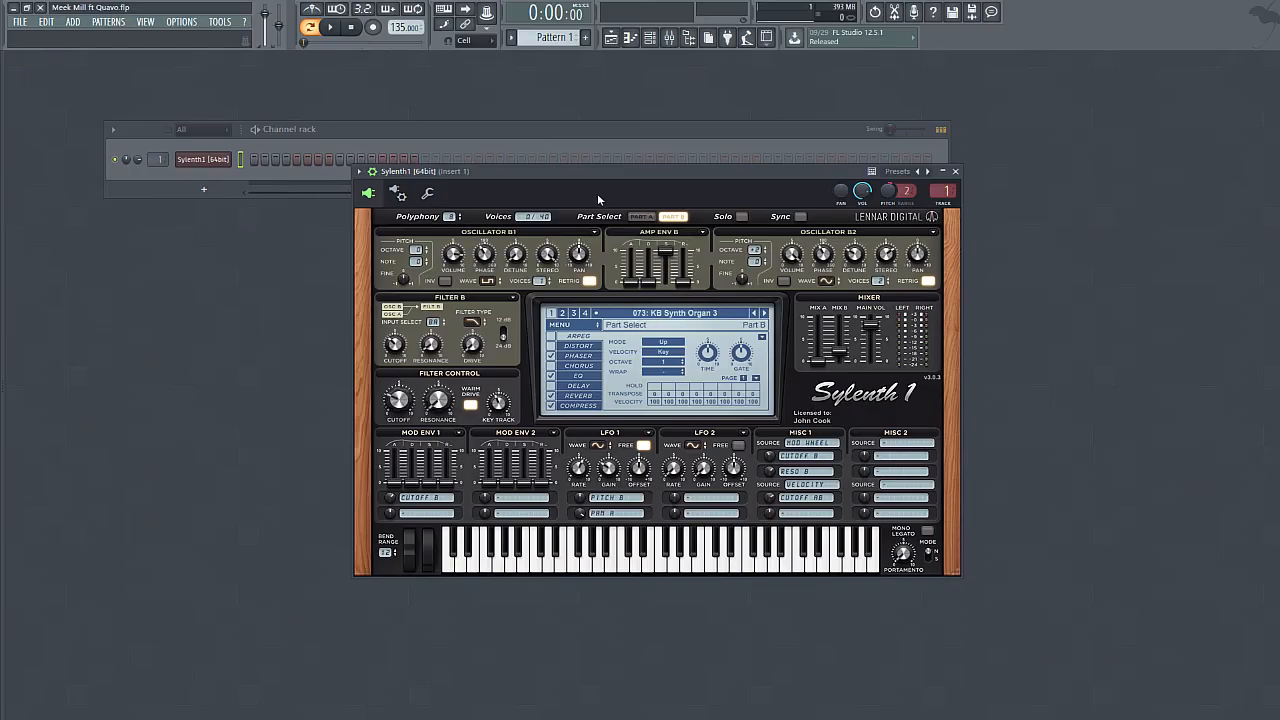
- Look through the Sylenth1 preset list and close the synth window without changing the preset
{"action": "left_click", "coordinate": [710, 313]}
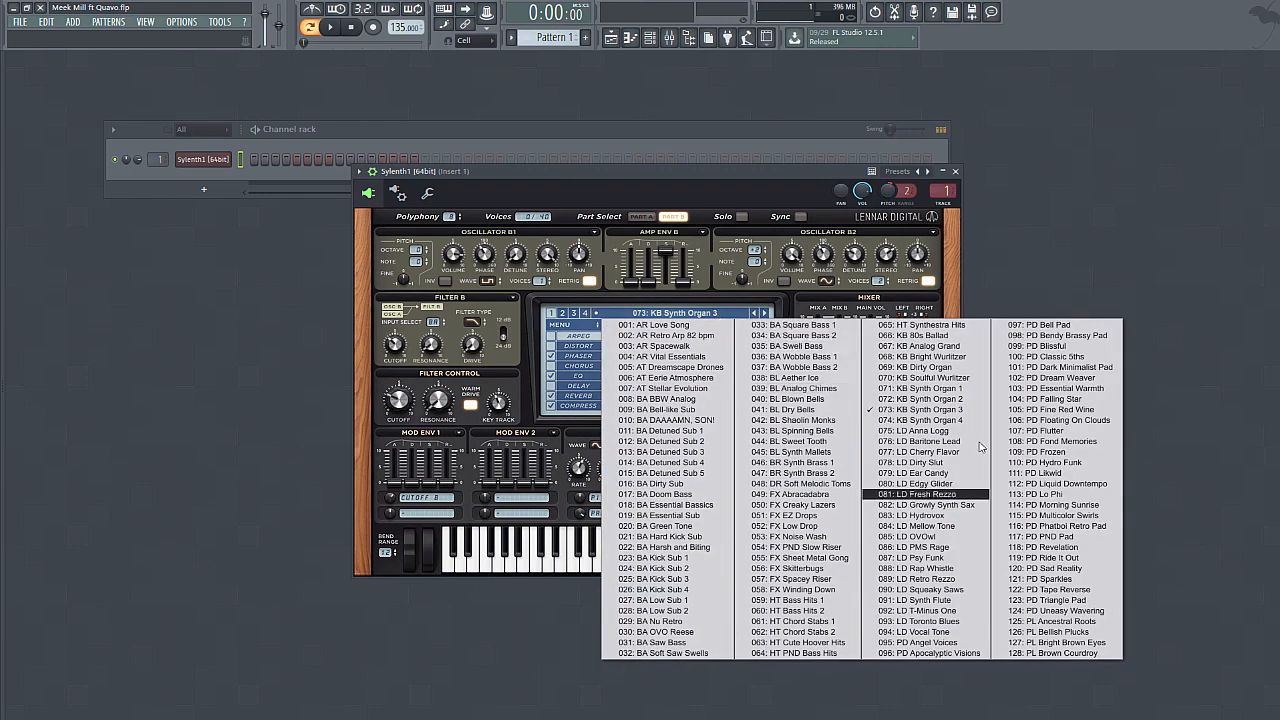
{"action": "left_click", "coordinate": [621, 178]}
{"action": "left_click", "coordinate": [955, 172]}
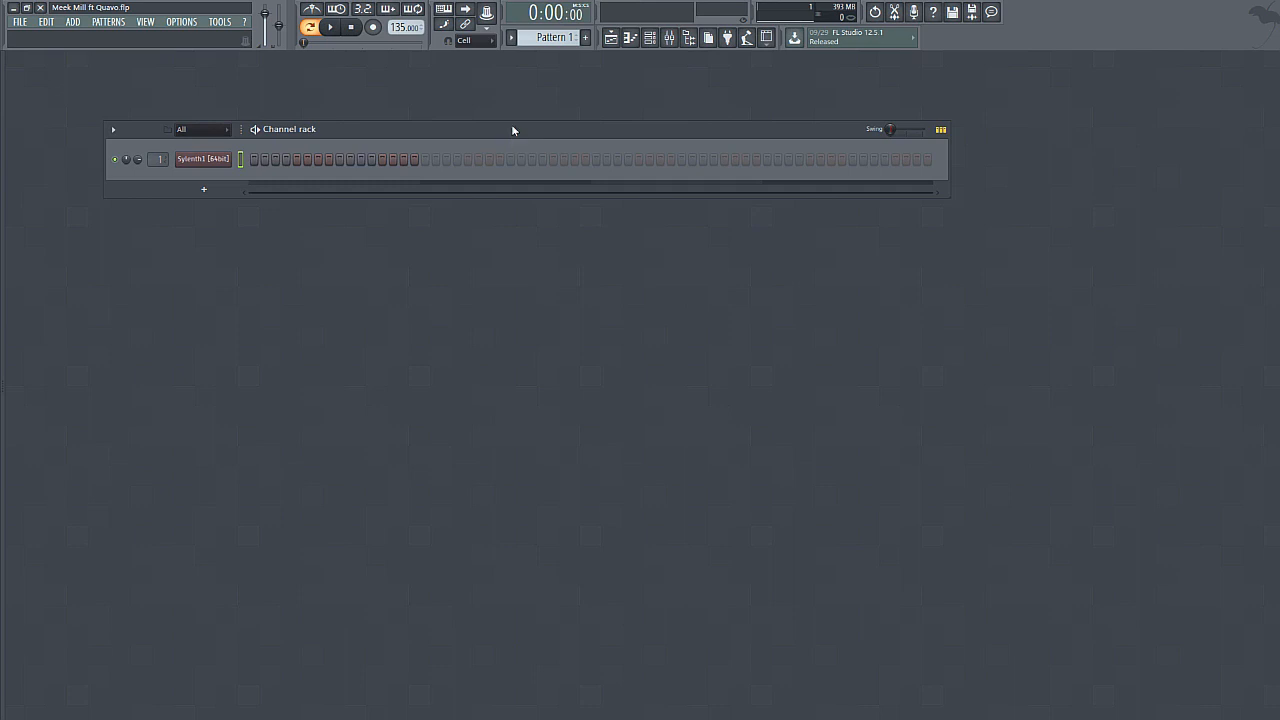
- Open the Sylenth1 channel's piano roll and place a two-step D#6 note at the start of bar 1
{"action": "right_click", "coordinate": [229, 158]}
{"action": "left_click", "coordinate": [260, 160]}
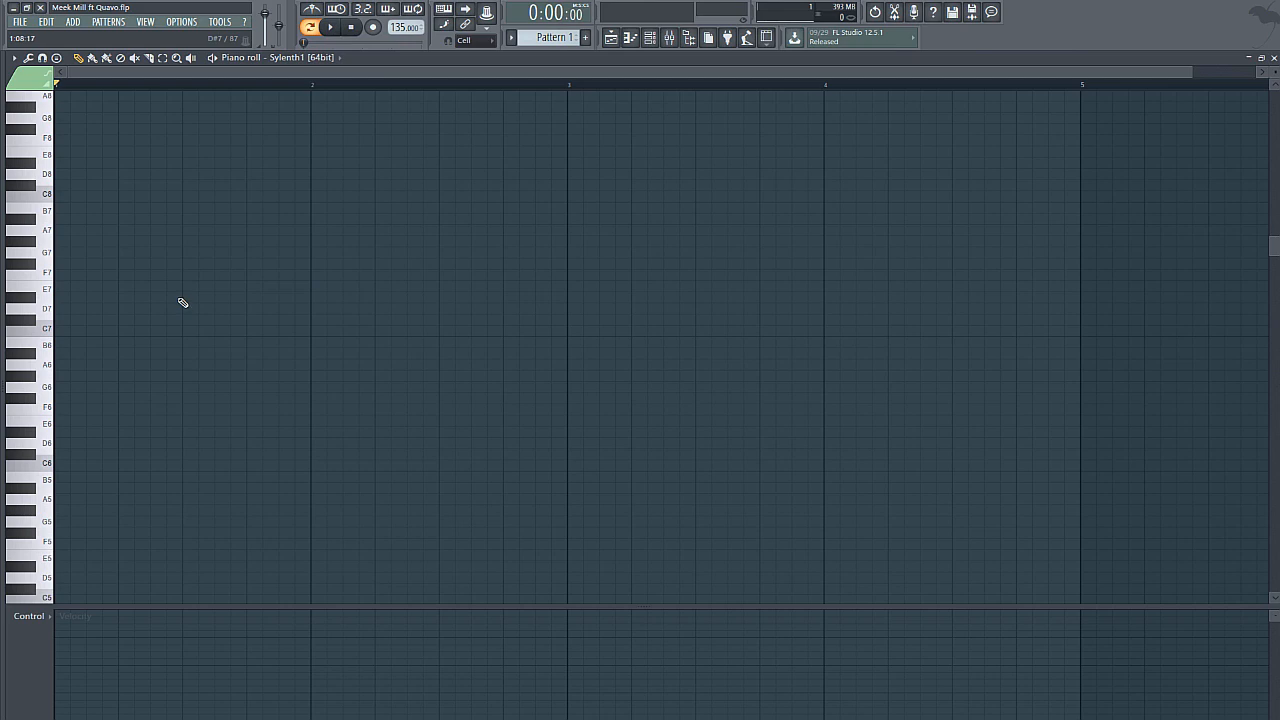
{"action": "scroll", "coordinate": [145, 347], "scroll_direction": "up", "scroll_amount": 2}
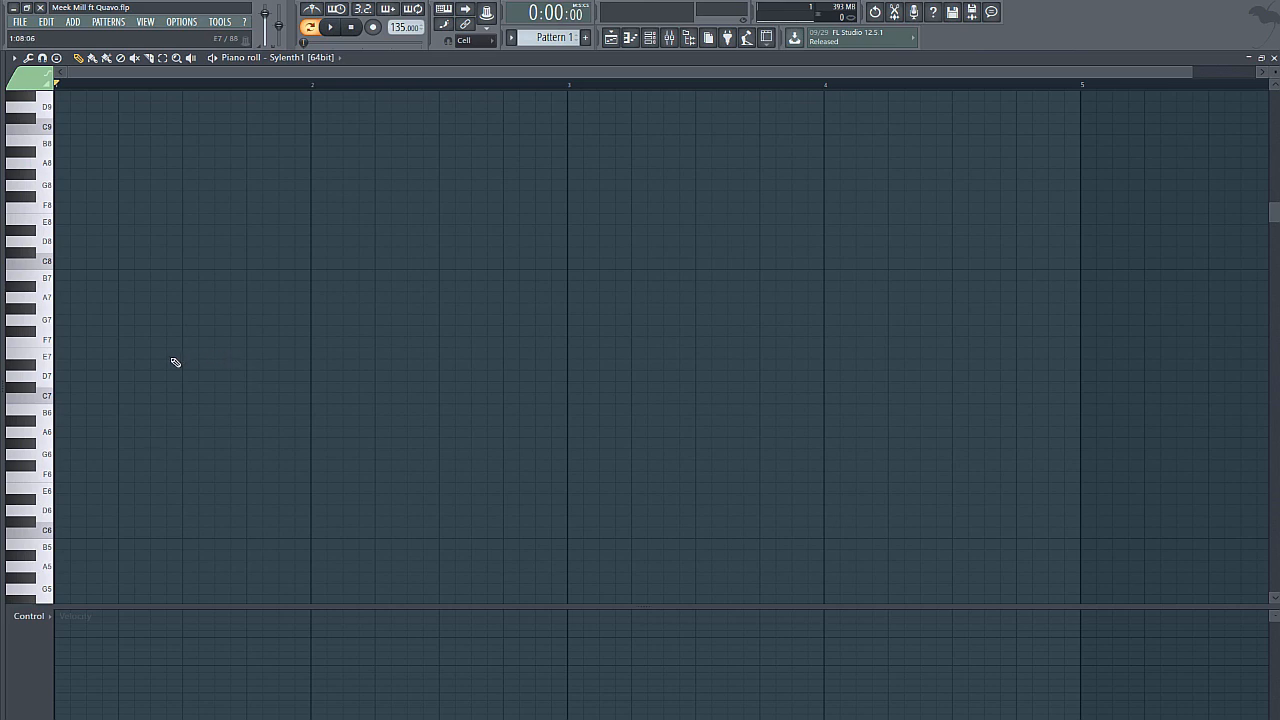
{"action": "scroll", "coordinate": [81, 412], "scroll_direction": "down", "scroll_amount": 2}
{"action": "left_click", "coordinate": [68, 398]}
{"action": "left_click", "coordinate": [71, 395]}
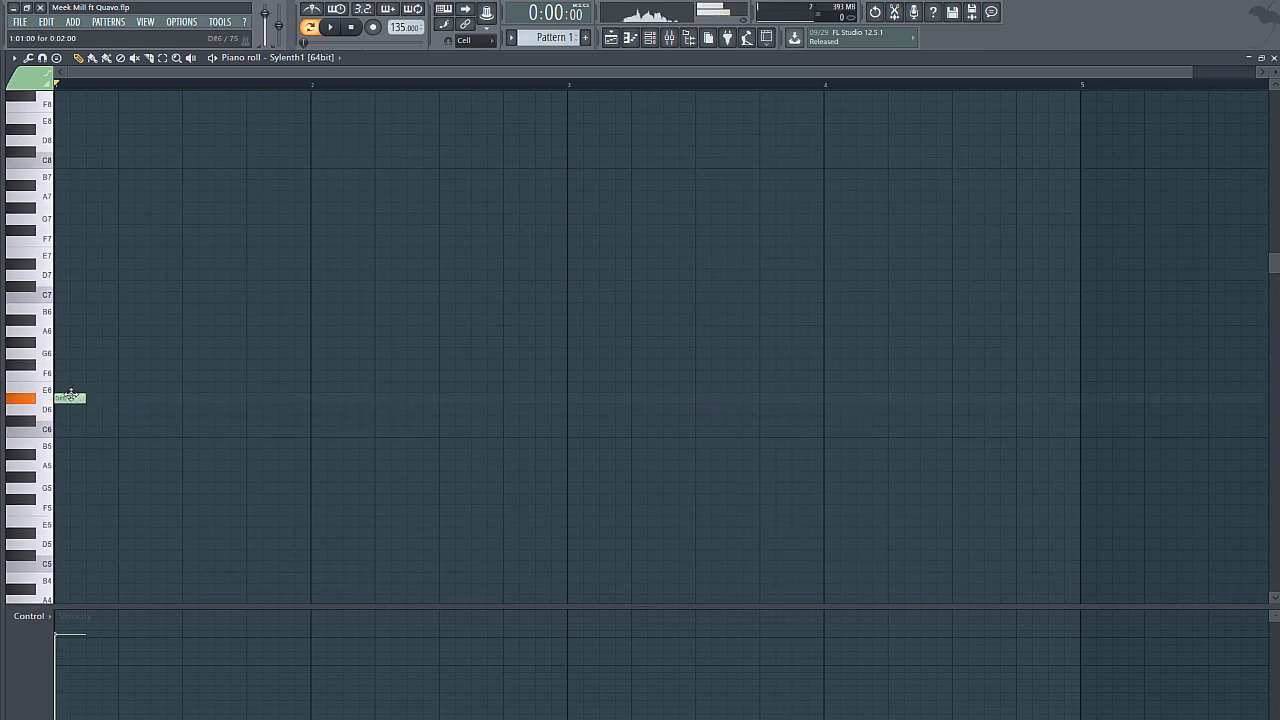
- Continue bar 1 with back-to-back two-step notes A#5, D#6, B6 and D#6
{"action": "scroll", "coordinate": [133, 422], "scroll_direction": "down", "scroll_amount": 2}
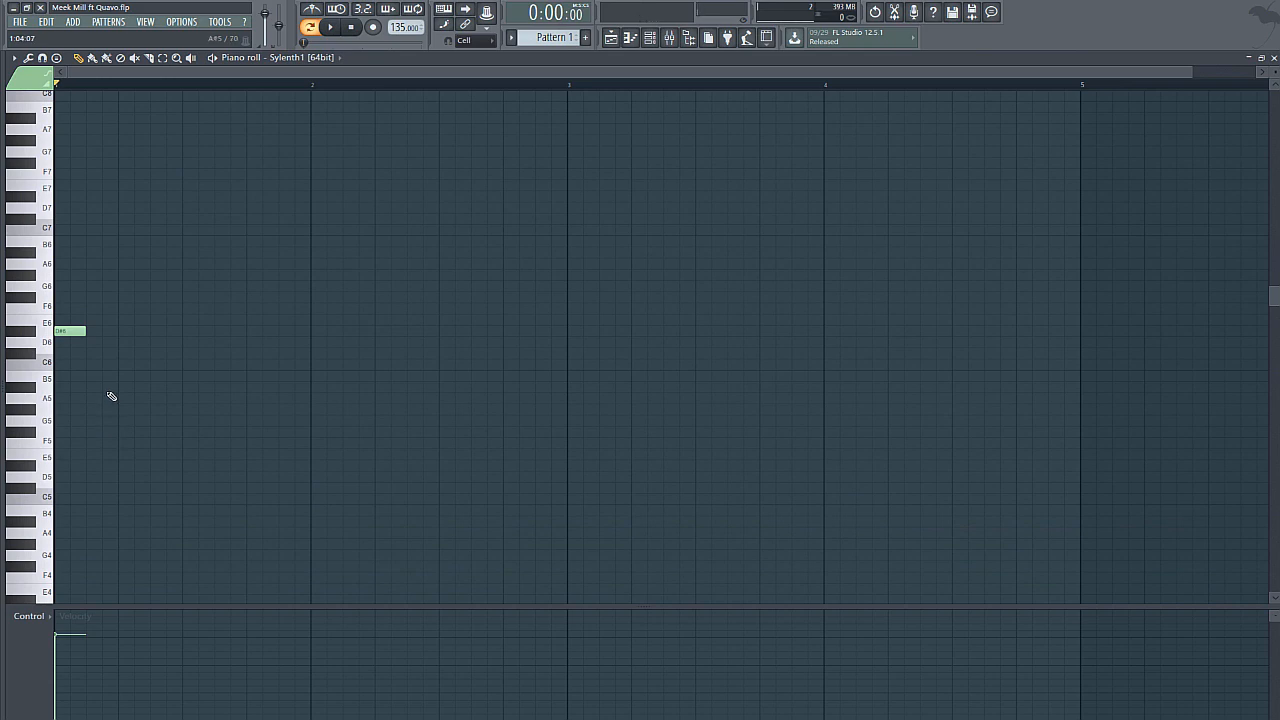
{"action": "left_click", "coordinate": [109, 389]}
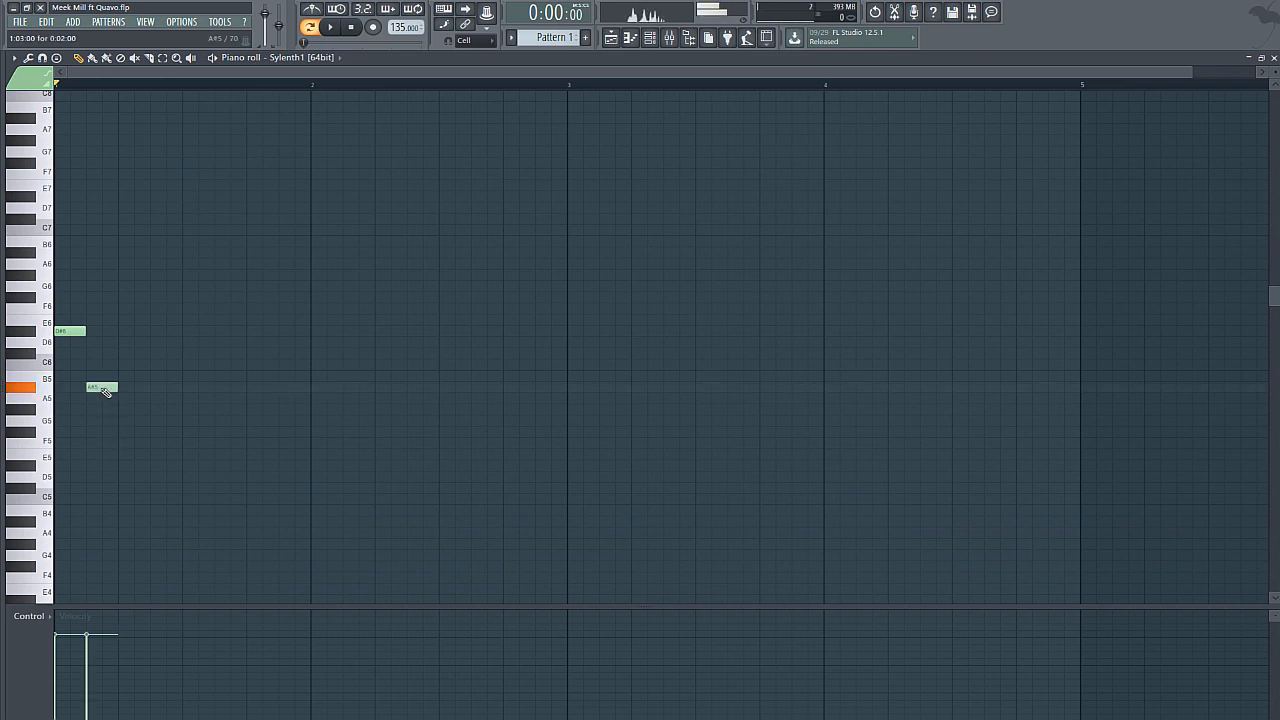
{"action": "left_click", "coordinate": [126, 330]}
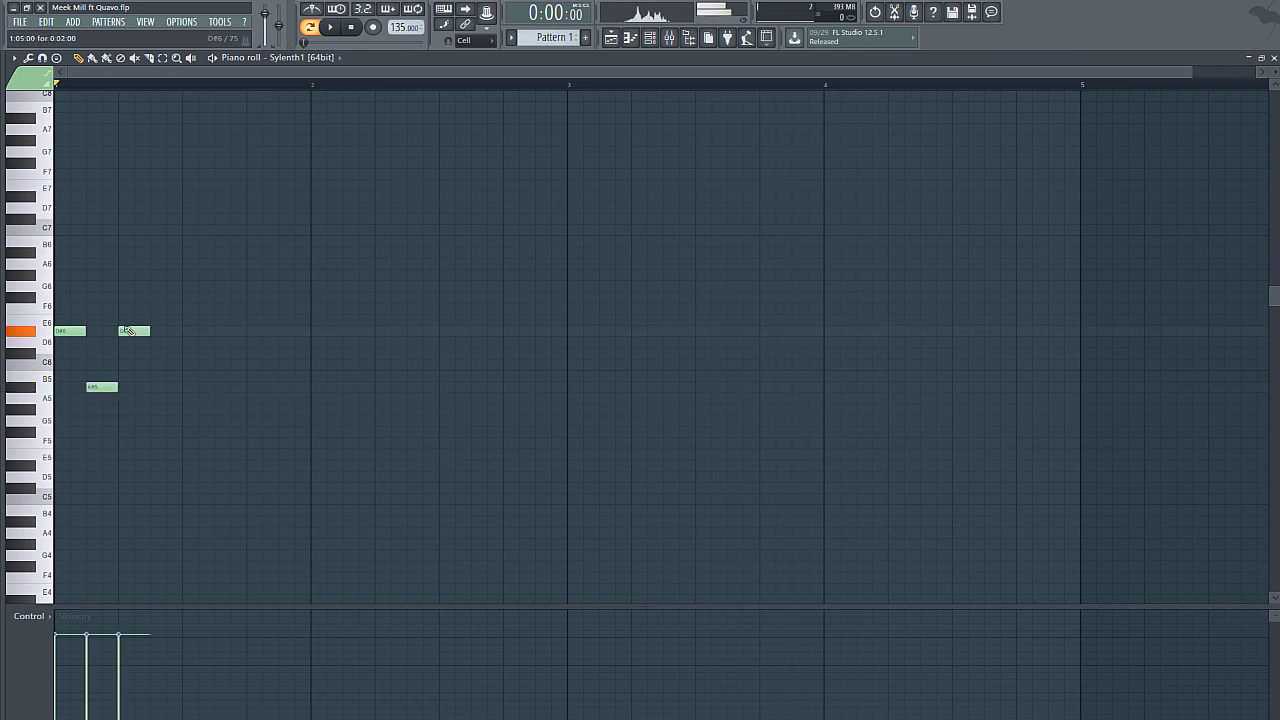
{"action": "left_click", "coordinate": [166, 230]}
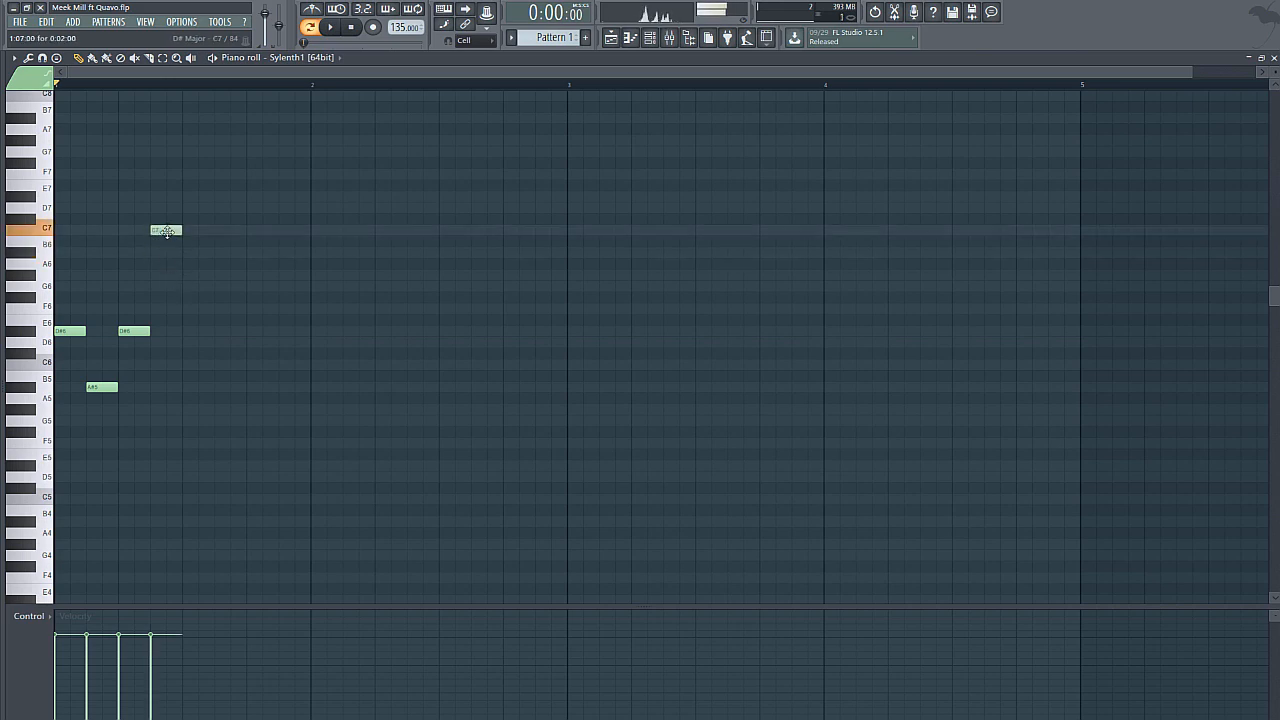
{"action": "left_click_drag", "start_coordinate": [166, 230], "coordinate": [166, 241]}
{"action": "left_click", "coordinate": [195, 332]}
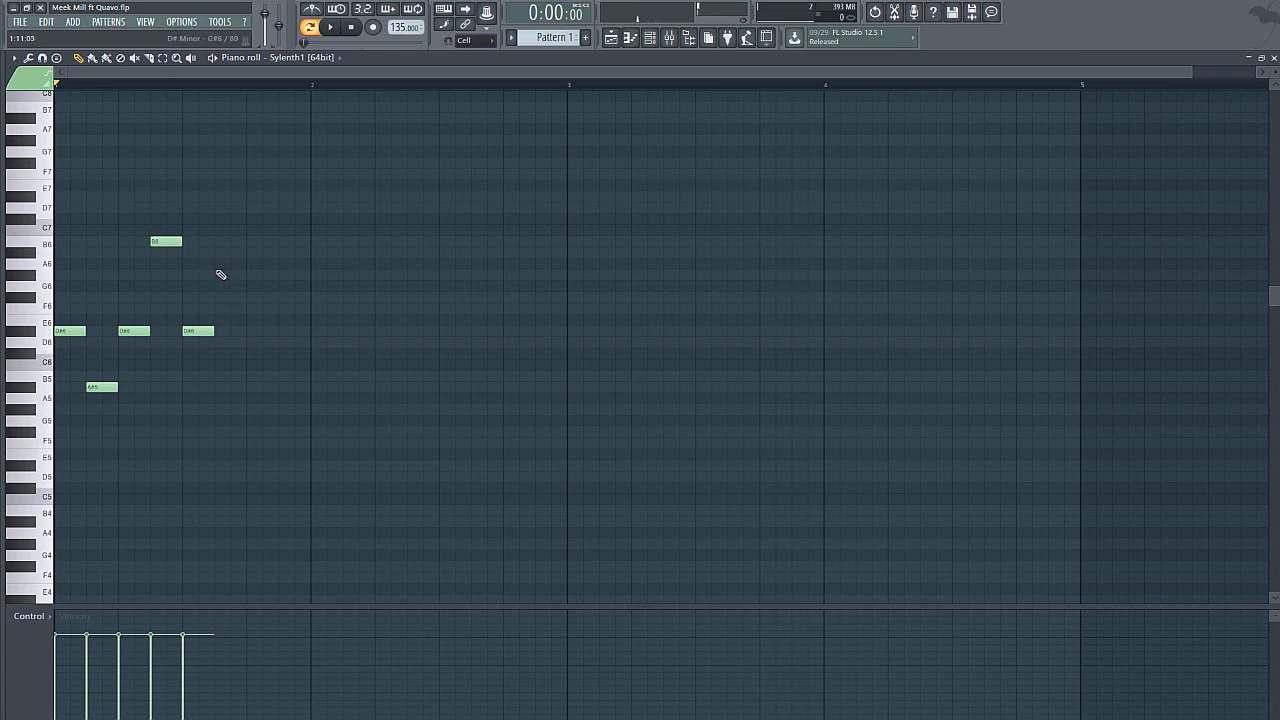
- Finish bar 1 with two-step notes A#6, D#6 and F#6, and play the pattern back
{"action": "left_click", "coordinate": [250, 254]}
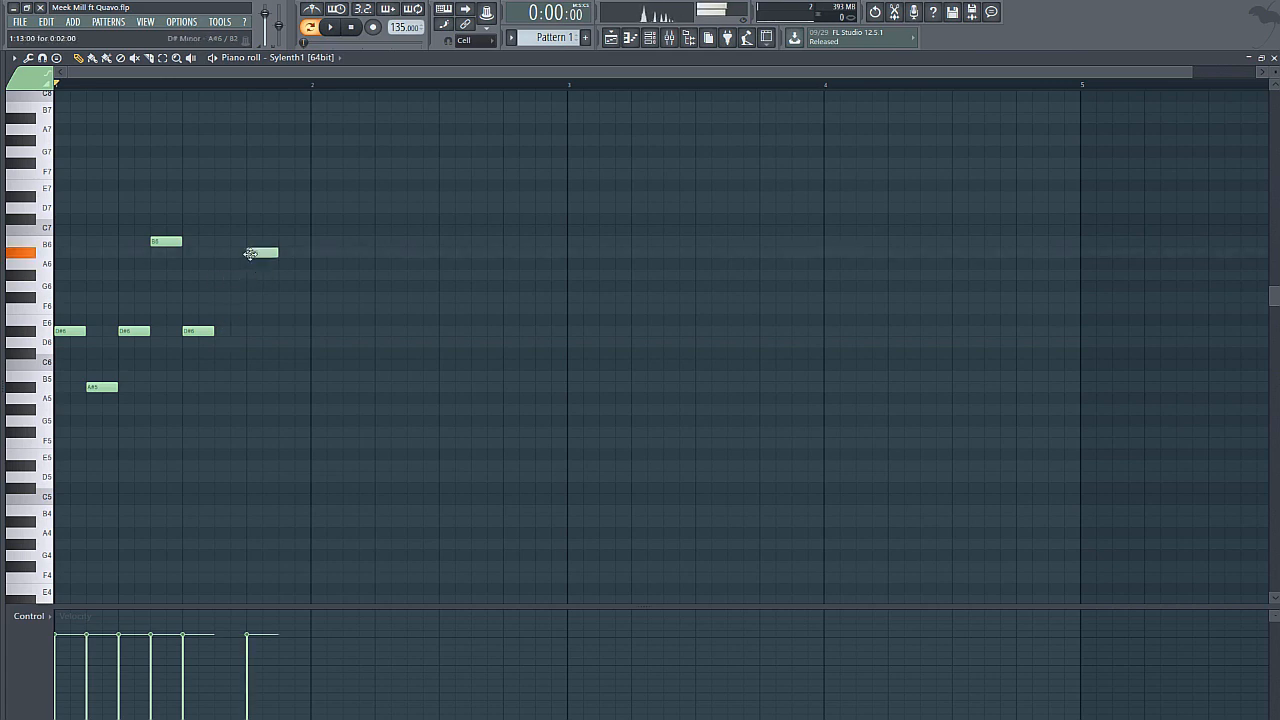
{"action": "left_click_drag", "start_coordinate": [250, 254], "coordinate": [218, 252]}
{"action": "left_click", "coordinate": [249, 332]}
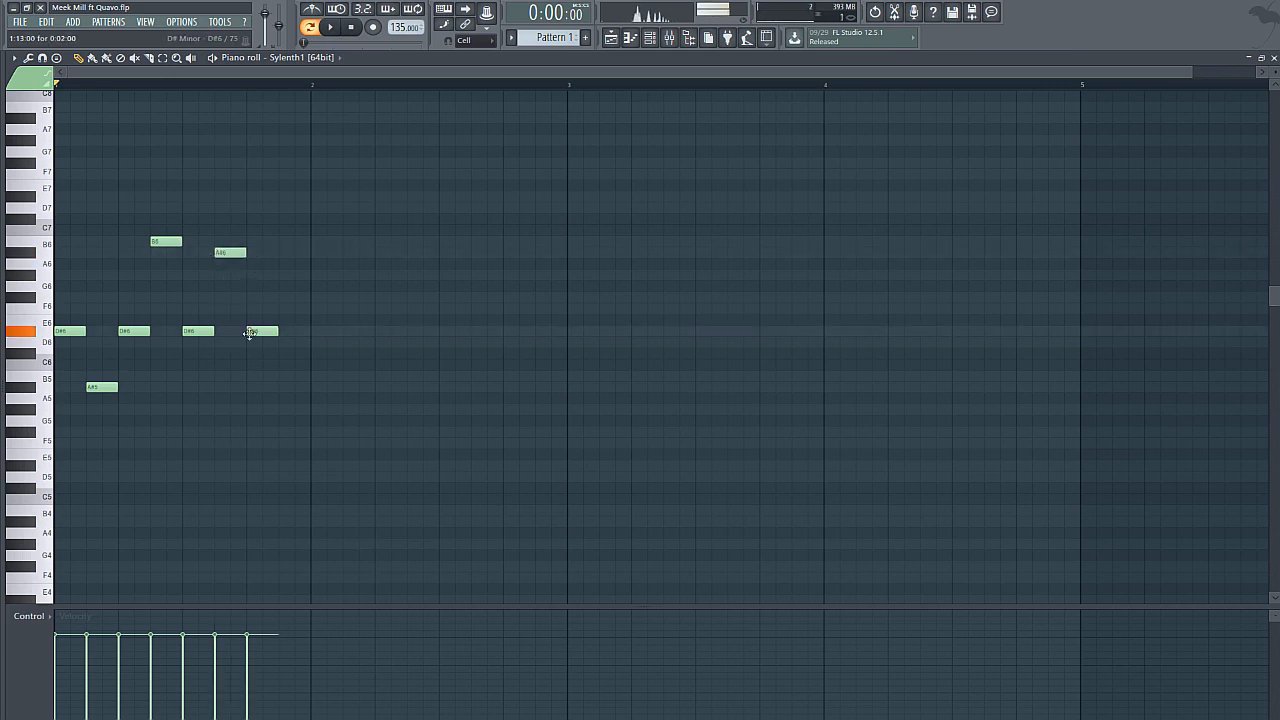
{"action": "left_click", "coordinate": [288, 297]}
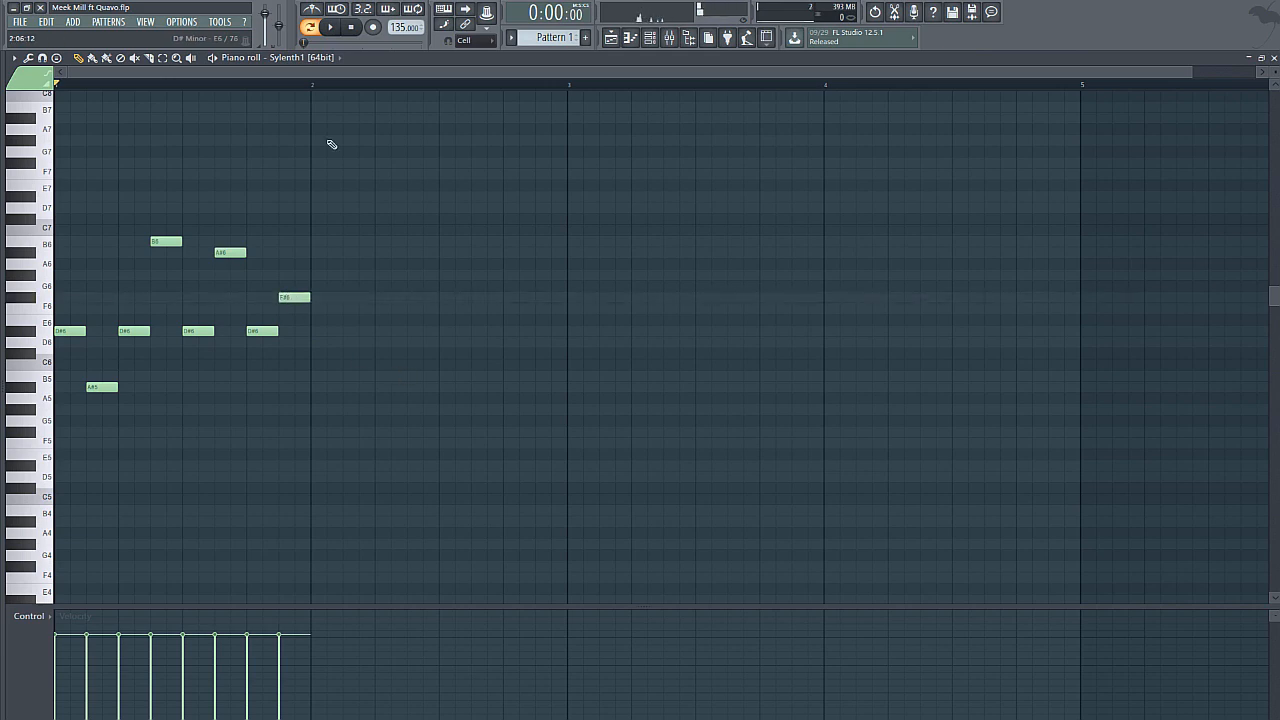
{"action": "left_click", "coordinate": [331, 27]}
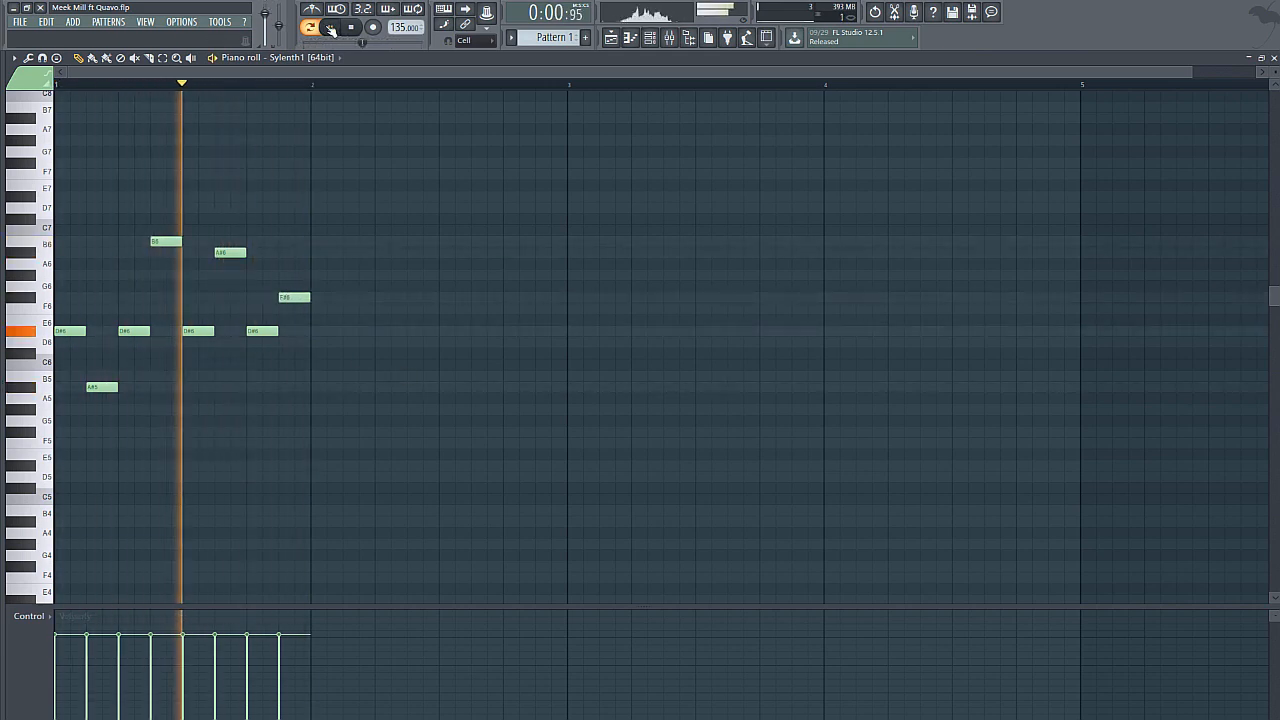
{"action": "key", "text": "space"}
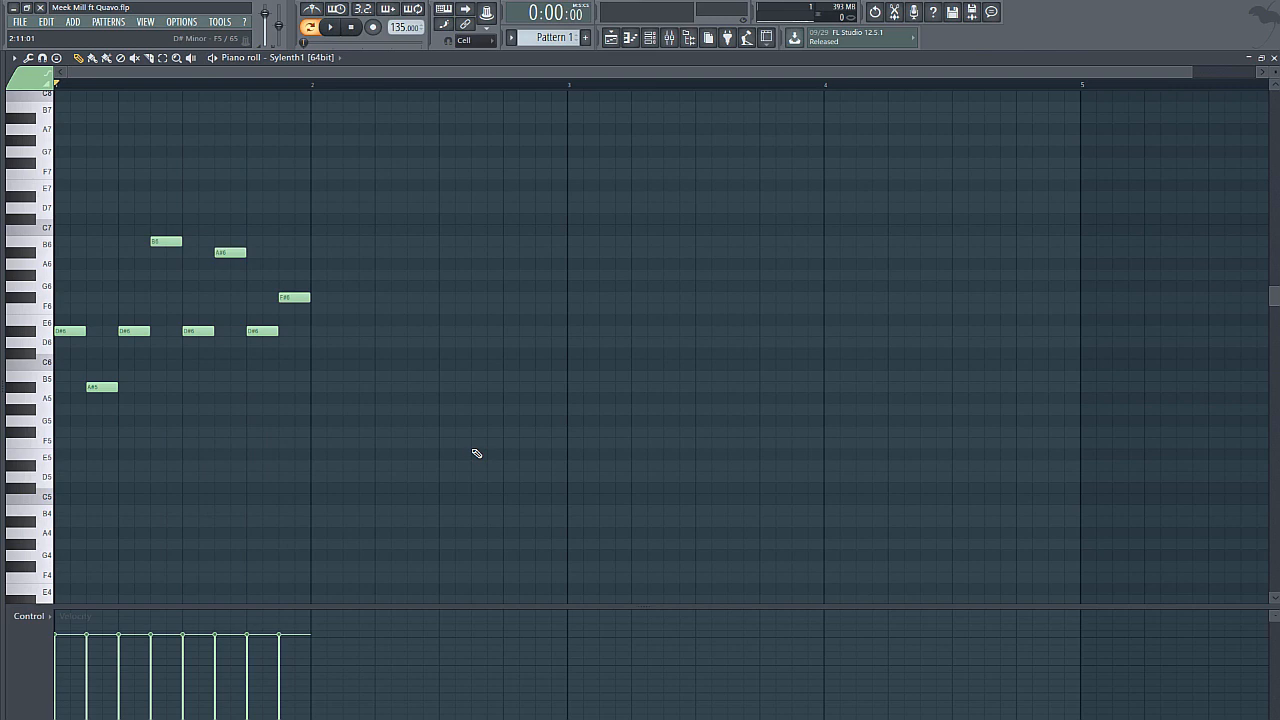
- Duplicate the one-bar melody so that it fills bars 2 to 4
{"action": "left_click_drag", "start_coordinate": [483, 458], "coordinate": [52, 212]}
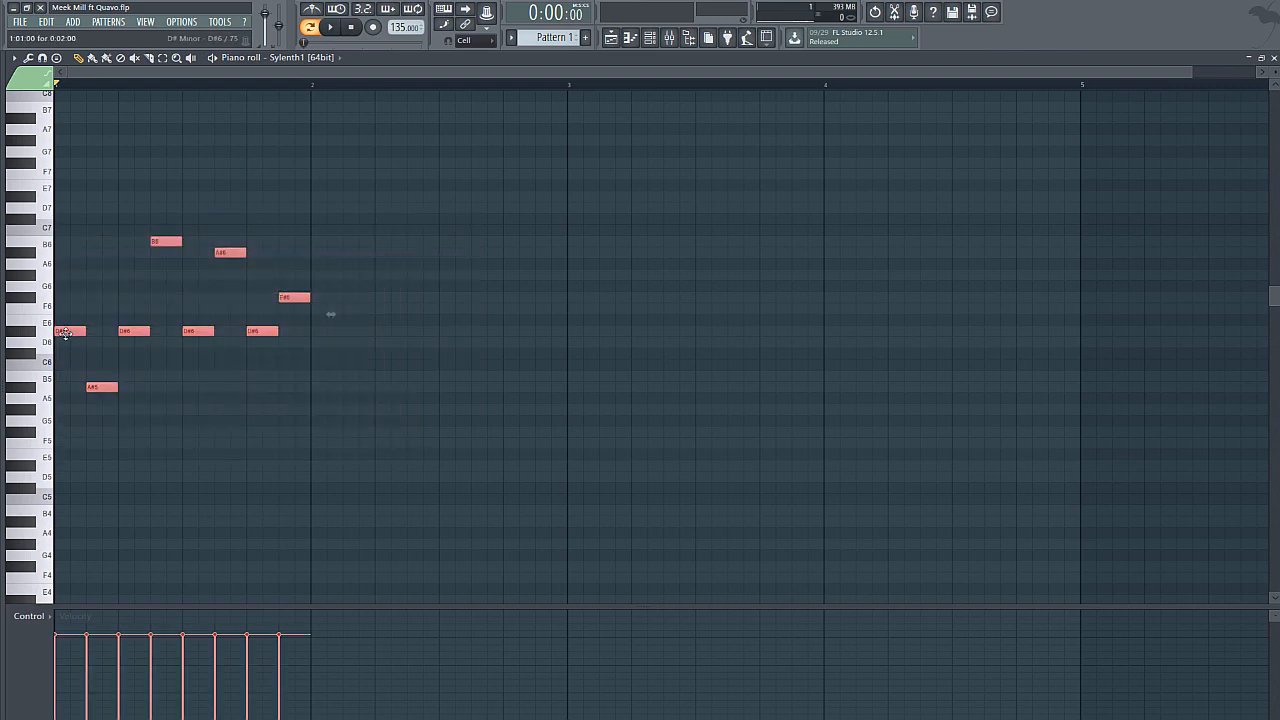
{"action": "left_click_drag", "start_coordinate": [65, 335], "coordinate": [321, 343]}
{"action": "left_click_drag", "start_coordinate": [780, 457], "coordinate": [52, 190]}
{"action": "left_click_drag", "start_coordinate": [70, 331], "coordinate": [582, 331]}
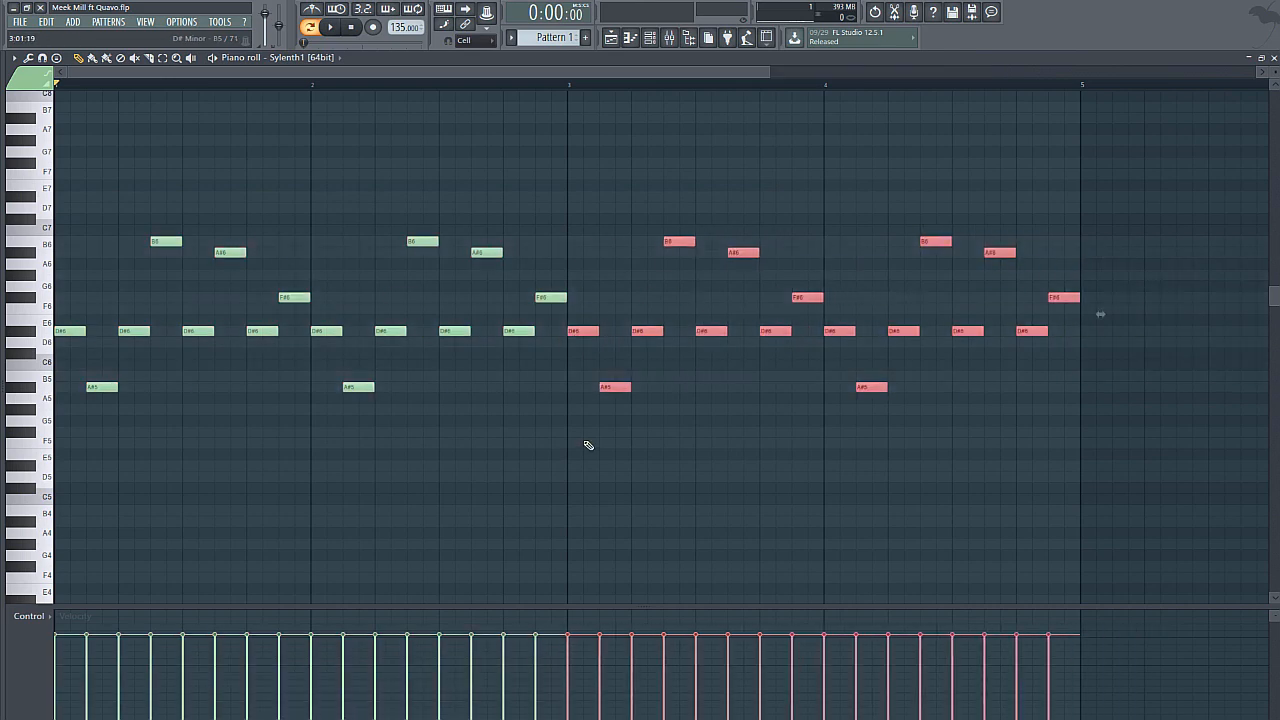
{"action": "left_click", "coordinate": [600, 470]}
{"action": "scroll", "coordinate": [600, 470], "scroll_direction": "up", "scroll_amount": 3}
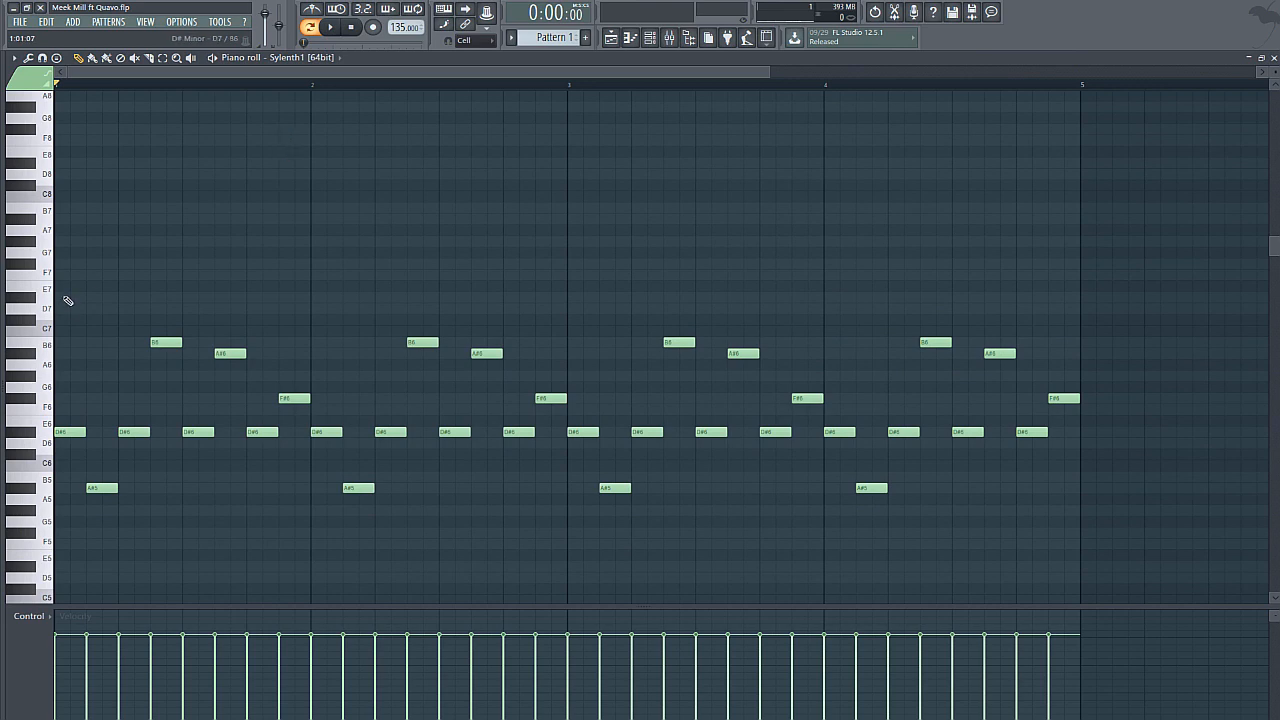
{"action": "left_click", "coordinate": [69, 264]}
{"action": "right_click", "coordinate": [69, 264]}
{"action": "scroll", "coordinate": [110, 296], "scroll_direction": "down", "scroll_amount": 1}
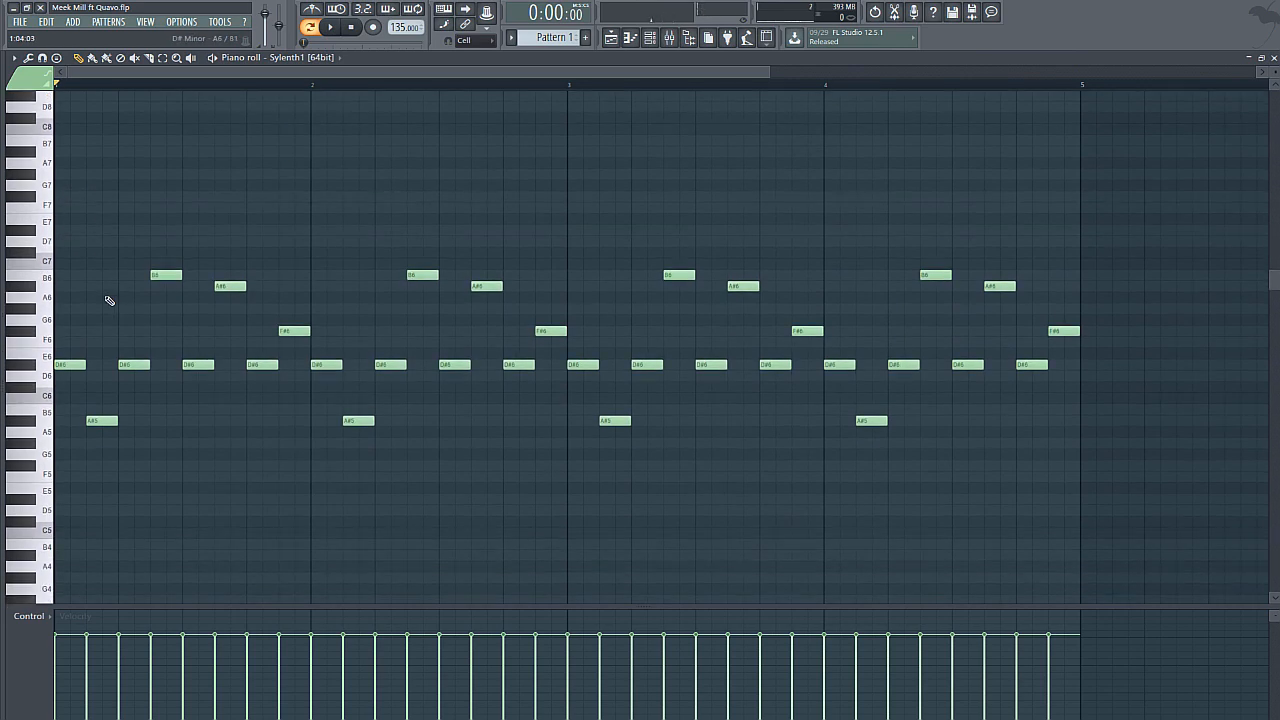
- Transpose all notes of the four-bar melody down one octave and deselect them
{"action": "left_click_drag", "start_coordinate": [1166, 491], "coordinate": [4, 76]}
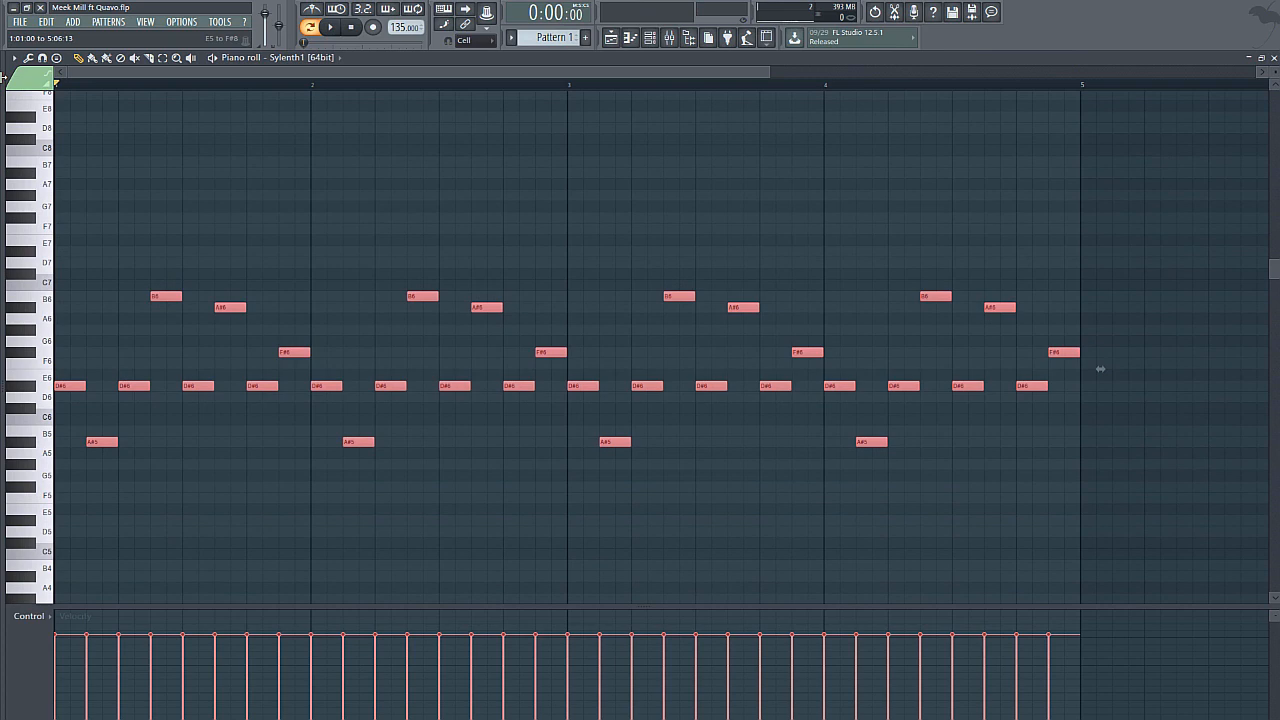
{"action": "key", "text": "ctrl+Down"}
{"action": "scroll", "coordinate": [326, 268], "scroll_direction": "down", "scroll_amount": 3}
{"action": "left_click", "coordinate": [269, 209], "text": "ctrl"}
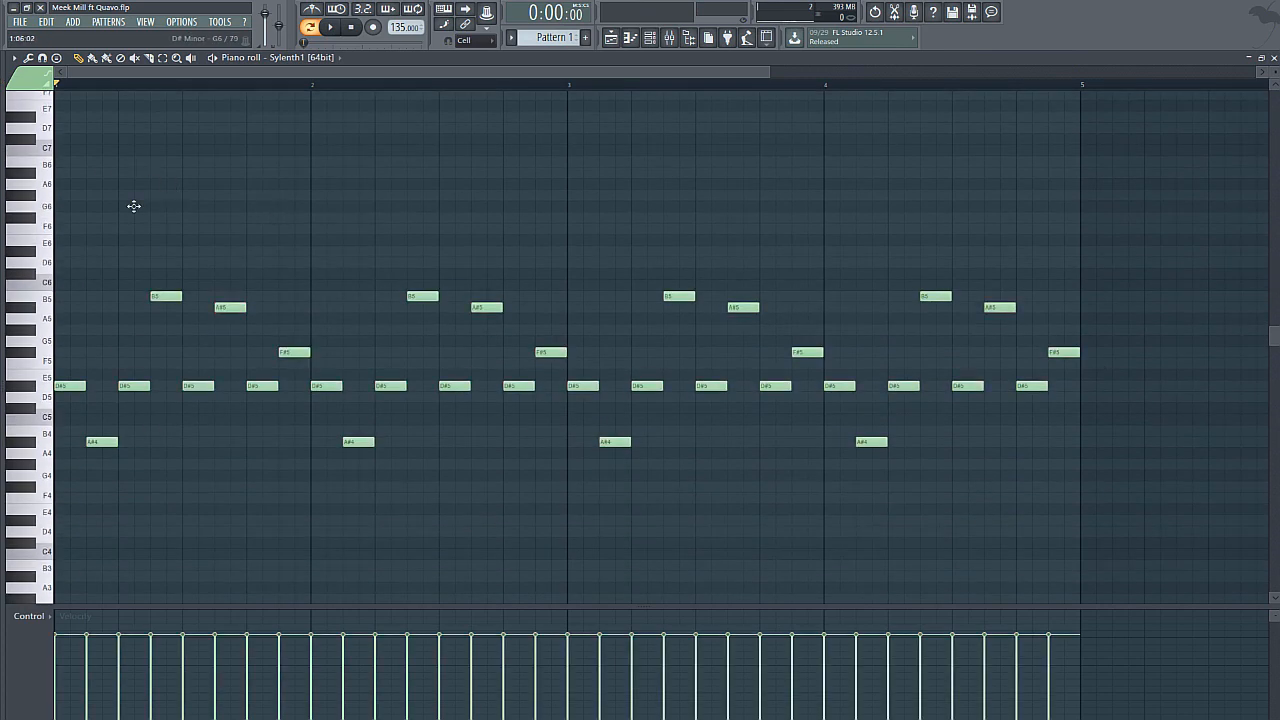
- Add one-step upper notes: F#6, D#6 and G#6 on steps 1, 4 and 9 of bar 1, F#6 and A#6 on steps 1 and 9 of bar 2
{"action": "left_click_drag", "start_coordinate": [75, 243], "coordinate": [68, 217]}
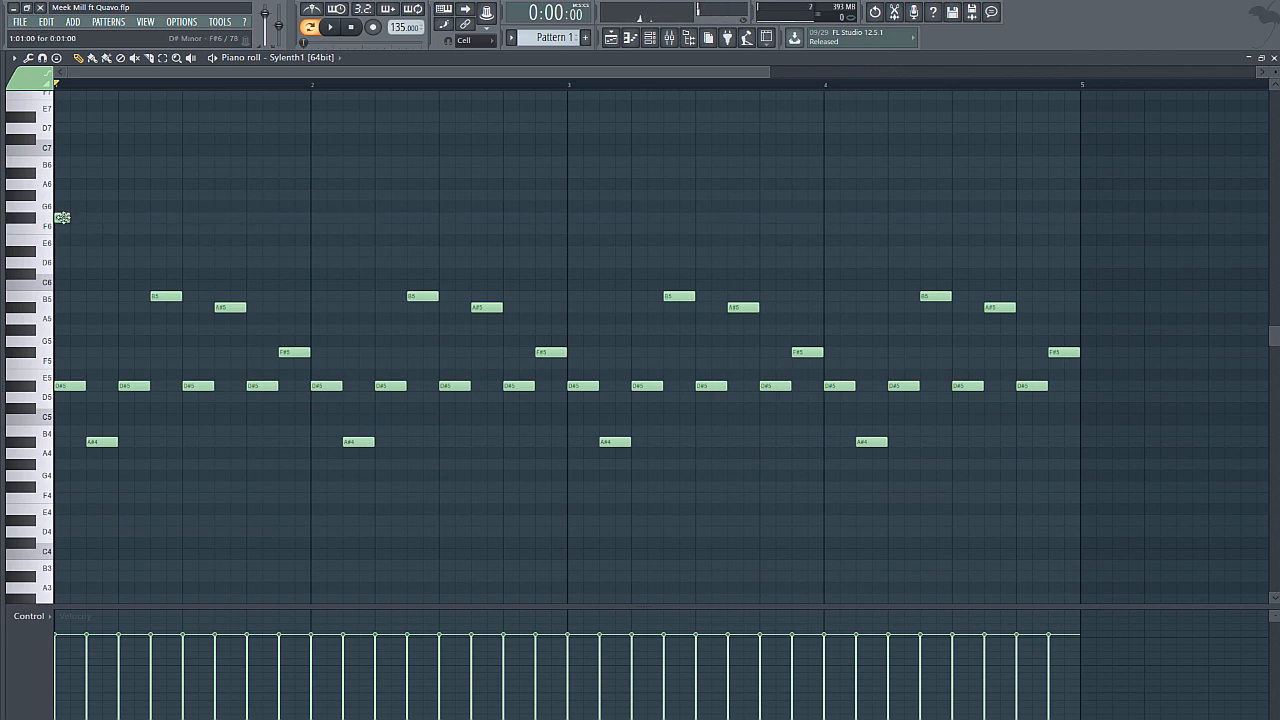
{"action": "left_click", "coordinate": [112, 251]}
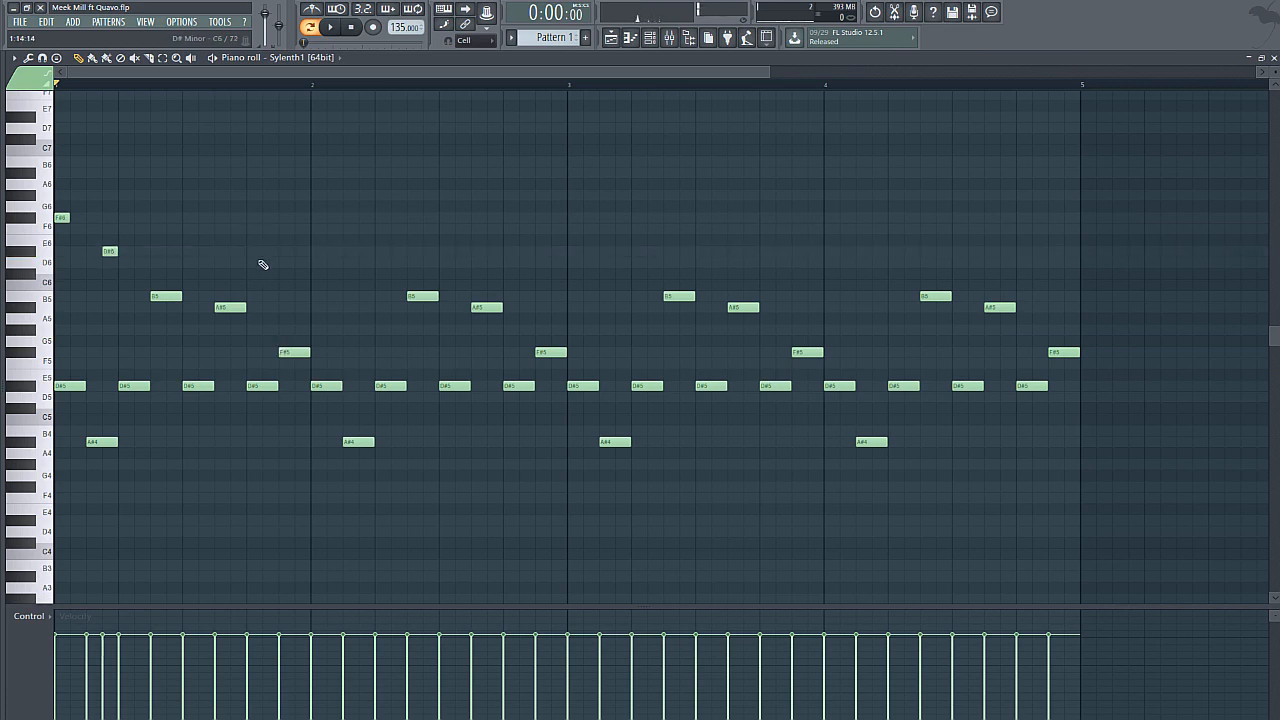
{"action": "left_click", "coordinate": [193, 197]}
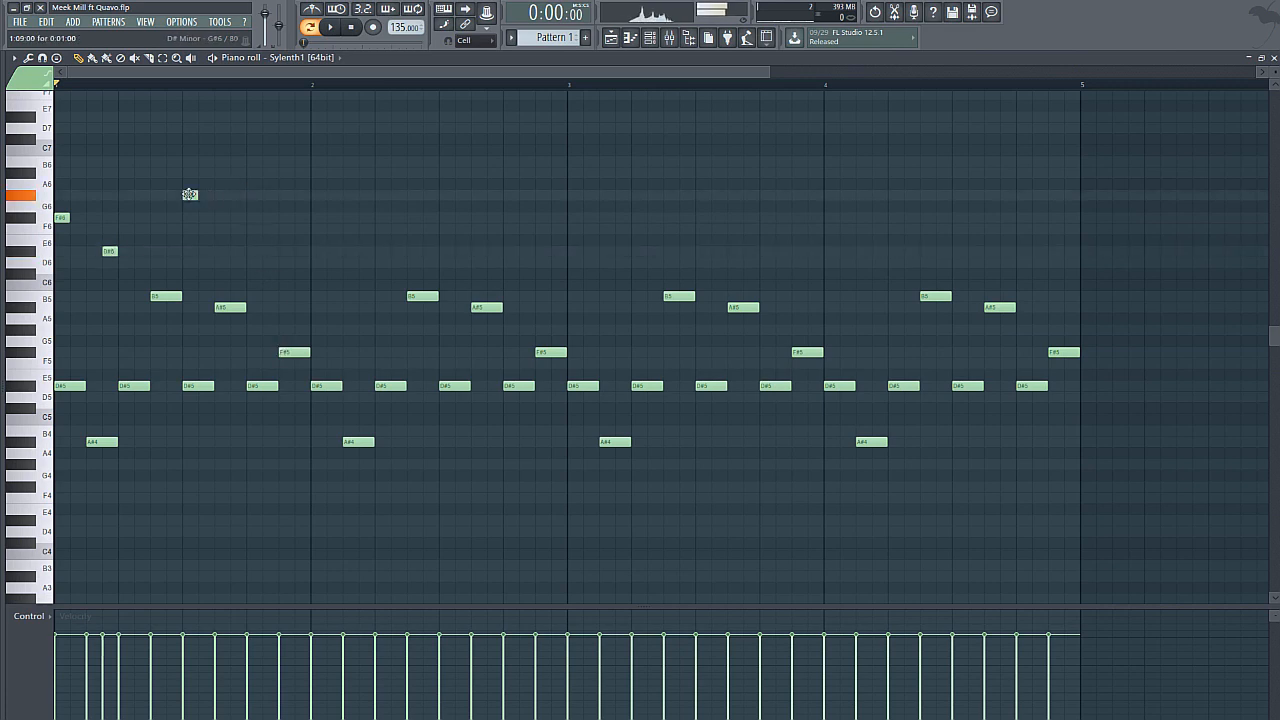
{"action": "left_click", "coordinate": [315, 219]}
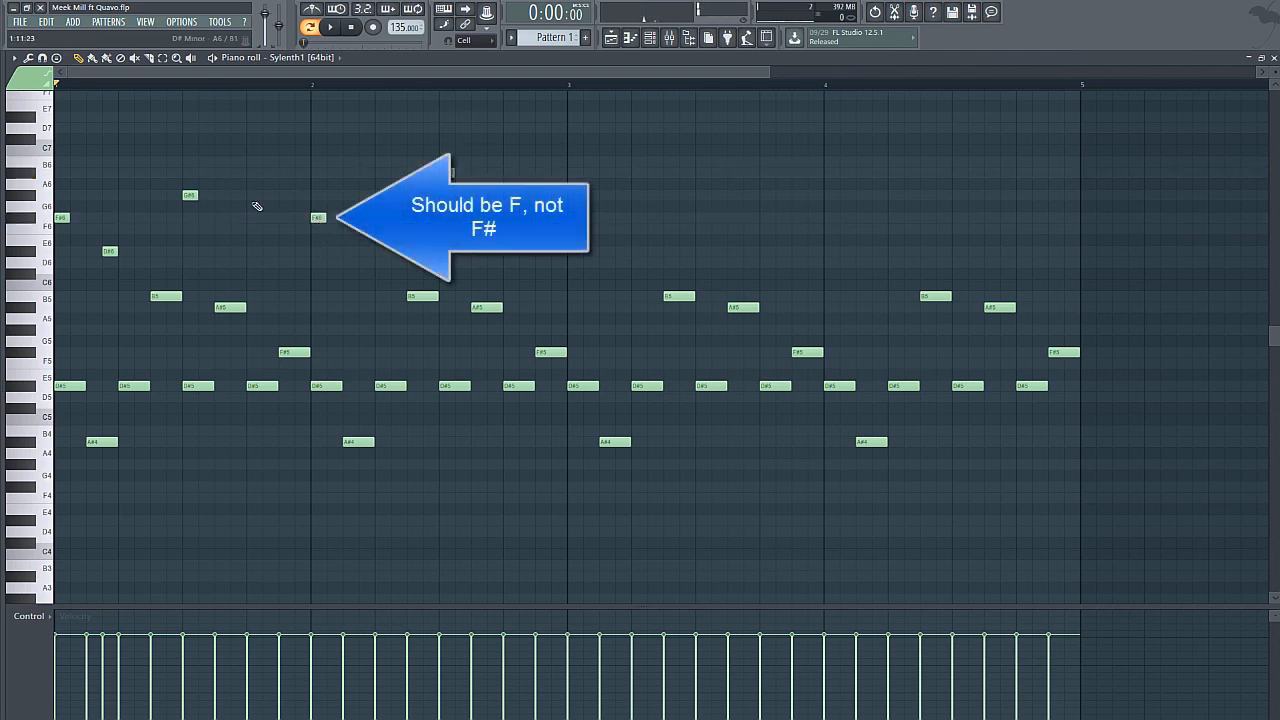
- Duplicate the upper notes of bars 1 and 2 into bars 3 and 4, and play the pattern back
{"action": "left_click_drag", "start_coordinate": [571, 243], "coordinate": [52, 172]}
{"action": "left_click_drag", "start_coordinate": [613, 256], "coordinate": [50, 166]}
{"action": "left_click_drag", "start_coordinate": [62, 217], "coordinate": [575, 214]}
{"action": "left_click", "coordinate": [639, 202]}
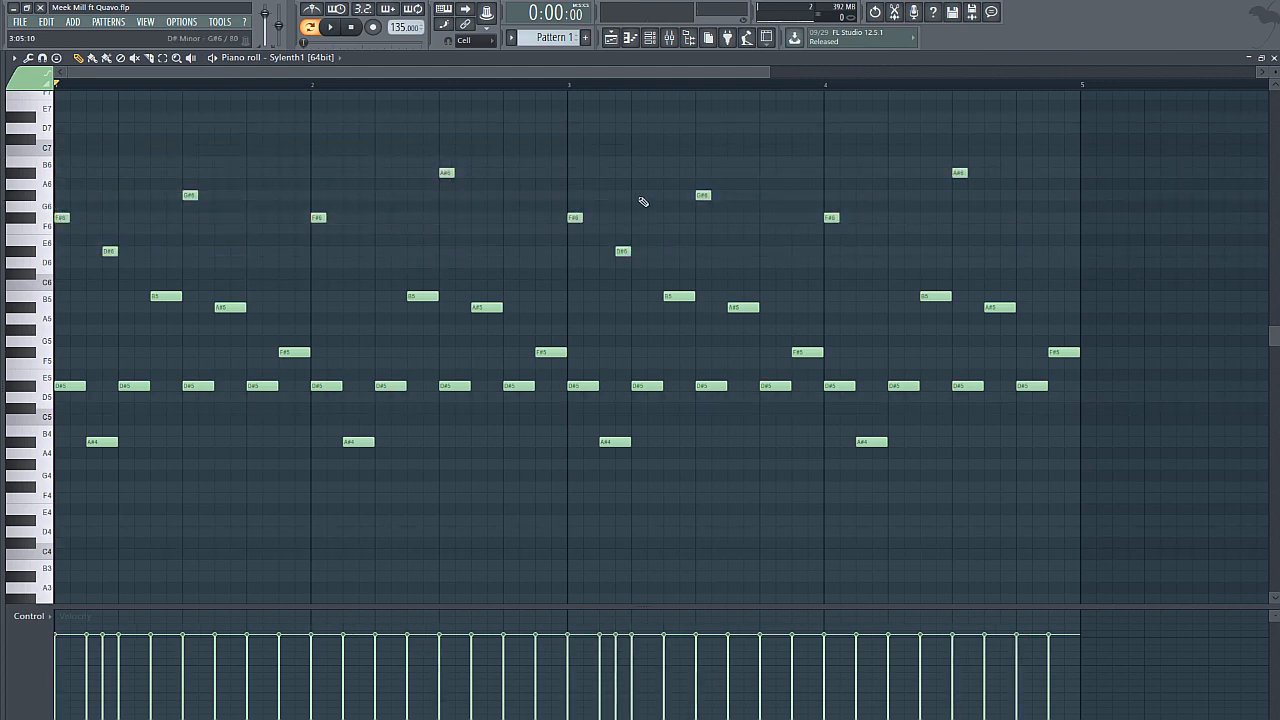
{"action": "key", "text": "space"}
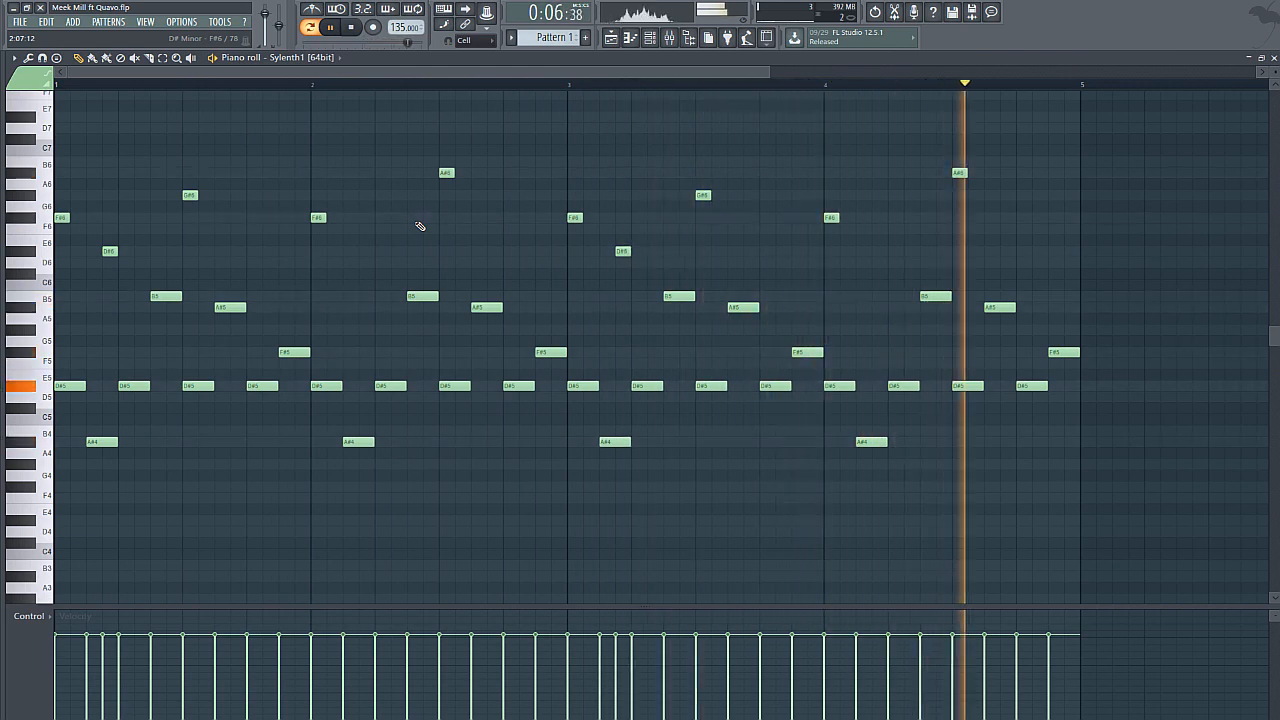
{"action": "left_click", "coordinate": [350, 27]}
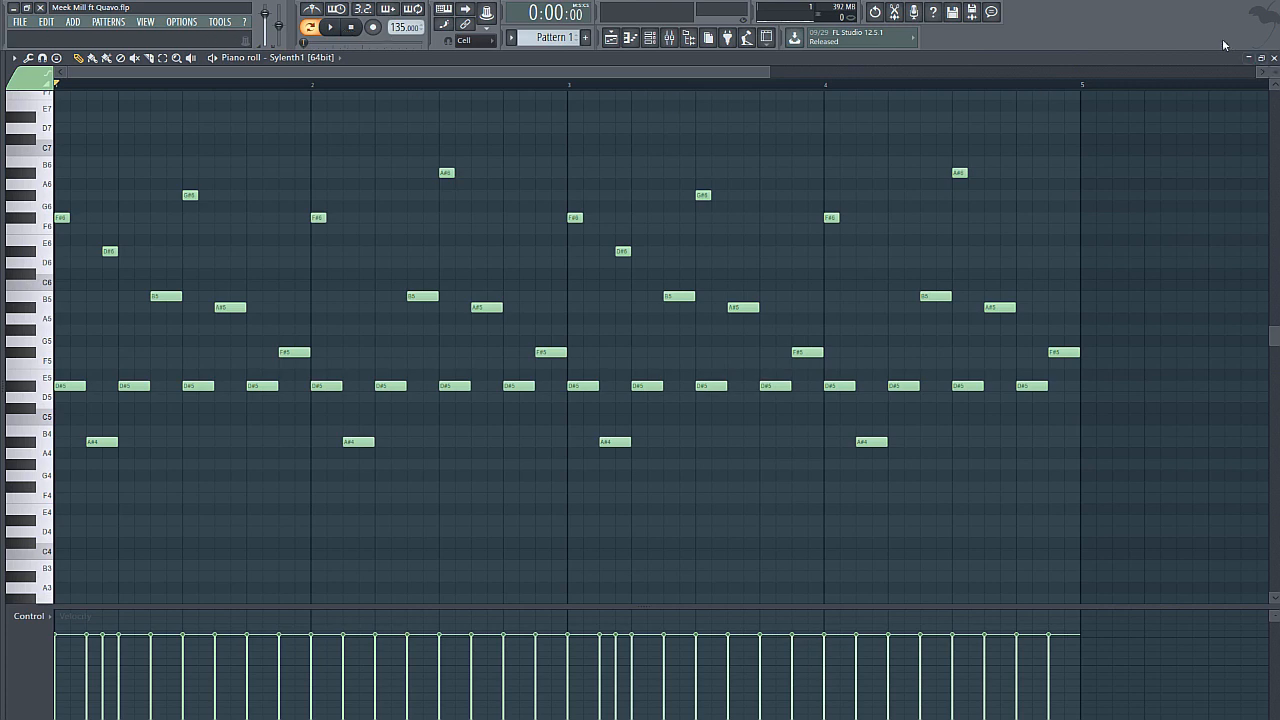
- Close the piano roll, reopen Sylenth1, and load Fruity Parametric EQ 2 into slot 1 of mixer insert 1
{"action": "left_click", "coordinate": [1273, 57]}
{"action": "left_click", "coordinate": [203, 159]}
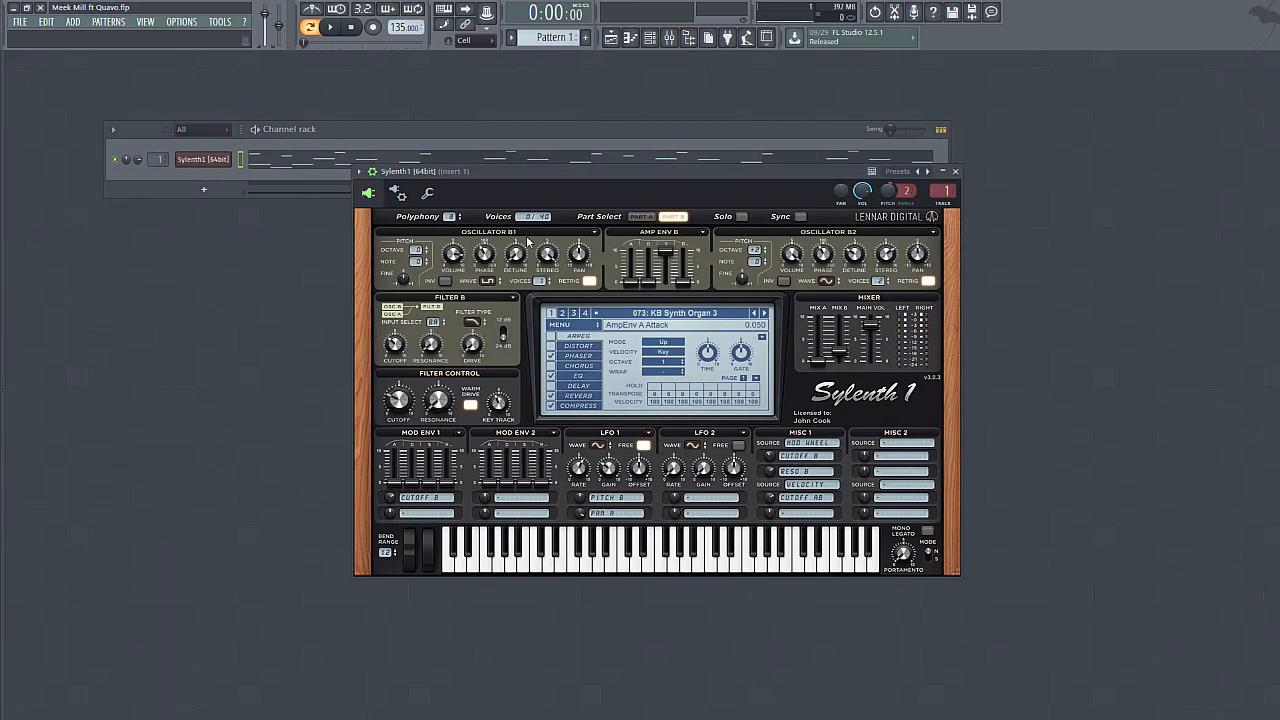
{"action": "left_click", "coordinate": [670, 37]}
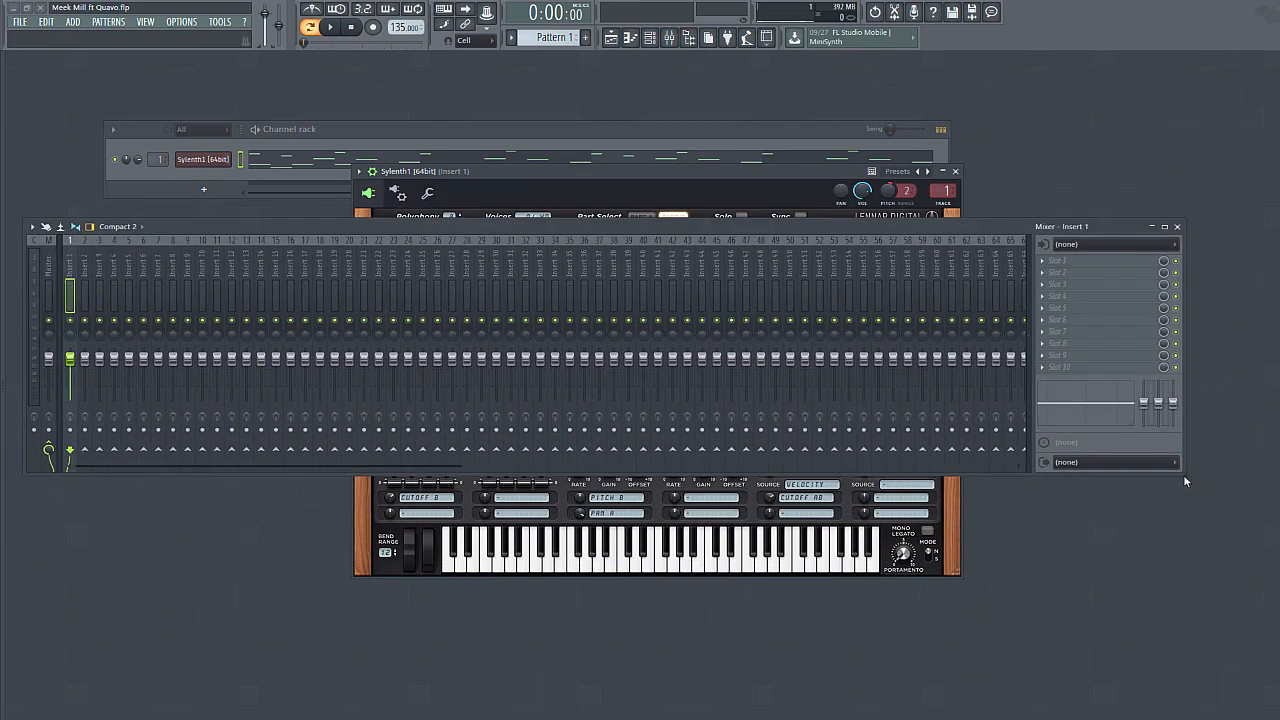
{"action": "left_click_drag", "start_coordinate": [1183, 474], "coordinate": [1136, 597]}
{"action": "left_click", "coordinate": [1012, 263]}
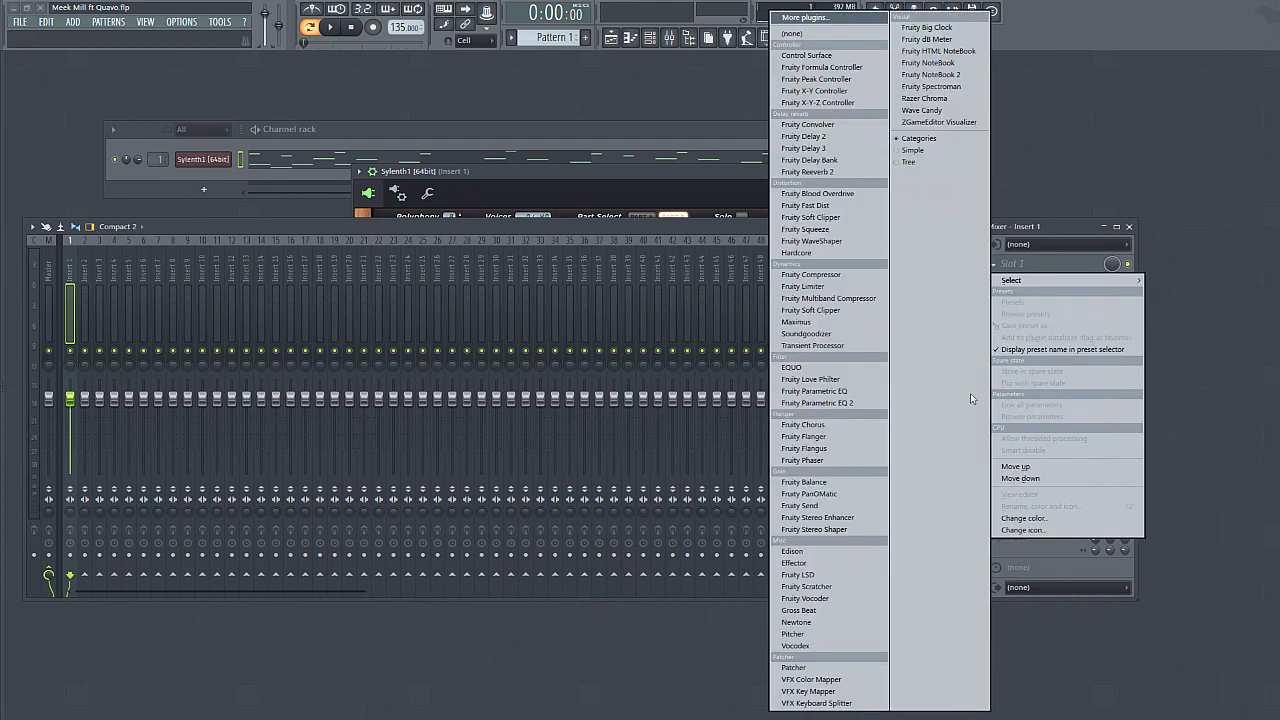
{"action": "left_click", "coordinate": [817, 402]}
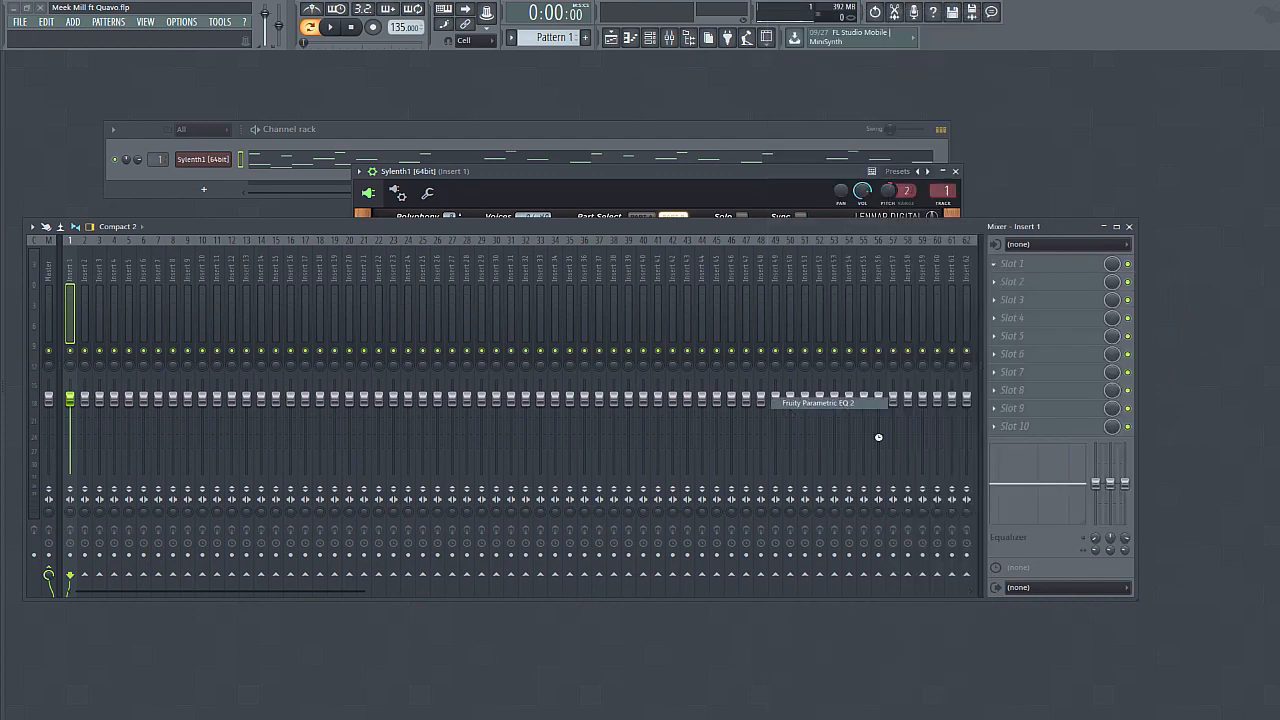
{"action": "left_click", "coordinate": [1129, 226]}
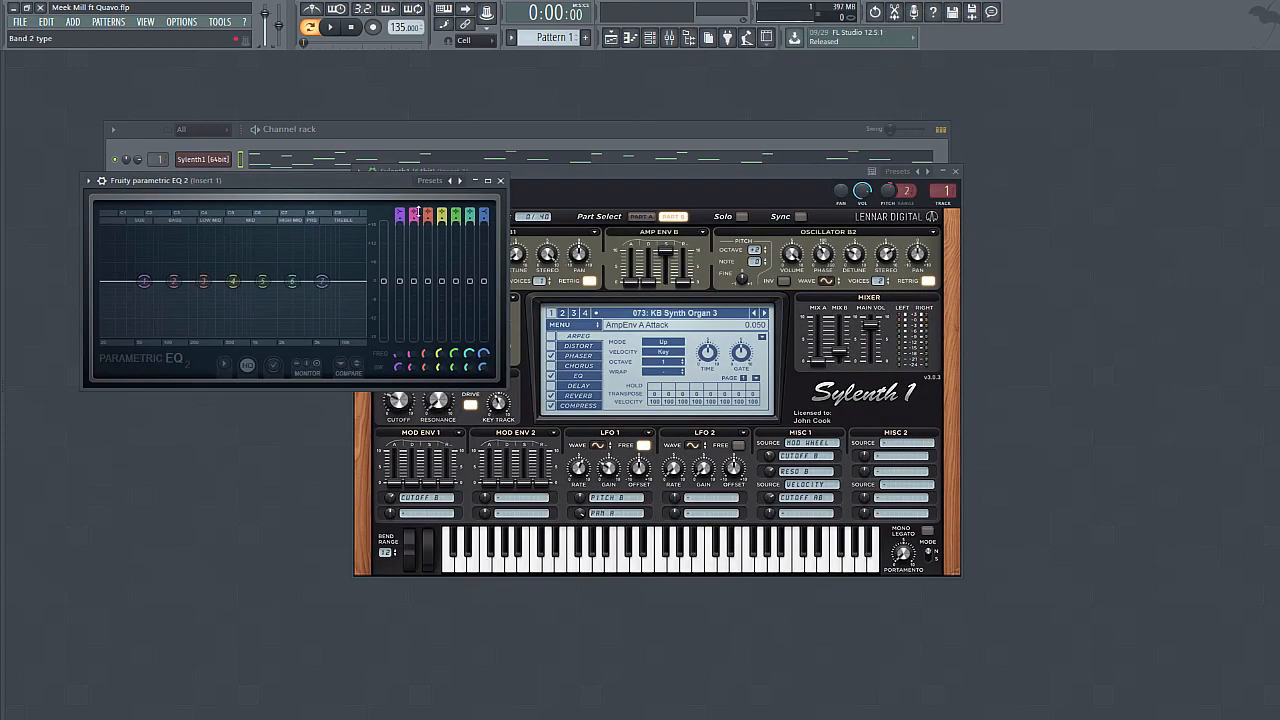
- Set EQ band 1 to a high-pass filter and raise its cutoff to just below band 3
{"action": "mouse_move", "coordinate": [399, 212]}
{"action": "left_mouse_down"}
{"action": "mouse_move", "coordinate": [399, 224]}
{"action": "mouse_move", "coordinate": [399, 200]}
{"action": "left_mouse_up"}
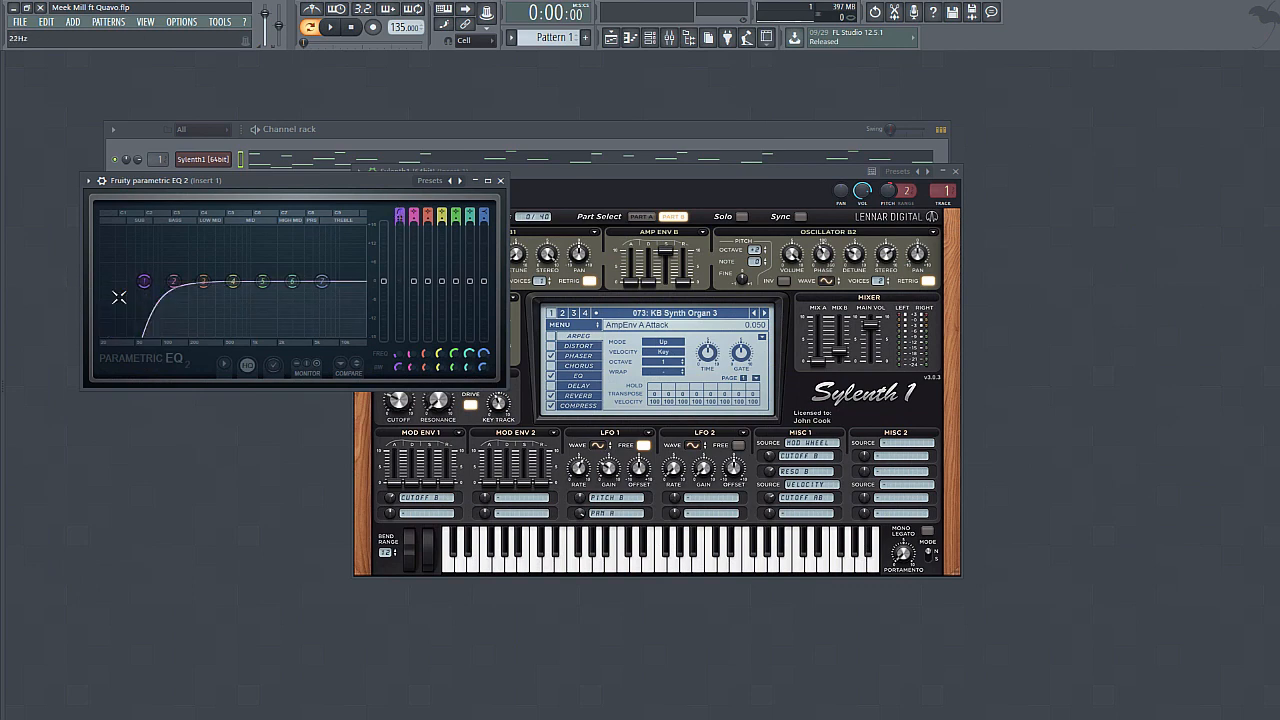
{"action": "left_click_drag", "start_coordinate": [144, 281], "coordinate": [192, 281]}
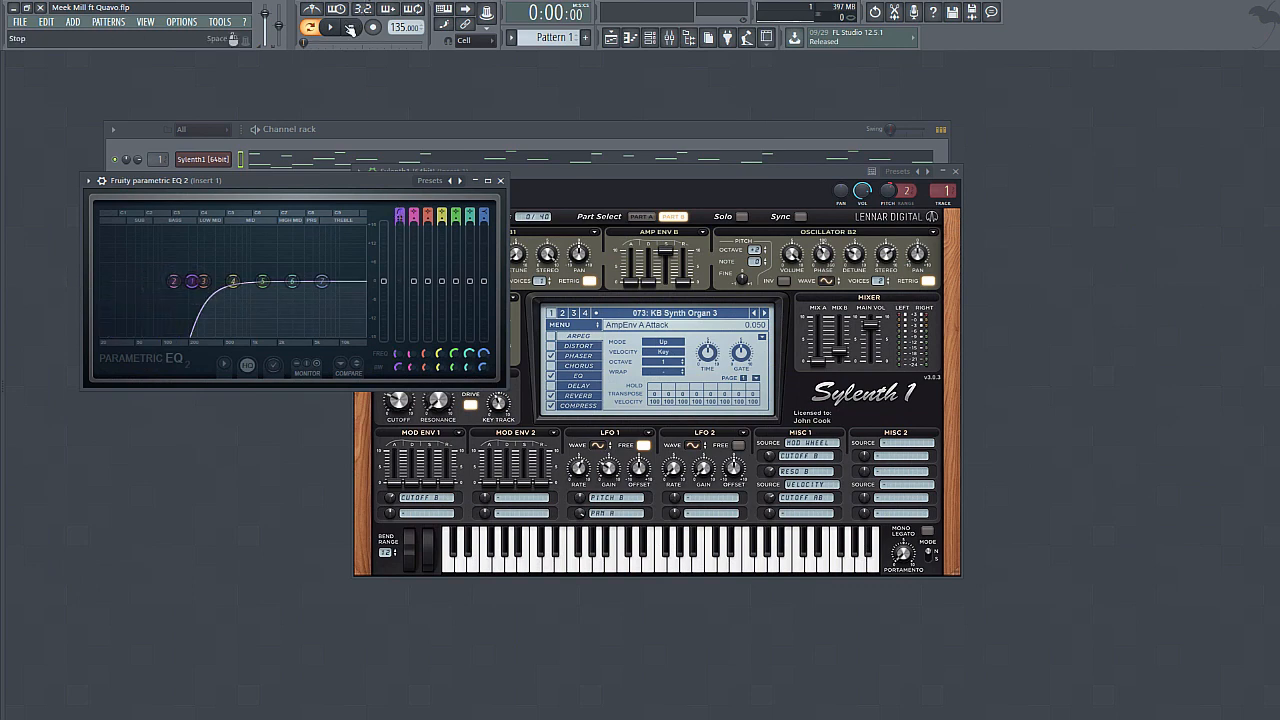
- Play the pattern while raising the band 1 high-pass cutoff to about 319 Hz, and stop playback
{"action": "left_click", "coordinate": [340, 28]}
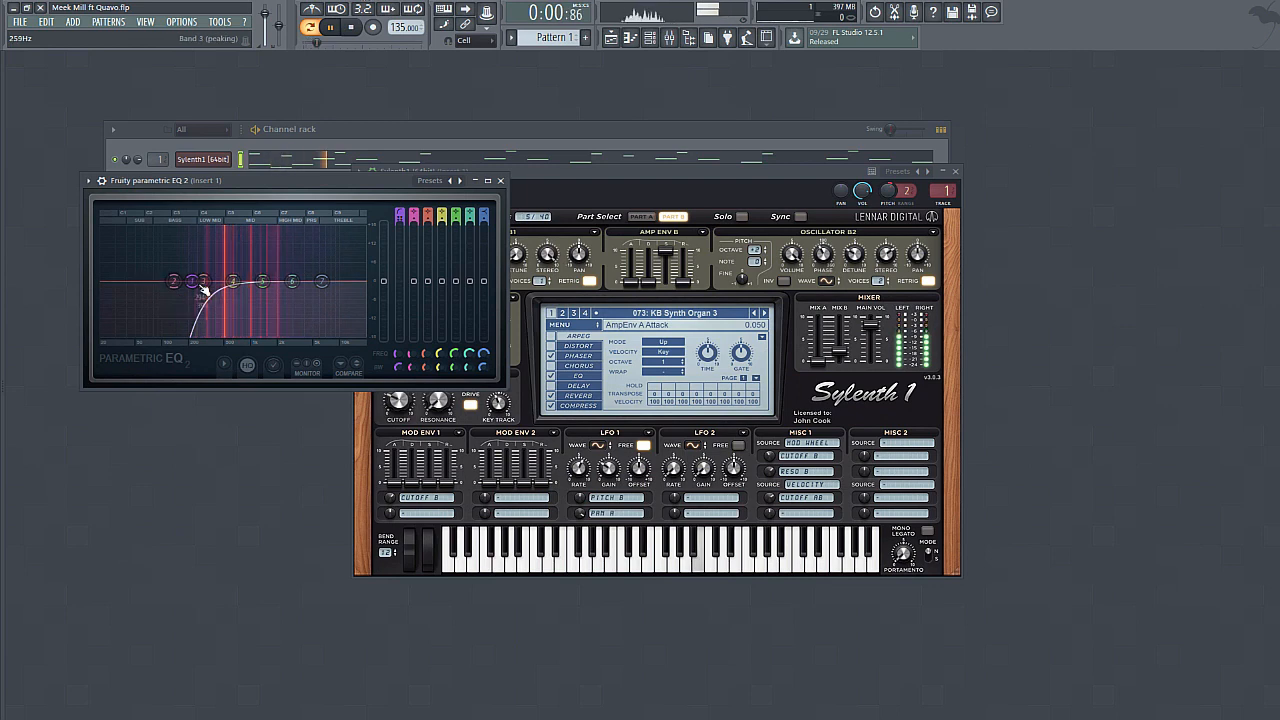
{"action": "left_click_drag", "start_coordinate": [192, 281], "coordinate": [208, 281]}
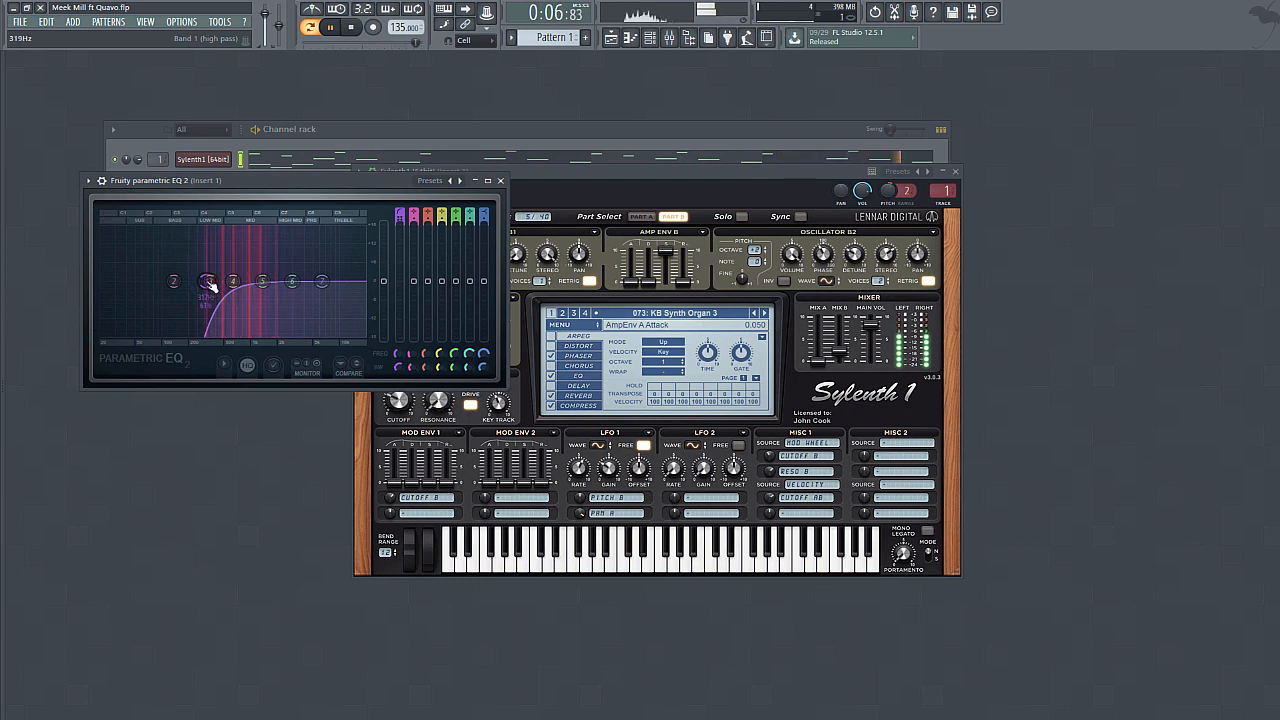
{"action": "left_click", "coordinate": [358, 28]}
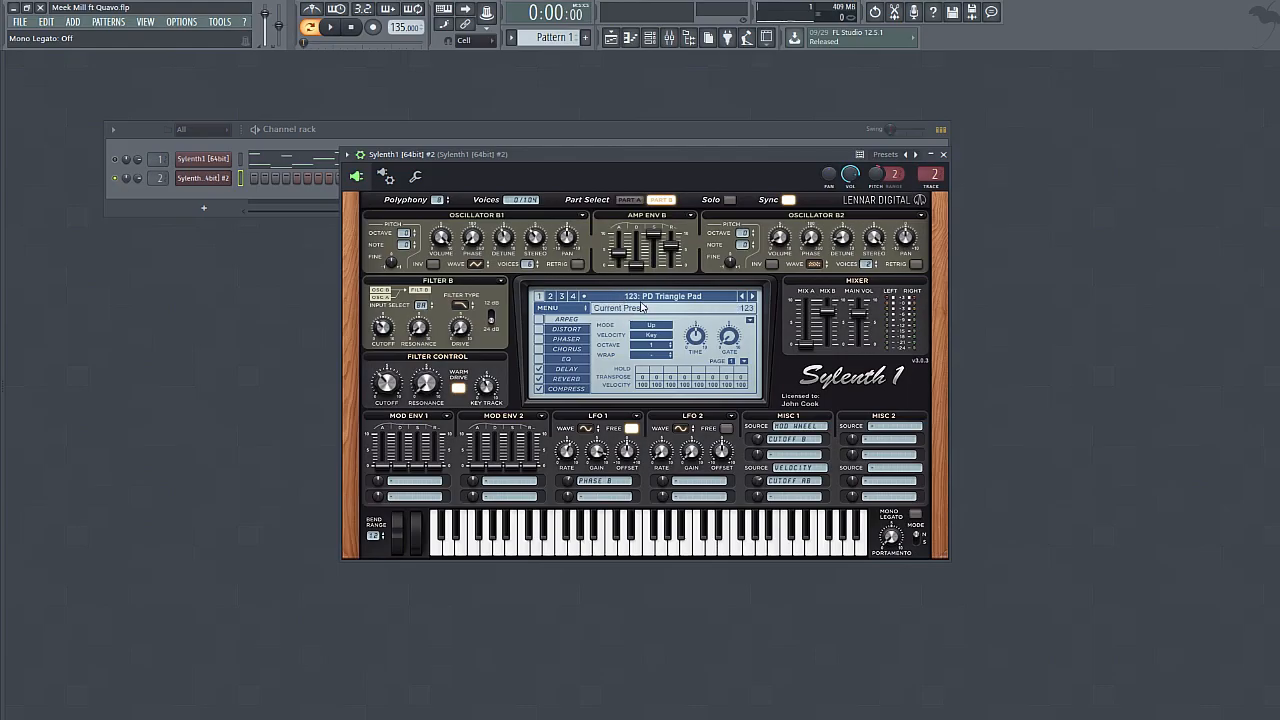
- Check the preset list of the second Sylenth1 and turn on its Mono Legato
{"action": "left_click", "coordinate": [679, 298]}
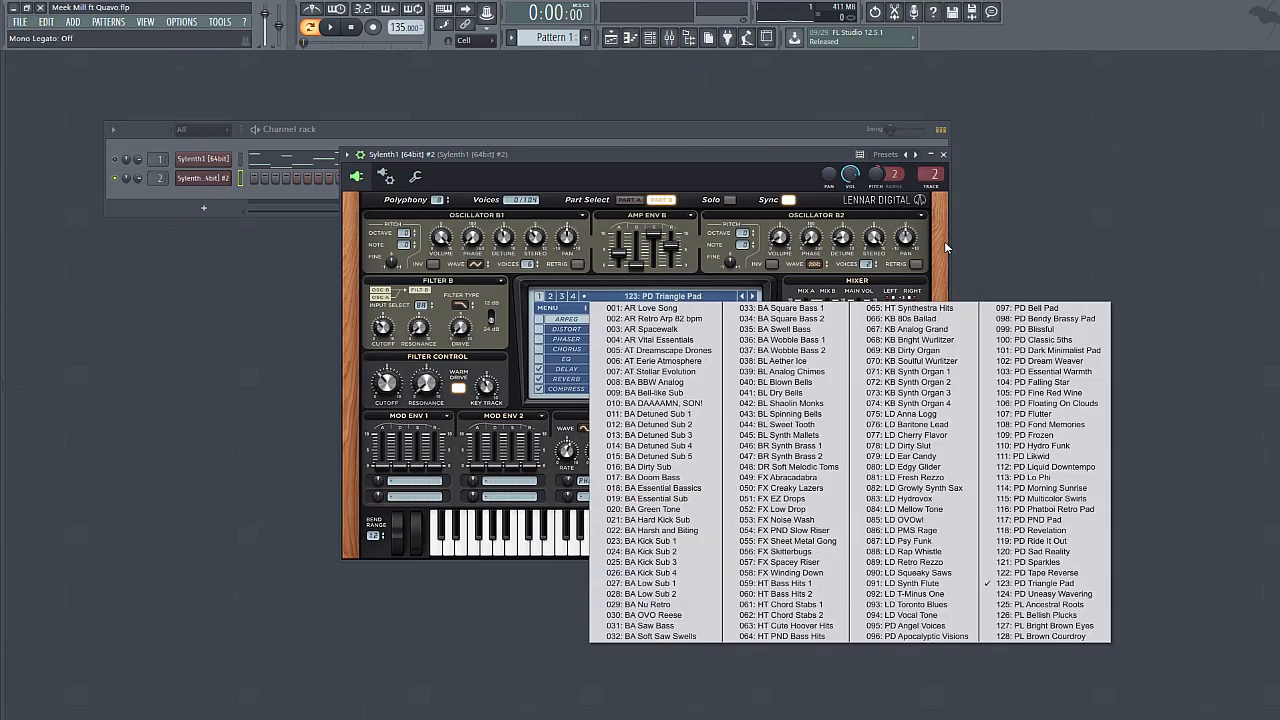
{"action": "left_click", "coordinate": [1008, 236]}
{"action": "left_click_drag", "start_coordinate": [703, 152], "coordinate": [715, 172]}
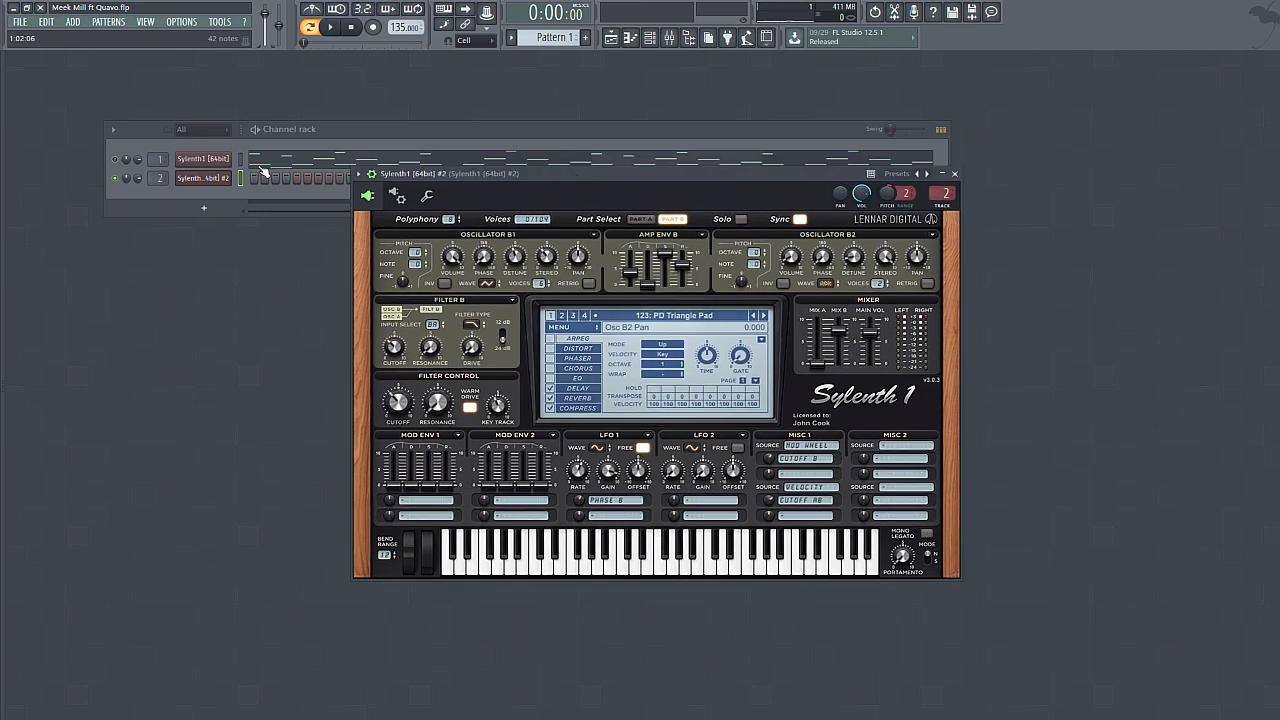
{"action": "left_click", "coordinate": [928, 536]}
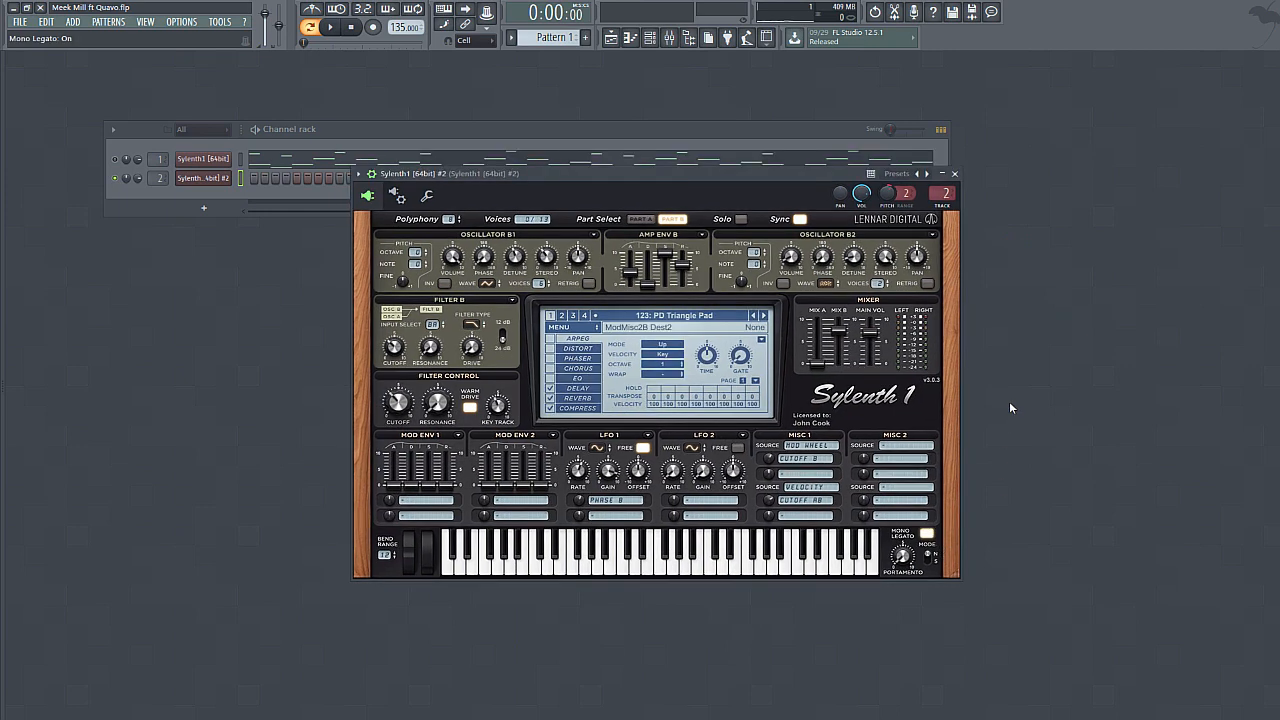
- Open the second Sylenth1's piano roll and draw two D#5 notes, each two bars long, starting at bars 1 and 3
{"action": "right_click", "coordinate": [228, 177]}
{"action": "left_click", "coordinate": [250, 179]}
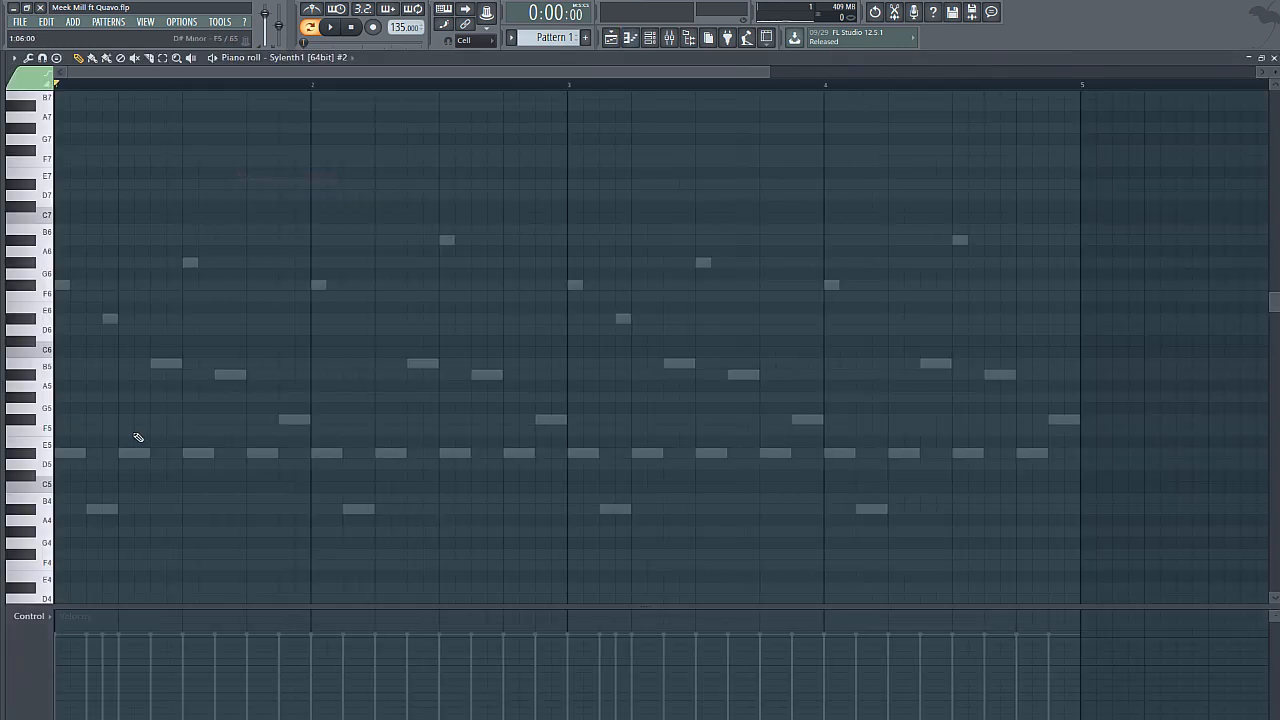
{"action": "left_click", "coordinate": [68, 453]}
{"action": "left_click_drag", "start_coordinate": [86, 453], "coordinate": [581, 452]}
{"action": "left_click", "coordinate": [581, 452]}
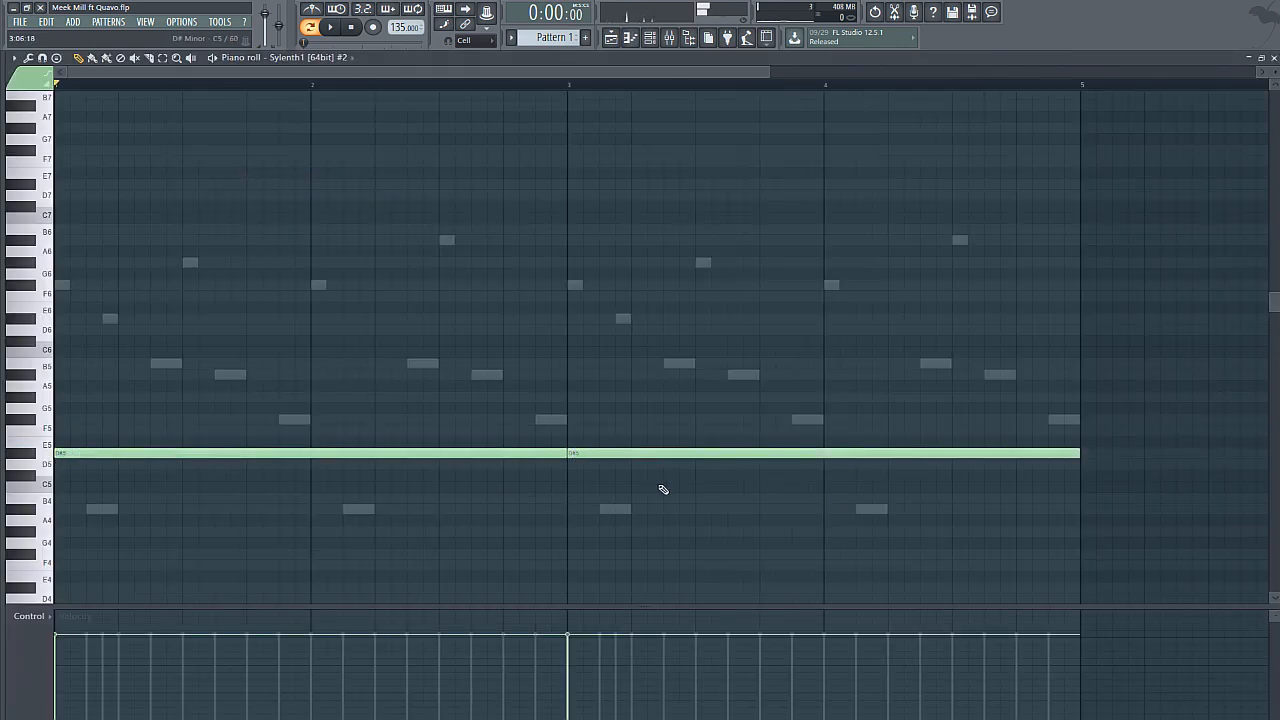
- Add one-beat notes on step 9, G#6 in bar 1 and A#6 in bar 2, plus two-step F#5 notes on step 15 of both bars
{"action": "left_click", "coordinate": [190, 265]}
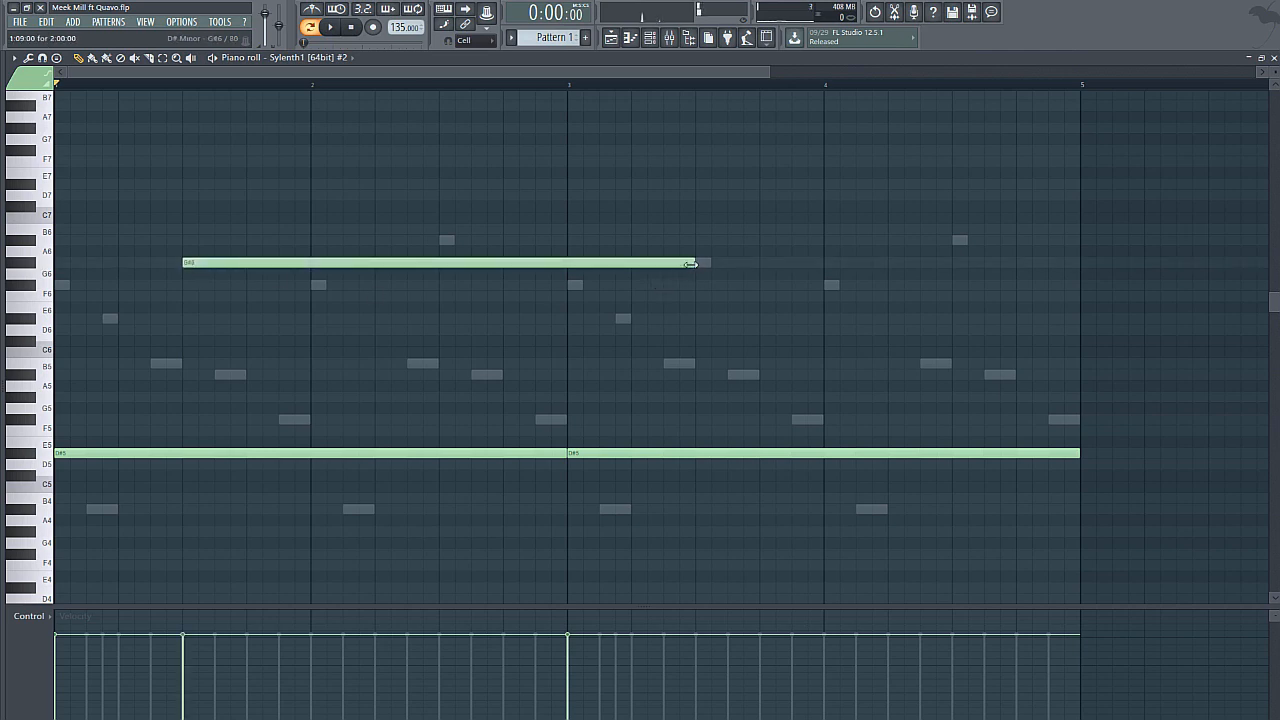
{"action": "left_click_drag", "start_coordinate": [698, 263], "coordinate": [246, 280]}
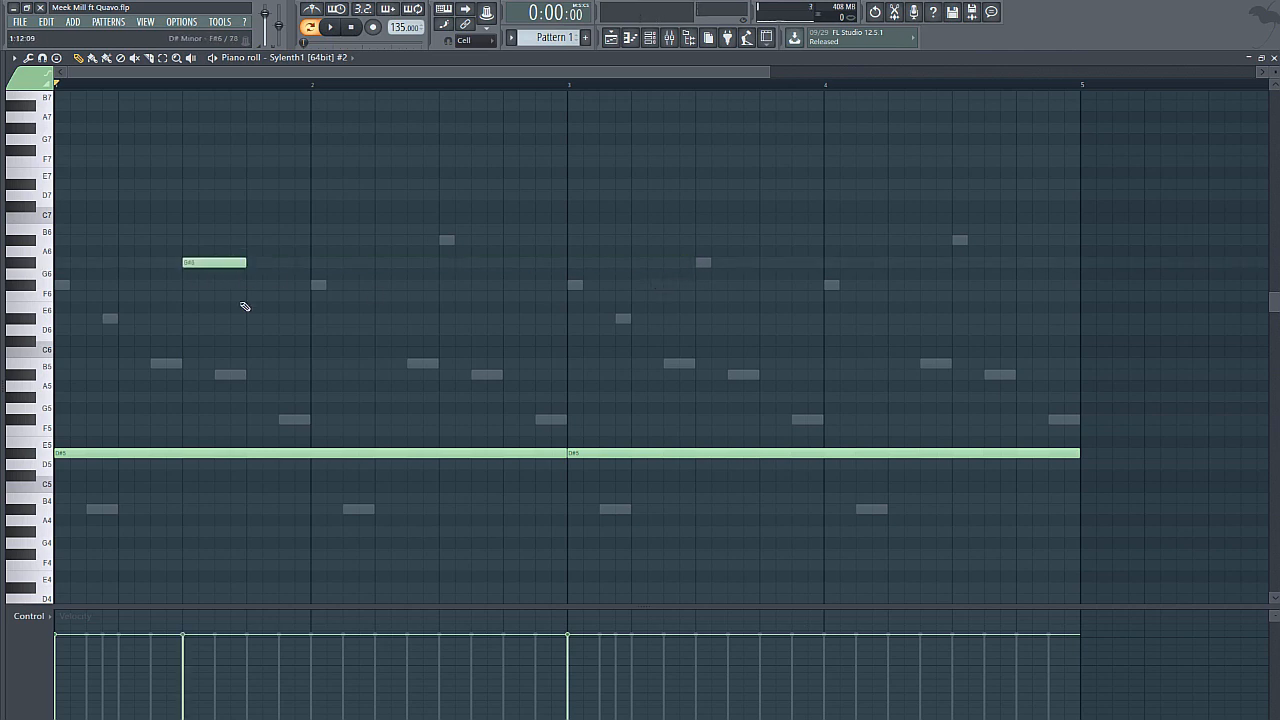
{"action": "left_click", "coordinate": [288, 420]}
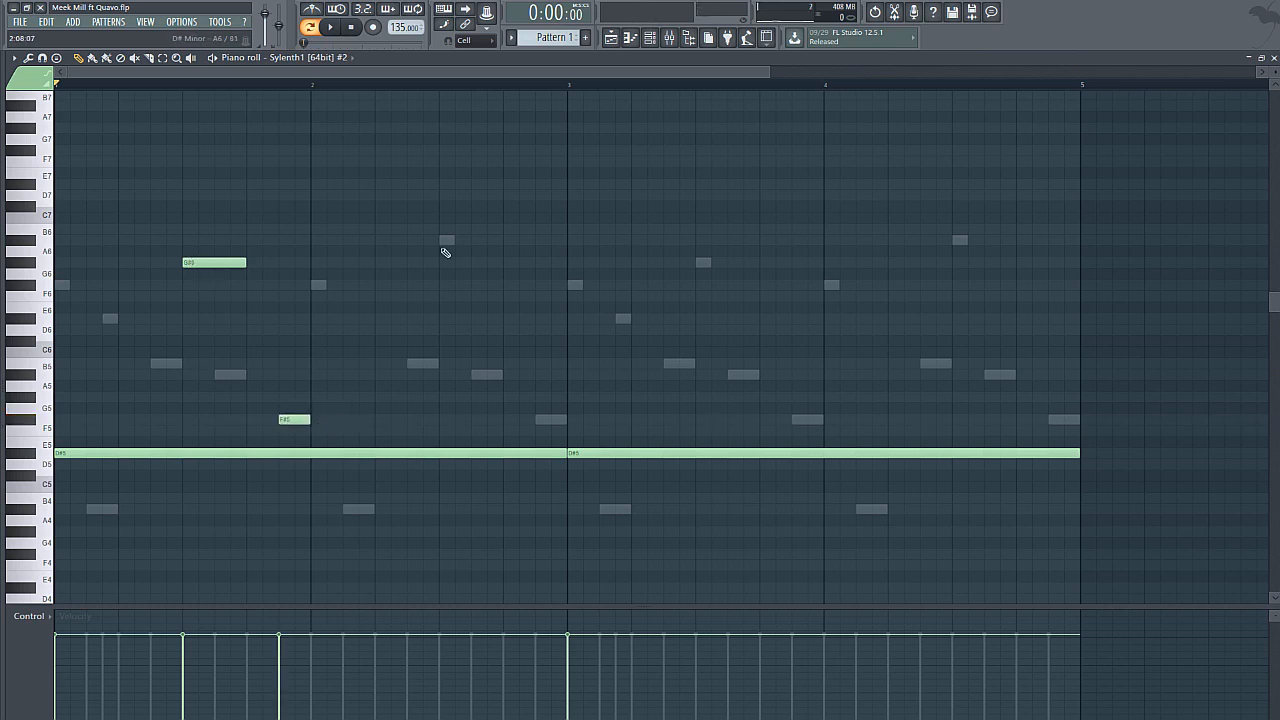
{"action": "left_click", "coordinate": [444, 241]}
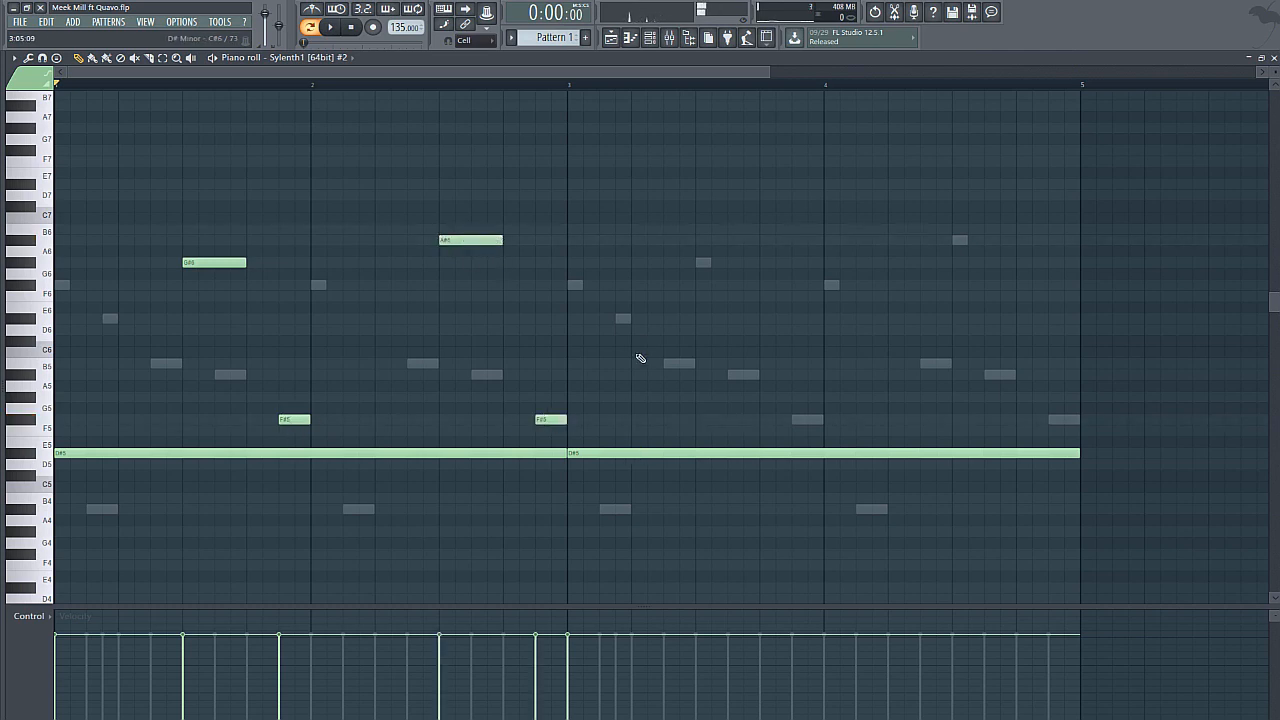
- Duplicate the G#6, A#6 and F#5 notes of bars 1 and 2 into bars 3 and 4, and close the piano roll
{"action": "left_click_drag", "start_coordinate": [607, 426], "coordinate": [117, 166]}
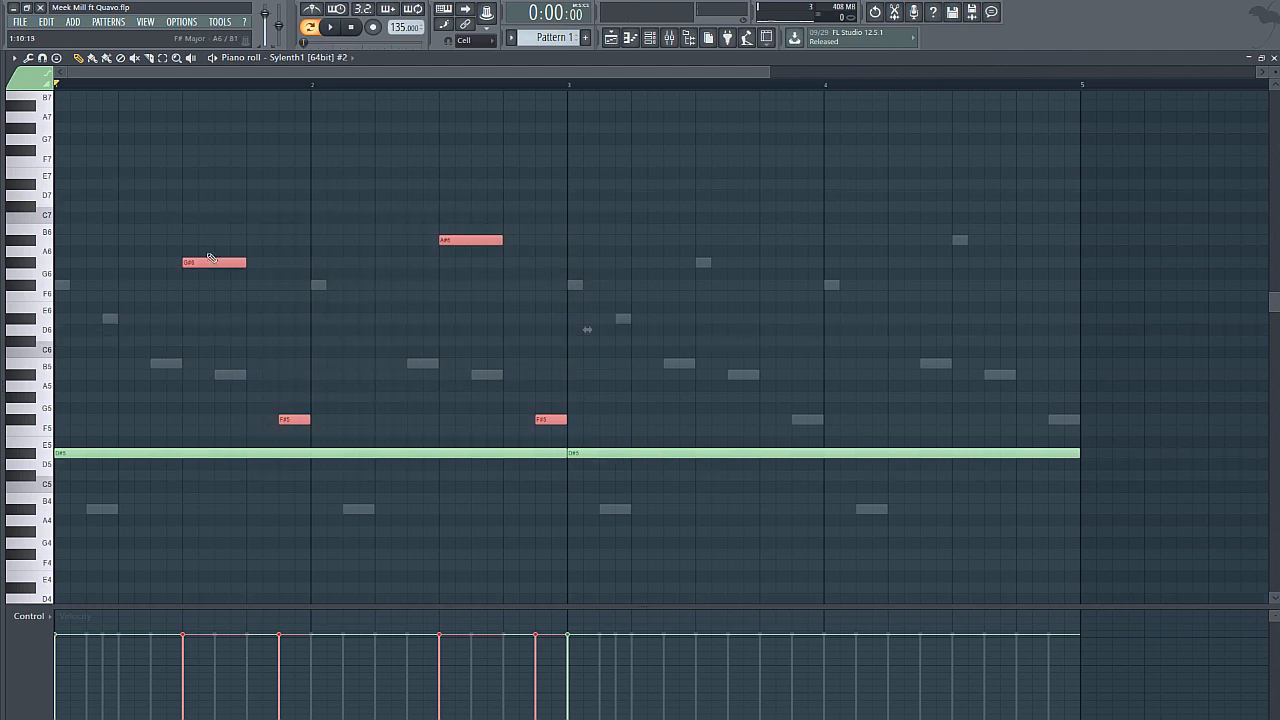
{"action": "left_click_drag", "start_coordinate": [210, 262], "coordinate": [741, 260]}
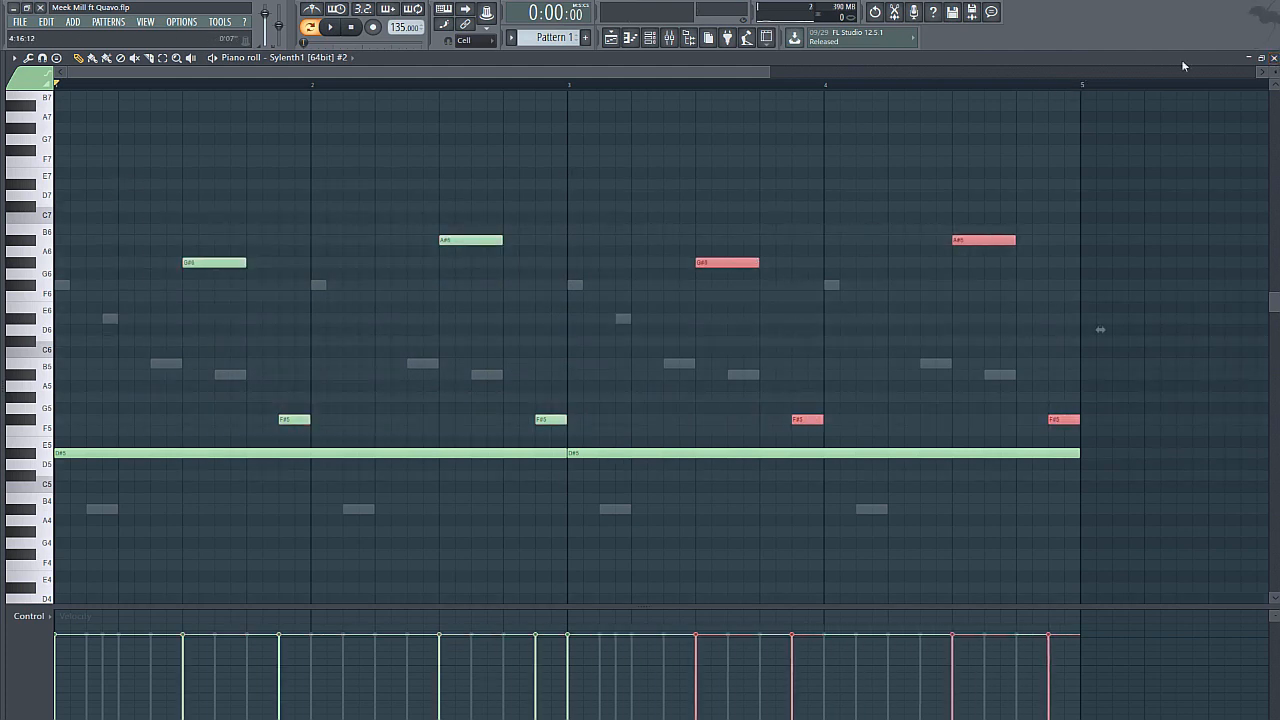
{"action": "left_click", "coordinate": [1273, 58]}
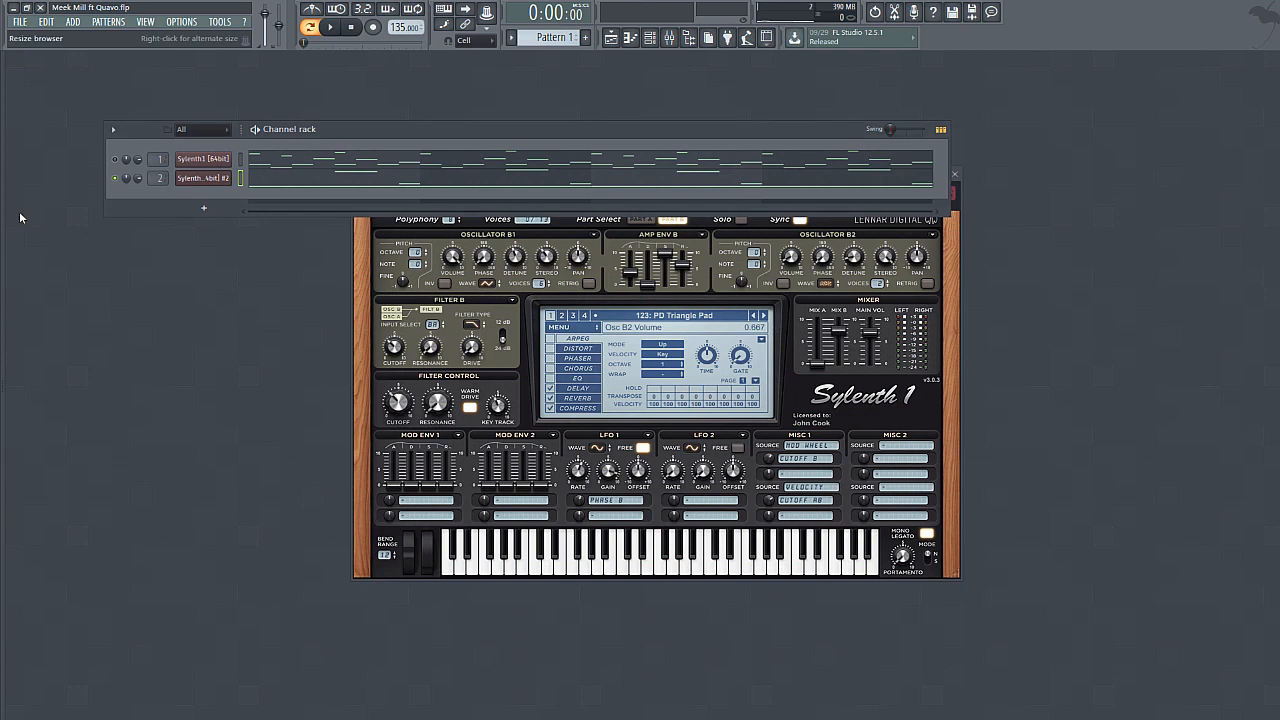
- Play the second Sylenth1 part on its own, unmute the first Sylenth1 channel, and play both together
{"action": "left_click", "coordinate": [340, 27]}
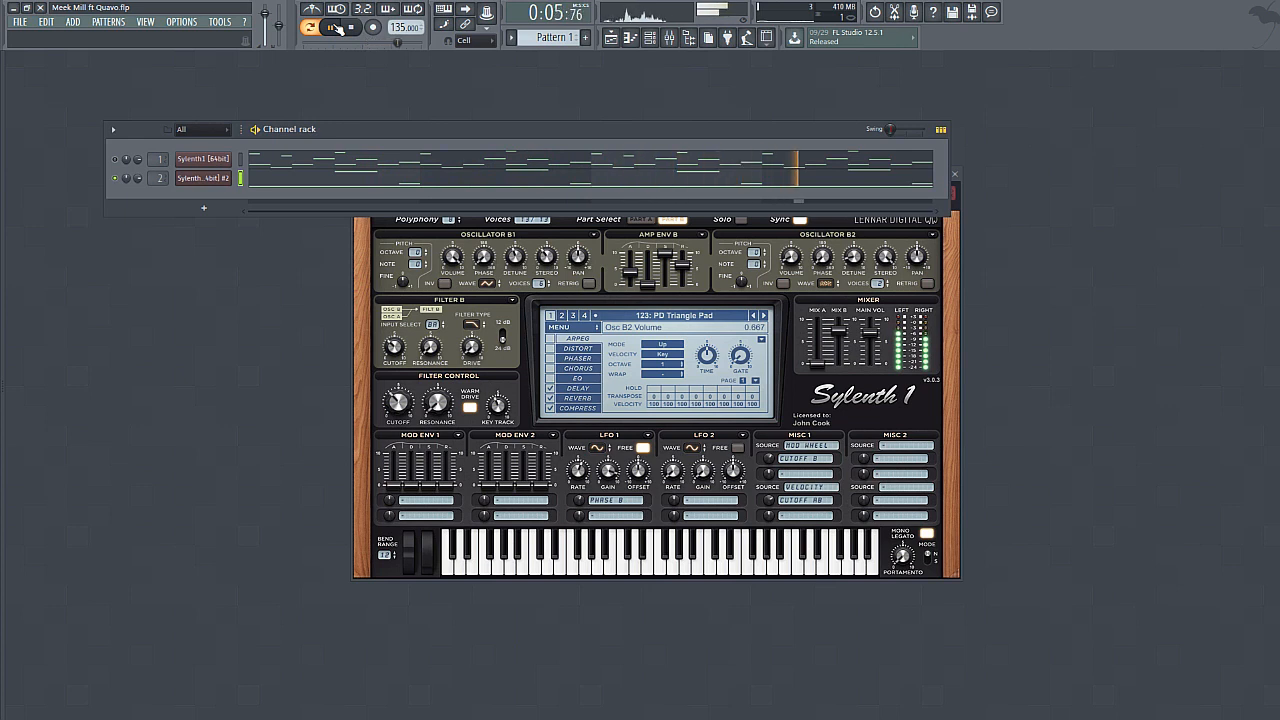
{"action": "key", "text": "space"}
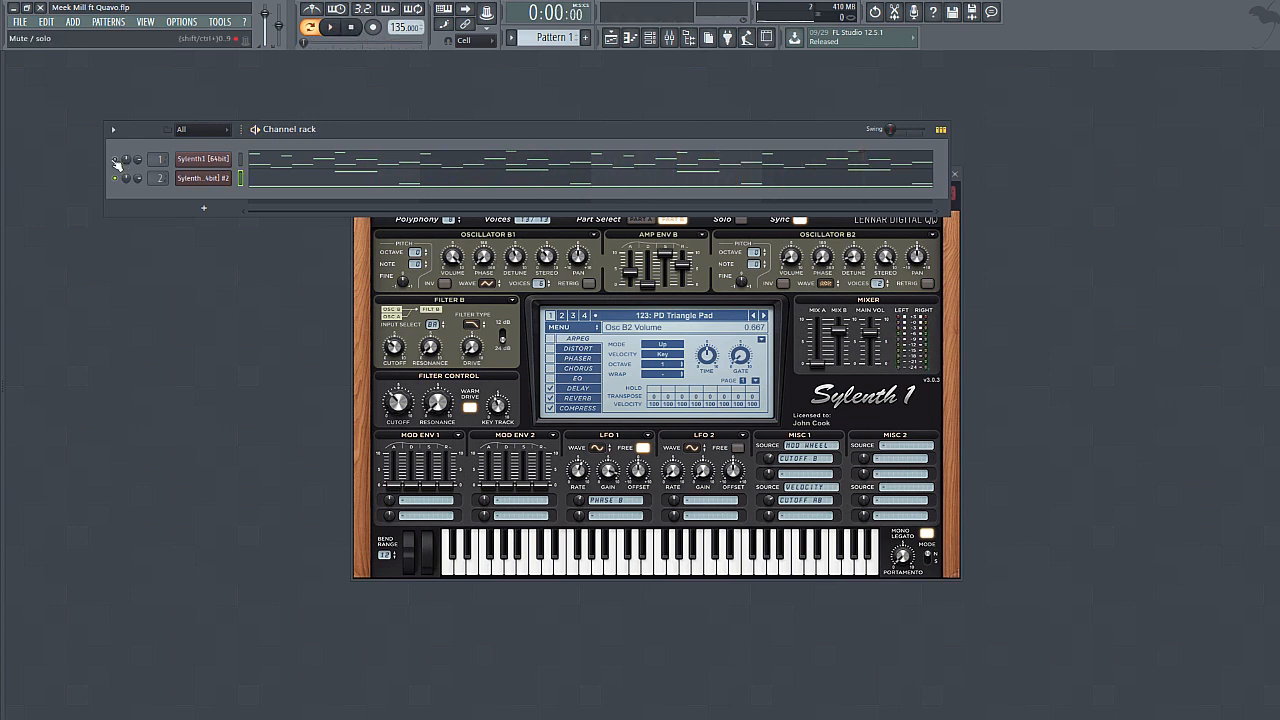
{"action": "key", "text": "space"}
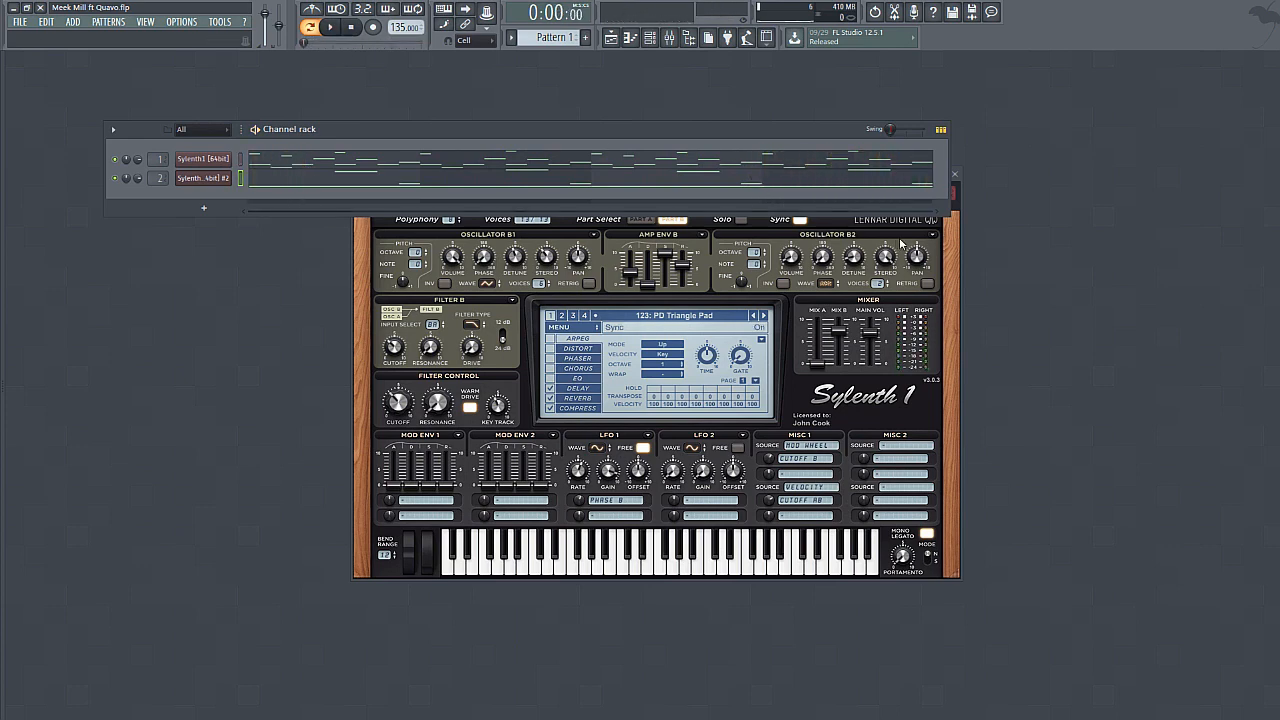
{"action": "key", "text": "space"}
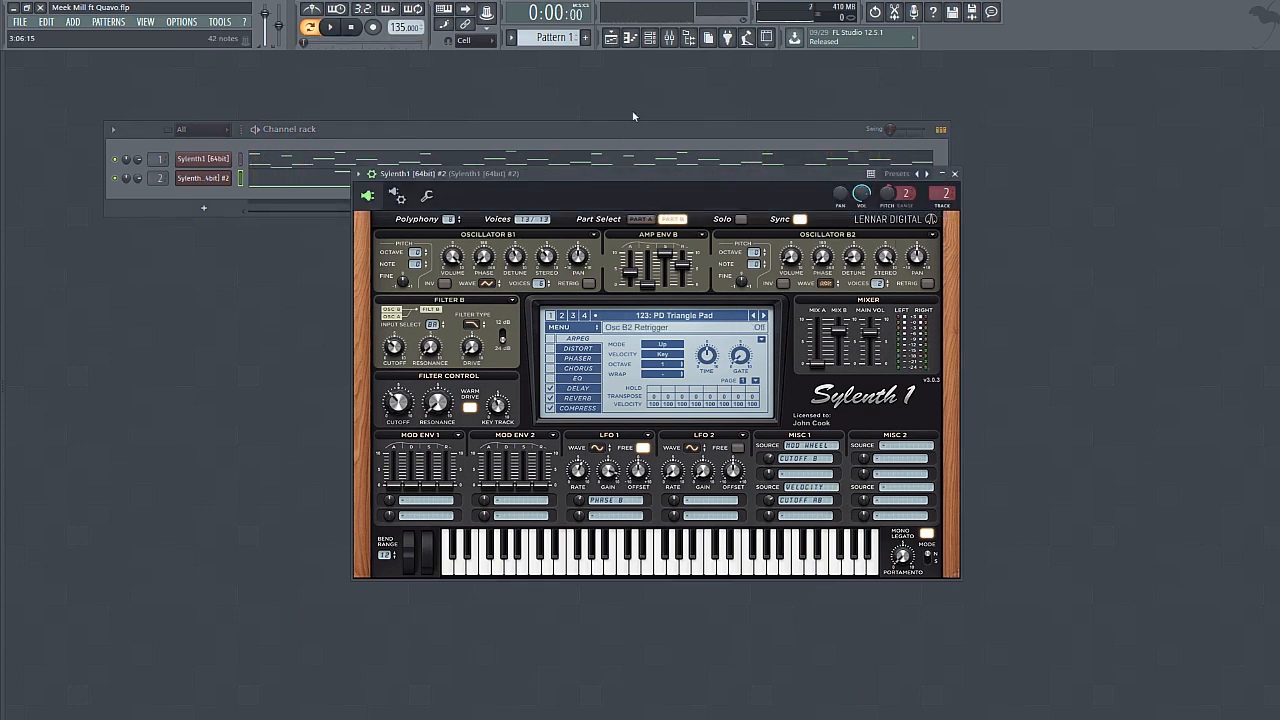
- Open the mixer and load Gross Beat into slot 1 of the second Sylenth1's track, insert 2
{"action": "left_click", "coordinate": [670, 38]}
{"action": "left_click", "coordinate": [996, 270]}
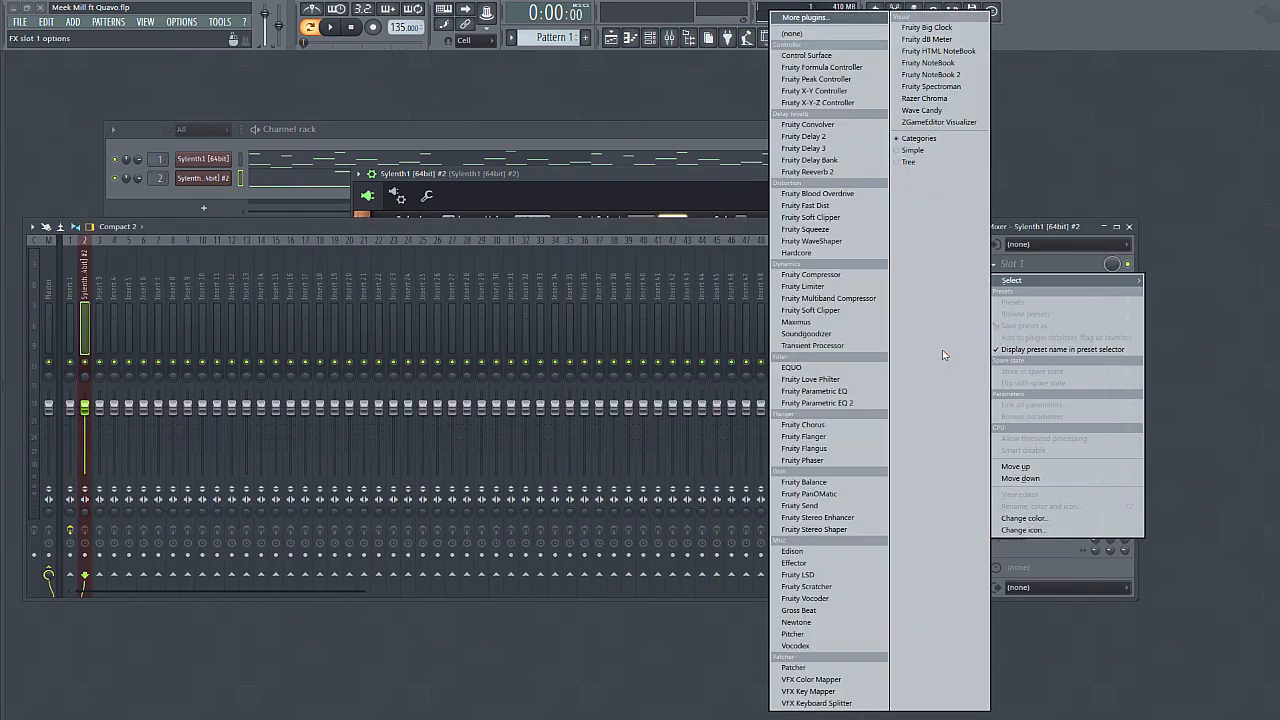
{"action": "left_click", "coordinate": [815, 612]}
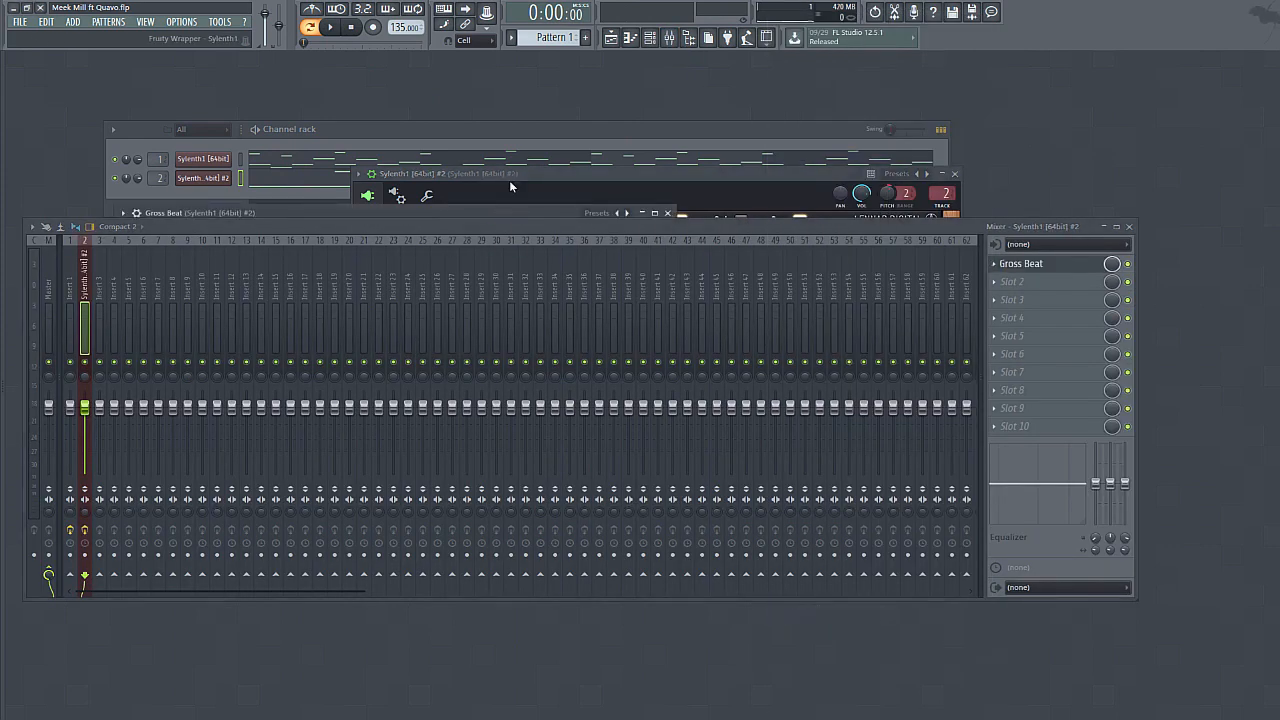
- Turn off the mixer's Detached option and bring the Gross Beat window in front of the mixer
{"action": "left_click", "coordinate": [46, 230]}
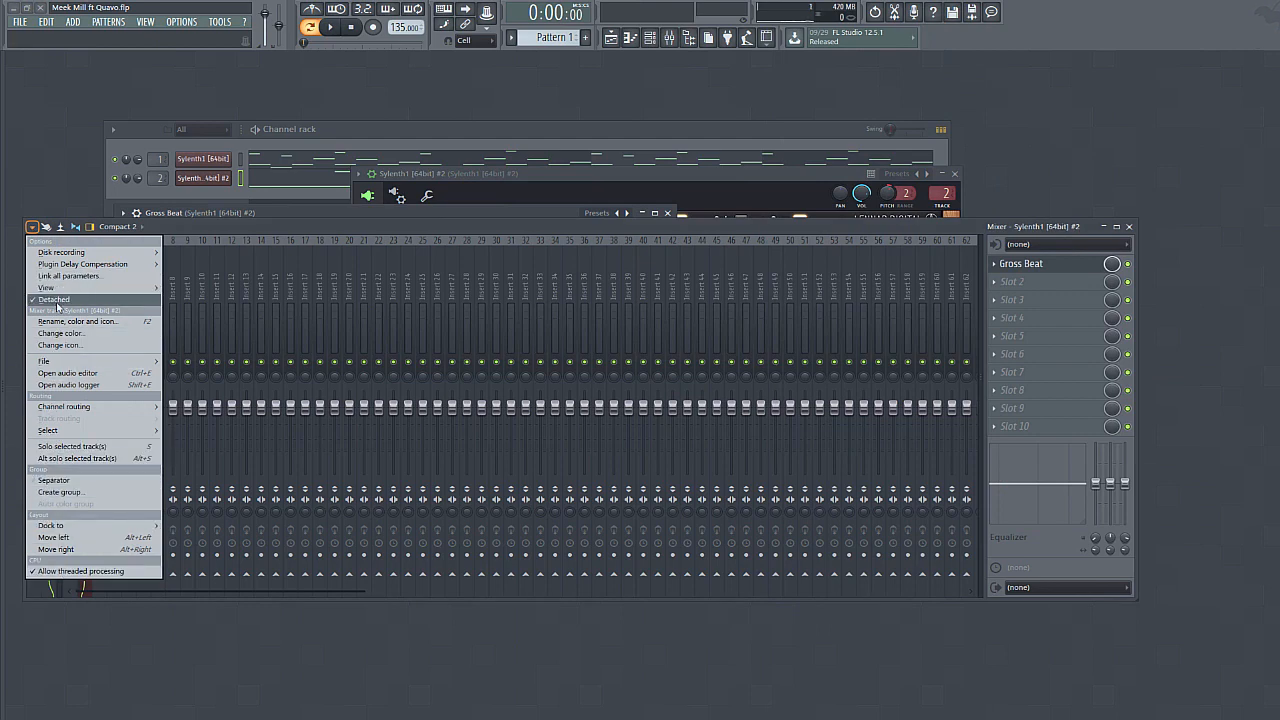
{"action": "left_click", "coordinate": [500, 215]}
{"action": "left_click", "coordinate": [500, 213]}
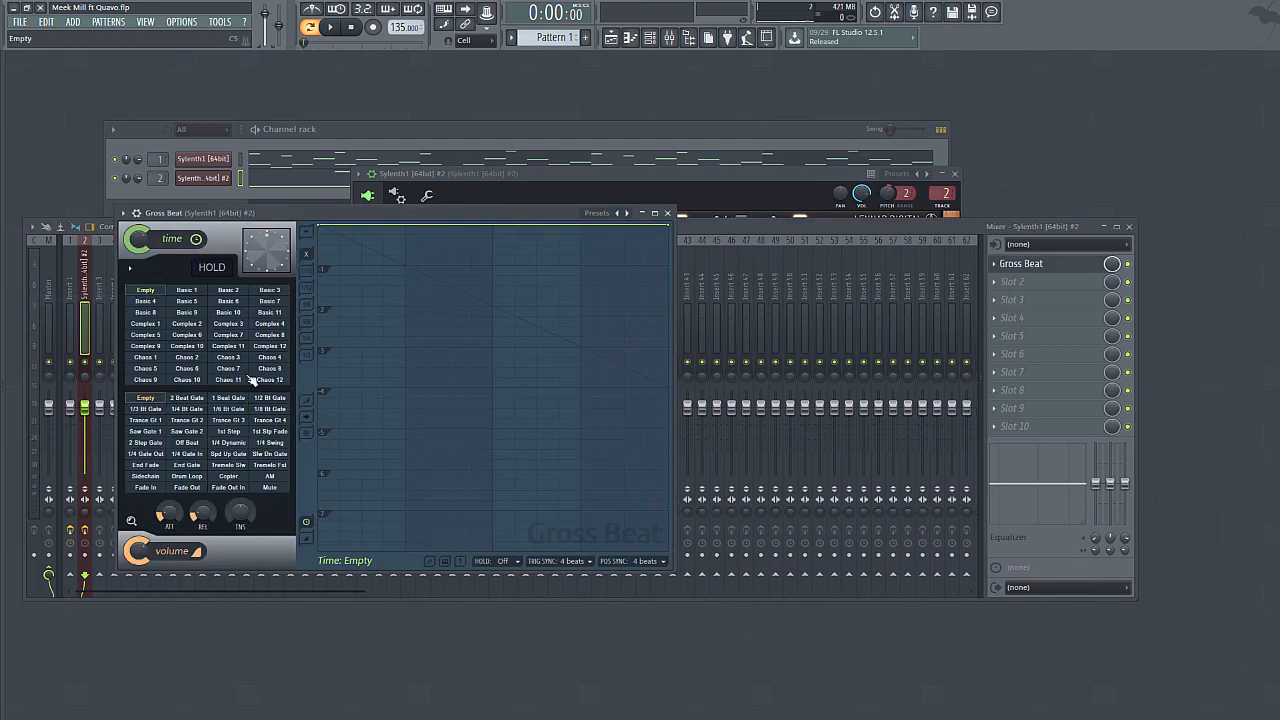
- Apply the Trance Gt 3 volume preset in Gross Beat and play the pattern back
{"action": "left_click", "coordinate": [224, 423]}
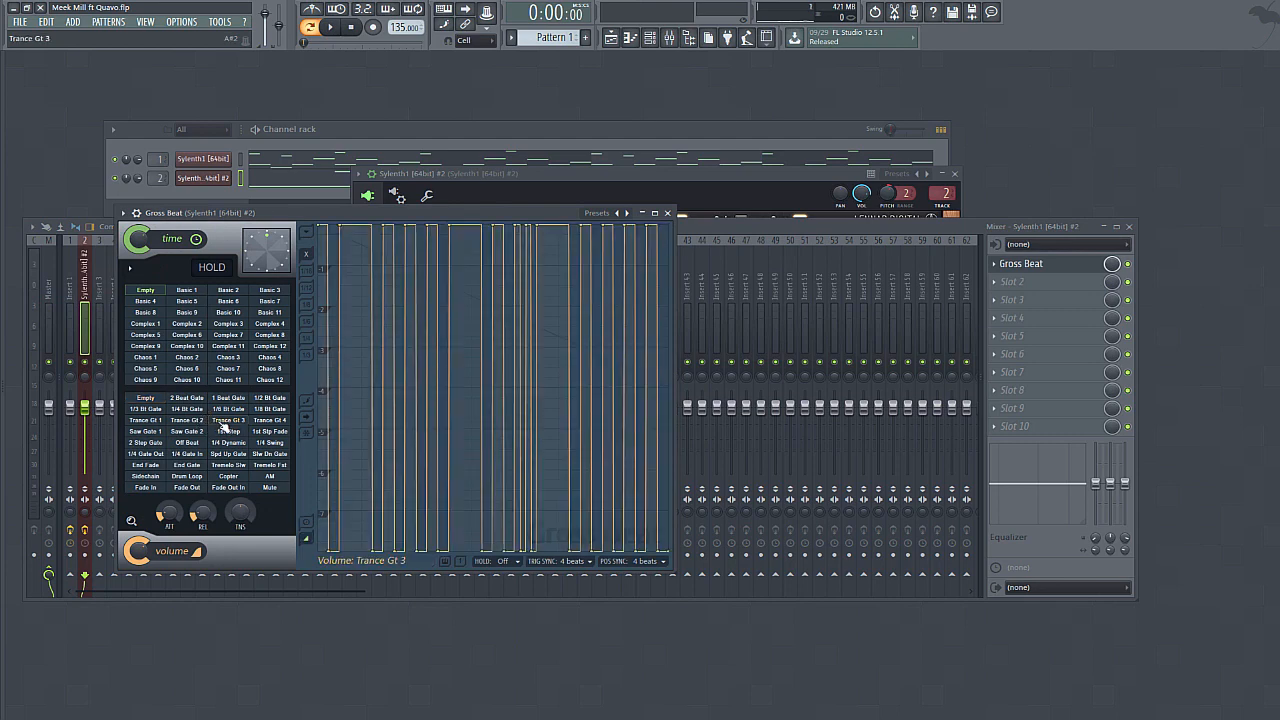
{"action": "left_click", "coordinate": [331, 28]}
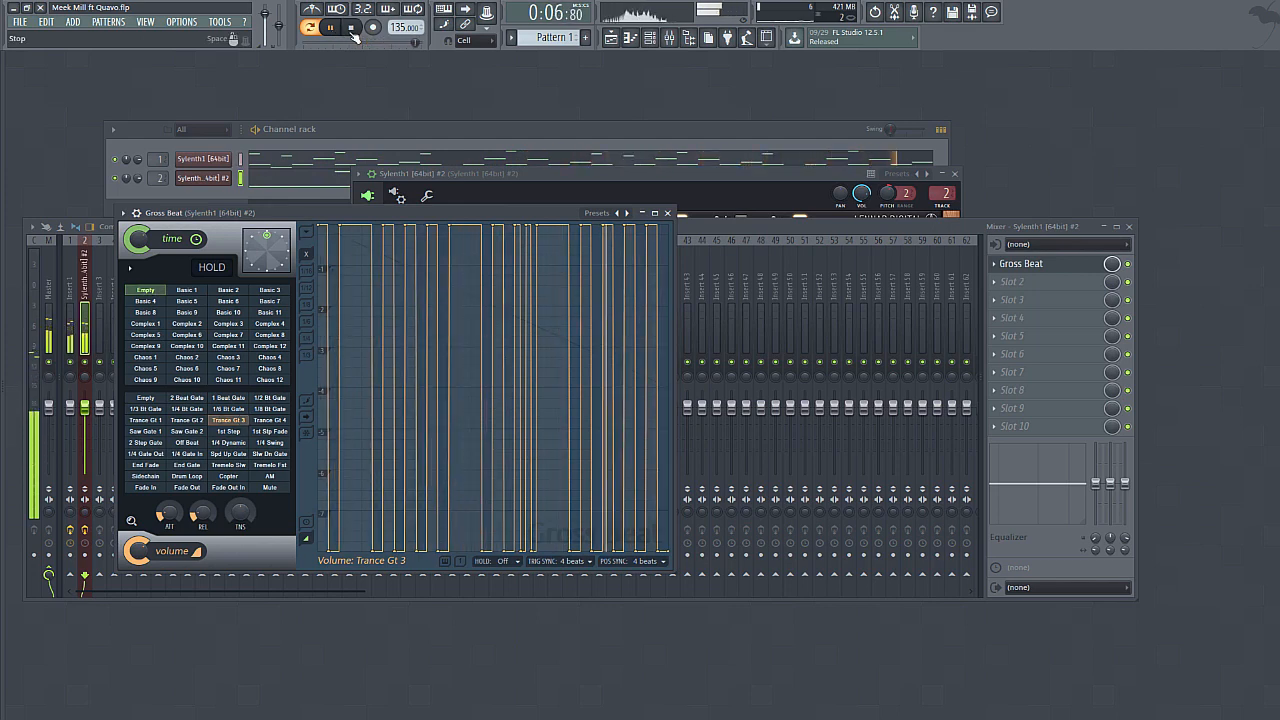
{"action": "left_click", "coordinate": [352, 29]}
- Load Fruity Reeverb 2 into slot 2 of insert 2 and raise its decay, room size and wet level
{"action": "left_click", "coordinate": [1004, 289]}
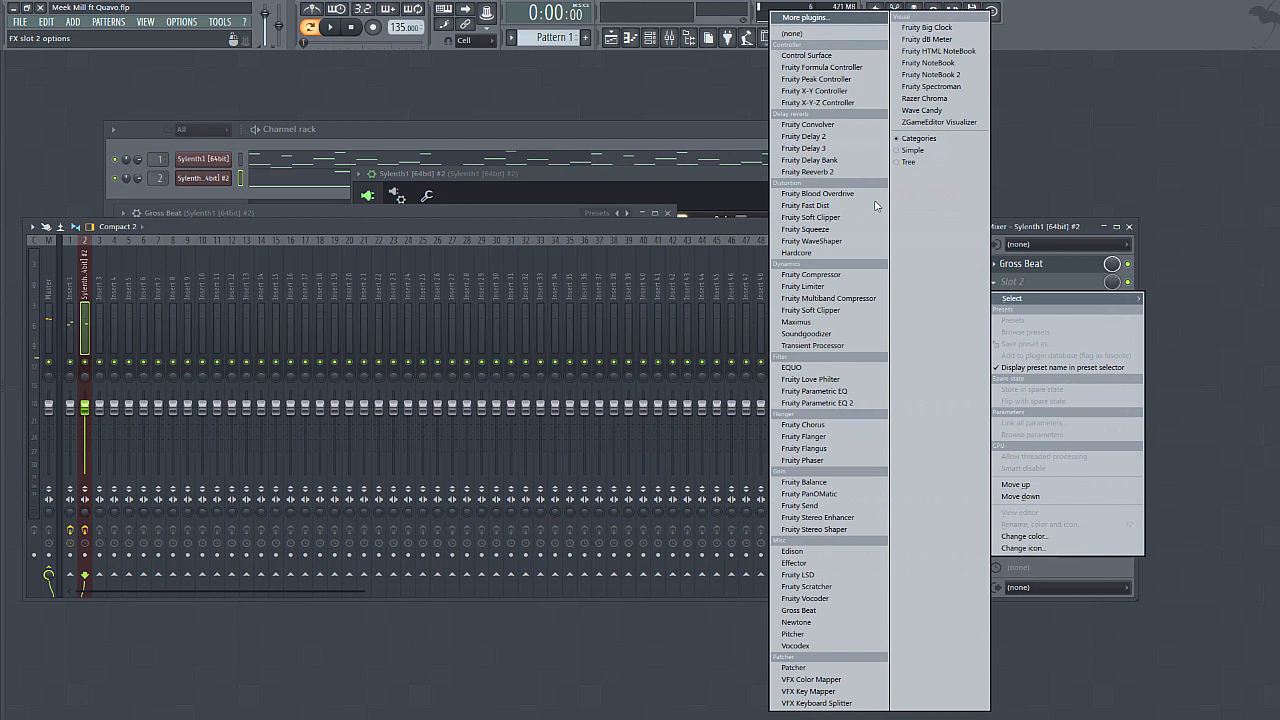
{"action": "left_click", "coordinate": [830, 172]}
{"action": "left_click_drag", "start_coordinate": [368, 254], "coordinate": [368, 248]}
{"action": "left_click_drag", "start_coordinate": [300, 285], "coordinate": [300, 274]}
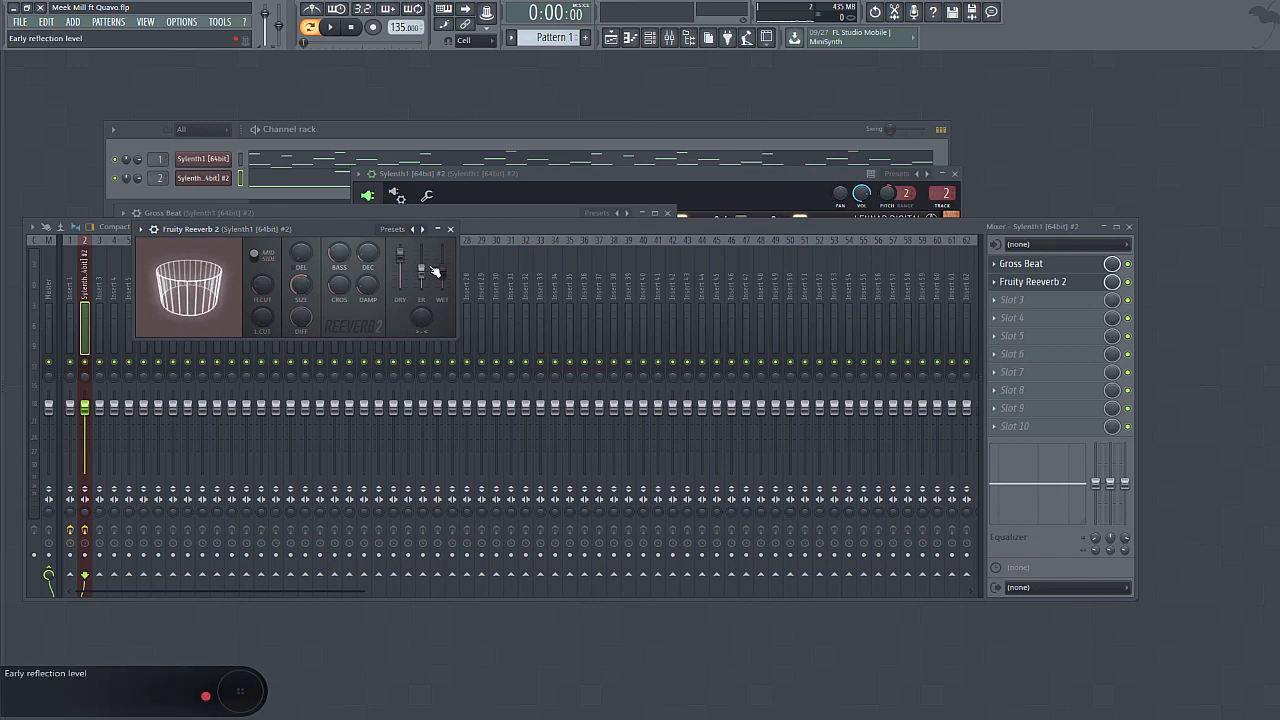
{"action": "left_click_drag", "start_coordinate": [442, 272], "coordinate": [442, 262]}
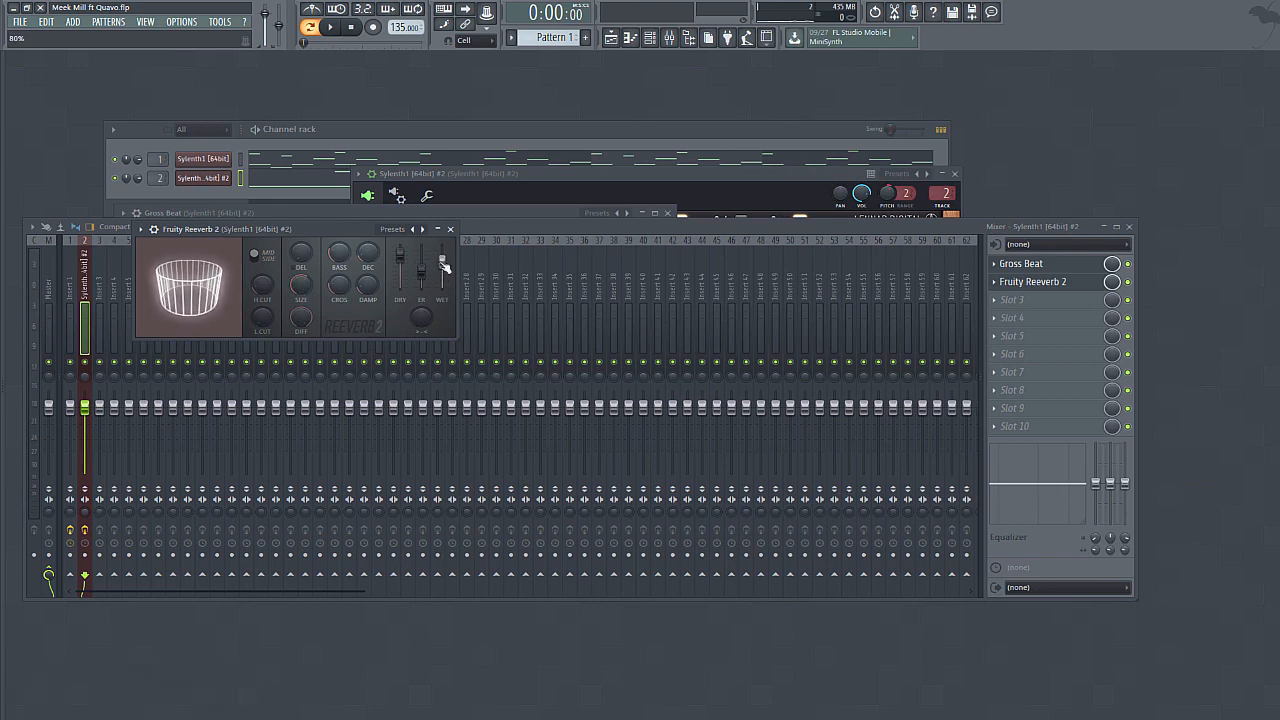
- Load Fruity Delay 2 into slot 3 of insert 2 and set its delay time to a preset value
{"action": "left_click", "coordinate": [1030, 307]}
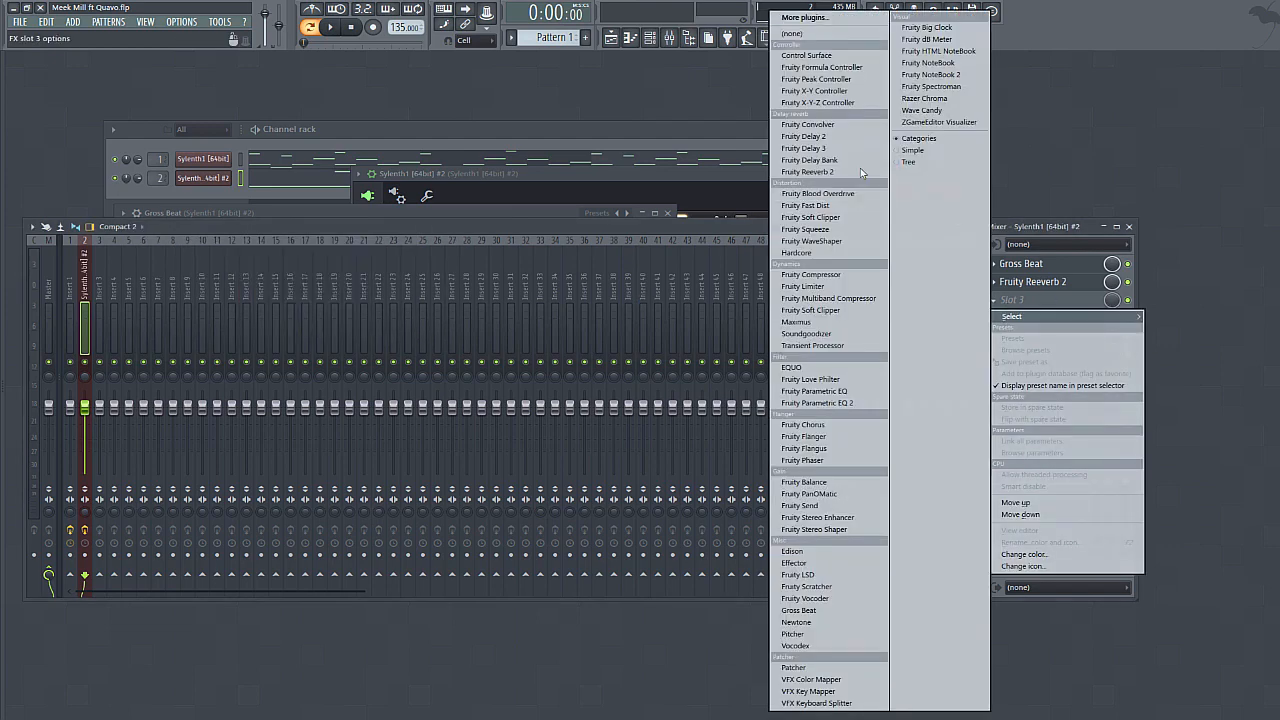
{"action": "left_click", "coordinate": [800, 132]}
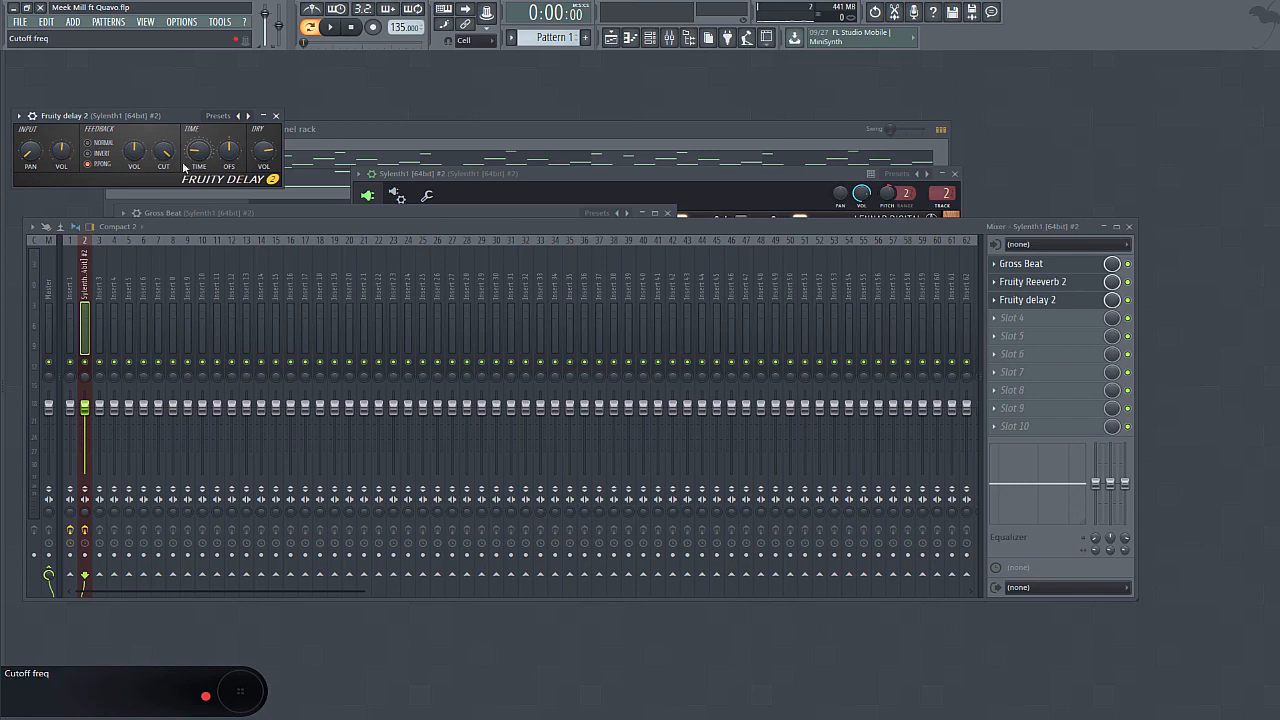
{"action": "right_click", "coordinate": [200, 157]}
{"action": "mouse_move", "coordinate": [260, 177]}
{"action": "left_click", "coordinate": [338, 200]}
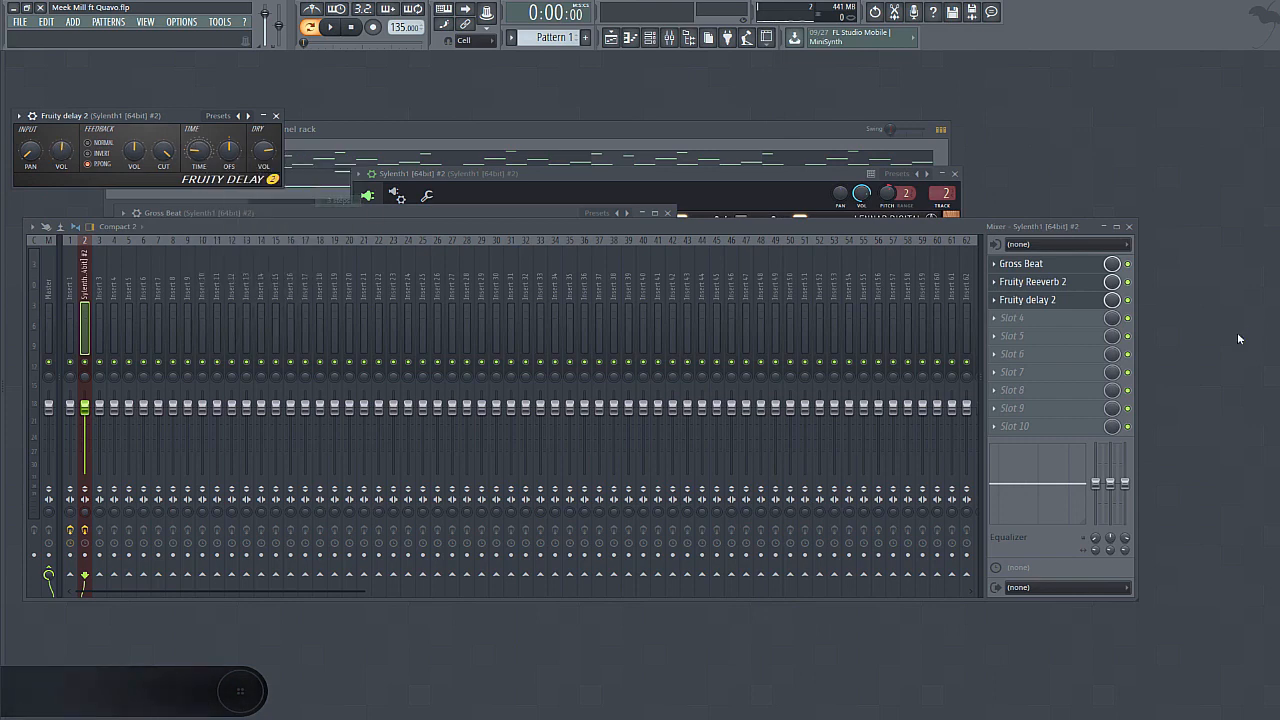
- Load Fruity Parametric EQ 2 into slot 4 and, during playback, make band 1 a high-pass with its cutoff between bands 2 and 3
{"action": "left_click", "coordinate": [1005, 320]}
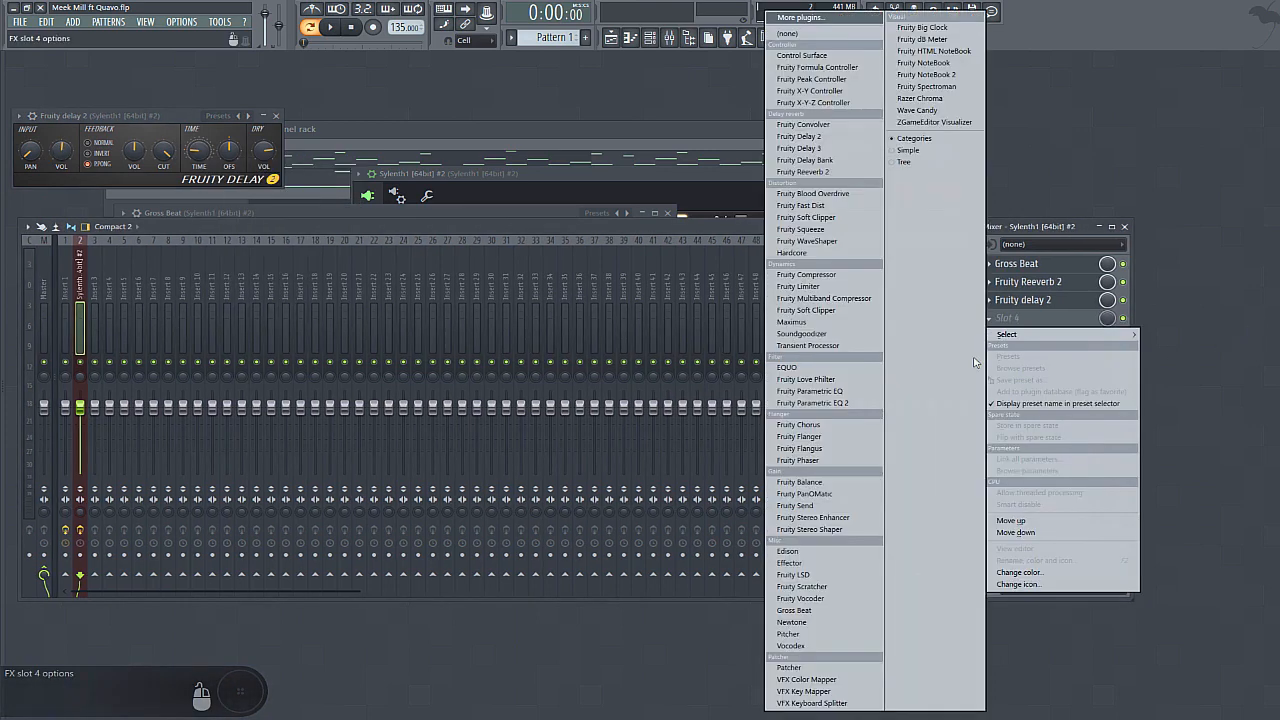
{"action": "left_click", "coordinate": [812, 403]}
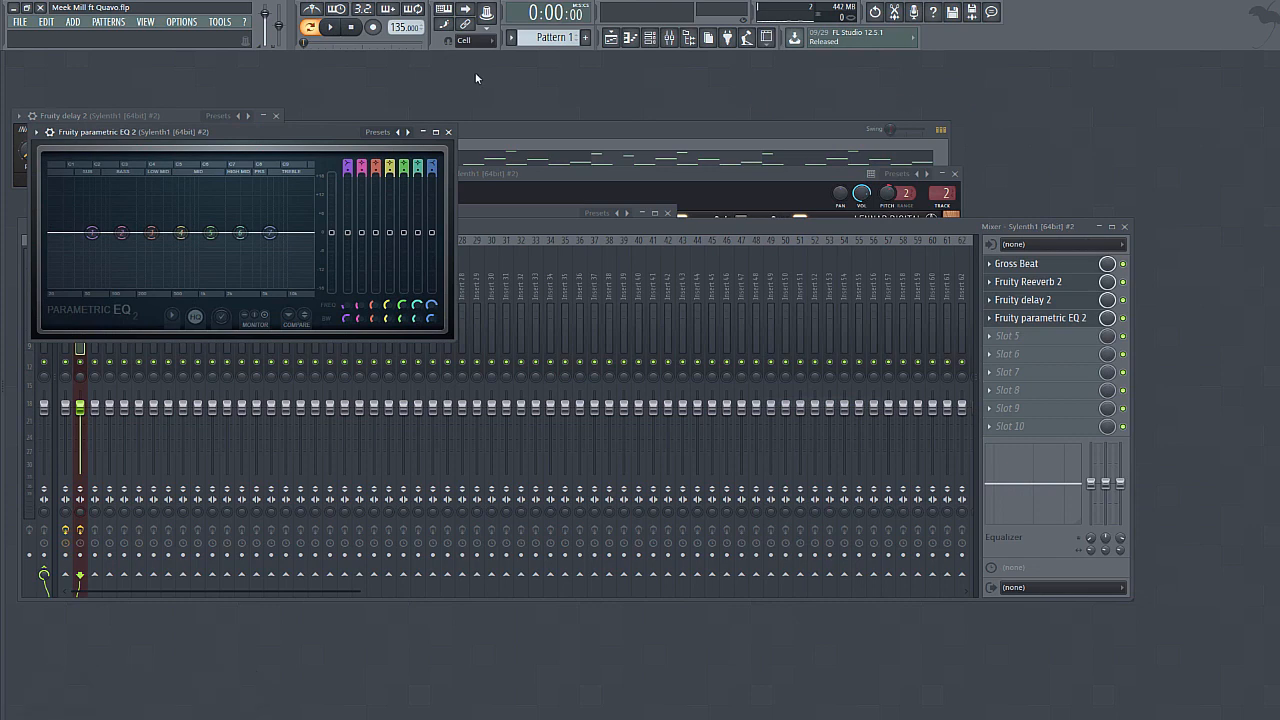
{"action": "key", "text": "F6"}
{"action": "left_click", "coordinate": [330, 27]}
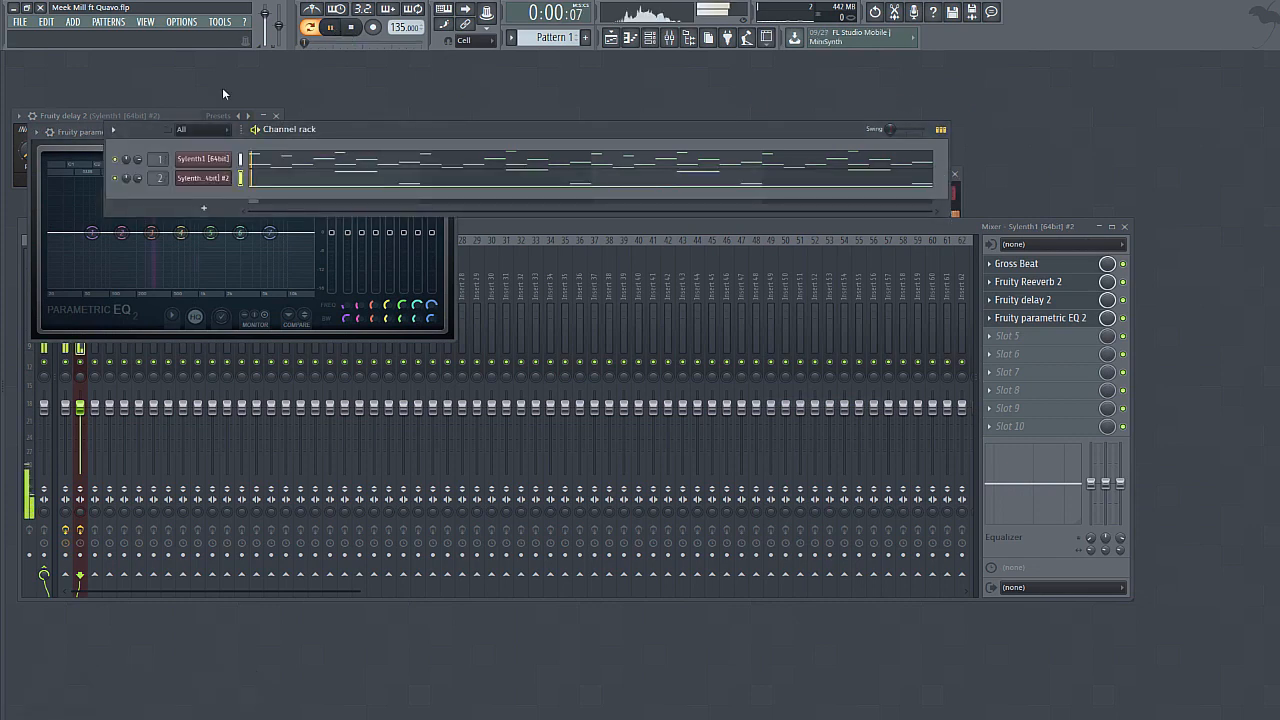
{"action": "left_click", "coordinate": [76, 134]}
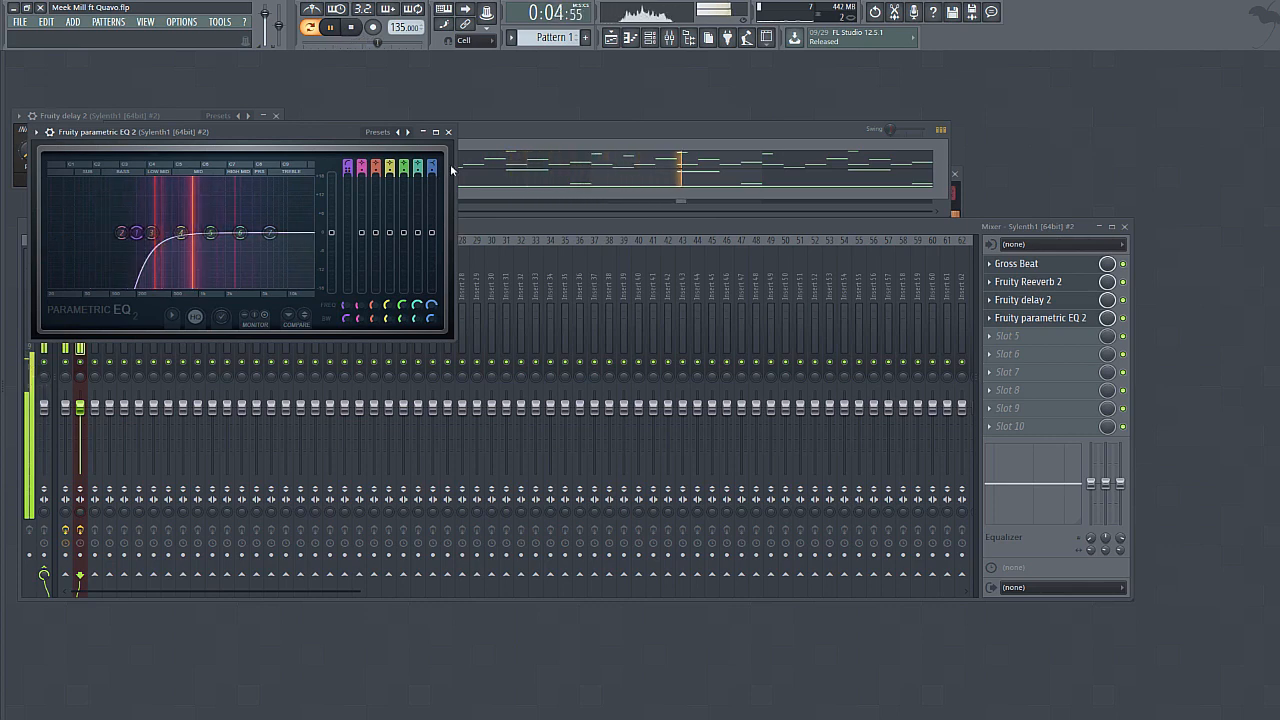
- Raise the EQ's band 1 high-pass cutoff to 233 Hz and slightly lower the volume of insert 2
{"action": "left_click_drag", "start_coordinate": [136, 232], "coordinate": [146, 234]}
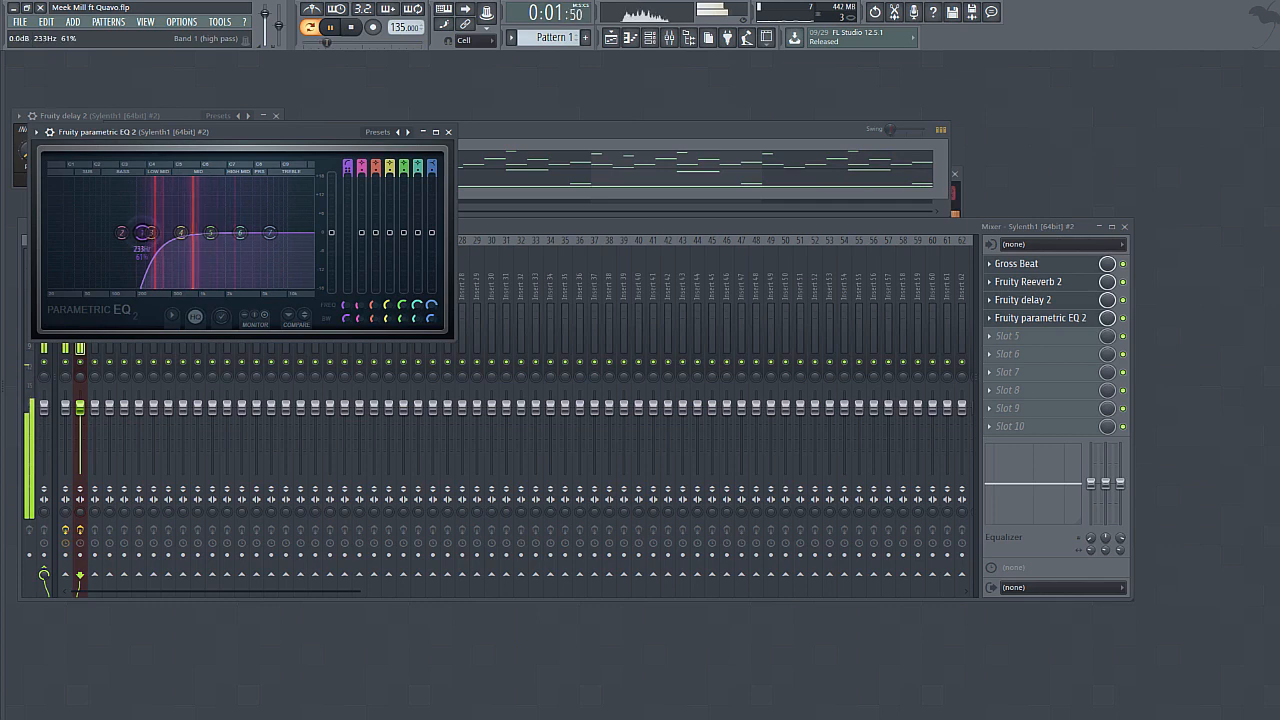
{"action": "left_click", "coordinate": [908, 230]}
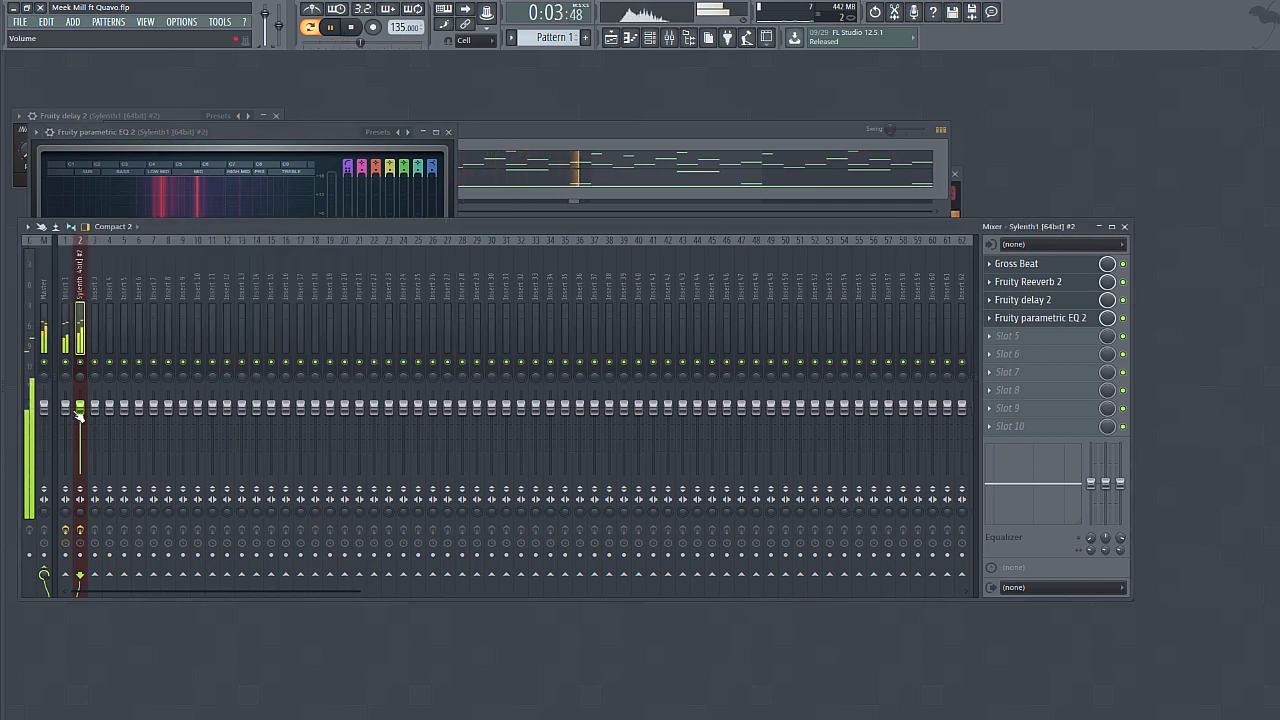
{"action": "left_click_drag", "start_coordinate": [79, 412], "coordinate": [82, 377]}
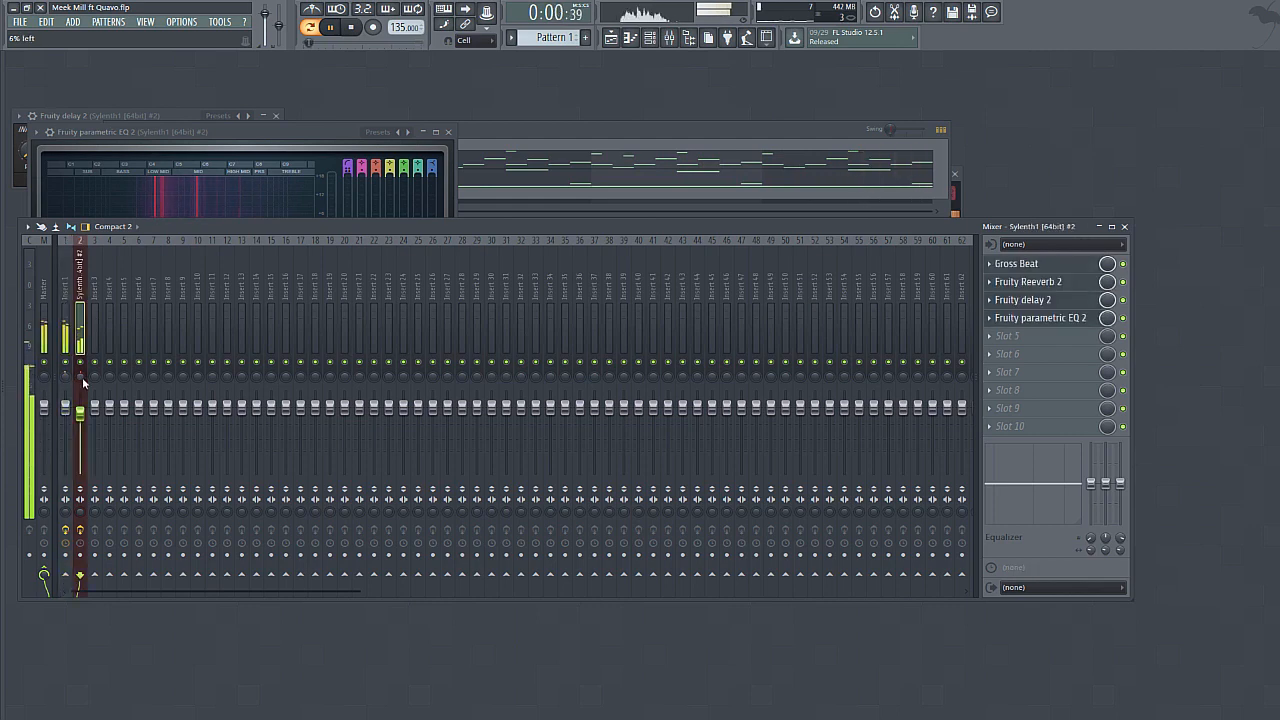
- Stop playback and close the Parametric EQ 2, Delay 2, Gross Beat, mixer and Sylenth1 windows
{"action": "left_click", "coordinate": [455, 131]}
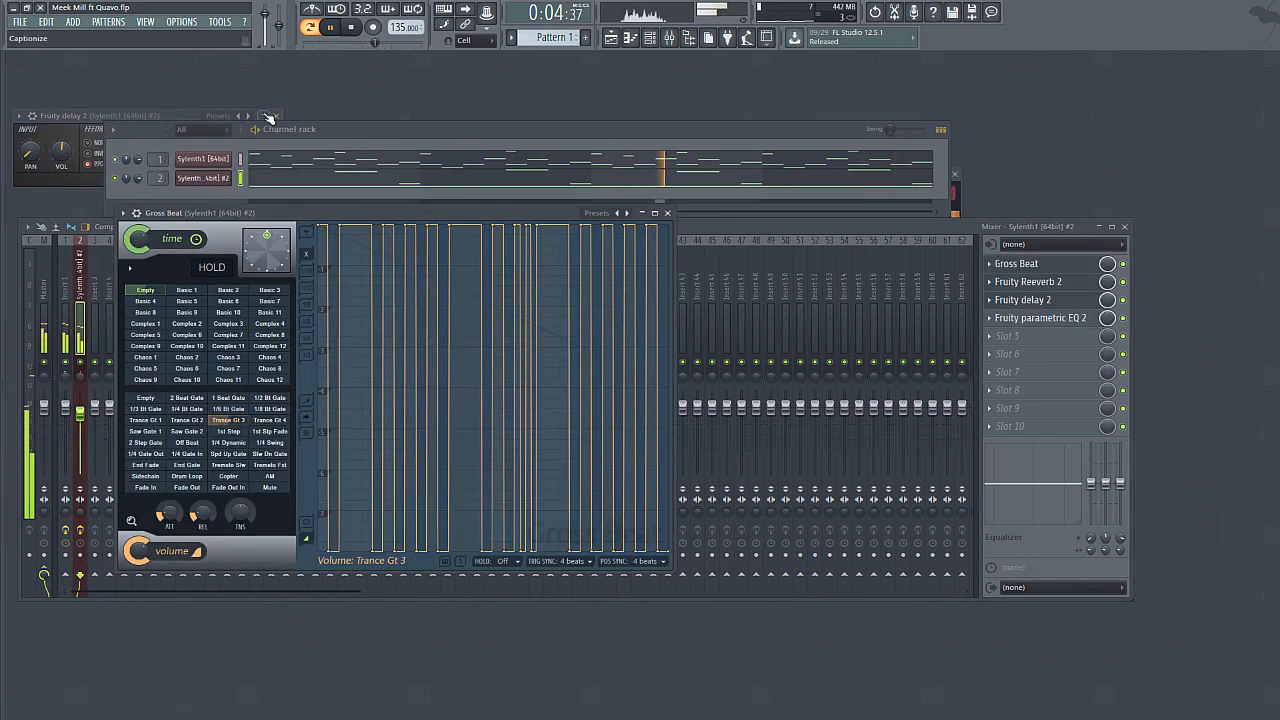
{"action": "left_click", "coordinate": [266, 116]}
{"action": "key", "text": "space"}
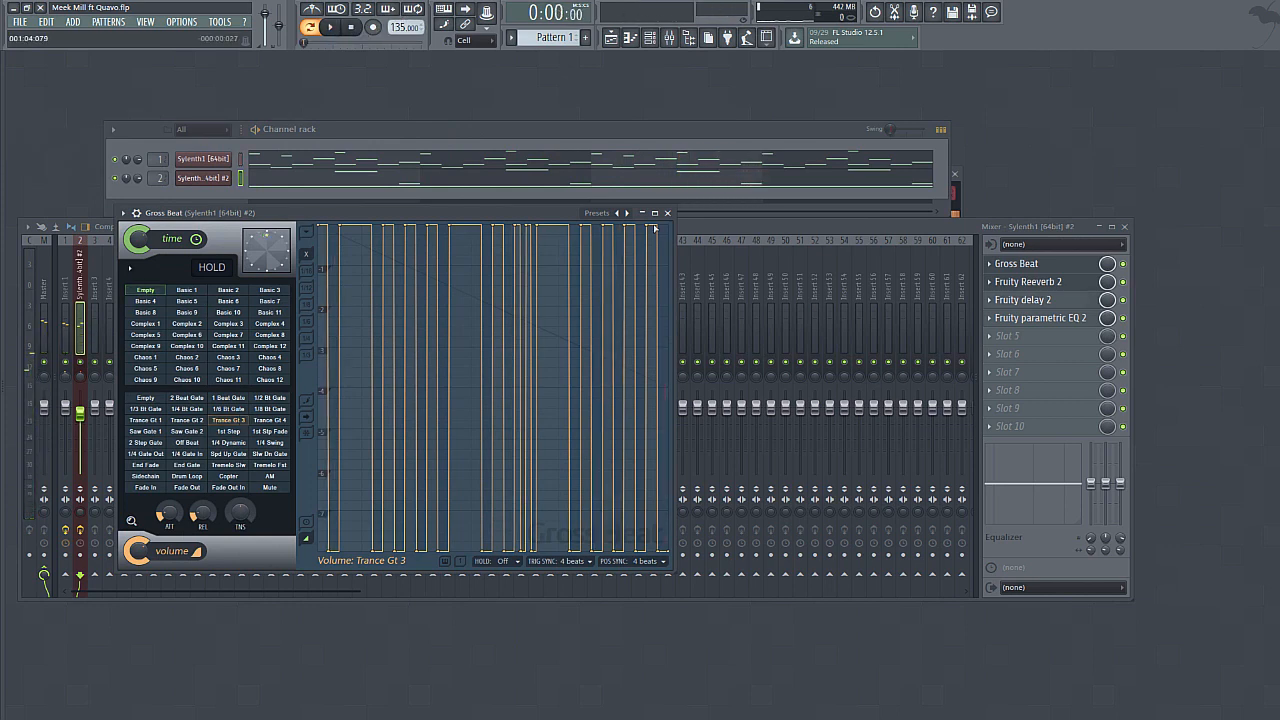
{"action": "left_click", "coordinate": [668, 214]}
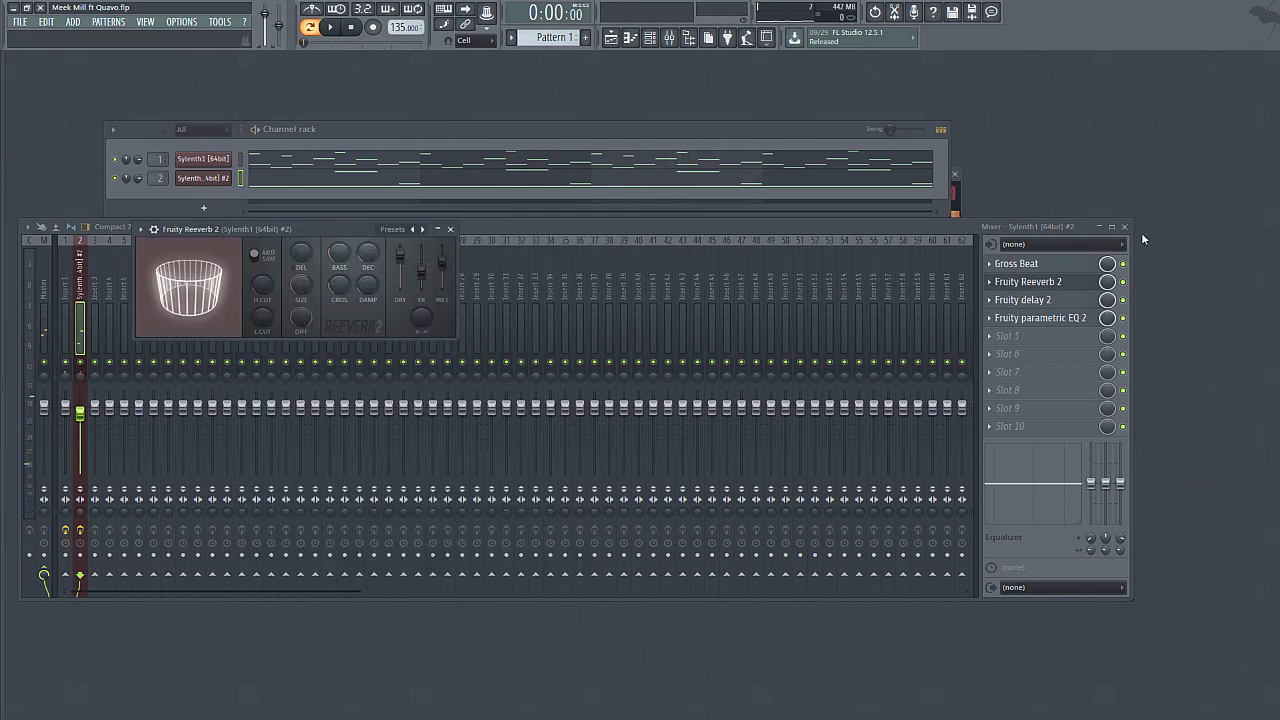
{"action": "left_click", "coordinate": [1127, 228]}
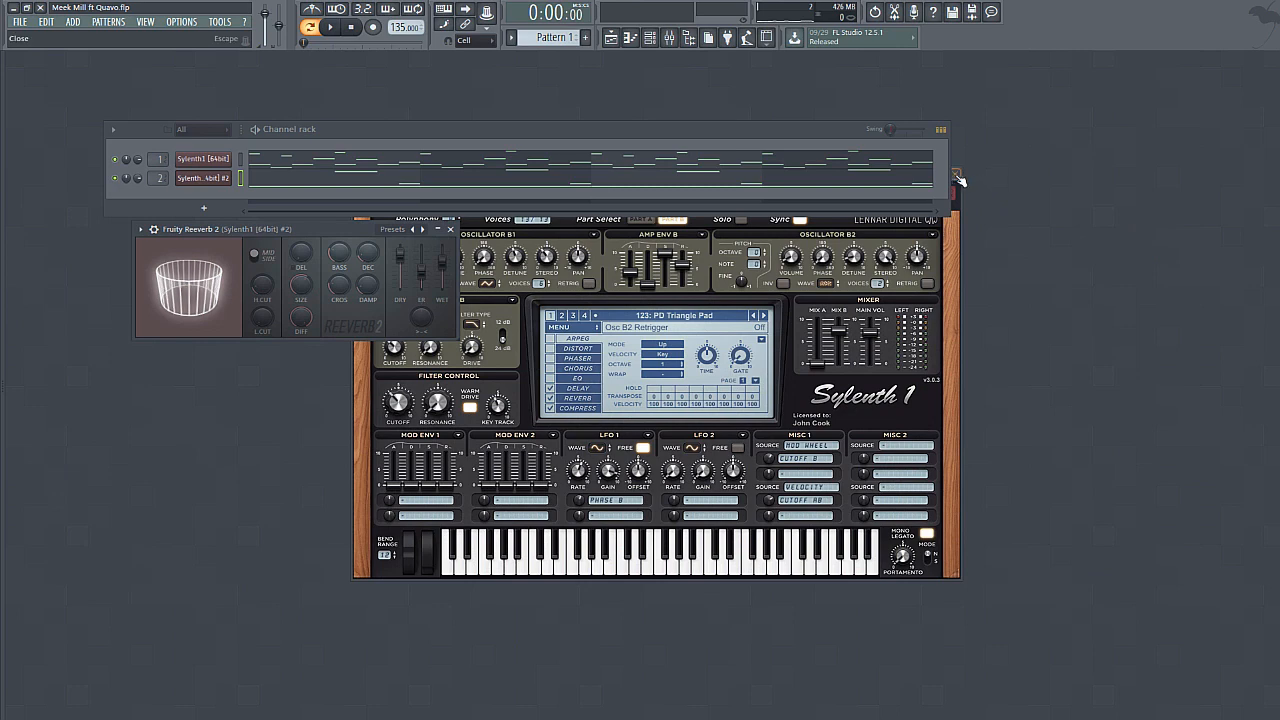
{"action": "left_click", "coordinate": [958, 178]}
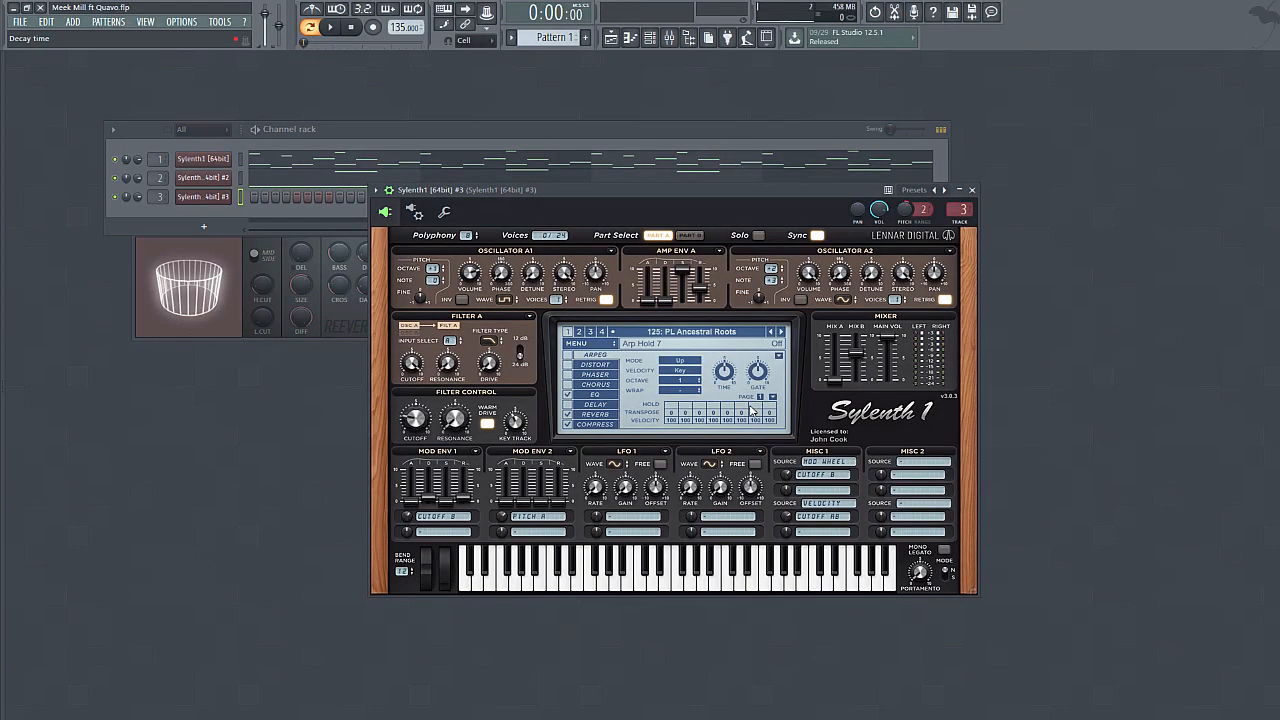
- Close the Sylenth1 #3 instrument window and open that channel in the piano roll
{"action": "left_click", "coordinate": [223, 198]}
{"action": "left_click", "coordinate": [223, 198]}
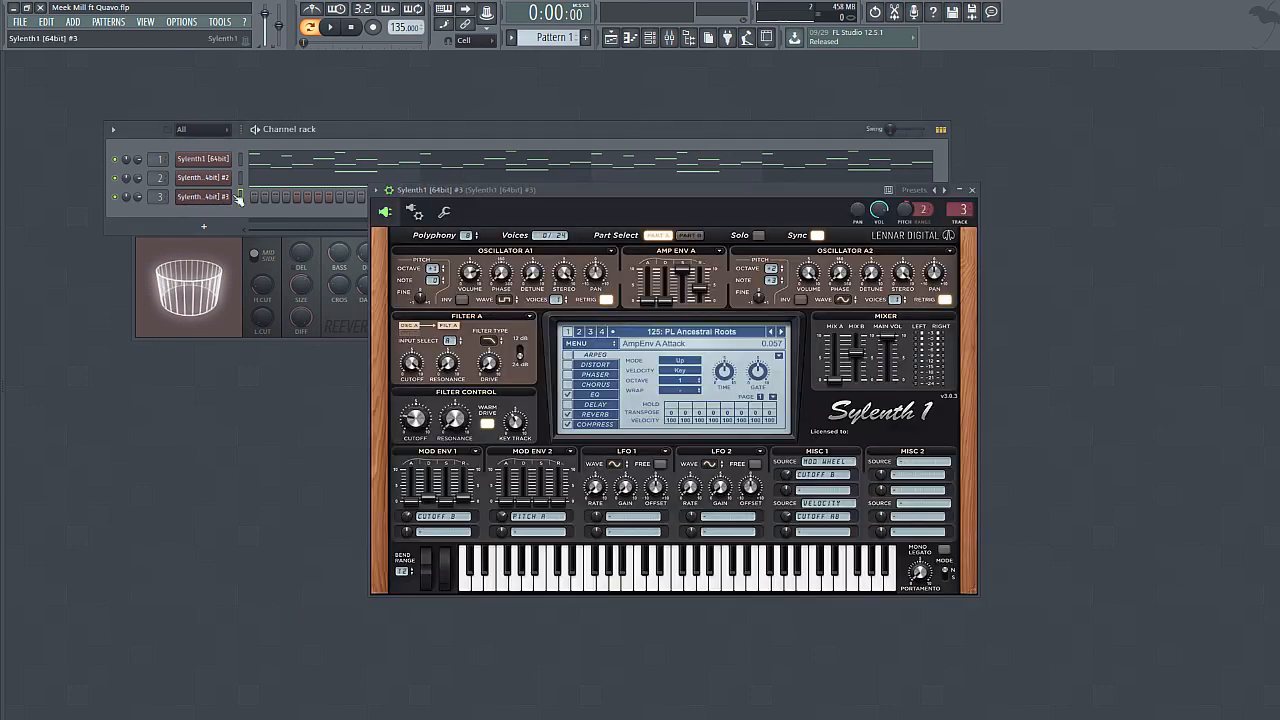
{"action": "left_click", "coordinate": [254, 206]}
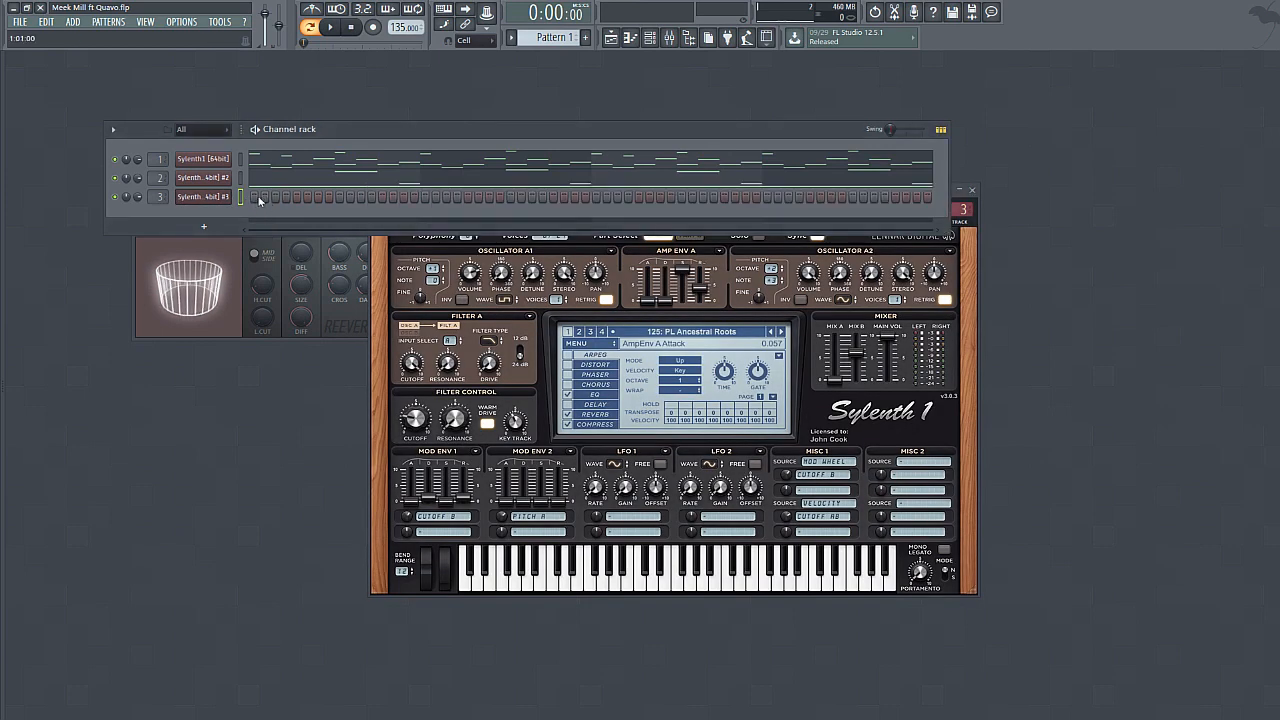
{"action": "left_click", "coordinate": [976, 257]}
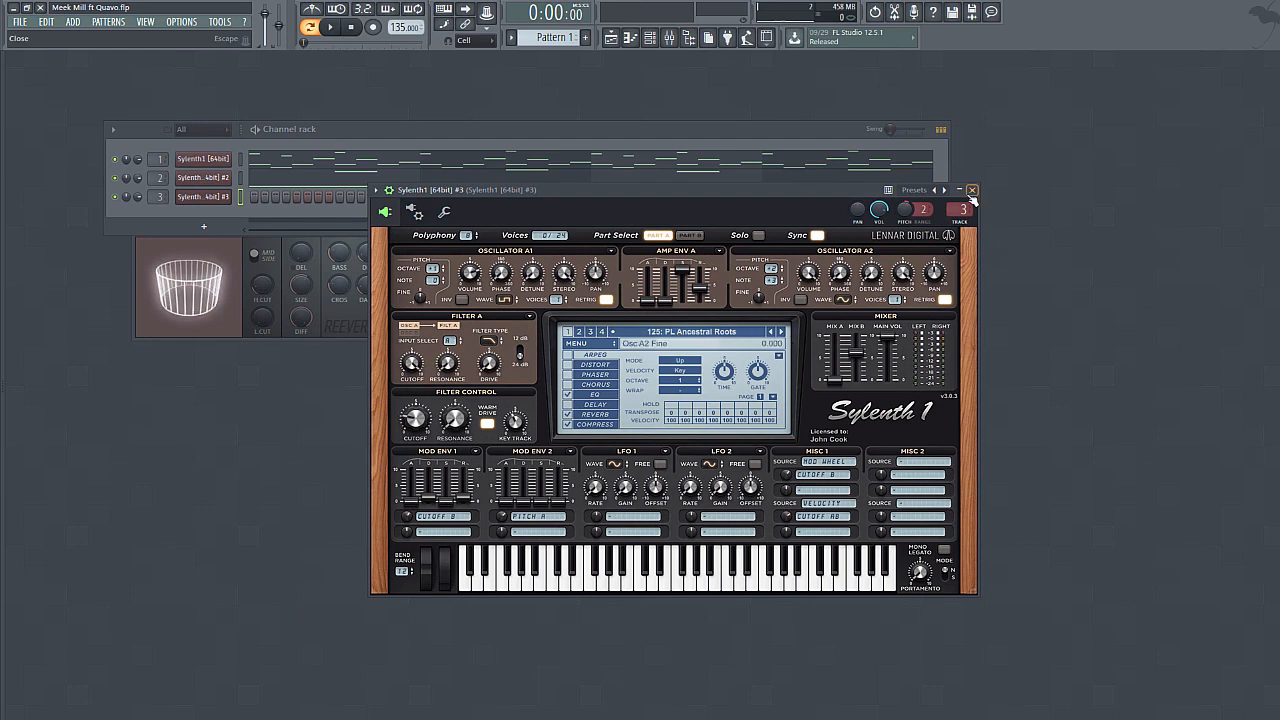
{"action": "left_click", "coordinate": [972, 190]}
{"action": "right_click", "coordinate": [230, 193]}
{"action": "left_click", "coordinate": [262, 196]}
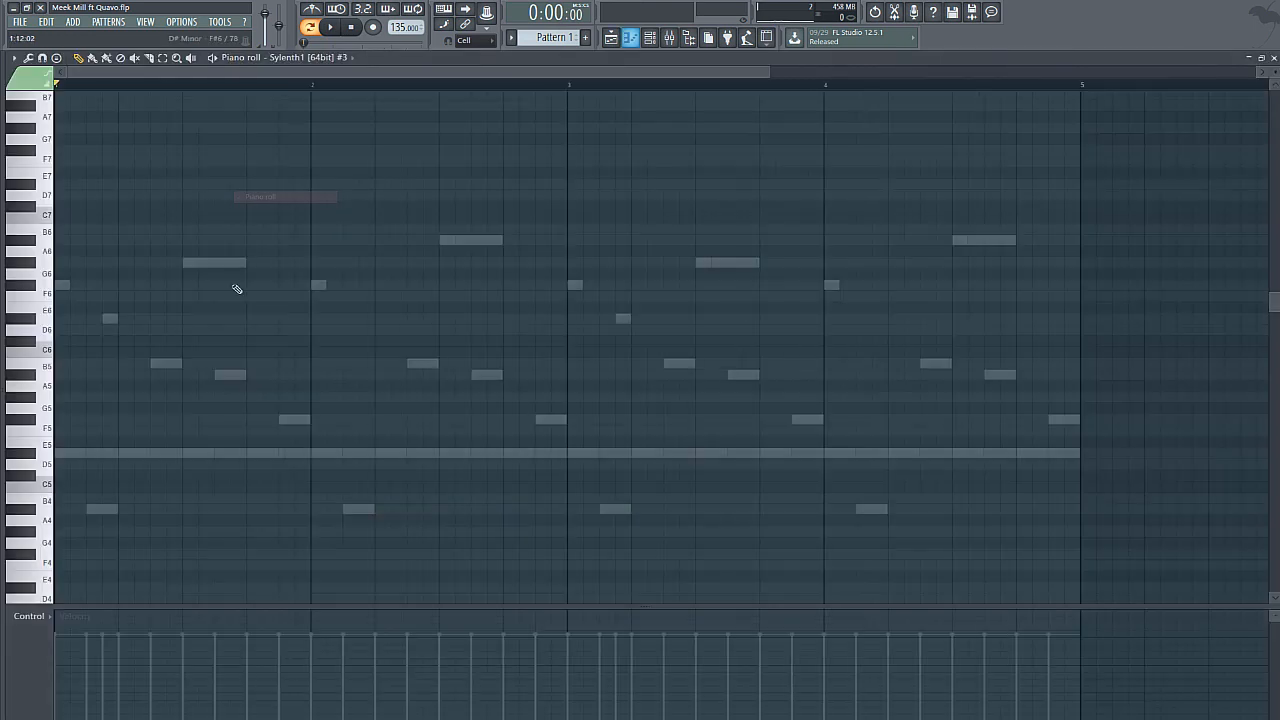
- Draw five consecutive two-step D#5 notes from the start of bar 1, with velocities descending from note to note
{"action": "scroll", "coordinate": [206, 371], "scroll_direction": "down", "scroll_amount": 3}
{"action": "left_click", "coordinate": [60, 385]}
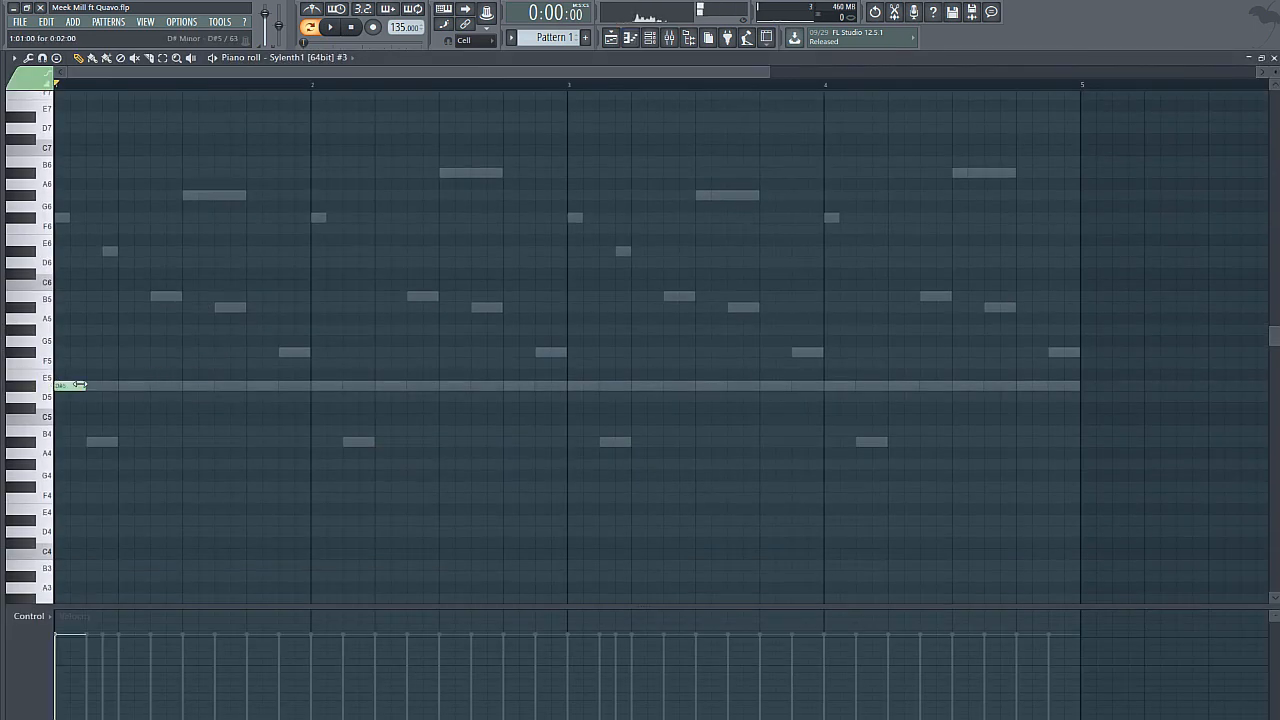
{"action": "left_click", "coordinate": [96, 385]}
{"action": "left_click", "coordinate": [122, 386]}
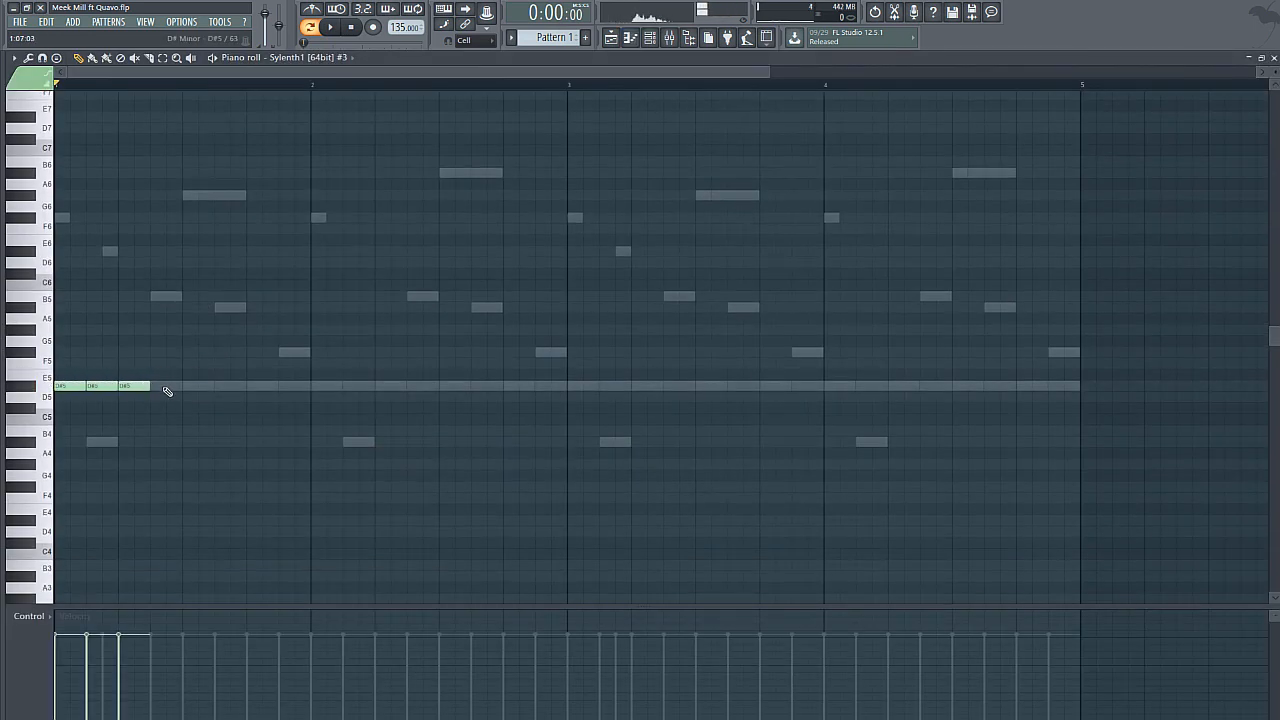
{"action": "left_click", "coordinate": [167, 386]}
{"action": "left_click", "coordinate": [192, 386]}
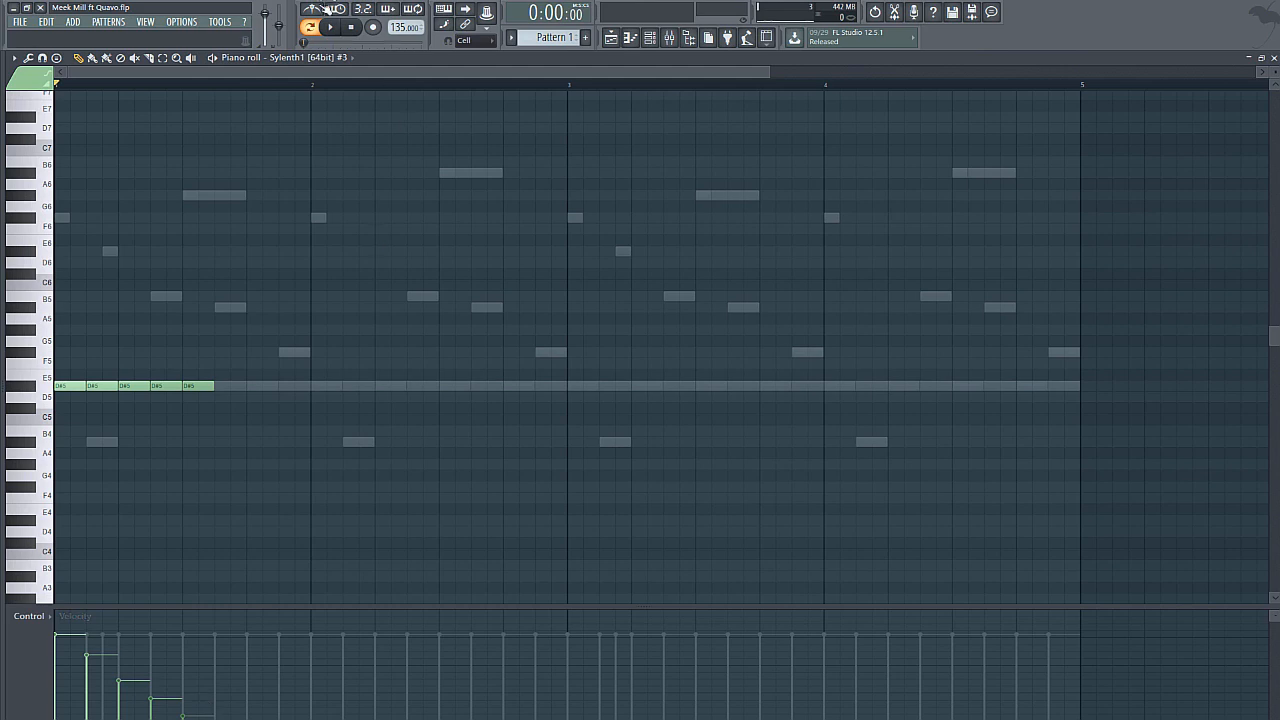
- Play the pattern to hear the repeated D#5 notes, stop it and close the piano roll
{"action": "left_click", "coordinate": [336, 27]}
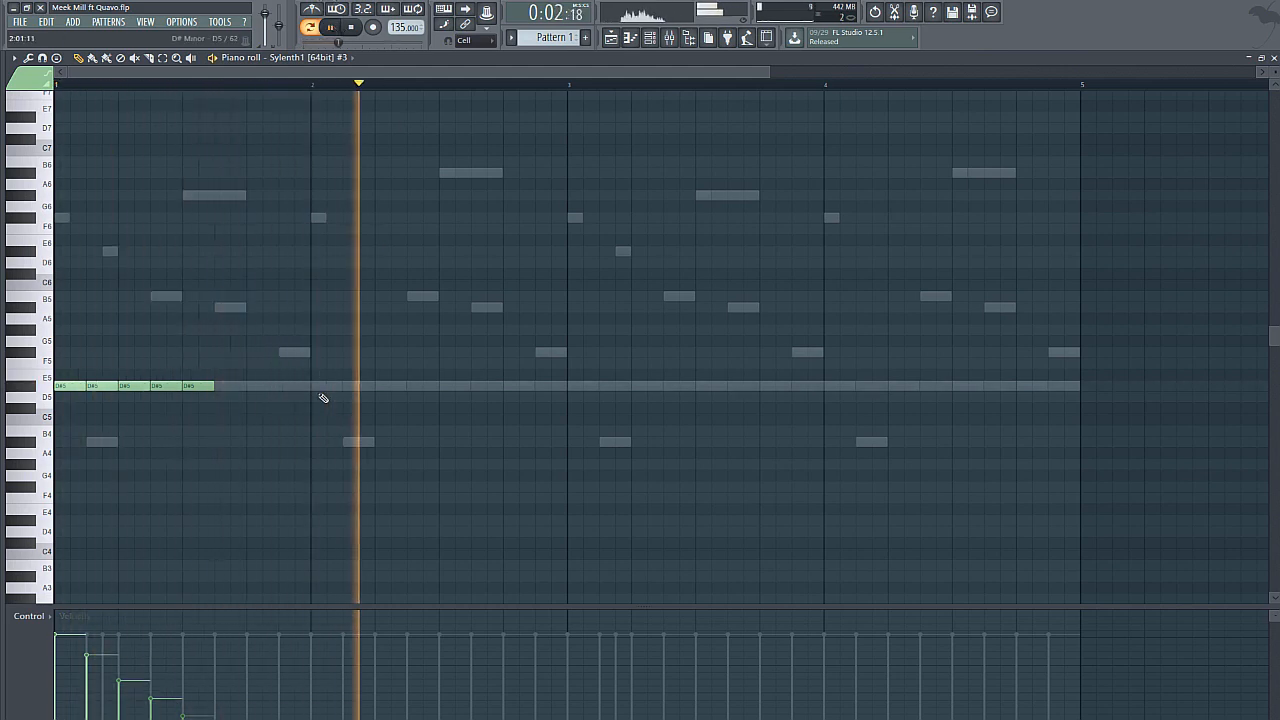
{"action": "key", "text": "space"}
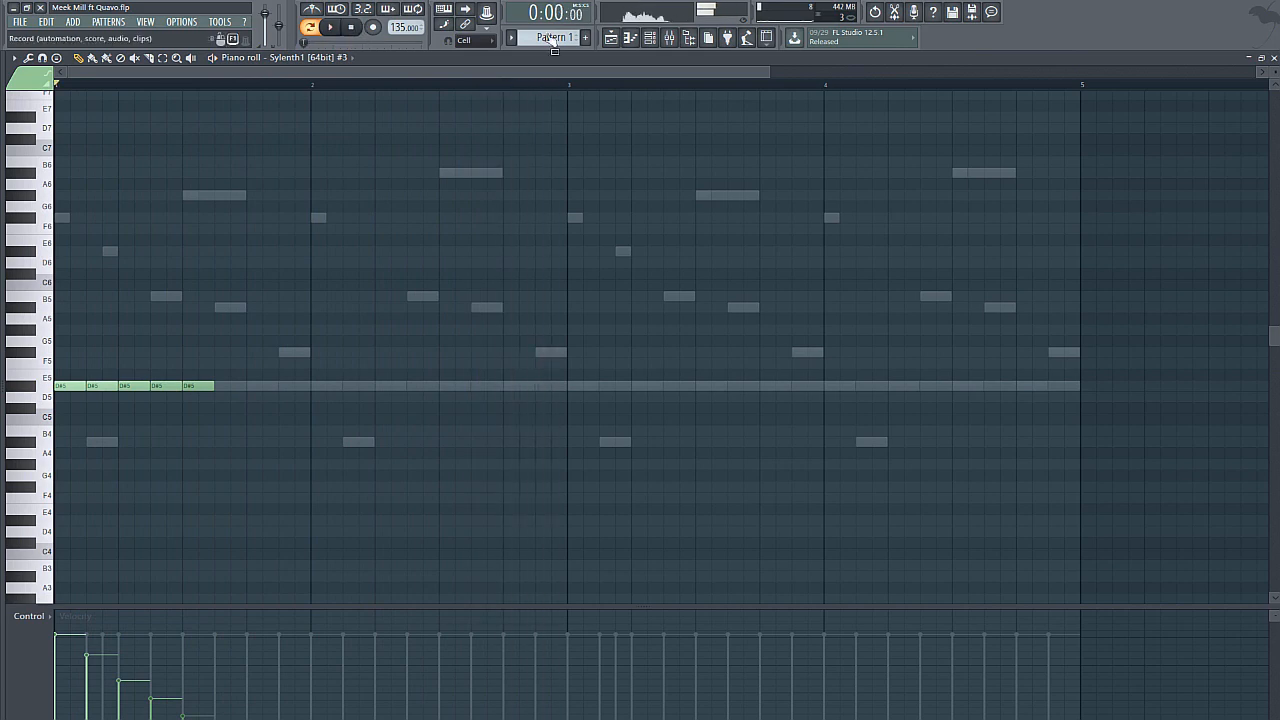
{"action": "left_click", "coordinate": [1271, 58]}
- Solo Sylenth1 #3 and play it, review its notes in the piano roll during full-pattern playback, and stop
{"action": "right_click", "coordinate": [114, 198]}
{"action": "left_click", "coordinate": [124, 200]}
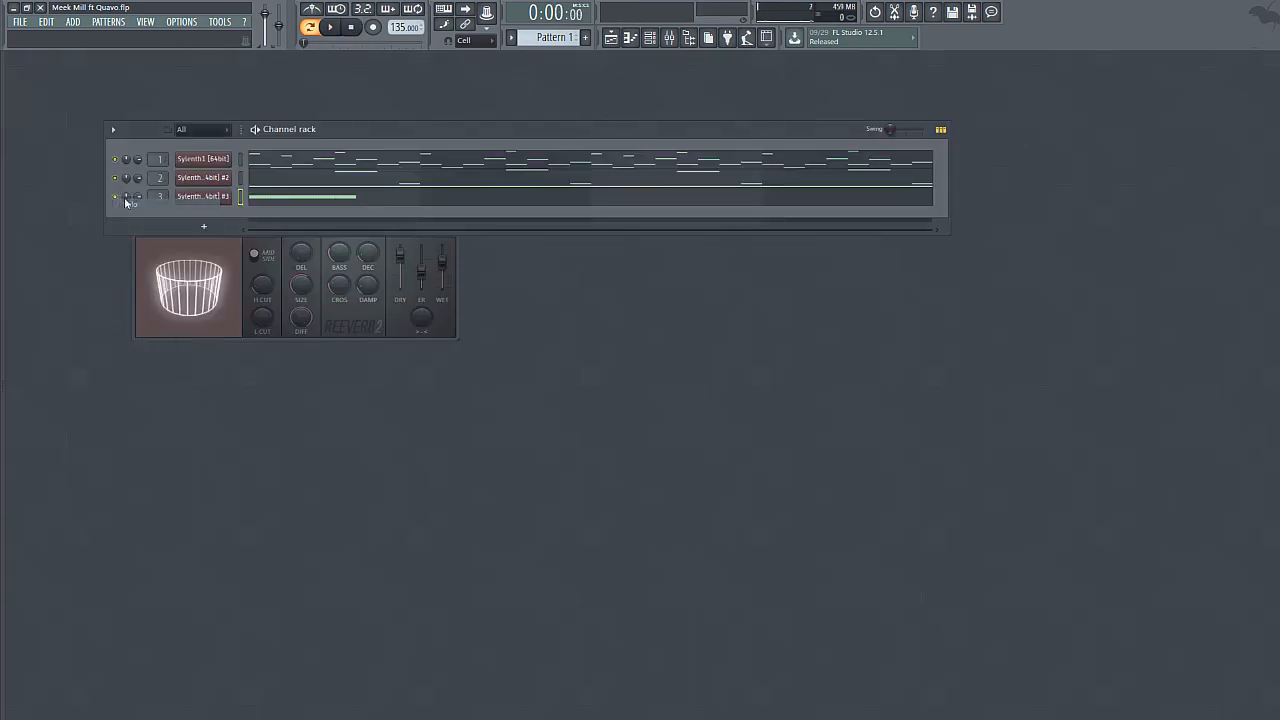
{"action": "right_click", "coordinate": [127, 198]}
{"action": "left_click", "coordinate": [135, 205]}
{"action": "key", "text": "space"}
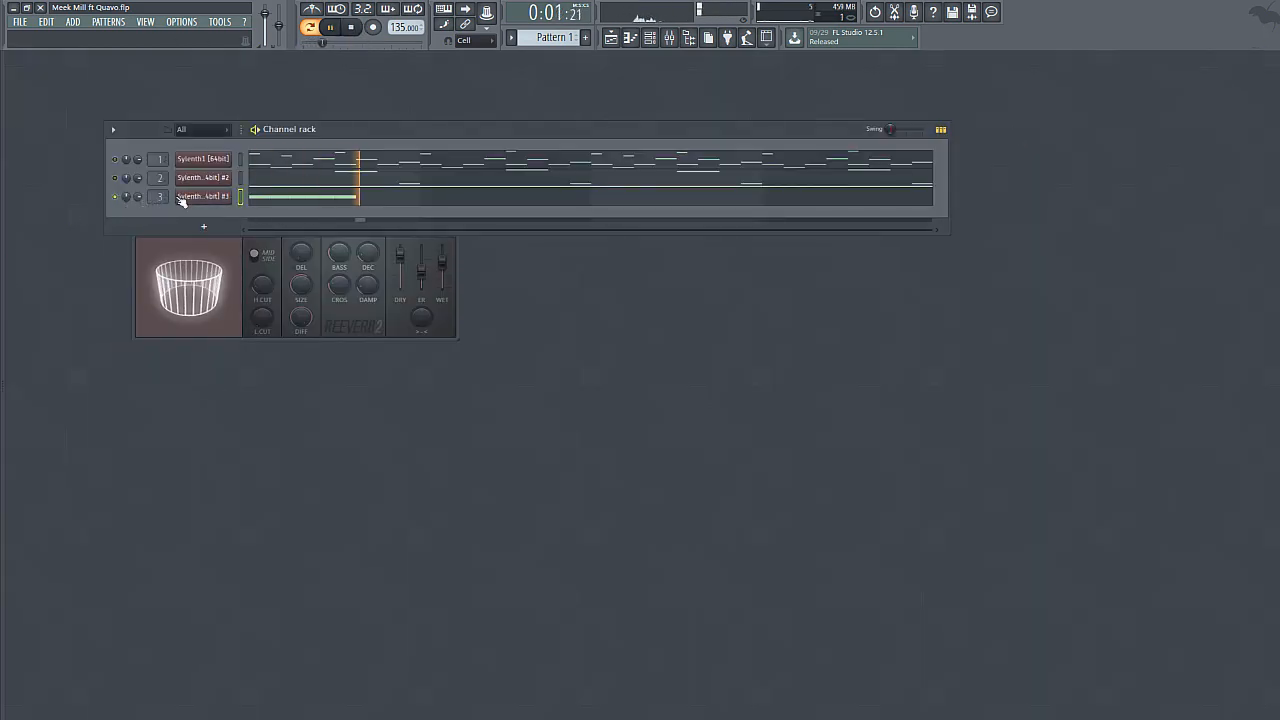
{"action": "left_click", "coordinate": [258, 196]}
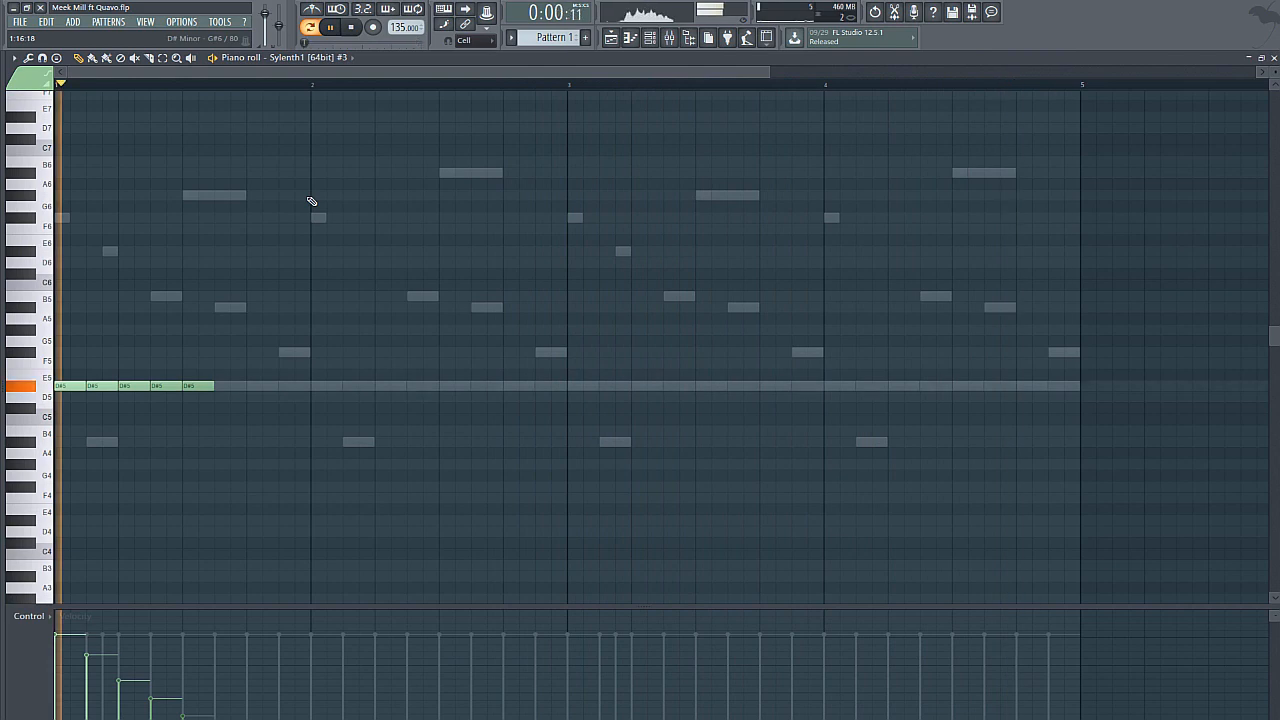
{"action": "left_click", "coordinate": [1264, 59]}
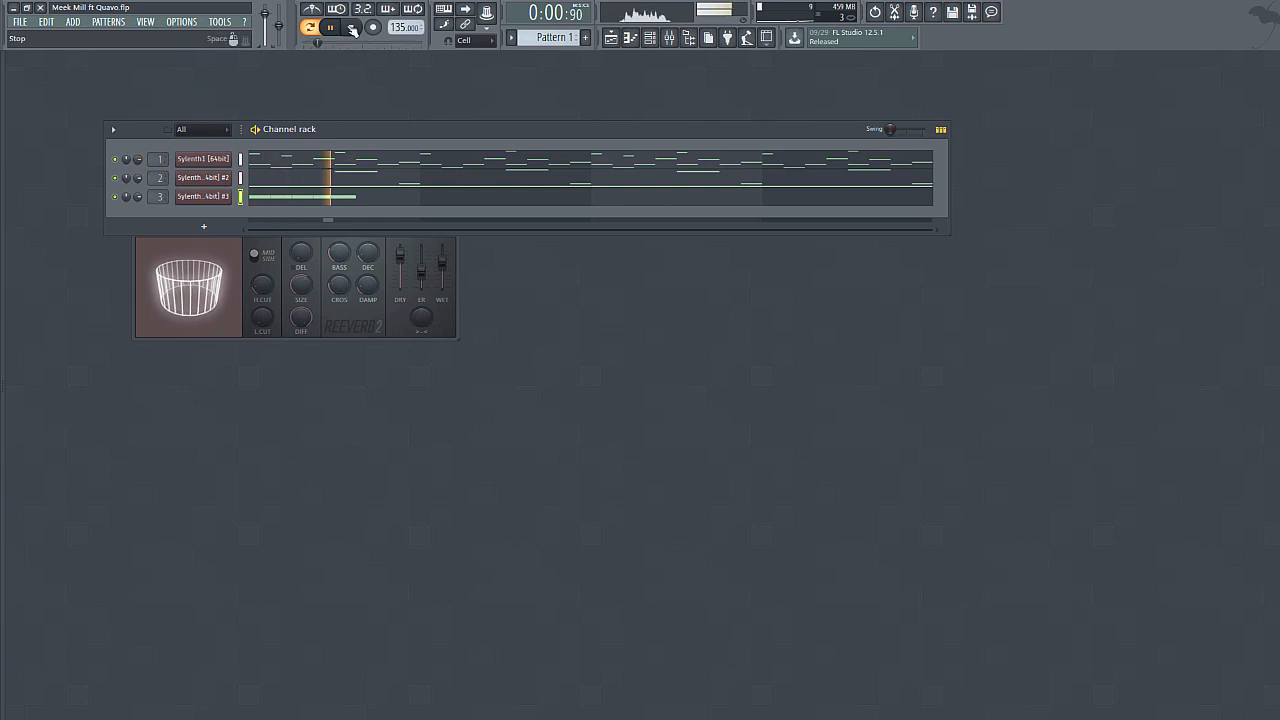
{"action": "key", "text": "space"}
- Add a six-step D#5 note at the start of bar 1 for Sylenth1 #4, using the AT Eerie Atmosphere preset
{"action": "left_click", "coordinate": [203, 196]}
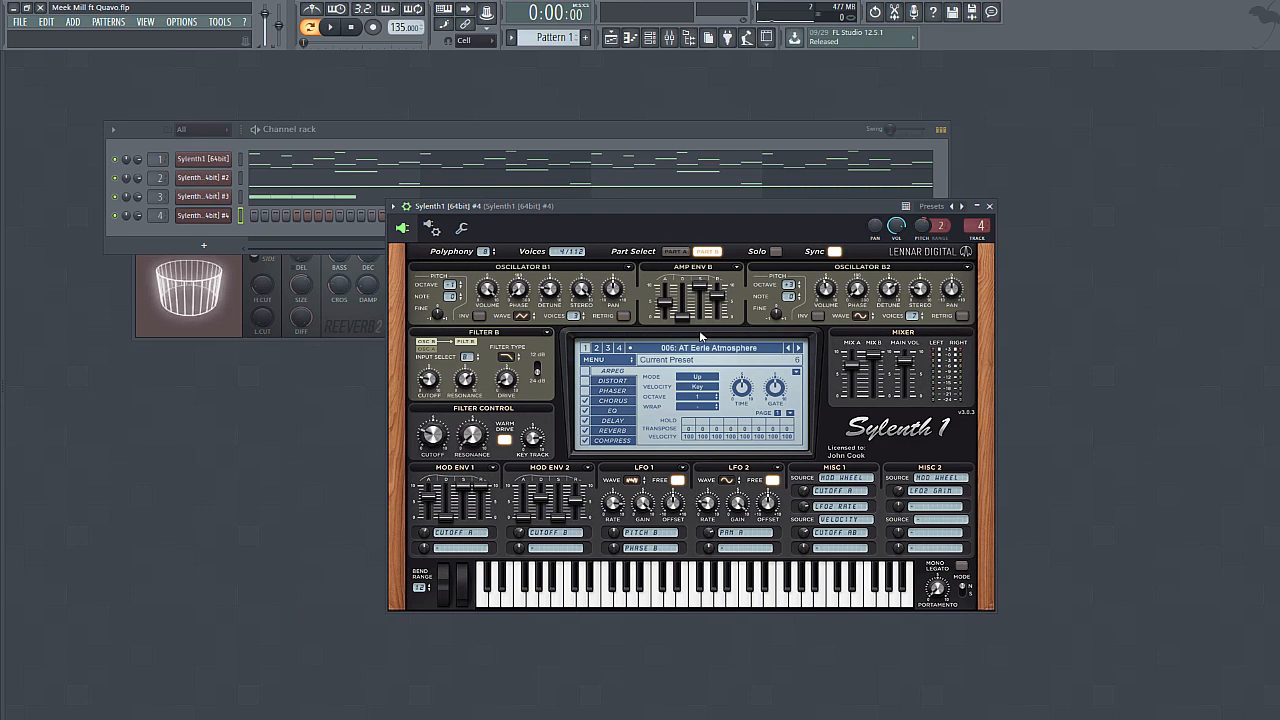
{"action": "left_click", "coordinate": [255, 218]}
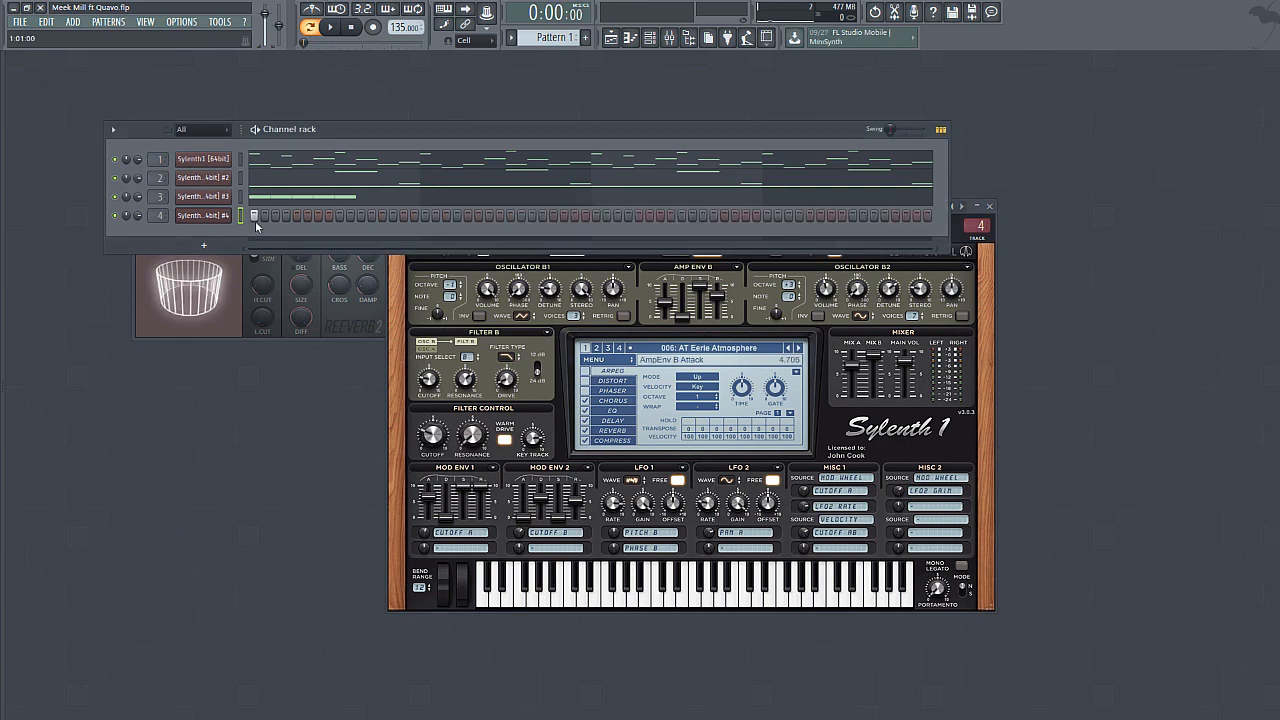
{"action": "right_click", "coordinate": [220, 217]}
{"action": "left_click", "coordinate": [246, 217]}
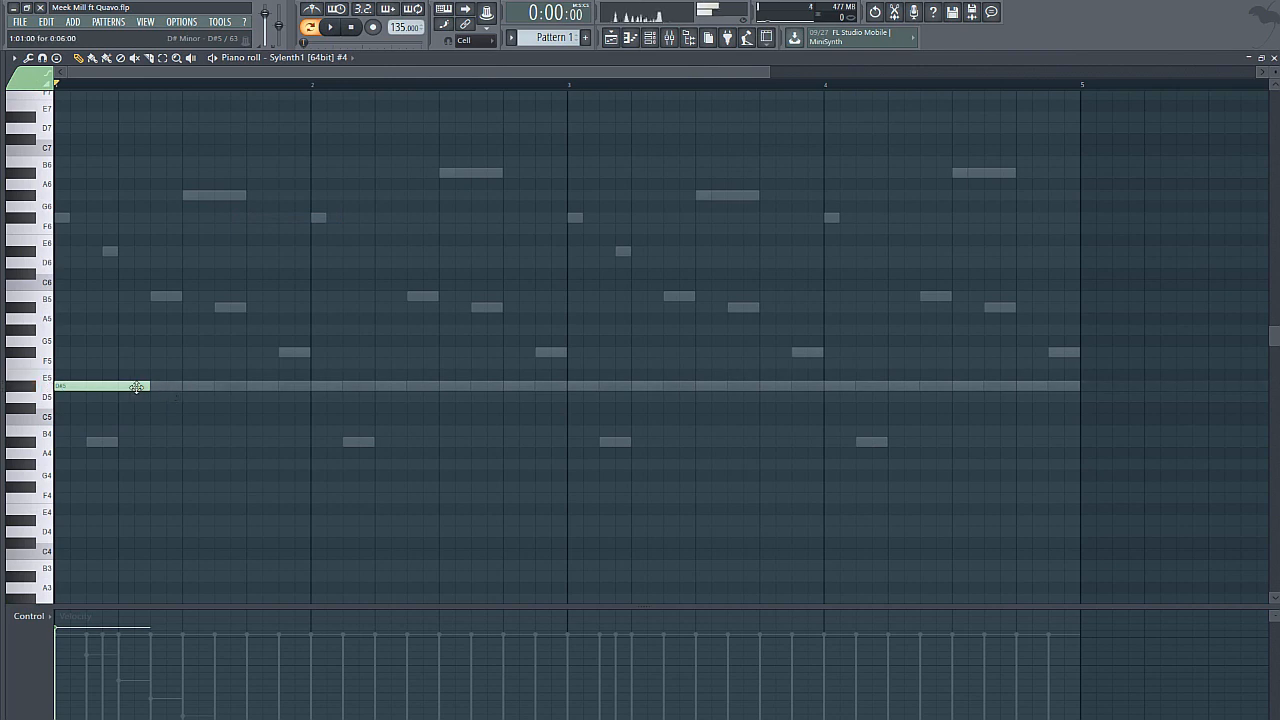
{"action": "left_click", "coordinate": [1273, 57]}
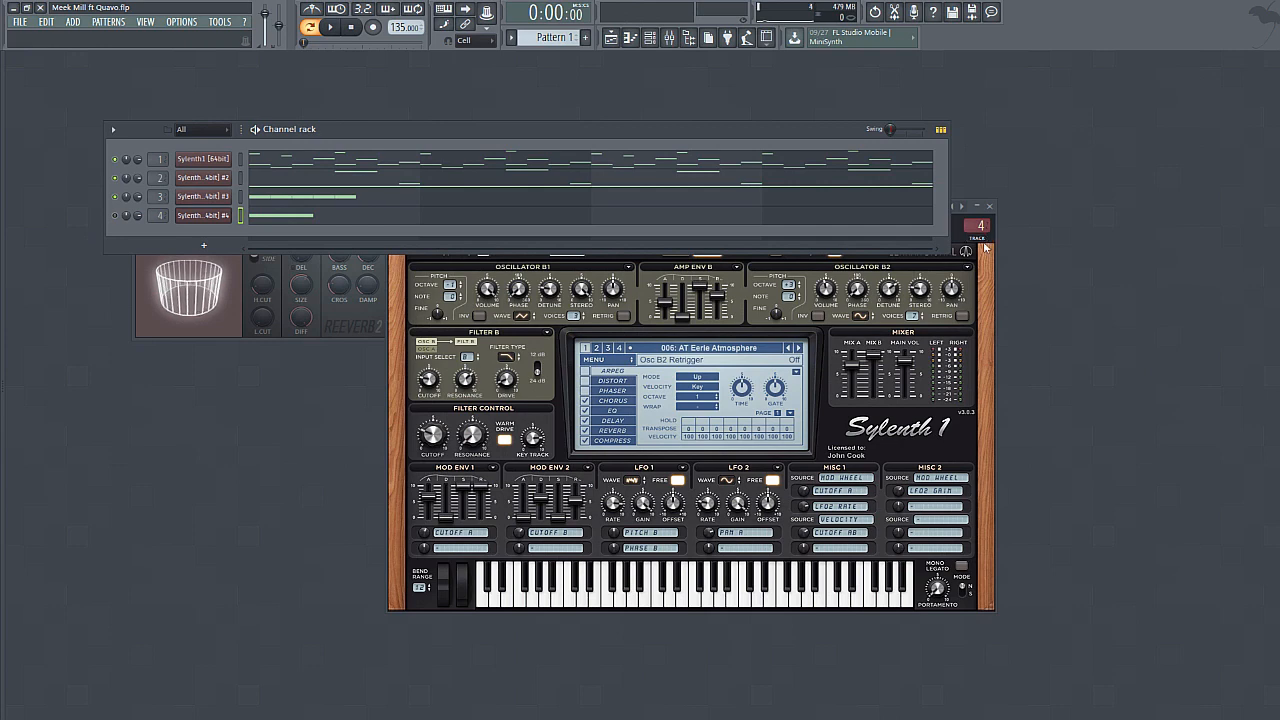
- Load Fruity Parametric EQ 2 into slot 1 of Sylenth1 #4's mixer insert 4
{"action": "left_click", "coordinate": [214, 216]}
{"action": "left_click", "coordinate": [214, 216]}
{"action": "left_click", "coordinate": [670, 37]}
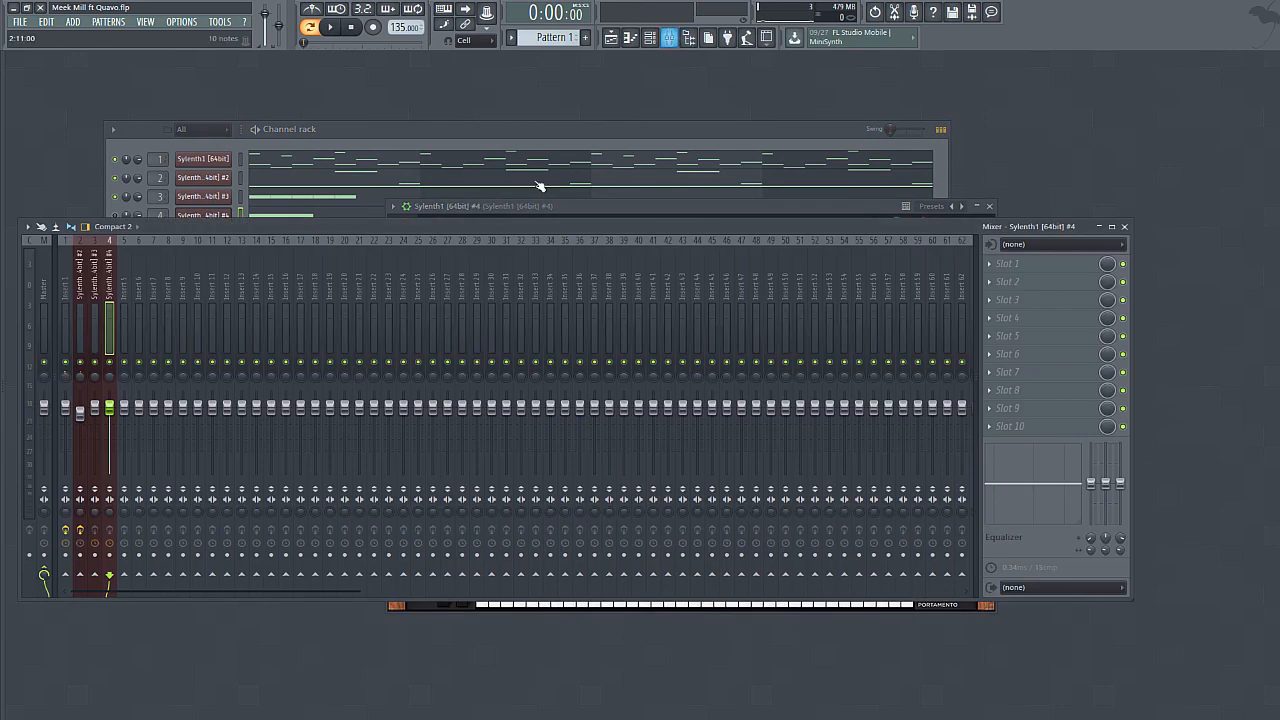
{"action": "left_click", "coordinate": [1010, 263]}
{"action": "left_click", "coordinate": [826, 404]}
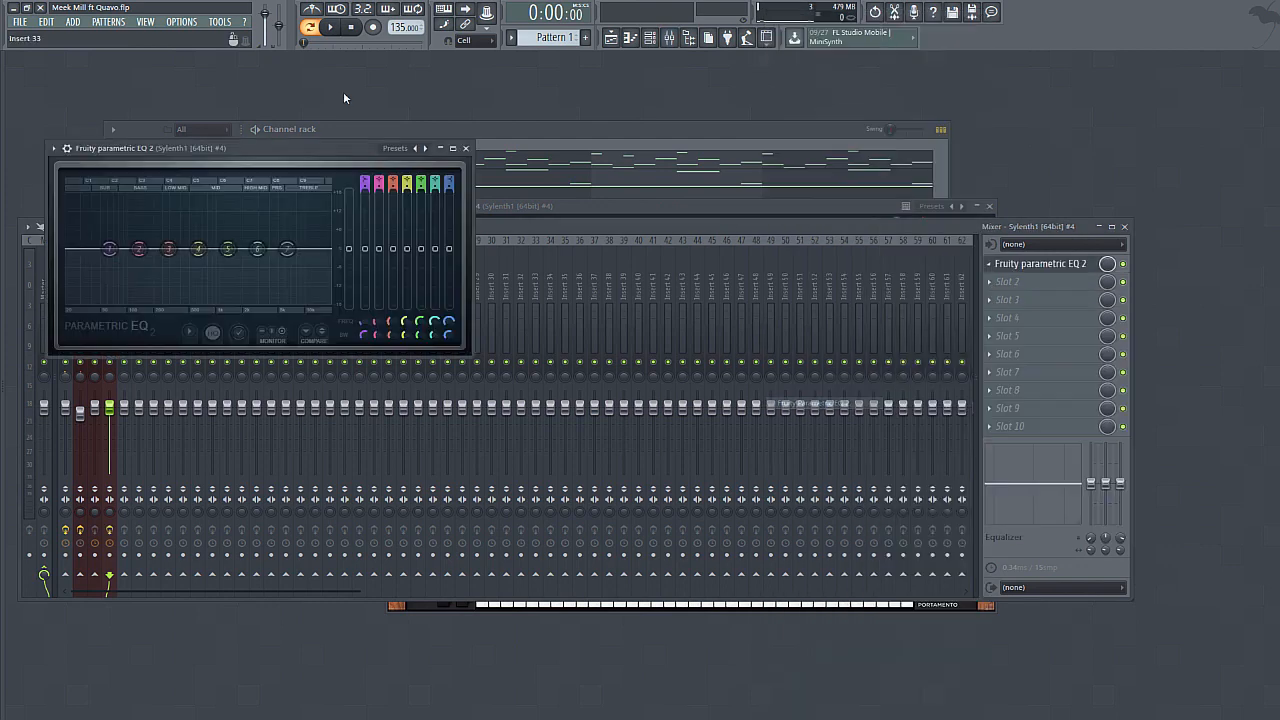
- Make band 1 a high-pass with its cutoff just below band 5, and band 7 a low-pass at 15936 Hz
{"action": "scroll", "coordinate": [364, 190], "scroll_direction": "down", "scroll_amount": 3}
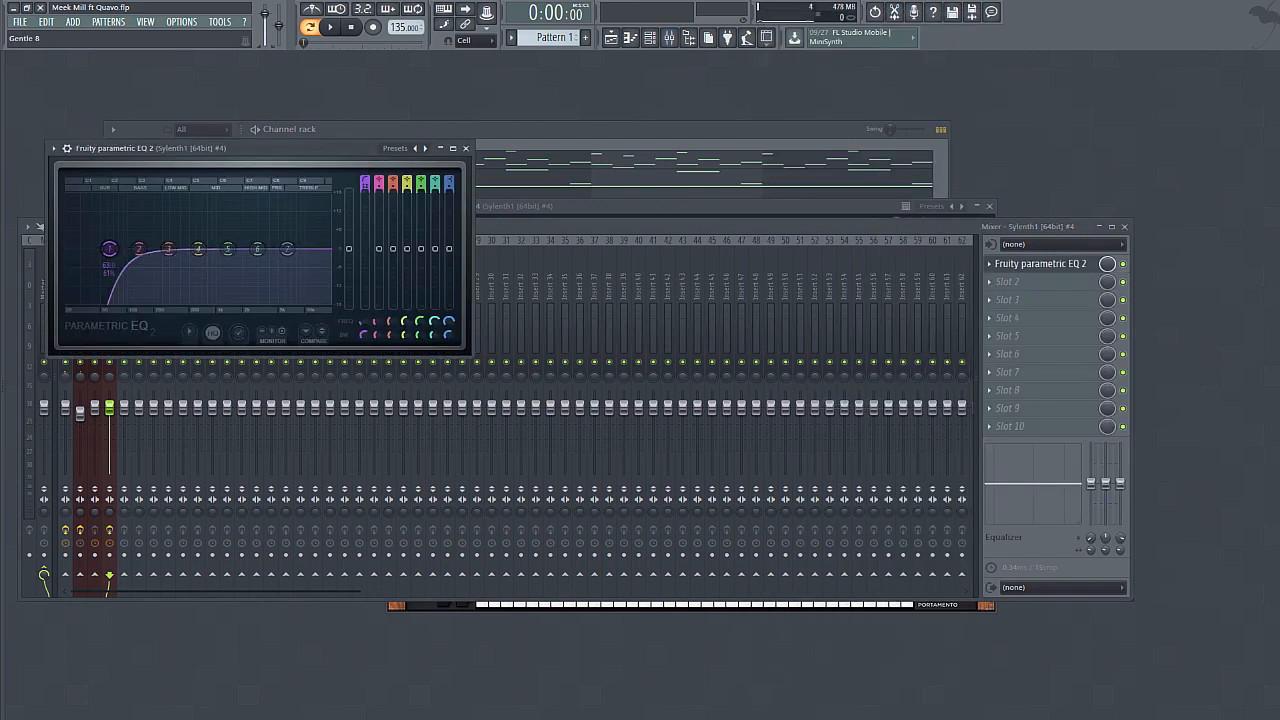
{"action": "left_click_drag", "start_coordinate": [109, 248], "coordinate": [222, 248]}
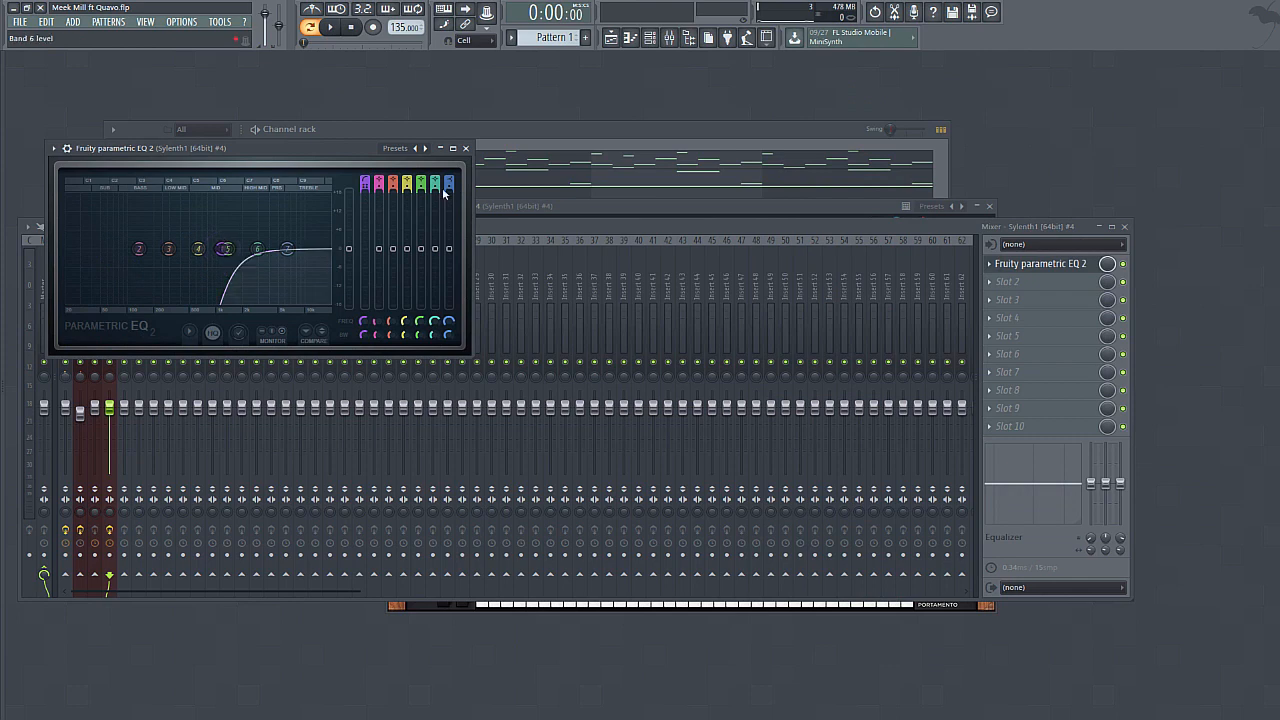
{"action": "scroll", "coordinate": [287, 248], "scroll_direction": "down", "scroll_amount": 6}
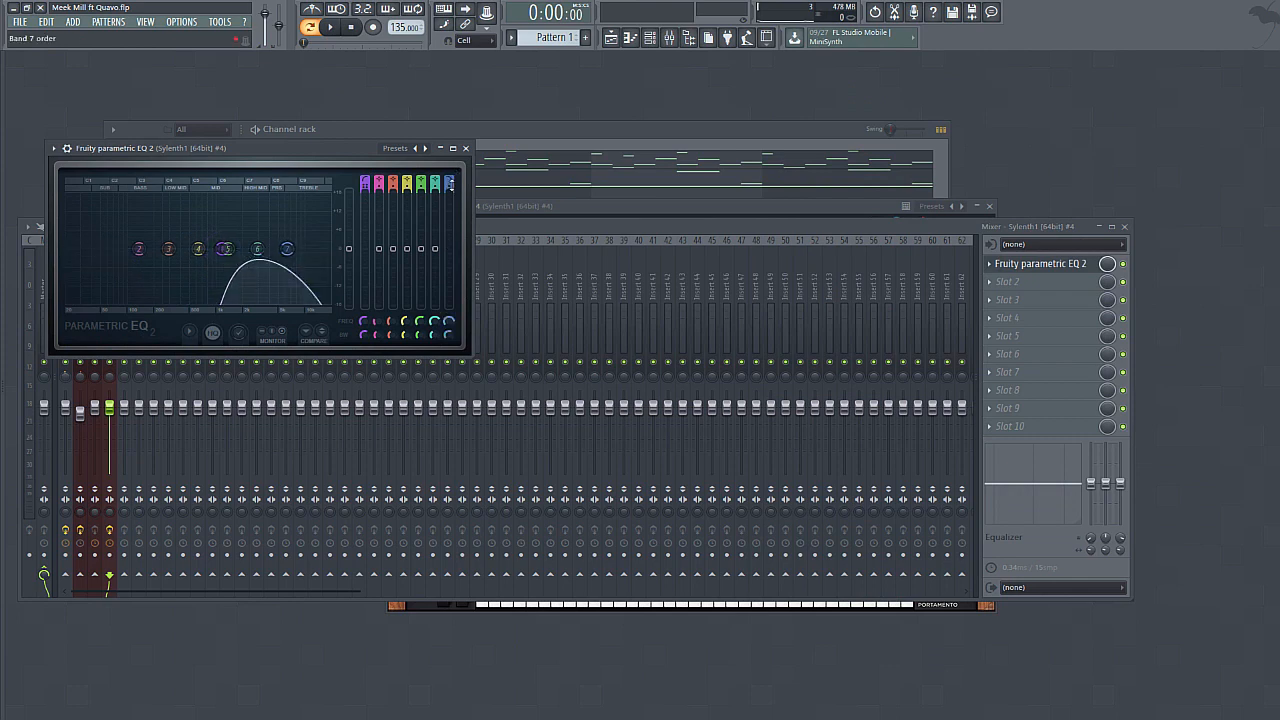
{"action": "left_click_drag", "start_coordinate": [287, 248], "coordinate": [322, 248]}
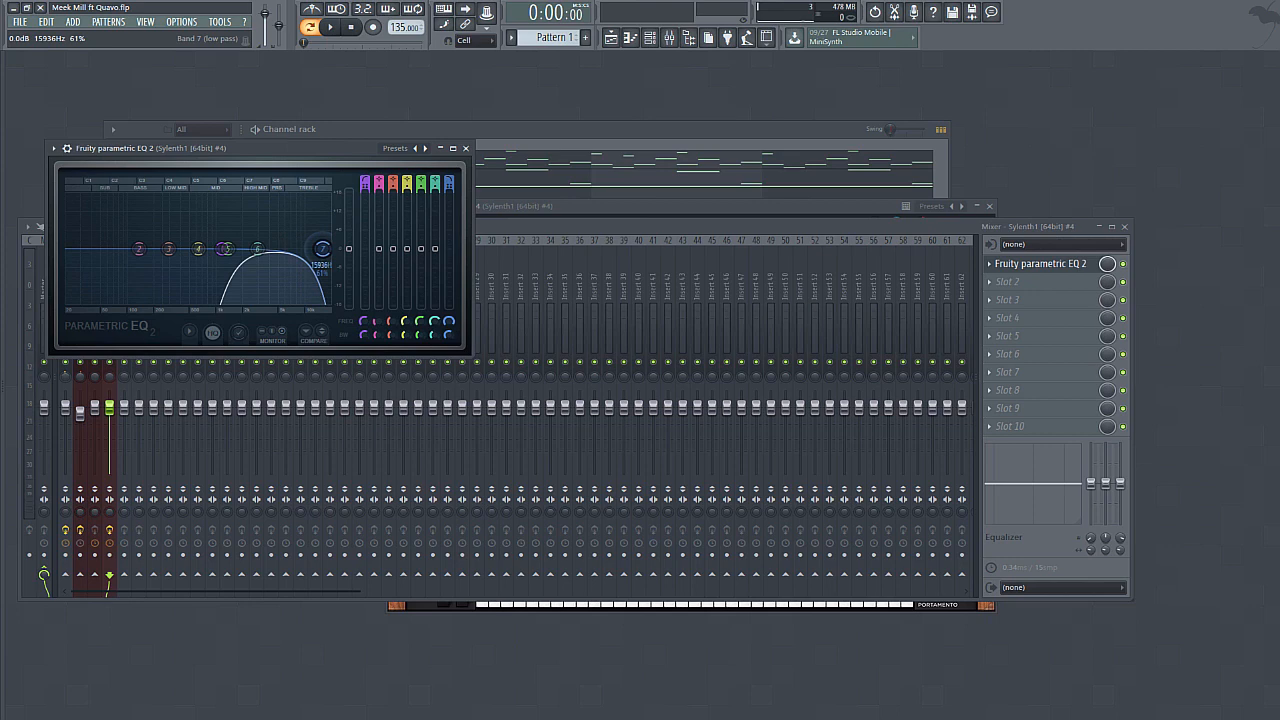
- Play the pattern from the channel rack with Sylenth1 #4 unmuted and check the levels in the mixer
{"action": "left_click", "coordinate": [676, 124]}
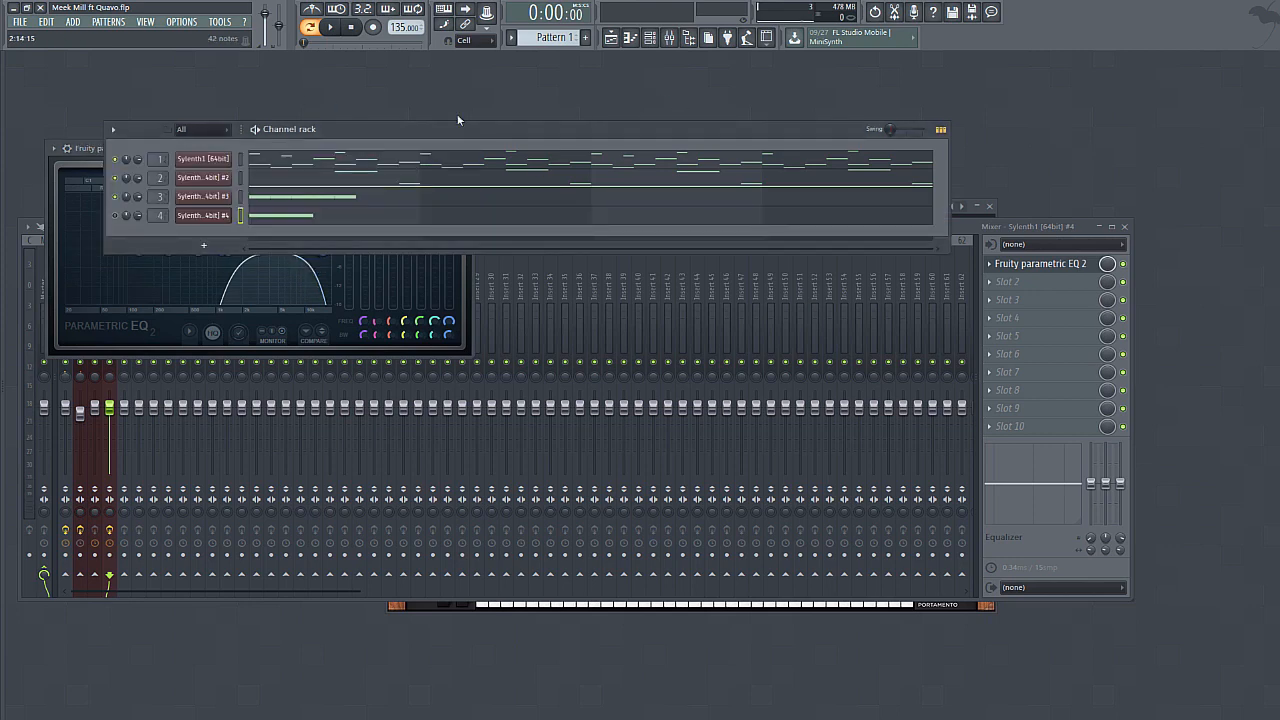
{"action": "left_click", "coordinate": [330, 27]}
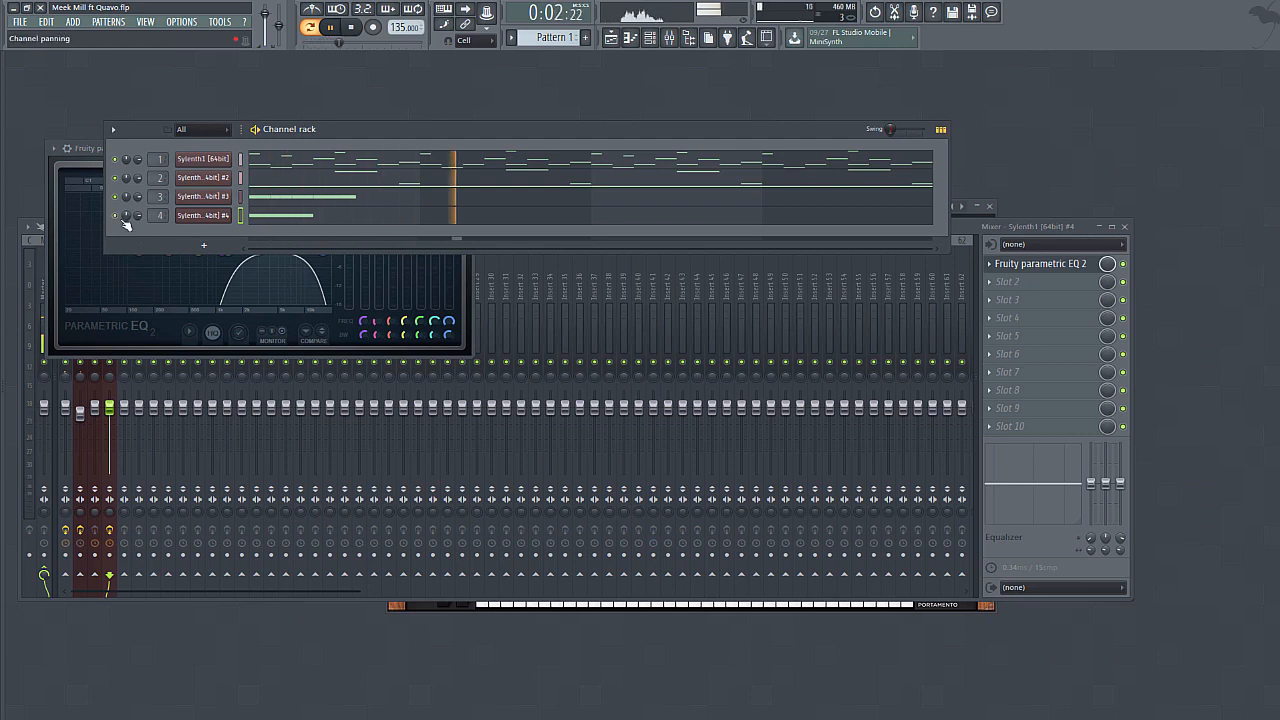
{"action": "left_click", "coordinate": [950, 228]}
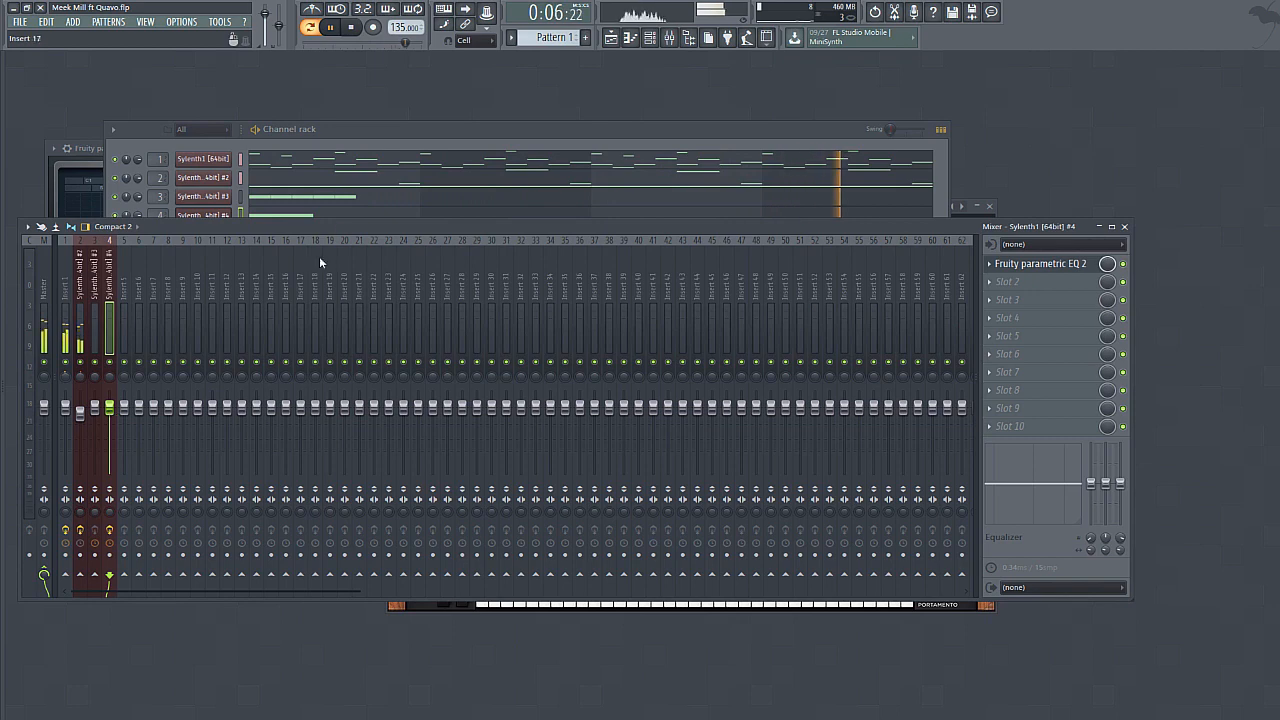
{"action": "left_click", "coordinate": [430, 128]}
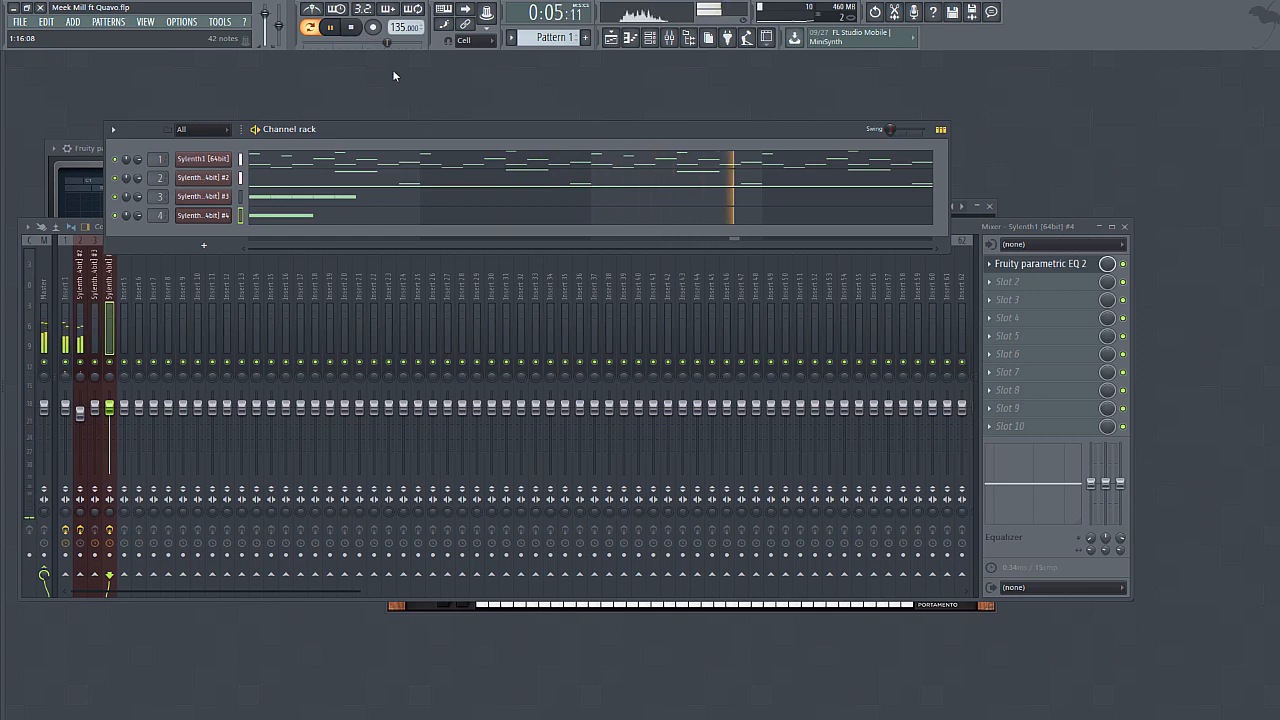
- Stop playback and switch the channel rack to the empty Pattern 2
{"action": "left_click", "coordinate": [355, 29]}
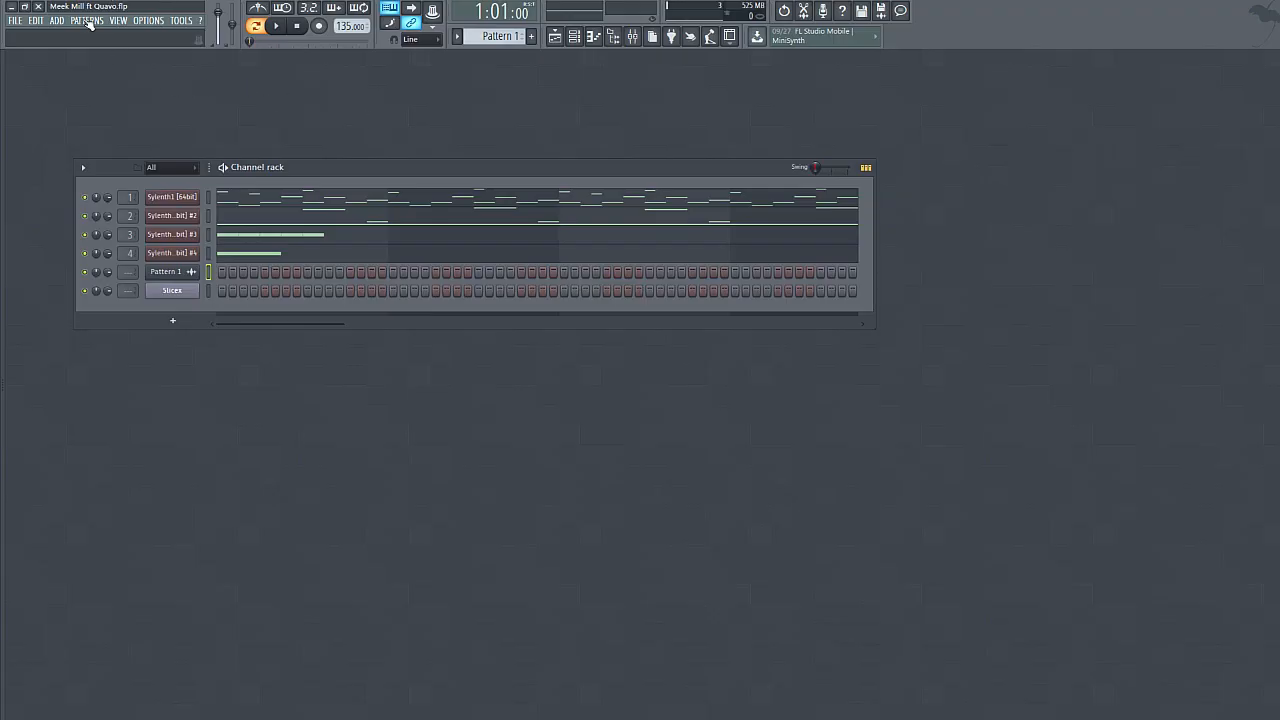
{"action": "left_click", "coordinate": [87, 20]}
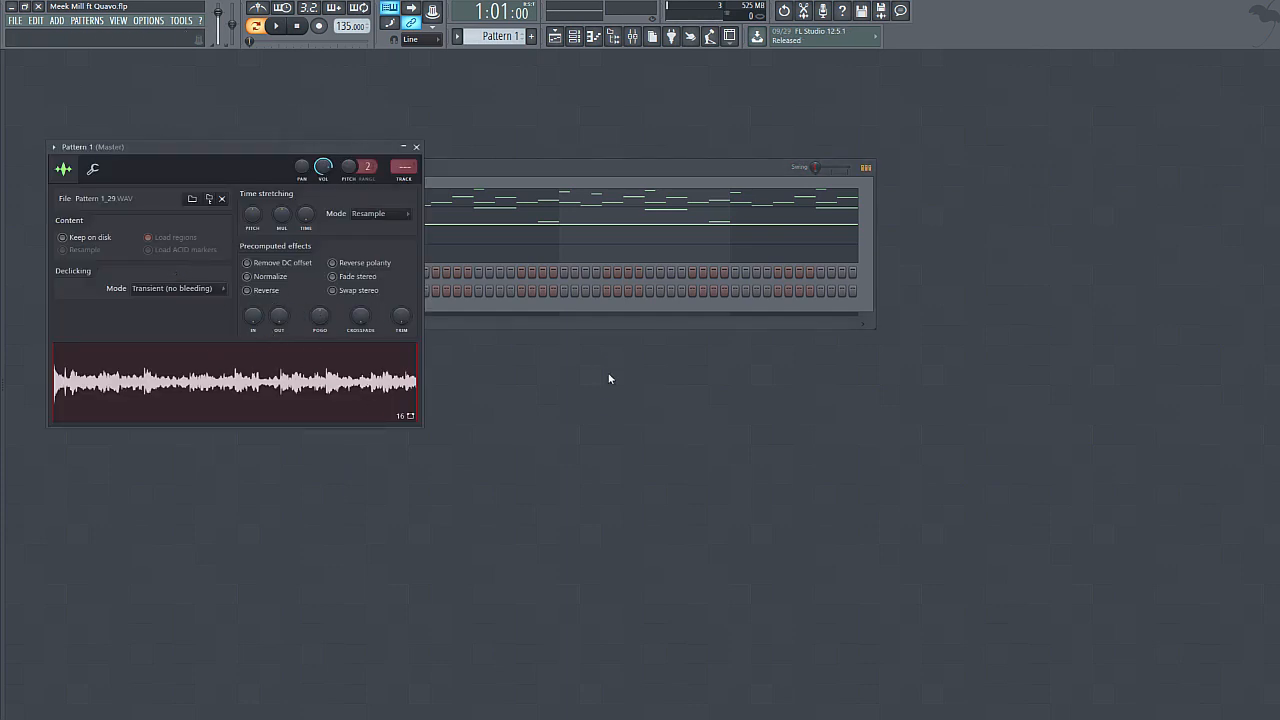
{"action": "left_click", "coordinate": [551, 251]}
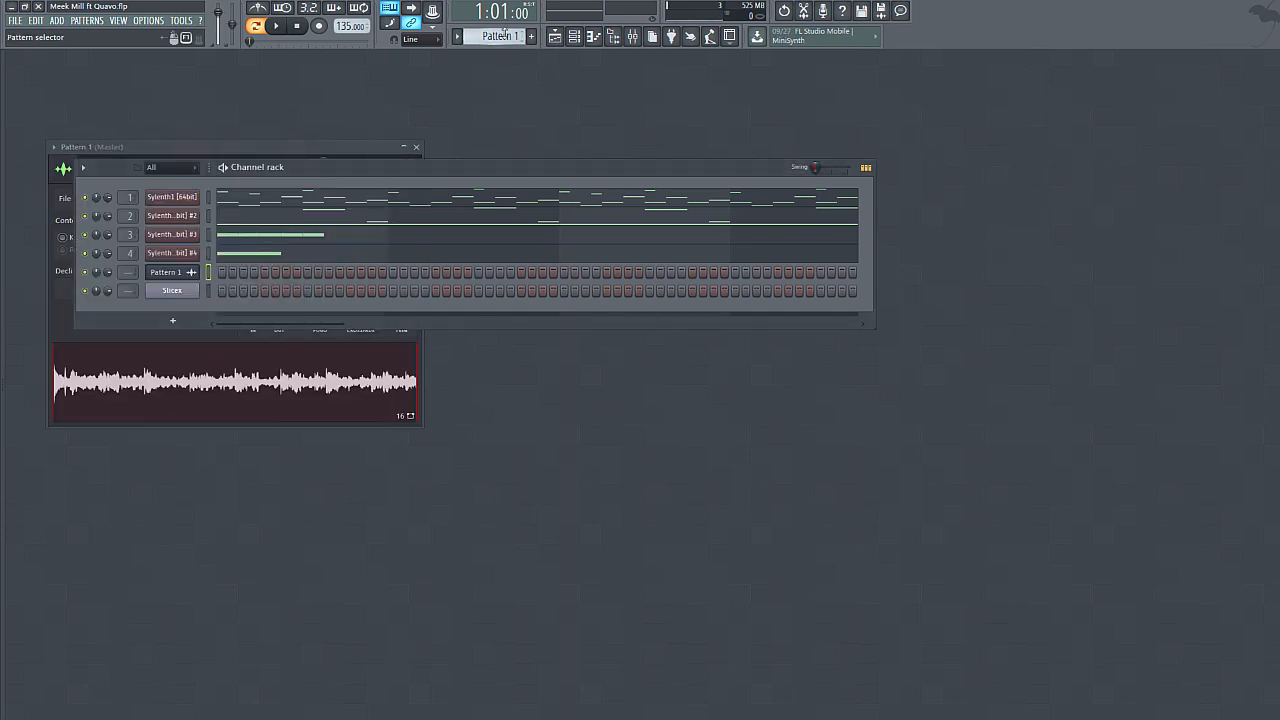
{"action": "scroll", "coordinate": [511, 38], "scroll_direction": "up", "scroll_amount": 1}
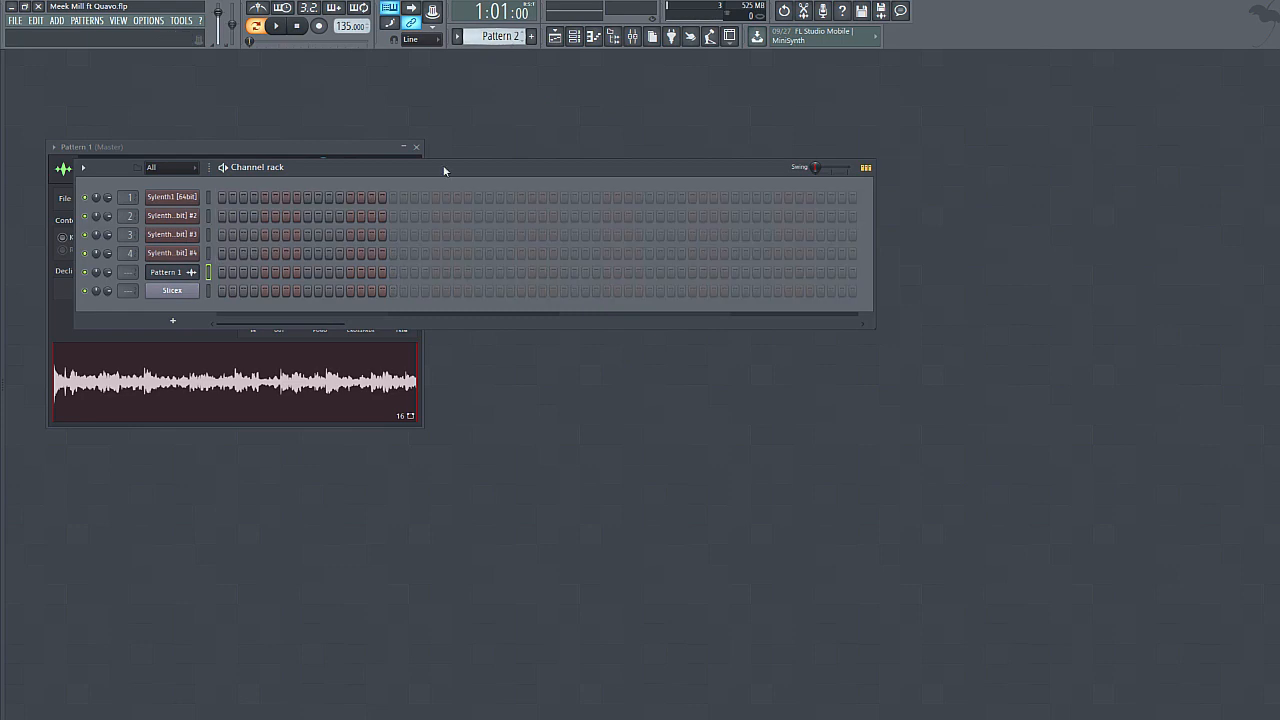
- Load the Pattern 1_29 sample from the Pattern 1 audio channel into the Slicex channel
{"action": "left_click", "coordinate": [166, 292]}
{"action": "left_click_drag", "start_coordinate": [304, 174], "coordinate": [584, 165]}
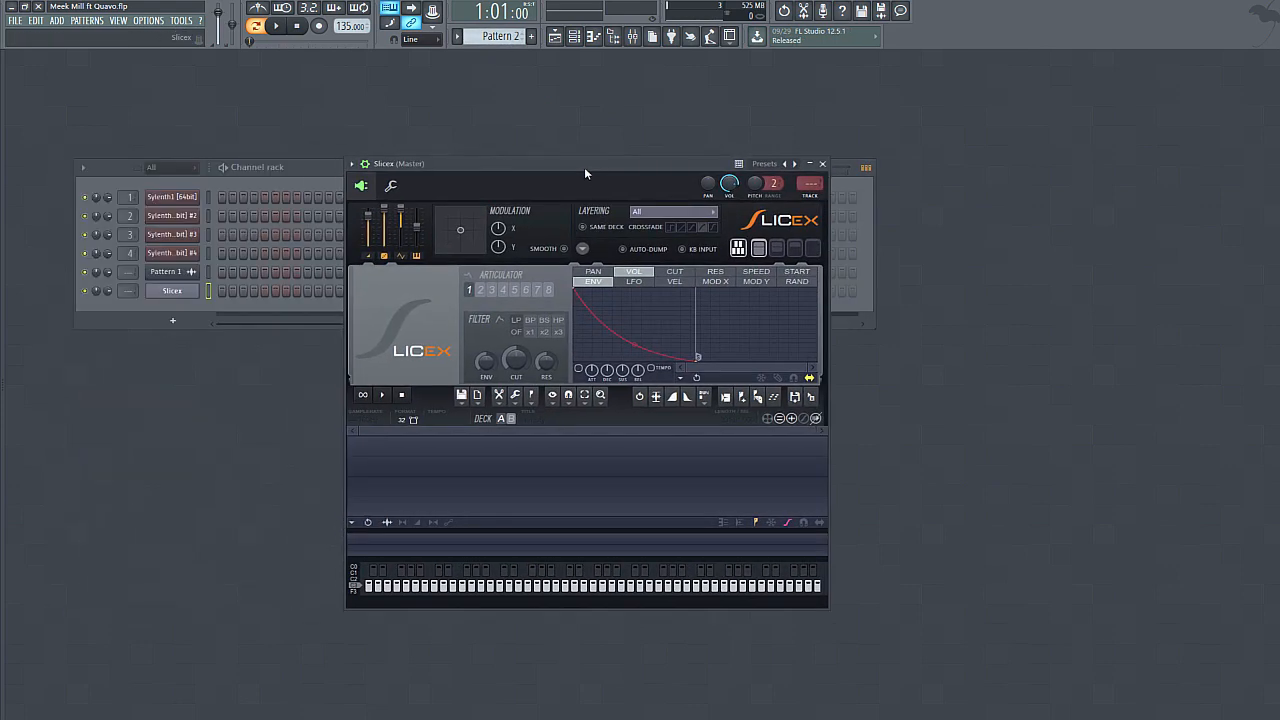
{"action": "left_click", "coordinate": [173, 274]}
{"action": "left_click_drag", "start_coordinate": [184, 368], "coordinate": [173, 292]}
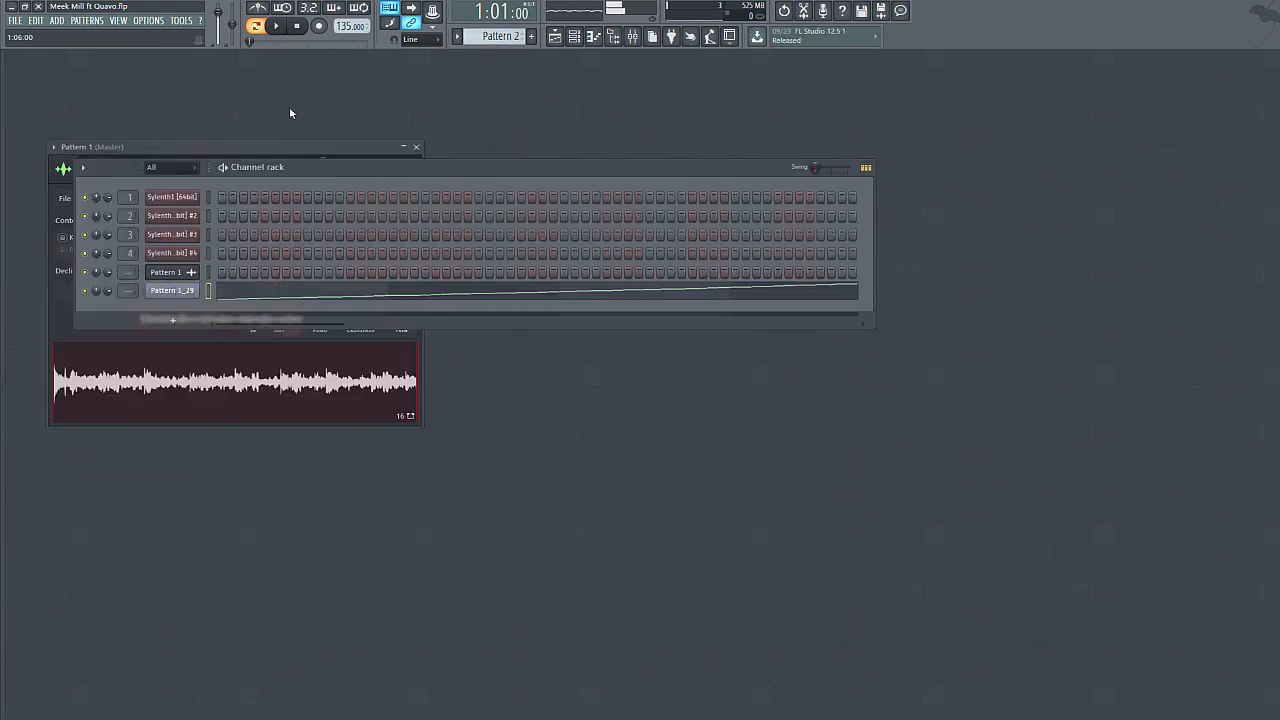
- Clear the slice notes from Slicex's piano roll, and slice the Pattern 1_29 sample again with medium auto-slicing
{"action": "left_click", "coordinate": [283, 294]}
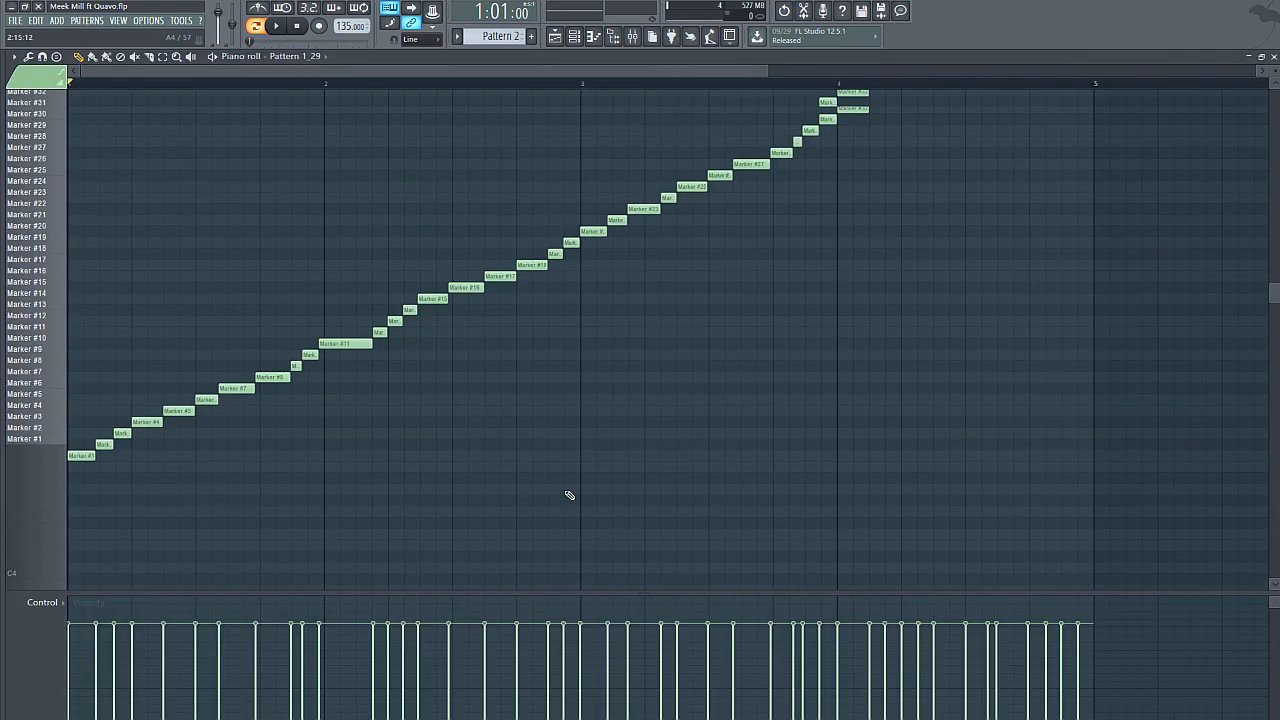
{"action": "left_click", "coordinate": [1273, 56]}
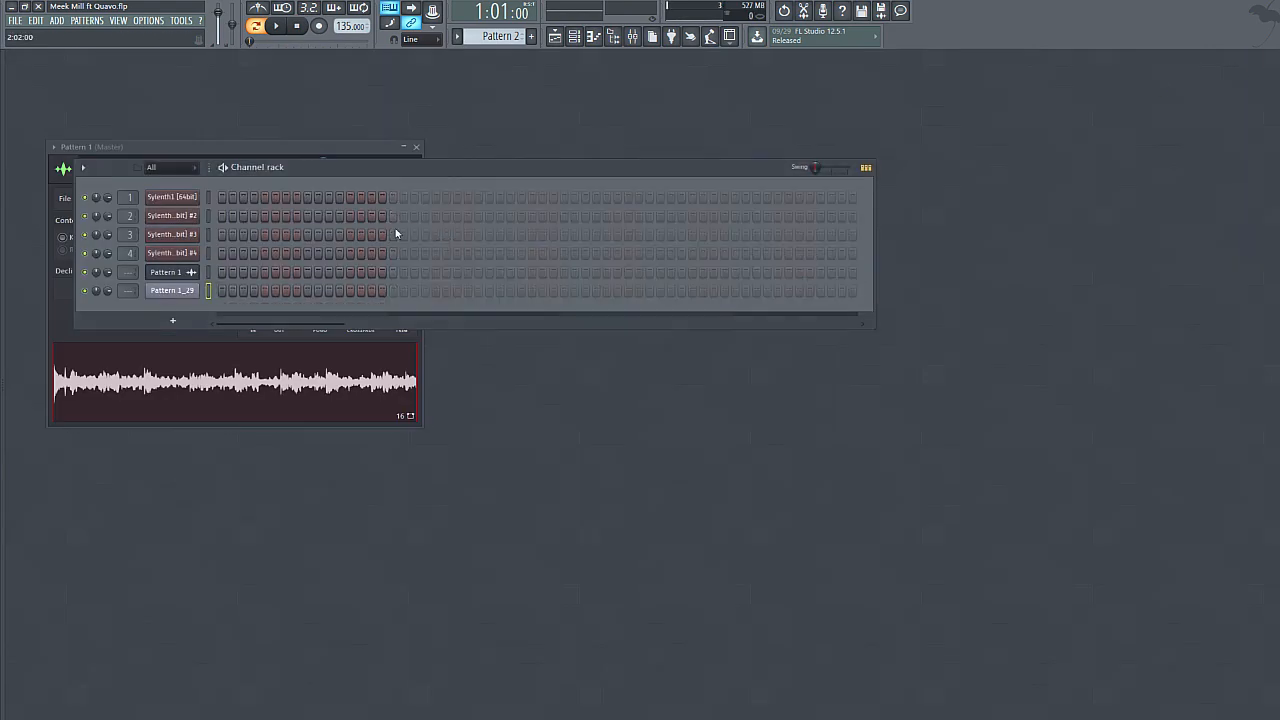
{"action": "left_click", "coordinate": [171, 293]}
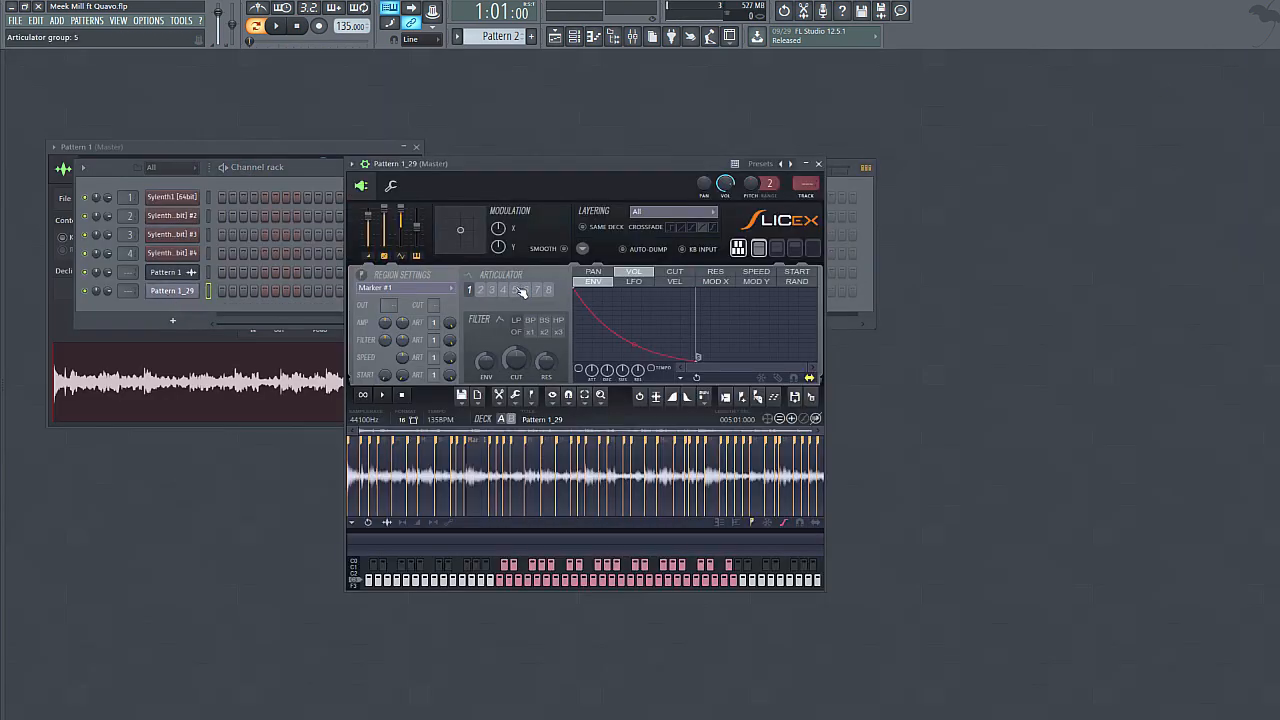
{"action": "left_click", "coordinate": [756, 400]}
{"action": "left_click", "coordinate": [757, 398]}
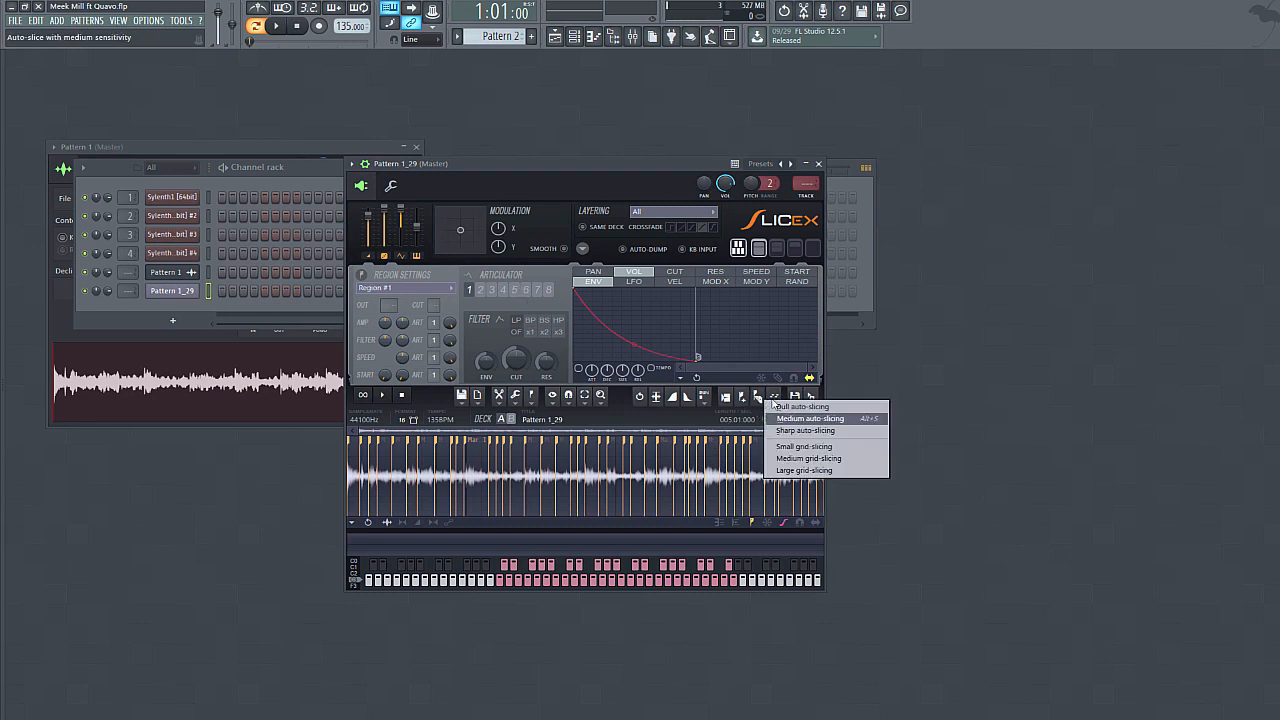
{"action": "left_click", "coordinate": [794, 418]}
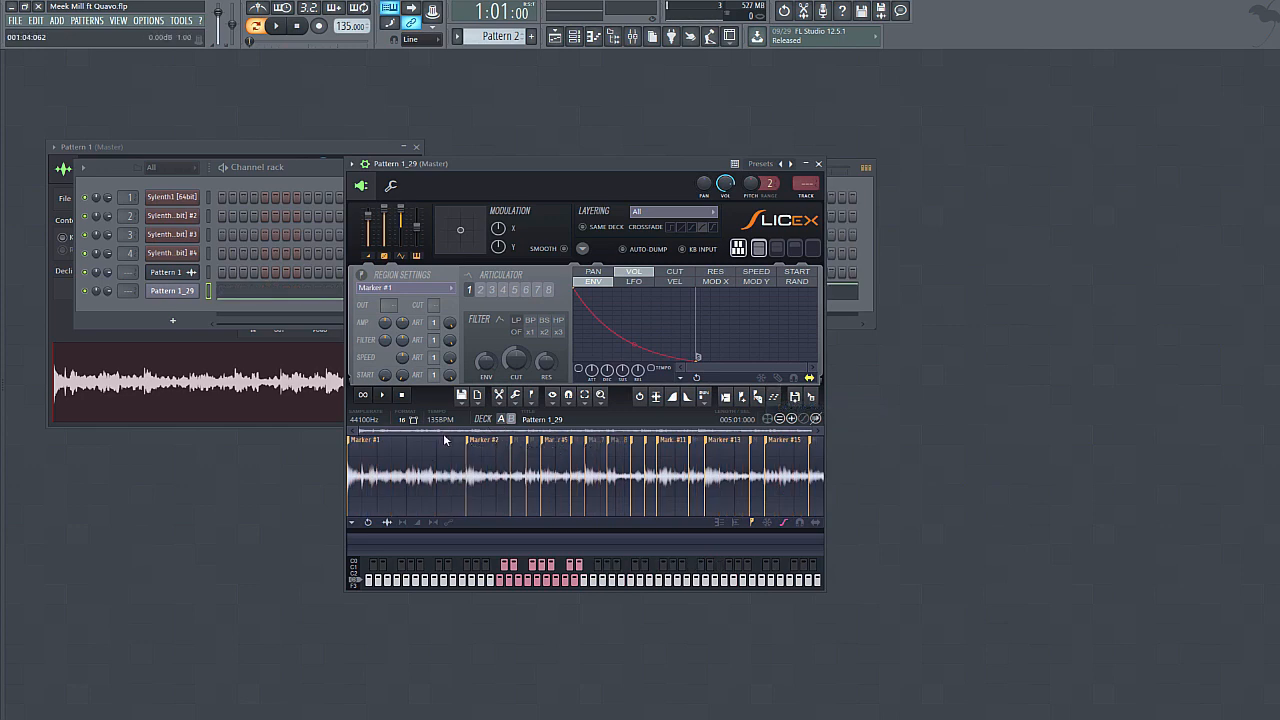
- Look up the Slices Marker Times list in Notepad and return to the sliced waveform in FL Studio
{"action": "key", "text": "alt+Tab"}
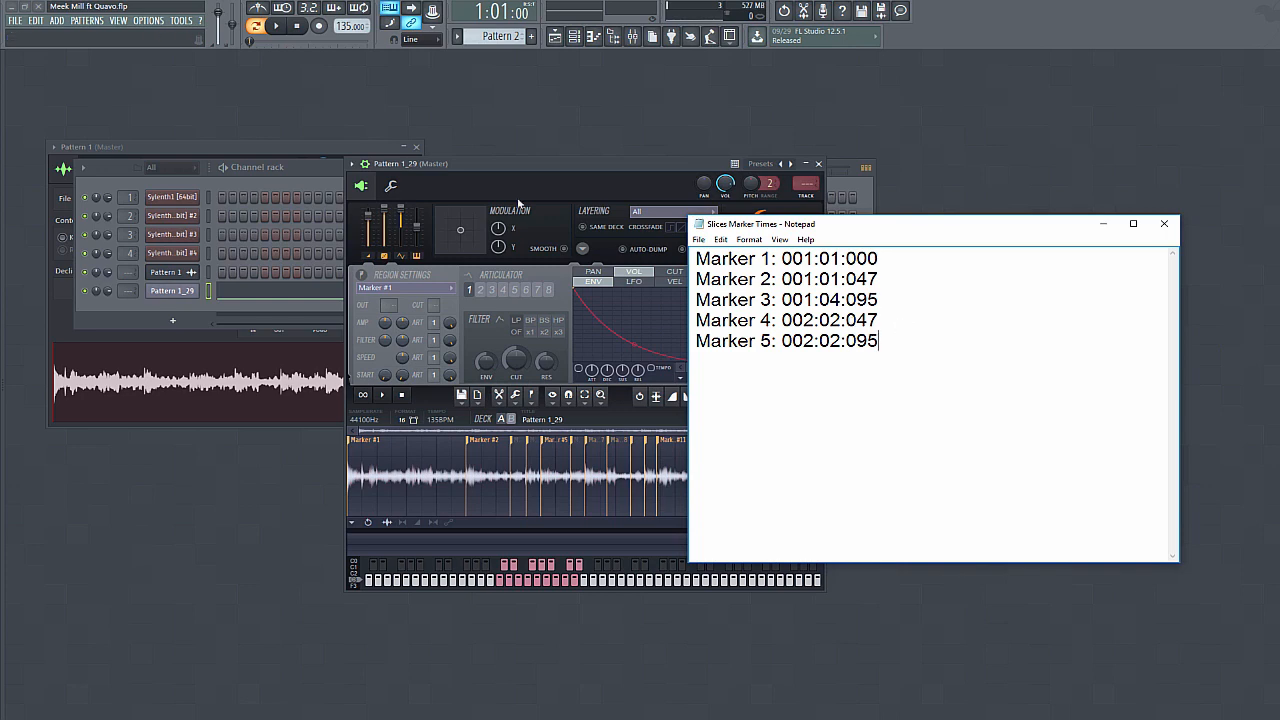
{"action": "left_click", "coordinate": [489, 157]}
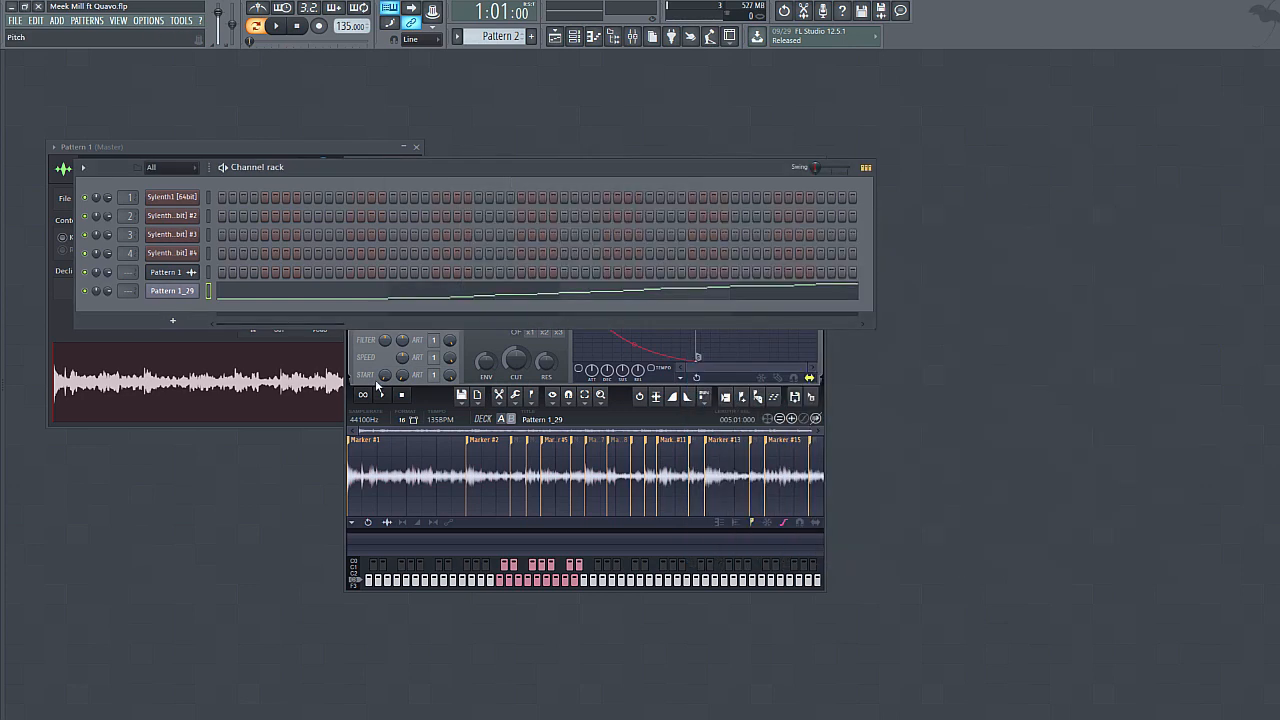
{"action": "left_click", "coordinate": [350, 455]}
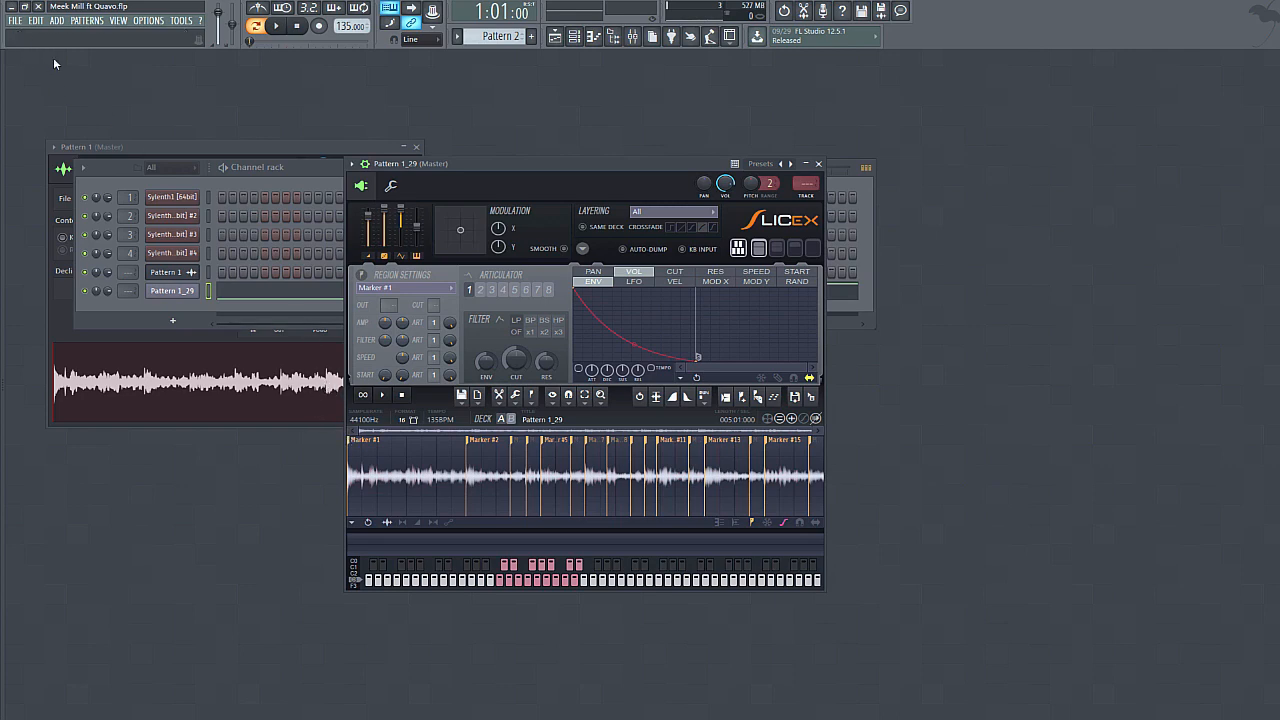
- Check in Slicex's view settings that the time format is Bar : Beat : Tick
{"action": "left_click", "coordinate": [352, 522]}
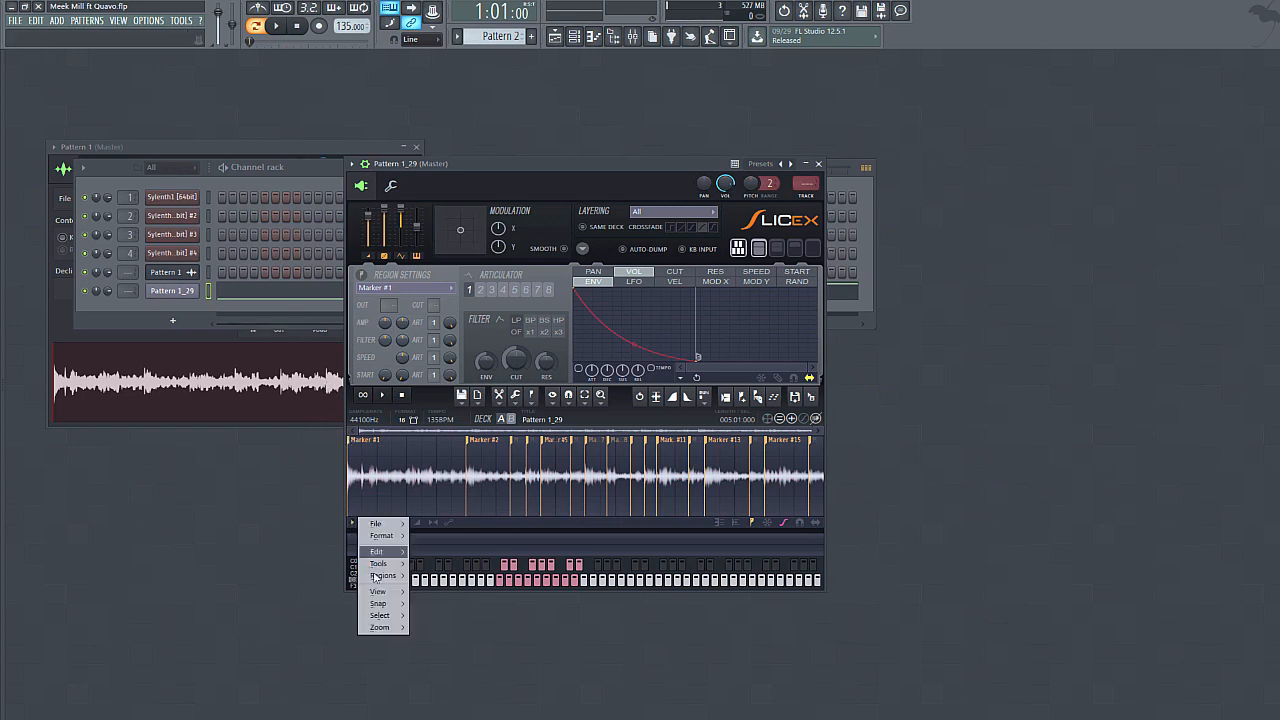
{"action": "mouse_move", "coordinate": [380, 597]}
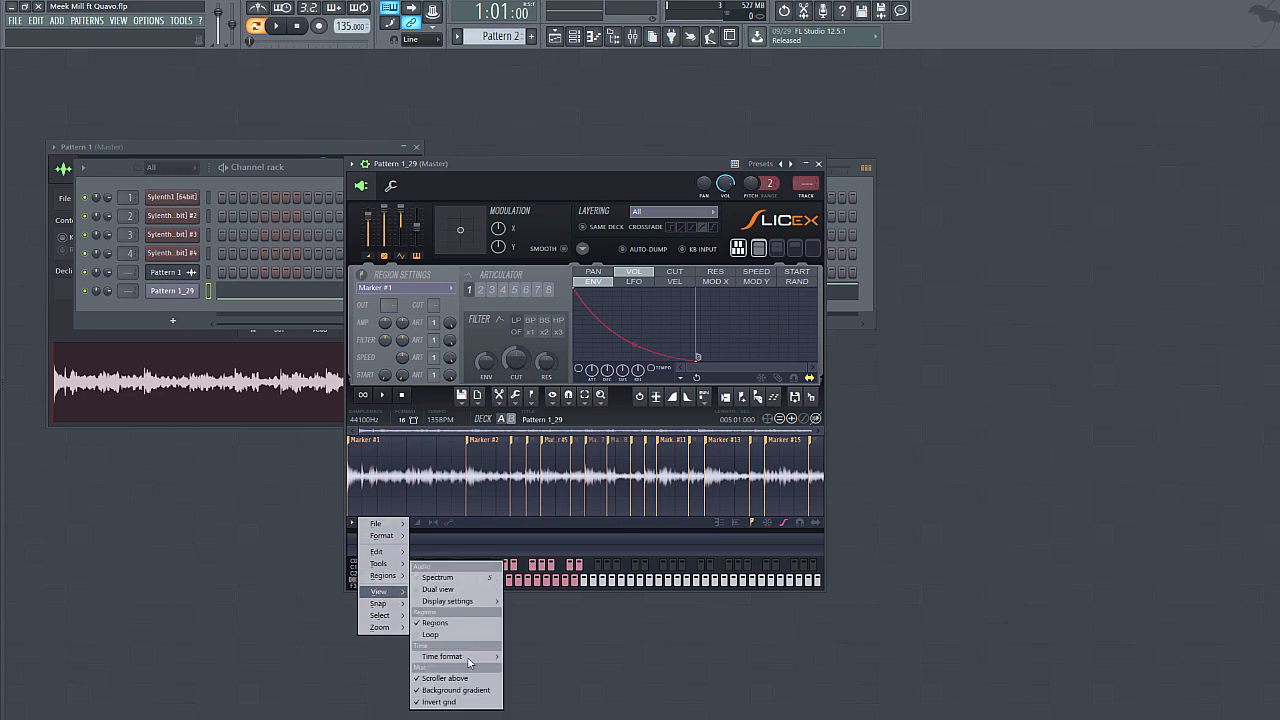
{"action": "mouse_move", "coordinate": [471, 666]}
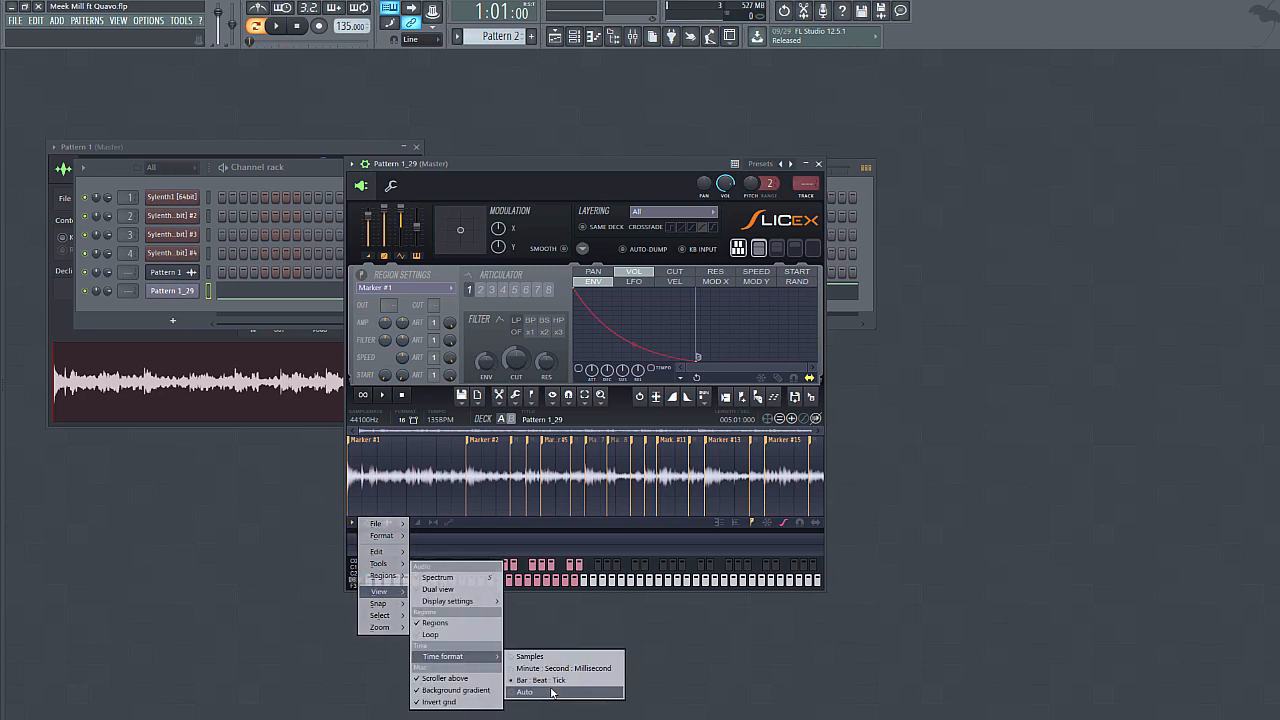
{"action": "left_click", "coordinate": [741, 658]}
{"action": "double_click", "coordinate": [178, 292]}
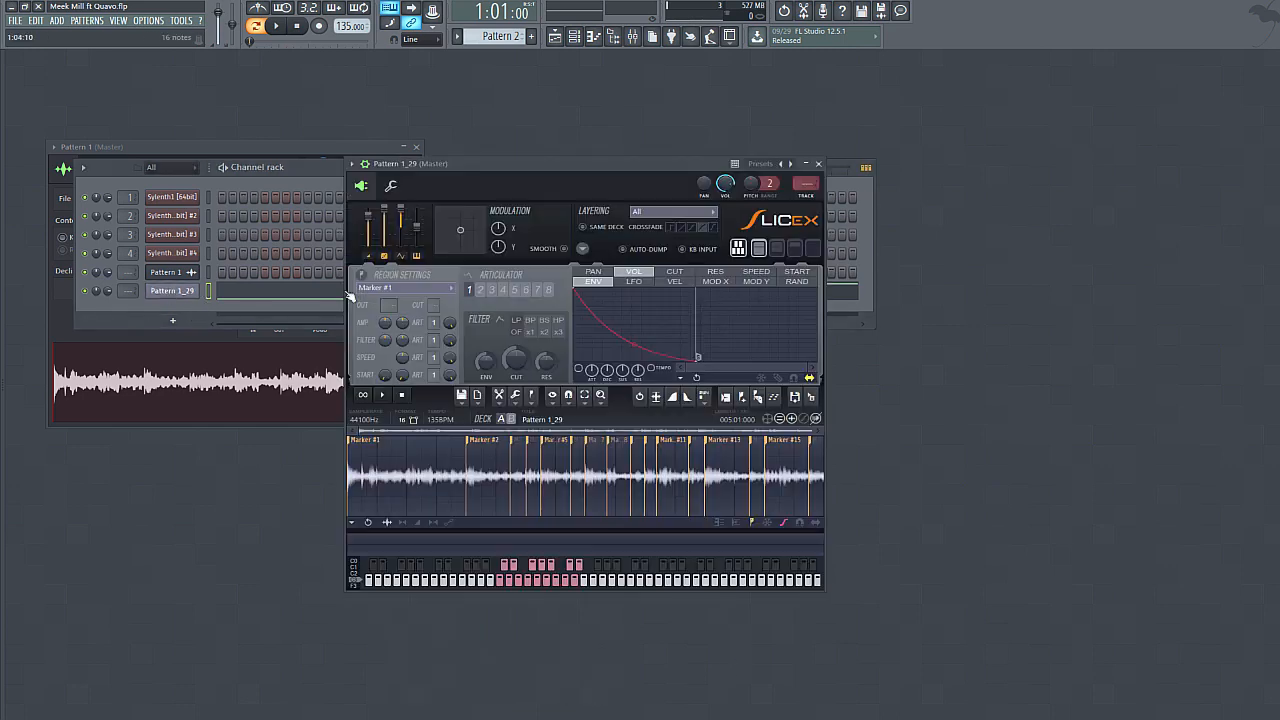
- Using the Notepad marker list, move Marker #2 in the Slicex waveform to 001:01:047
{"action": "left_click", "coordinate": [535, 716]}
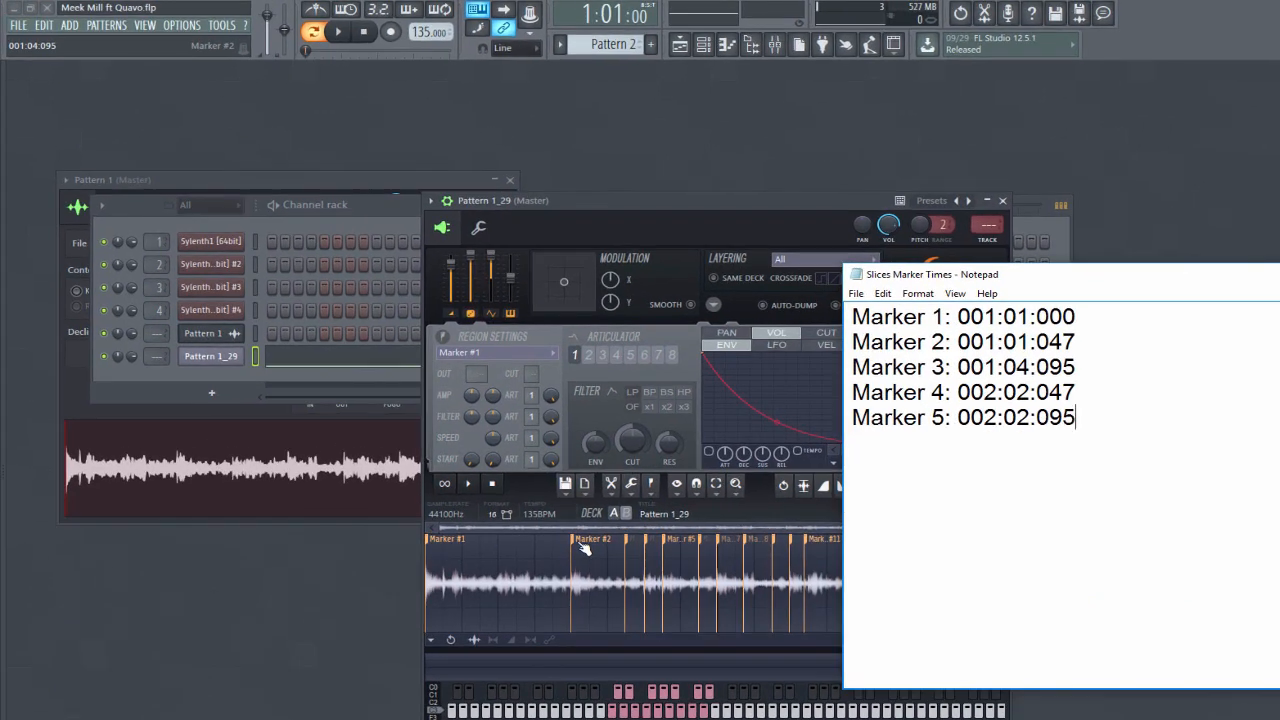
{"action": "left_click_drag", "start_coordinate": [585, 548], "coordinate": [455, 550]}
- Move Marker #3 back from its slice position and fine-tune it to 001:04:095, as listed in Notepad
{"action": "key", "text": "alt+Tab"}
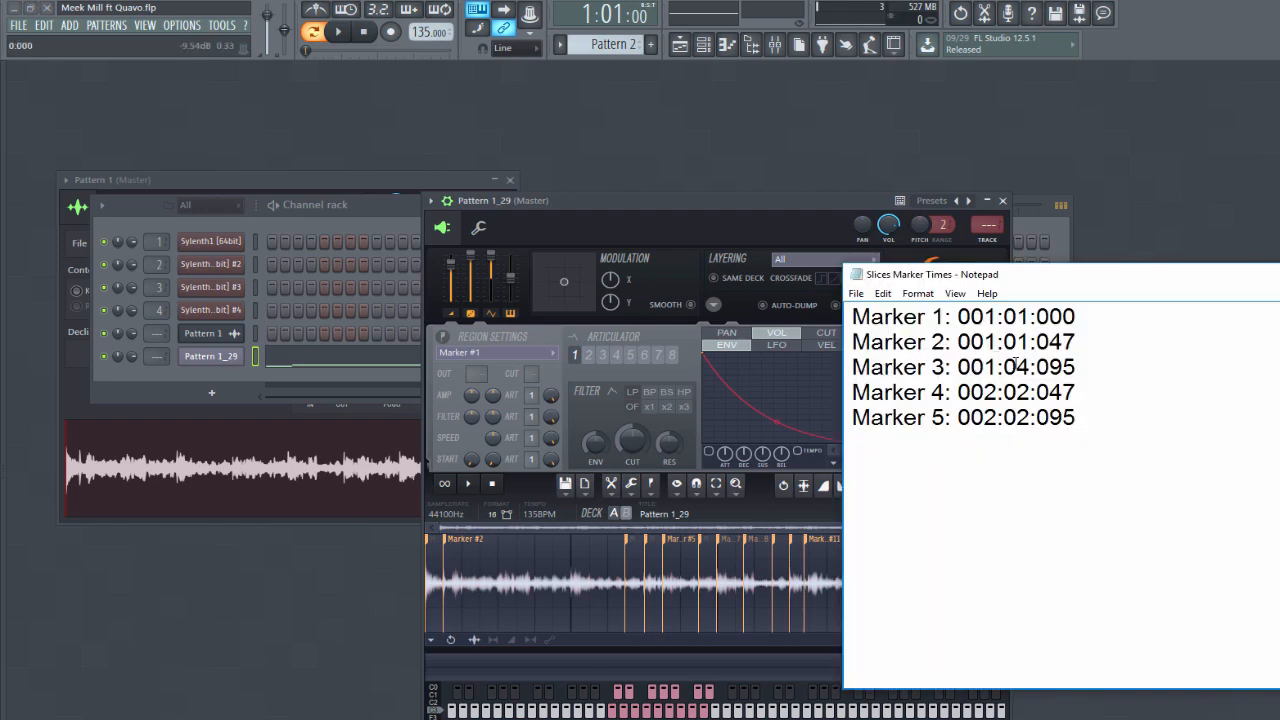
{"action": "mouse_move", "coordinate": [625, 540]}
{"action": "left_mouse_down"}
{"action": "mouse_move", "coordinate": [537, 550]}
{"action": "mouse_move", "coordinate": [577, 540]}
{"action": "left_mouse_up"}
{"action": "left_click", "coordinate": [560, 548]}
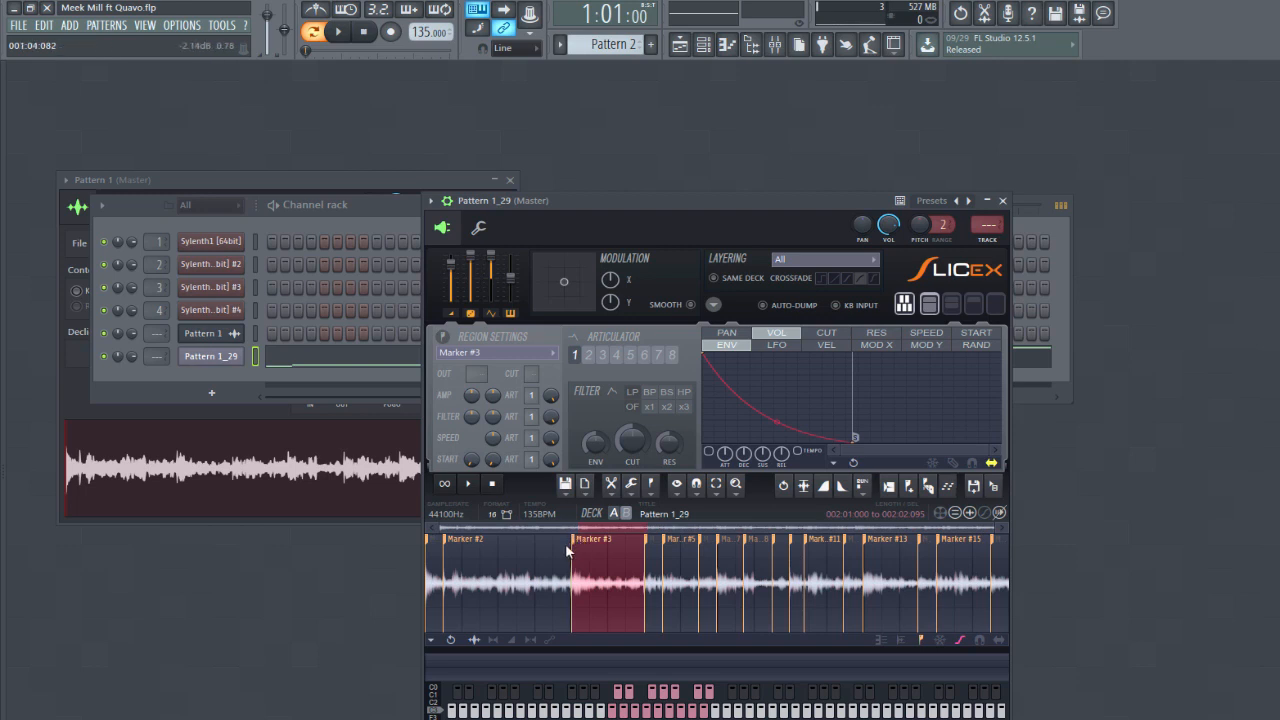
{"action": "scroll", "coordinate": [566, 549], "scroll_direction": "up", "scroll_amount": 5}
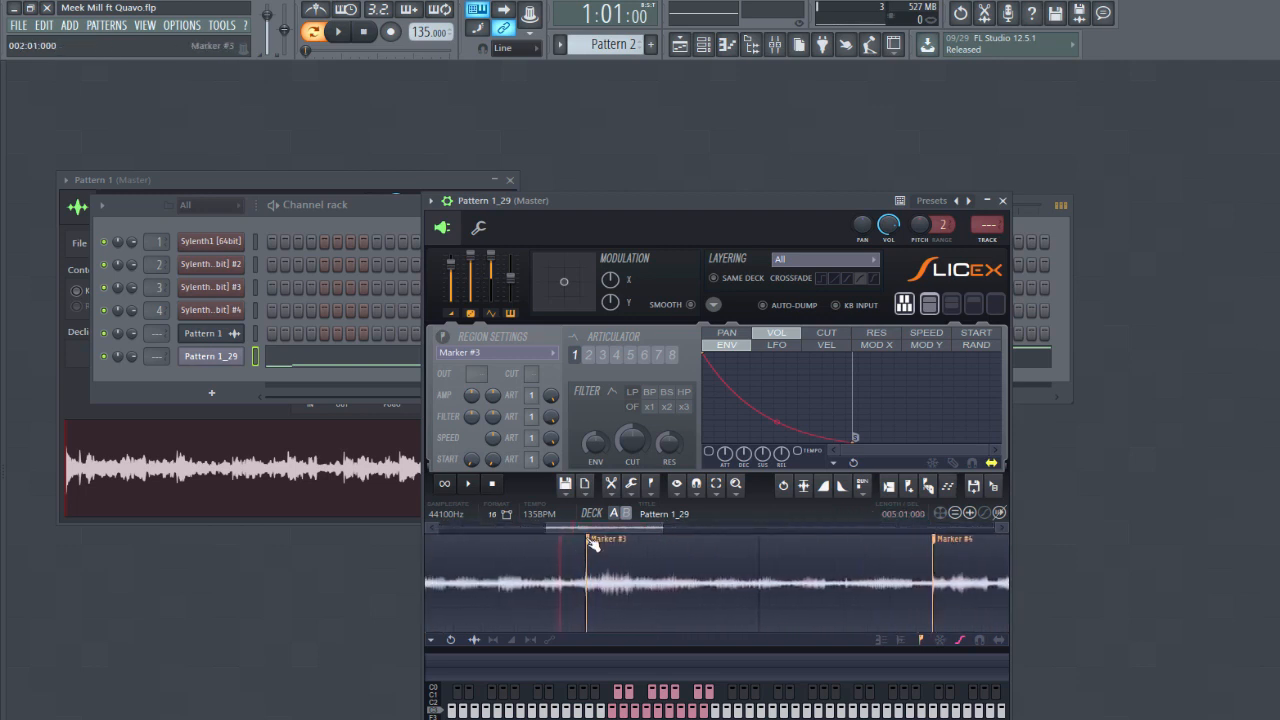
{"action": "left_click_drag", "start_coordinate": [589, 540], "coordinate": [587, 542]}
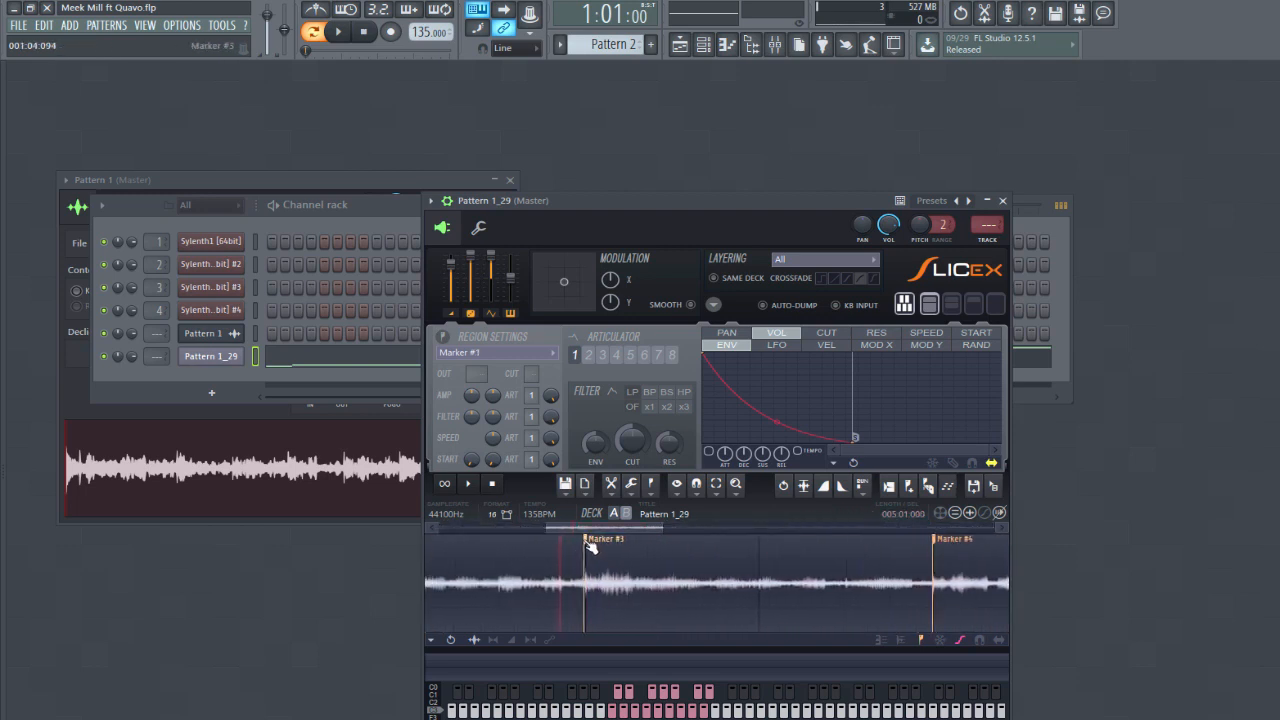
{"action": "scroll", "coordinate": [592, 548], "scroll_direction": "up", "scroll_amount": 3}
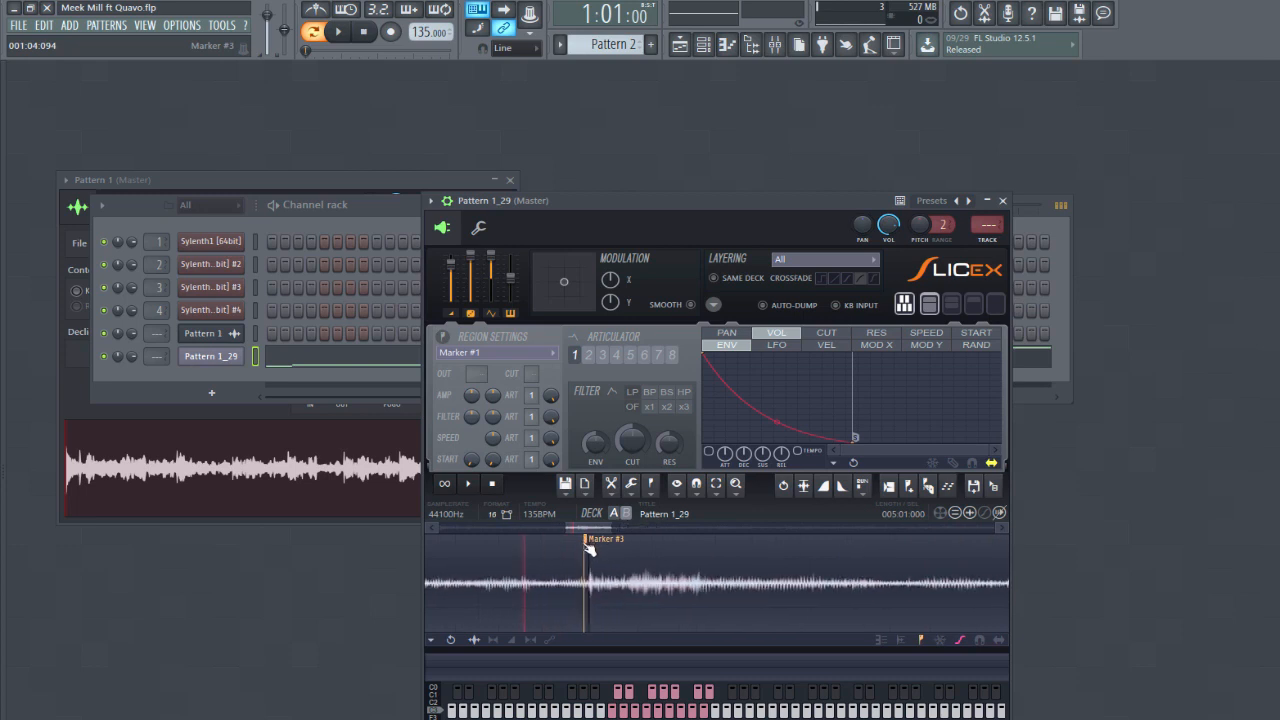
{"action": "left_click_drag", "start_coordinate": [591, 547], "coordinate": [594, 545]}
{"action": "scroll", "coordinate": [605, 594], "scroll_direction": "up", "scroll_amount": 3}
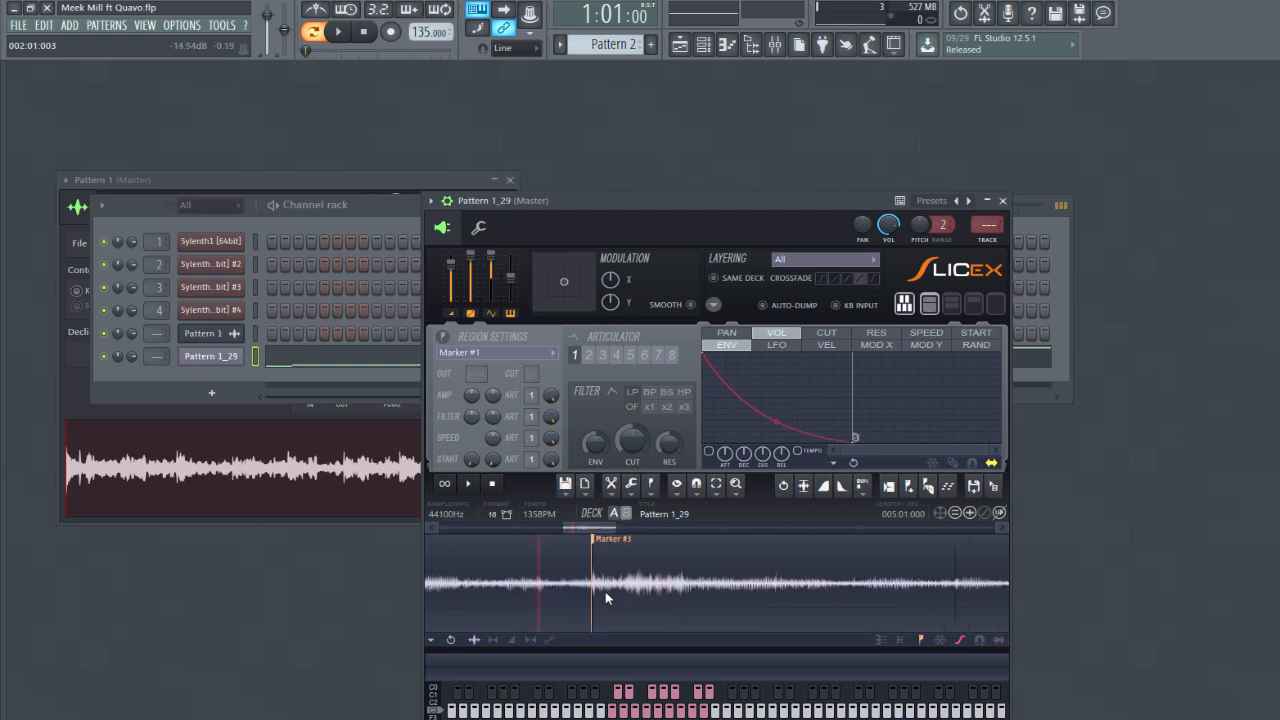
{"action": "left_click_drag", "start_coordinate": [572, 540], "coordinate": [564, 540]}
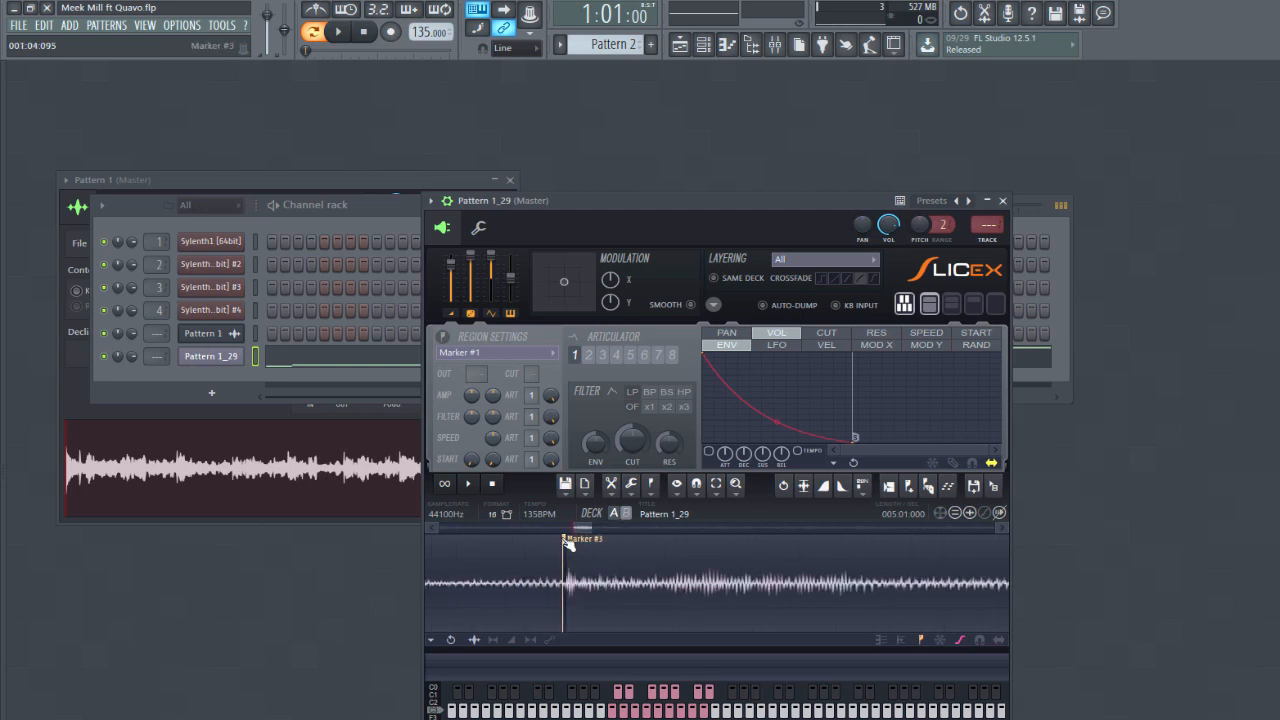
{"action": "scroll", "coordinate": [557, 586], "scroll_direction": "up", "scroll_amount": 3}
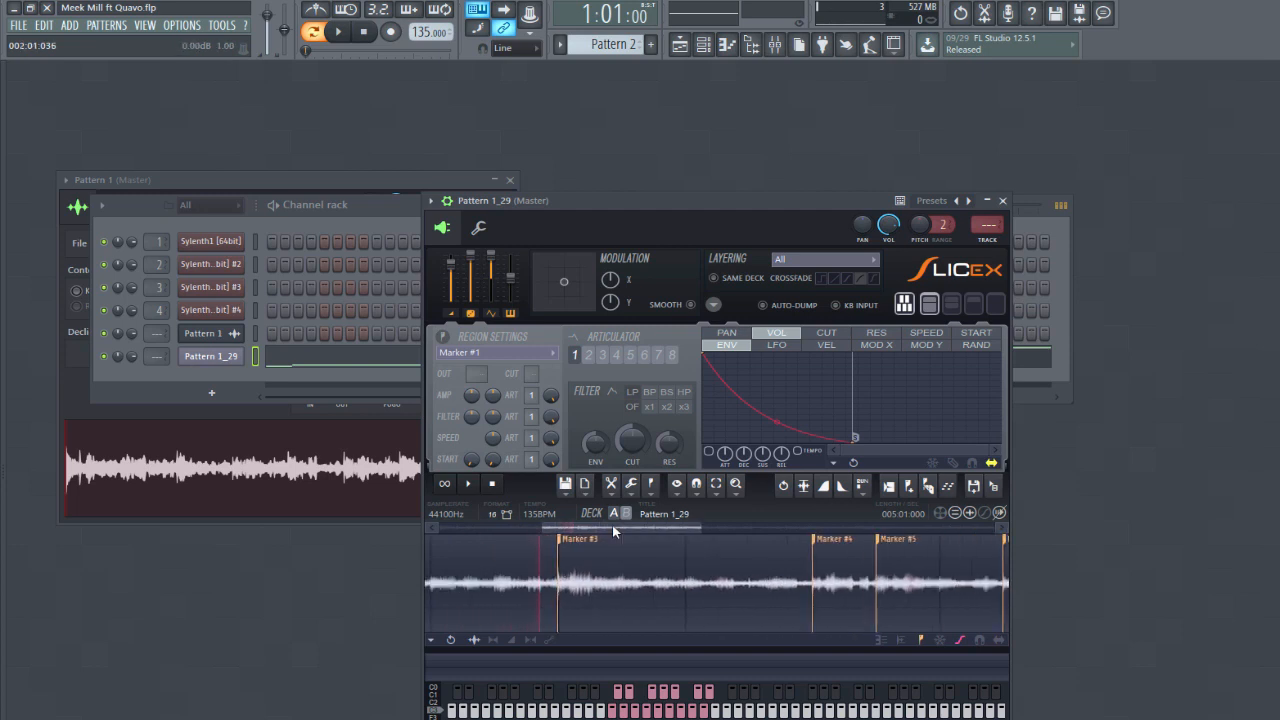
- Read the next time in the Notepad list and move Marker #4 to 002:02:047
{"action": "left_click_drag", "start_coordinate": [614, 529], "coordinate": [625, 529]}
{"action": "key", "text": "alt+Tab"}
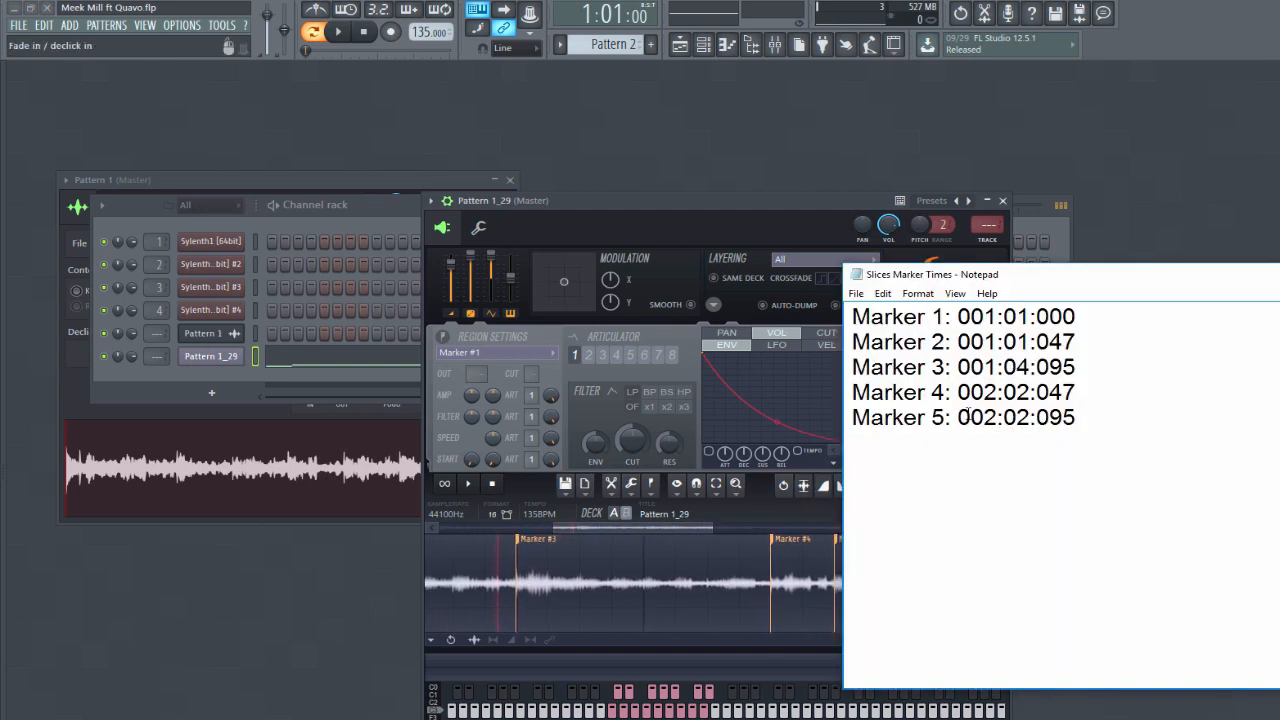
{"action": "left_click", "coordinate": [718, 222]}
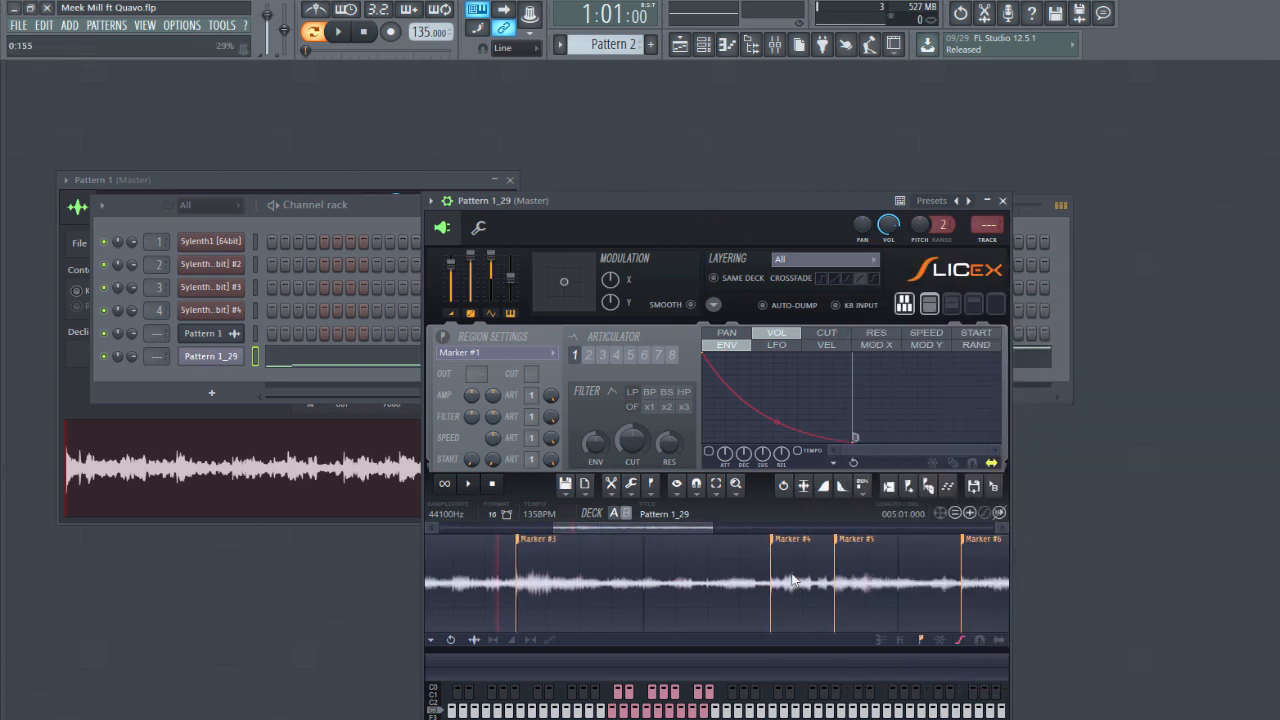
{"action": "left_click_drag", "start_coordinate": [776, 546], "coordinate": [714, 546]}
{"action": "left_click", "coordinate": [728, 548]}
{"action": "left_click", "coordinate": [717, 564]}
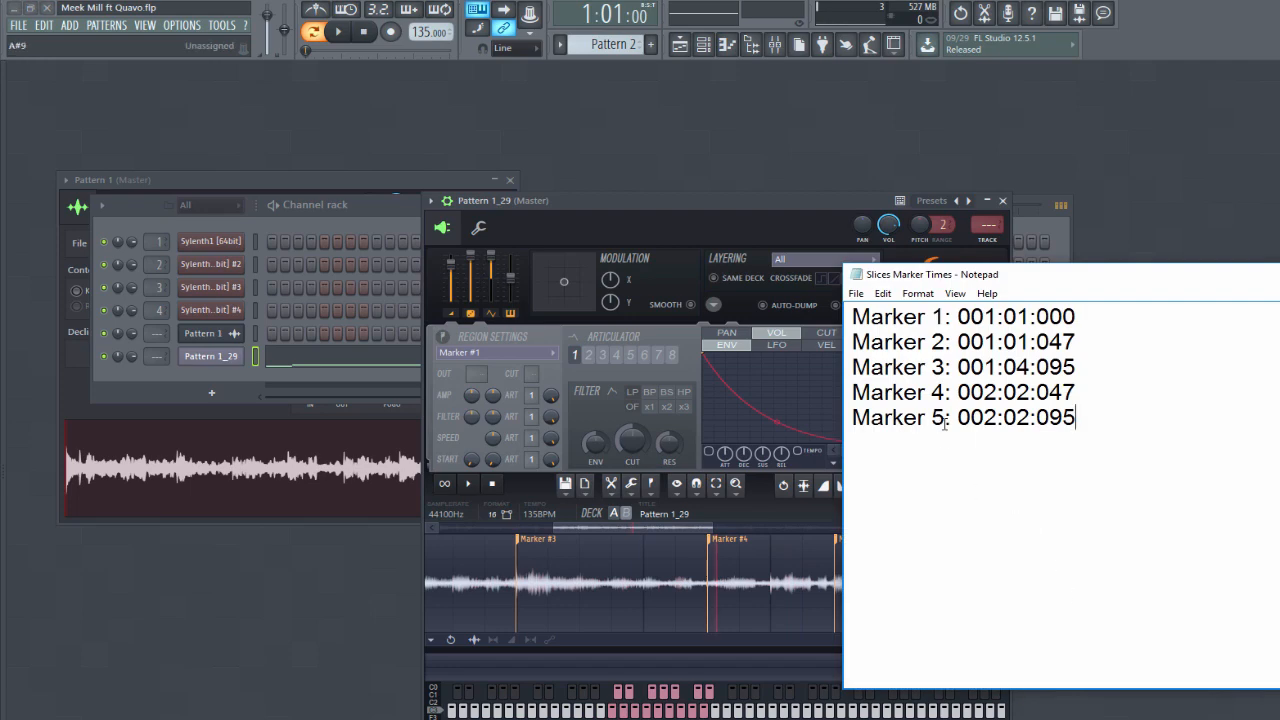
- Move Marker #5 to 002:02:095, just before the next transient, and bring up the channel rack
{"action": "left_click", "coordinate": [723, 228]}
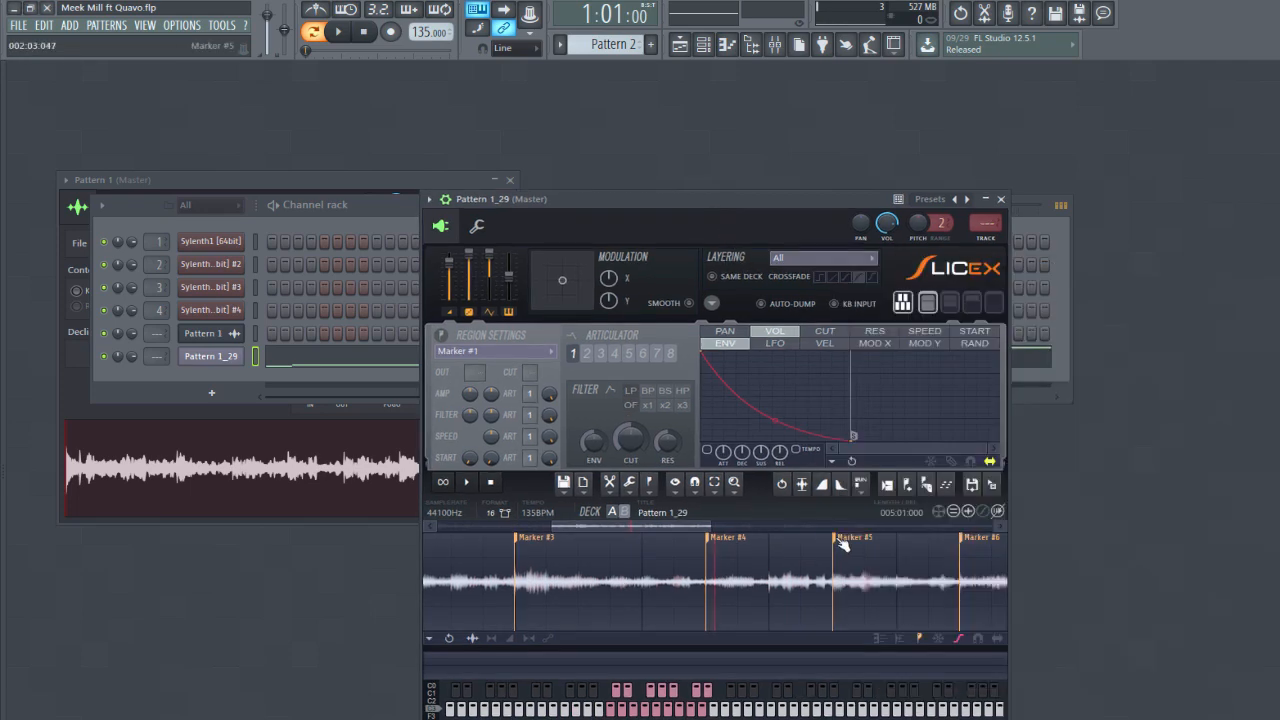
{"action": "left_click_drag", "start_coordinate": [842, 545], "coordinate": [780, 545]}
{"action": "scroll", "coordinate": [778, 550], "scroll_direction": "up", "scroll_amount": 10}
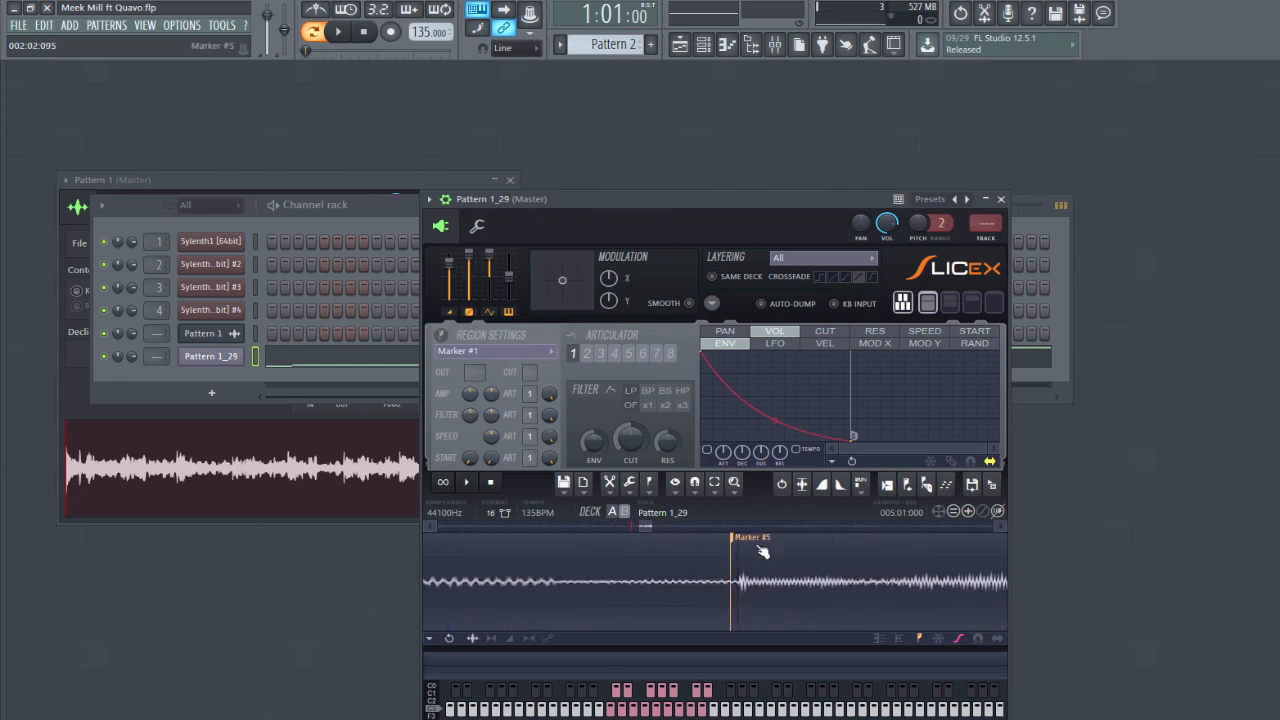
{"action": "left_click_drag", "start_coordinate": [741, 544], "coordinate": [747, 544]}
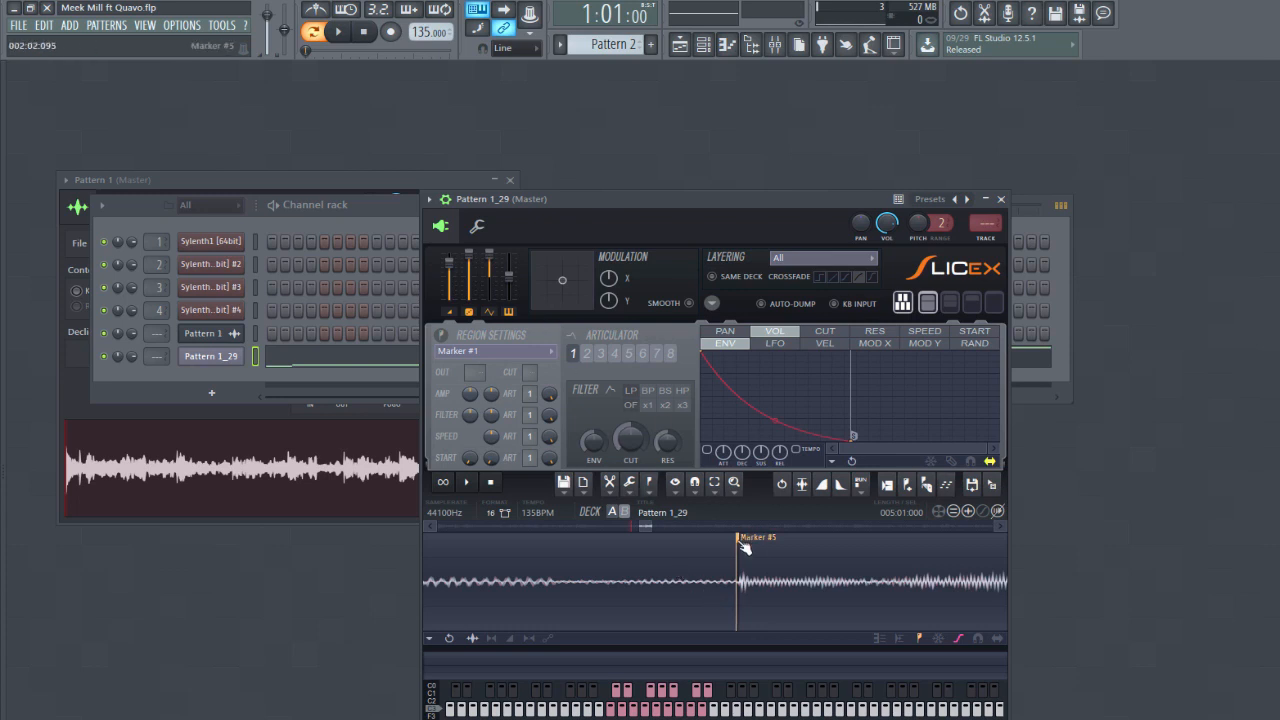
{"action": "scroll", "coordinate": [713, 584], "scroll_direction": "down", "scroll_amount": 6}
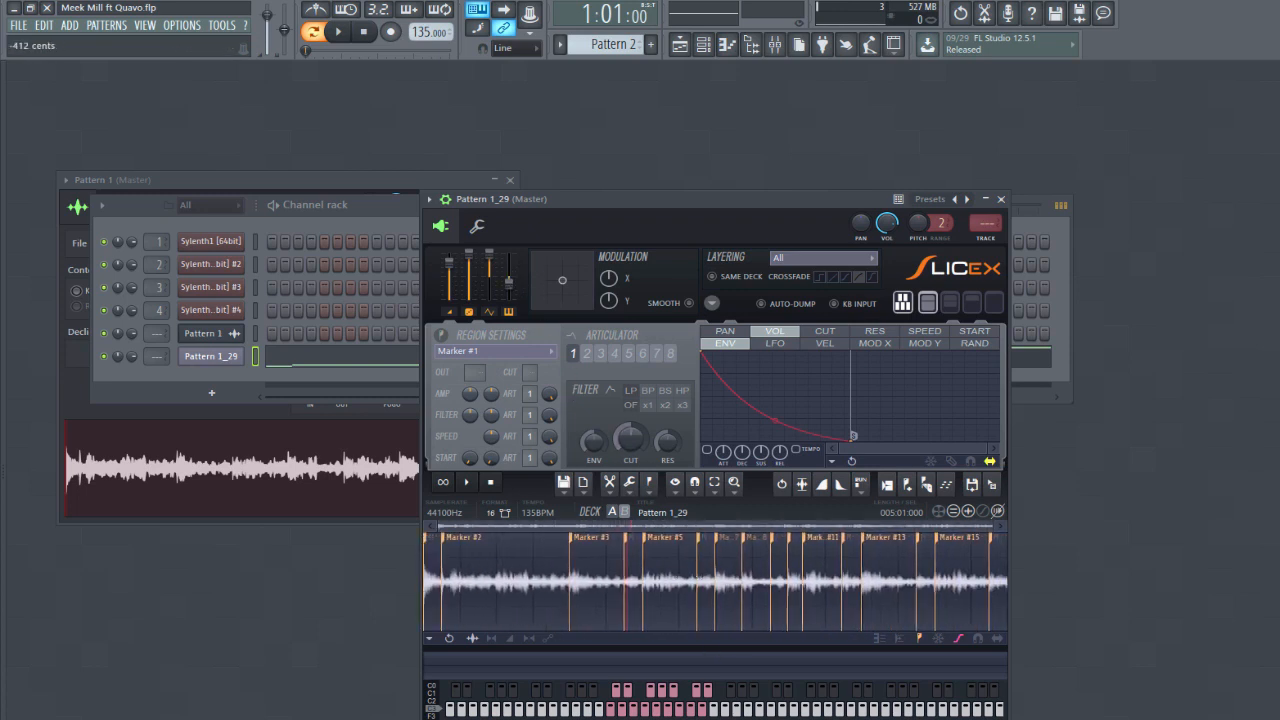
{"action": "key", "text": "F6"}
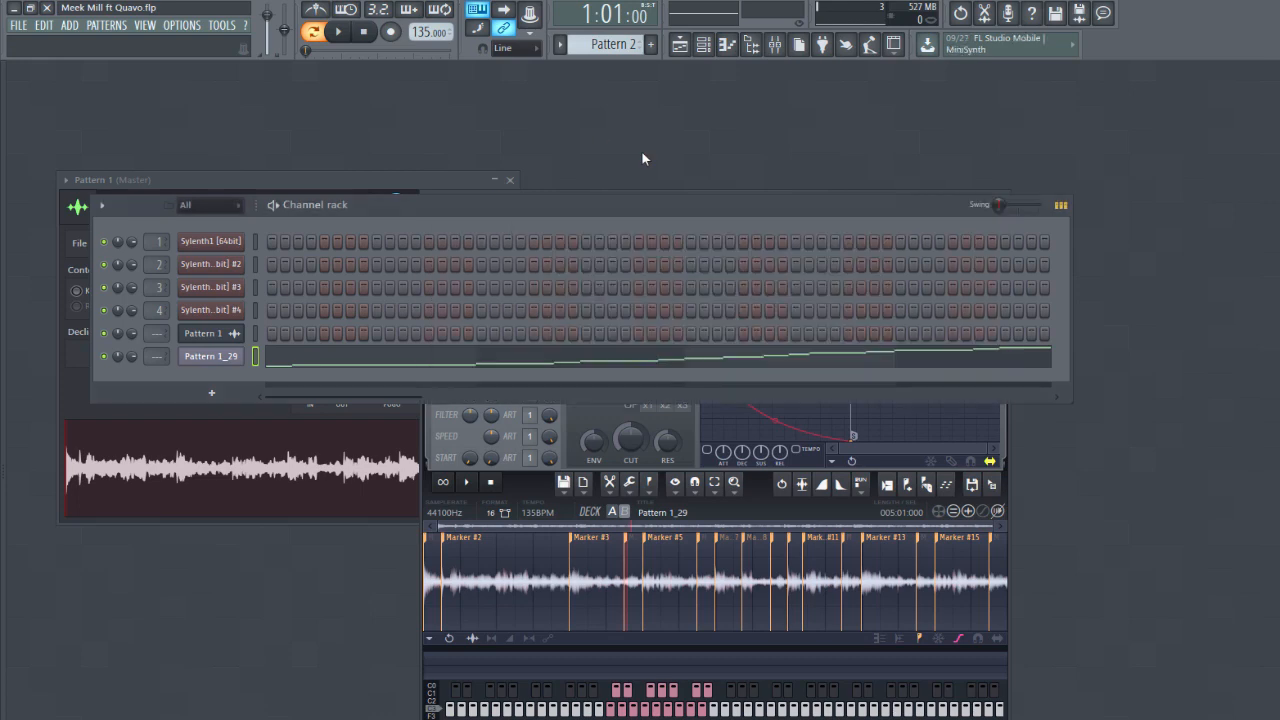
- Close the Pattern 1 sampler window and open the piano roll of the Pattern 1_29 Slicex channel
{"action": "left_click", "coordinate": [510, 179]}
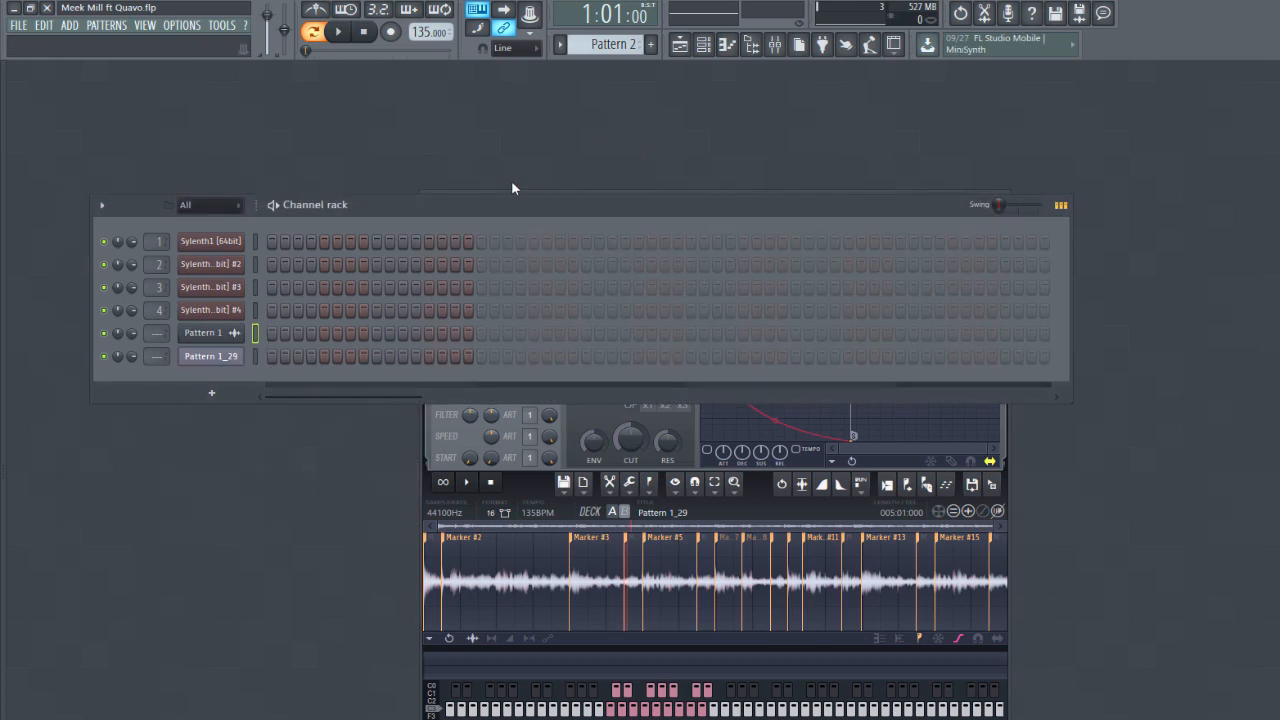
{"action": "left_click", "coordinate": [232, 362]}
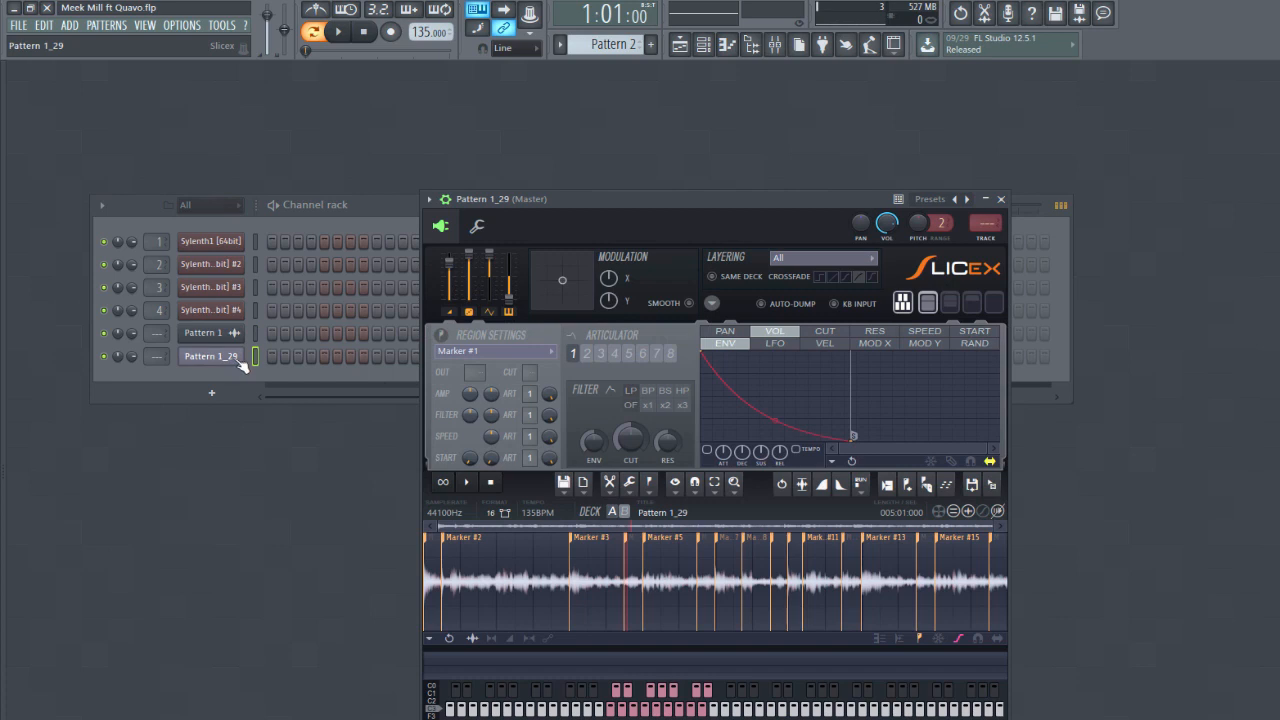
{"action": "key", "text": "F6"}
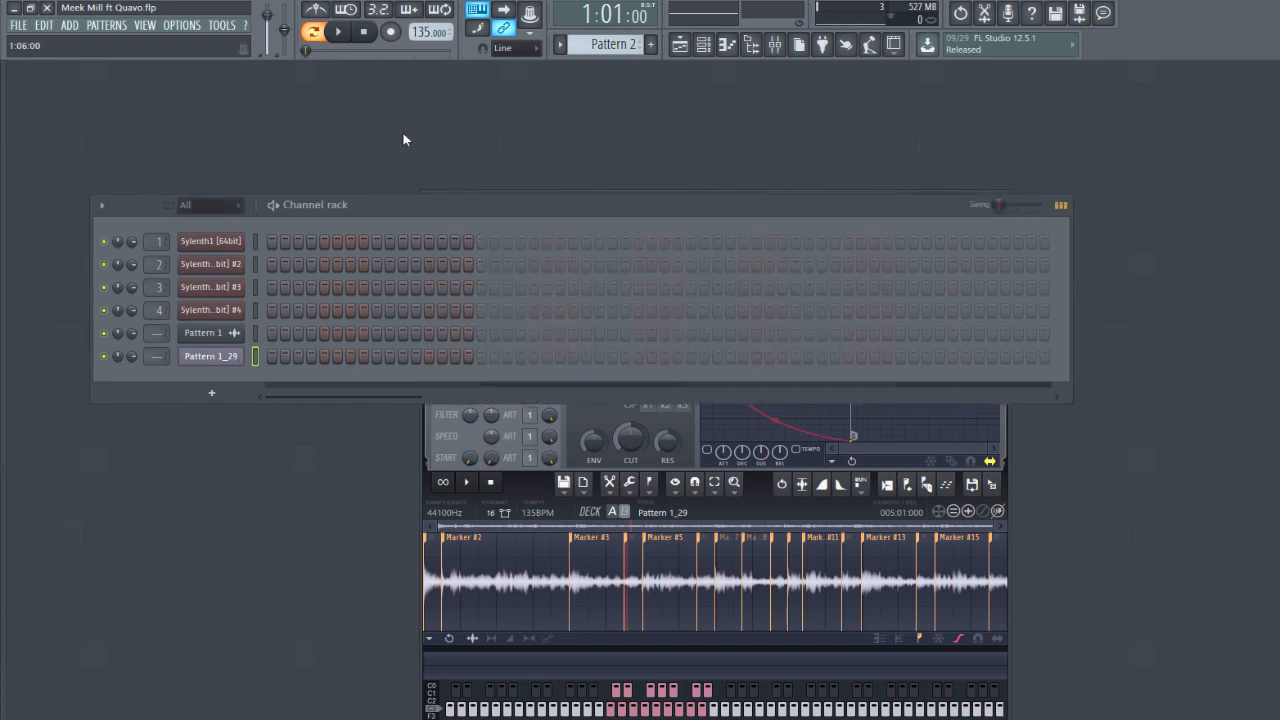
{"action": "right_click", "coordinate": [216, 358]}
{"action": "left_click", "coordinate": [270, 357]}
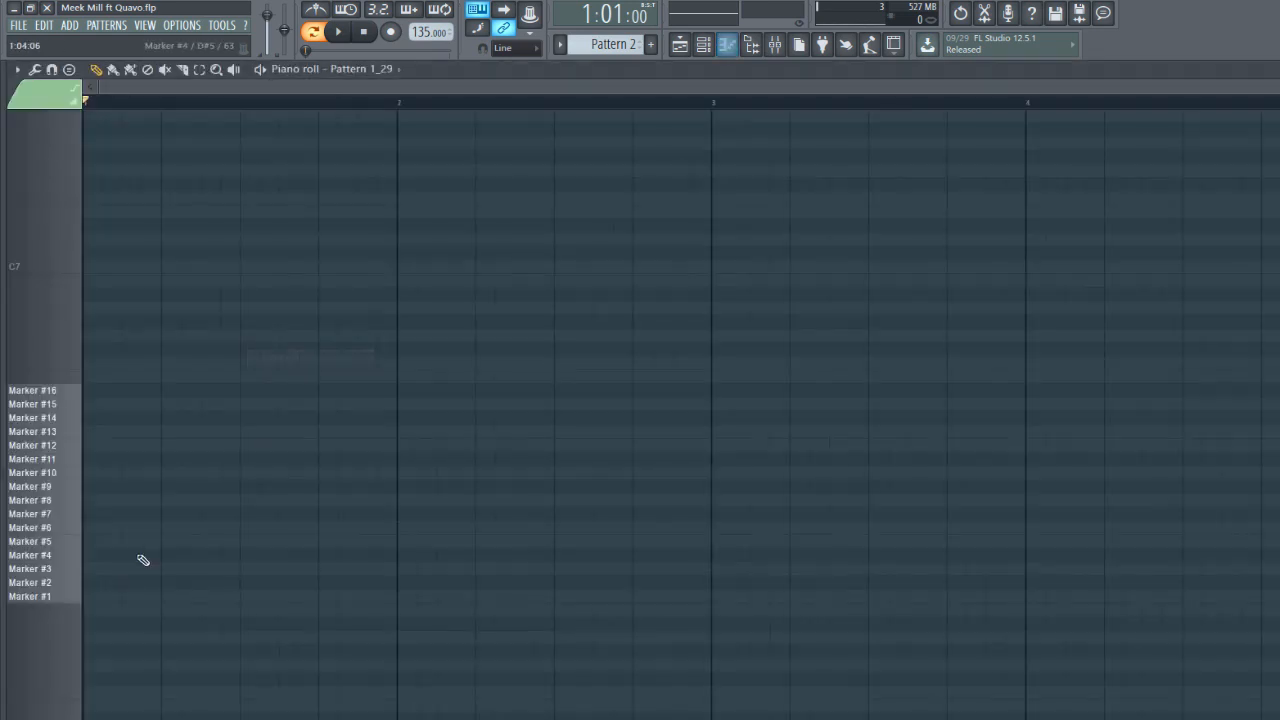
- Place one-beat notes for Marker #1, Marker #2, Marker #3 and Marker #5 in sequence across the first bar
{"action": "left_click", "coordinate": [86, 597]}
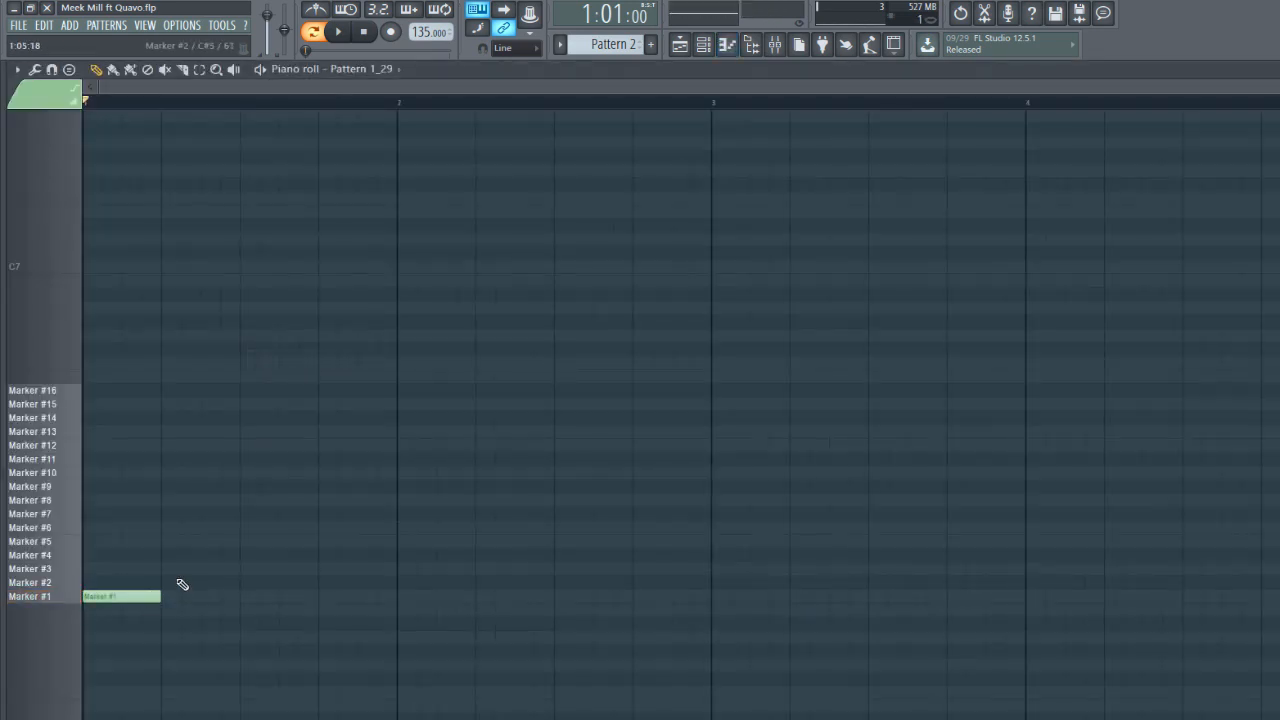
{"action": "left_click_drag", "start_coordinate": [183, 583], "coordinate": [149, 583]}
{"action": "left_click_drag", "start_coordinate": [268, 569], "coordinate": [246, 571]}
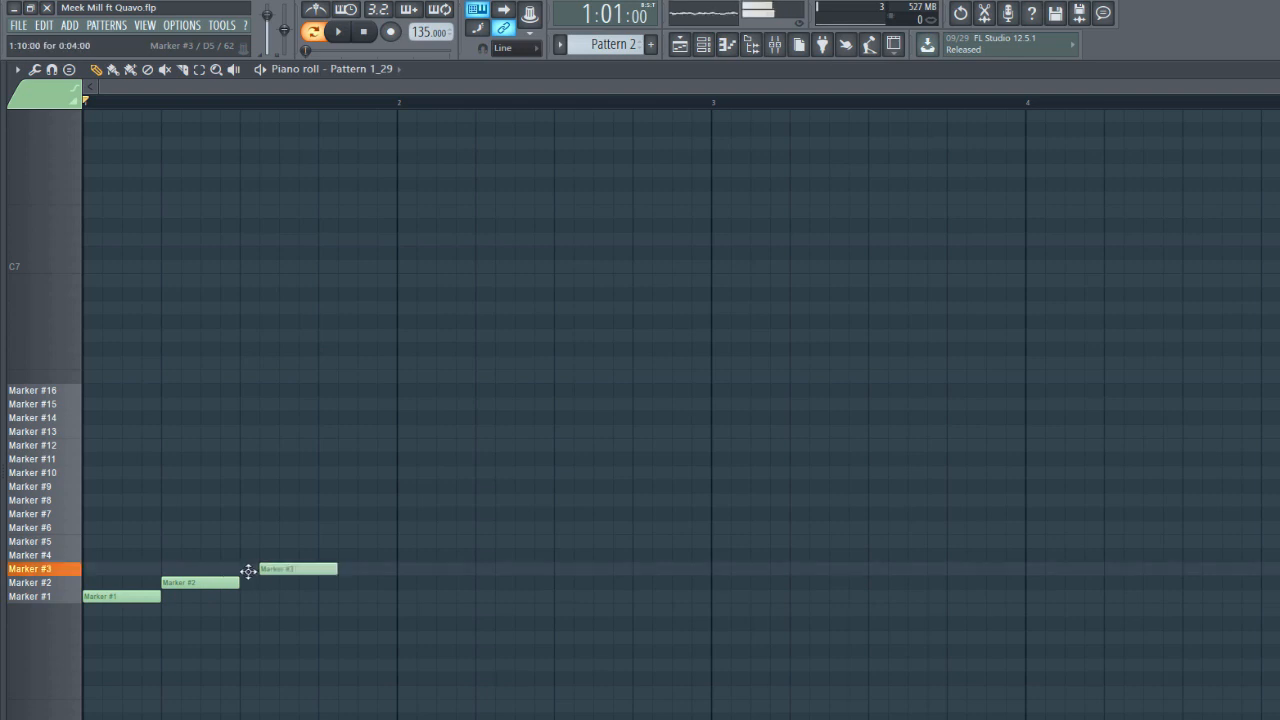
{"action": "left_click", "coordinate": [331, 541]}
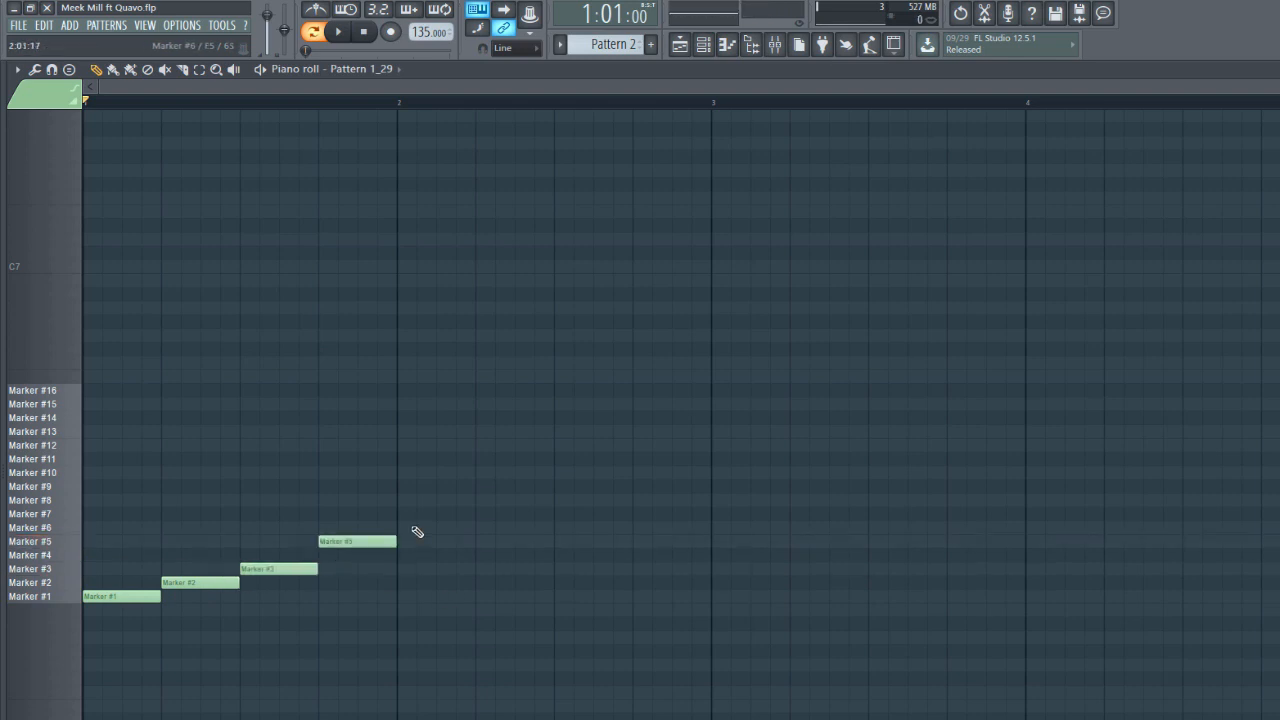
- Duplicate the one-bar slice sequence three times so it fills bars 1 to 4, and deselect the notes
{"action": "key", "text": "ctrl+b"}
{"action": "key", "text": "ctrl+b"}
{"action": "key", "text": "ctrl+b"}
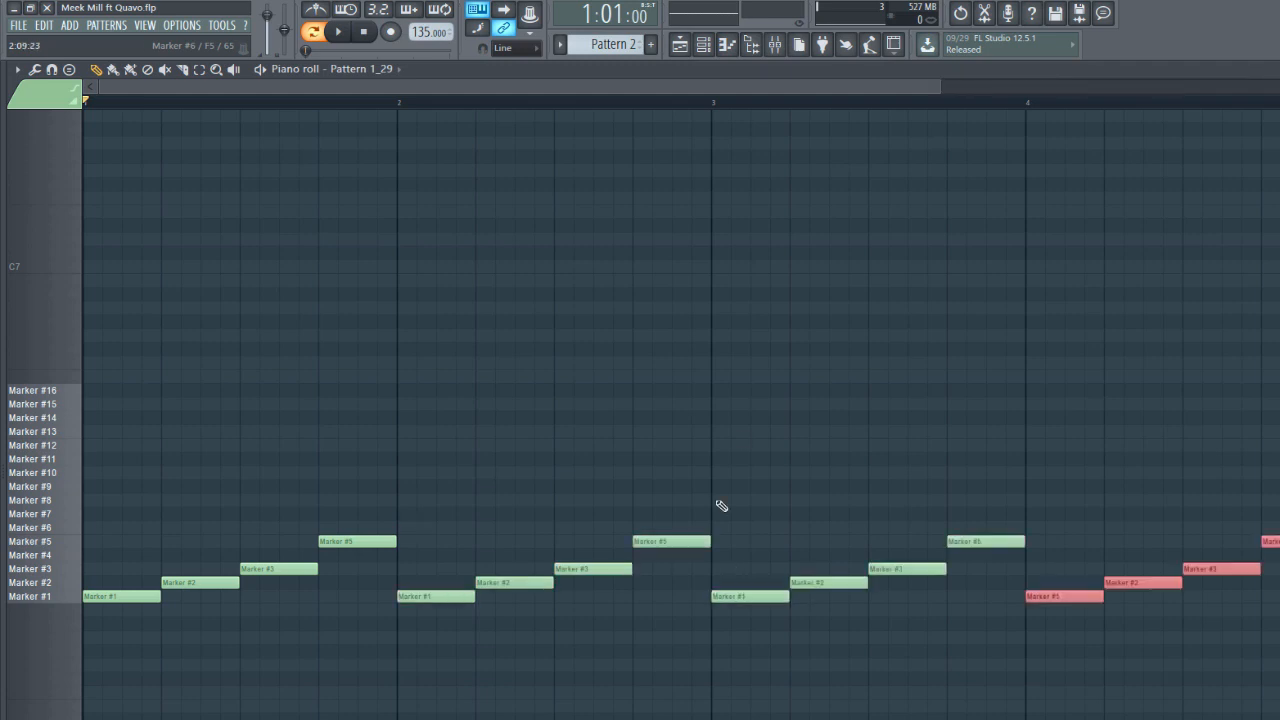
{"action": "key", "text": "ctrl+d"}
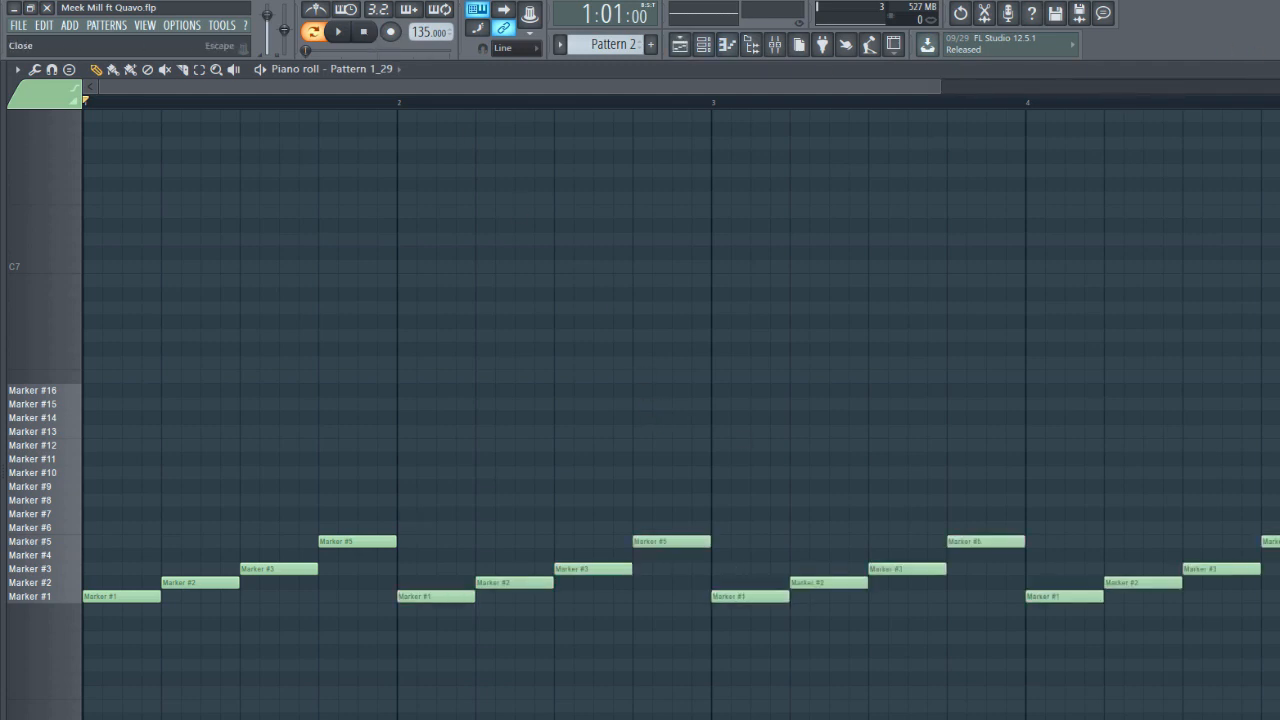
- Close the piano roll and play back the chopped Slicex pattern, stopping after listening
{"action": "key", "text": "F7"}
{"action": "left_click", "coordinate": [343, 31]}
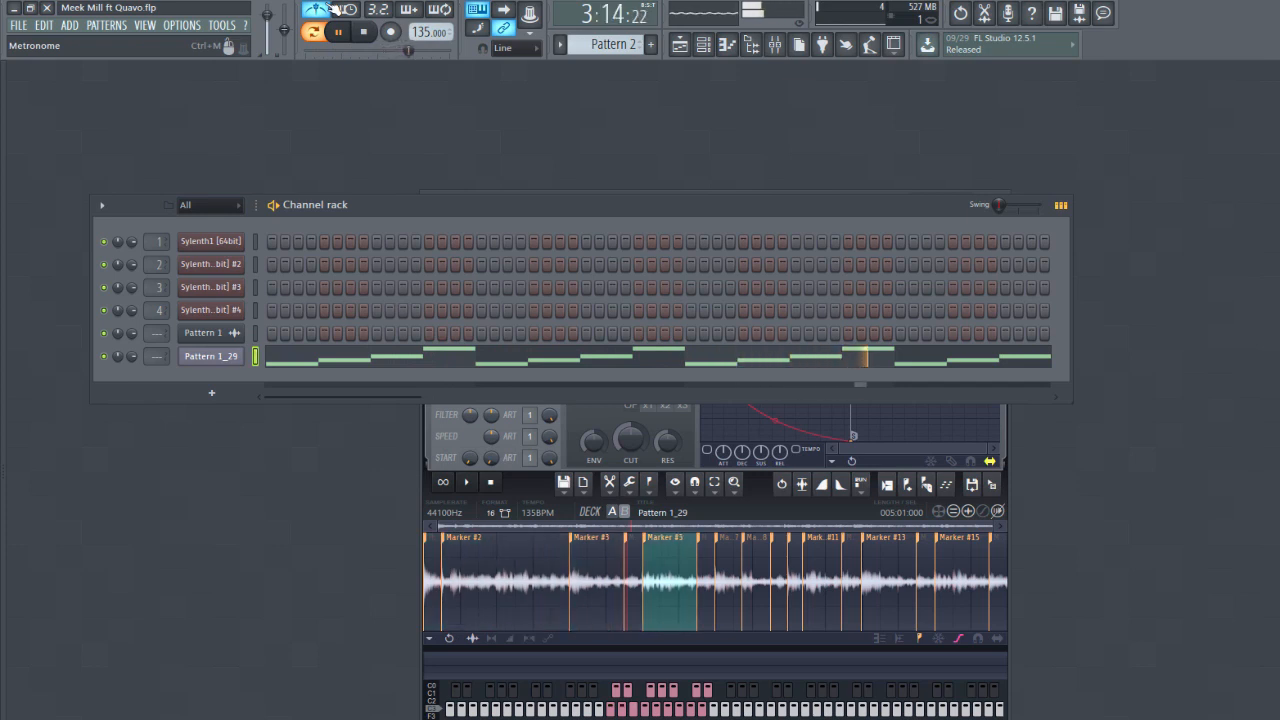
{"action": "left_click", "coordinate": [368, 32]}
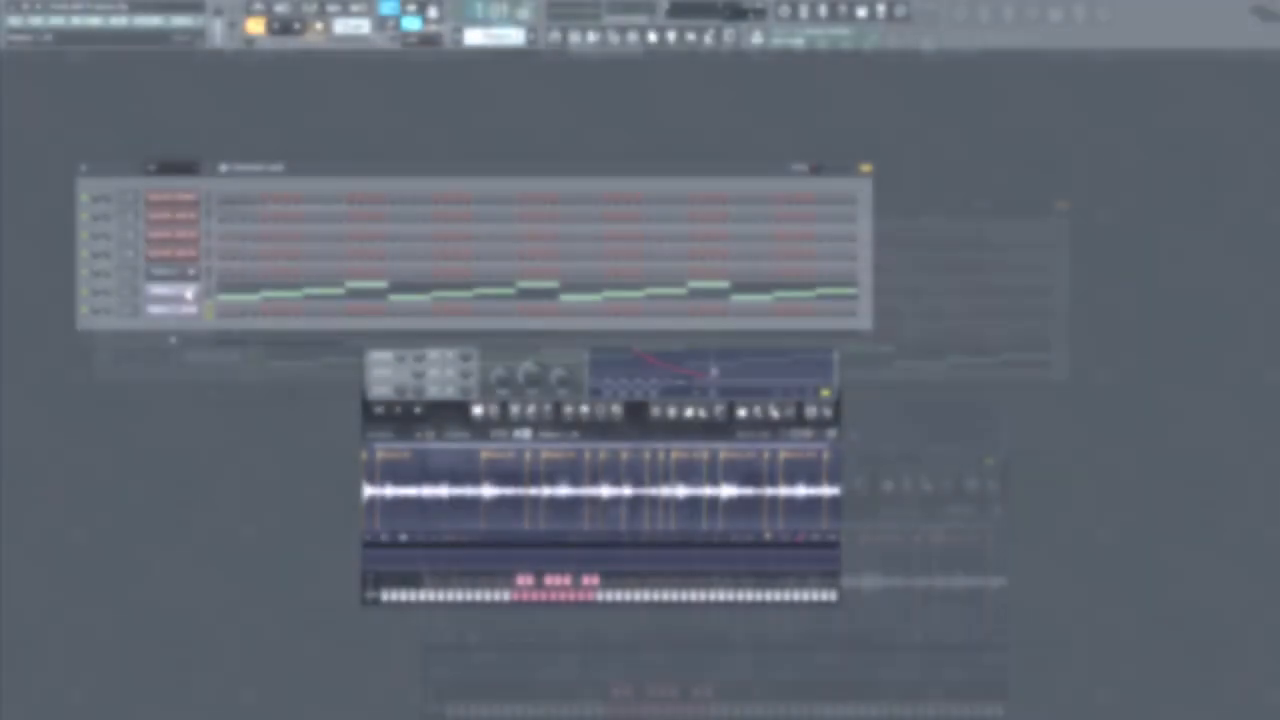
{"action": "right_click", "coordinate": [185, 291]}
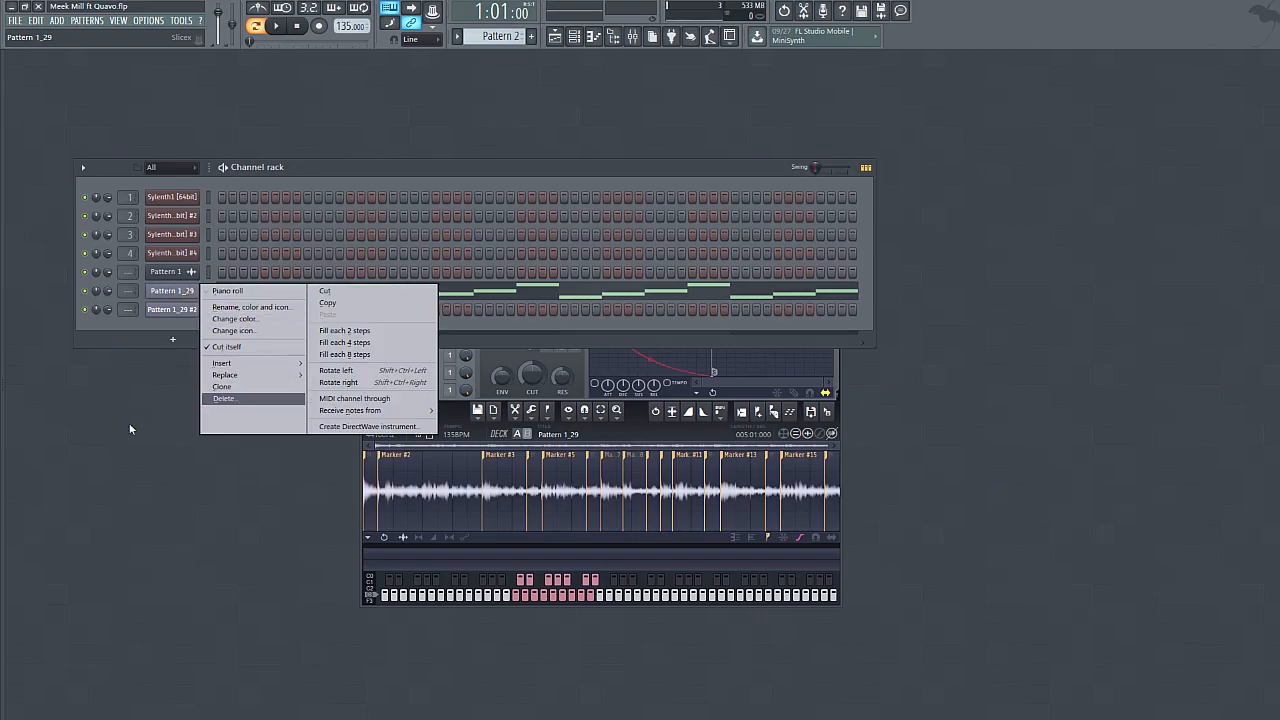
{"action": "key", "text": "Escape"}
{"action": "left_click", "coordinate": [172, 309]}
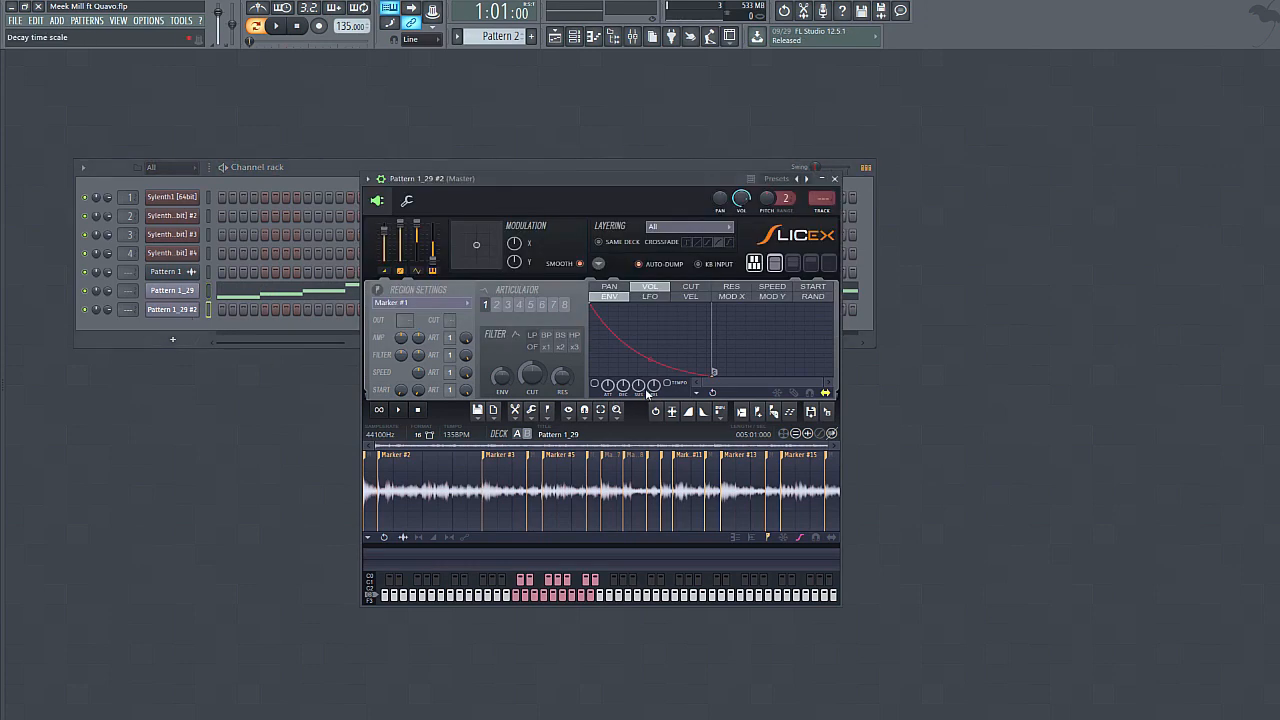
{"action": "left_click", "coordinate": [976, 502]}
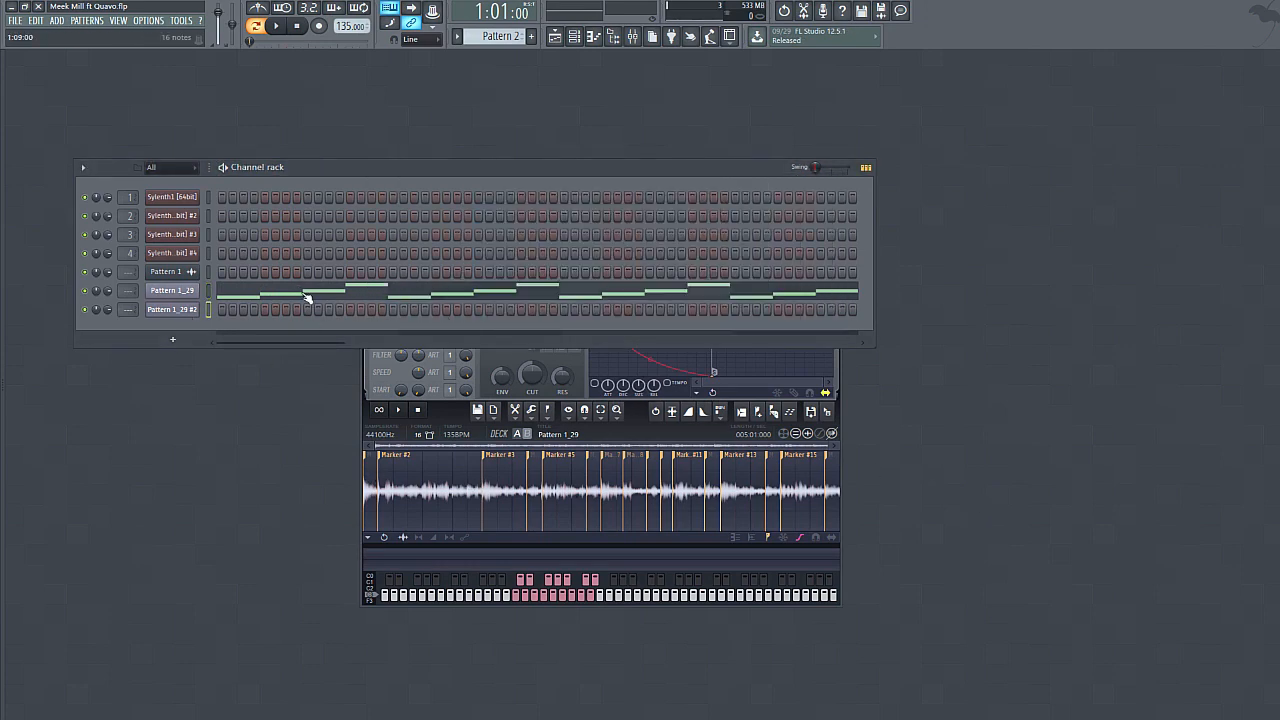
{"action": "left_click", "coordinate": [176, 309]}
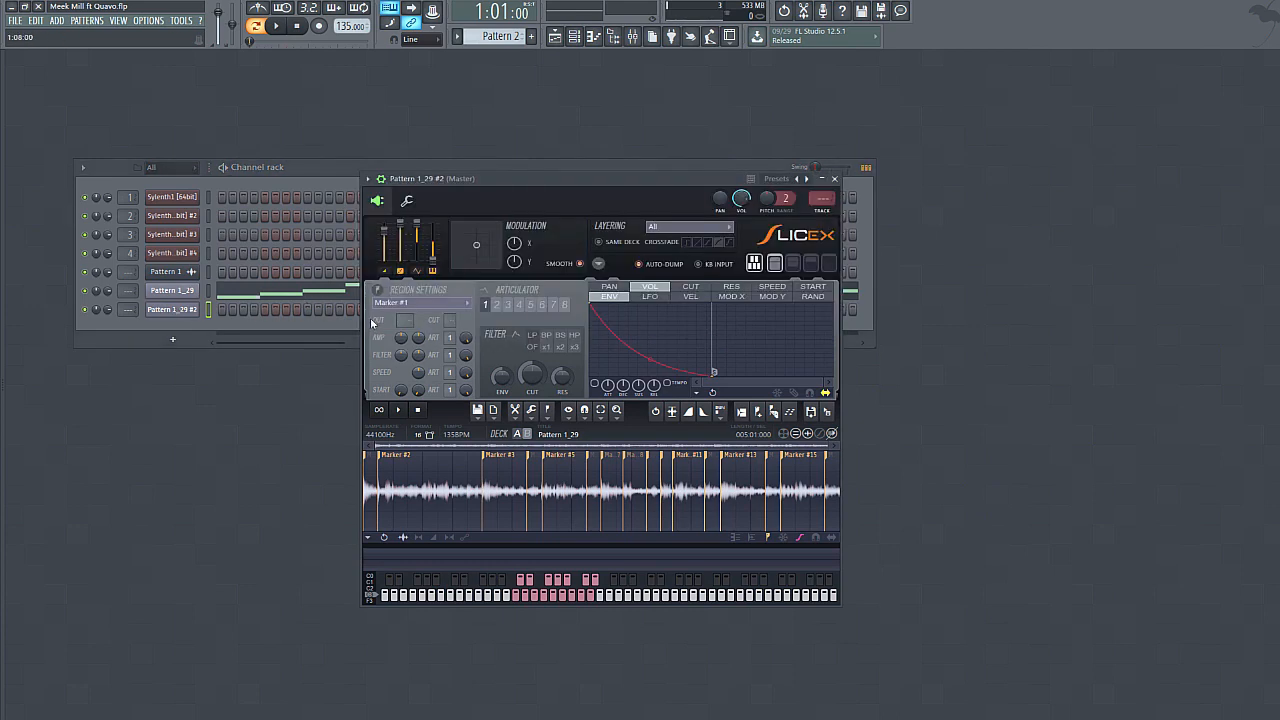
{"action": "left_click", "coordinate": [212, 292]}
{"action": "left_click", "coordinate": [200, 310]}
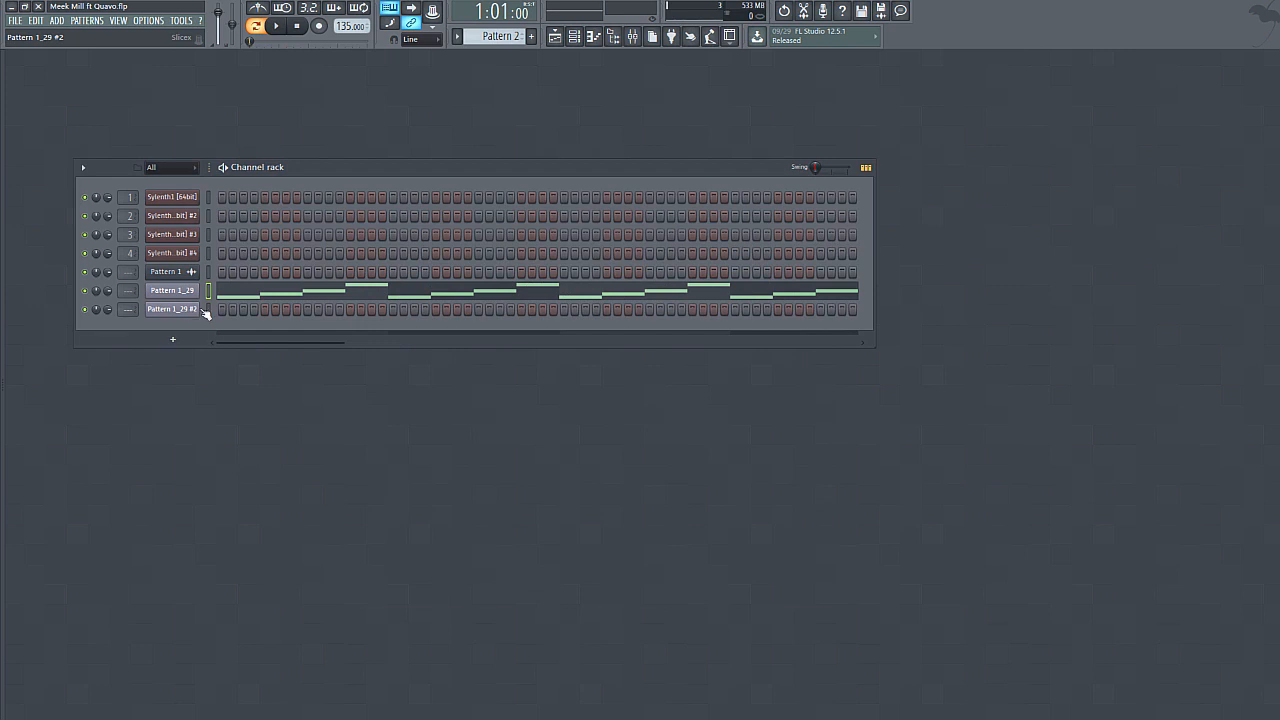
- Reset the master pitch of the duplicate Slicex channel Pattern 1_29 #2
{"action": "left_click", "coordinate": [204, 312]}
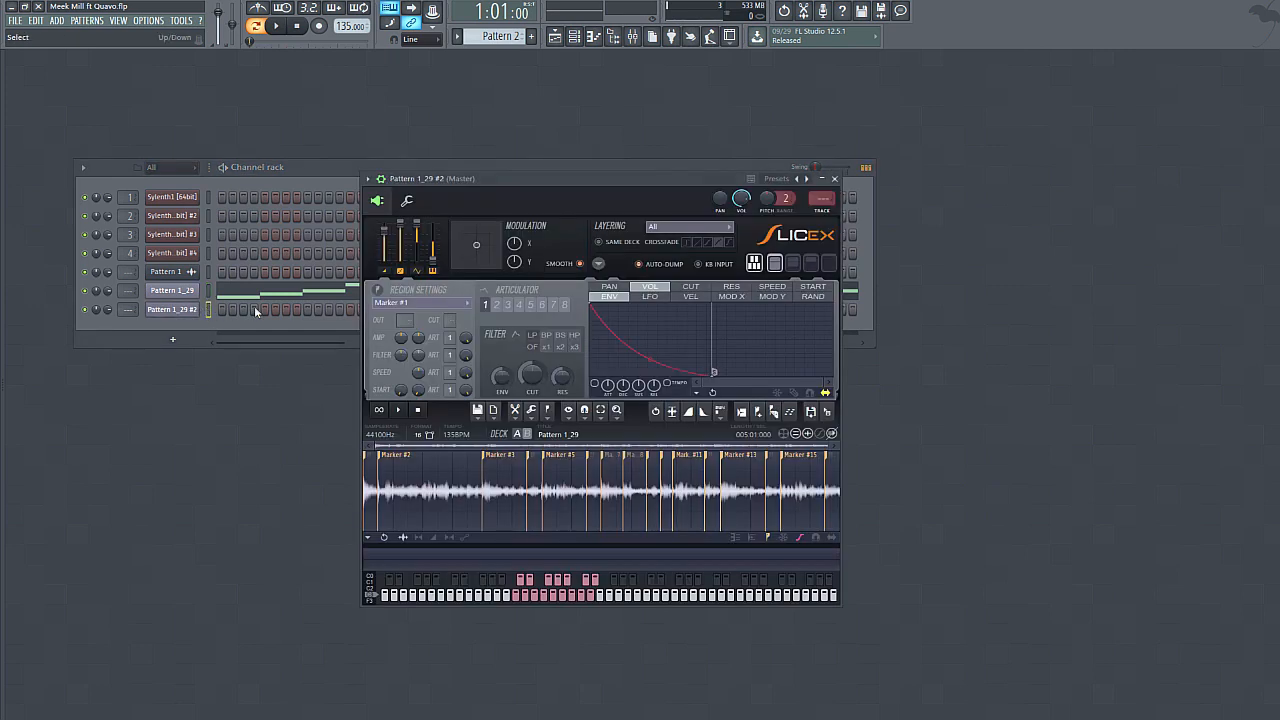
{"action": "right_click", "coordinate": [437, 268]}
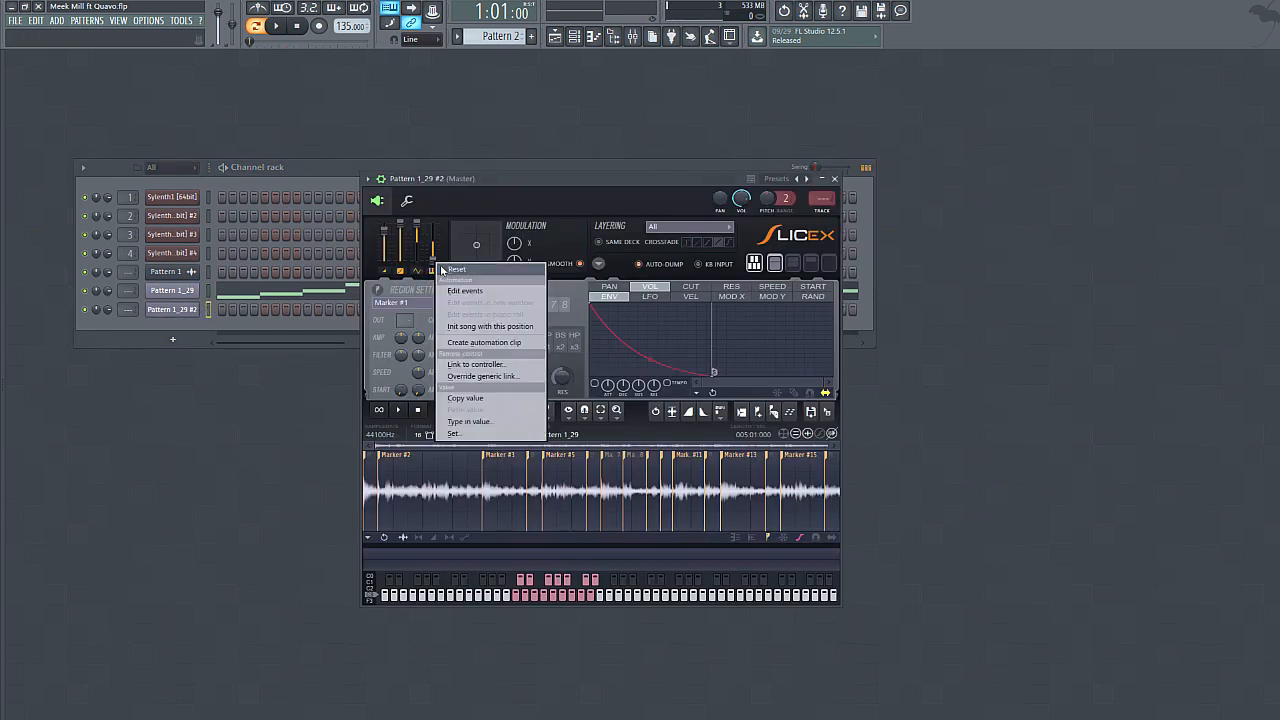
{"action": "left_click", "coordinate": [446, 247]}
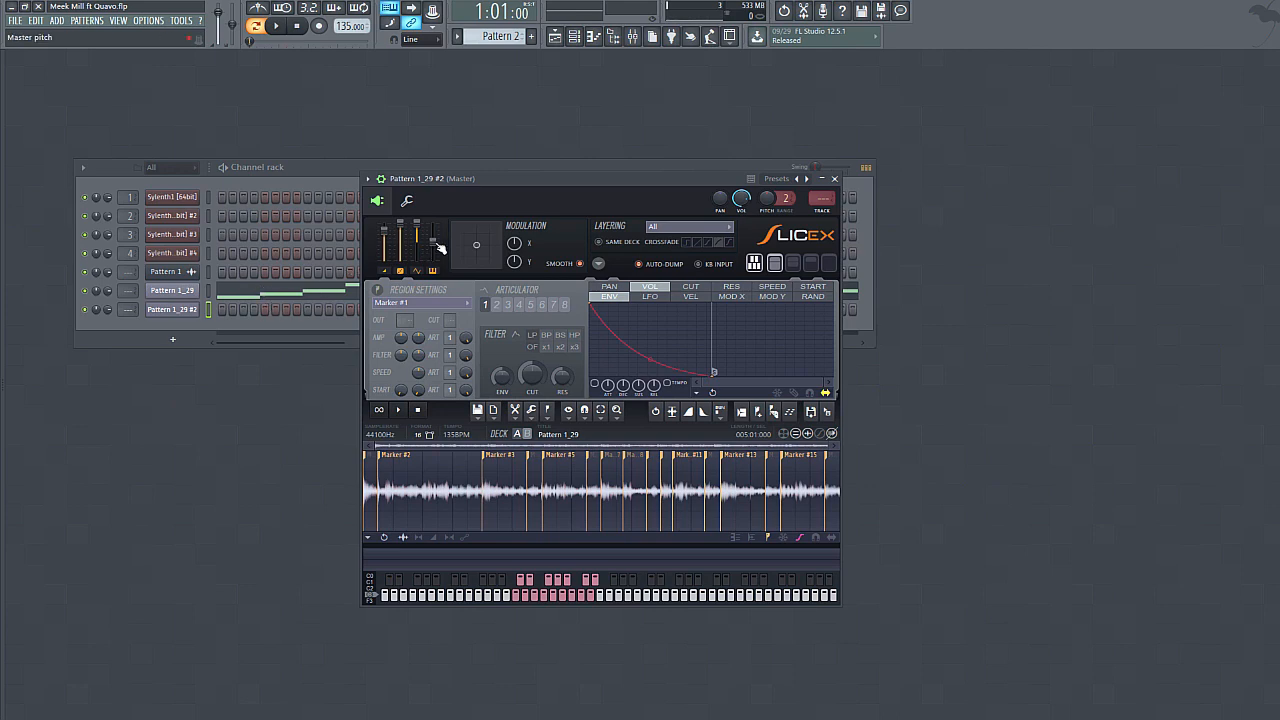
- In the piano roll of Pattern 1_29 #2, add two-step Marker #2 notes on beat 2 and Marker #5 notes on beat 4 of bars 2 and 4
{"action": "right_click", "coordinate": [190, 307]}
{"action": "left_click", "coordinate": [225, 311]}
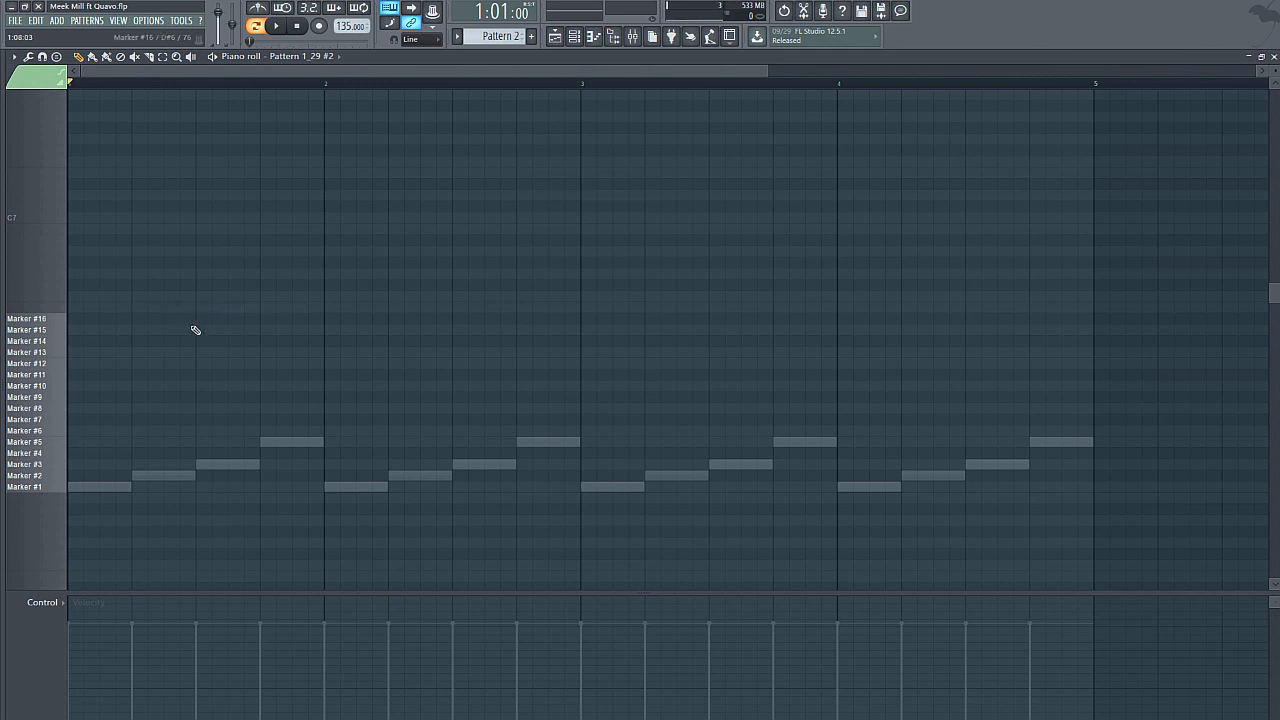
{"action": "left_click", "coordinate": [398, 480]}
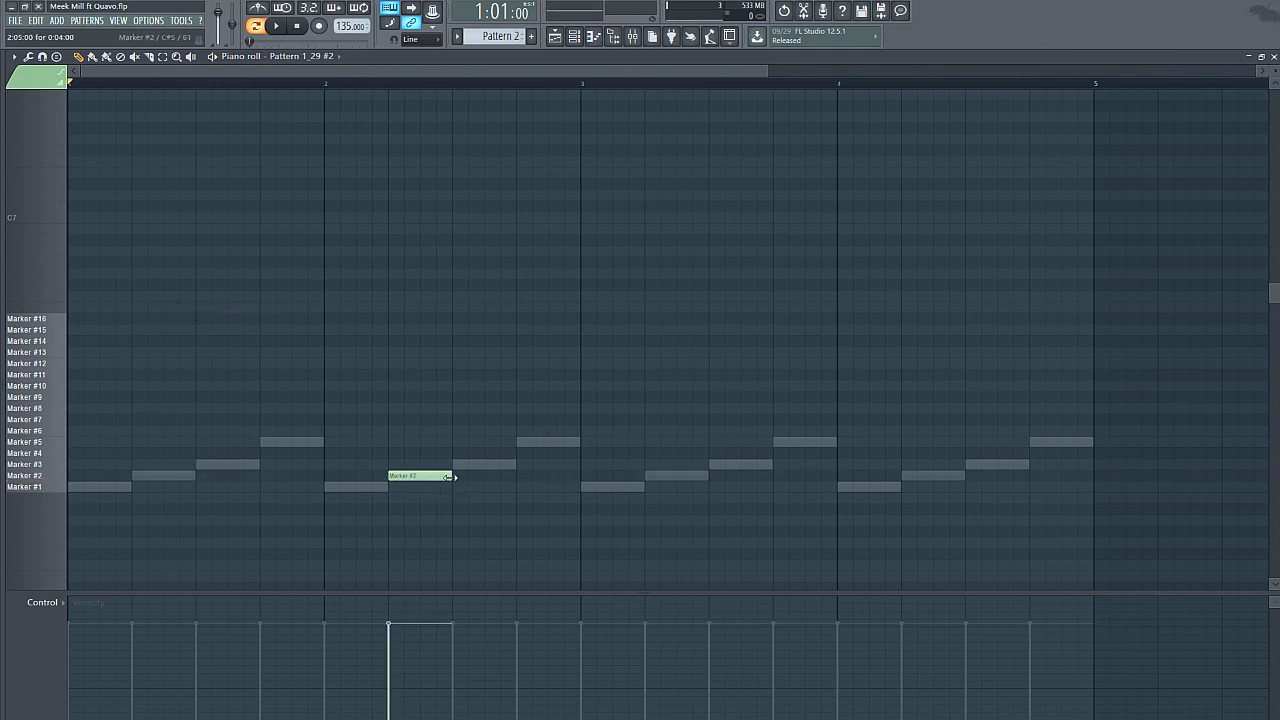
{"action": "left_click_drag", "start_coordinate": [448, 477], "coordinate": [406, 481]}
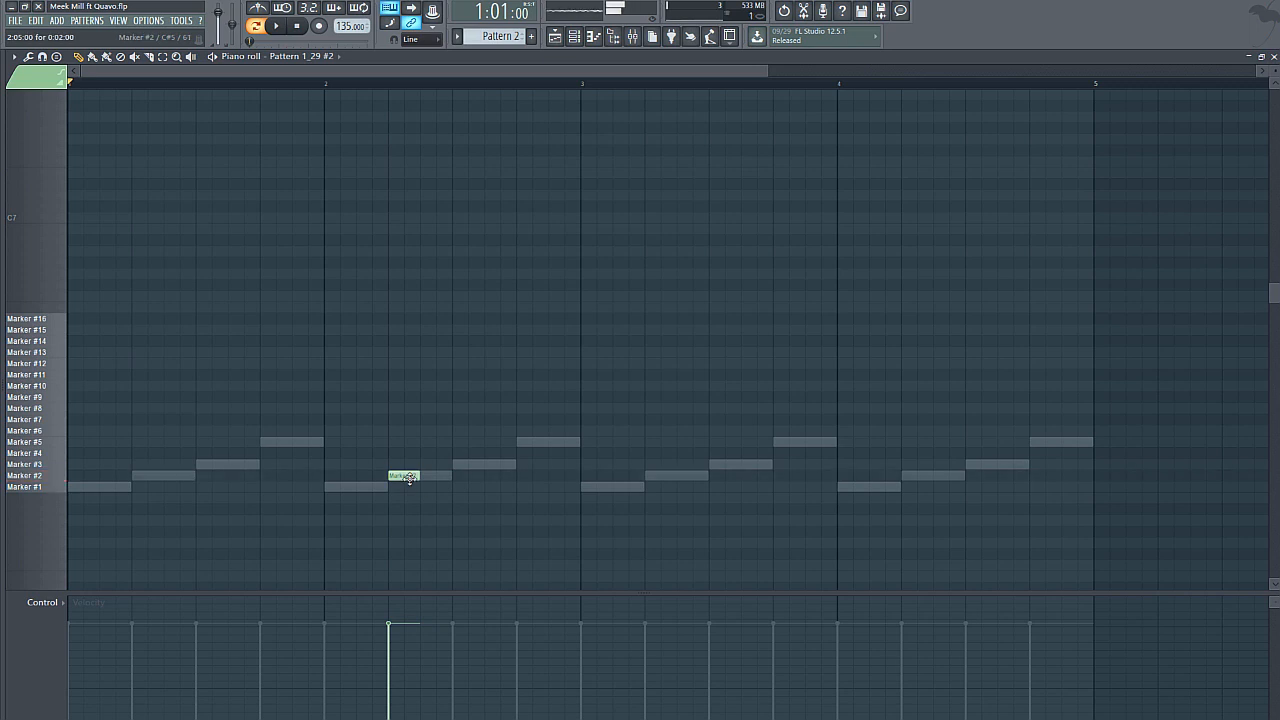
{"action": "left_click", "coordinate": [542, 449]}
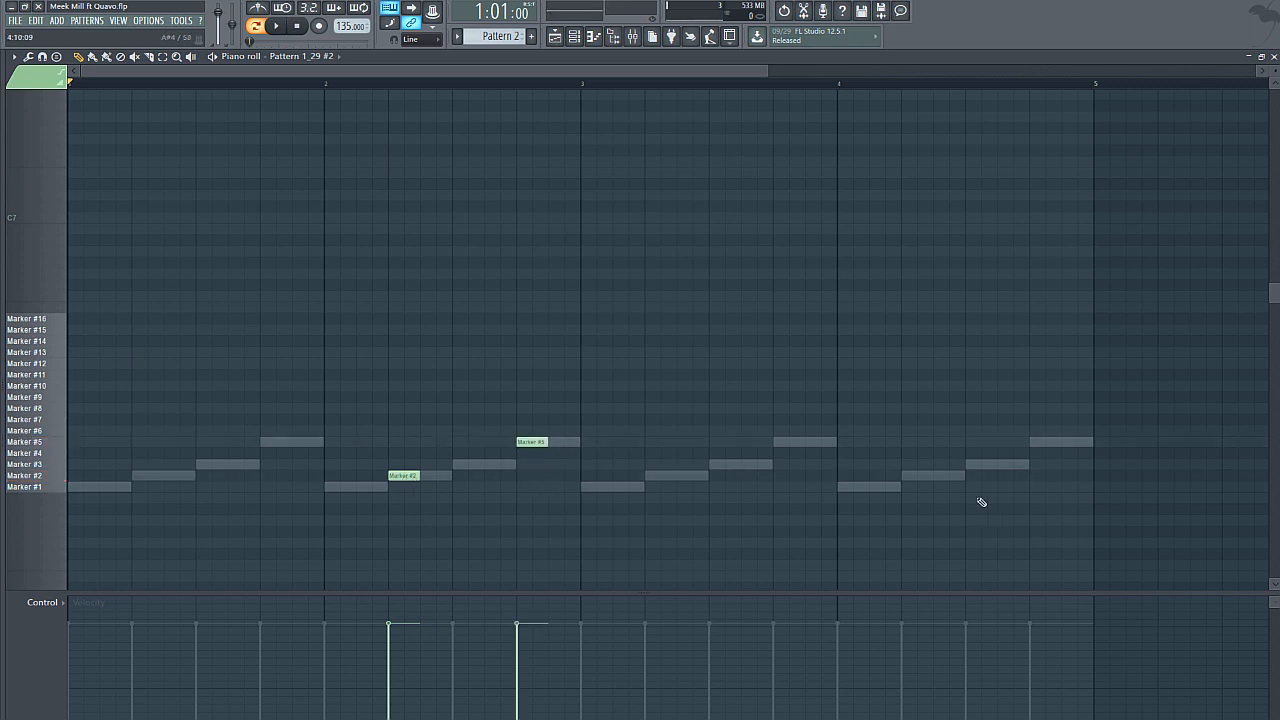
{"action": "left_click", "coordinate": [910, 477]}
{"action": "left_click", "coordinate": [1038, 442]}
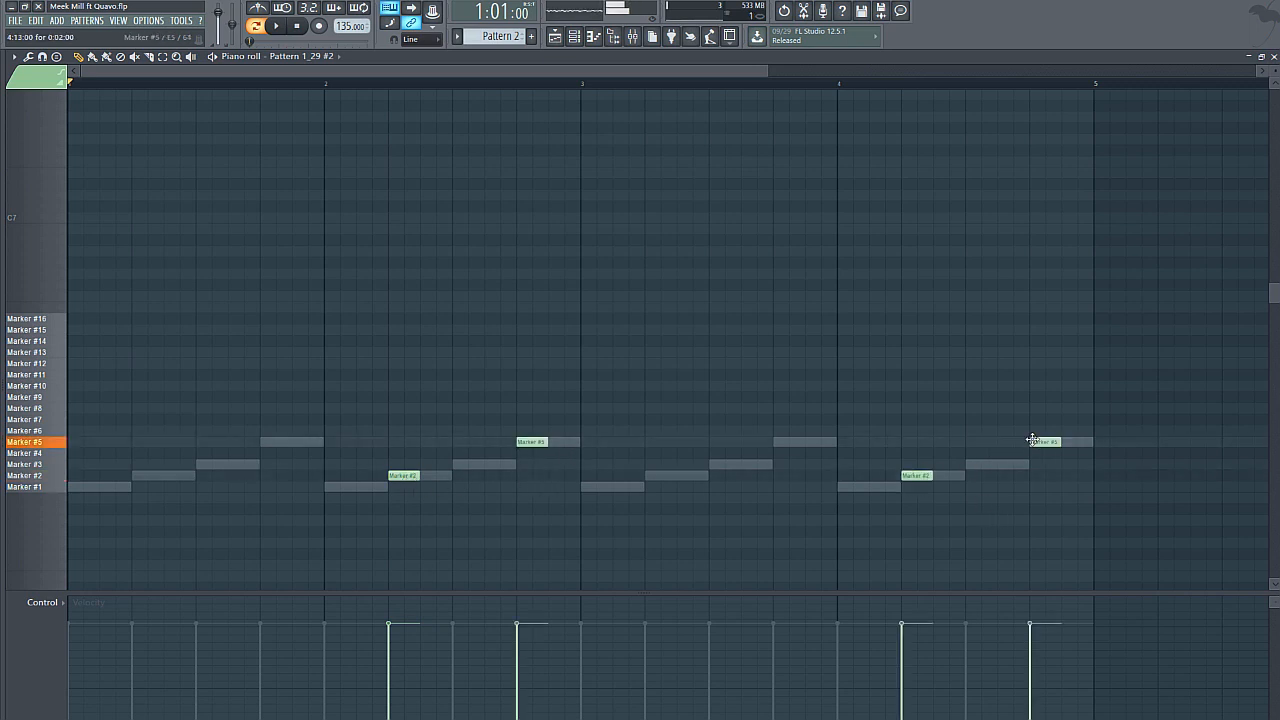
- Play the pattern to hear the added layer notes, stop it and close the piano roll
{"action": "left_click", "coordinate": [278, 30]}
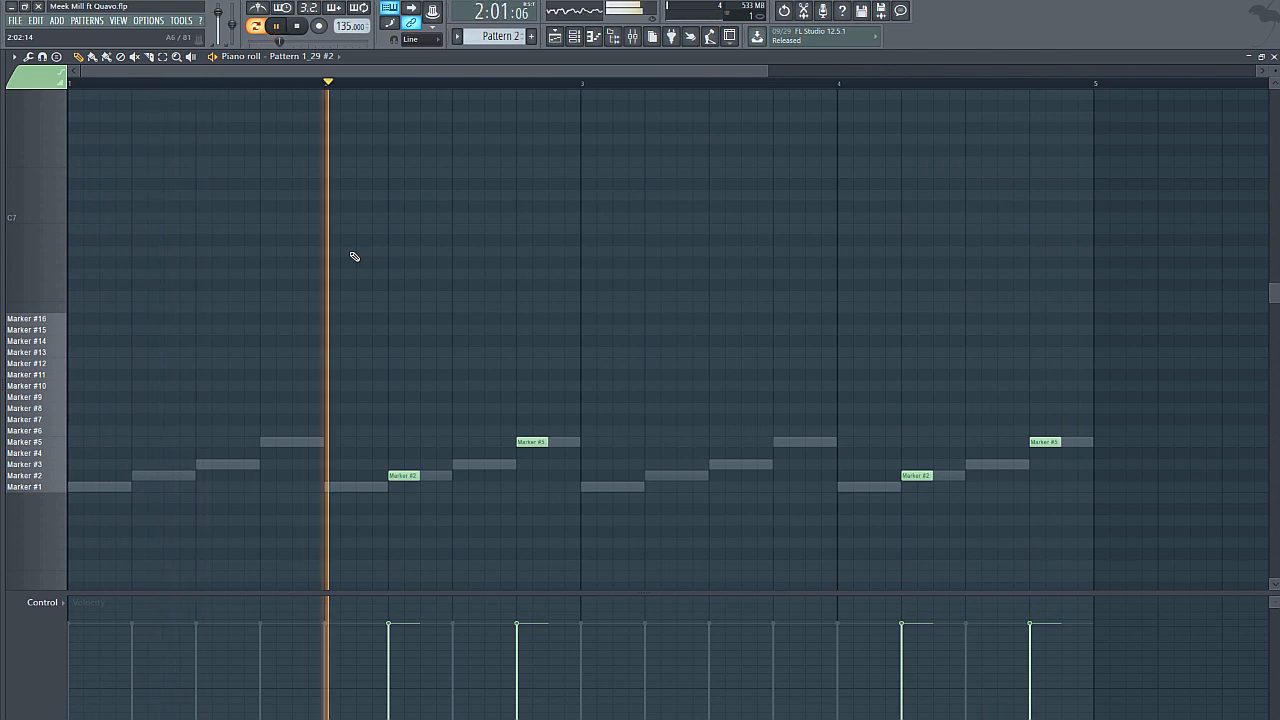
{"action": "key", "text": "space"}
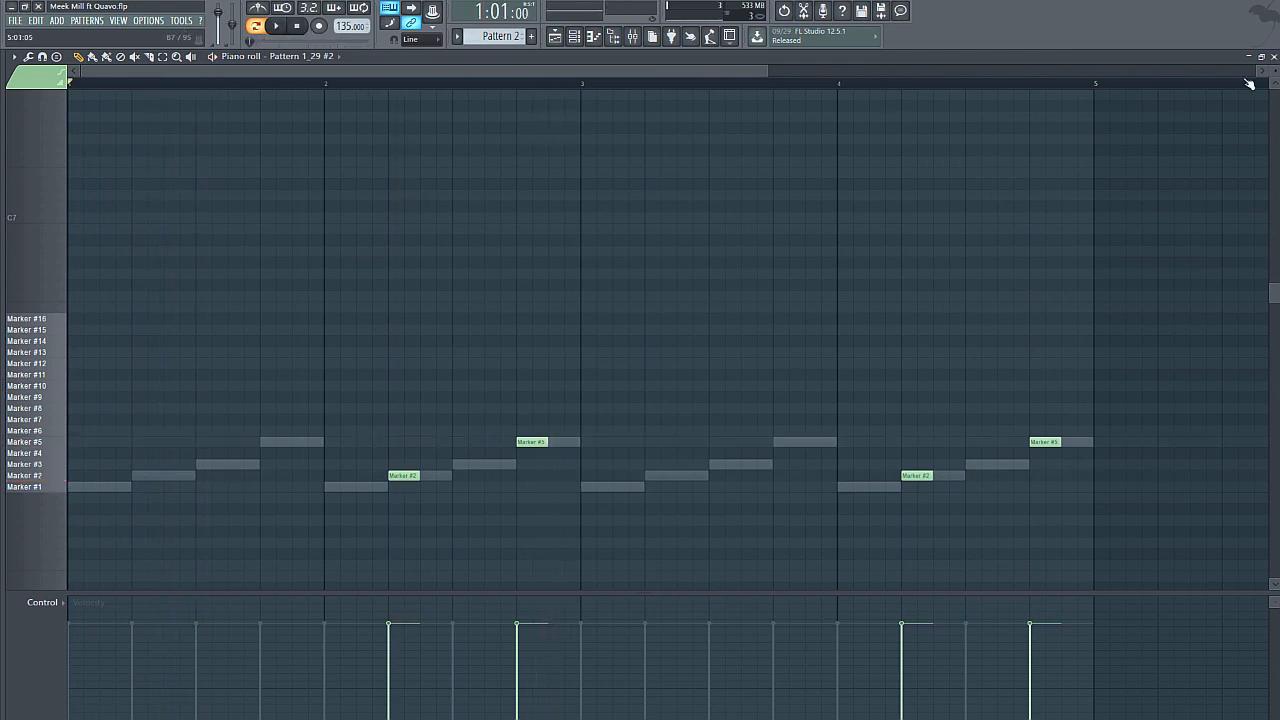
{"action": "left_click", "coordinate": [1274, 57]}
- Route the Pattern 1_29 Slicex channel to mixer track 7 and load Fruity Parametric EQ 2 in its first effect slot
{"action": "left_click", "coordinate": [172, 290]}
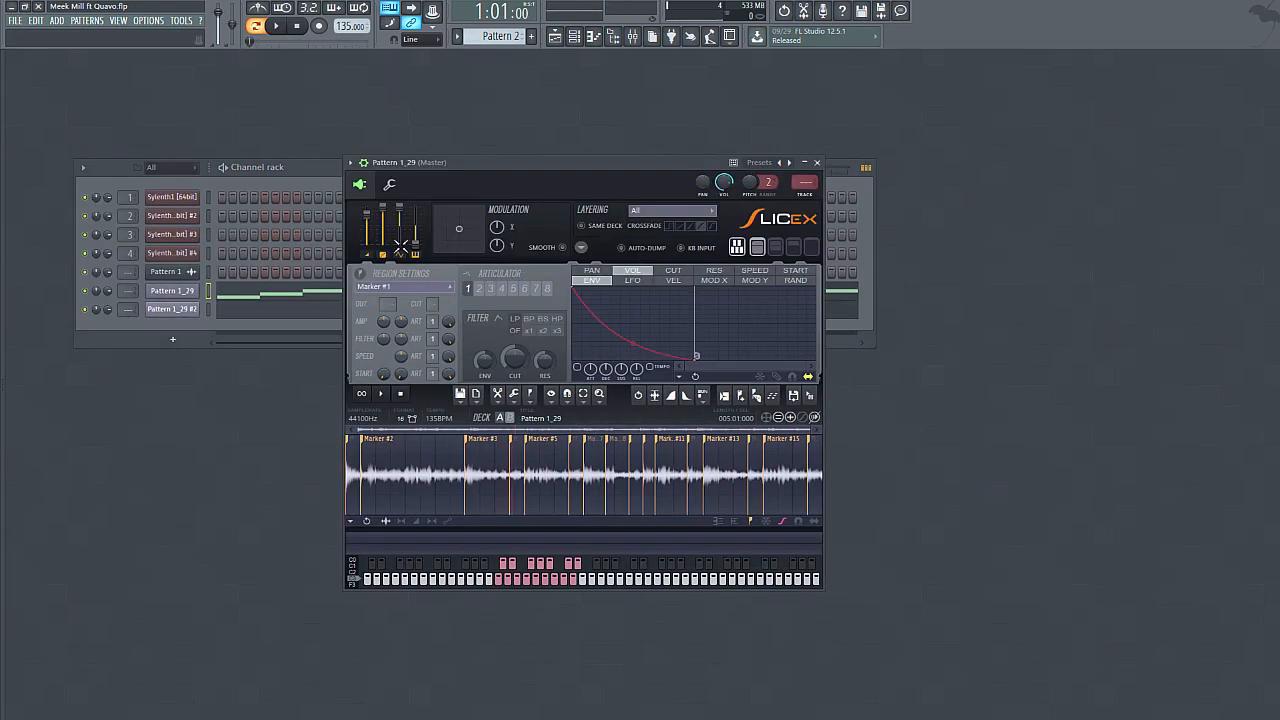
{"action": "key", "text": "ctrl+l"}
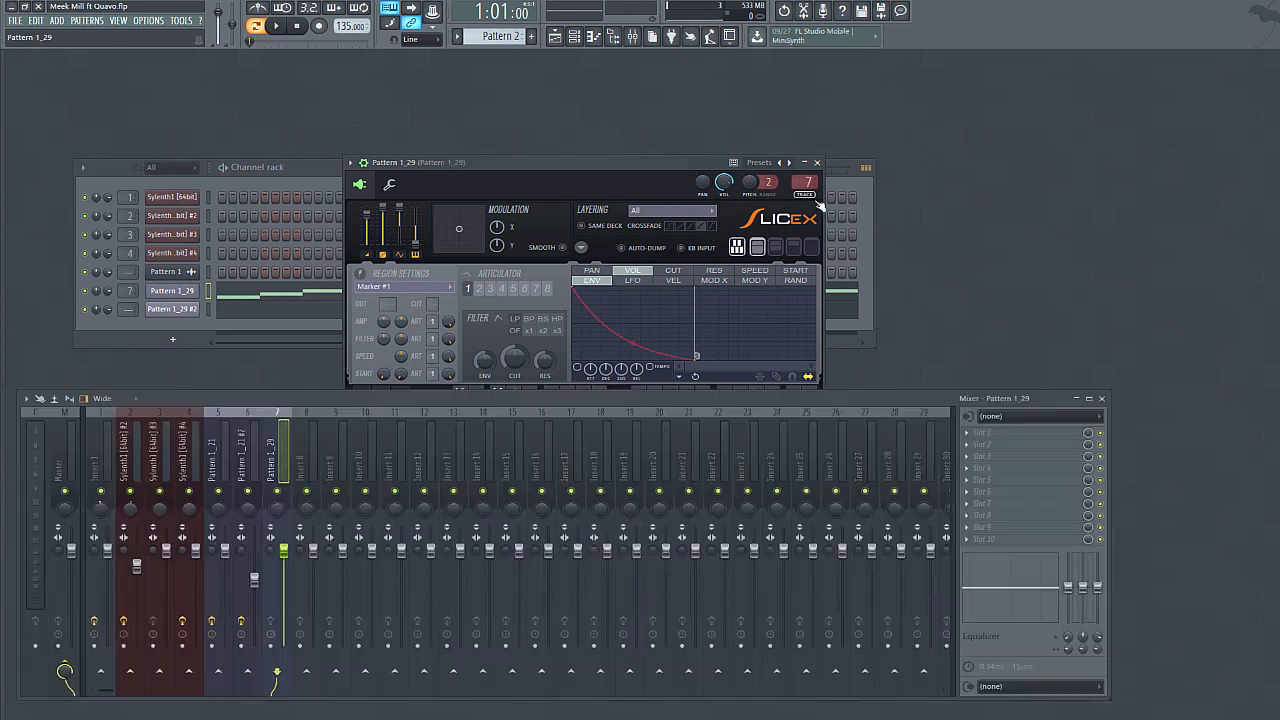
{"action": "left_click", "coordinate": [967, 418]}
{"action": "left_click", "coordinate": [795, 401]}
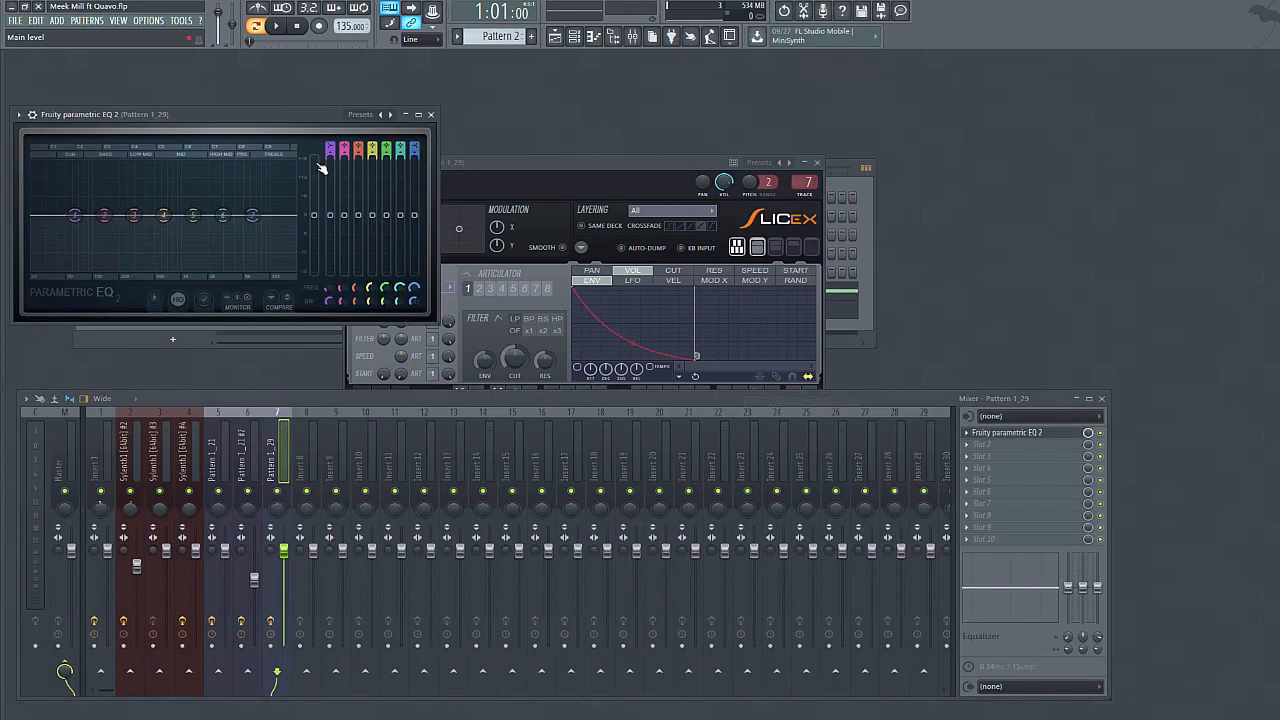
- Set EQ band 1 to a Gentle 8 high-pass and move its cutoff to 207 Hz
{"action": "mouse_move", "coordinate": [330, 147]}
{"action": "left_mouse_down"}
{"action": "mouse_move", "coordinate": [330, 182]}
{"action": "mouse_move", "coordinate": [330, 130]}
{"action": "left_mouse_up"}
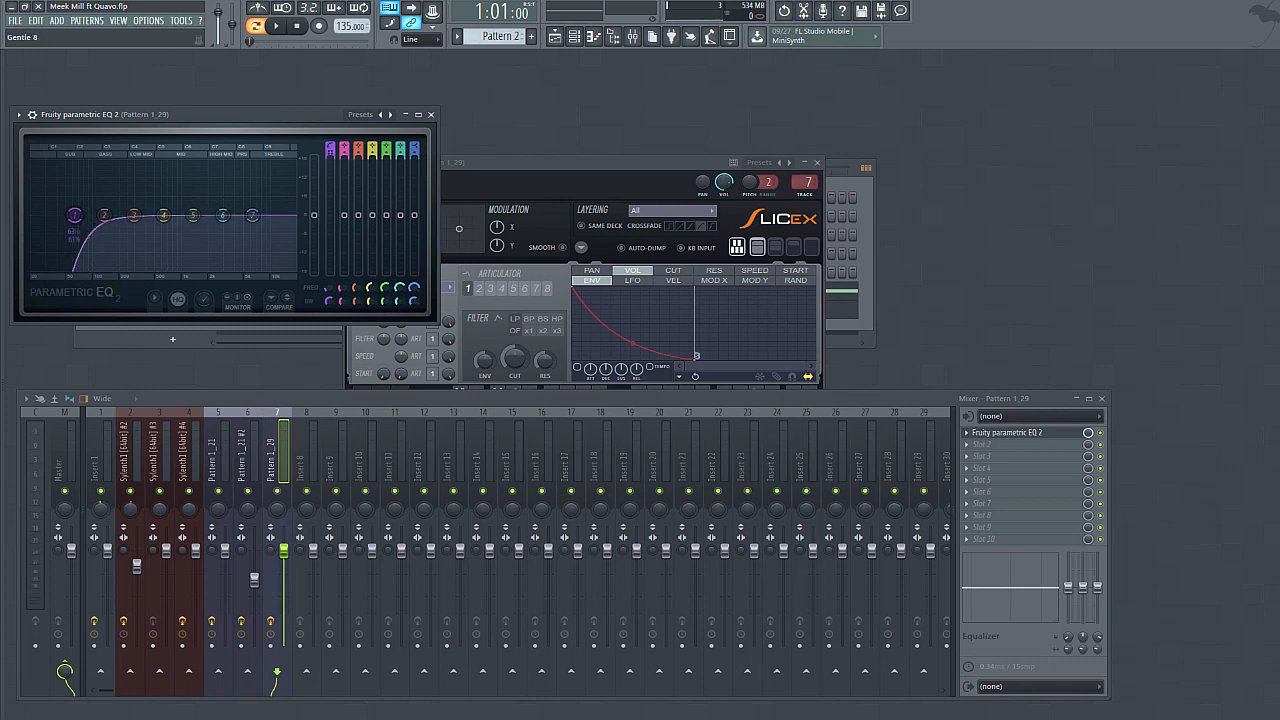
{"action": "left_click_drag", "start_coordinate": [74, 215], "coordinate": [124, 228]}
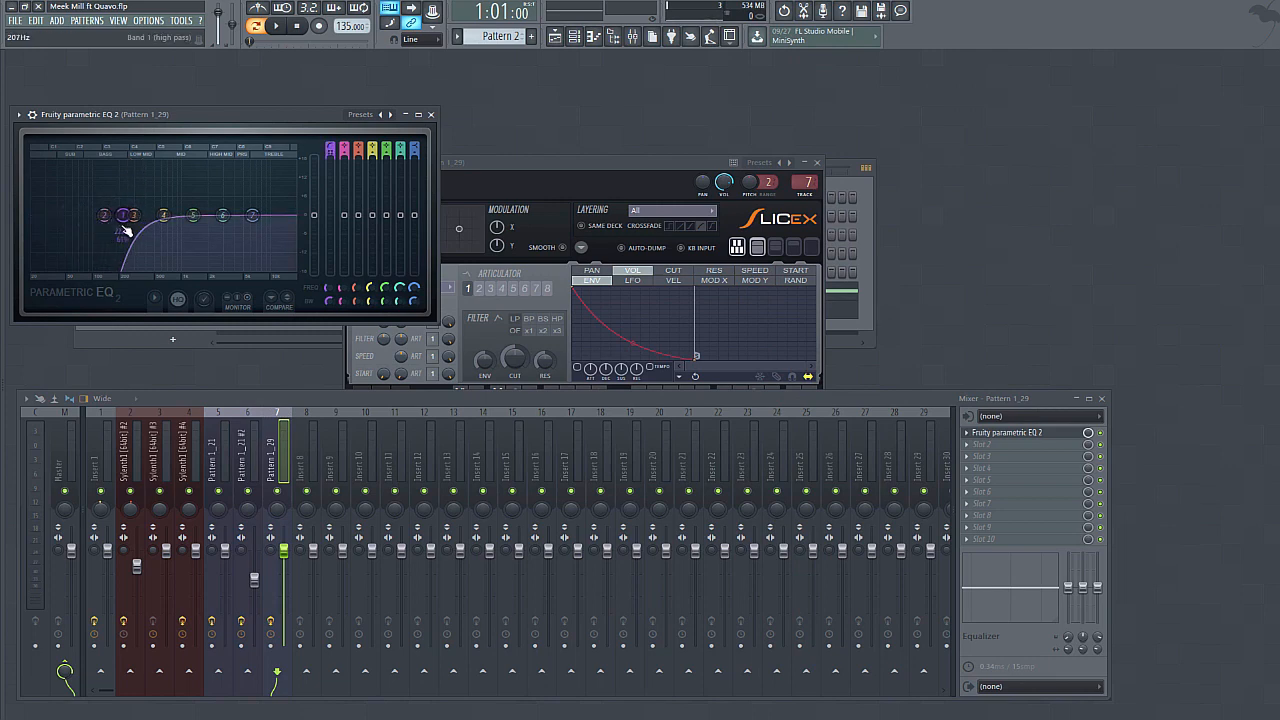
- Lower the EQ's high-pass cutoff slightly while listening to the pattern, and stop playback
{"action": "key", "text": "F6"}
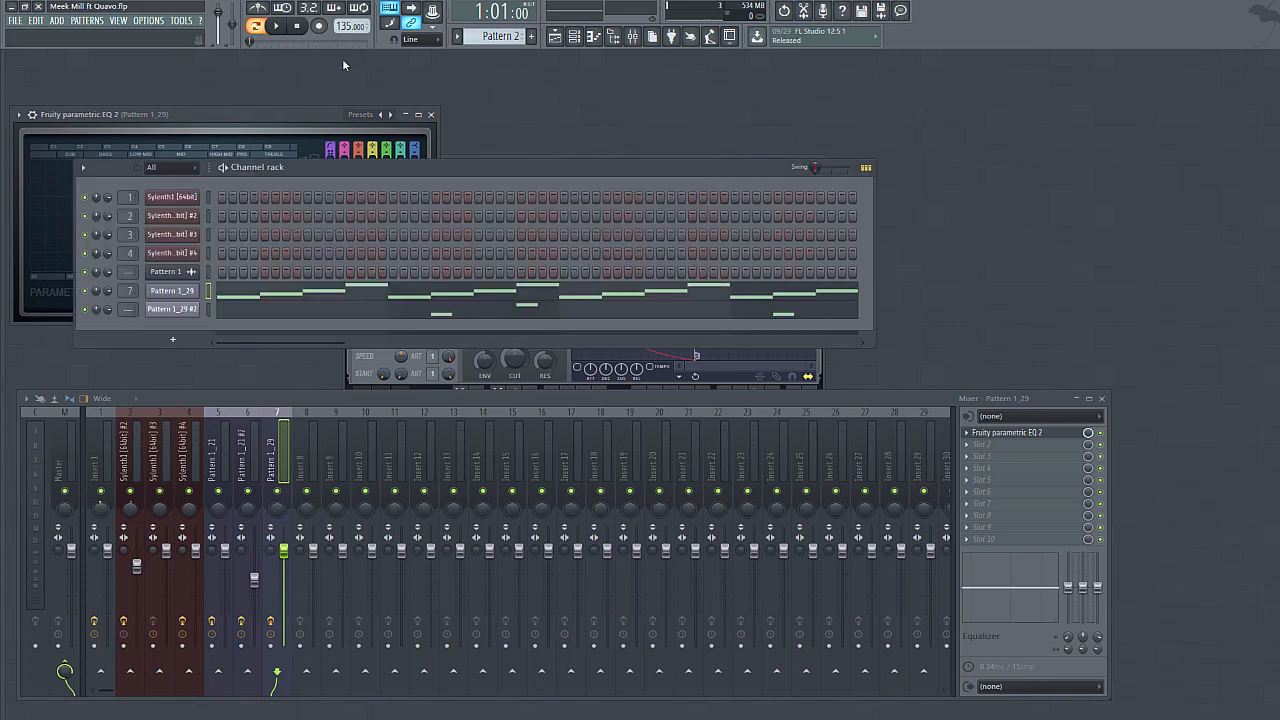
{"action": "left_click", "coordinate": [279, 28]}
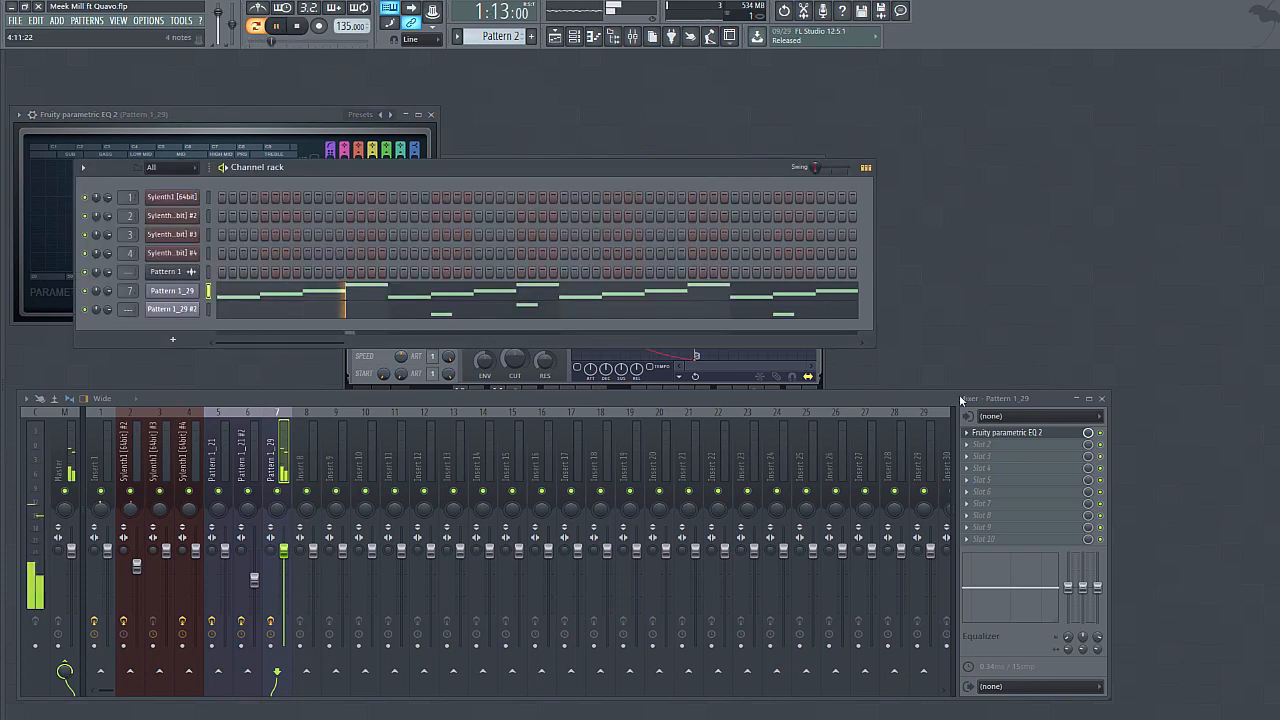
{"action": "left_click", "coordinate": [1004, 434]}
{"action": "left_click", "coordinate": [1004, 434]}
{"action": "mouse_move", "coordinate": [128, 216]}
{"action": "left_mouse_down"}
{"action": "mouse_move", "coordinate": [148, 215]}
{"action": "mouse_move", "coordinate": [120, 215]}
{"action": "left_mouse_up"}
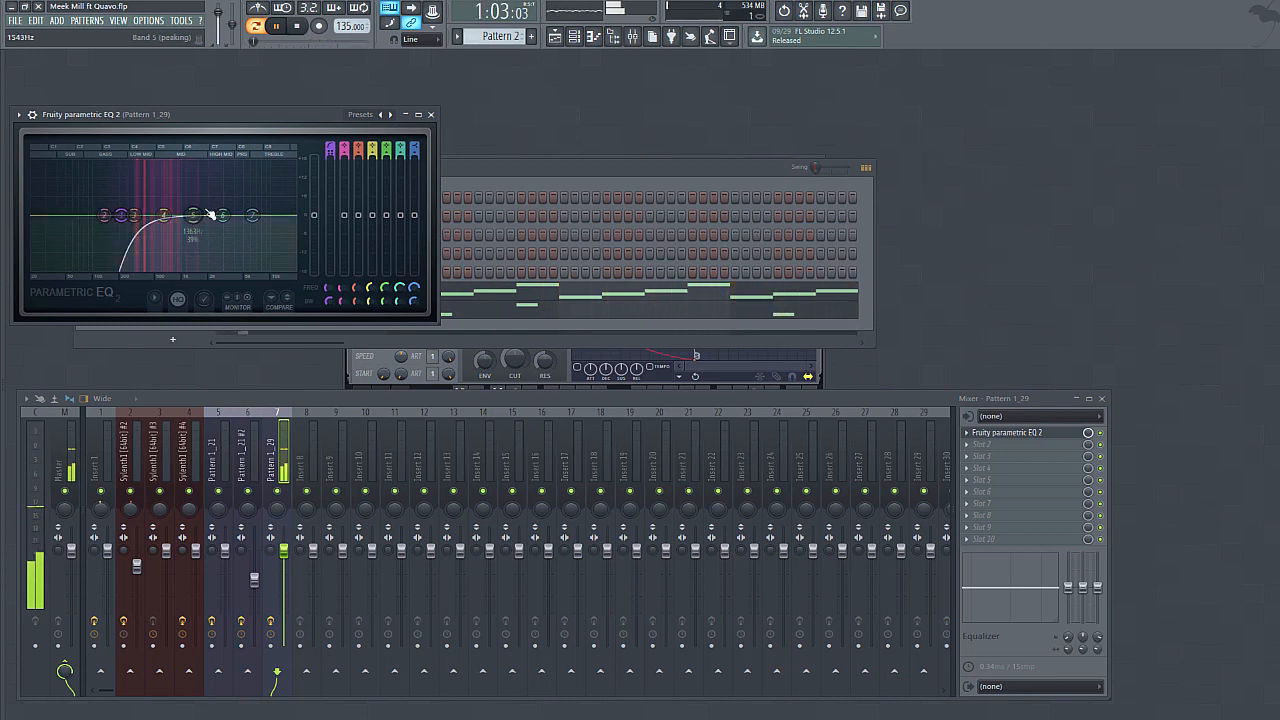
{"action": "left_click", "coordinate": [299, 26]}
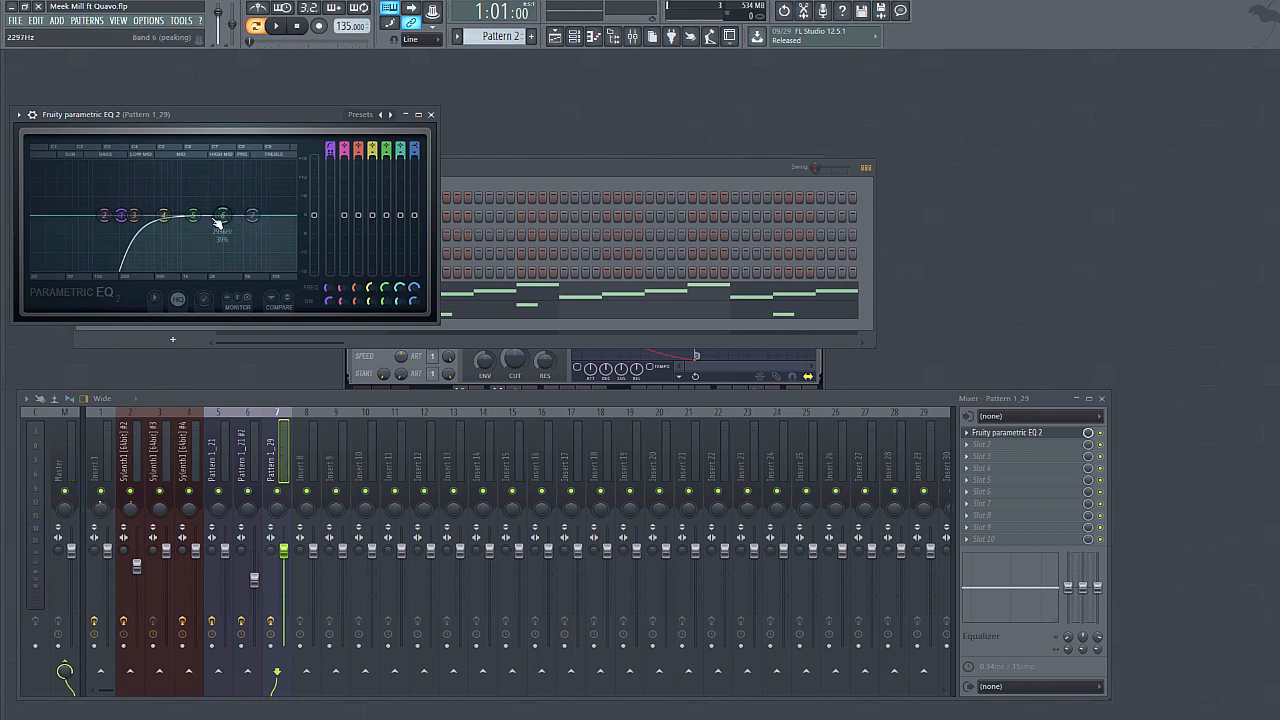
- Boost EQ band 6 by about 2.6 dB at 1495 Hz, then play the pattern and stop it
{"action": "left_click_drag", "start_coordinate": [223, 215], "coordinate": [196, 208]}
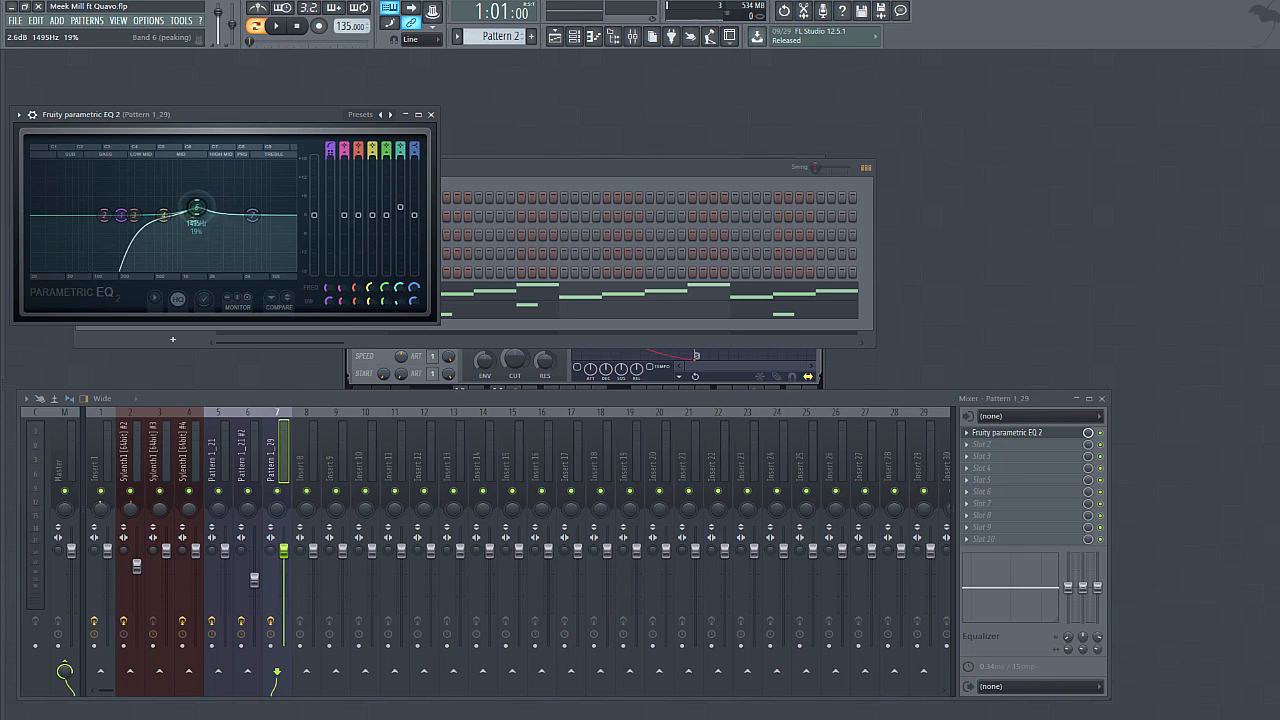
{"action": "left_click", "coordinate": [280, 27]}
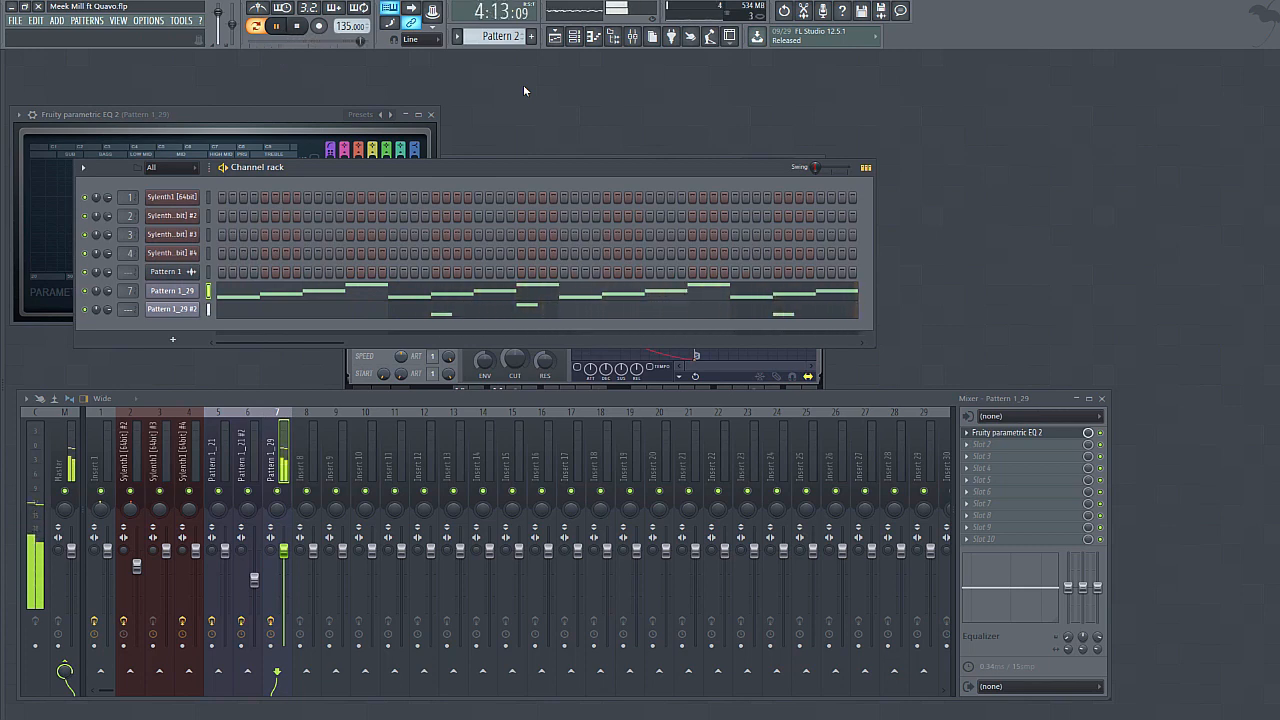
{"action": "left_click", "coordinate": [297, 26]}
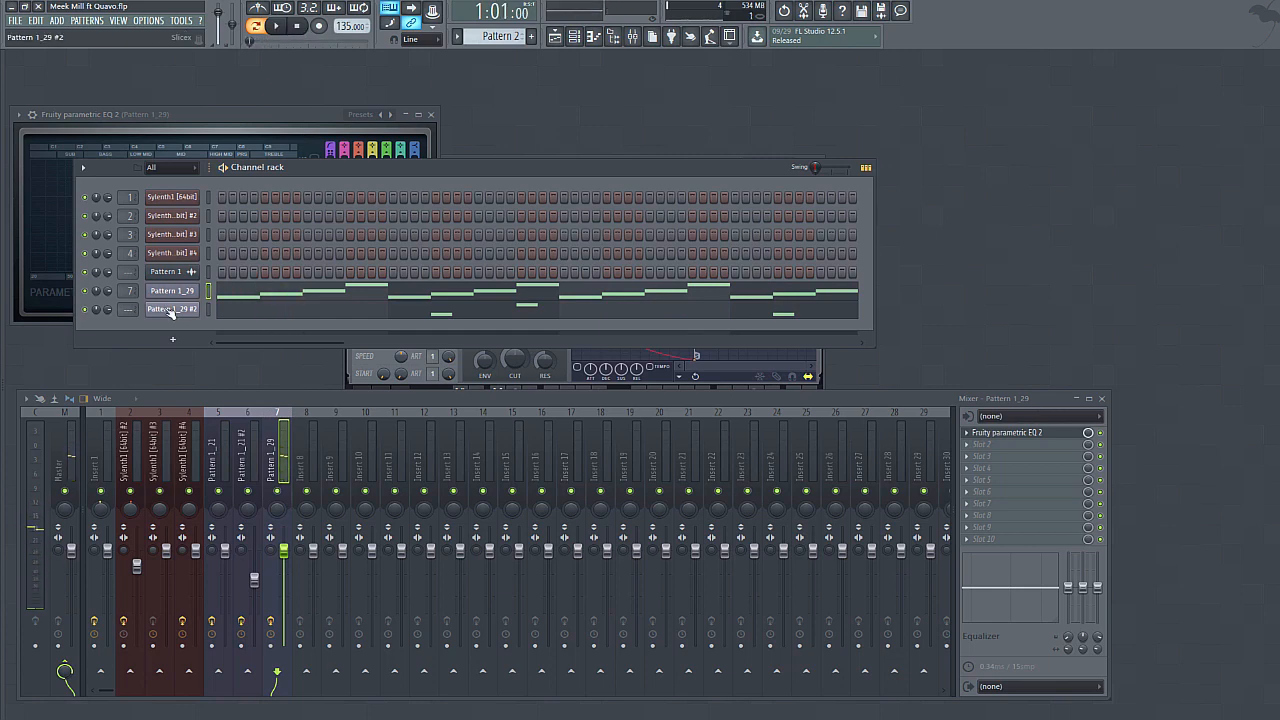
- Route the Pattern 1_29 #2 channel to mixer track 8 and load Fruity Parametric EQ 2 with a raised band 1 high-pass cutoff
{"action": "left_click", "coordinate": [172, 309]}
{"action": "key", "text": "ctrl+l"}
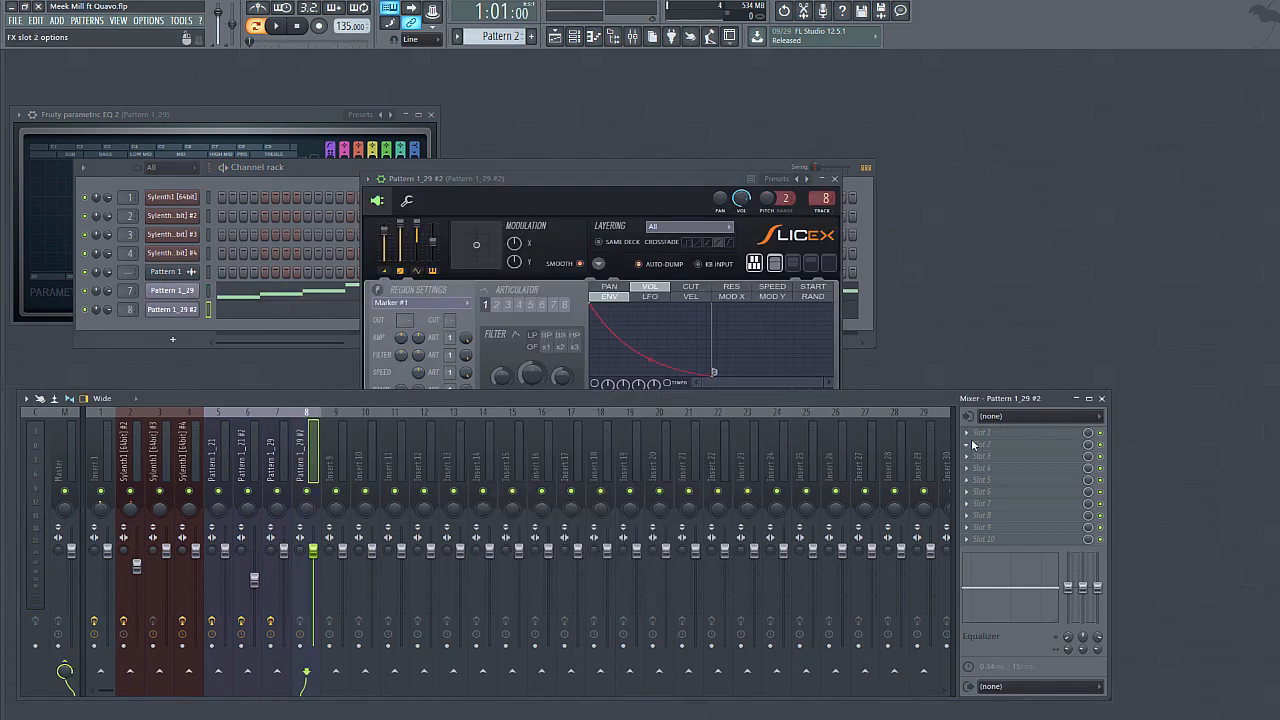
{"action": "left_click", "coordinate": [967, 433]}
{"action": "left_click", "coordinate": [789, 401]}
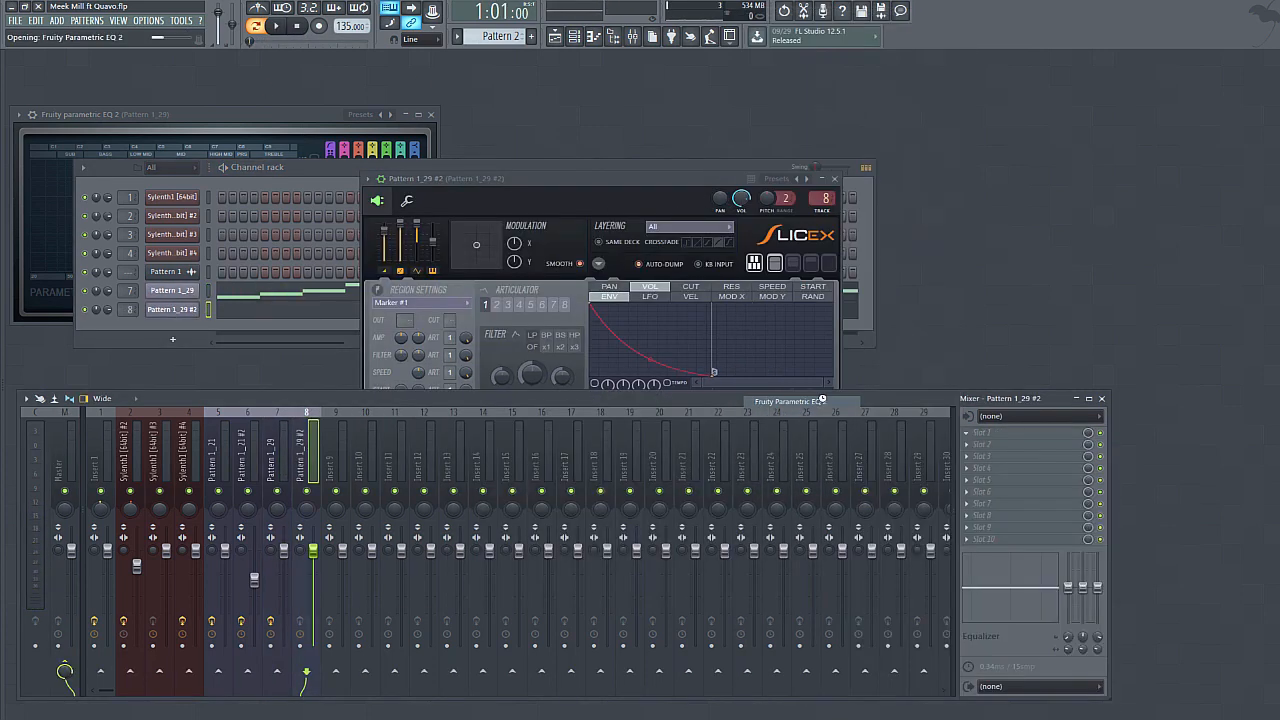
{"action": "left_click_drag", "start_coordinate": [109, 247], "coordinate": [157, 247]}
- Load Fruity Delay 2 in the second effect slot of mixer track 8 and set its delay time to a preset value
{"action": "left_click", "coordinate": [975, 444]}
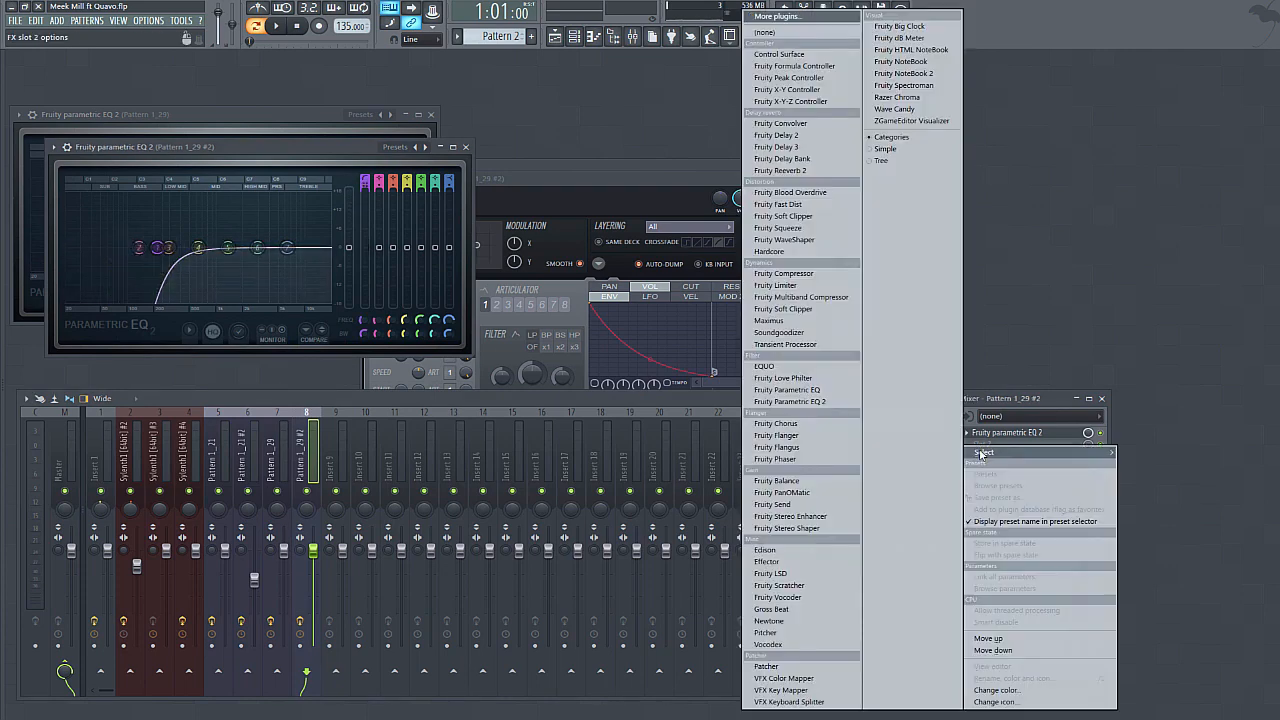
{"action": "left_click", "coordinate": [805, 155]}
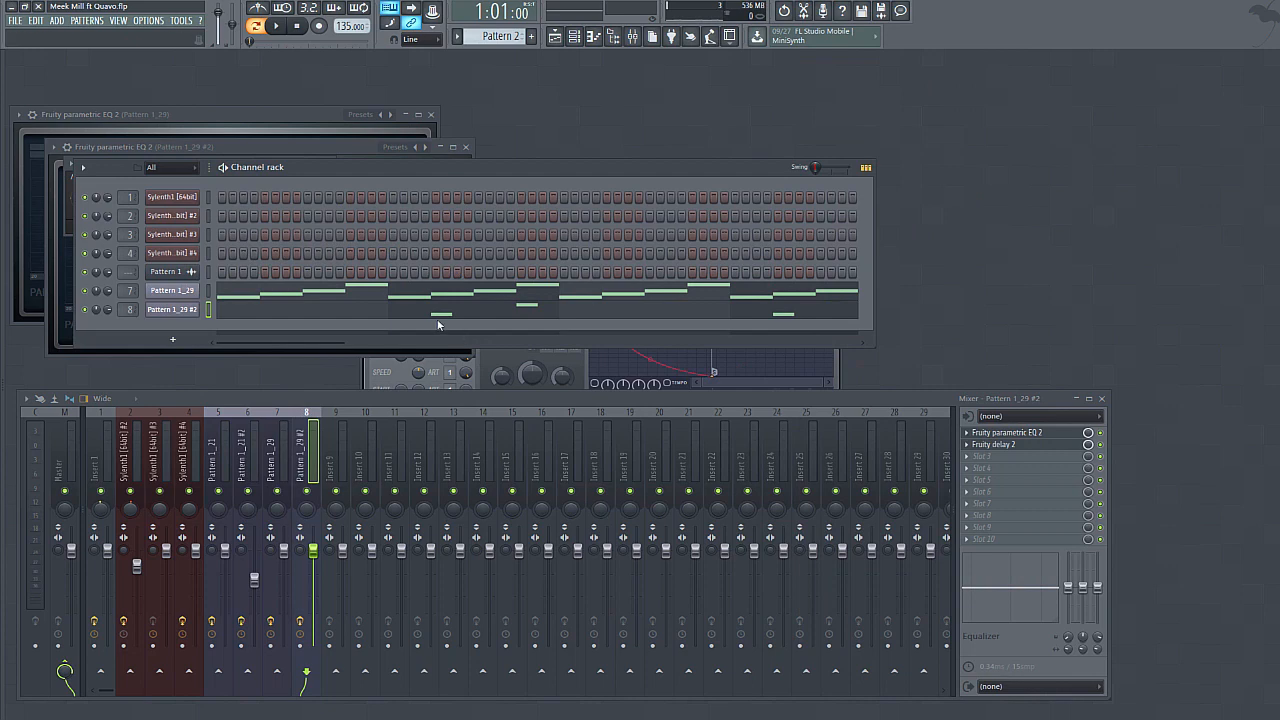
{"action": "left_click", "coordinate": [172, 309]}
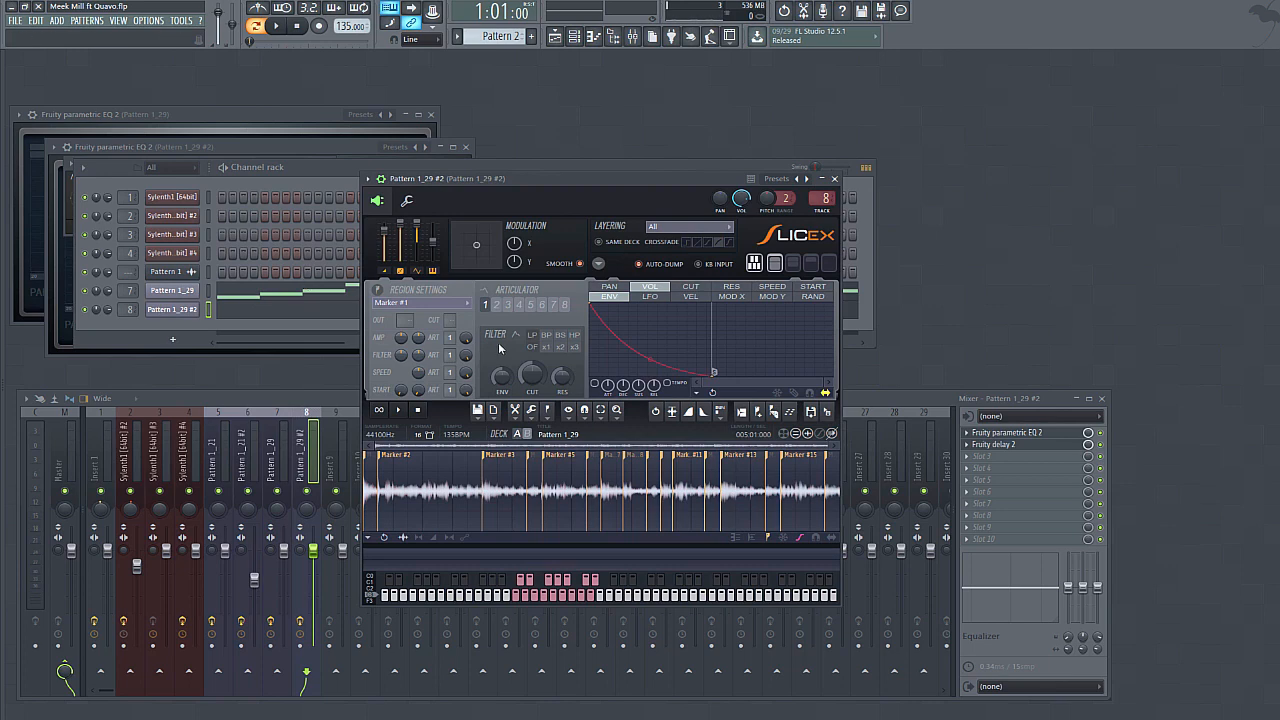
{"action": "left_click", "coordinate": [1008, 432]}
{"action": "left_click", "coordinate": [1008, 444]}
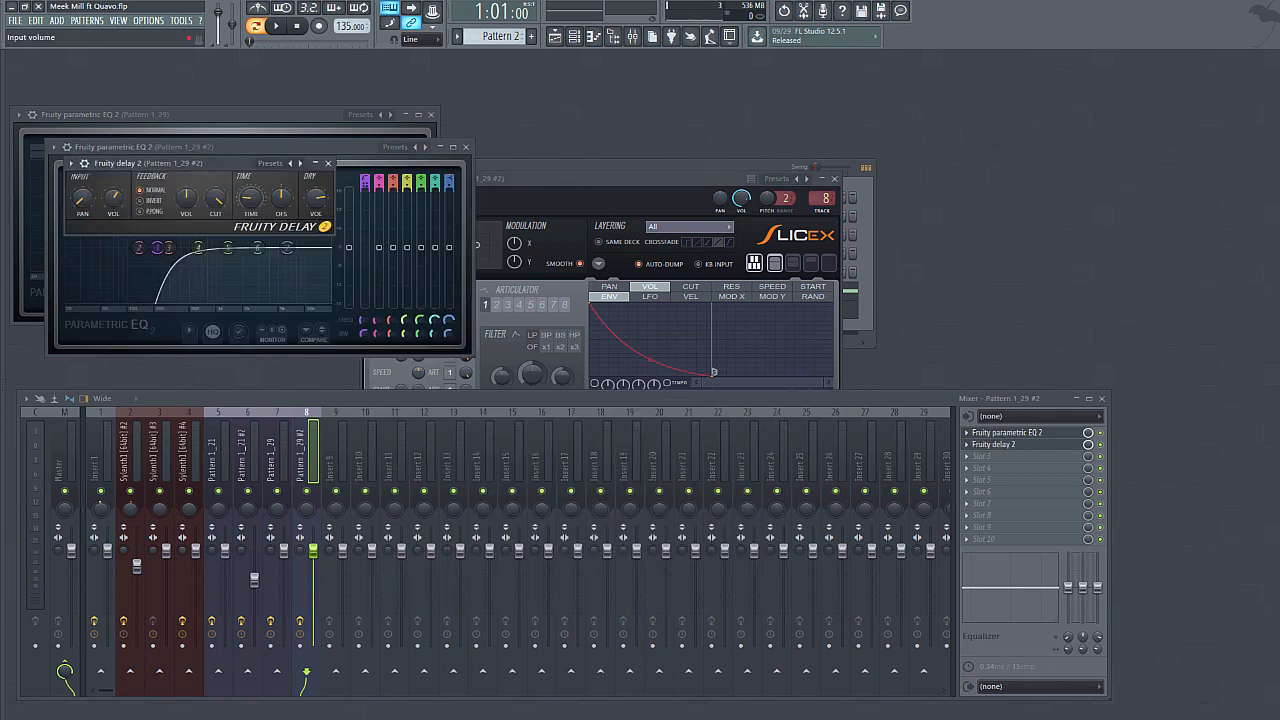
{"action": "right_click", "coordinate": [251, 197]}
{"action": "left_click", "coordinate": [390, 254]}
{"action": "key", "text": "F6"}
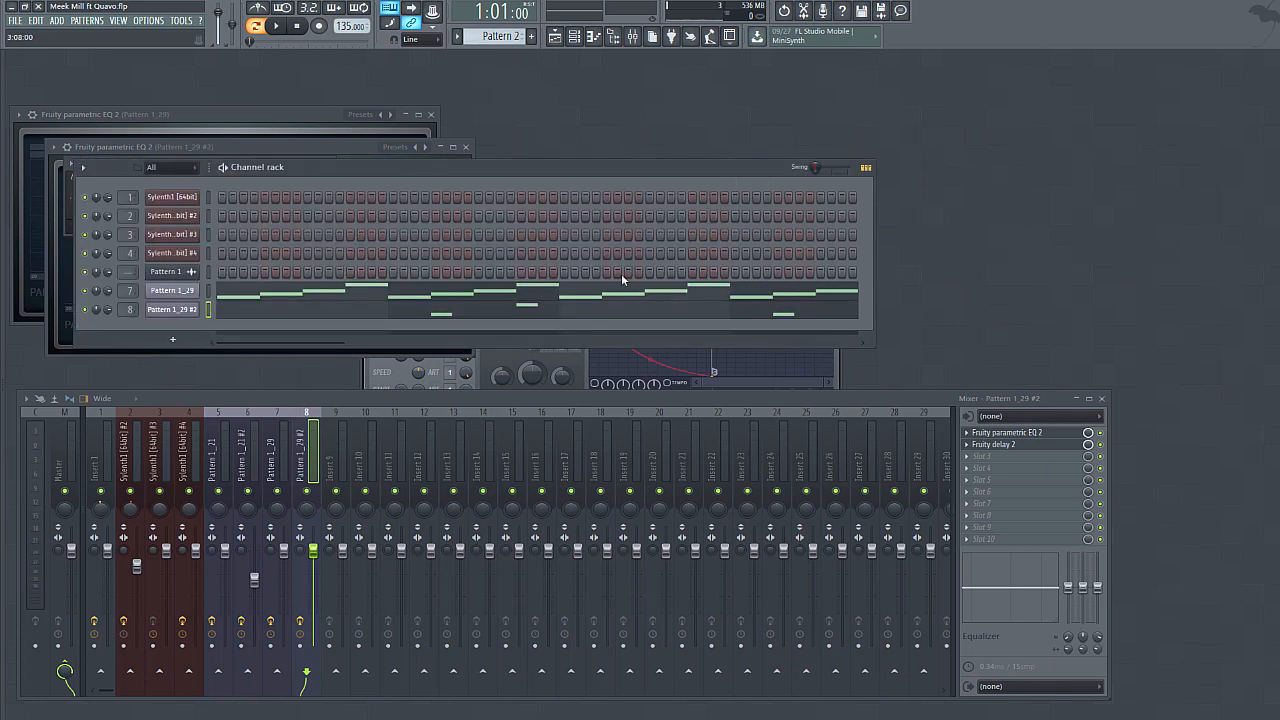
- Play Pattern 2 and lower the input volume of Fruity Delay 2 on track 8 while listening
{"action": "left_click", "coordinate": [280, 27]}
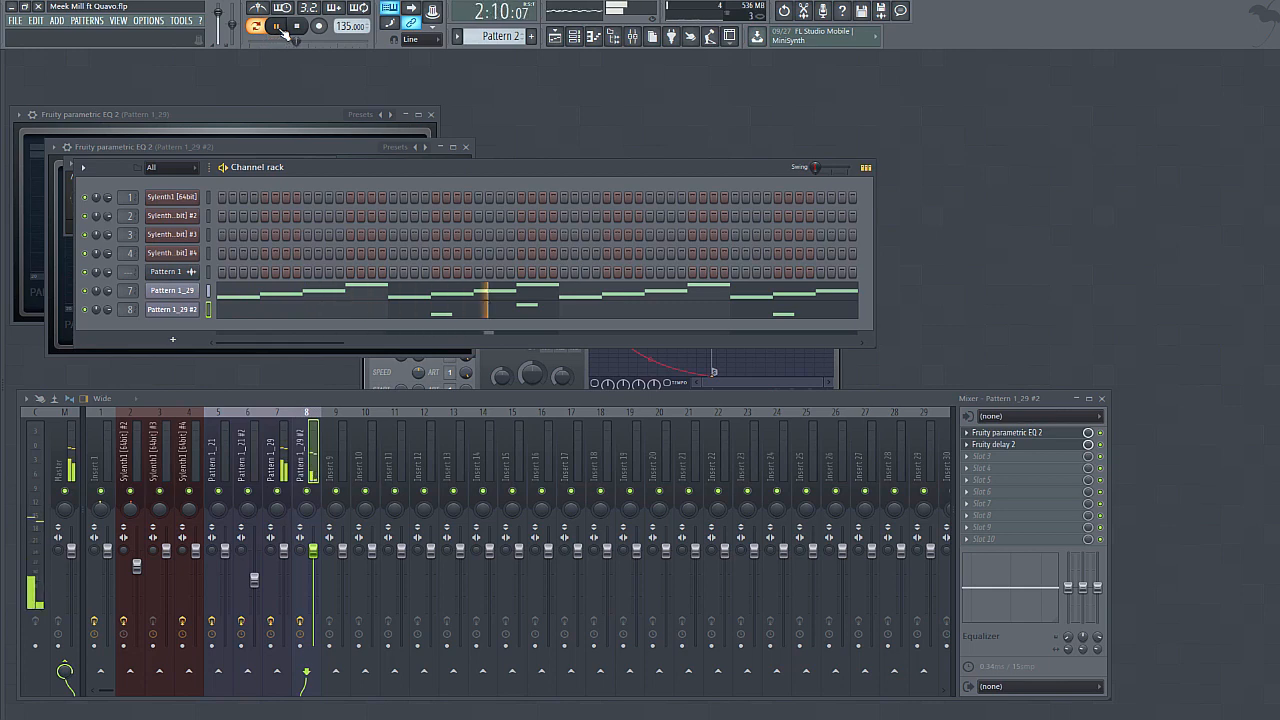
{"action": "left_click", "coordinate": [1034, 433]}
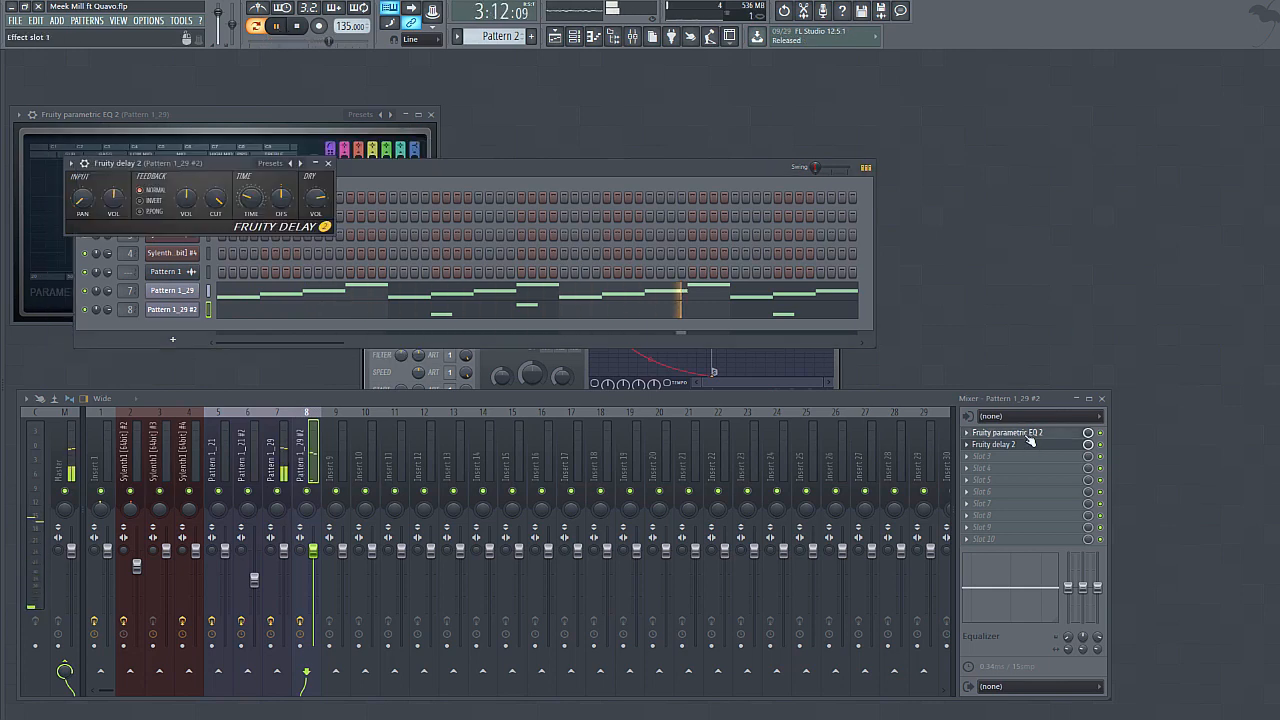
{"action": "left_click", "coordinate": [1034, 447]}
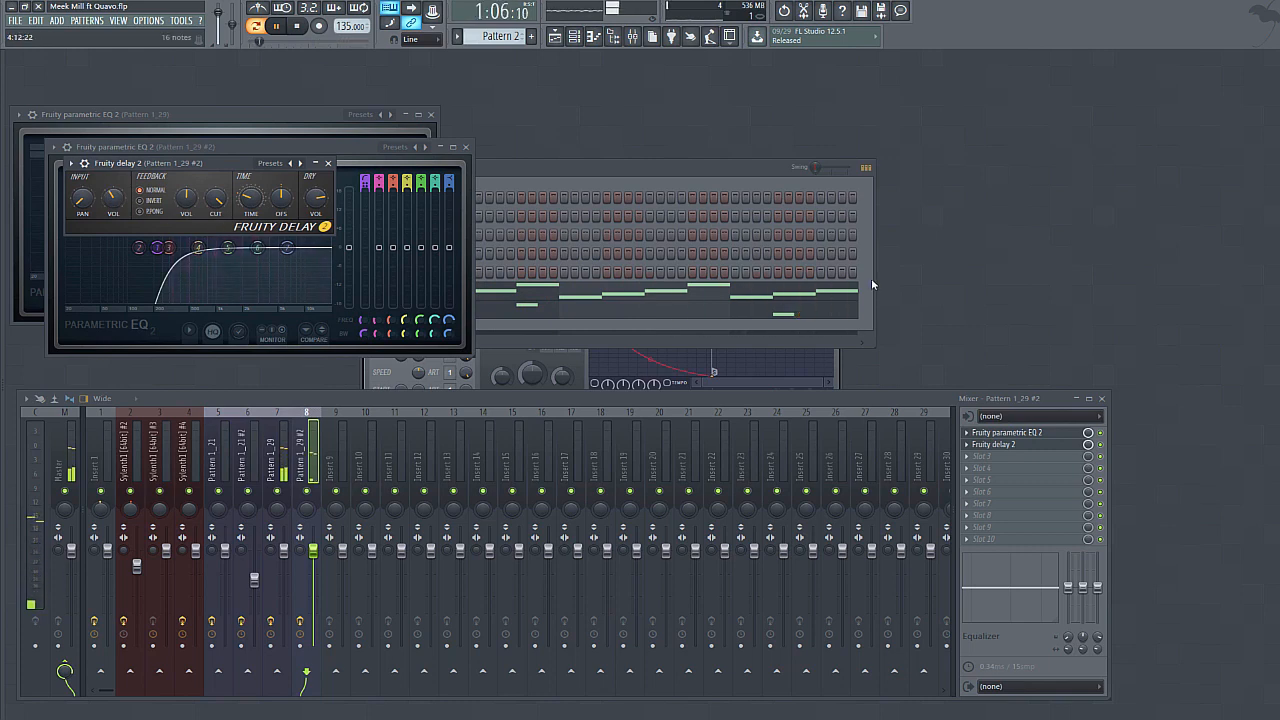
- Widen the channel rack to show the full pattern, close the mixer and Slicex windows, and stop playback
{"action": "left_click_drag", "start_coordinate": [873, 278], "coordinate": [915, 278]}
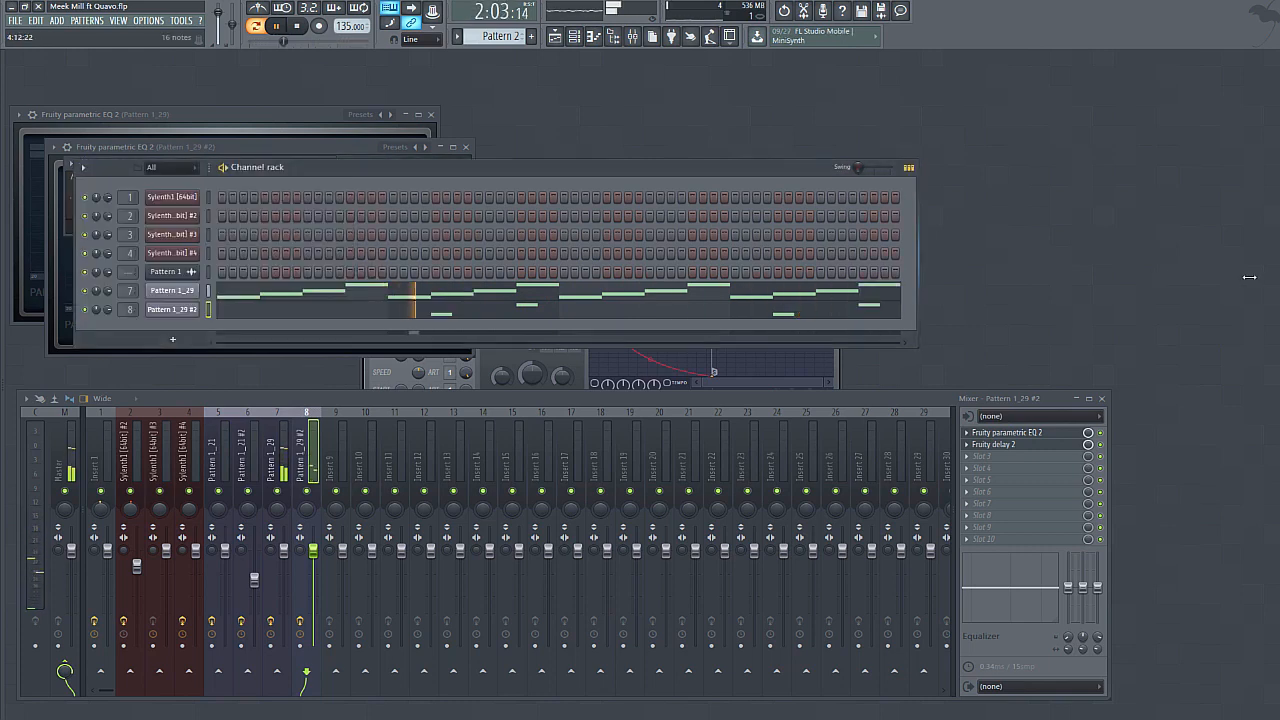
{"action": "left_click", "coordinate": [1102, 398]}
{"action": "left_click", "coordinate": [837, 353]}
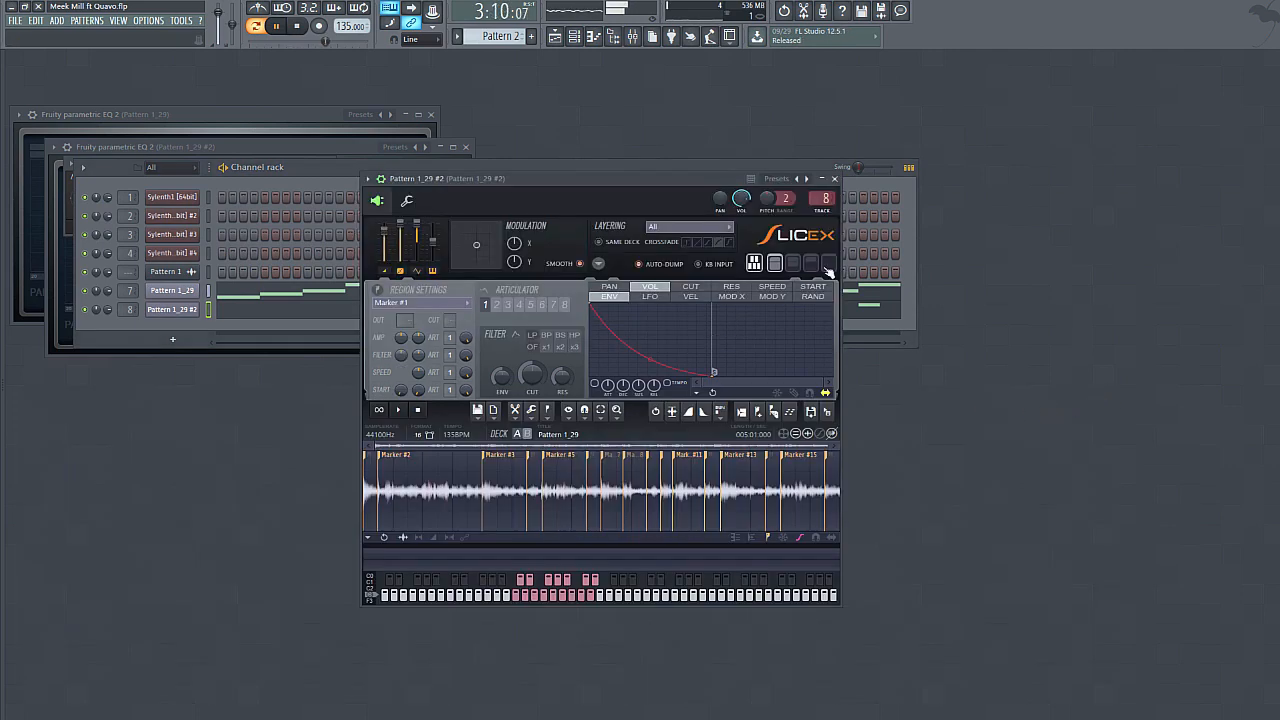
{"action": "left_click", "coordinate": [843, 186]}
{"action": "key", "text": "space"}
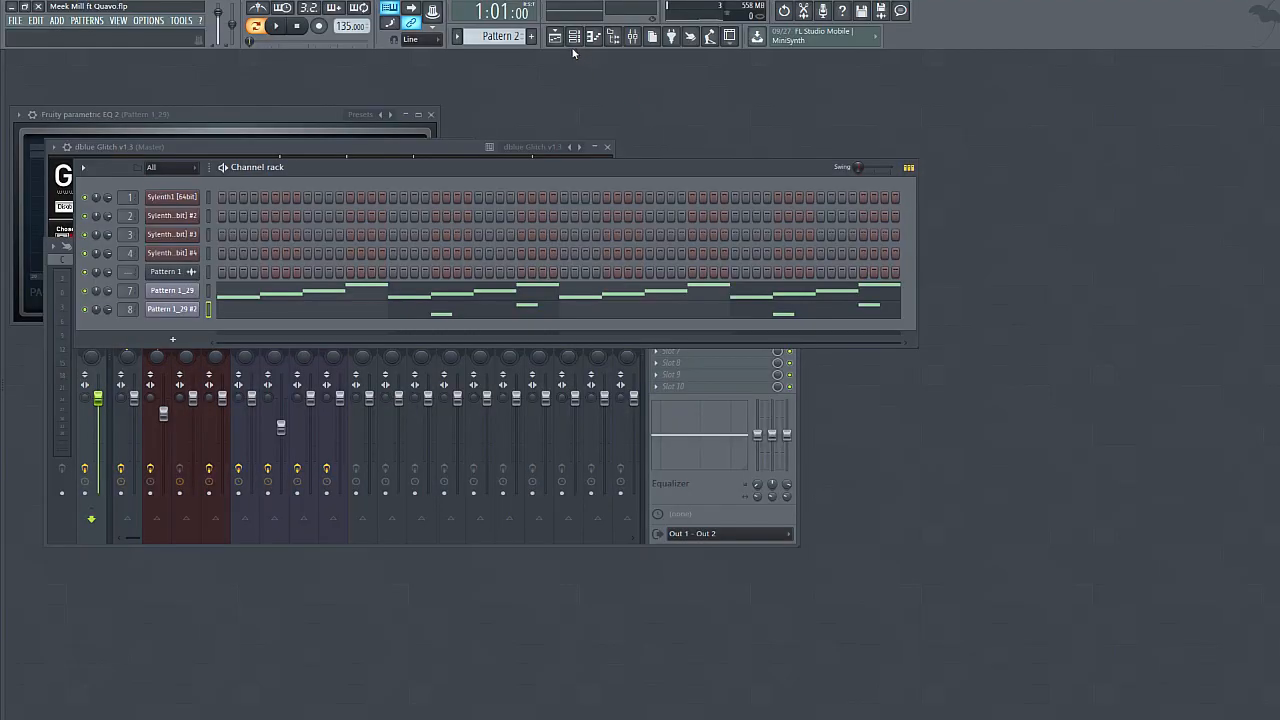
- Open the playlist and place two back-to-back Pattern 2 clips on Track 2, starting at bars 1 and 5
{"action": "left_click", "coordinate": [563, 39]}
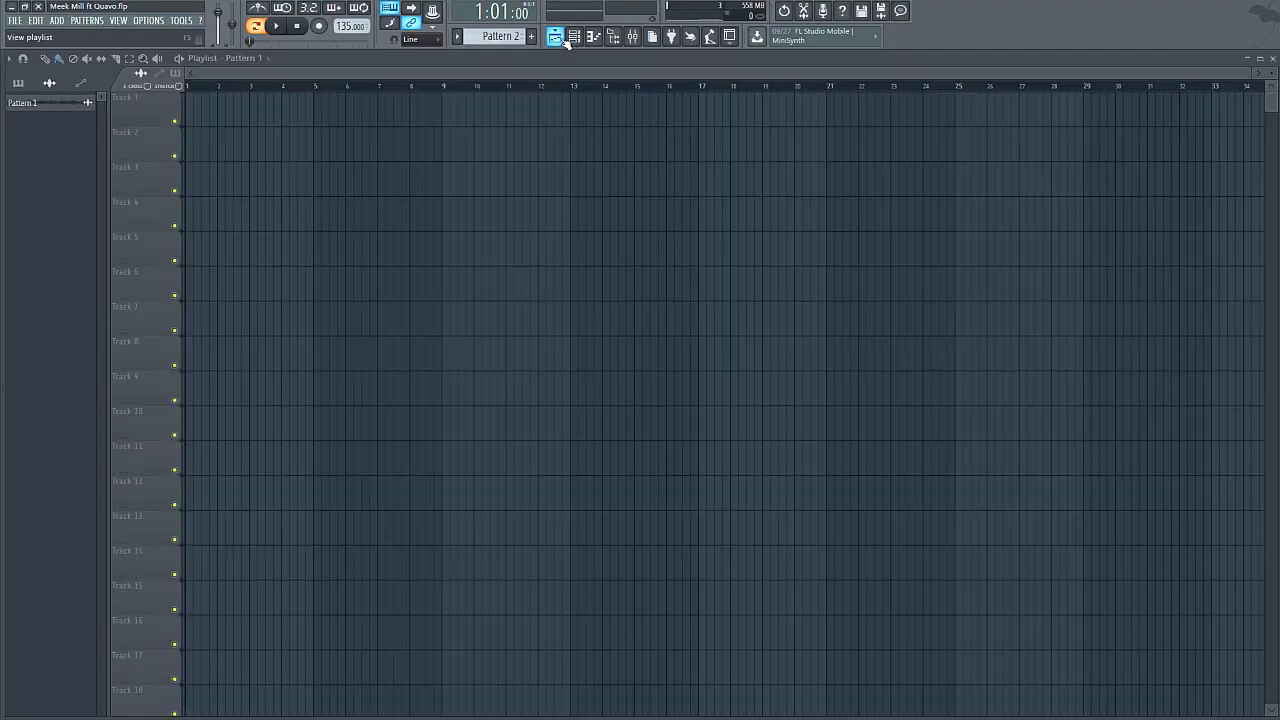
{"action": "mouse_move", "coordinate": [240, 110]}
{"action": "left_mouse_down"}
{"action": "mouse_move", "coordinate": [270, 110]}
{"action": "mouse_move", "coordinate": [245, 110]}
{"action": "left_mouse_up"}
{"action": "right_click", "coordinate": [245, 110]}
{"action": "scroll", "coordinate": [490, 38], "scroll_direction": "up", "scroll_amount": 1}
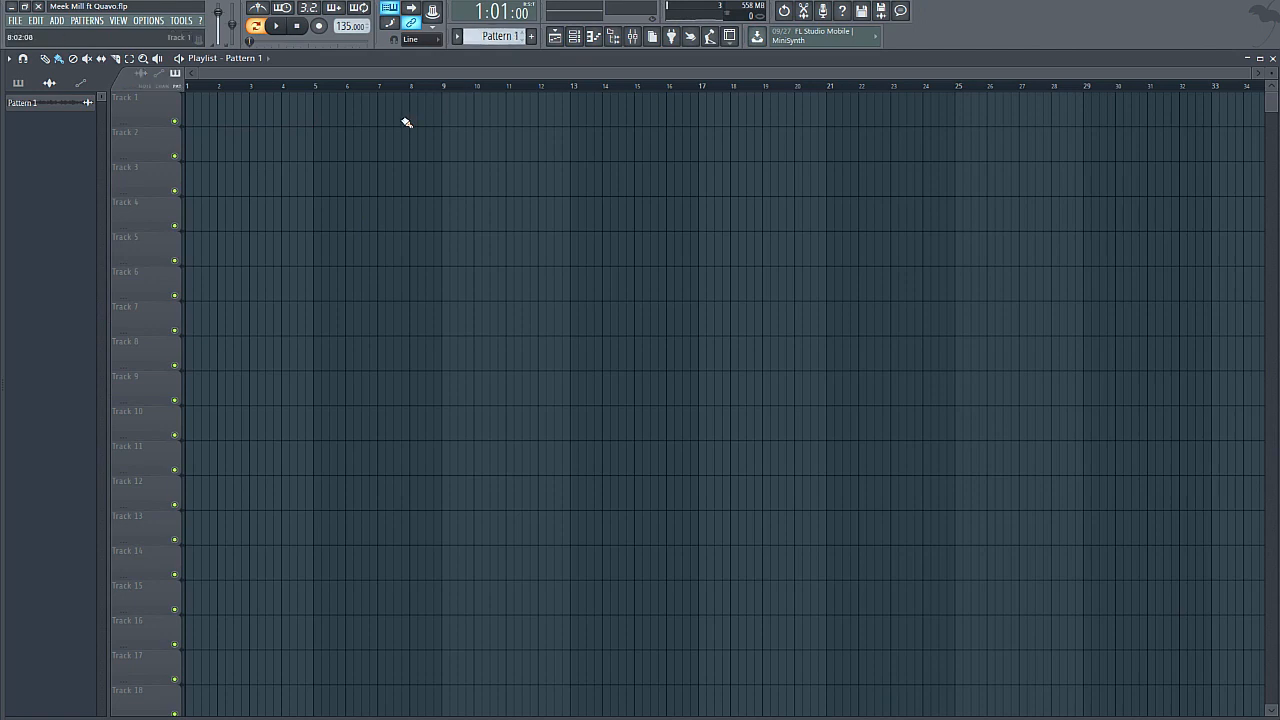
{"action": "left_click", "coordinate": [380, 112]}
{"action": "left_click_drag", "start_coordinate": [380, 112], "coordinate": [188, 160]}
{"action": "right_click", "coordinate": [229, 125]}
{"action": "scroll", "coordinate": [492, 37], "scroll_direction": "down", "scroll_amount": 1}
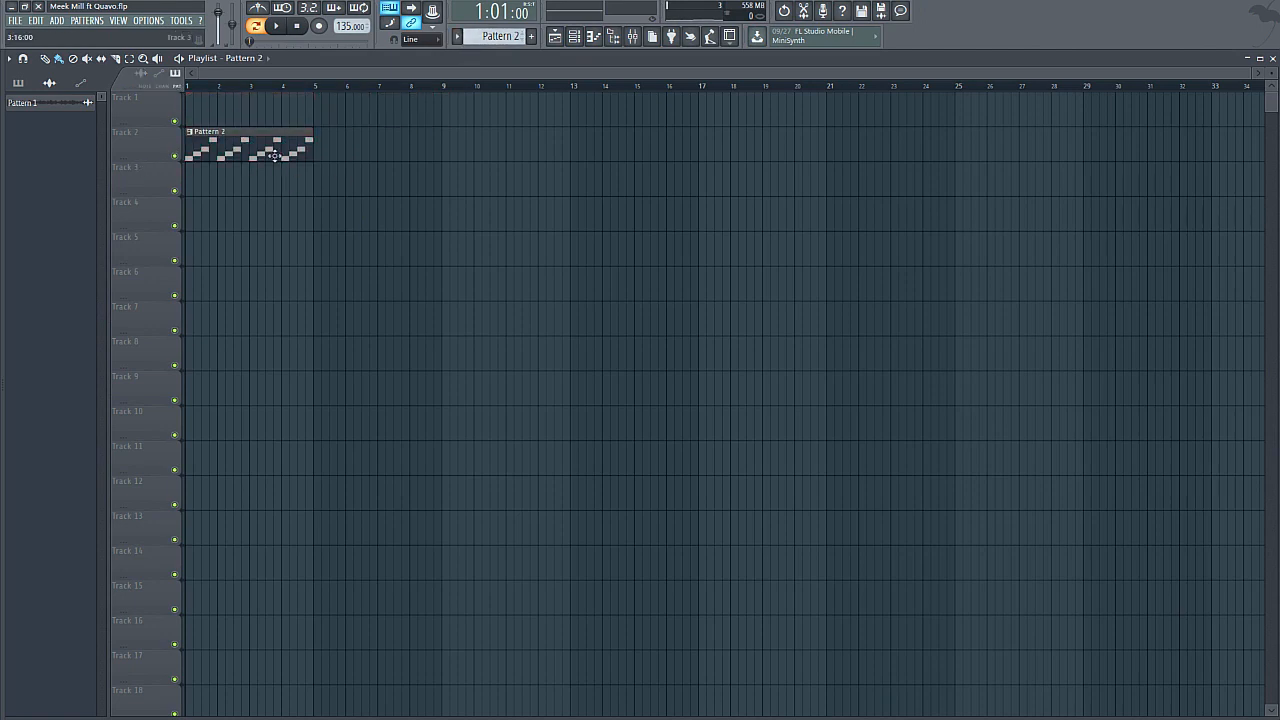
{"action": "left_click", "coordinate": [329, 150]}
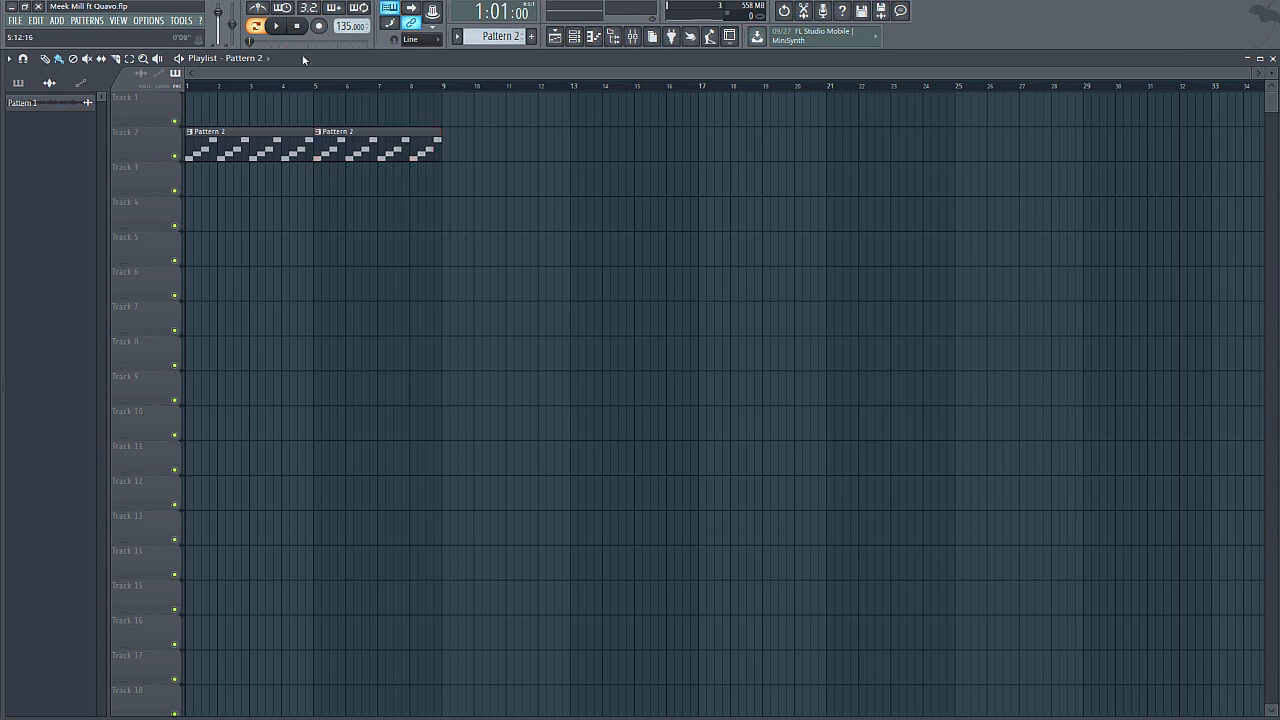
- Play in song mode, add two more Pattern 2 clips on Track 2 at bars 9 and 13, and stop playback
{"action": "left_click", "coordinate": [277, 27]}
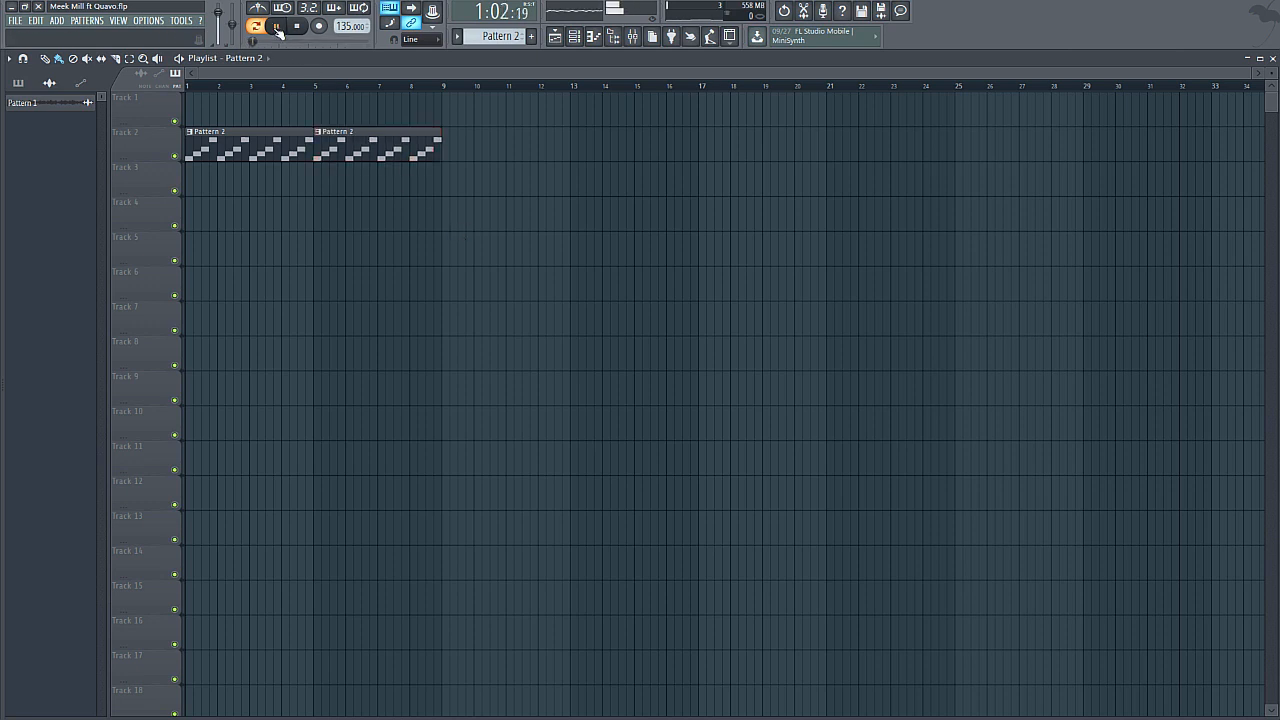
{"action": "left_click", "coordinate": [256, 26]}
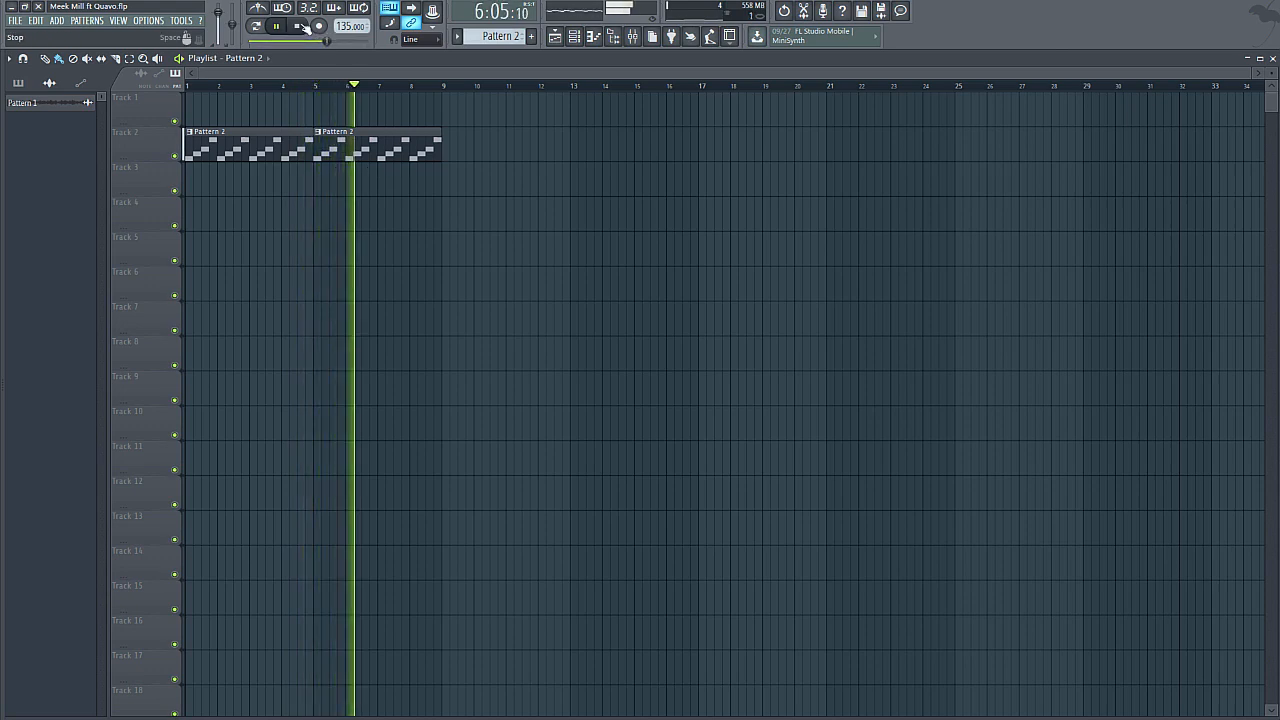
{"action": "left_click", "coordinate": [454, 143]}
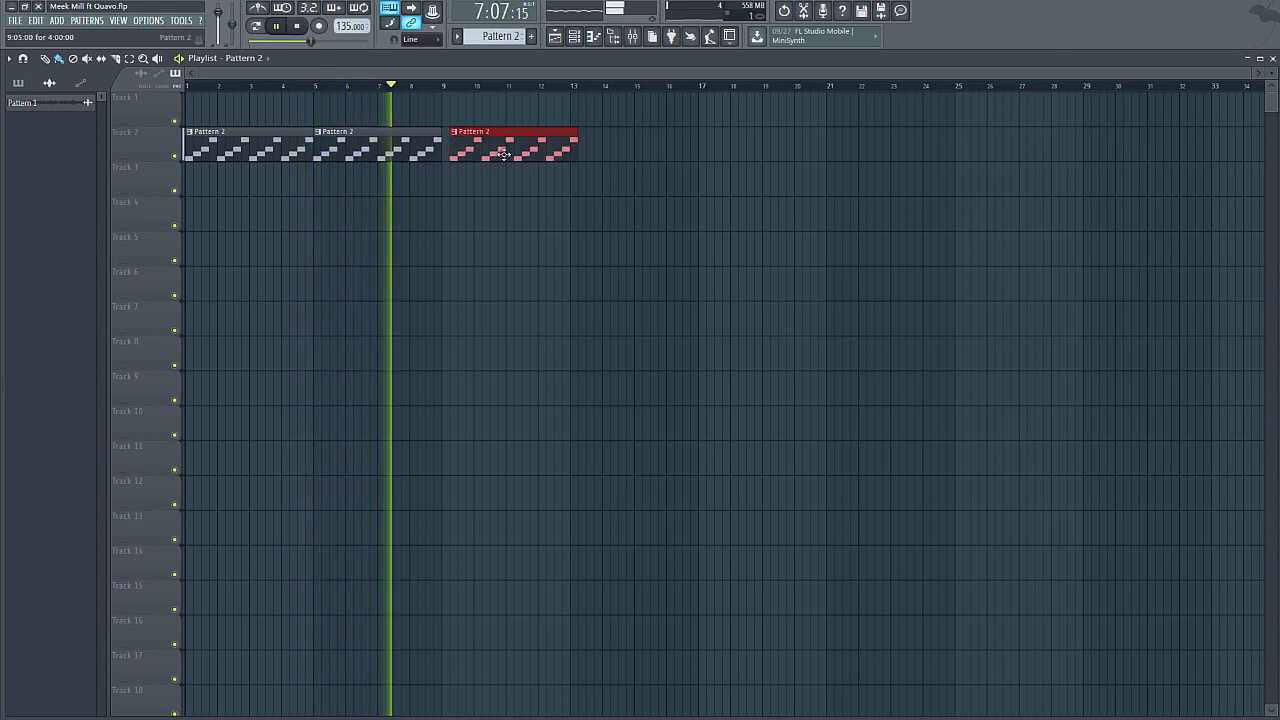
{"action": "left_click_drag", "start_coordinate": [510, 149], "coordinate": [566, 141]}
{"action": "left_click", "coordinate": [580, 141]}
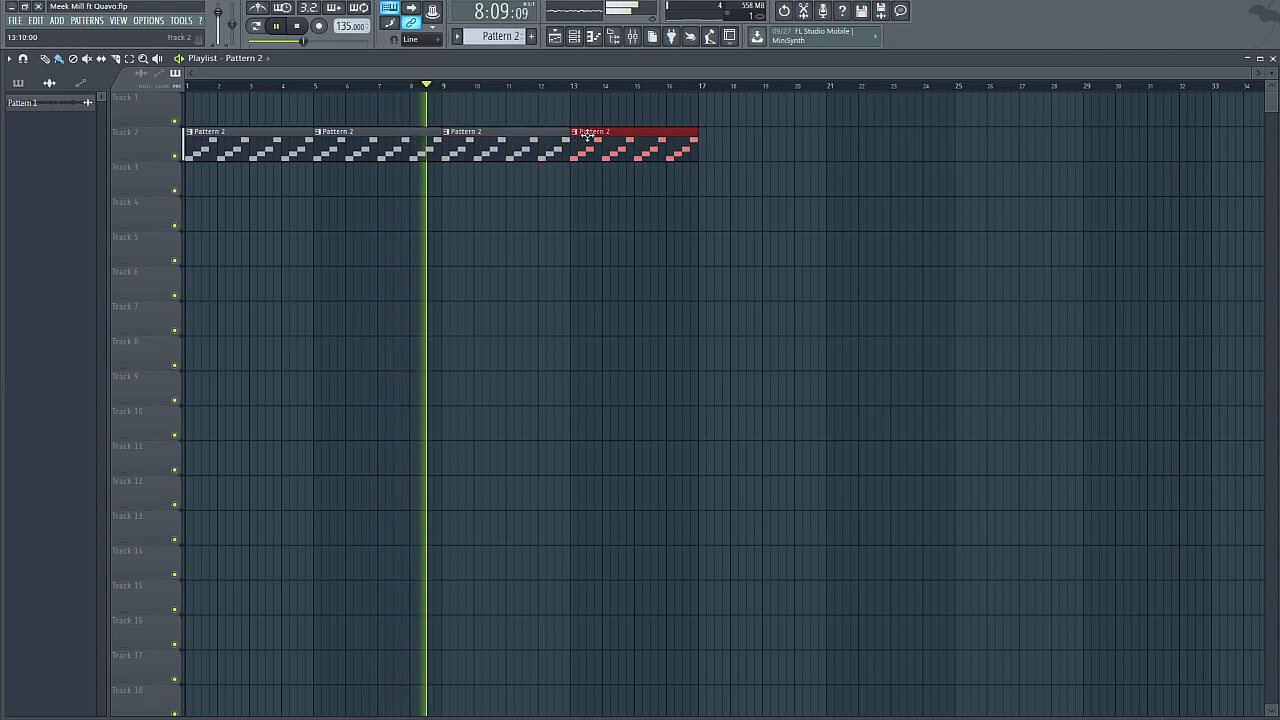
{"action": "key", "text": "space"}
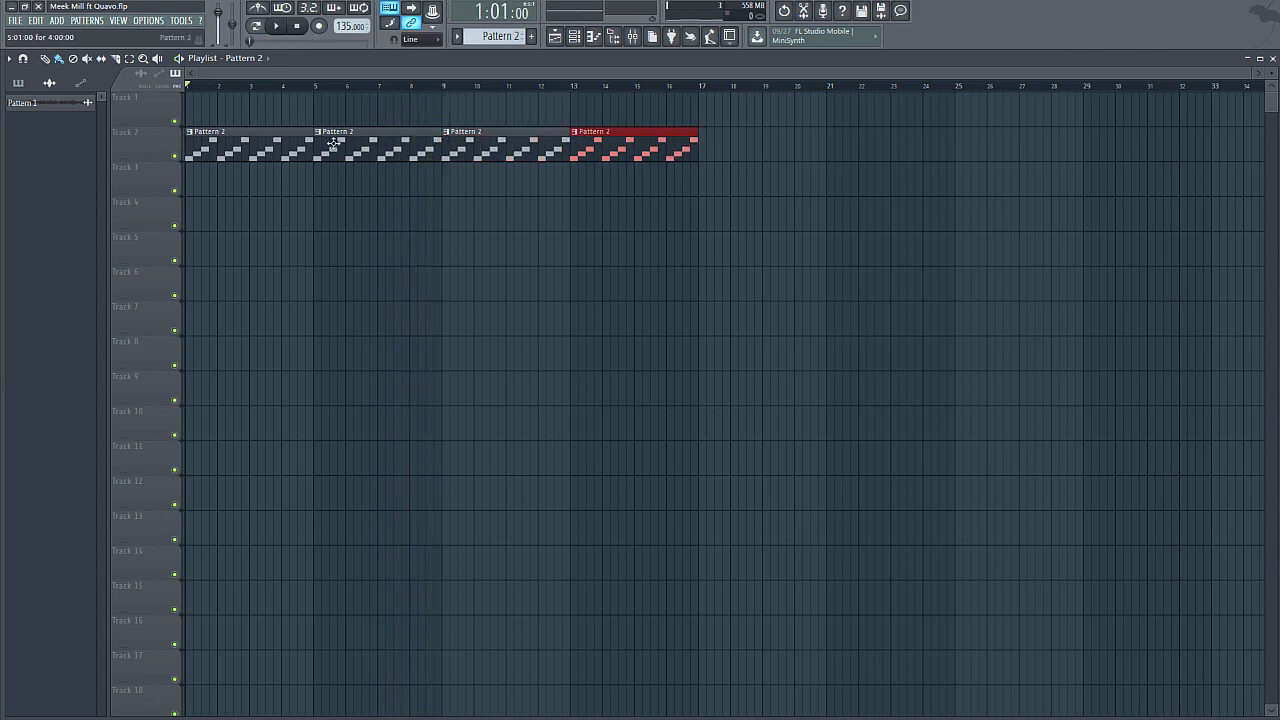
- Switch to Pattern 1 and place one clip of it on Track 1, starting at bar 5
{"action": "left_click", "coordinate": [350, 213]}
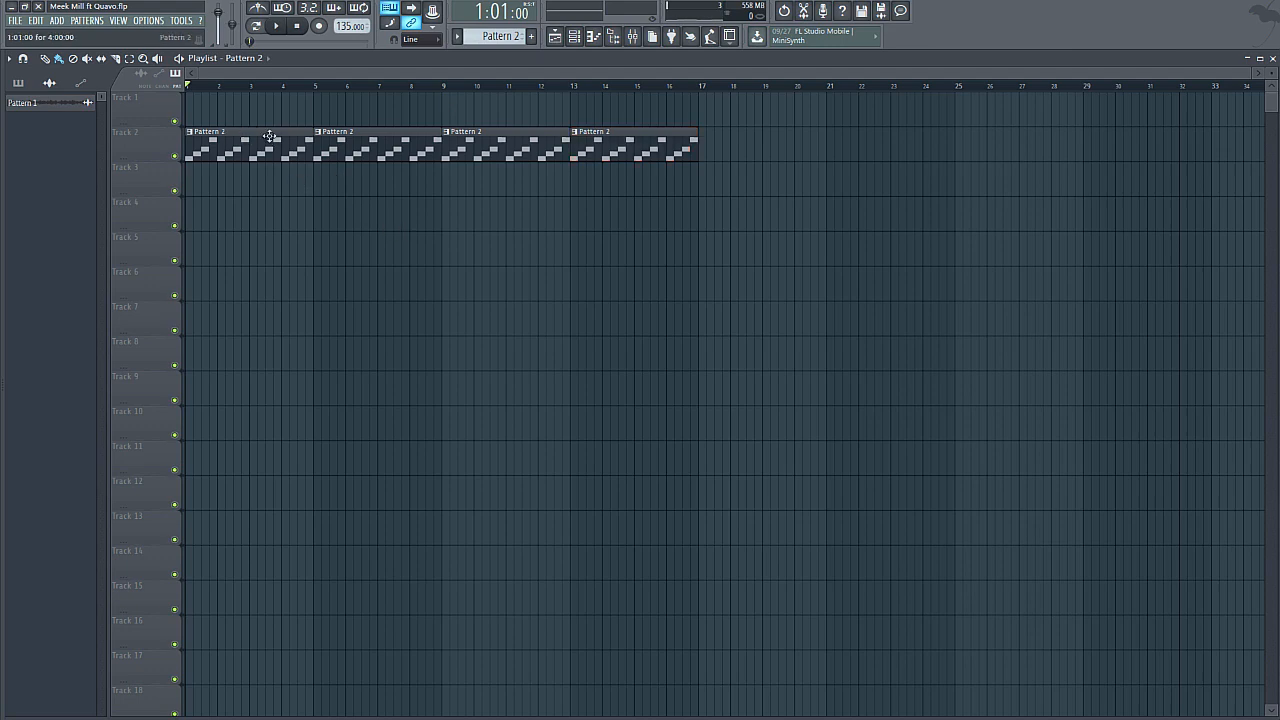
{"action": "left_click_drag", "start_coordinate": [214, 157], "coordinate": [210, 137]}
{"action": "left_click", "coordinate": [495, 36]}
{"action": "left_click", "coordinate": [495, 48]}
{"action": "left_click", "coordinate": [335, 116]}
{"action": "left_click_drag", "start_coordinate": [408, 113], "coordinate": [392, 113]}
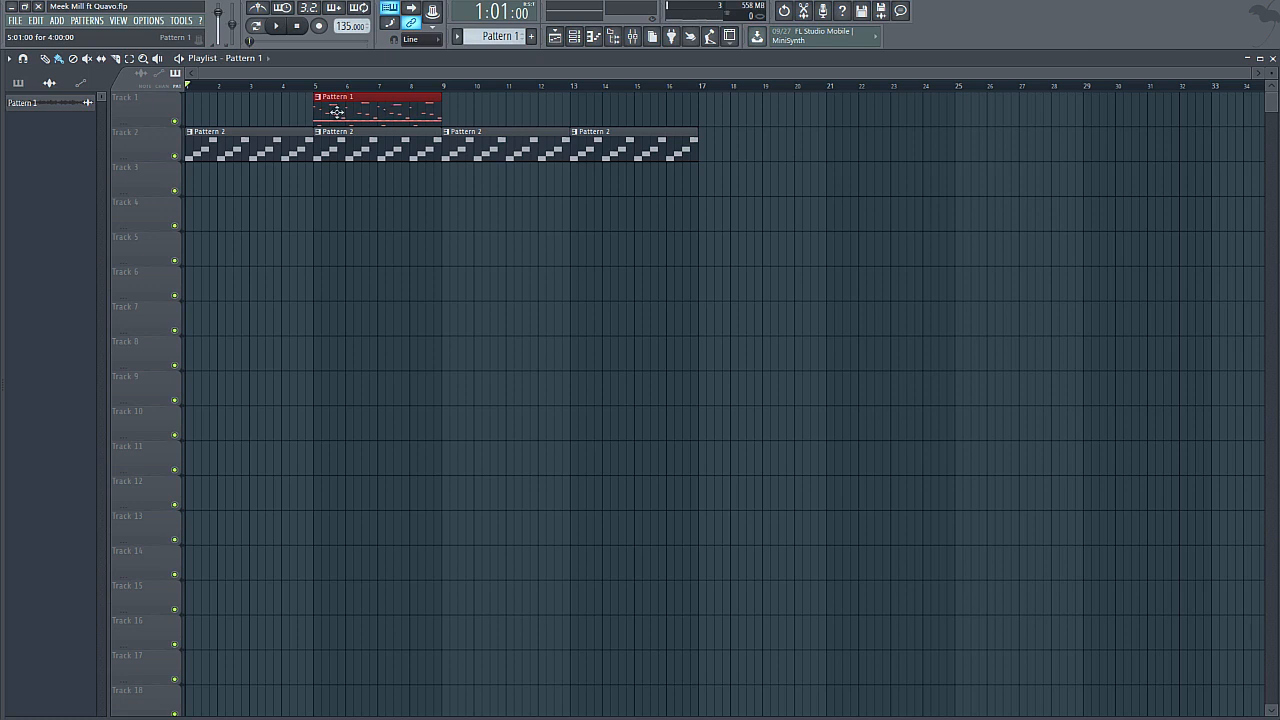
- Play the arrangement from bar 1 through the Pattern 1 entry, return to the channel rack, and stop playback
{"action": "left_click", "coordinate": [217, 86]}
{"action": "mouse_move", "coordinate": [338, 104]}
{"action": "left_mouse_down"}
{"action": "mouse_move", "coordinate": [322, 104]}
{"action": "mouse_move", "coordinate": [342, 104]}
{"action": "left_mouse_up"}
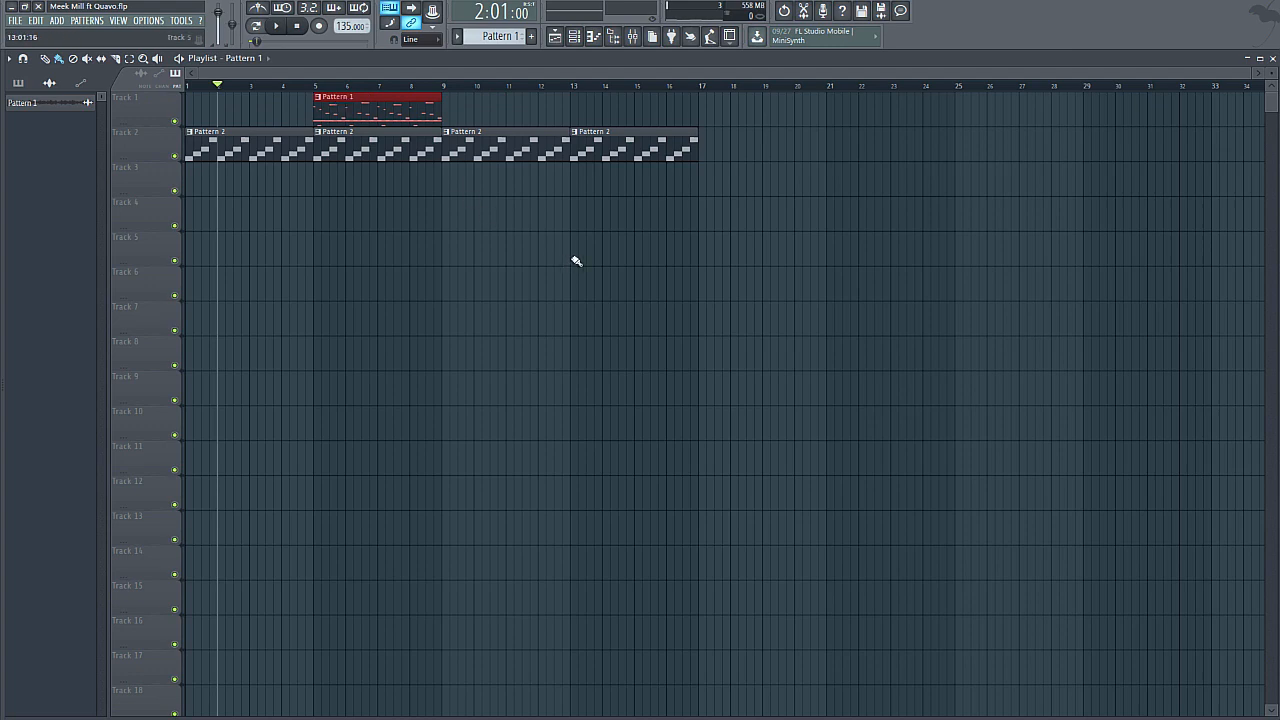
{"action": "left_click", "coordinate": [206, 87]}
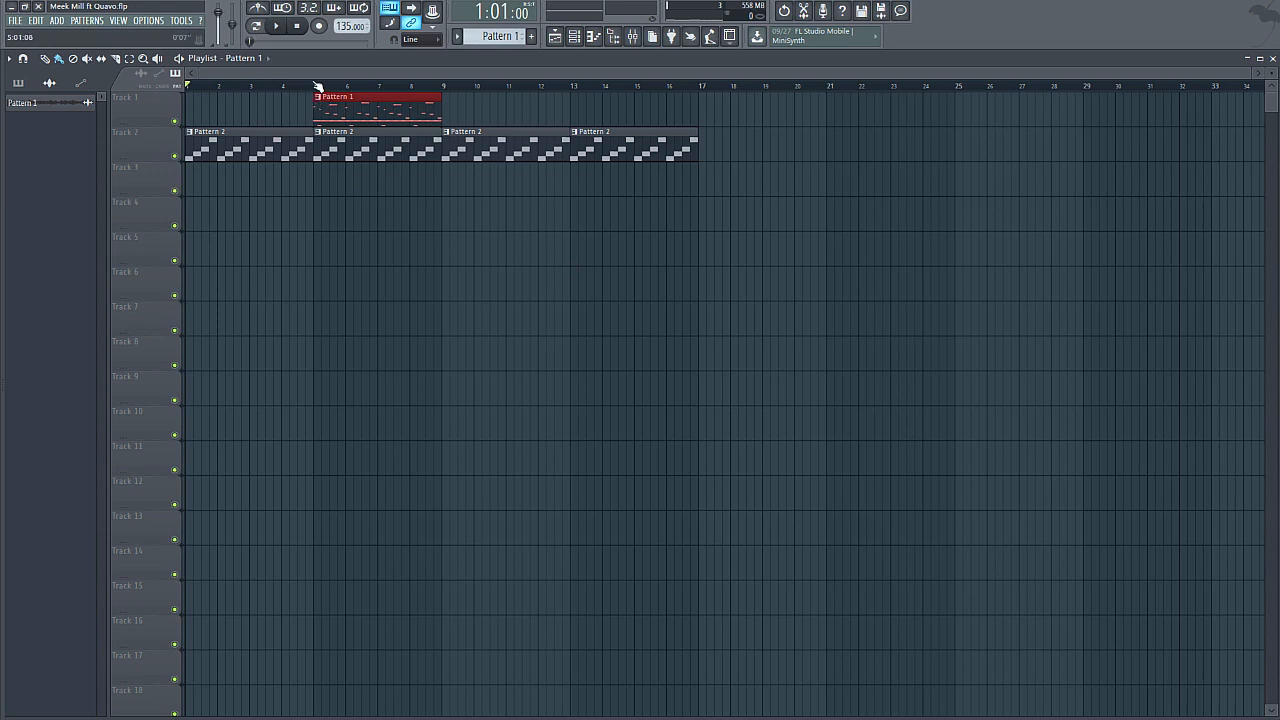
{"action": "left_click", "coordinate": [276, 26]}
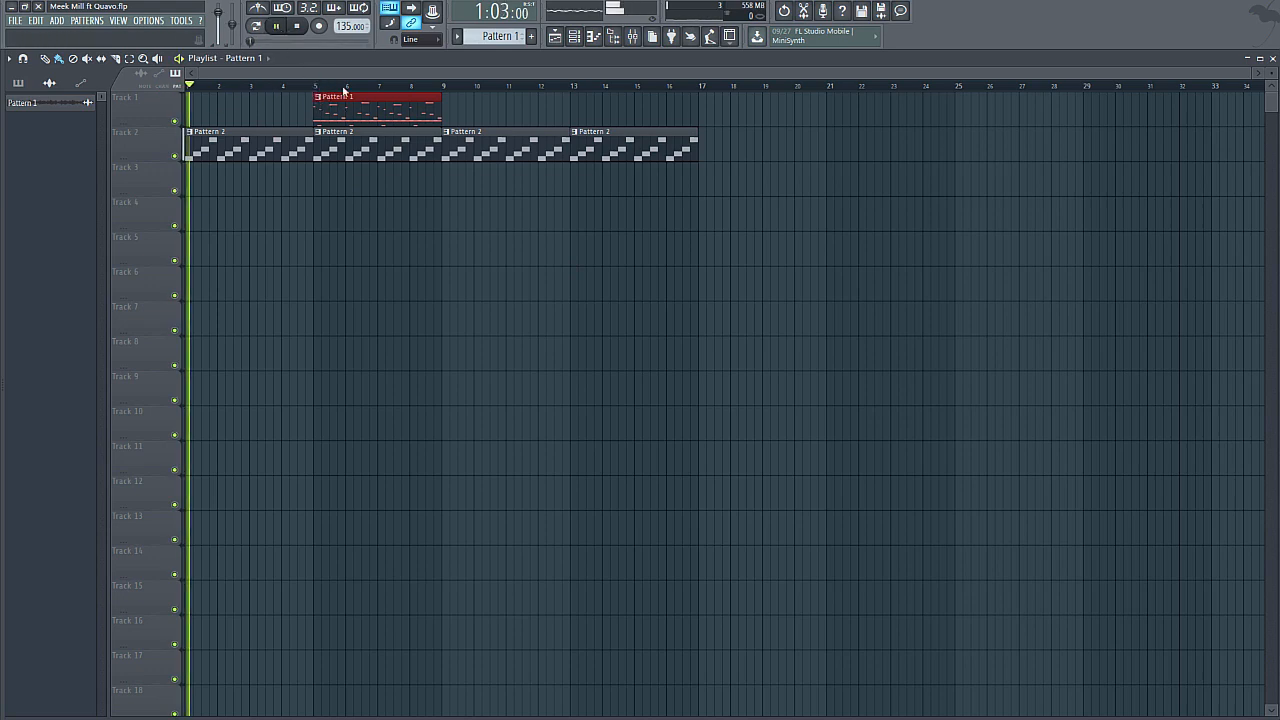
{"action": "key", "text": "F5"}
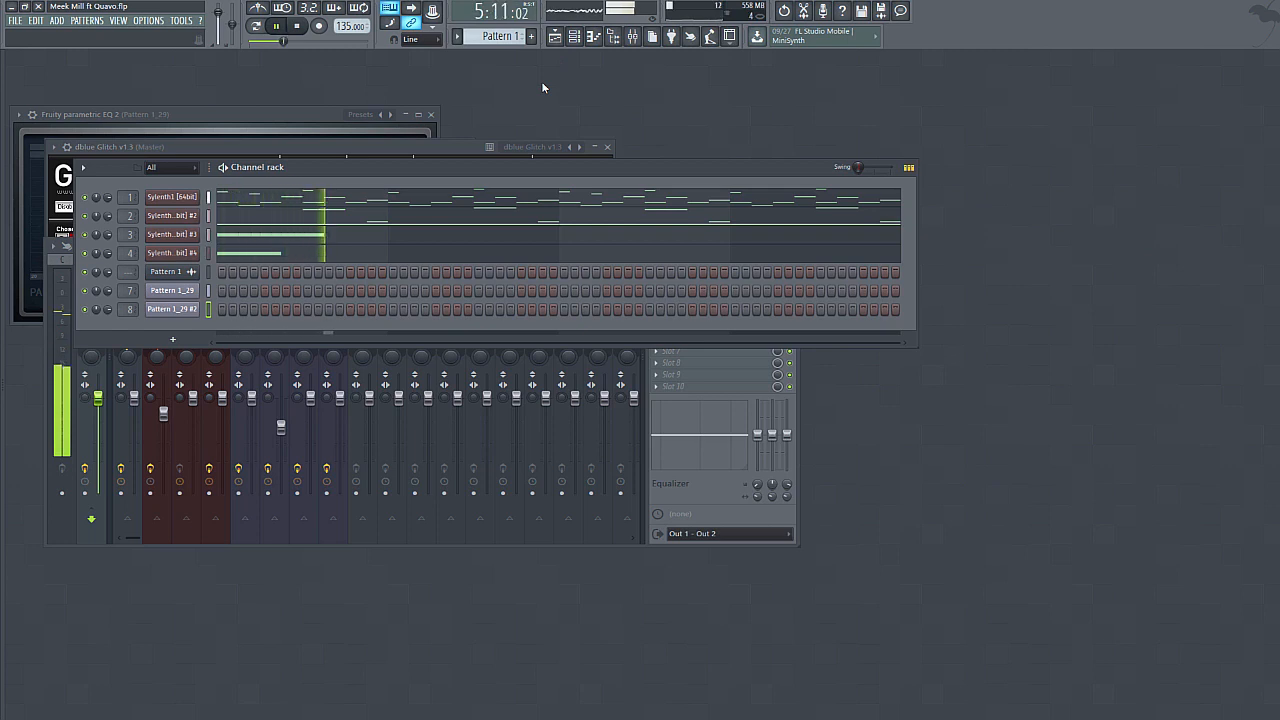
{"action": "left_click", "coordinate": [298, 27]}
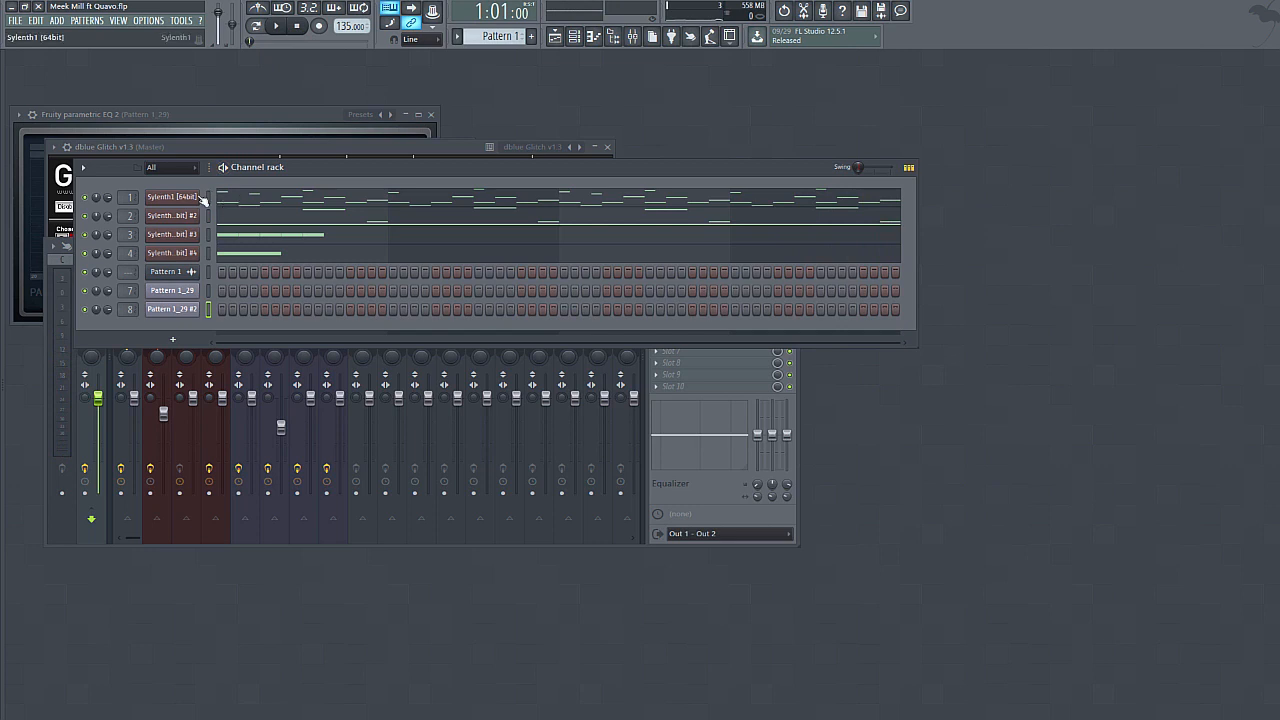
- Select all channels in Pattern 1 and copy their notes into the empty Pattern 3
{"action": "left_click_drag", "start_coordinate": [208, 197], "coordinate": [208, 309]}
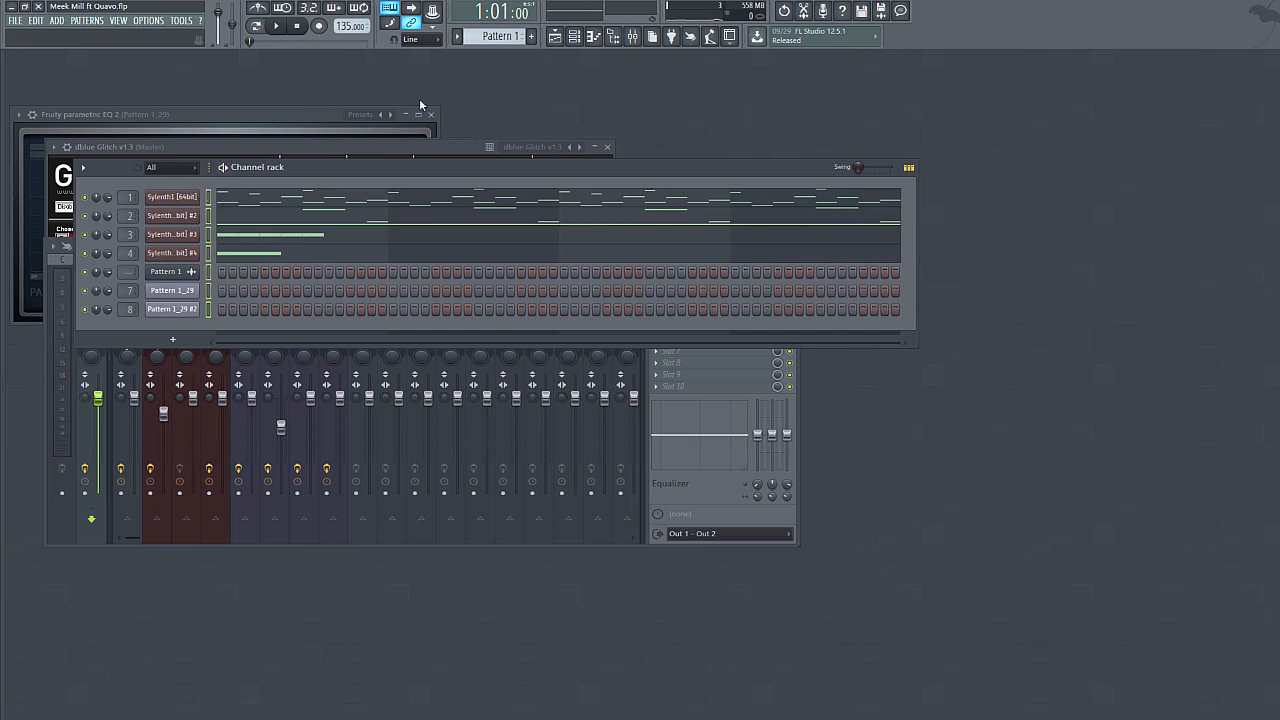
{"action": "left_click_drag", "start_coordinate": [495, 37], "coordinate": [495, 27]}
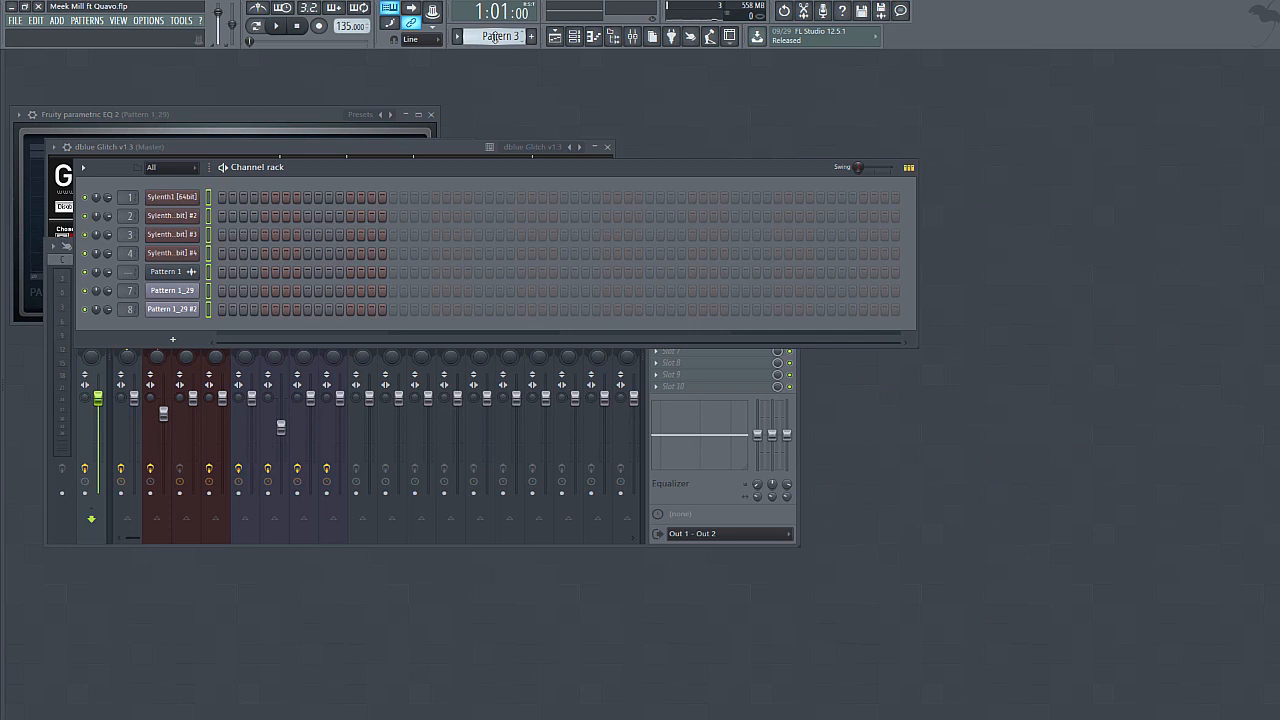
{"action": "key", "text": "ctrl+v"}
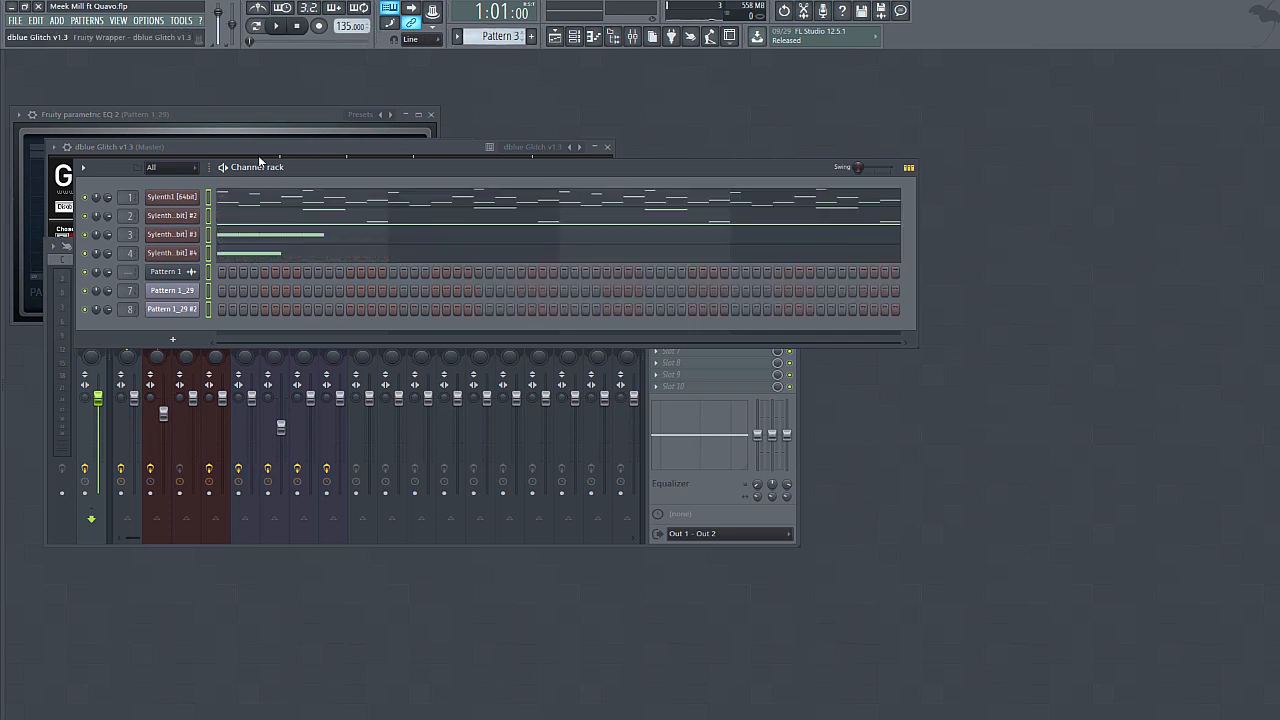
- Cut the notes of only the first Sylenth1 channel out of Pattern 3
{"action": "left_click", "coordinate": [209, 199]}
{"action": "key", "text": "ctrl+x"}
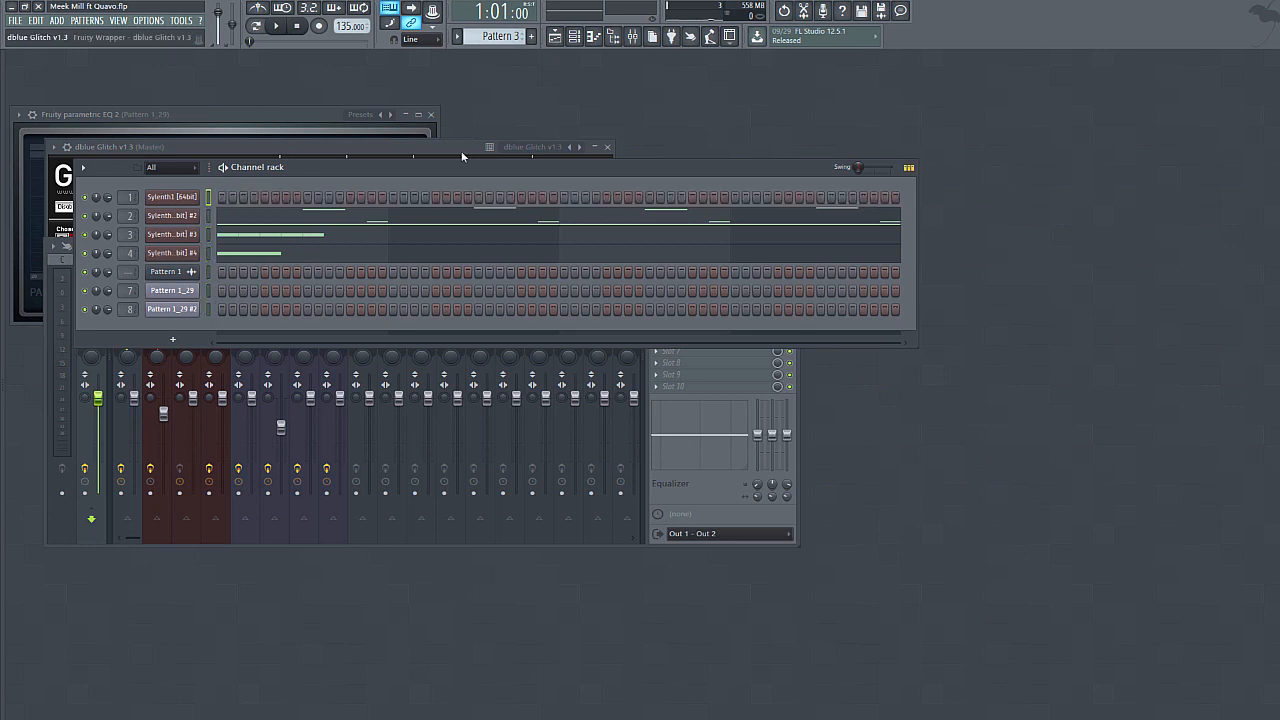
- Replace the Pattern 1 clip on Track 1 with a Pattern 3 clip on Track 3 at bar 5, and play the arrangement
{"action": "left_click", "coordinate": [555, 36]}
{"action": "left_click", "coordinate": [318, 178]}
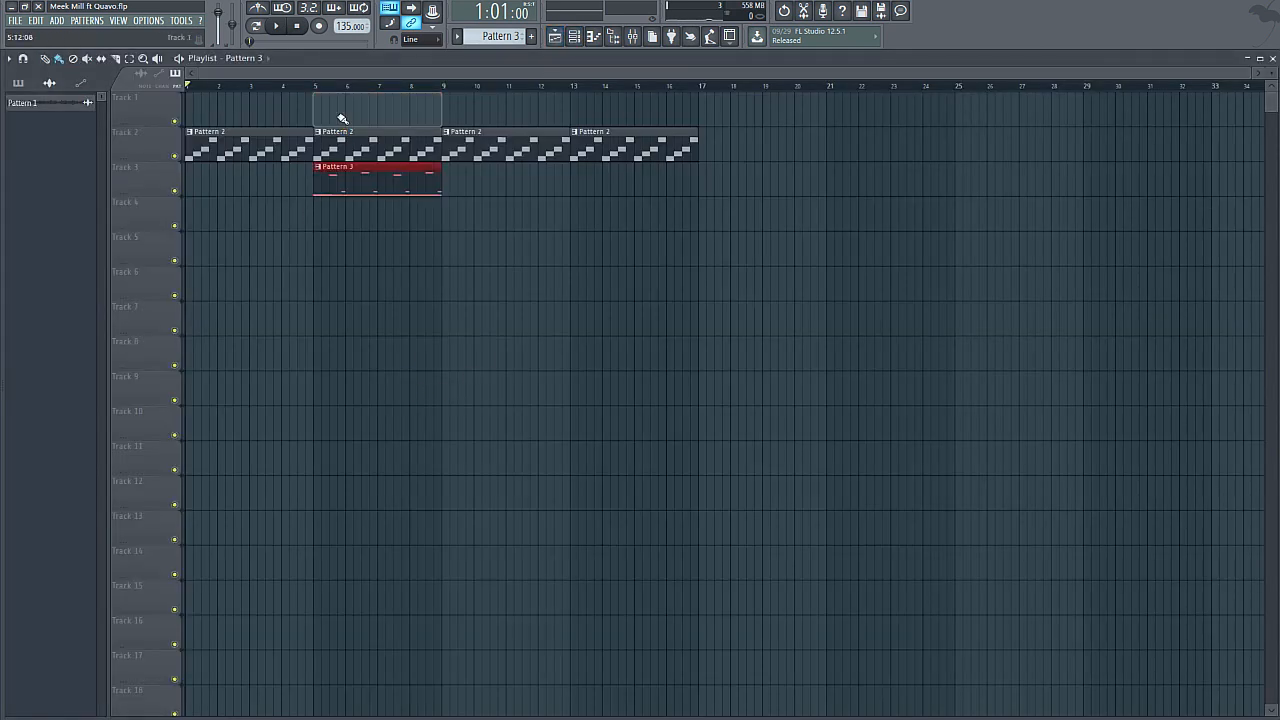
{"action": "right_click", "coordinate": [343, 118]}
{"action": "key", "text": "space"}
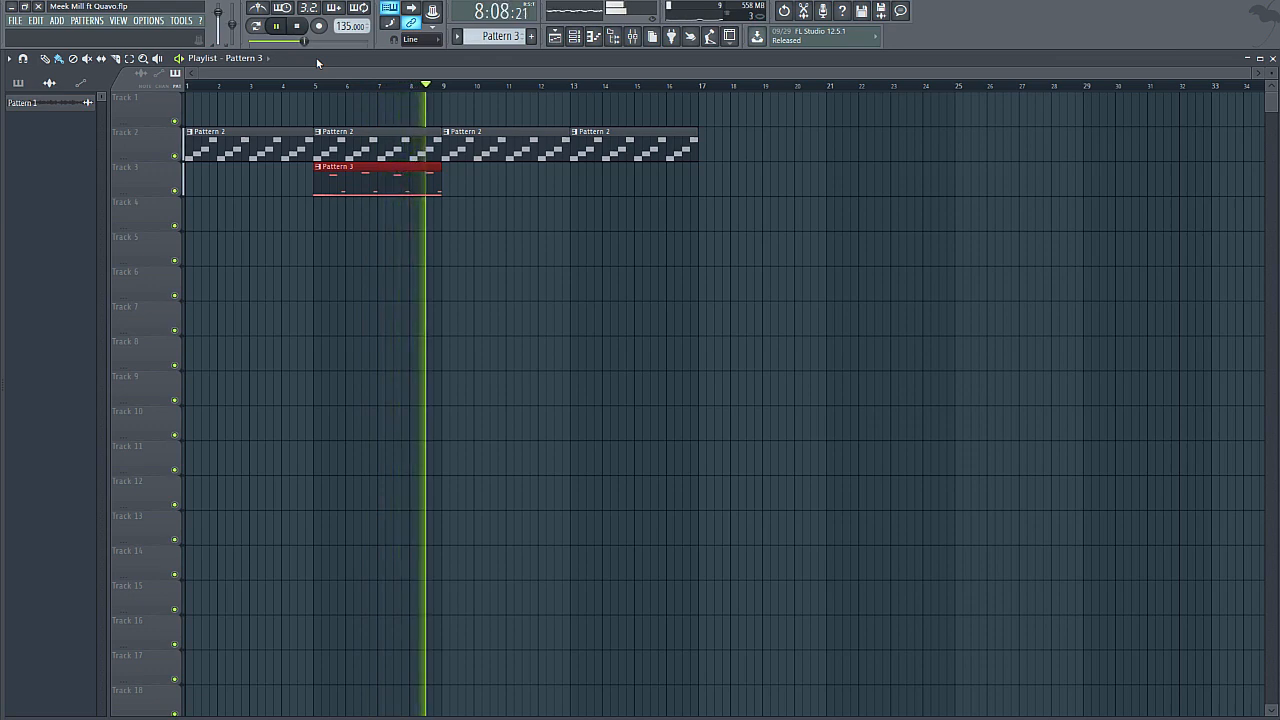
{"action": "left_click", "coordinate": [311, 38]}
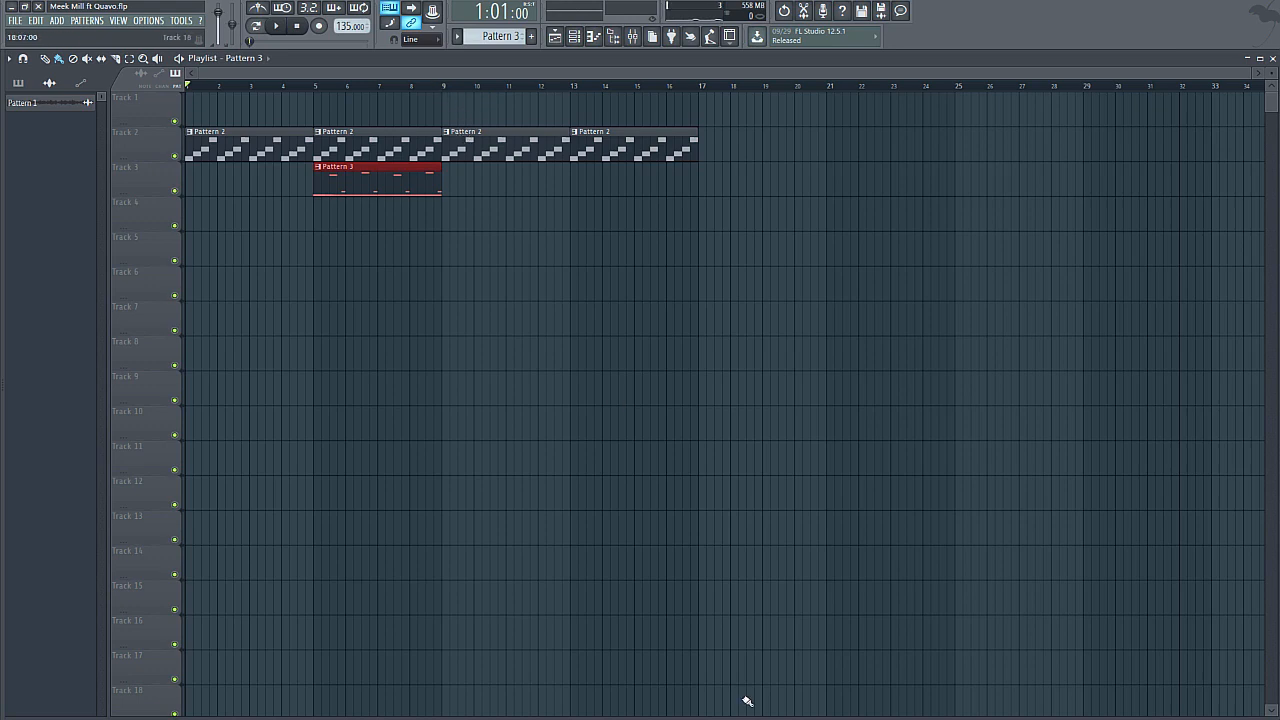
- Enable the dblue Glitch v1.3 effect on the Master mixer track and clear all steps of its sequencer pattern
{"action": "left_click", "coordinate": [631, 38]}
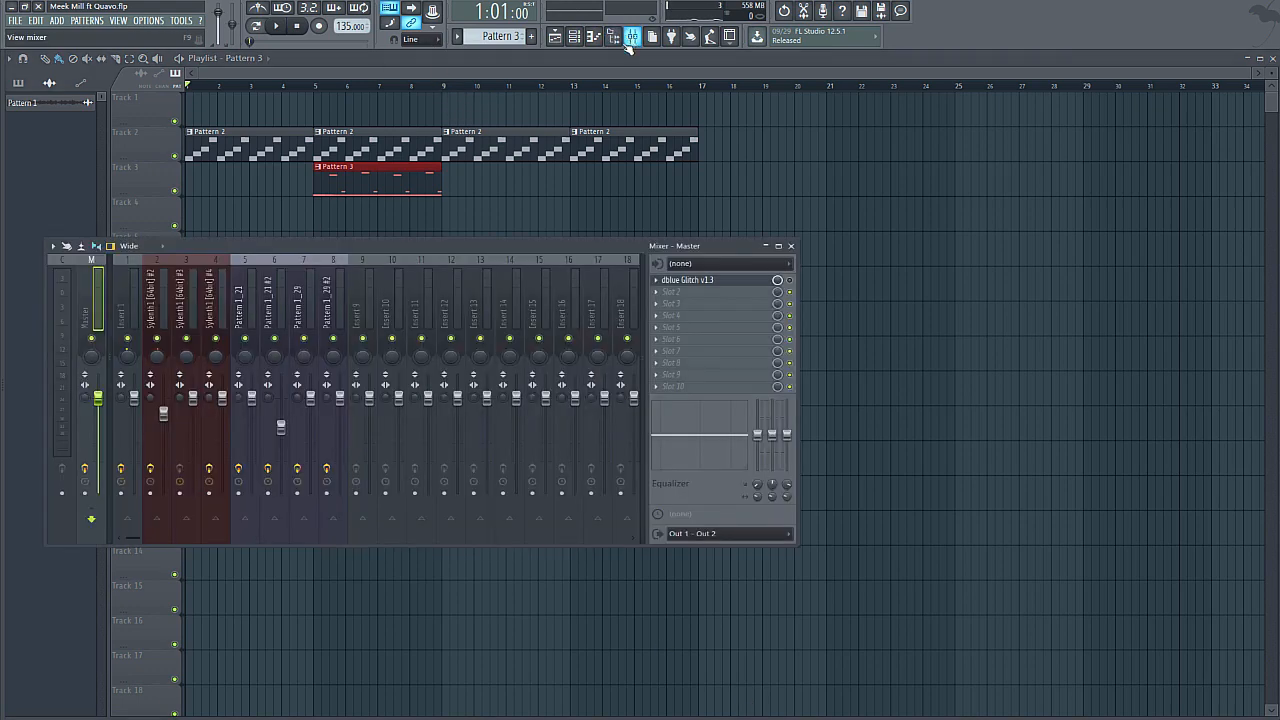
{"action": "left_click", "coordinate": [760, 280]}
{"action": "left_click", "coordinate": [797, 282]}
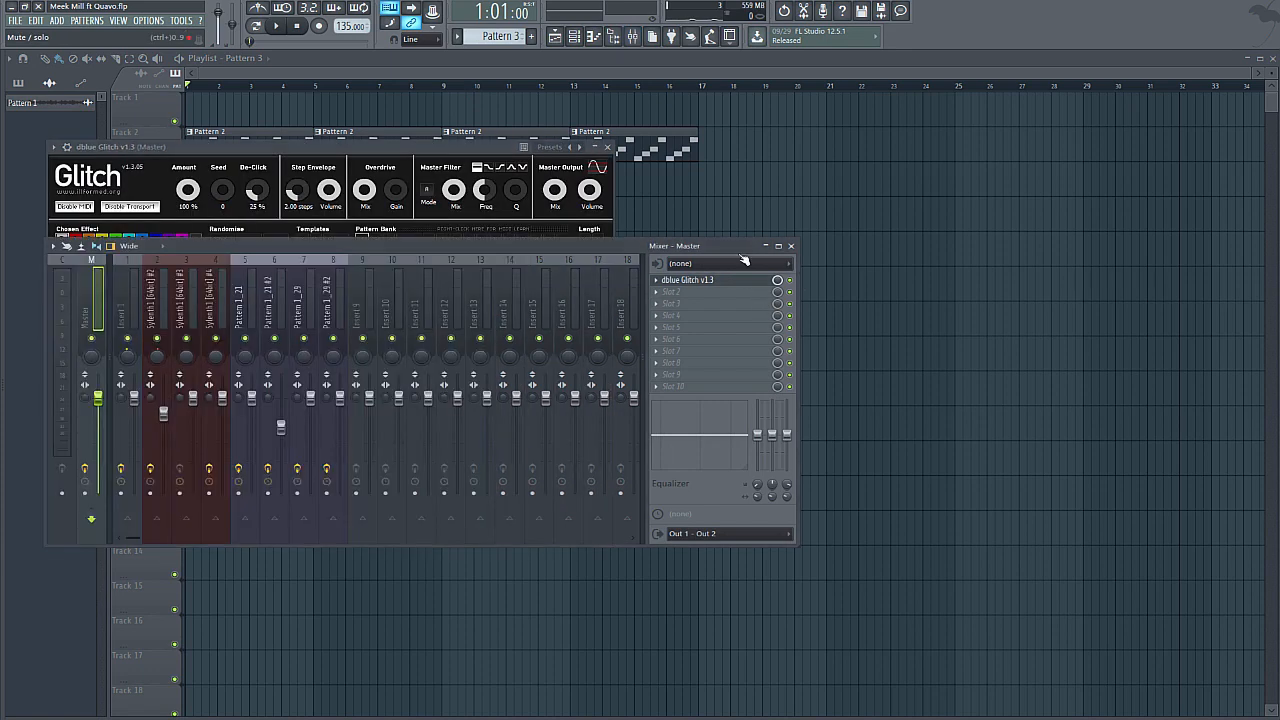
{"action": "left_click", "coordinate": [429, 151]}
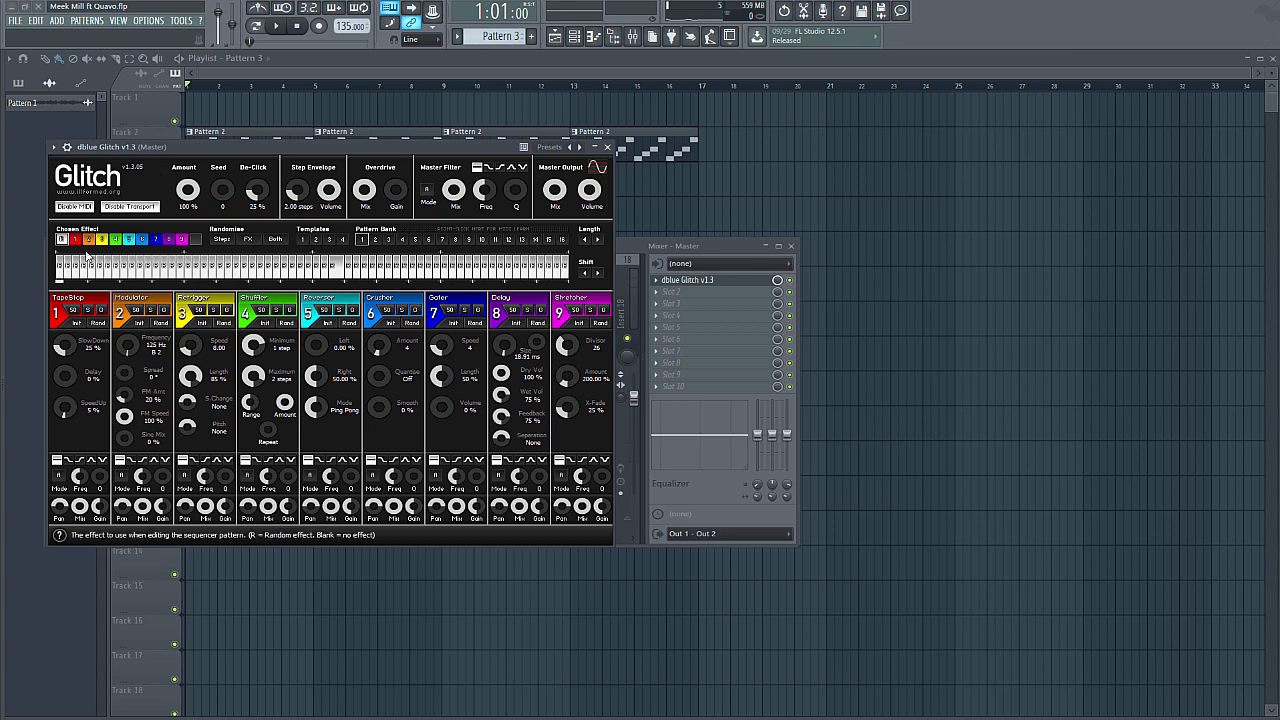
{"action": "left_click_drag", "start_coordinate": [62, 268], "coordinate": [570, 268]}
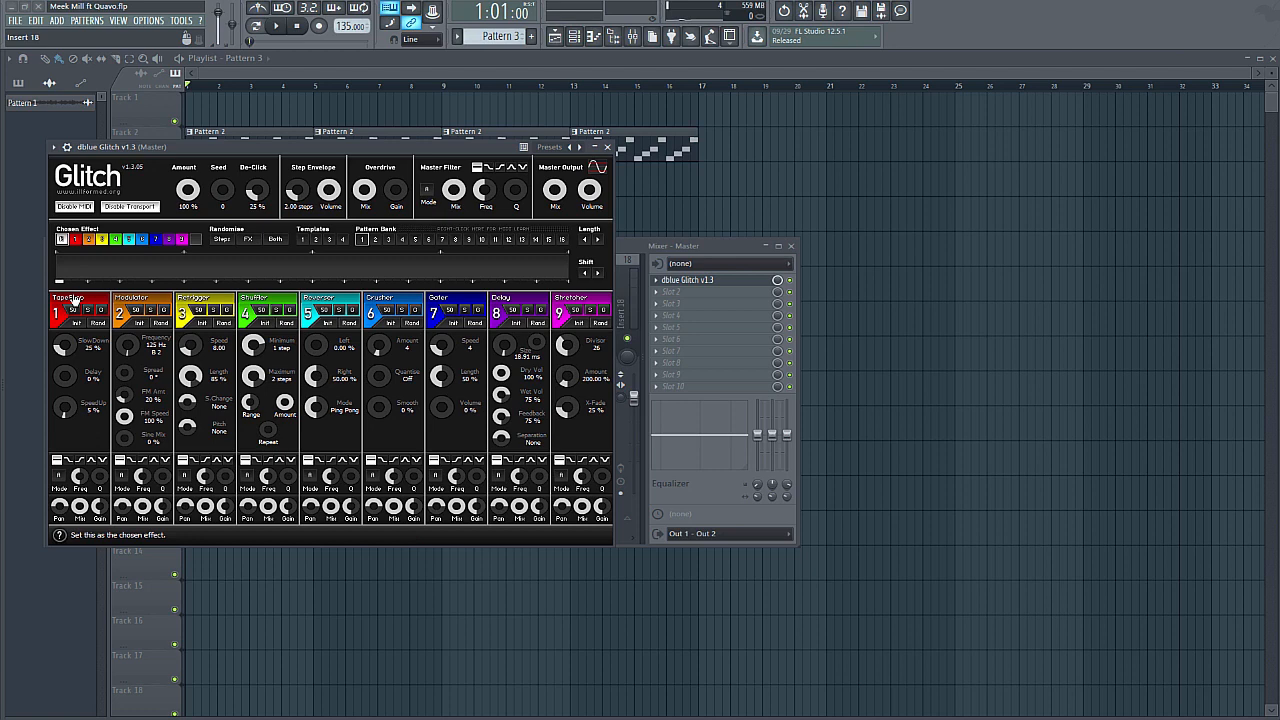
- Set Glitch's TapeStop SpeedUp to 10 % and insert TapeStop over the last two steps of the sequencer
{"action": "left_click", "coordinate": [72, 299]}
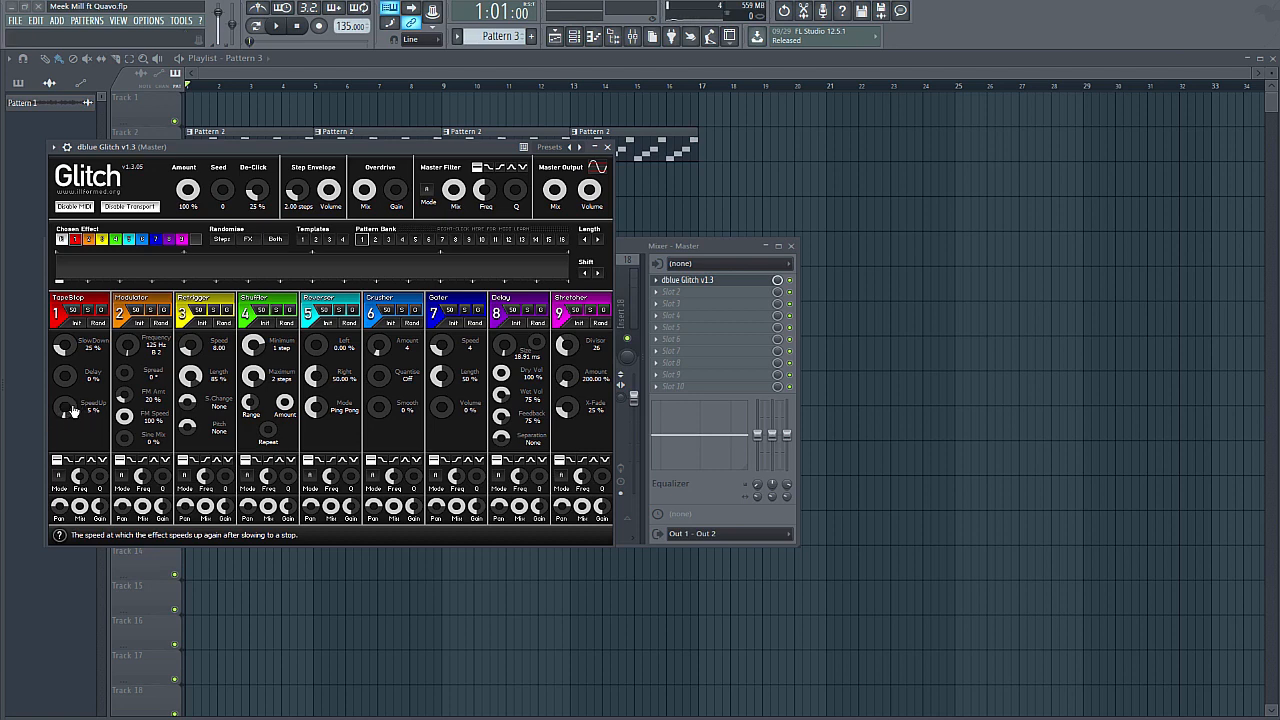
{"action": "left_click_drag", "start_coordinate": [65, 410], "coordinate": [65, 404]}
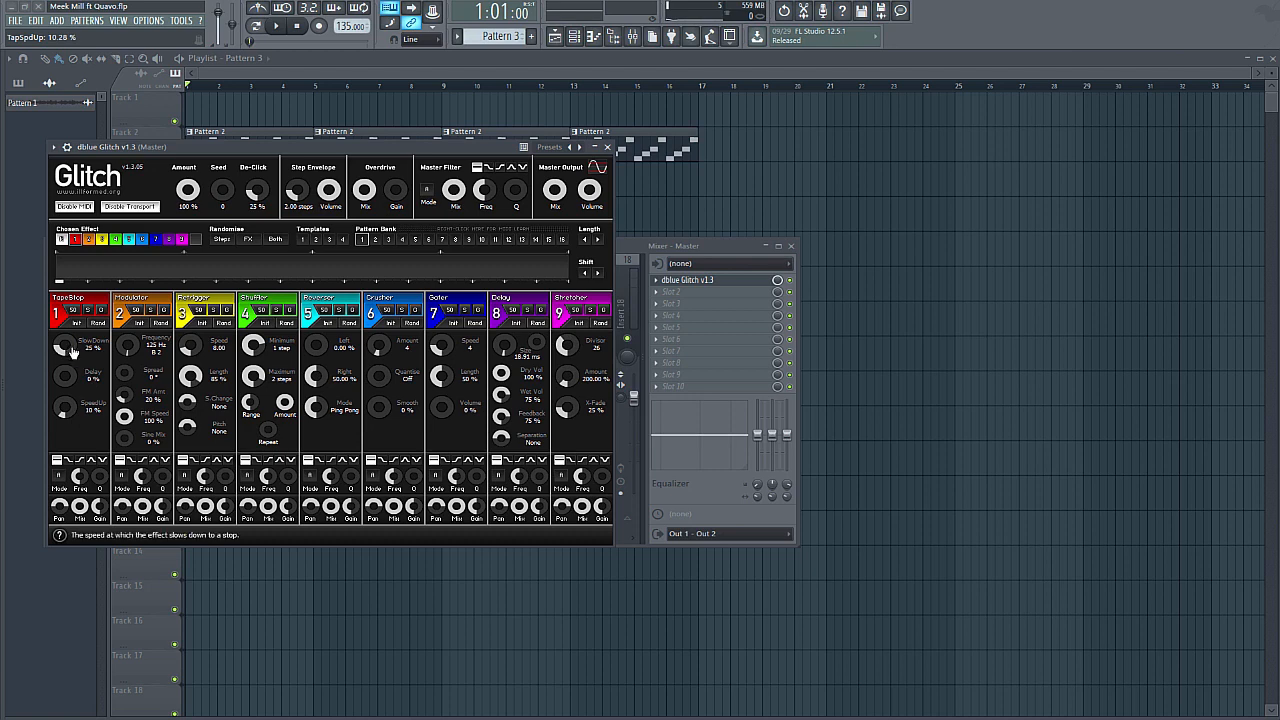
{"action": "left_click", "coordinate": [512, 268]}
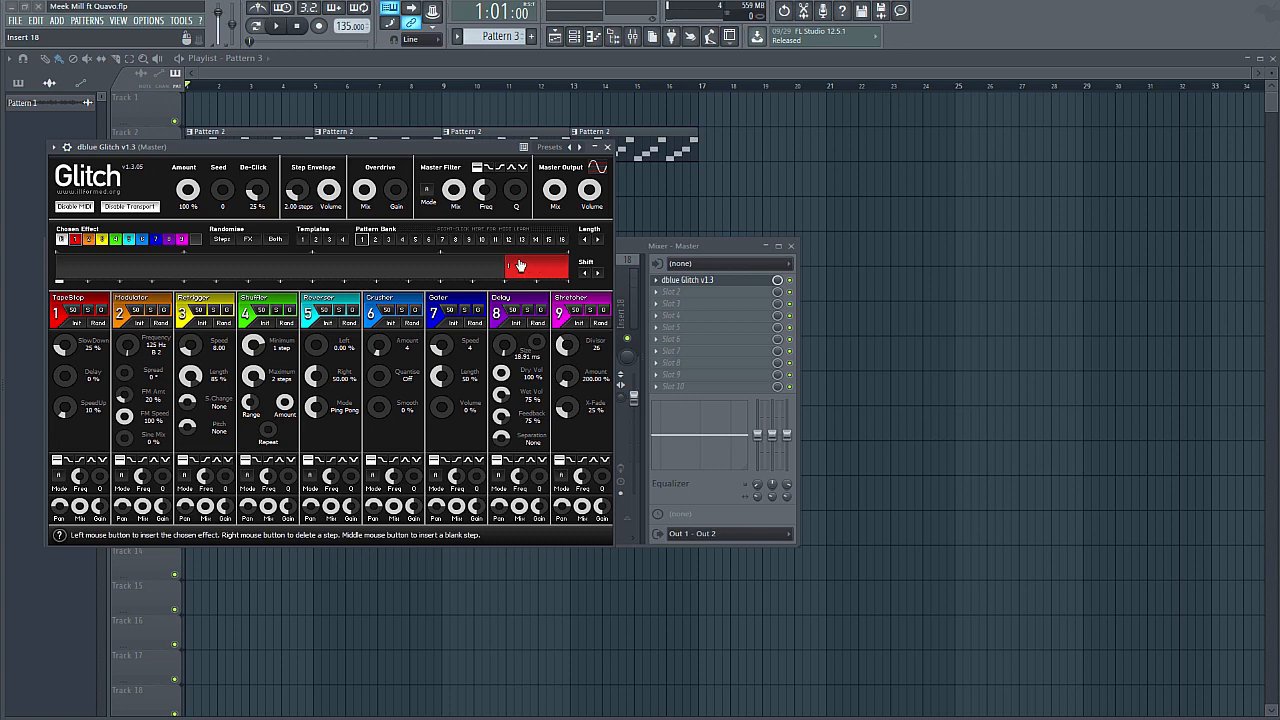
- Play the arrangement from the start with the Glitch sequencer in view, and stop playback
{"action": "left_click", "coordinate": [778, 281]}
{"action": "right_click", "coordinate": [778, 281]}
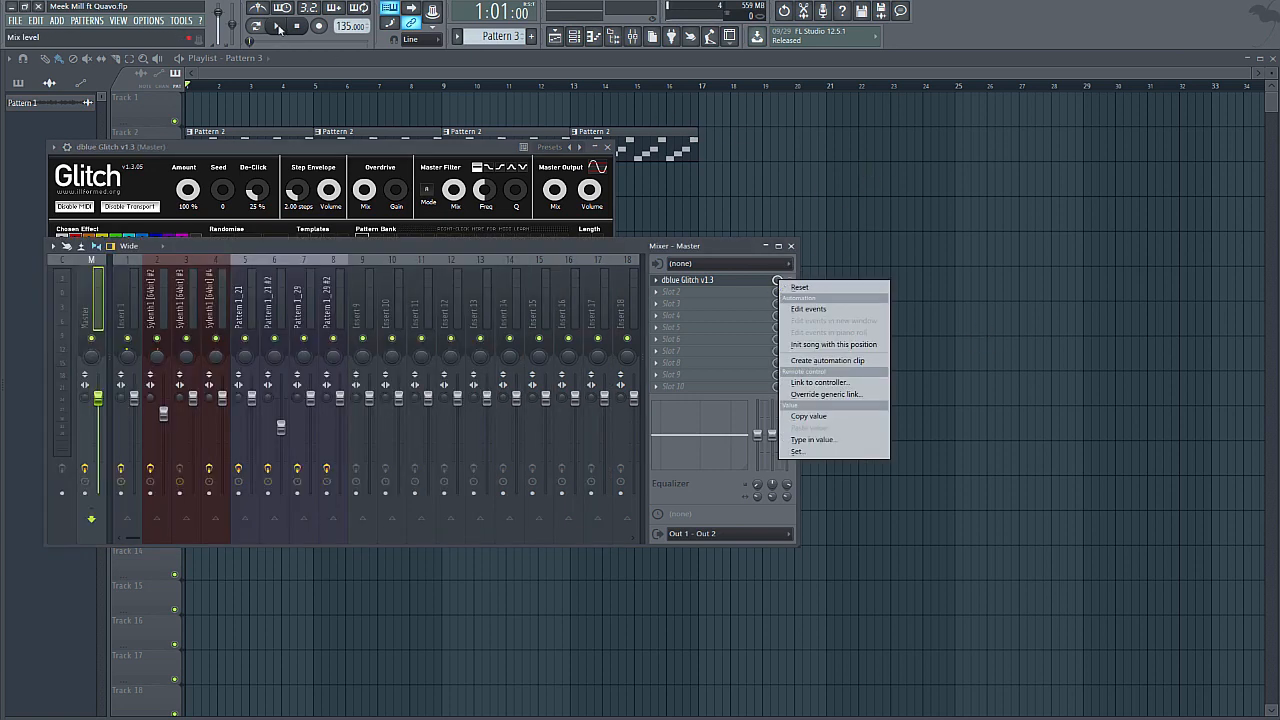
{"action": "left_click", "coordinate": [278, 27]}
{"action": "left_click", "coordinate": [320, 147]}
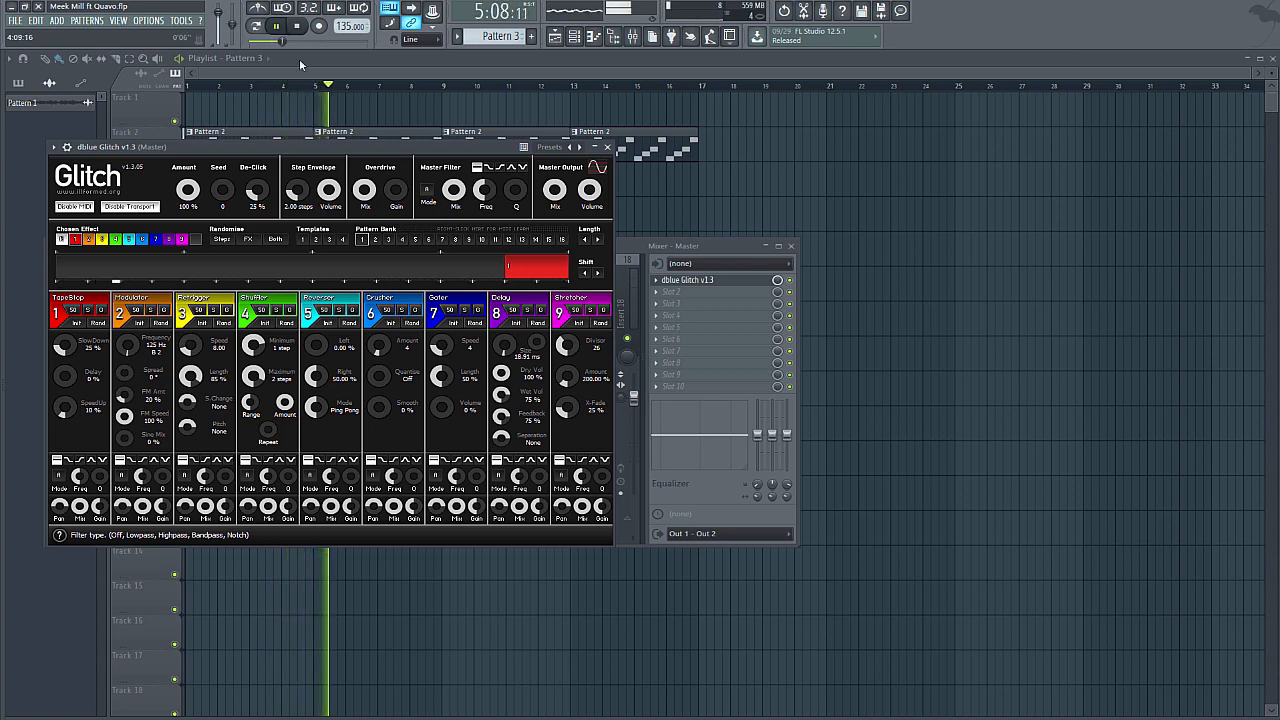
{"action": "key", "text": "space"}
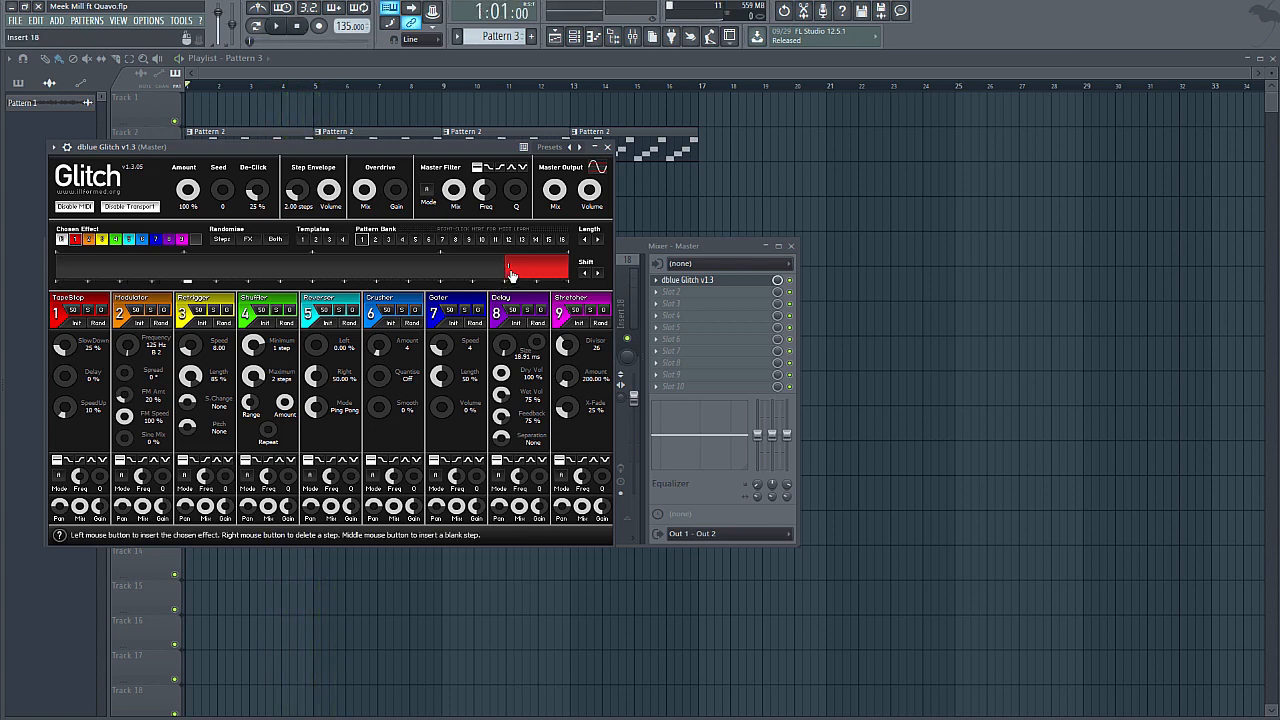
- Create an automation clip for the mix level of dblue Glitch on the Master track
{"action": "right_click", "coordinate": [783, 284]}
{"action": "left_click", "coordinate": [875, 362]}
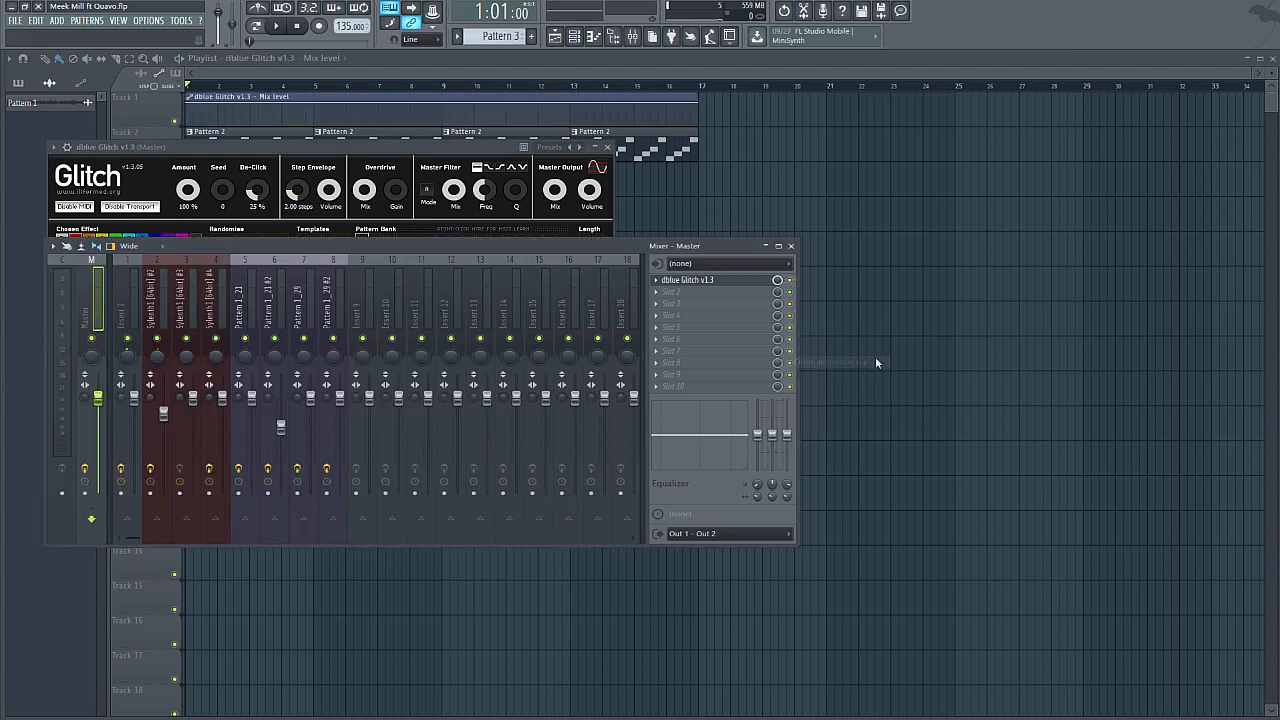
{"action": "left_click", "coordinate": [838, 237]}
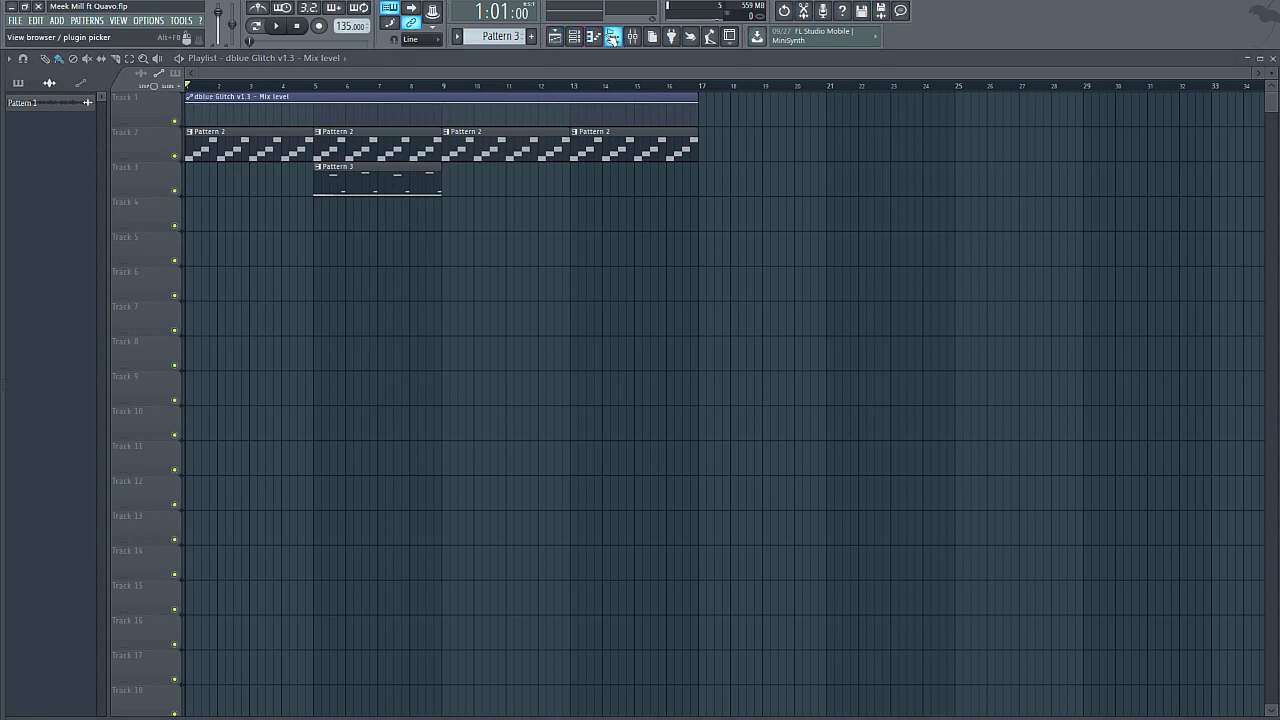
{"action": "left_click", "coordinate": [632, 36]}
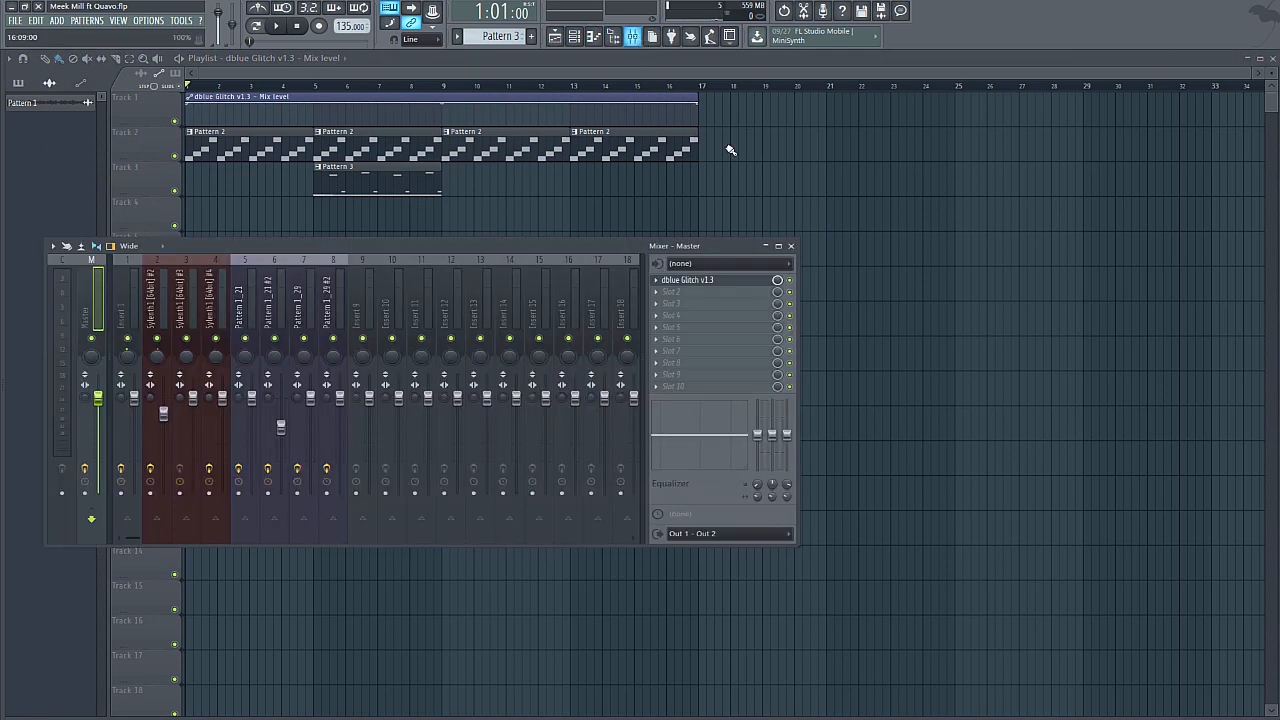
{"action": "right_click", "coordinate": [779, 282]}
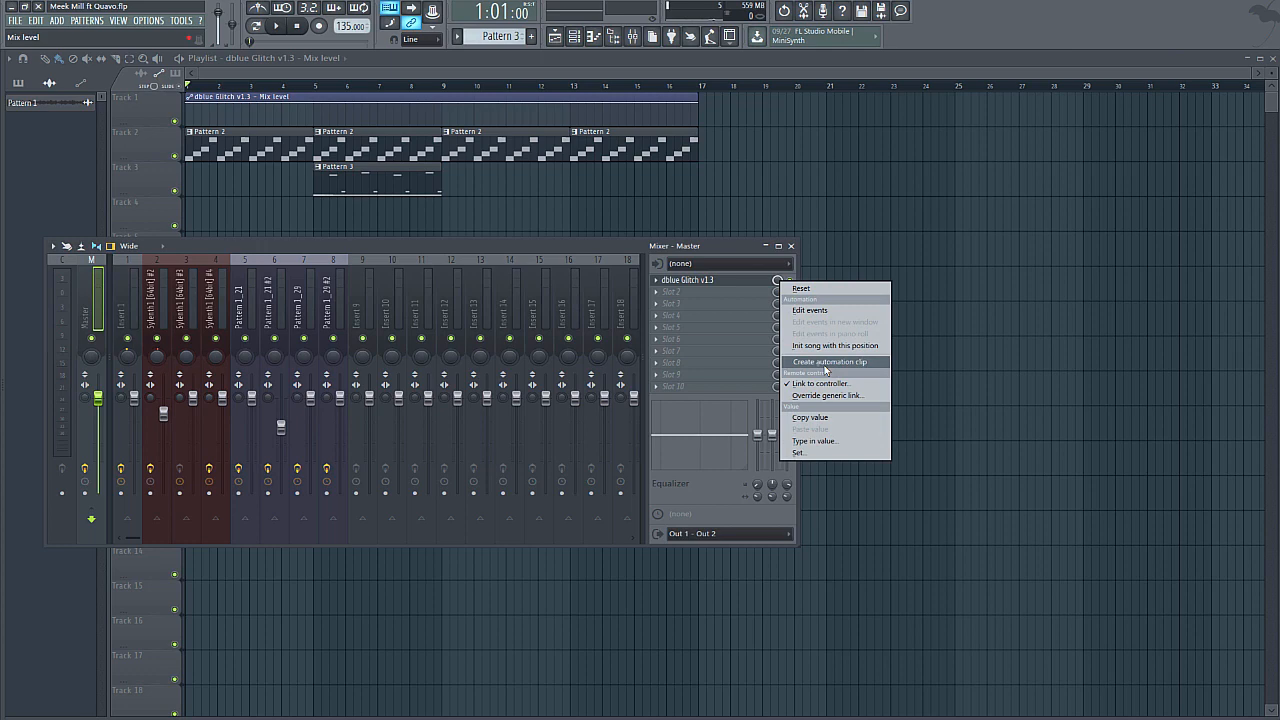
{"action": "left_click", "coordinate": [825, 363]}
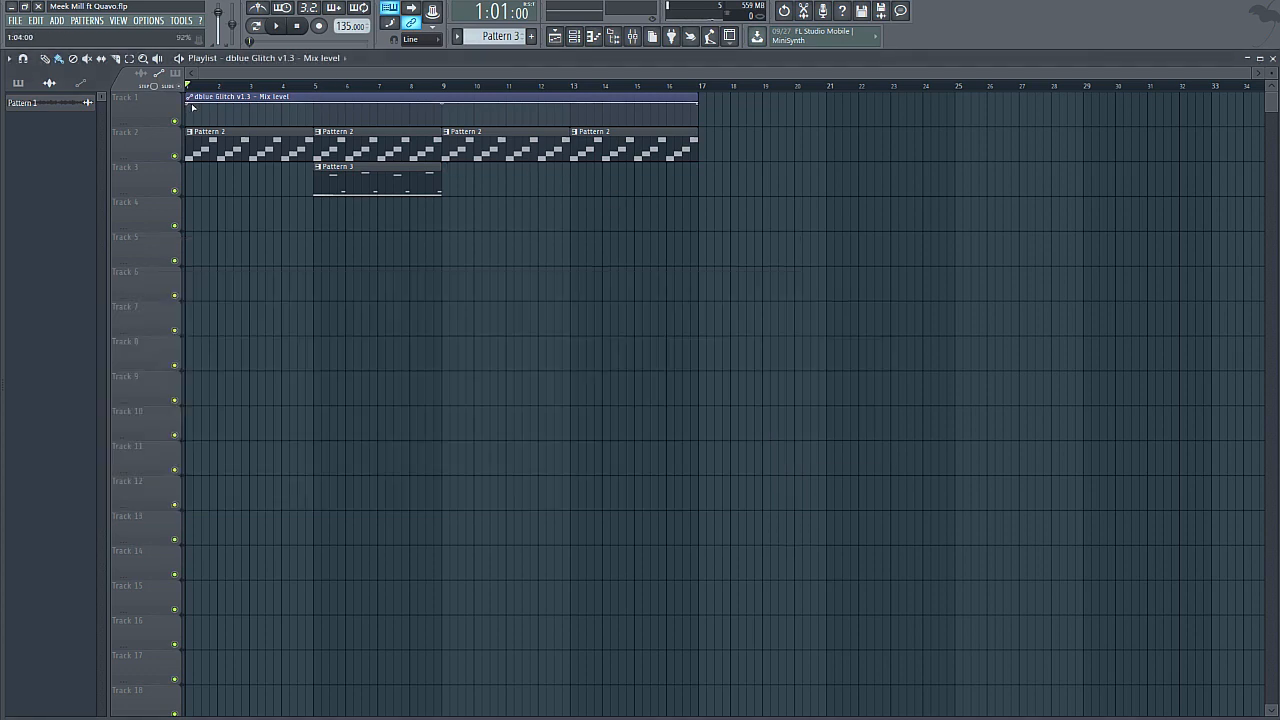
- Shape the Glitch mix level automation to stay at zero except for a full-level block from 8:13 to bar 9
{"action": "left_click_drag", "start_coordinate": [193, 104], "coordinate": [369, 156]}
{"action": "left_click", "coordinate": [436, 126]}
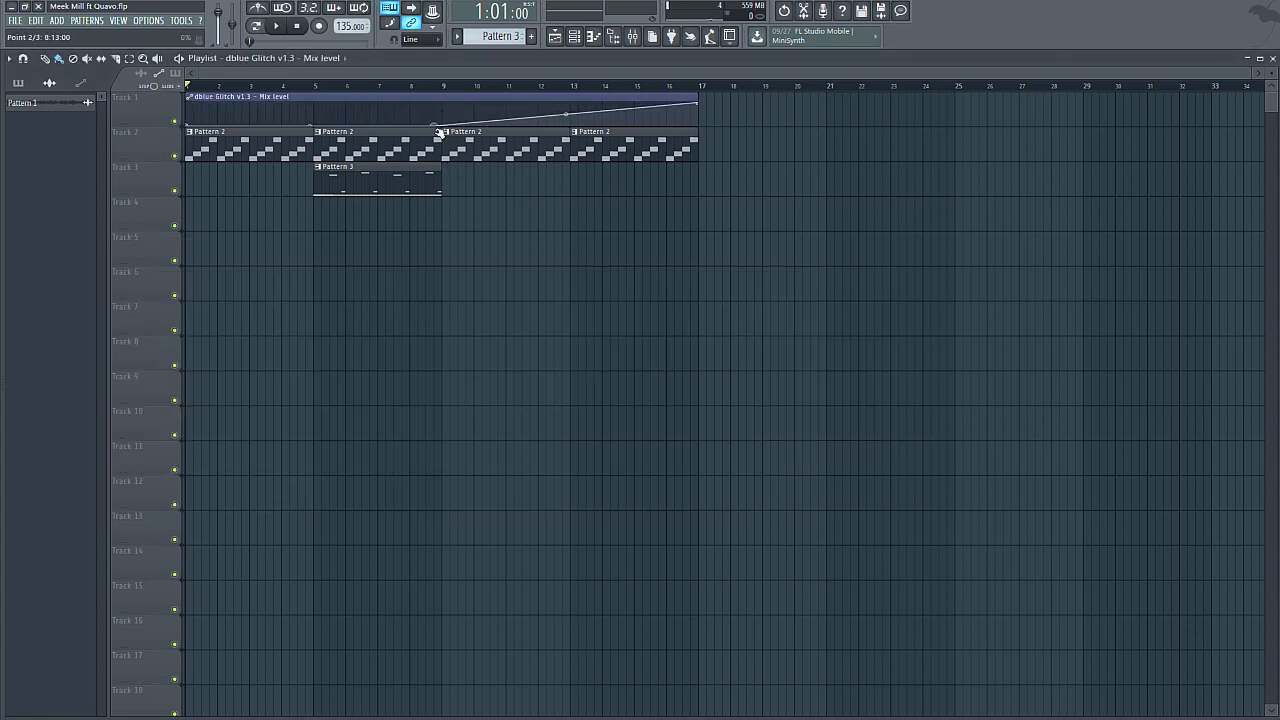
{"action": "right_click", "coordinate": [443, 105]}
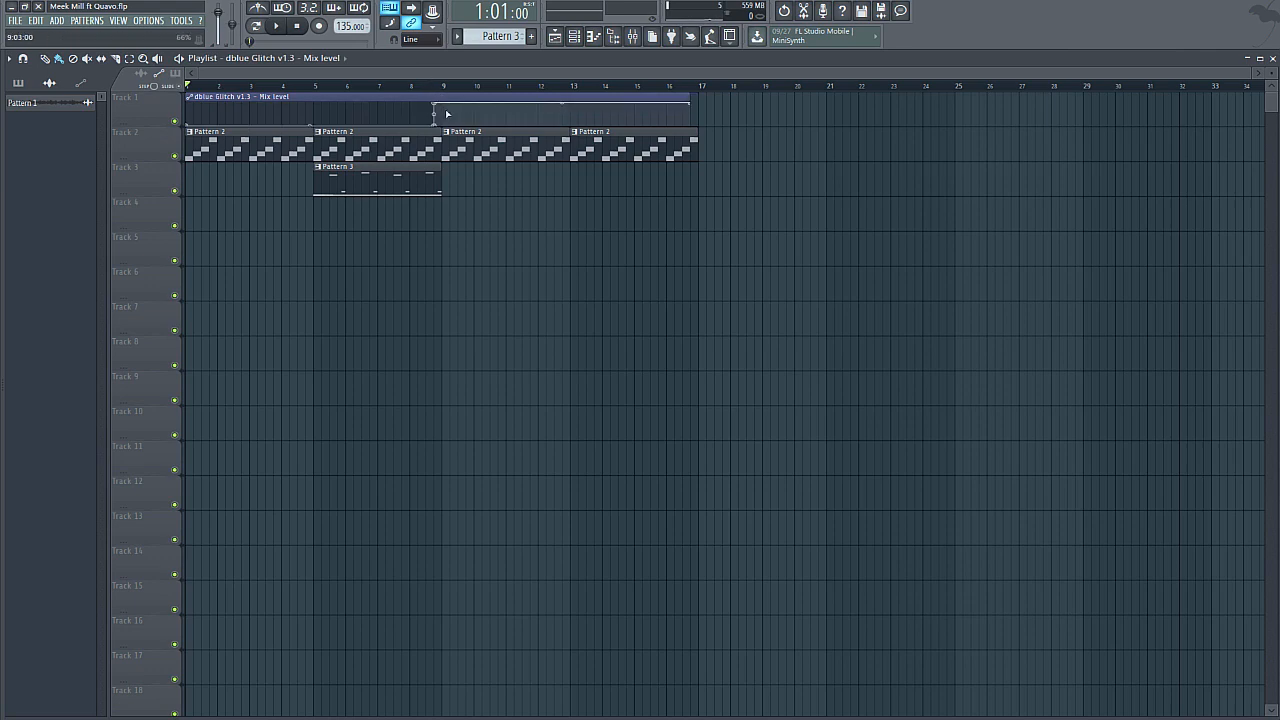
{"action": "left_click_drag", "start_coordinate": [446, 93], "coordinate": [436, 146]}
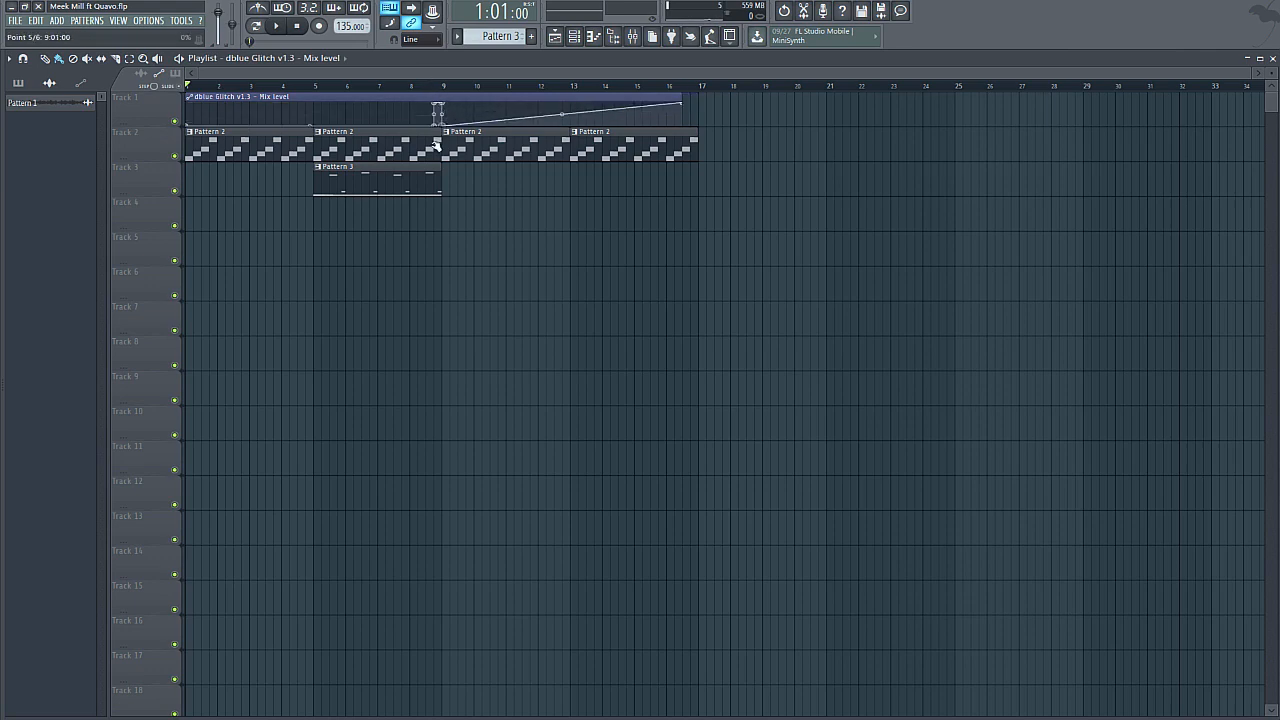
{"action": "right_click", "coordinate": [687, 104]}
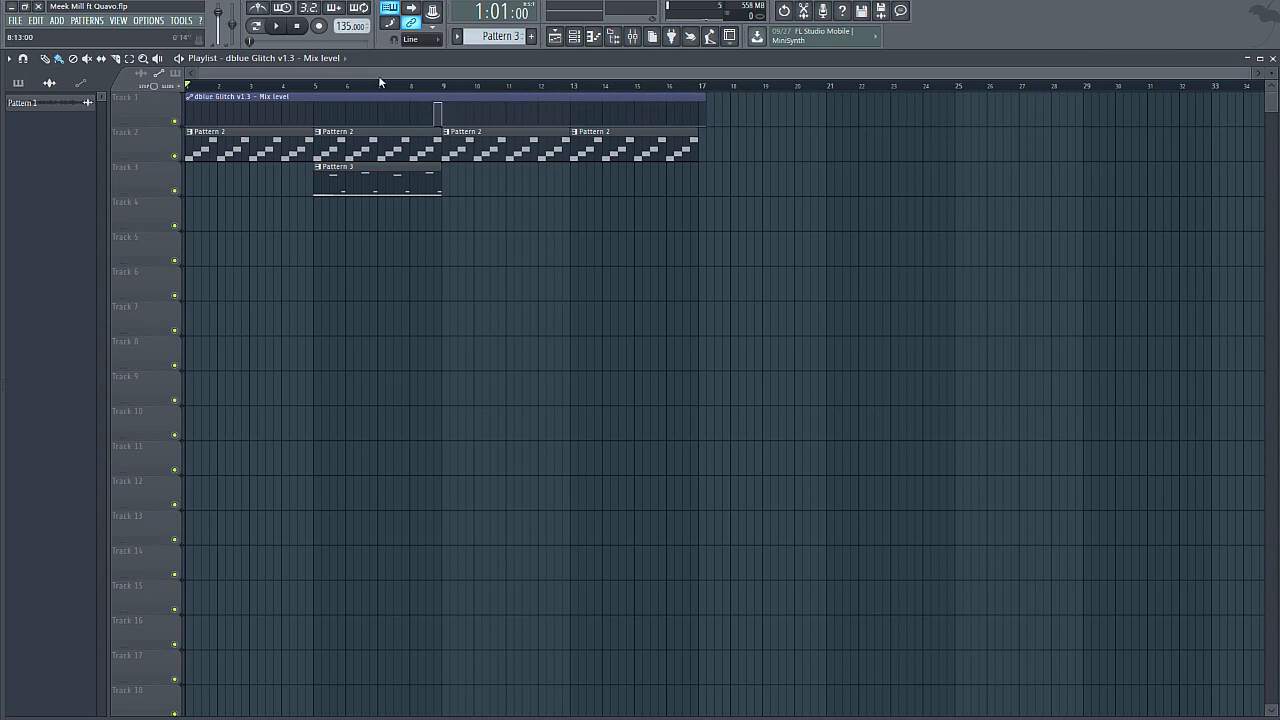
{"action": "left_click_drag", "start_coordinate": [400, 85], "coordinate": [418, 86]}
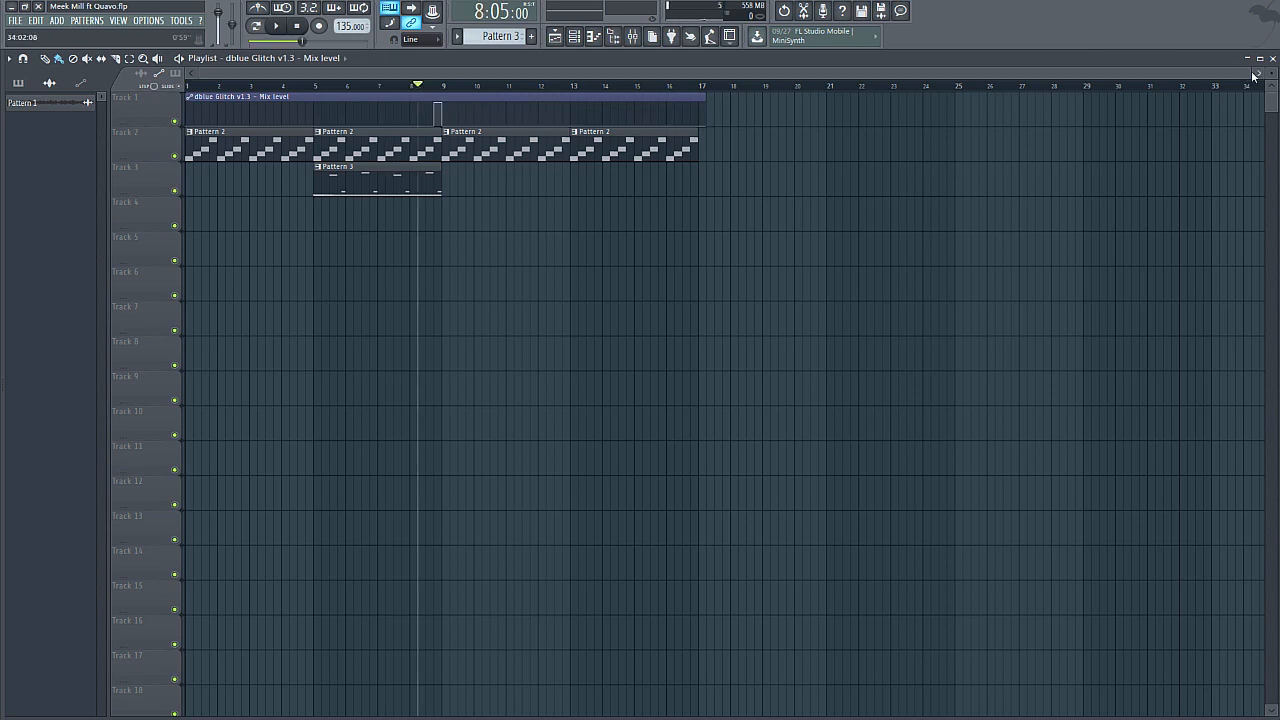
{"action": "left_click_drag", "start_coordinate": [1248, 73], "coordinate": [538, 76]}
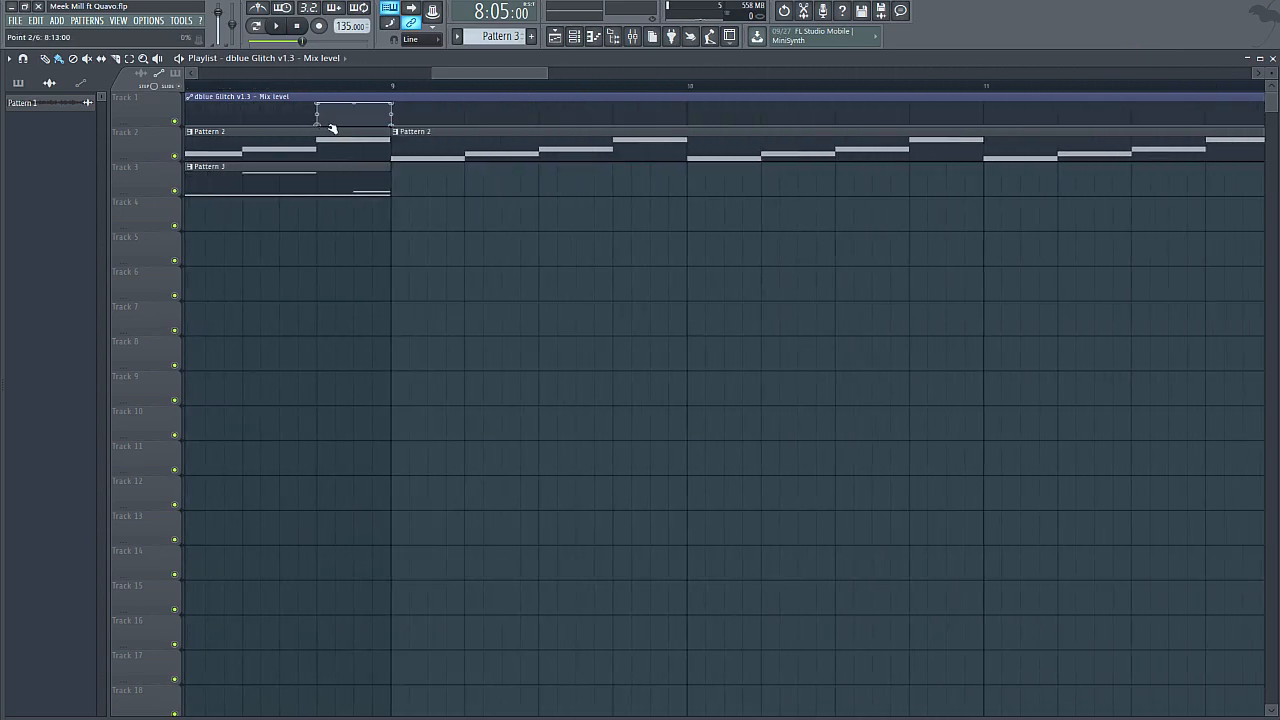
{"action": "left_click_drag", "start_coordinate": [332, 128], "coordinate": [360, 132]}
{"action": "left_click_drag", "start_coordinate": [353, 124], "coordinate": [196, 73]}
{"action": "left_click_drag", "start_coordinate": [547, 73], "coordinate": [1069, 114]}
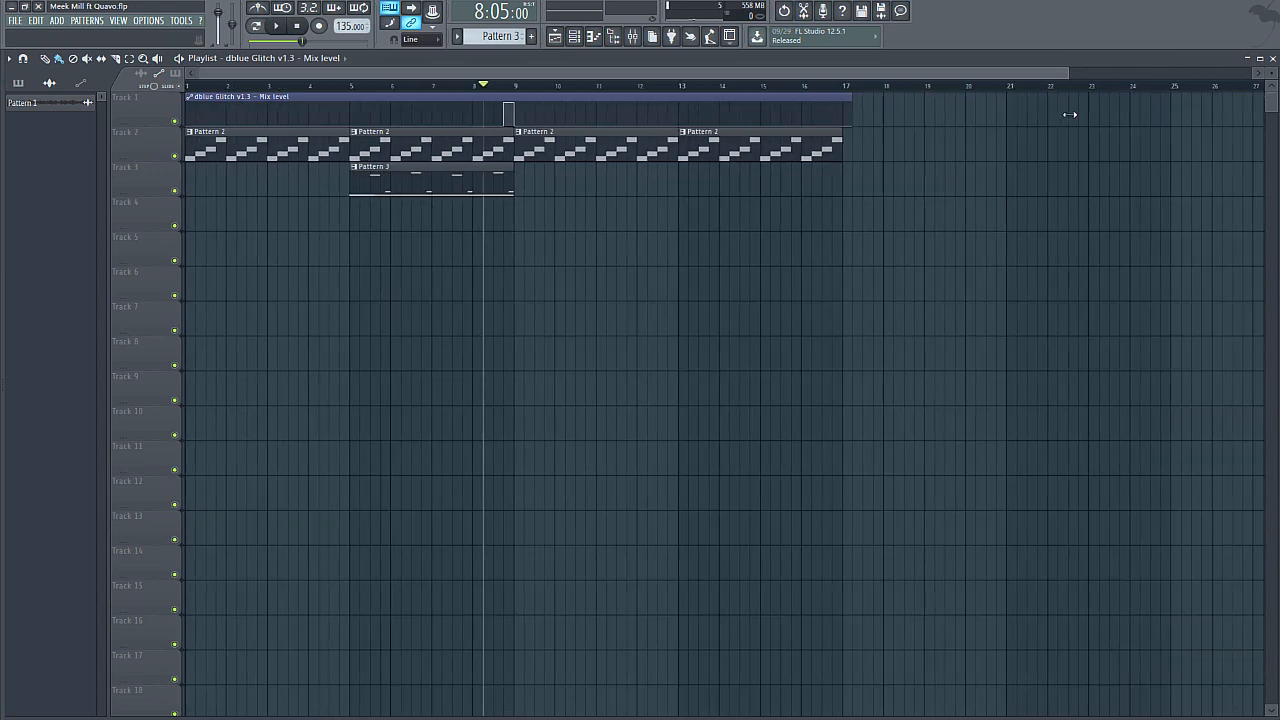
- Play the arrangement from 4:13 and again from bar 7 to check the automated Glitch effect before bar 9
{"action": "left_click", "coordinate": [333, 86]}
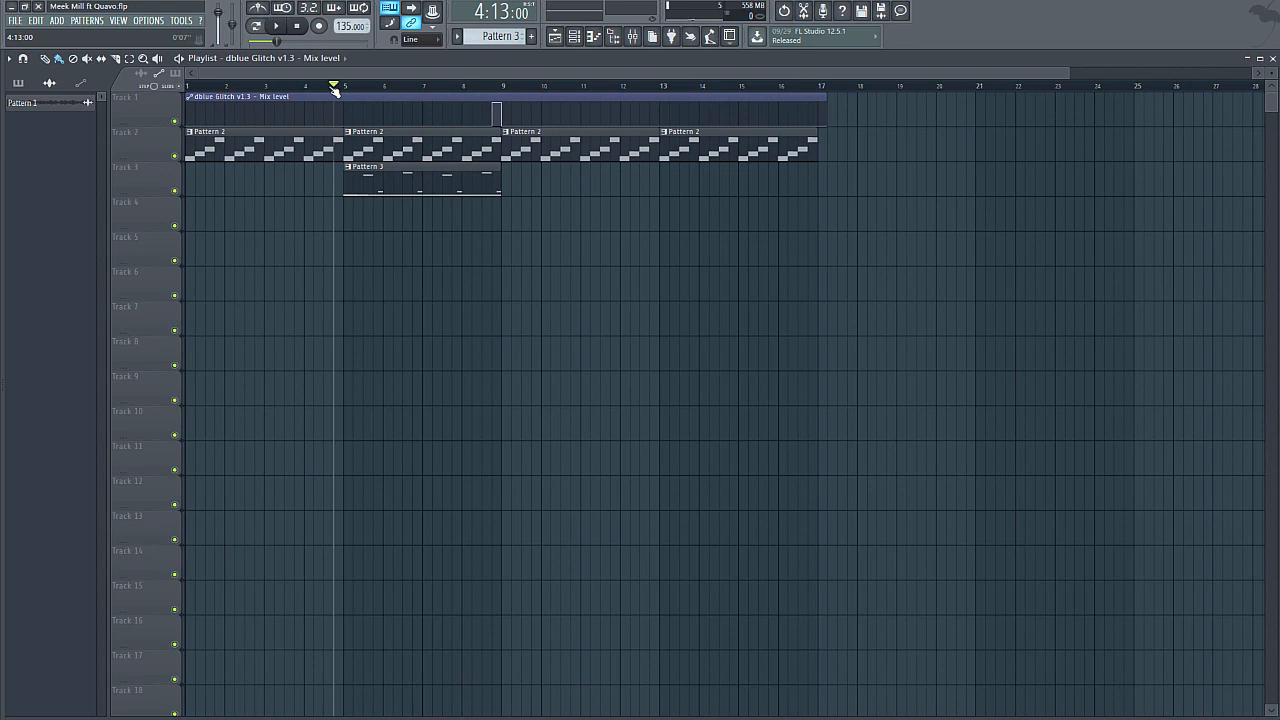
{"action": "left_click", "coordinate": [278, 26]}
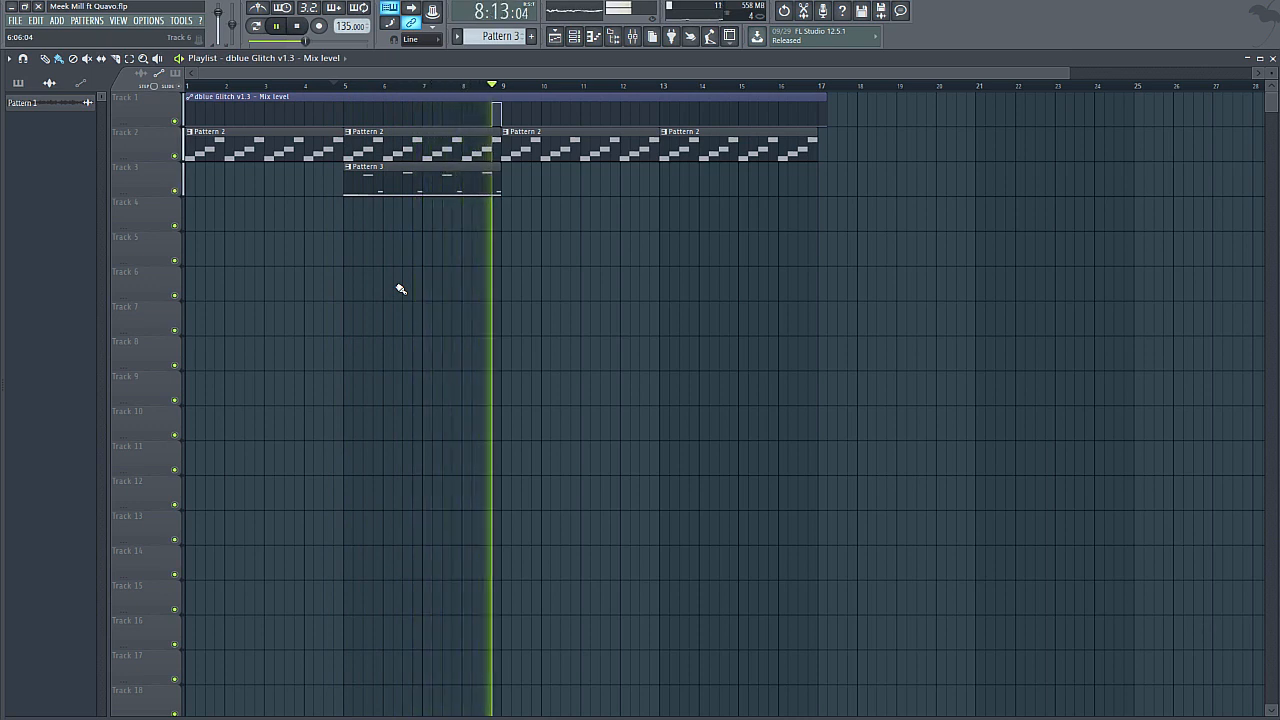
{"action": "key", "text": "space"}
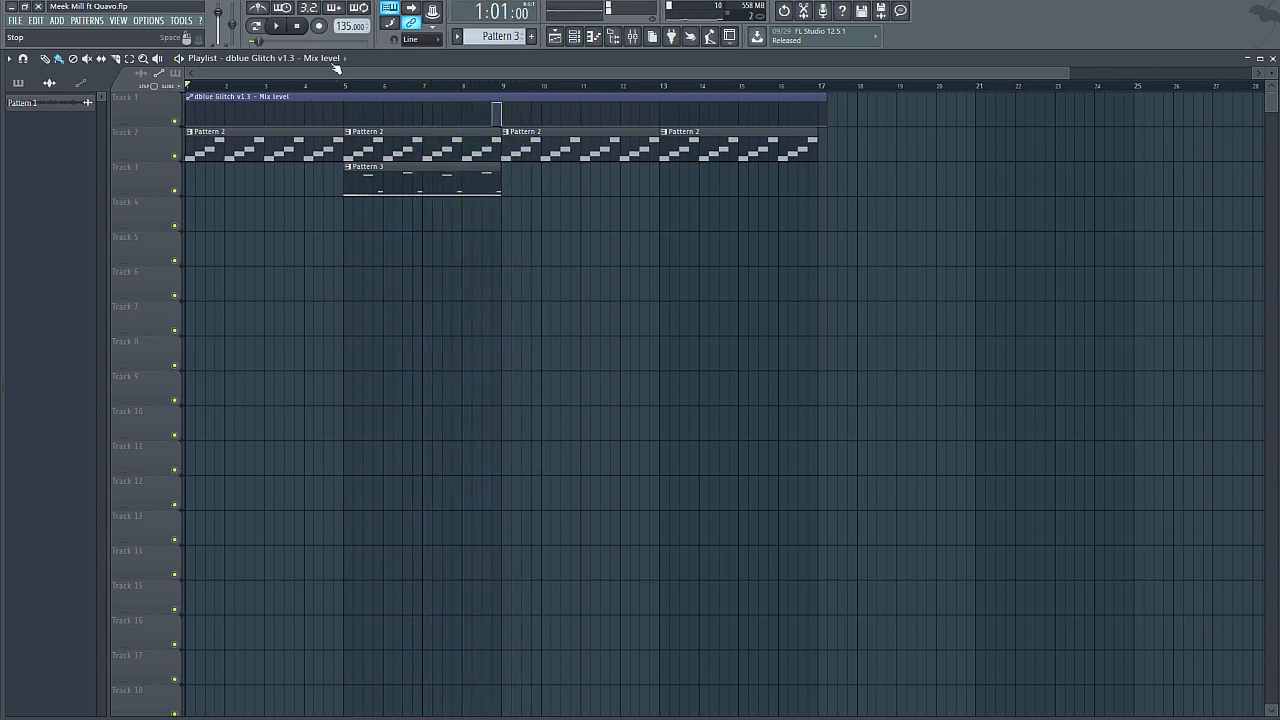
{"action": "left_click_drag", "start_coordinate": [1069, 70], "coordinate": [658, 78]}
{"action": "left_click_drag", "start_coordinate": [648, 86], "coordinate": [637, 85]}
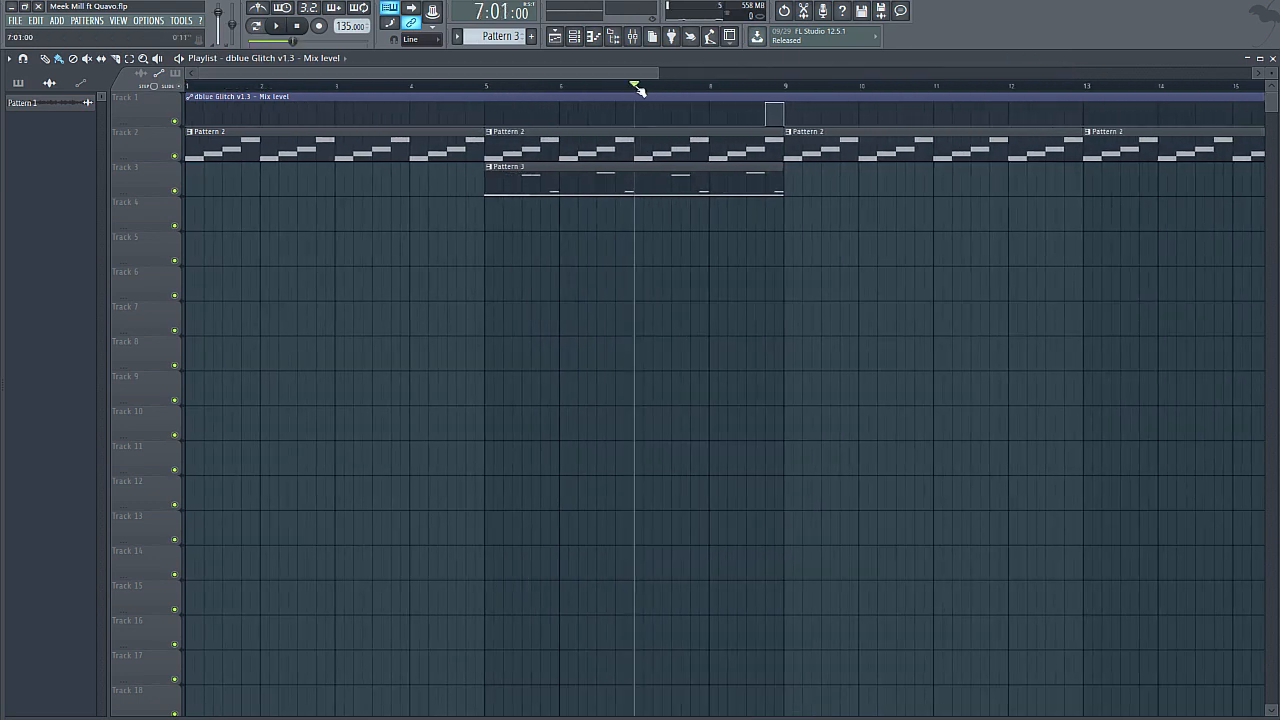
{"action": "left_click", "coordinate": [279, 27]}
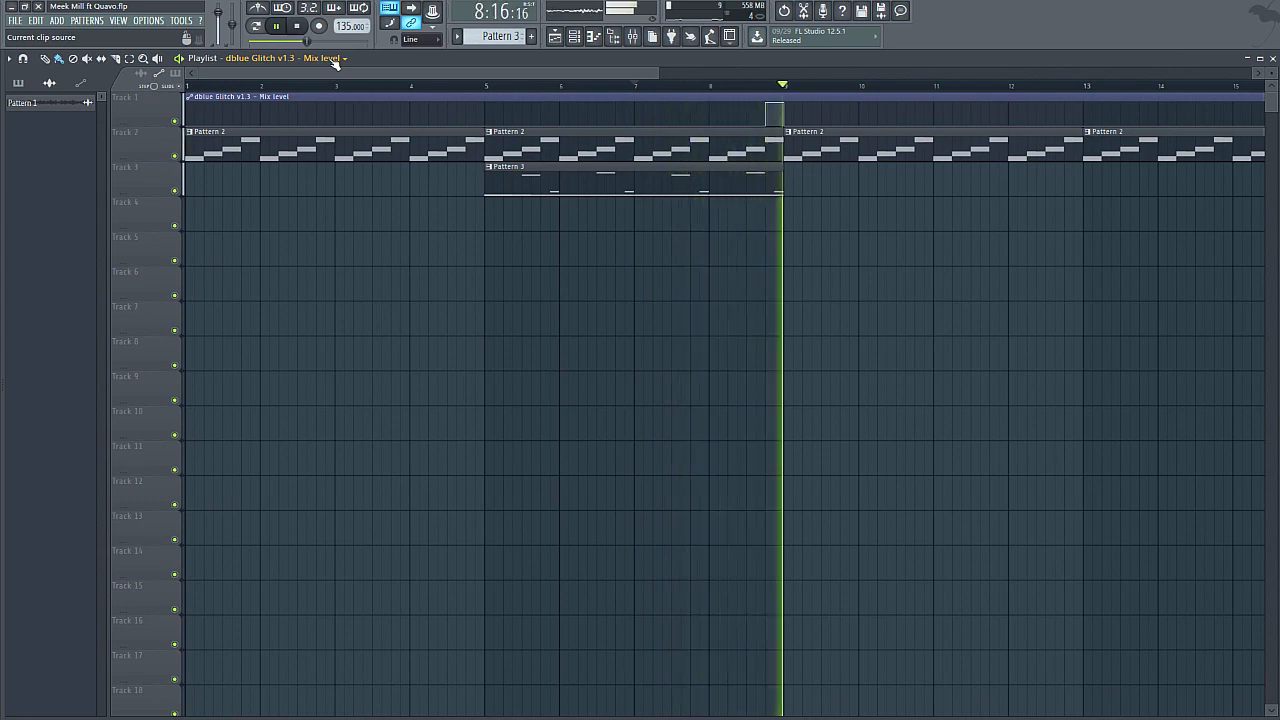
{"action": "key", "text": "space"}
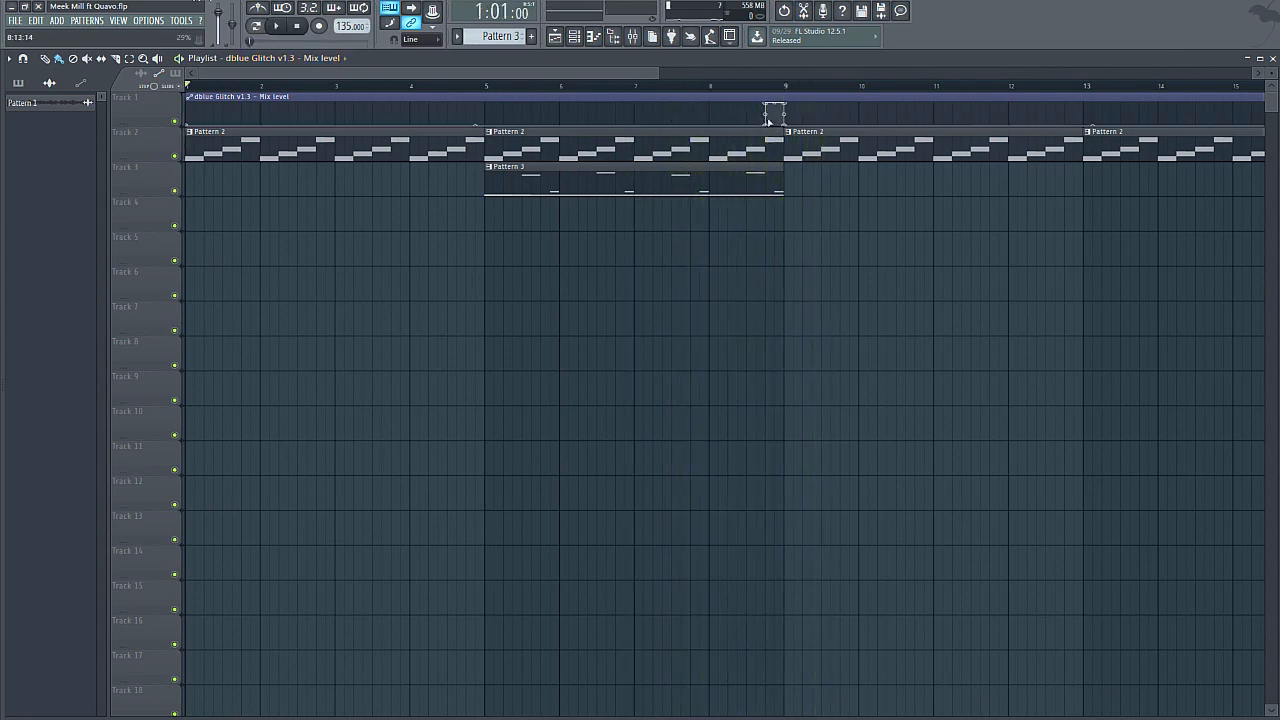
- Widen the full-level block of the Glitch mix automation to start at bar 8, and play from 6:15 through it
{"action": "left_click_drag", "start_coordinate": [771, 124], "coordinate": [788, 92]}
{"action": "left_click", "coordinate": [625, 85]}
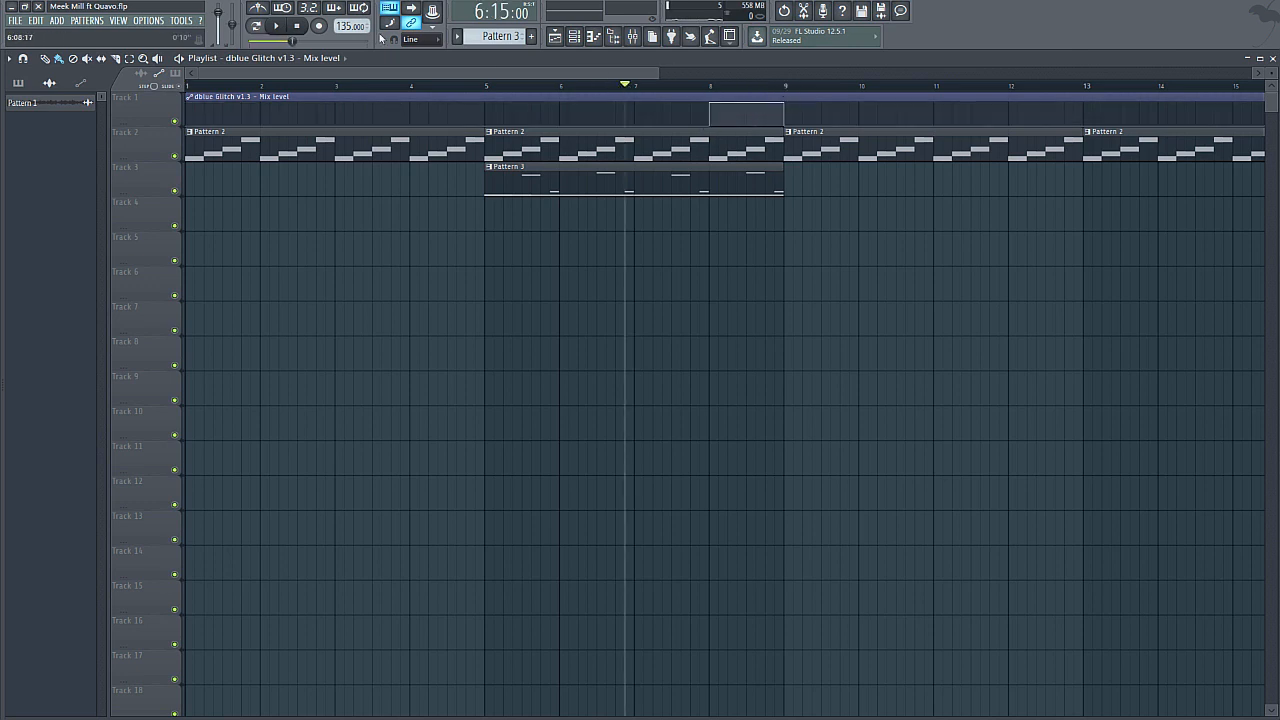
{"action": "left_click", "coordinate": [279, 27]}
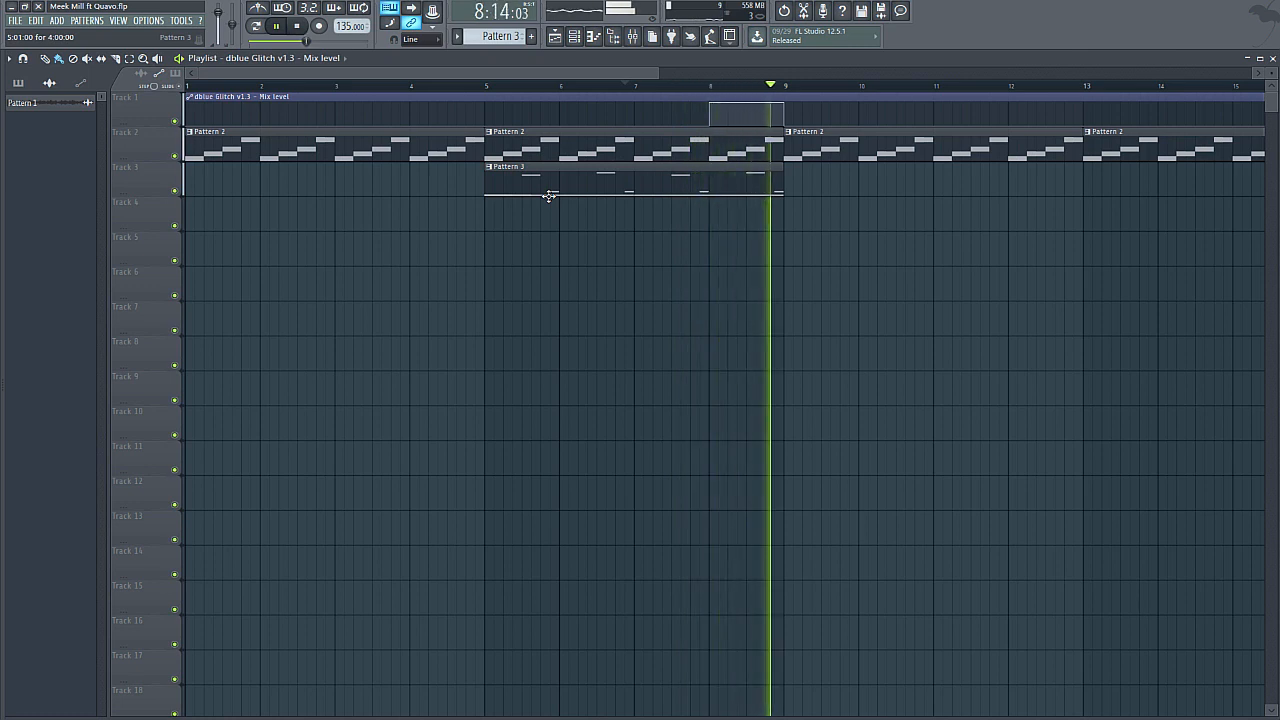
{"action": "left_click", "coordinate": [298, 27]}
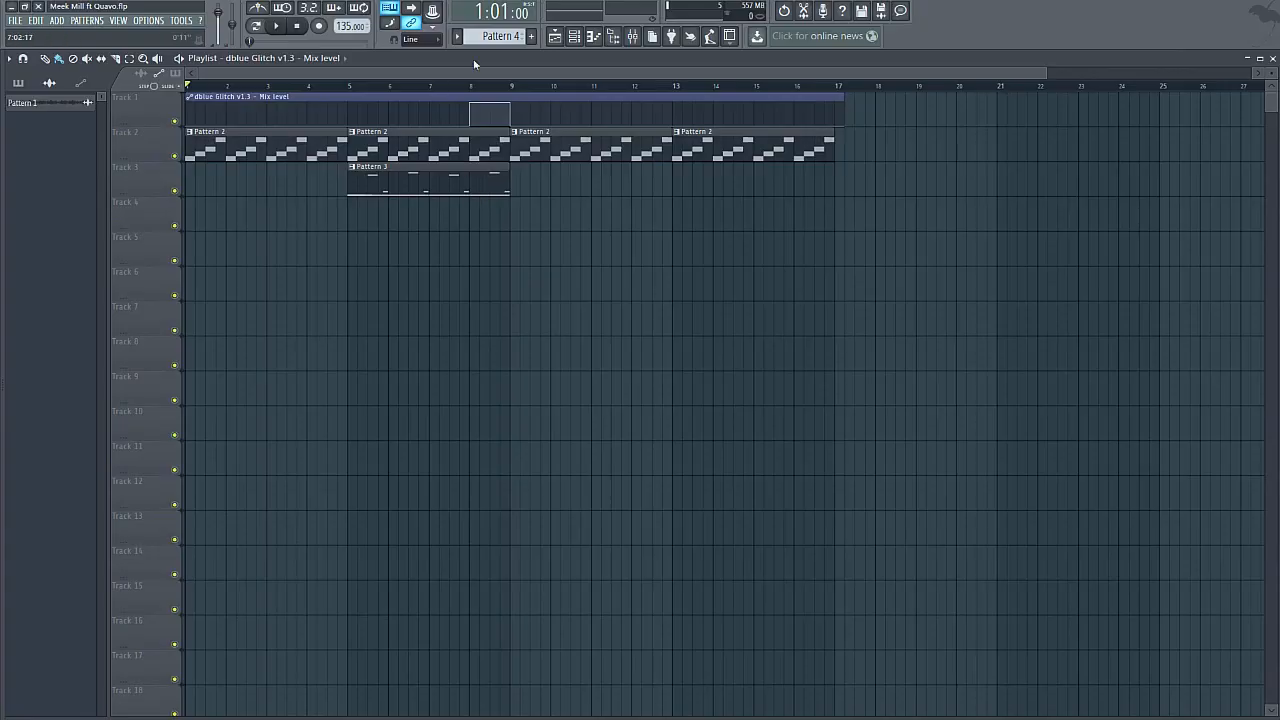
- Place Pattern 4 on Track 4 as two four-bar clips covering bar 9 up to bar 17
{"action": "left_click", "coordinate": [531, 218]}
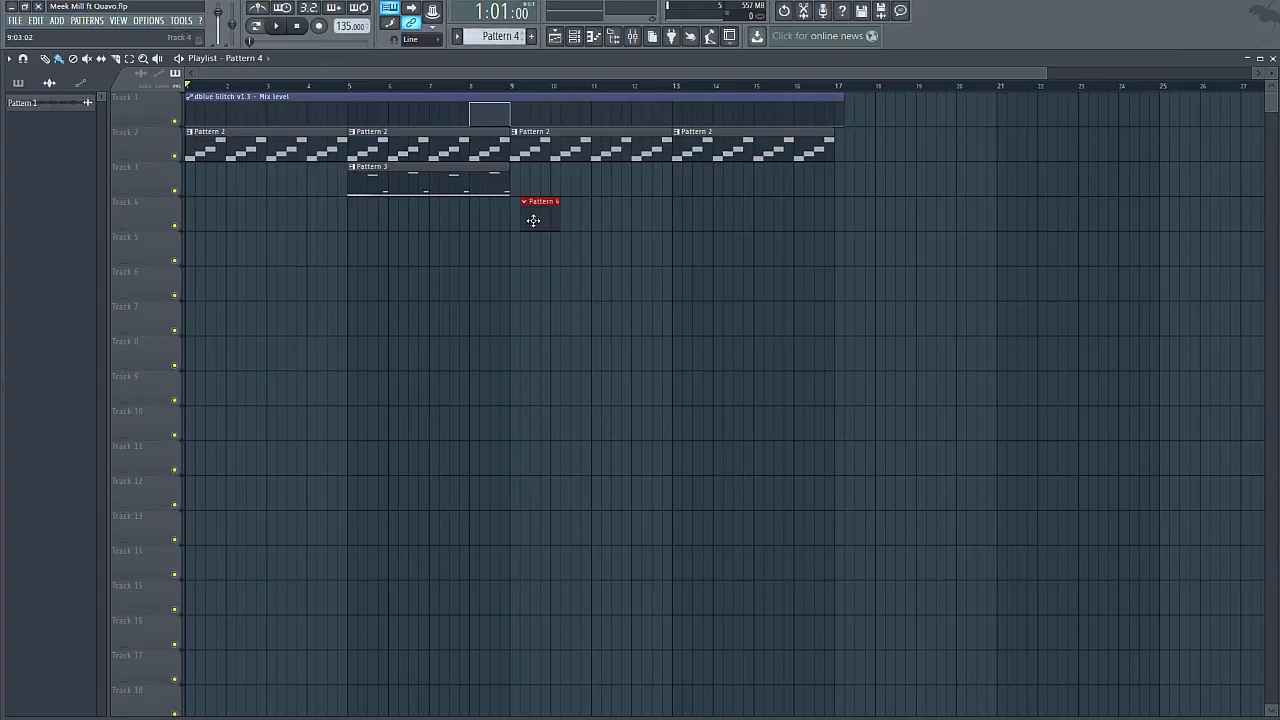
{"action": "left_click_drag", "start_coordinate": [545, 221], "coordinate": [830, 250]}
{"action": "left_click", "coordinate": [686, 232]}
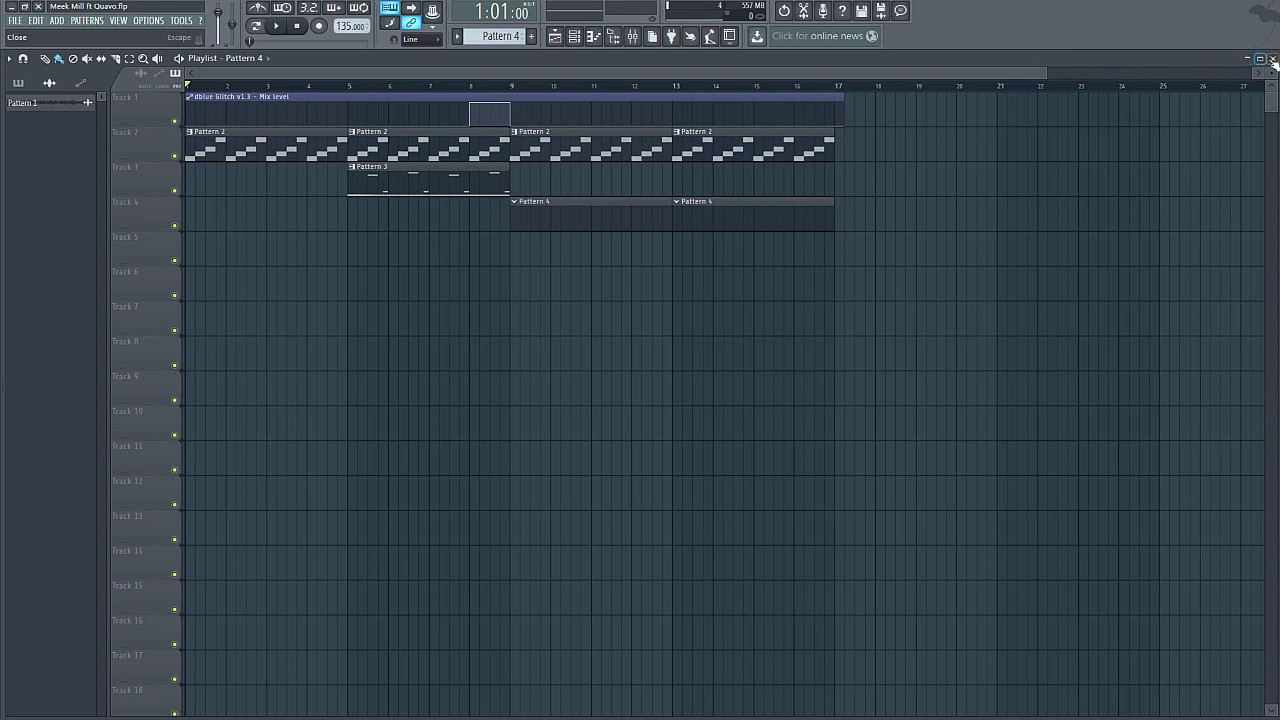
{"action": "left_click", "coordinate": [1273, 60]}
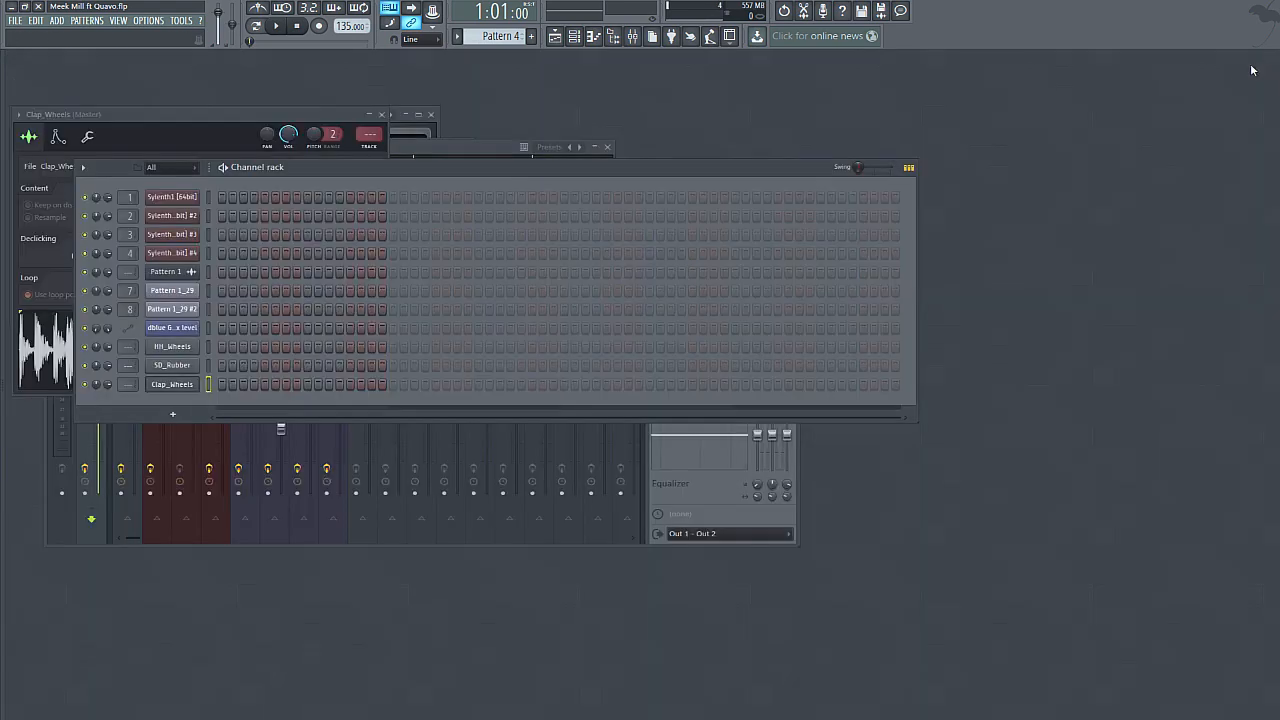
- Fill the HH_Wheels channel in Pattern 4 with a hit every two steps across four bars
{"action": "right_click", "coordinate": [186, 346]}
{"action": "left_click", "coordinate": [884, 353]}
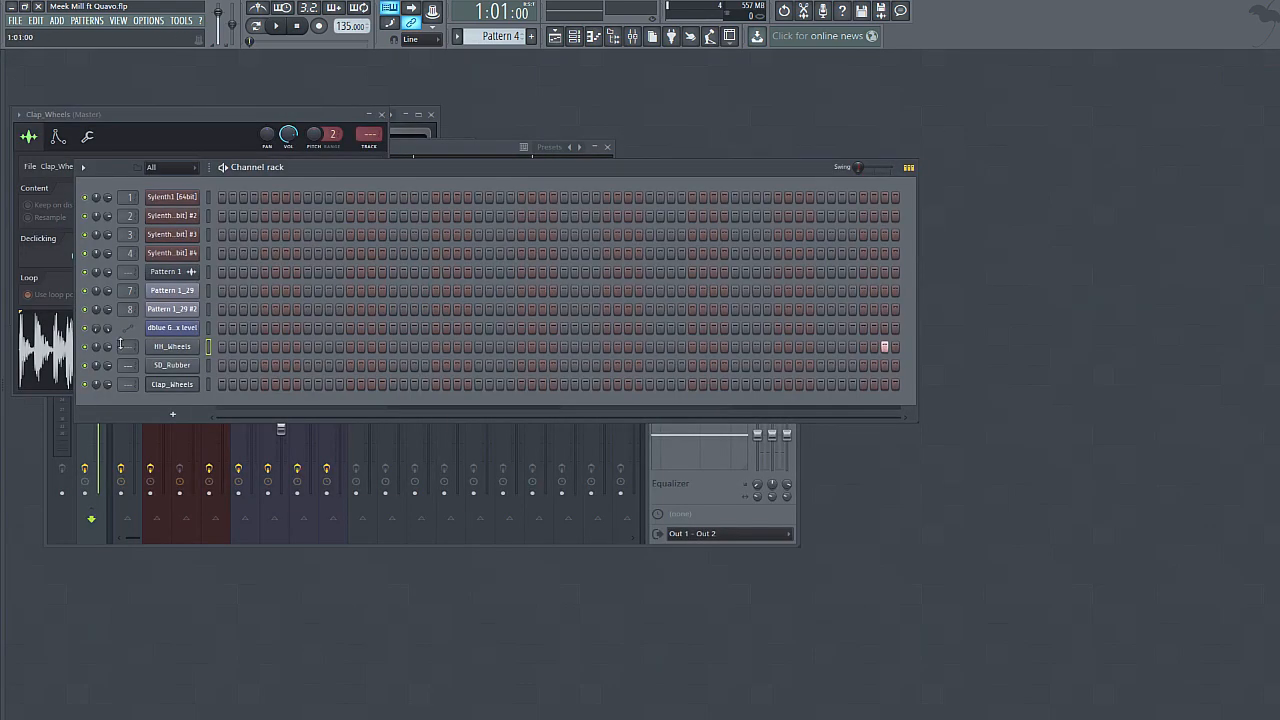
{"action": "right_click", "coordinate": [186, 346]}
{"action": "left_click", "coordinate": [345, 386]}
- Normalize the HH_Wheels sample and add a fade-out to its end
{"action": "left_click", "coordinate": [187, 347]}
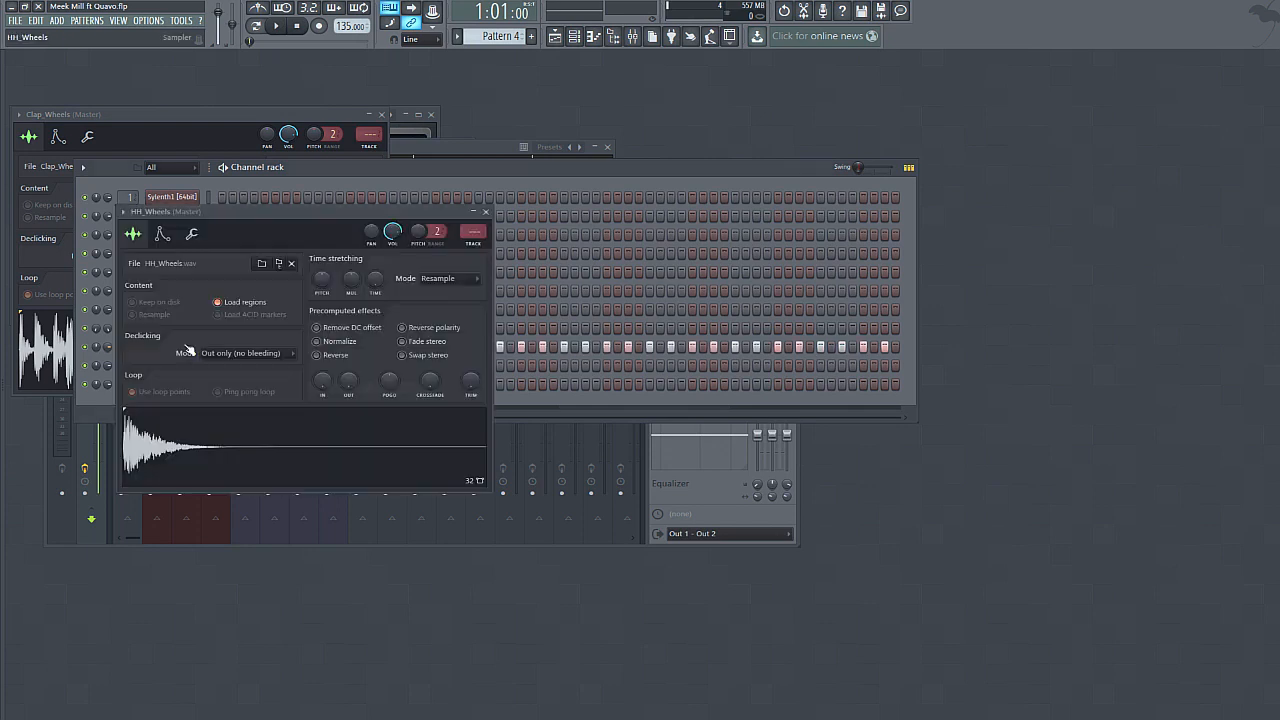
{"action": "left_click", "coordinate": [330, 341]}
{"action": "left_click_drag", "start_coordinate": [351, 382], "coordinate": [353, 387]}
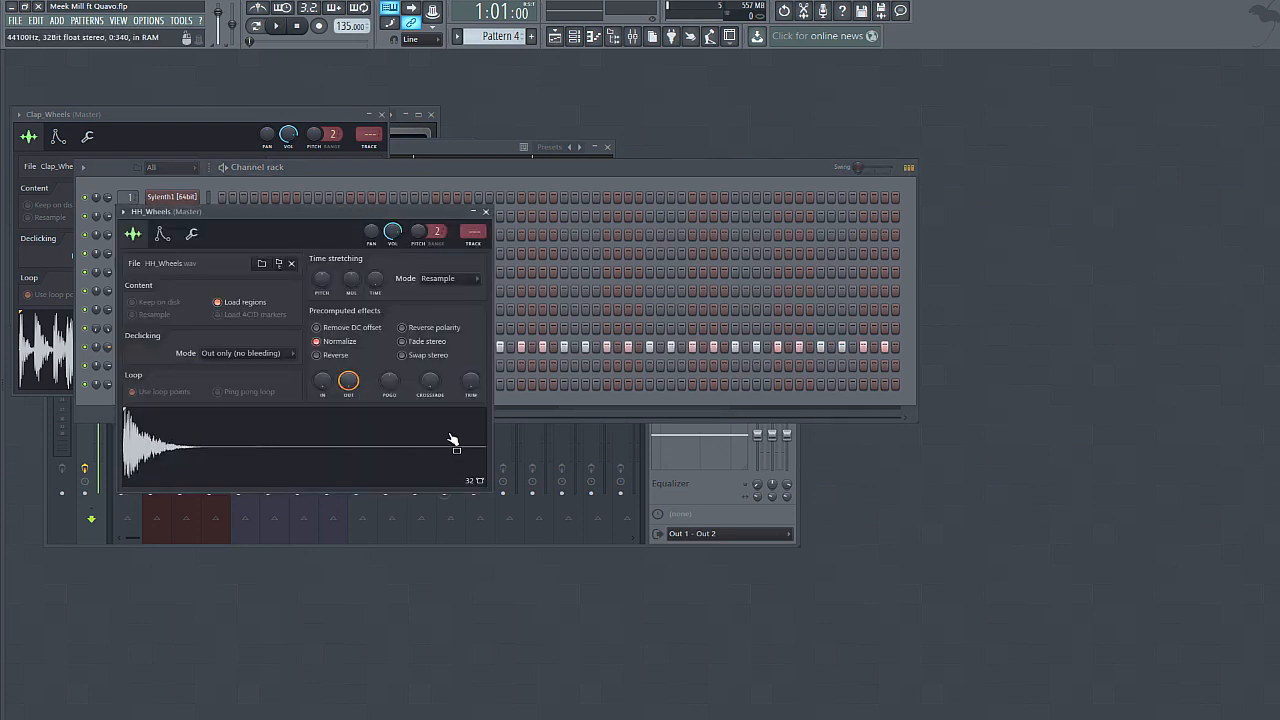
{"action": "key", "text": "Escape"}
- Quantize the HH_Wheels notes in the piano roll with the 16_MPC1 groove template
{"action": "right_click", "coordinate": [180, 347]}
{"action": "left_click", "coordinate": [227, 346]}
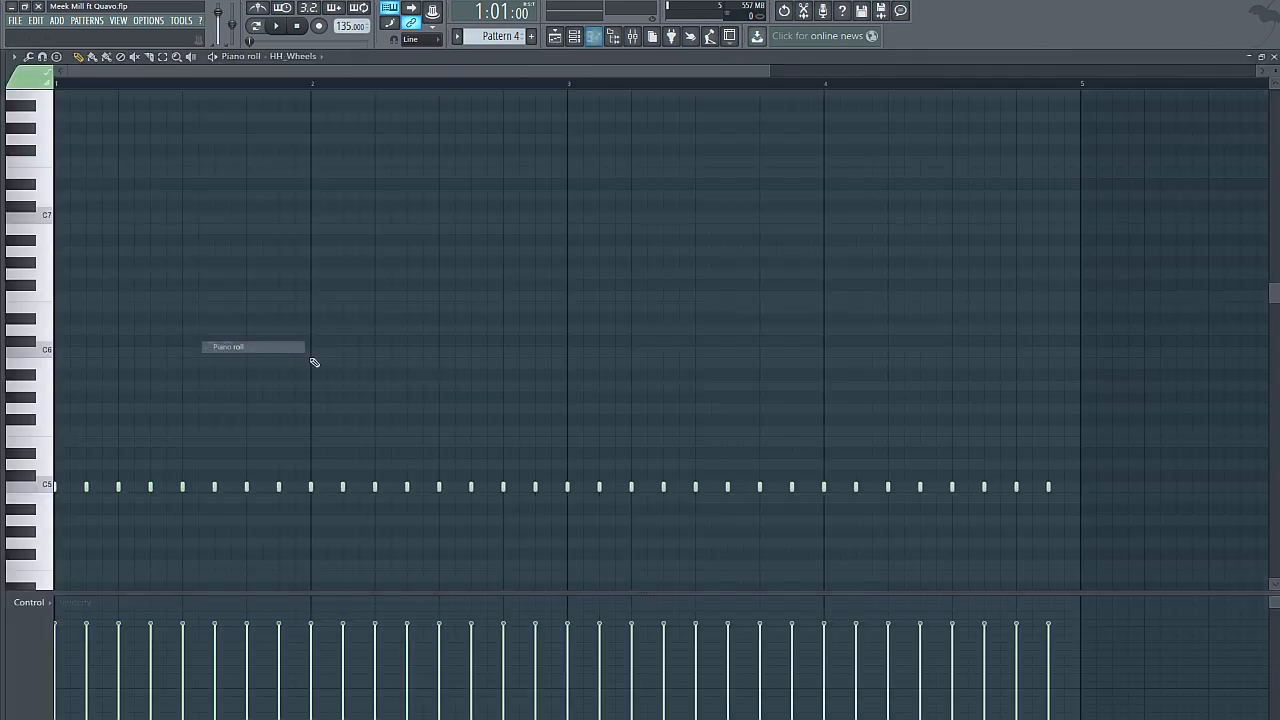
{"action": "key", "text": "alt+q"}
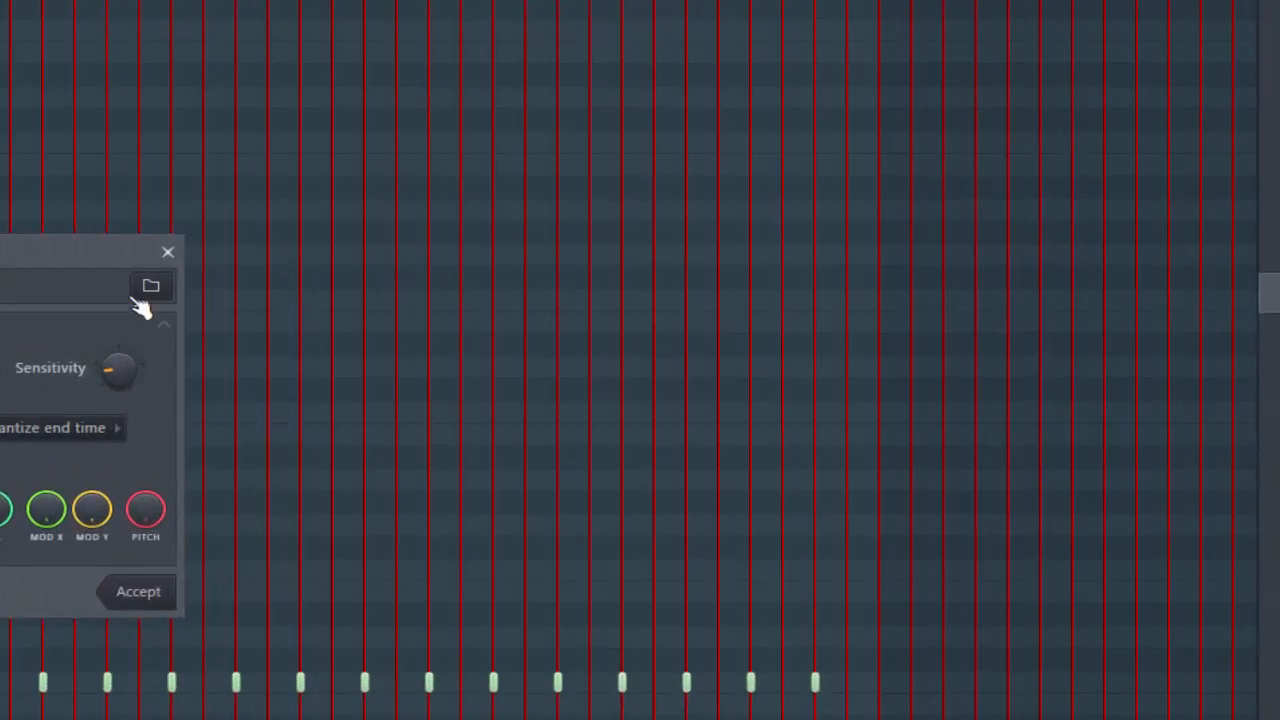
{"action": "left_click", "coordinate": [415, 287]}
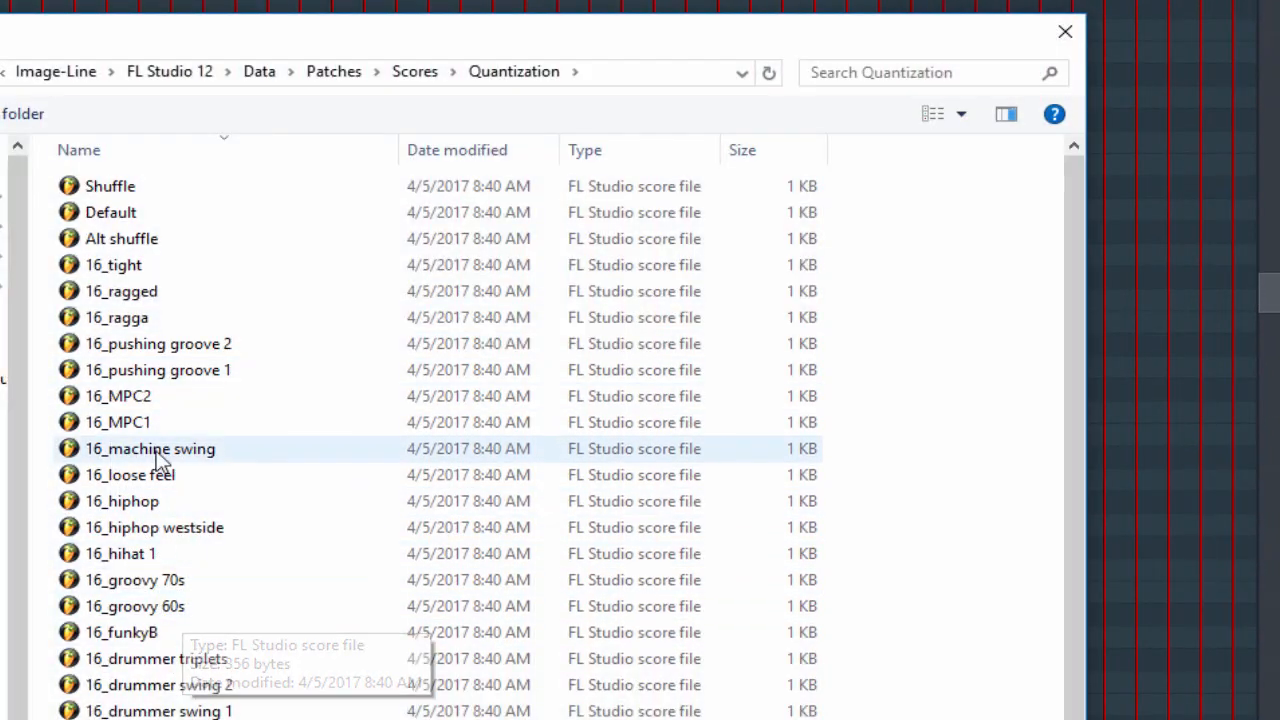
{"action": "left_click", "coordinate": [125, 422]}
{"action": "key", "text": "Return"}
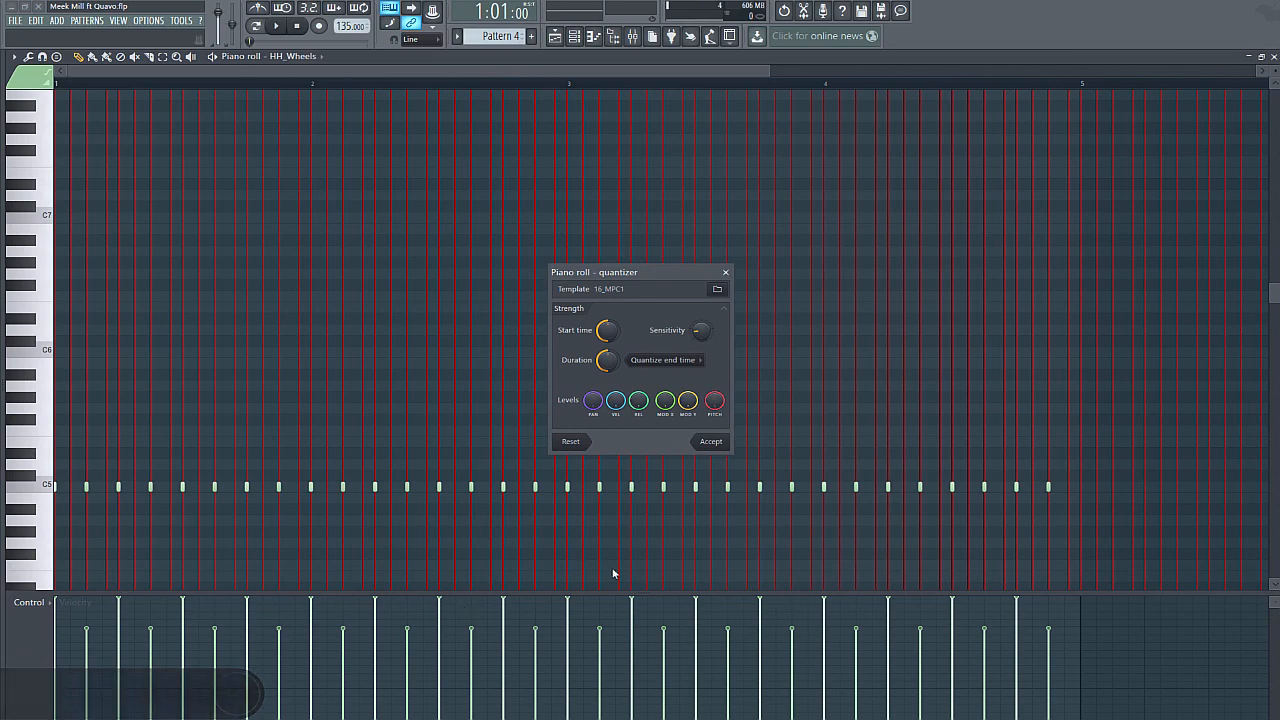
{"action": "left_click", "coordinate": [712, 442]}
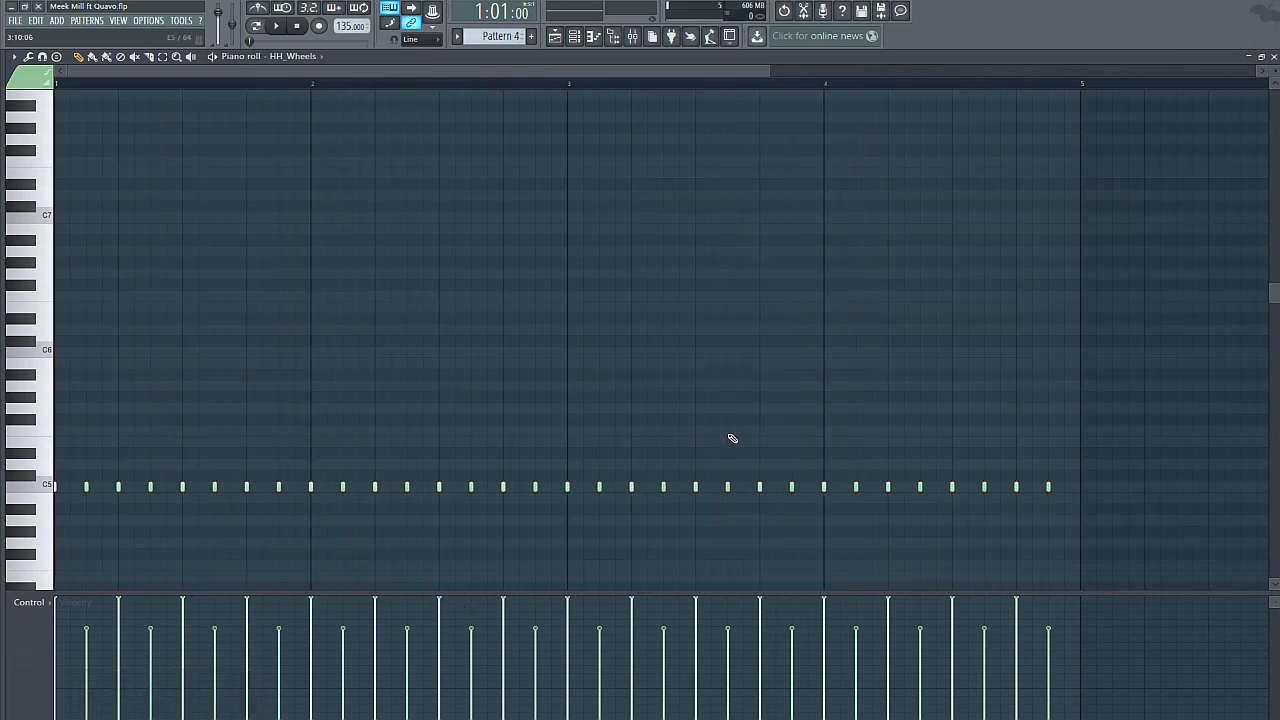
{"action": "left_click", "coordinate": [1272, 57]}
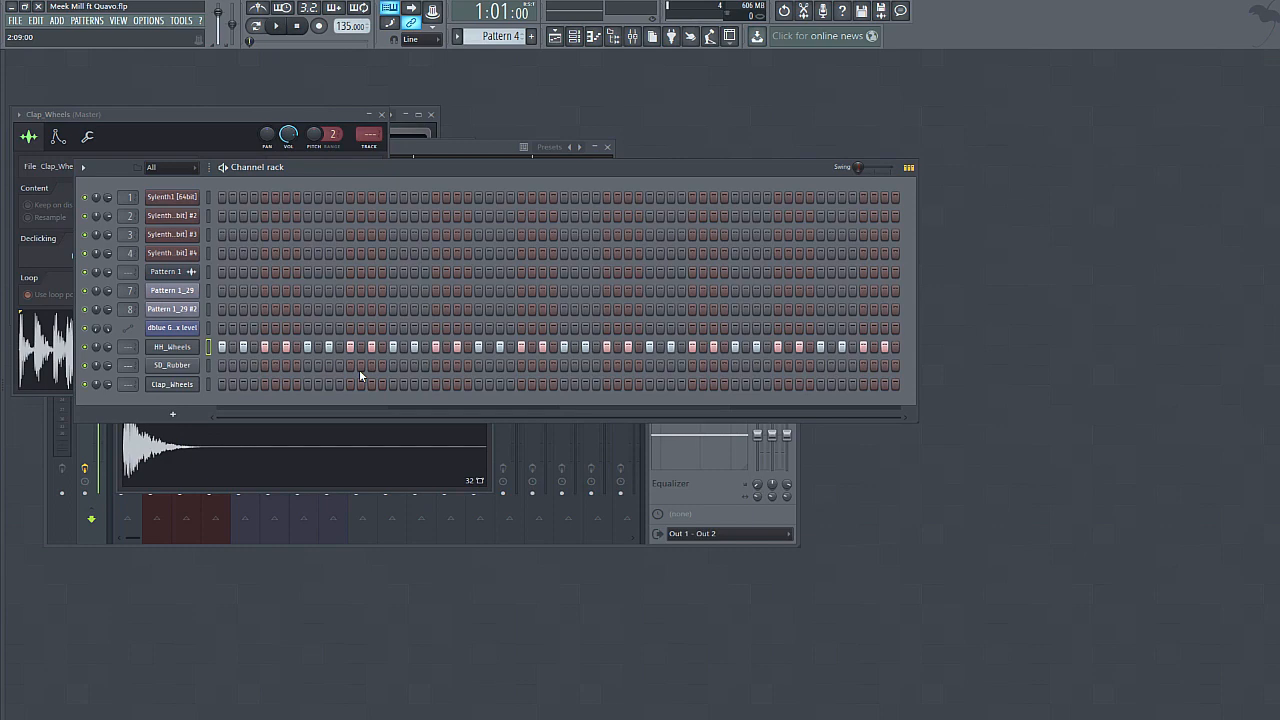
- Route SD_Rubber to mixer track 9 and Clap_Wheels to mixer track 10
{"action": "left_click", "coordinate": [189, 371]}
{"action": "left_click", "coordinate": [492, 250]}
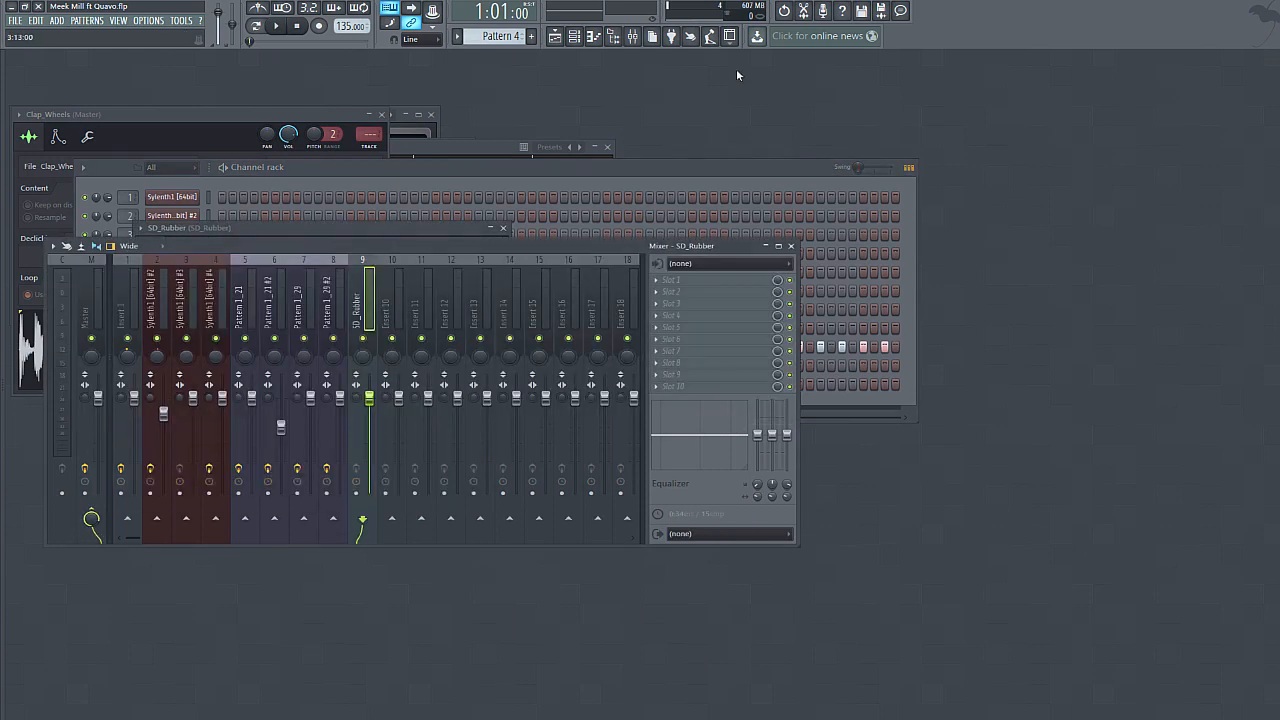
{"action": "left_click", "coordinate": [534, 226]}
{"action": "left_click", "coordinate": [172, 384]}
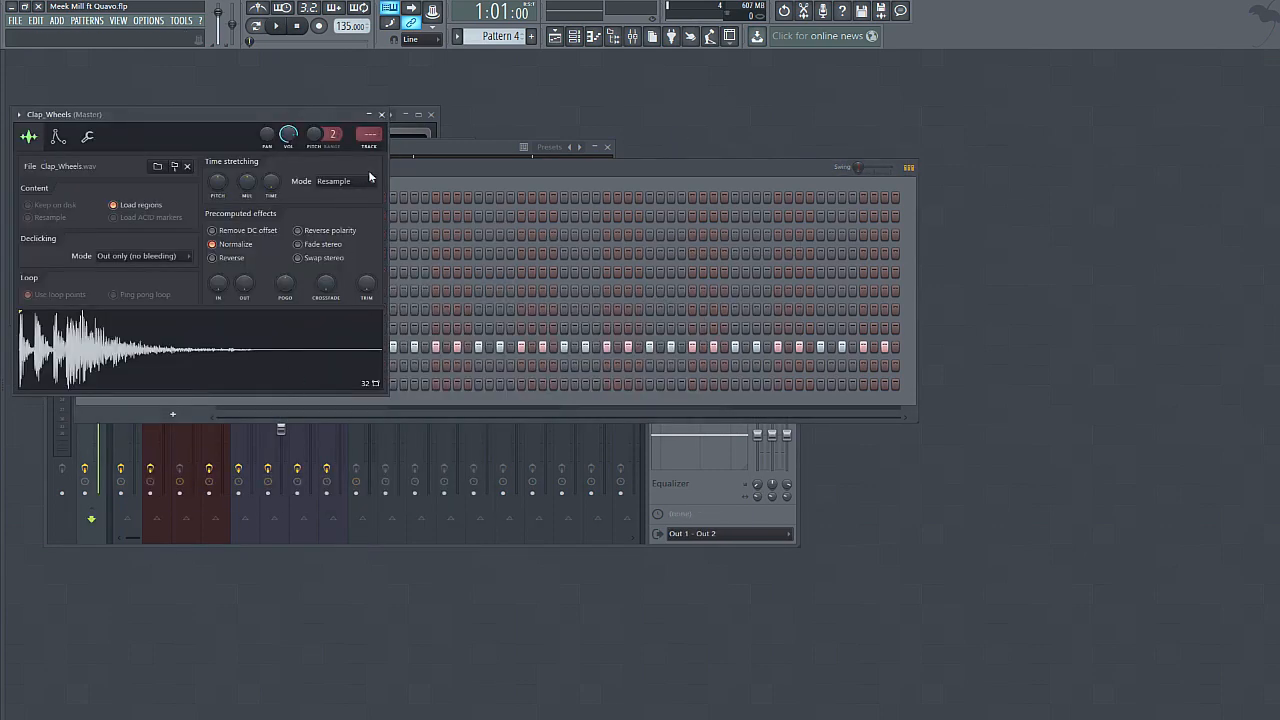
{"action": "left_click_drag", "start_coordinate": [377, 150], "coordinate": [554, 114]}
{"action": "left_click", "coordinate": [535, 212]}
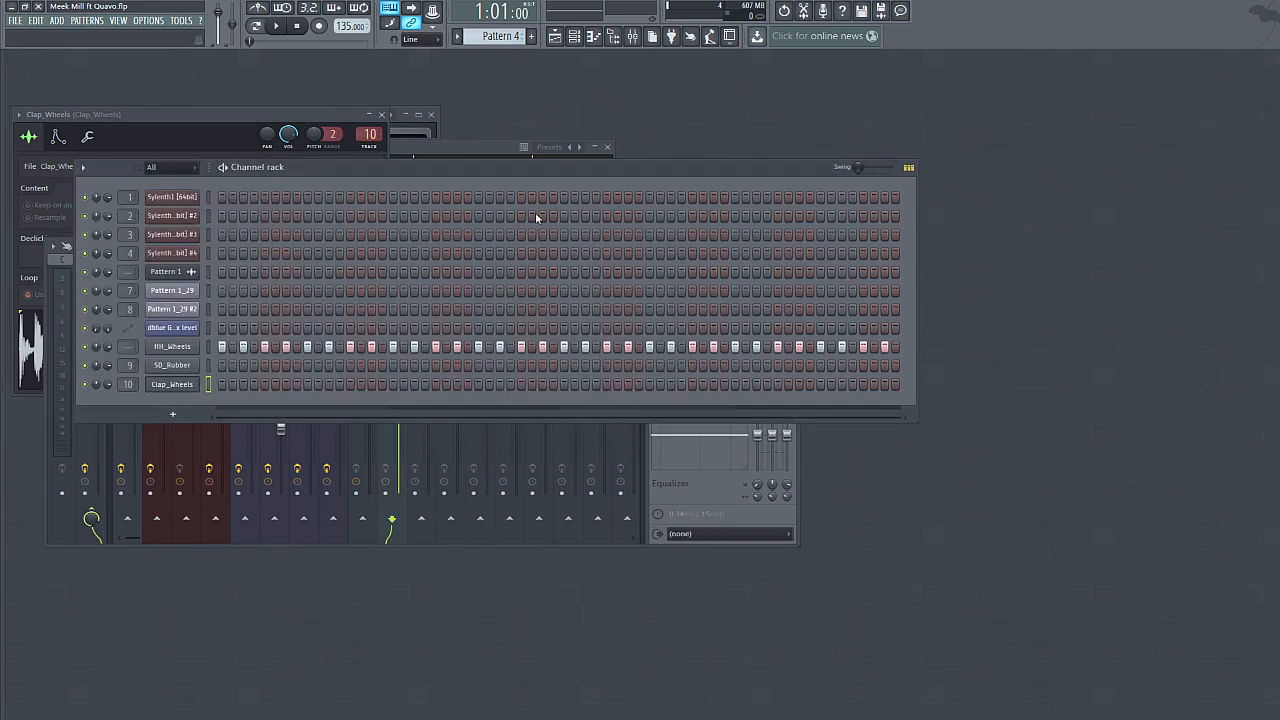
- Add Maximus to the first effect slot of the Clap_Wheels mixer track with the Warmness (no latency) preset
{"action": "left_click", "coordinate": [182, 385]}
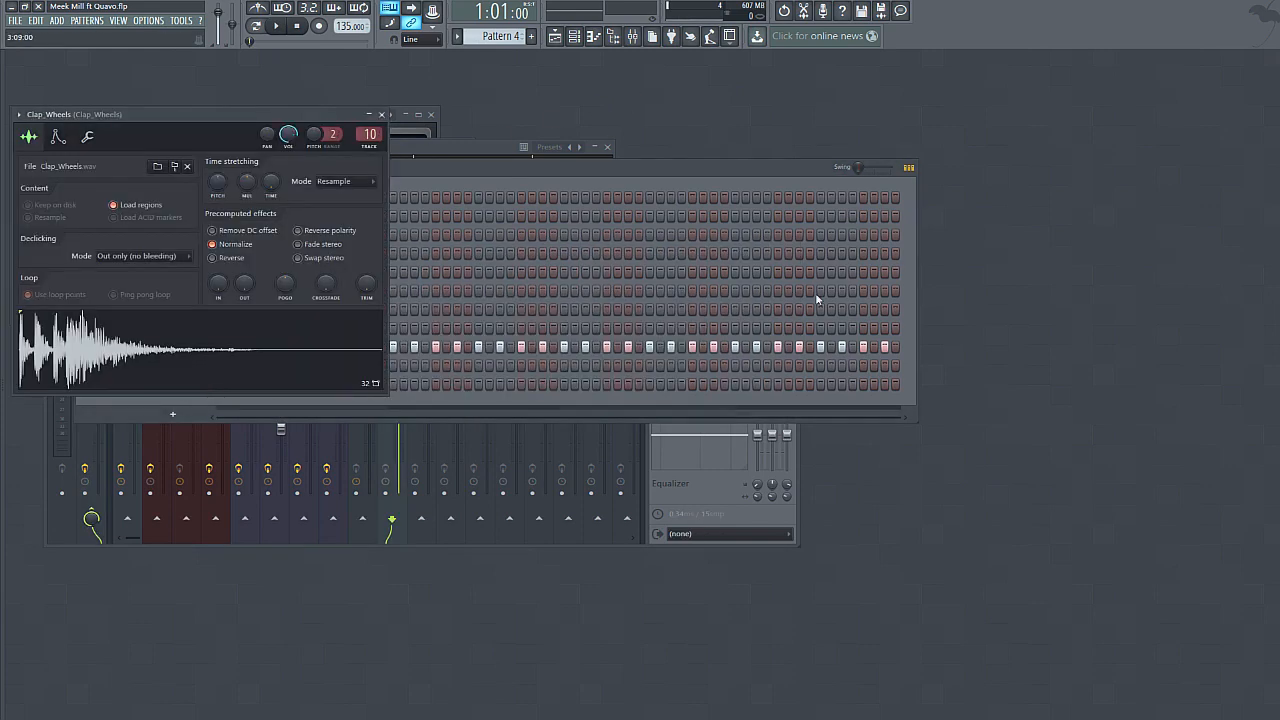
{"action": "left_click", "coordinate": [798, 464]}
{"action": "left_click", "coordinate": [660, 284]}
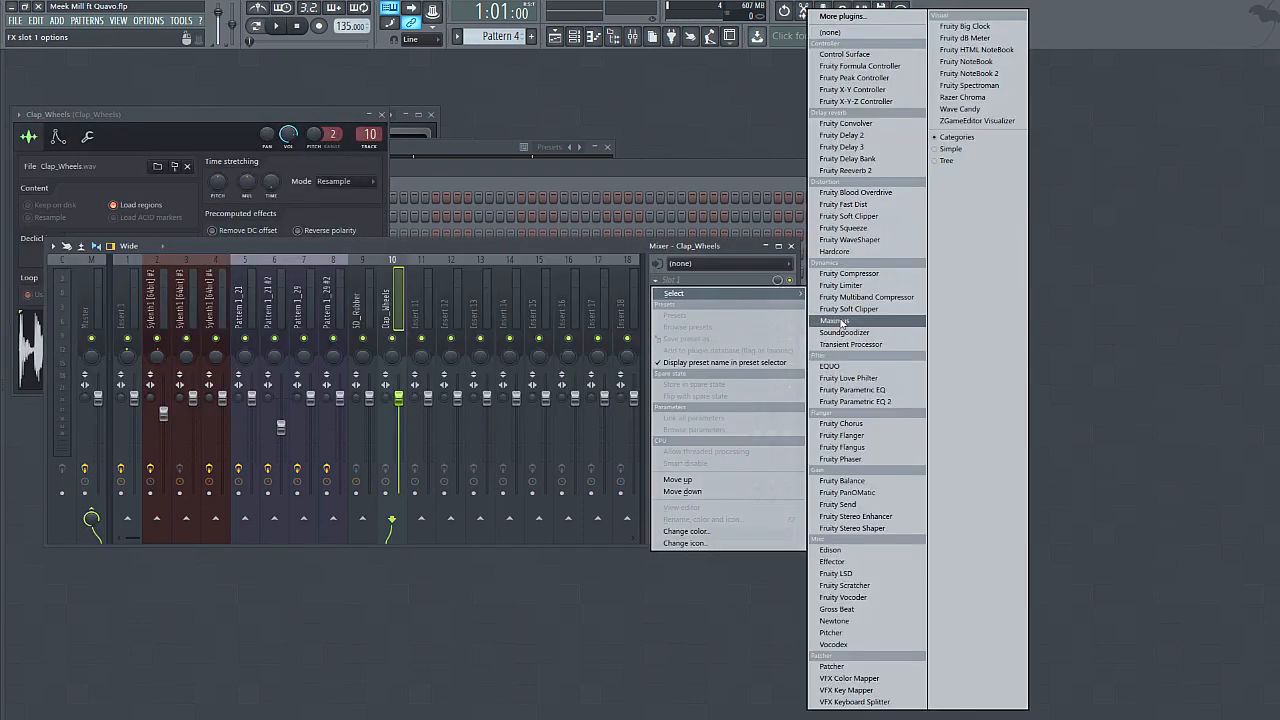
{"action": "left_click", "coordinate": [850, 318]}
{"action": "left_click", "coordinate": [507, 212]}
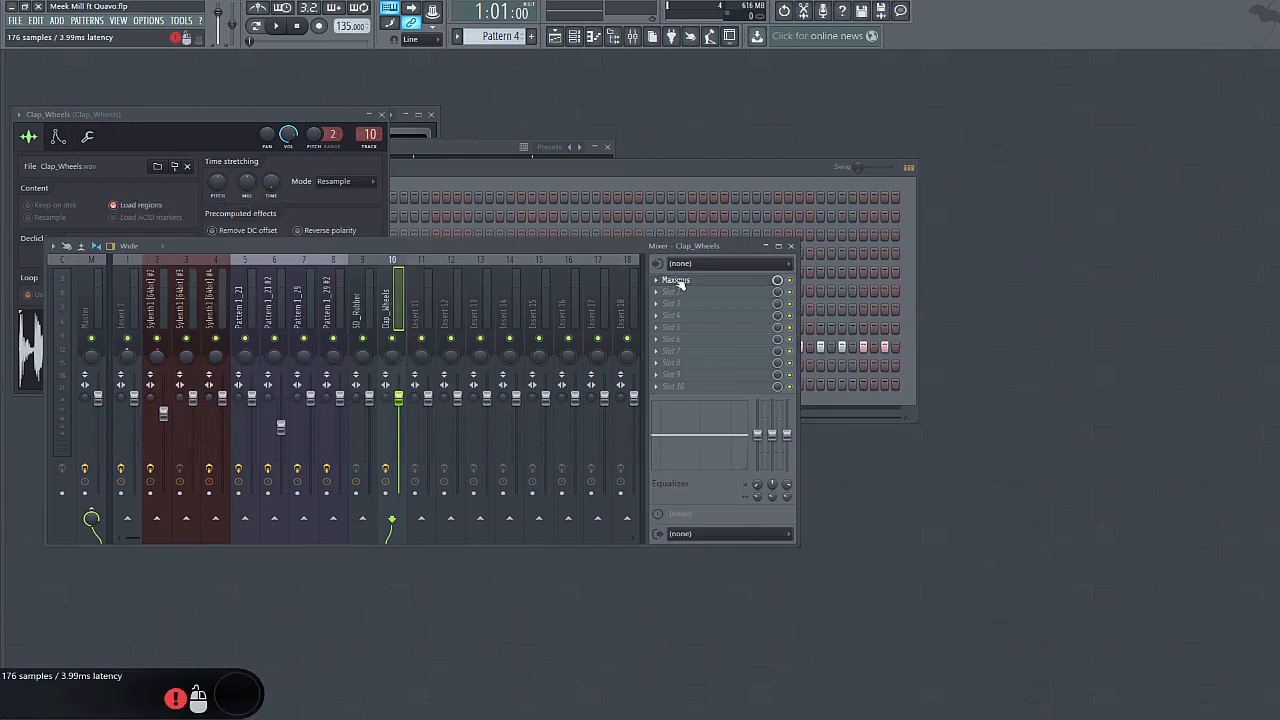
{"action": "double_click", "coordinate": [159, 214]}
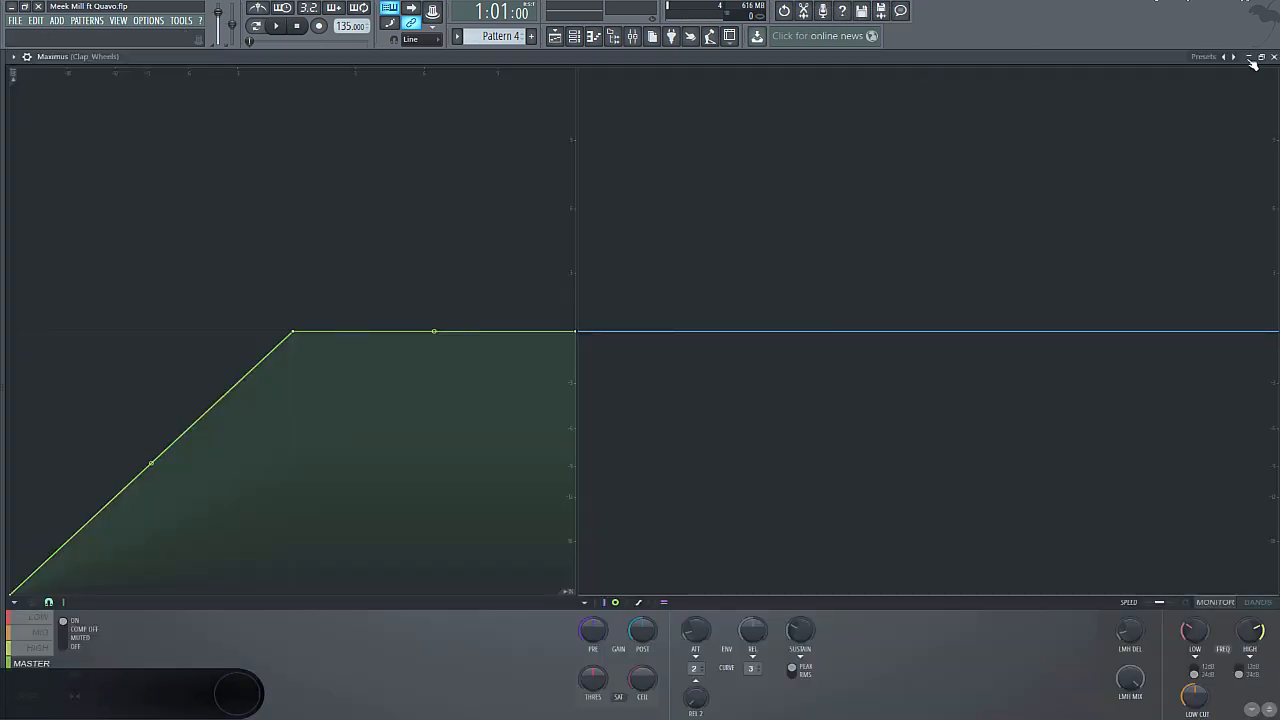
{"action": "left_click", "coordinate": [1205, 56]}
{"action": "left_click", "coordinate": [1200, 331]}
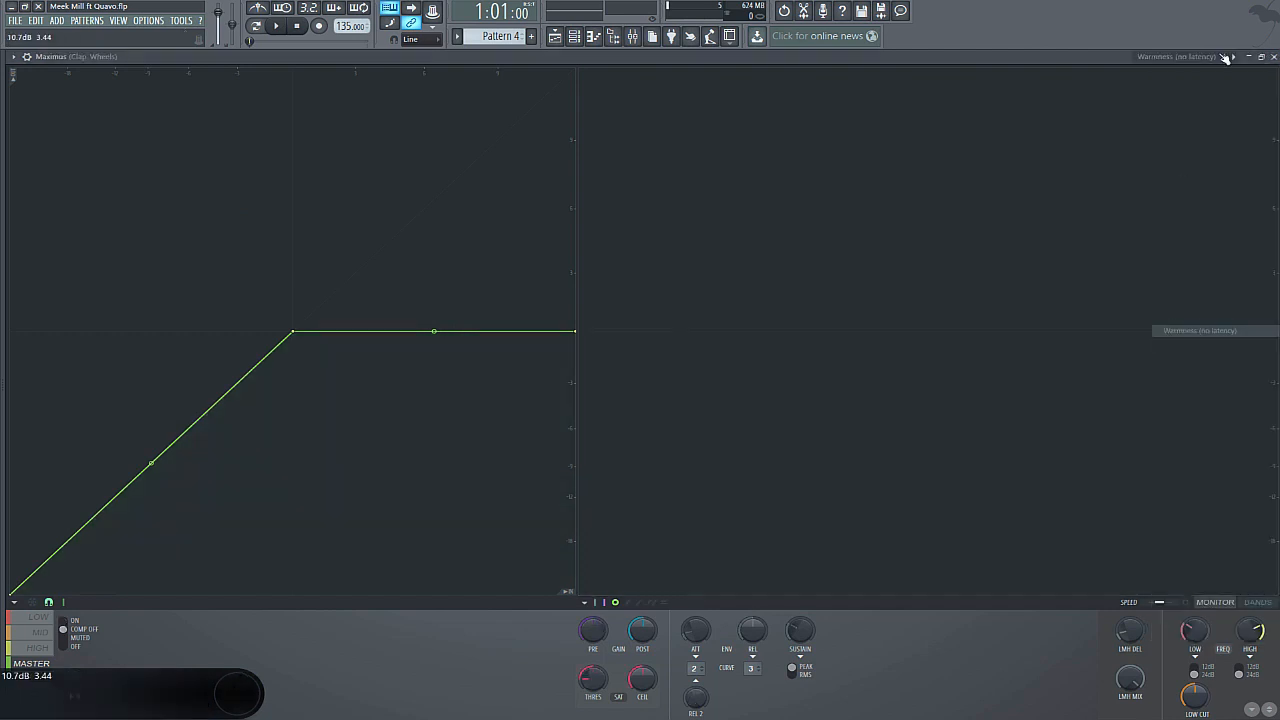
{"action": "left_click", "coordinate": [1273, 56]}
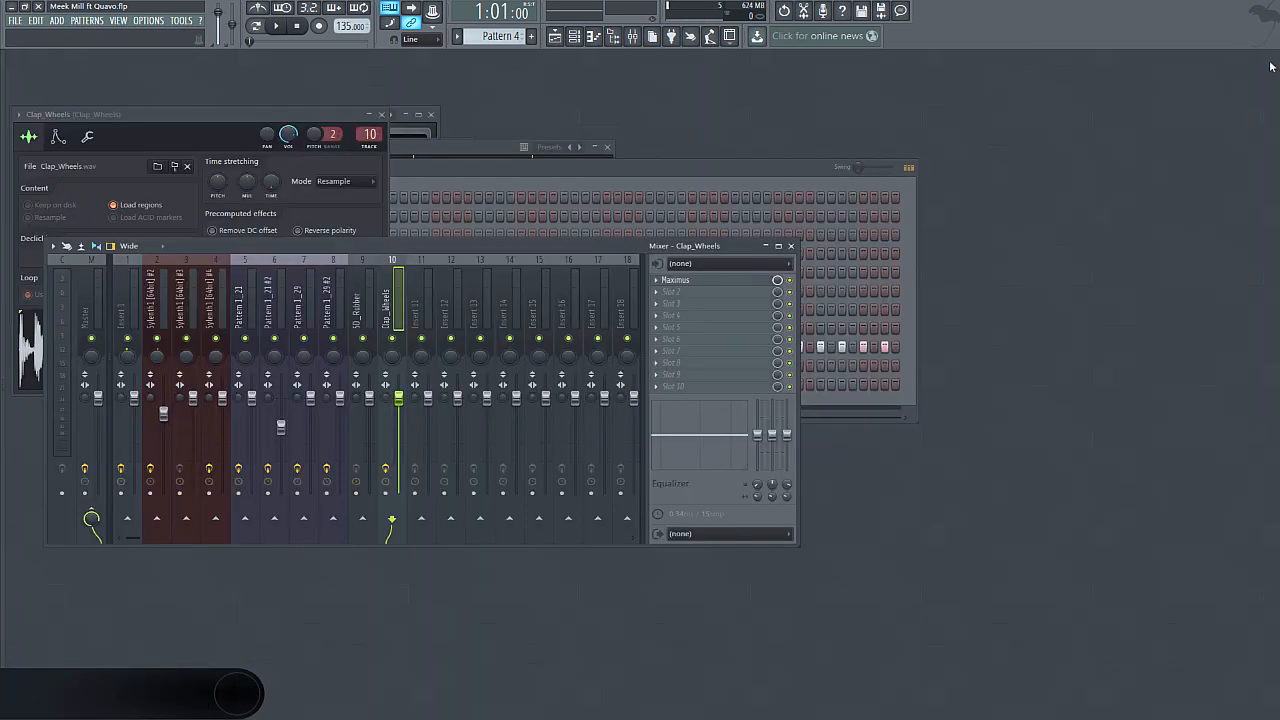
- Add Maximus to the first effect slot of the SD_Rubber mixer track with the Warmness (no latency) preset
{"action": "left_click", "coordinate": [362, 300]}
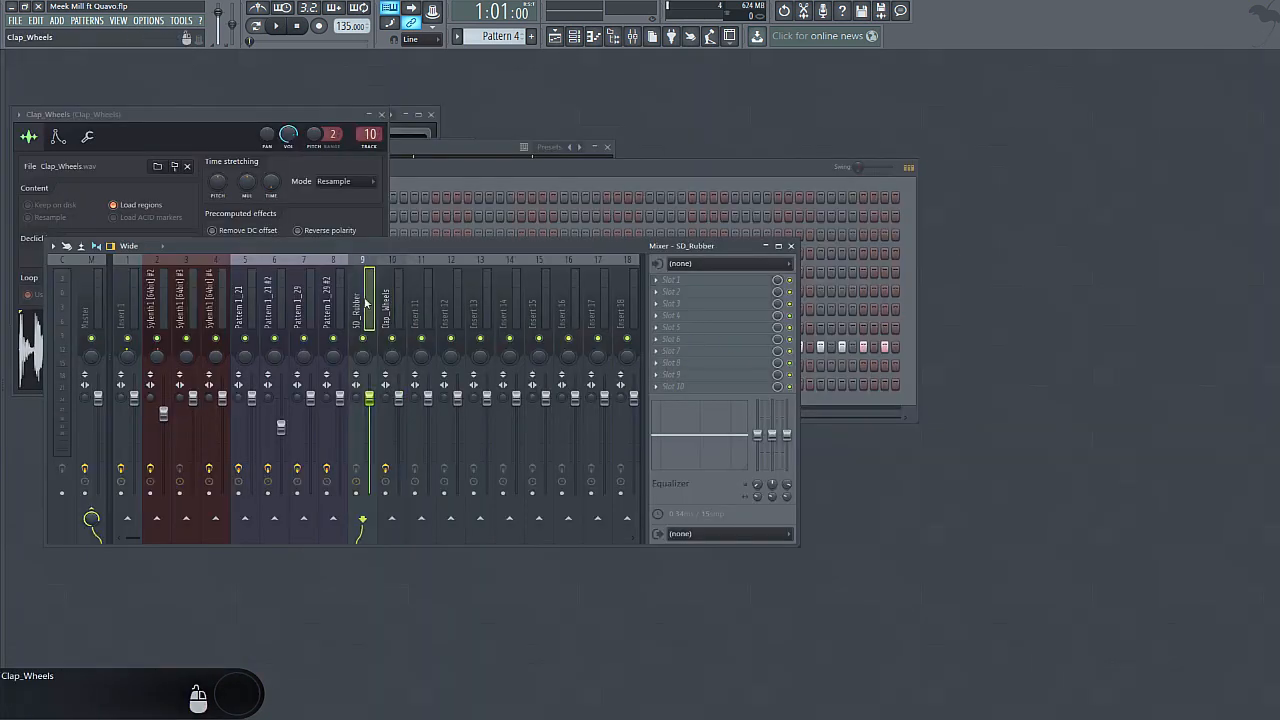
{"action": "left_click", "coordinate": [662, 281]}
{"action": "left_click", "coordinate": [836, 320]}
{"action": "right_click", "coordinate": [462, 182]}
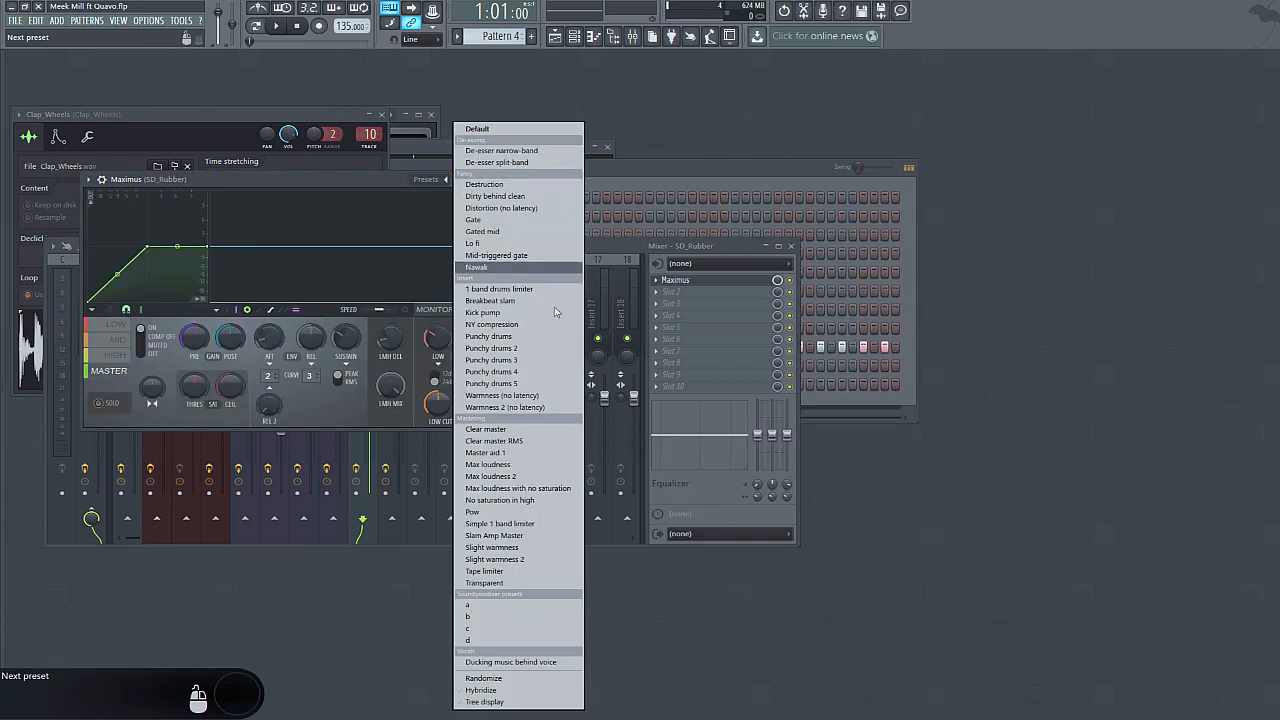
{"action": "left_click", "coordinate": [539, 398]}
{"action": "left_click", "coordinate": [505, 185]}
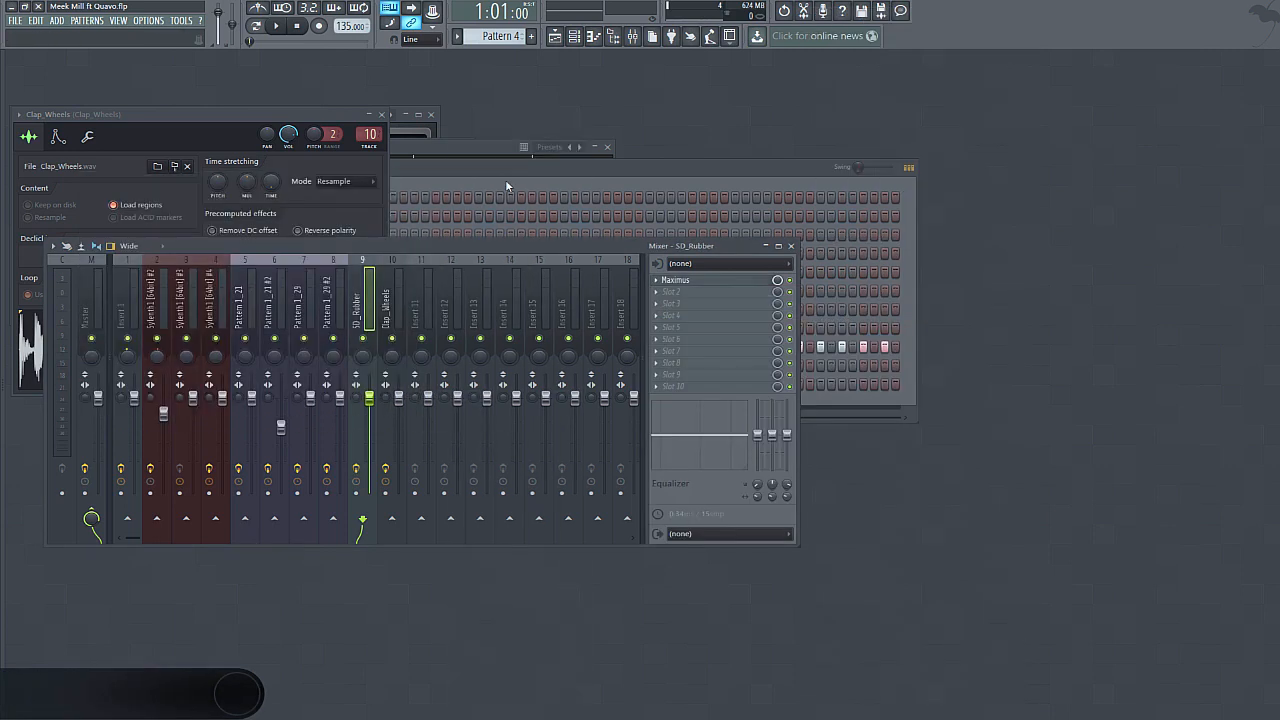
- Program SD_Rubber and Clap_Wheels hits on step 9 of all four bars, plus extra claps on steps 15, 19, 47 and 51
{"action": "left_click", "coordinate": [791, 246]}
{"action": "left_click", "coordinate": [640, 168]}
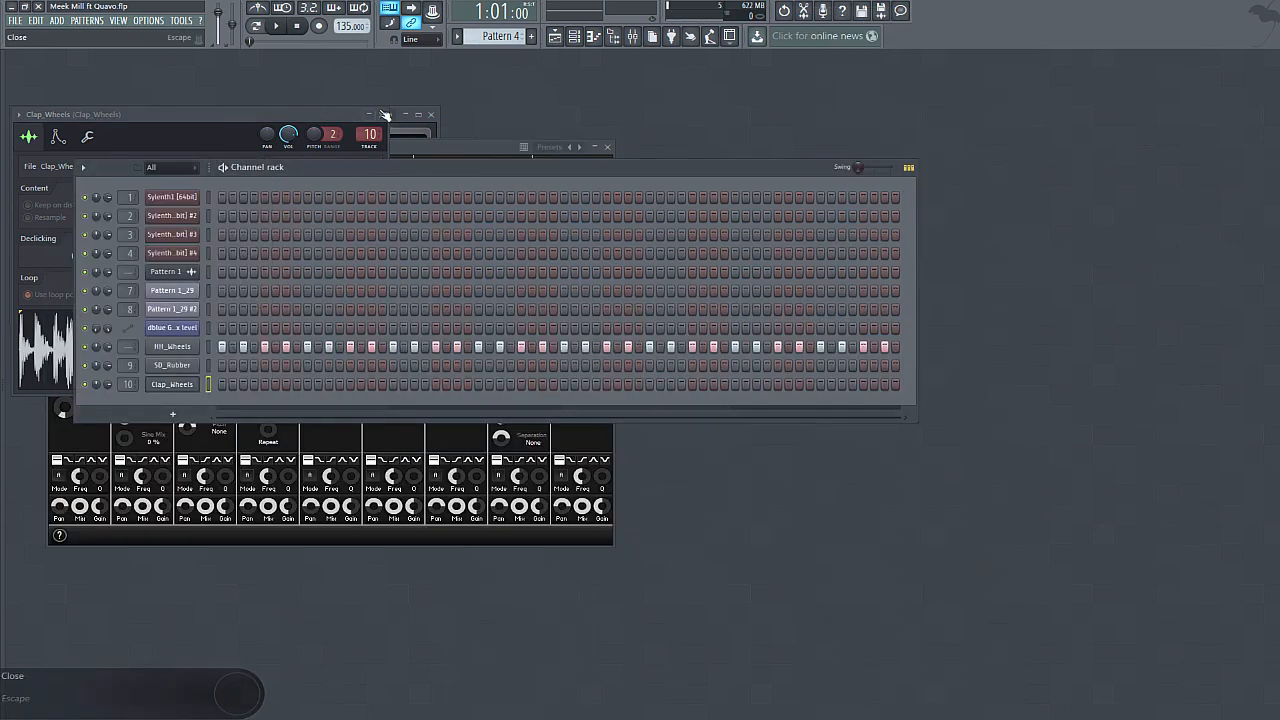
{"action": "left_click", "coordinate": [385, 115]}
{"action": "left_click", "coordinate": [431, 117]}
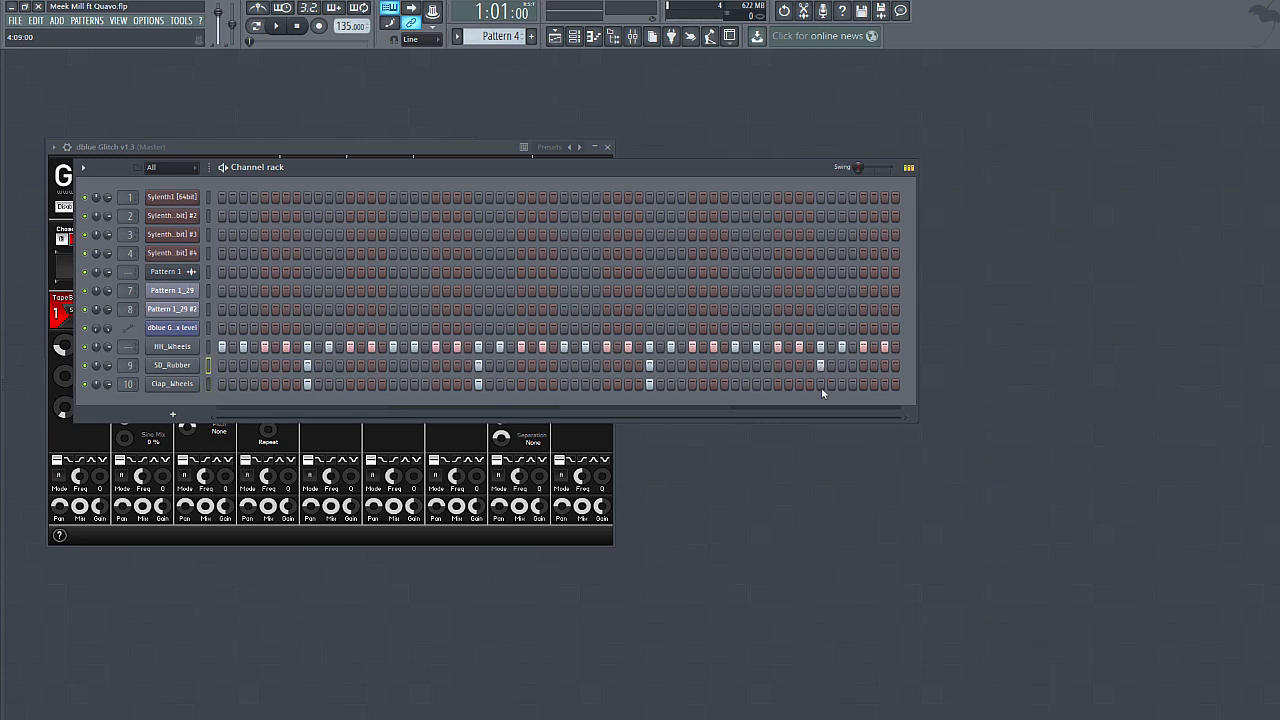
{"action": "left_click", "coordinate": [415, 385]}
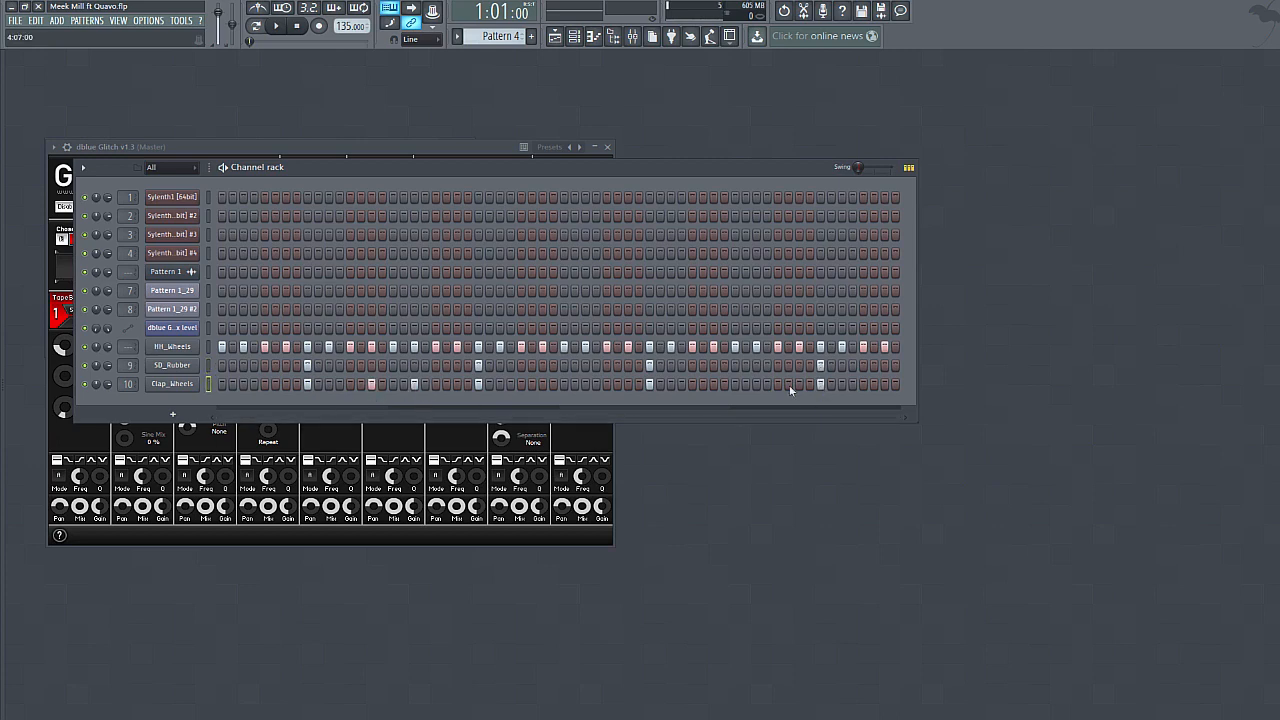
{"action": "left_click", "coordinate": [756, 384]}
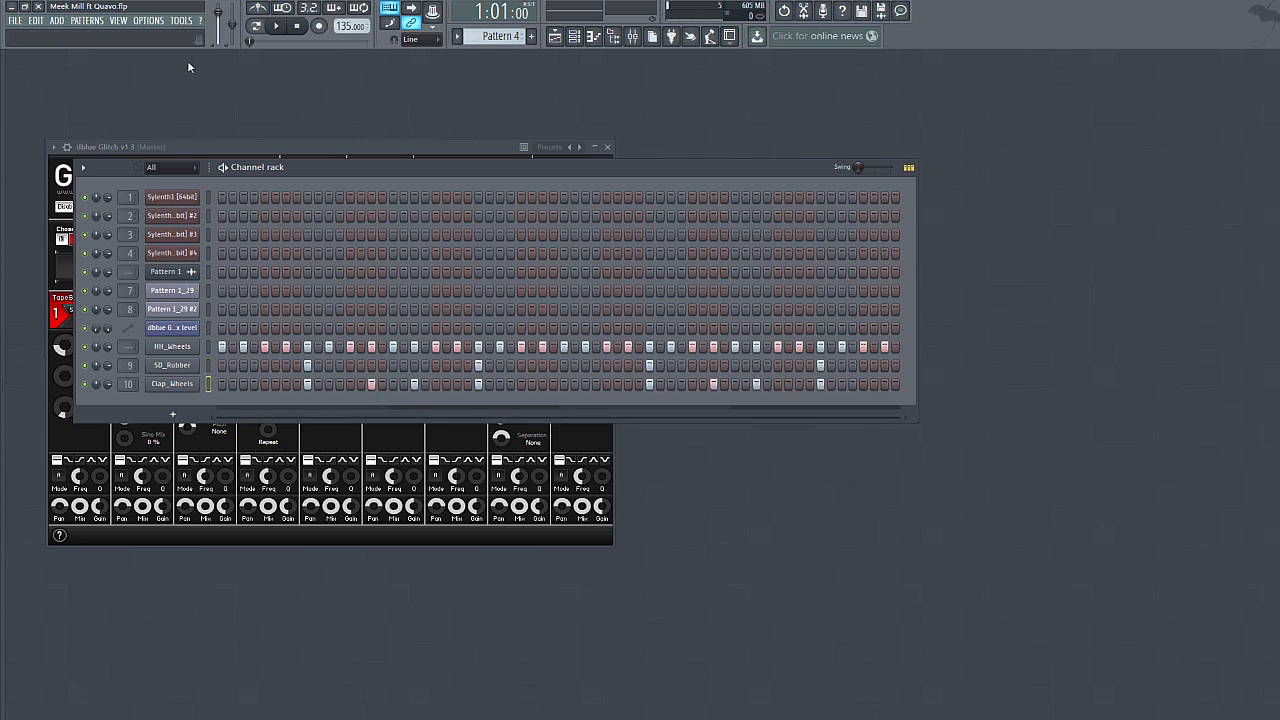
- Play the arrangement from 6:13 past bar 10 to hear the Pattern 4 drums come in
{"action": "left_click", "coordinate": [553, 37]}
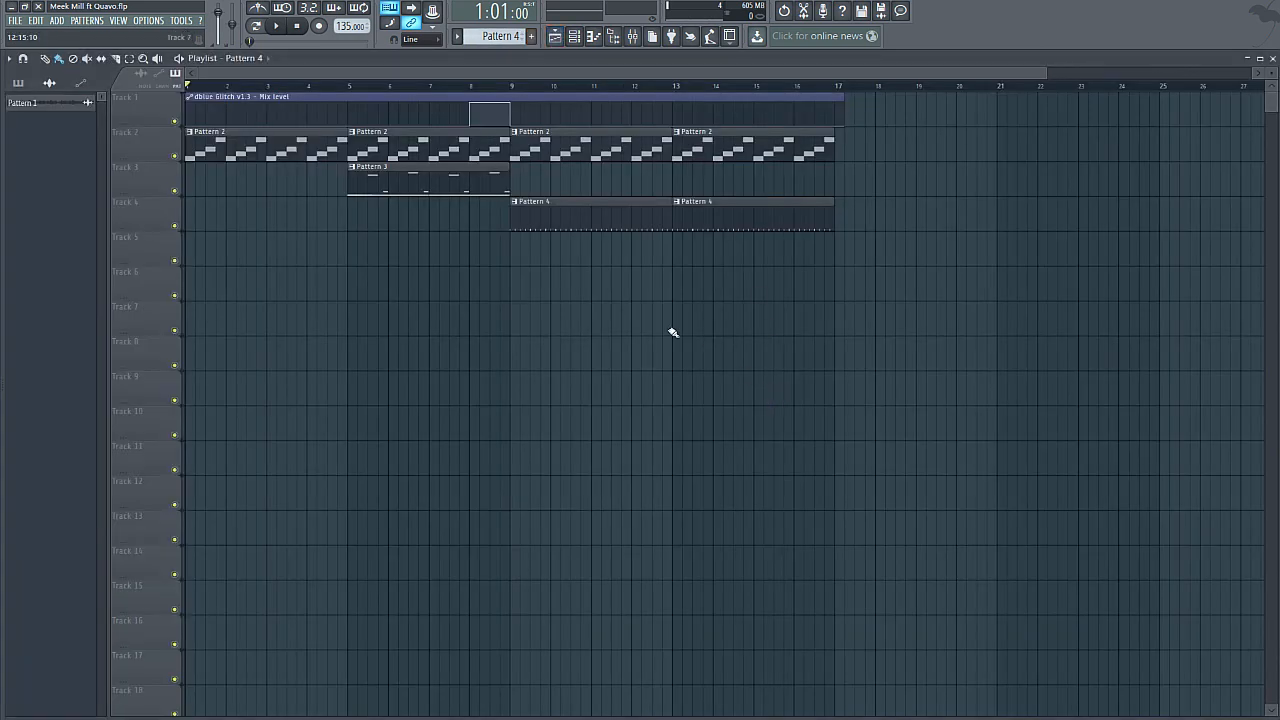
{"action": "left_click_drag", "start_coordinate": [462, 85], "coordinate": [418, 82]}
{"action": "key", "text": "space"}
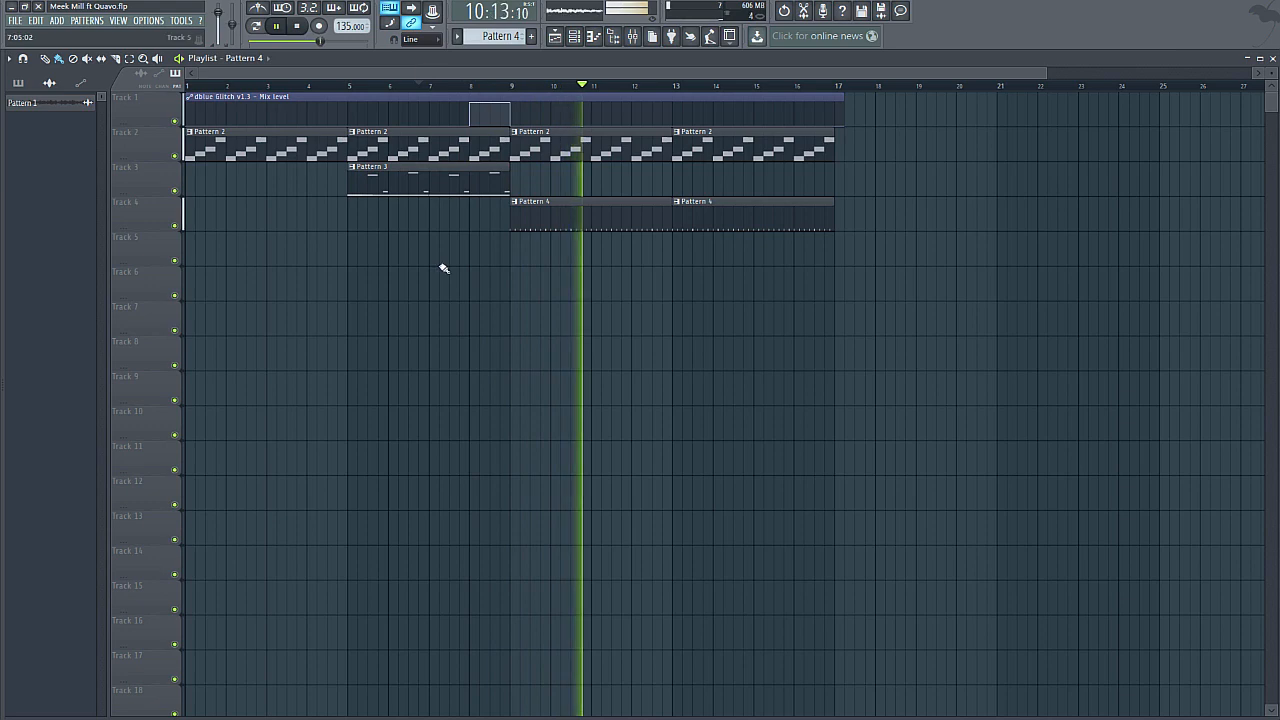
{"action": "key", "text": "space"}
{"action": "left_click", "coordinate": [1273, 58]}
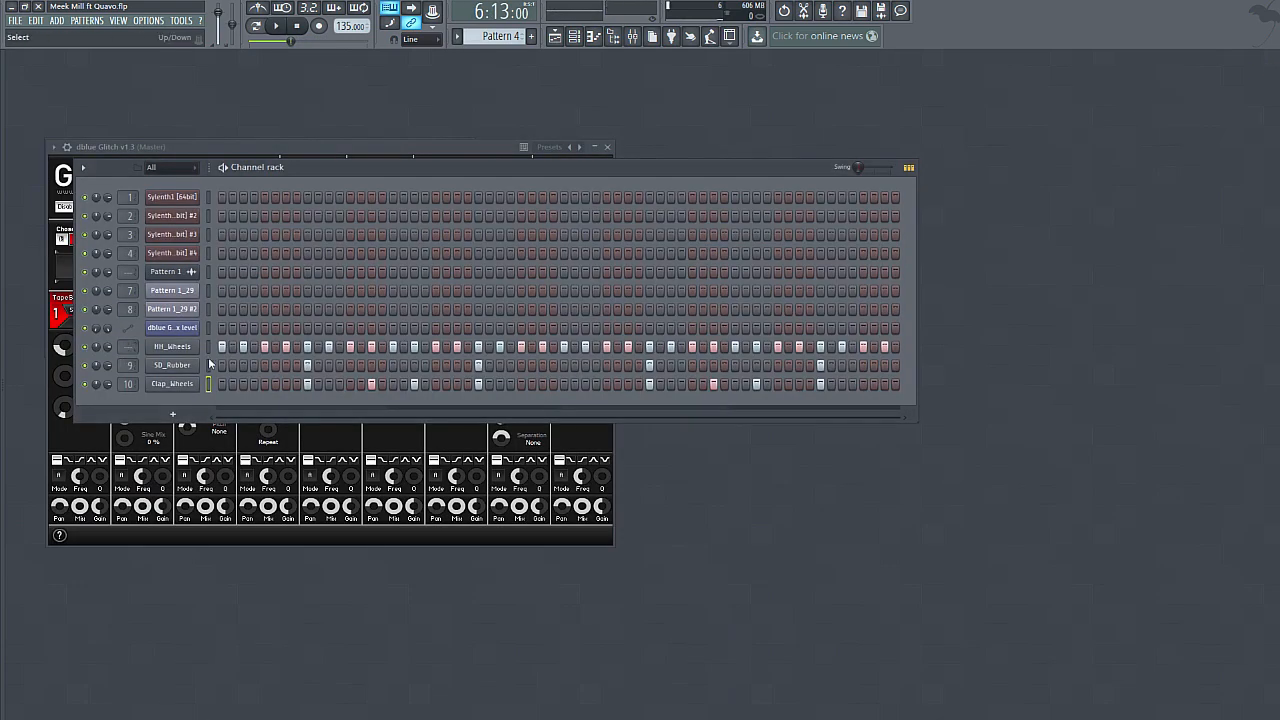
- Trim the SD_Rubber and Clap_Wheels samples, and add a fade-out to the end of SD_Rubber
{"action": "left_click", "coordinate": [196, 366]}
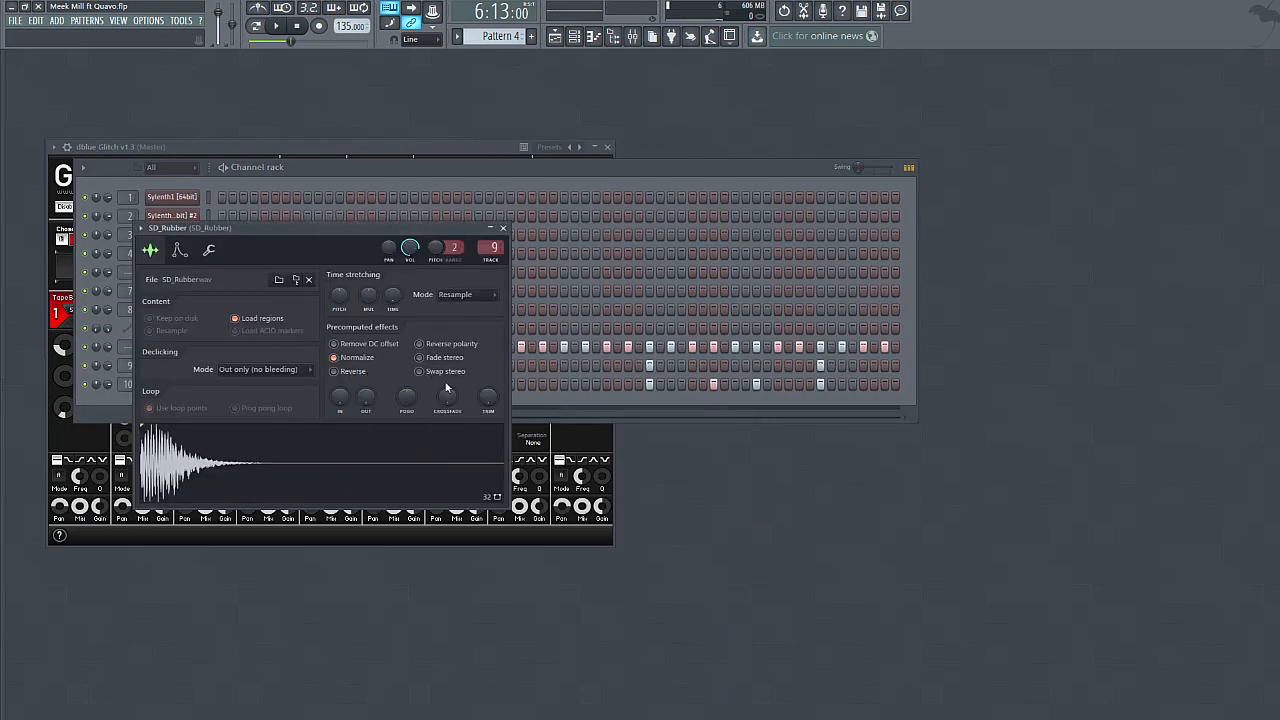
{"action": "left_click_drag", "start_coordinate": [488, 398], "coordinate": [488, 300]}
{"action": "left_click_drag", "start_coordinate": [366, 398], "coordinate": [366, 345]}
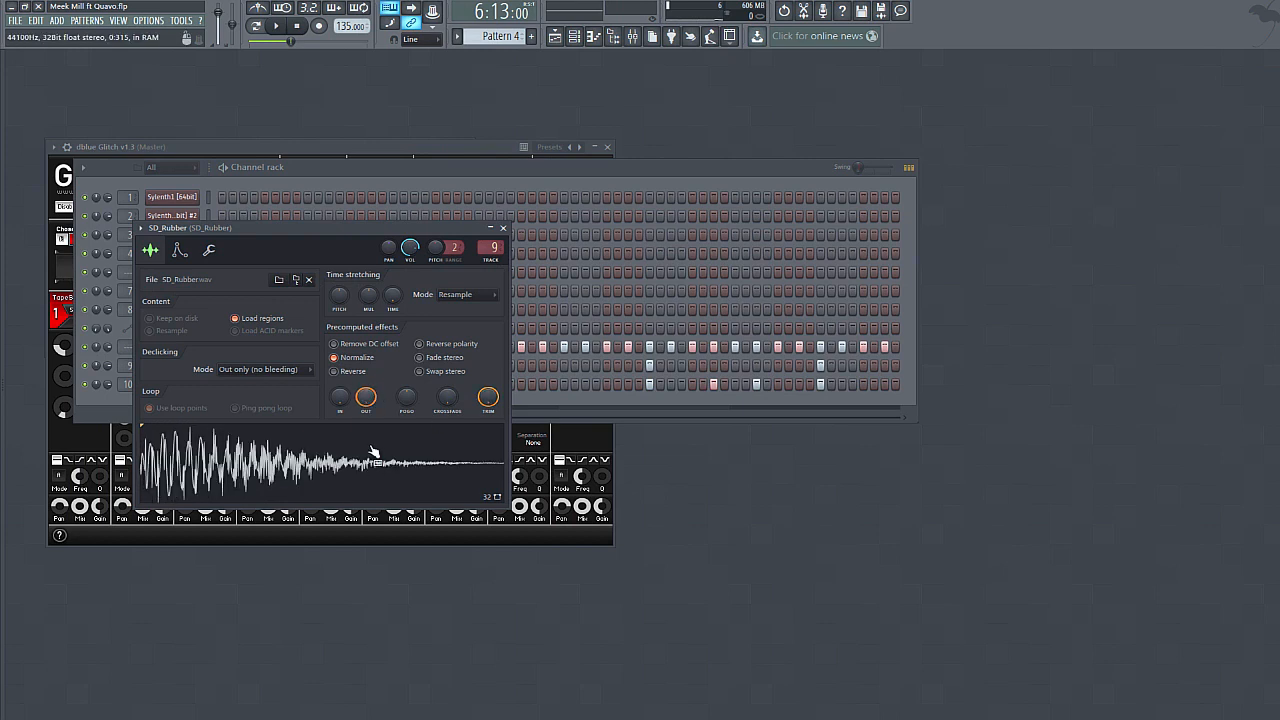
{"action": "left_click", "coordinate": [372, 452]}
{"action": "left_click", "coordinate": [680, 401]}
{"action": "left_click", "coordinate": [179, 387]}
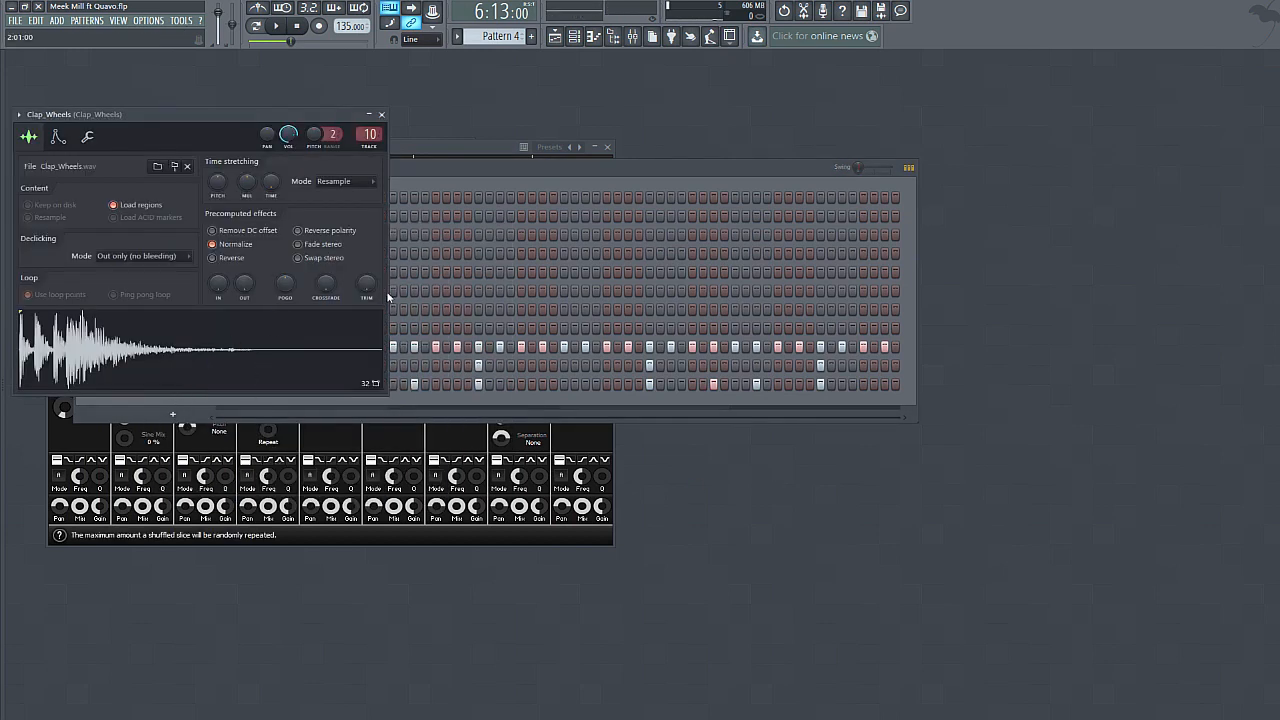
{"action": "left_click_drag", "start_coordinate": [366, 284], "coordinate": [366, 240]}
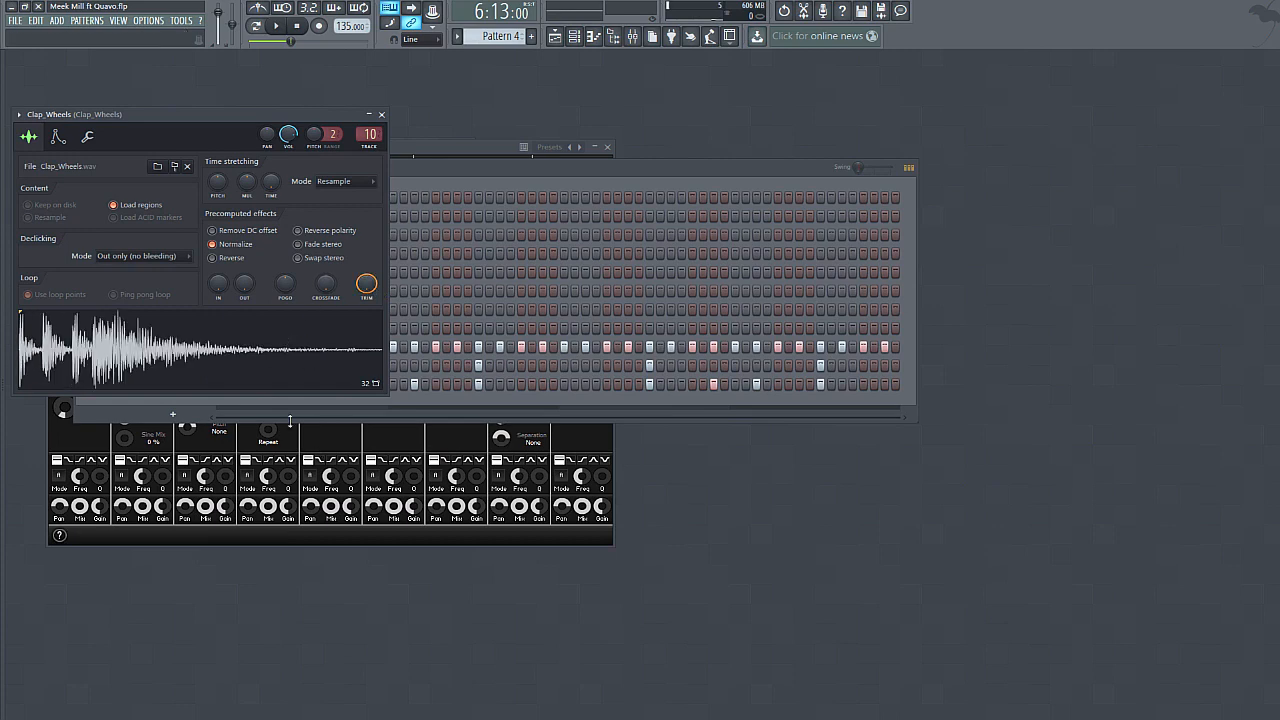
- Add a fade-out to the end of the Clap_Wheels sample and play the arrangement from 6:13 to hear it
{"action": "left_click_drag", "start_coordinate": [244, 286], "coordinate": [244, 330]}
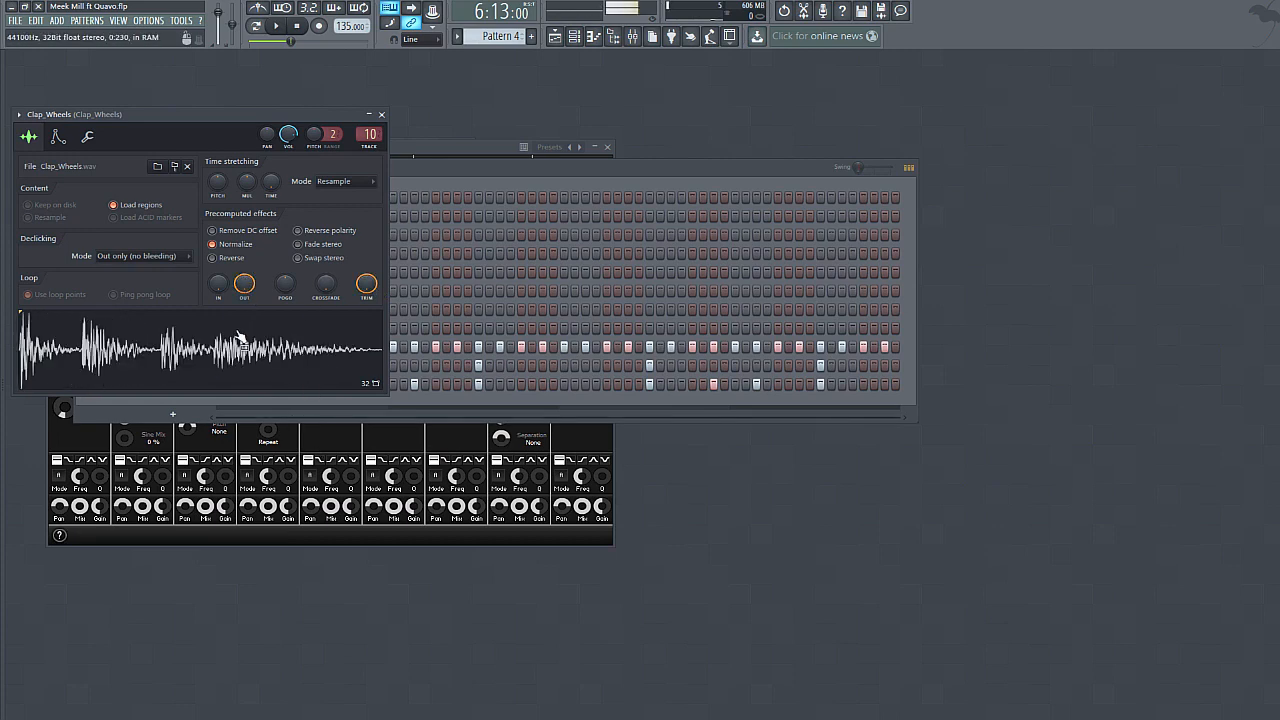
{"action": "left_click", "coordinate": [1005, 658]}
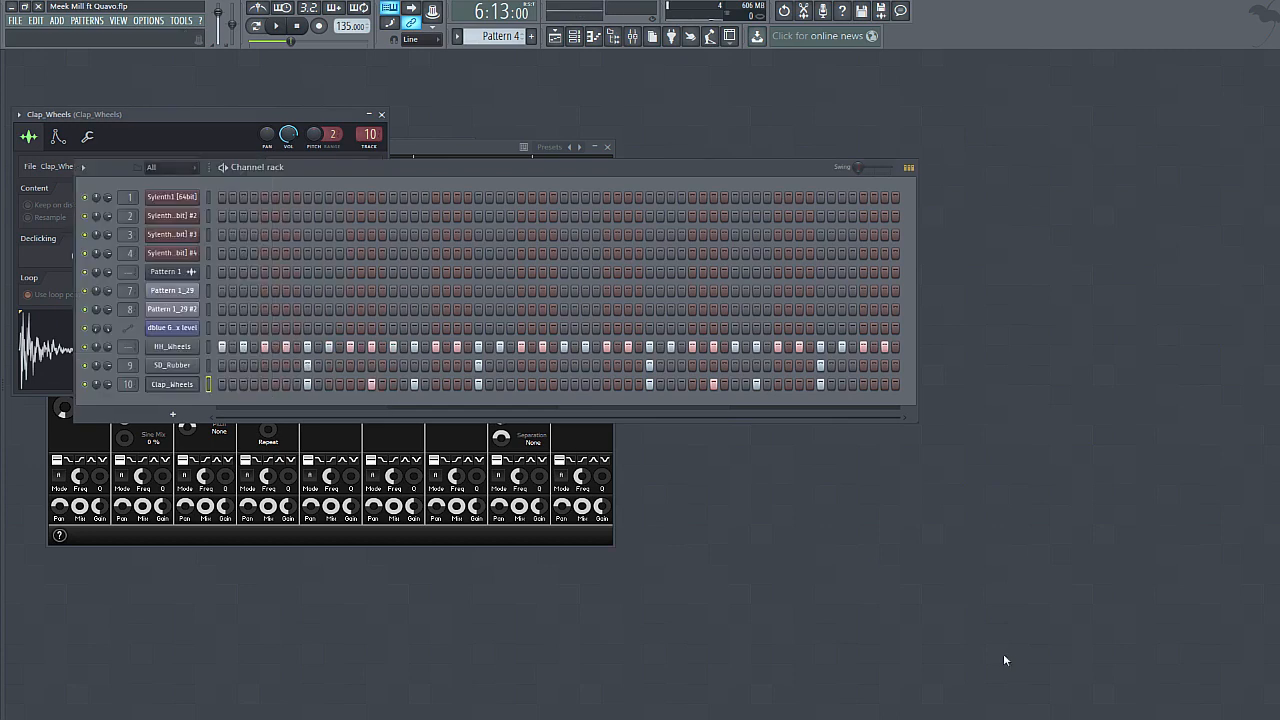
{"action": "left_click", "coordinate": [574, 37]}
{"action": "left_click", "coordinate": [556, 37]}
{"action": "key", "text": "space"}
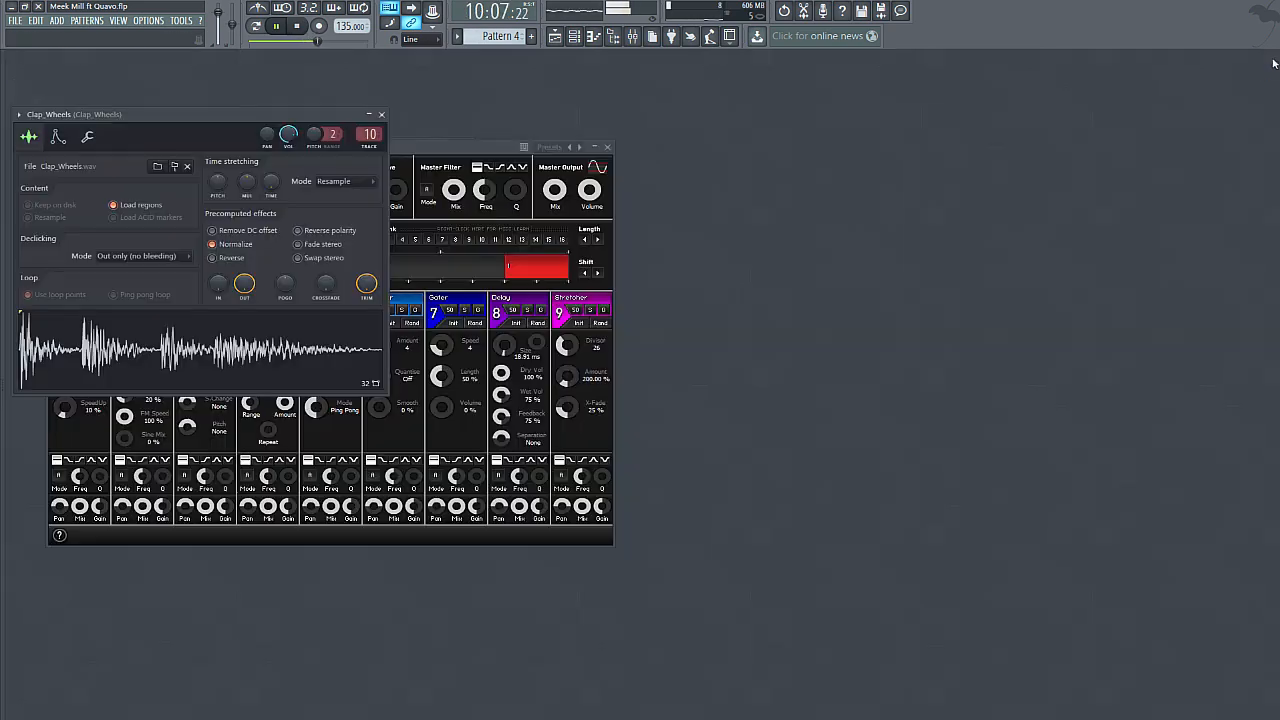
{"action": "left_click", "coordinate": [1272, 58]}
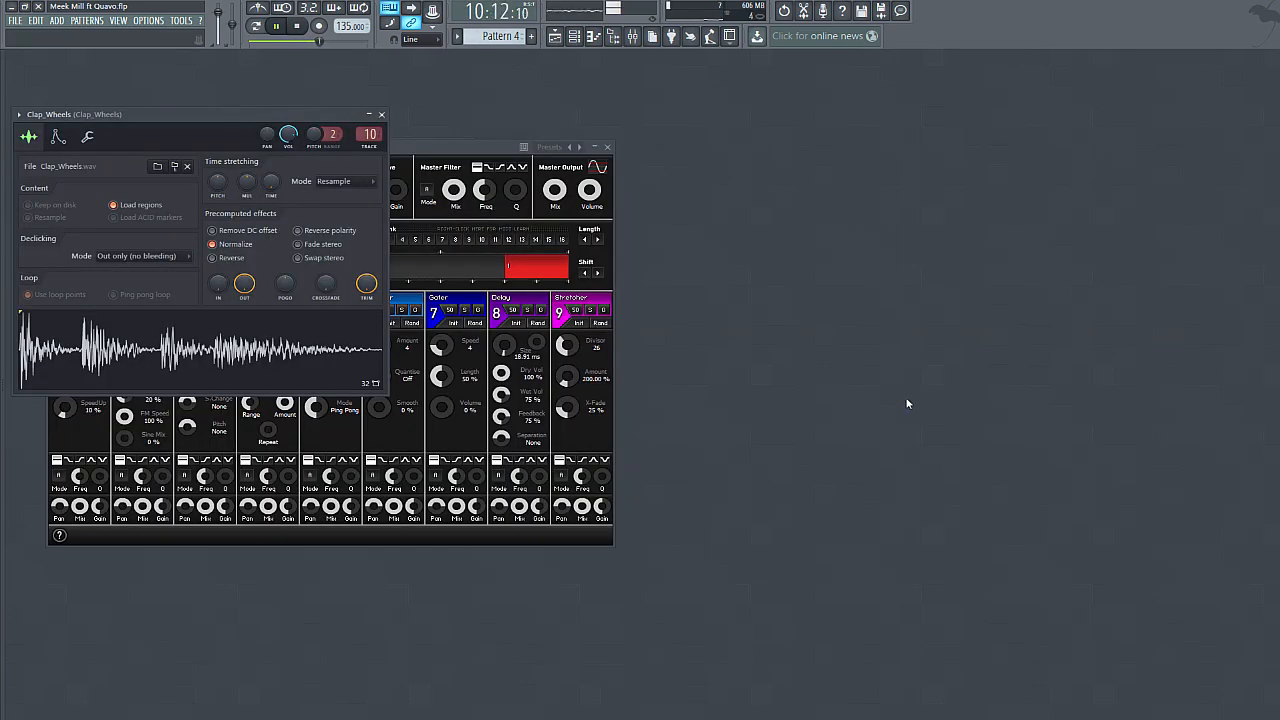
{"action": "left_click", "coordinate": [613, 36]}
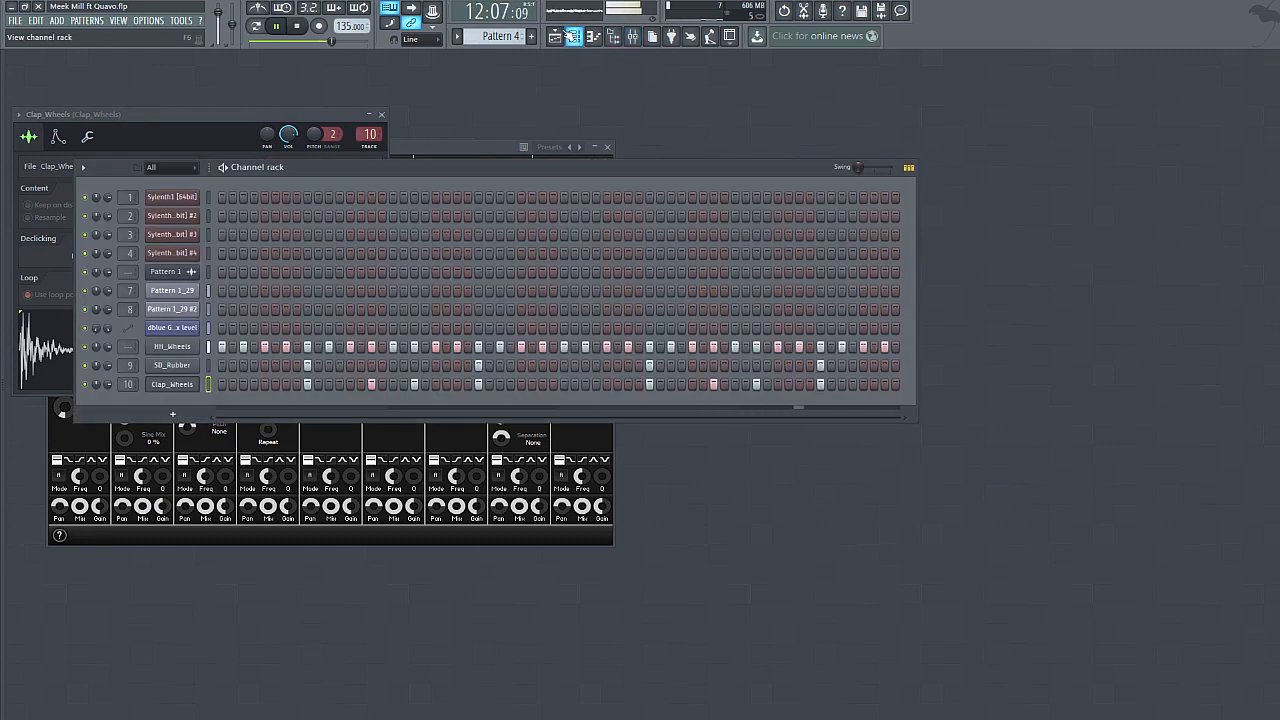
- Place a loop marker at bar 9 in the playlist and stop playback, returning to the song start
{"action": "left_click", "coordinate": [555, 36]}
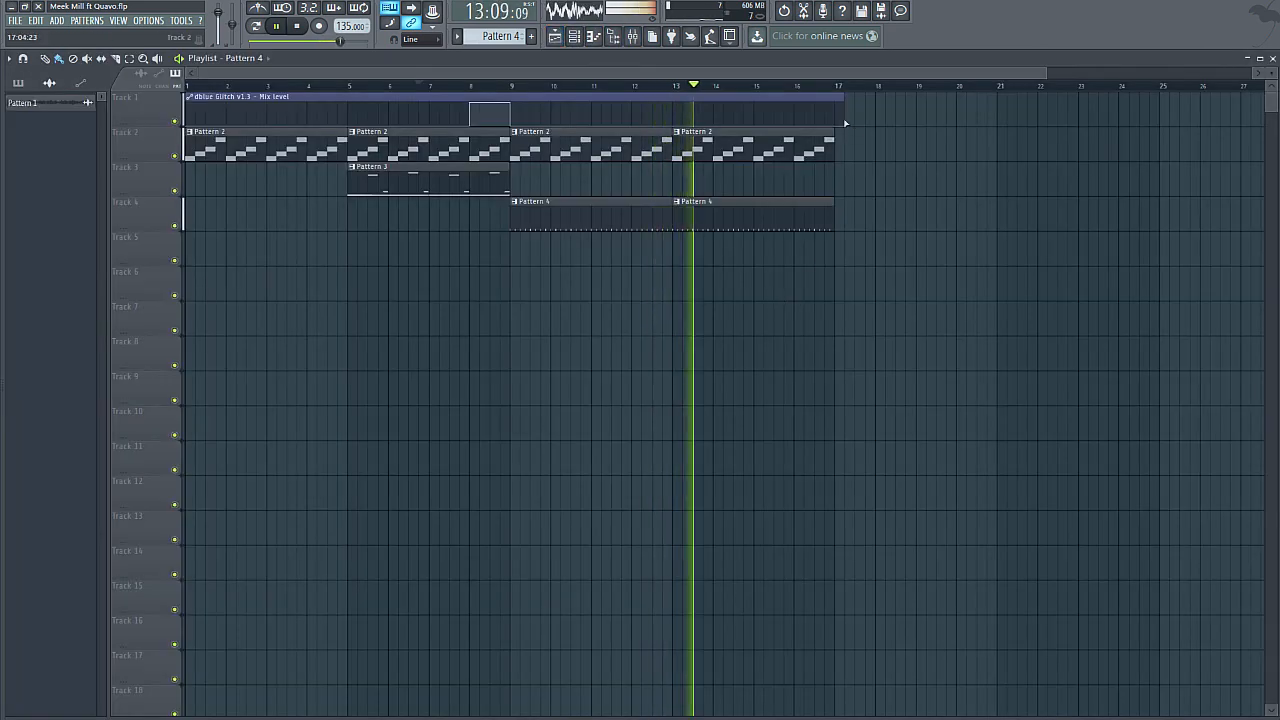
{"action": "left_click", "coordinate": [18, 58]}
{"action": "mouse_move", "coordinate": [46, 157]}
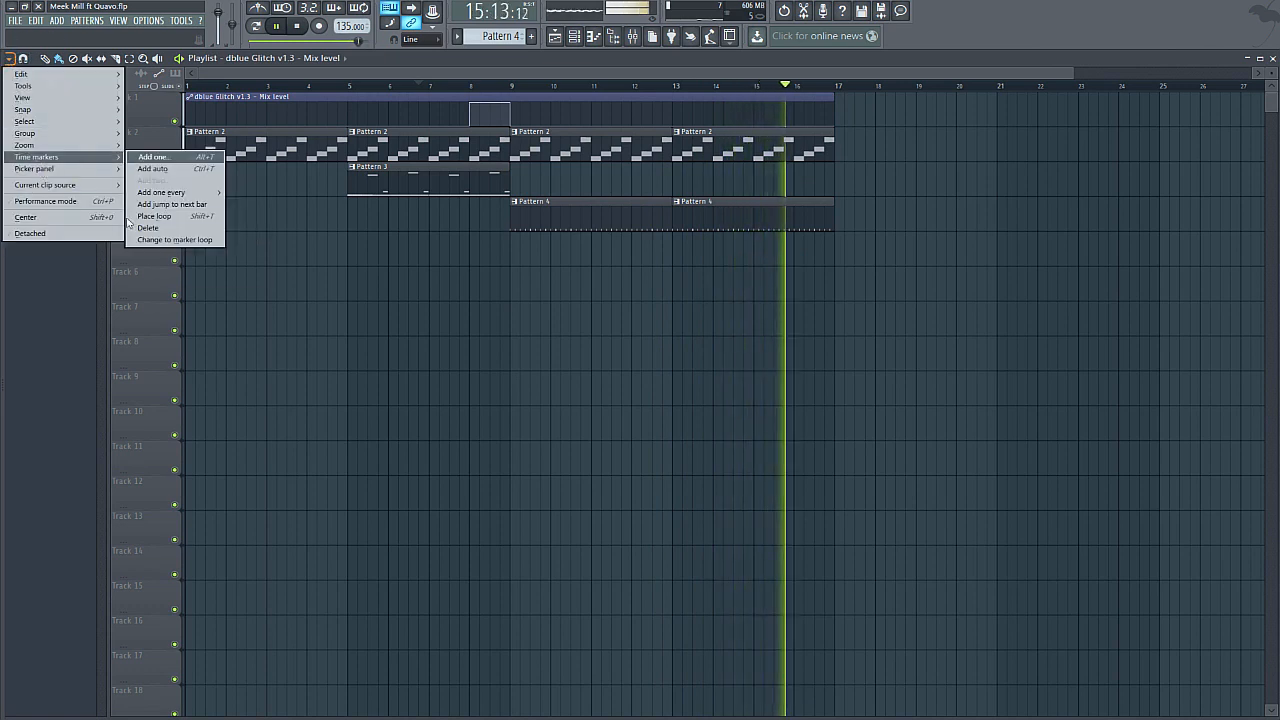
{"action": "left_click", "coordinate": [165, 211]}
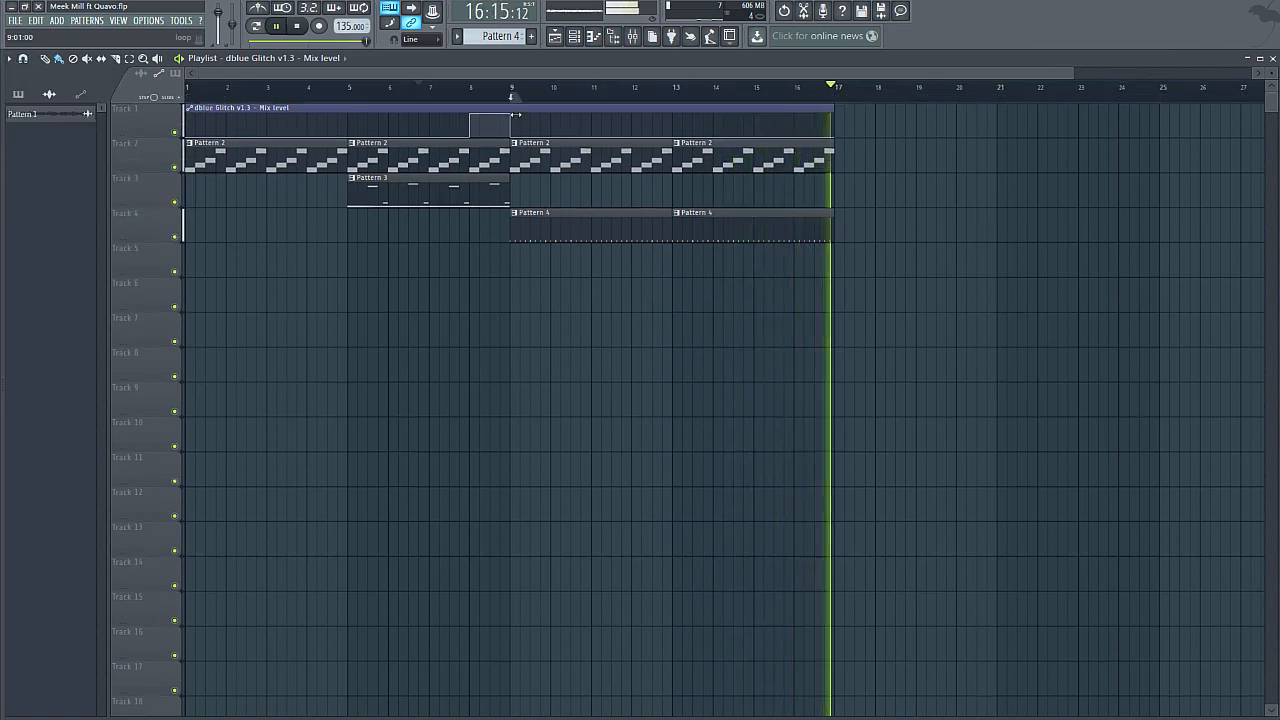
{"action": "key", "text": "space"}
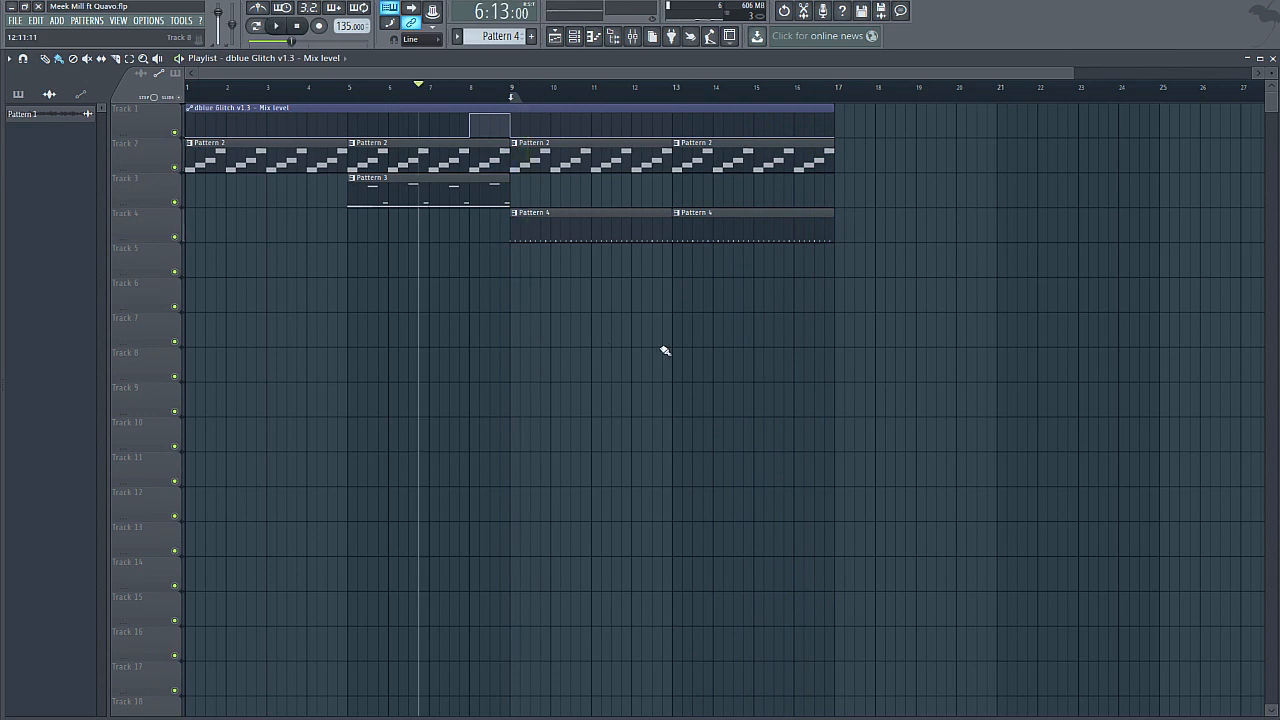
{"action": "left_click", "coordinate": [299, 26]}
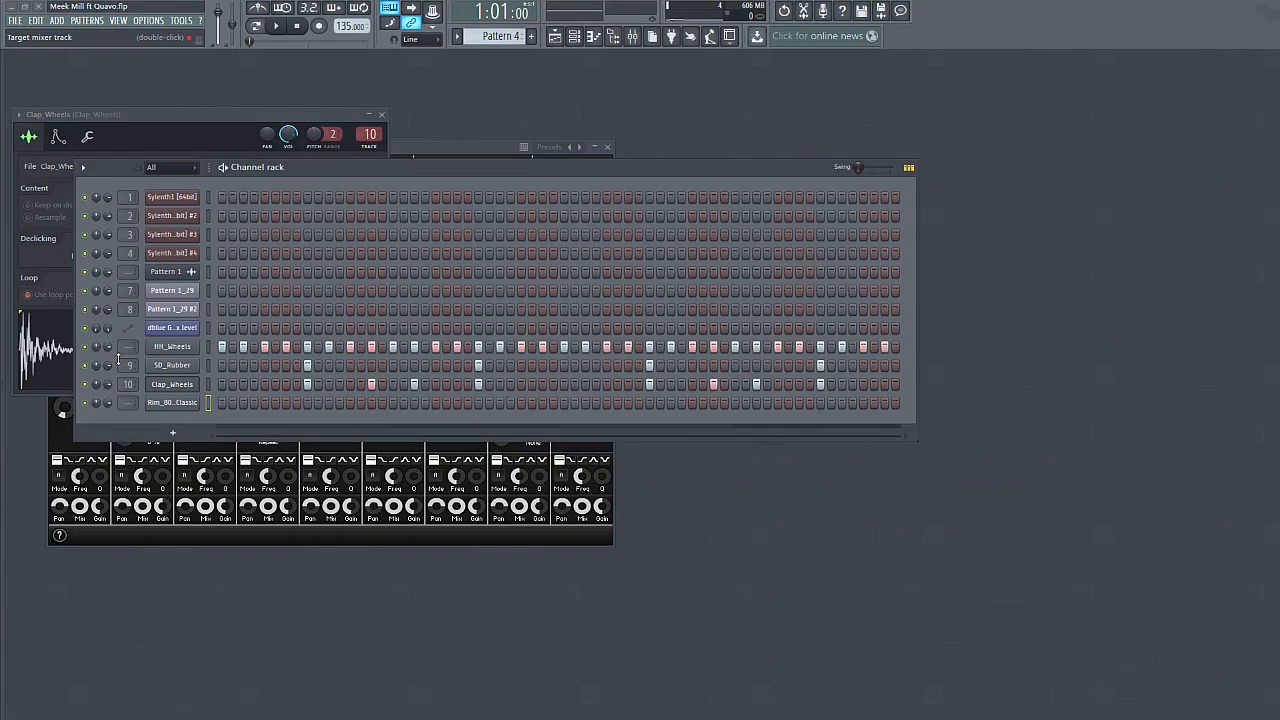
- Normalize the Rim_808_Classic sample and program its hits on steps 13, 14, 45 and 46
{"action": "left_click", "coordinate": [172, 401]}
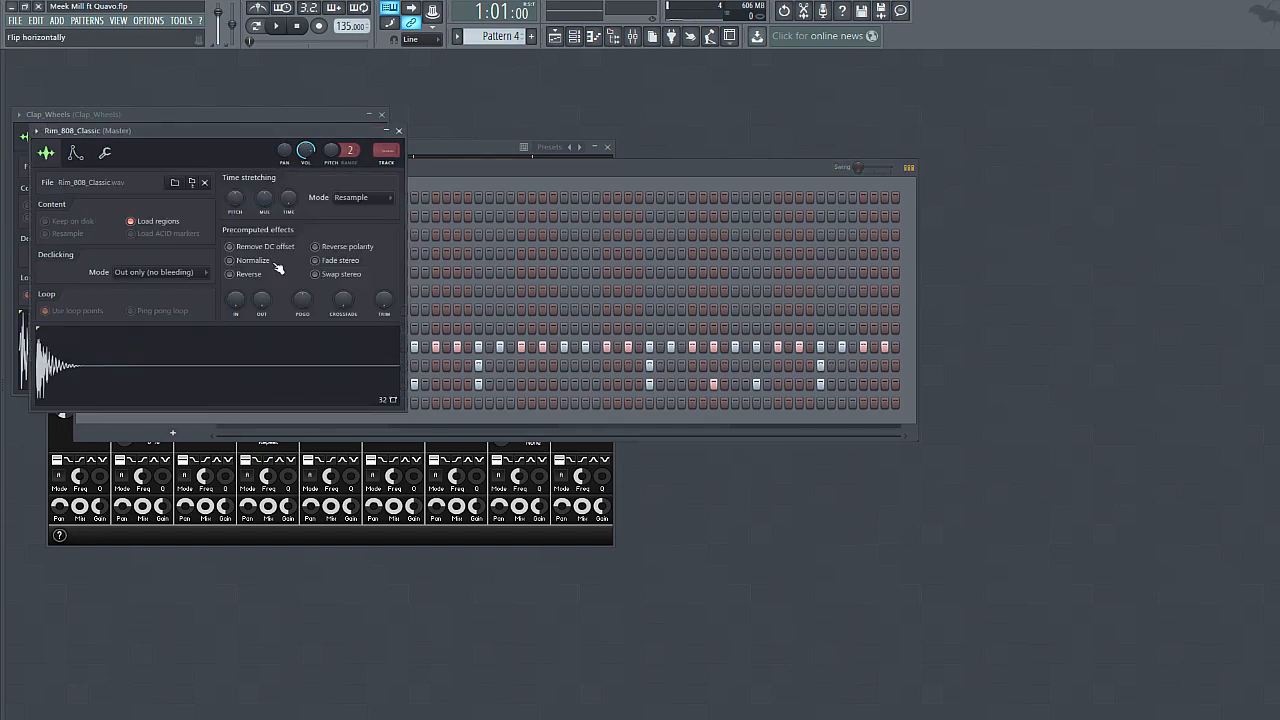
{"action": "left_click", "coordinate": [229, 260]}
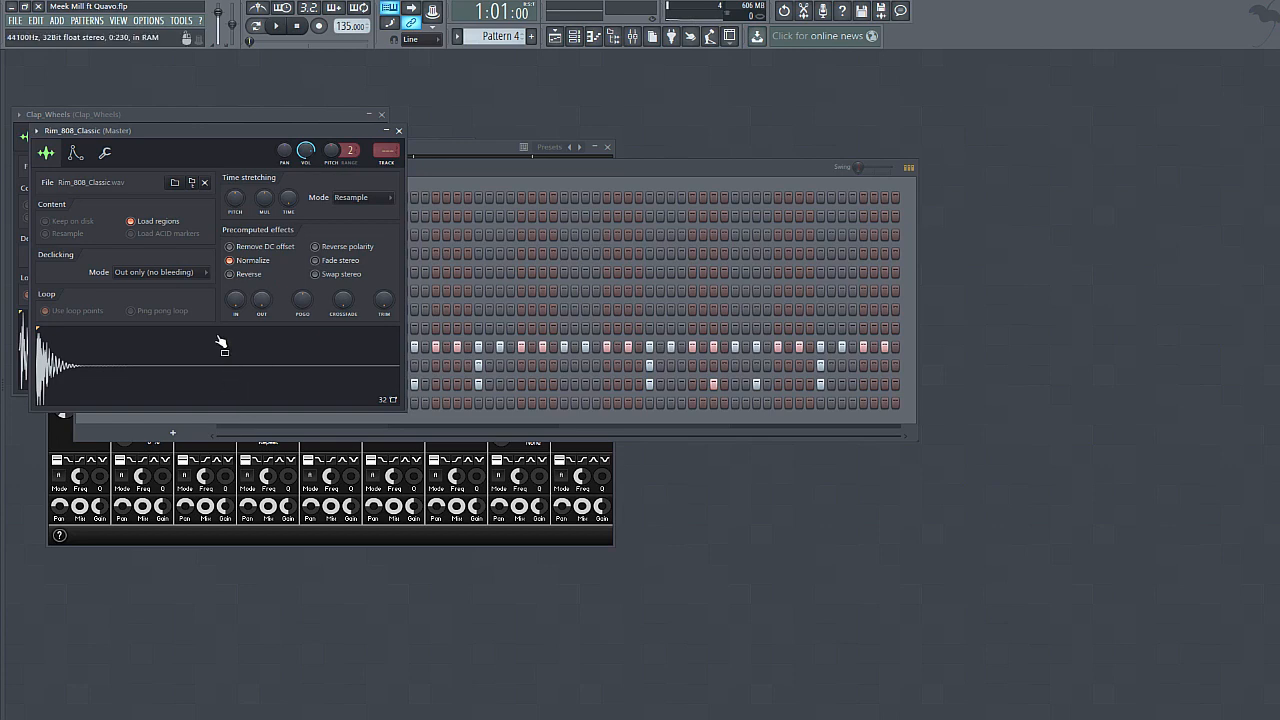
{"action": "left_click", "coordinate": [410, 419]}
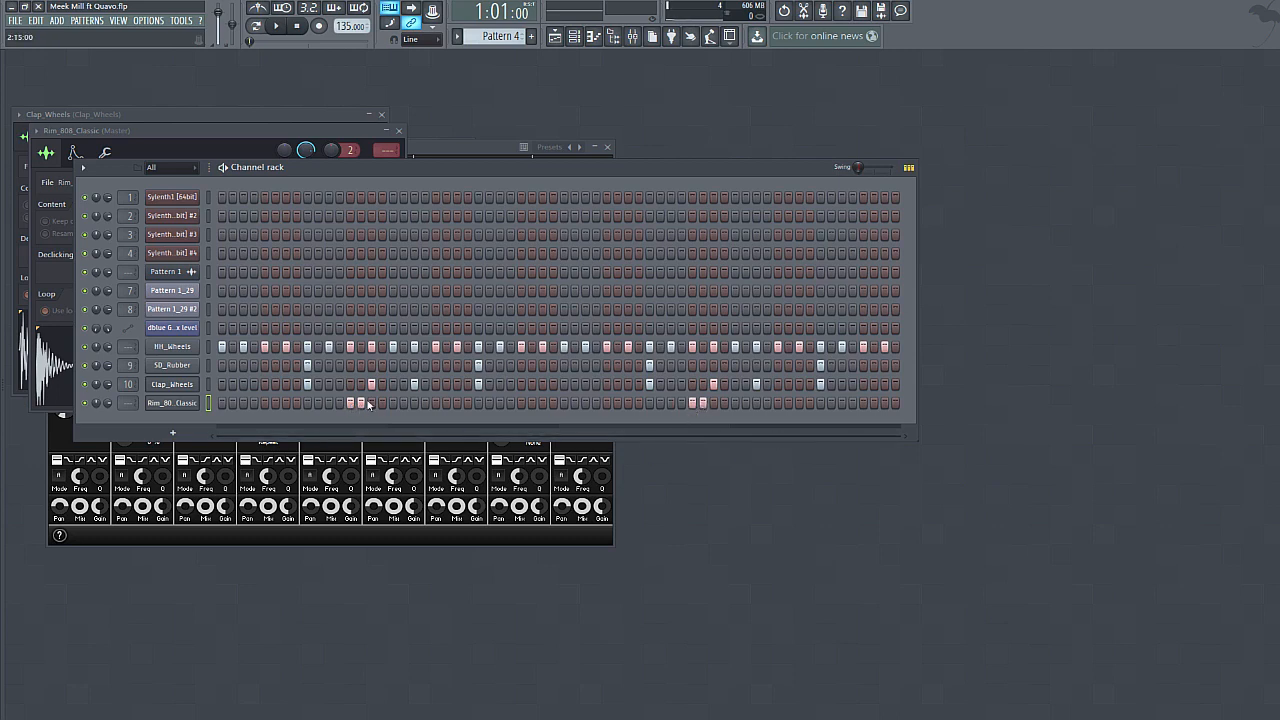
- Quantize the Rim_808_Classic notes in the piano roll with the 16_MPC1 template
{"action": "right_click", "coordinate": [193, 405]}
{"action": "left_click", "coordinate": [242, 405]}
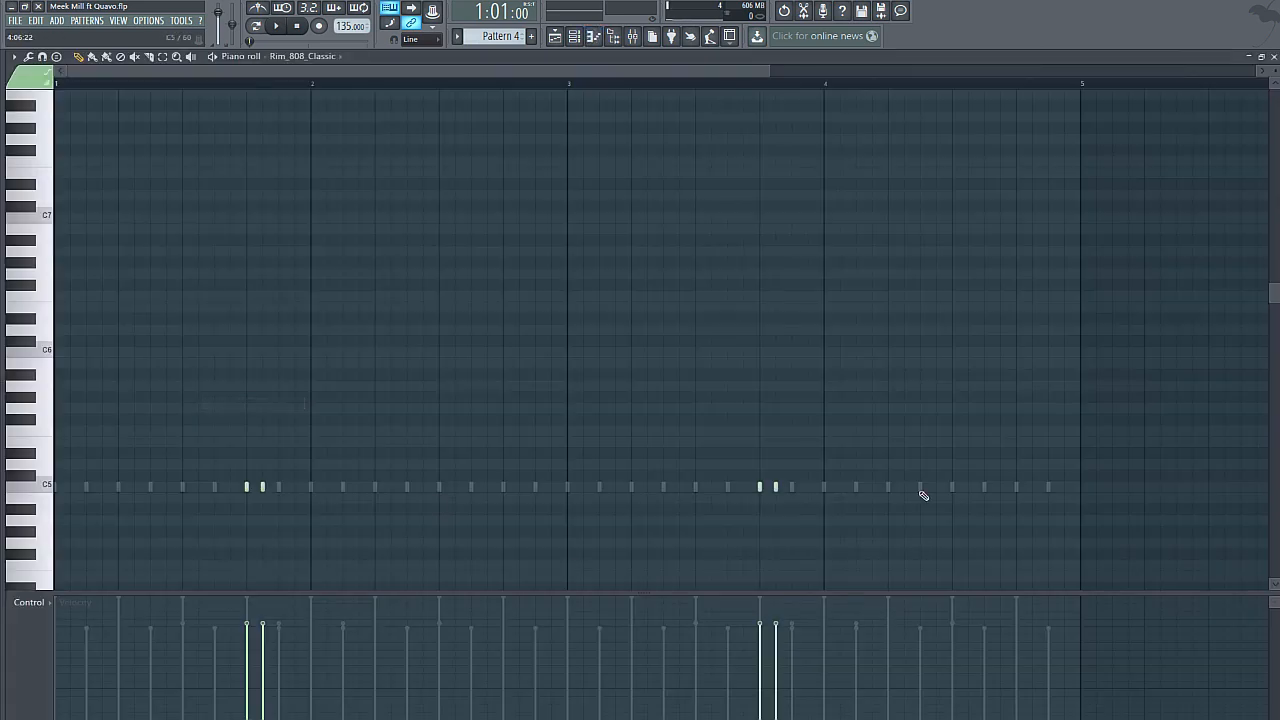
{"action": "key", "text": "alt+q"}
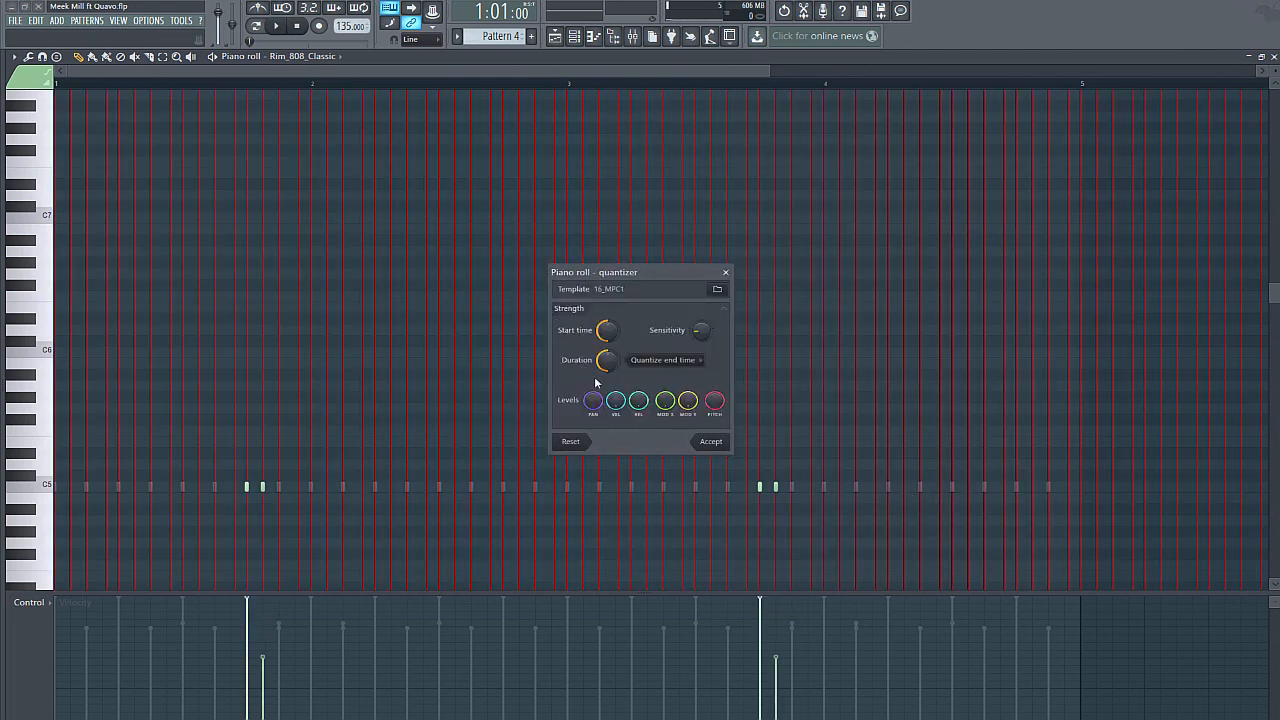
{"action": "left_click_drag", "start_coordinate": [615, 400], "coordinate": [615, 360]}
{"action": "left_click", "coordinate": [711, 441]}
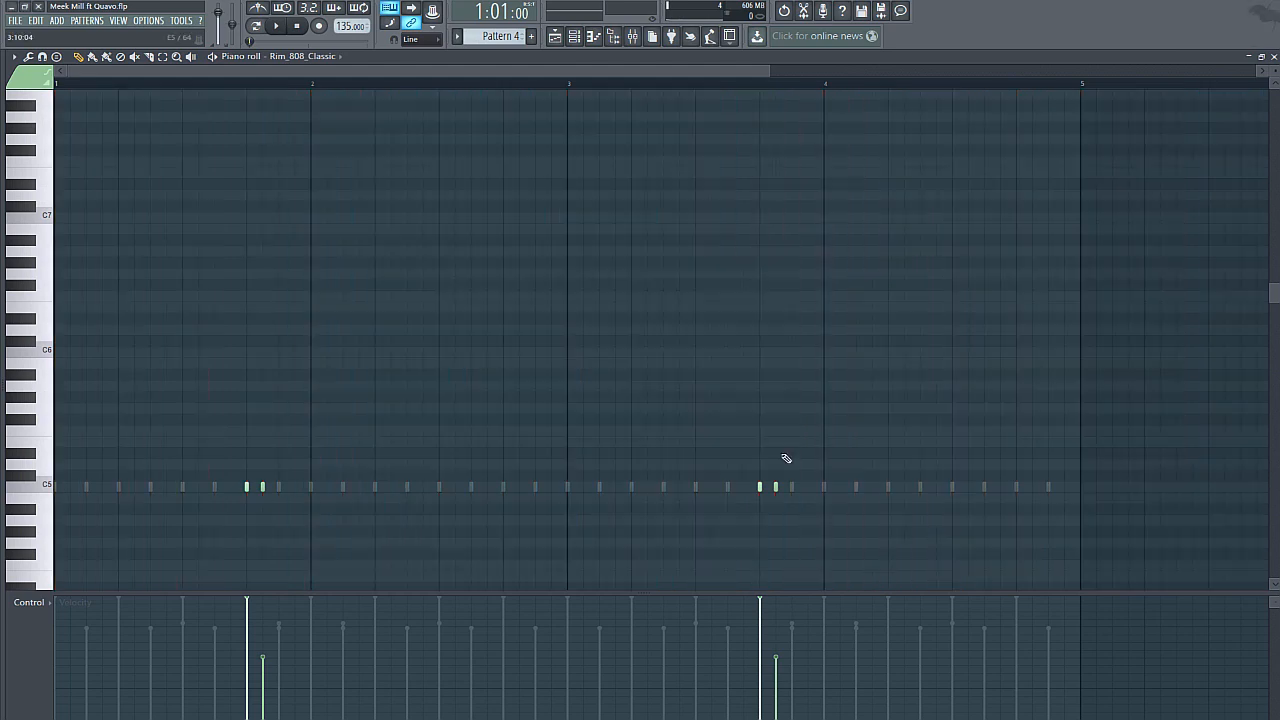
- Set the velocity of the second rim hit in bars 1 and 3 to about 71%, keeping the first hits at full velocity
{"action": "left_click", "coordinate": [249, 646]}
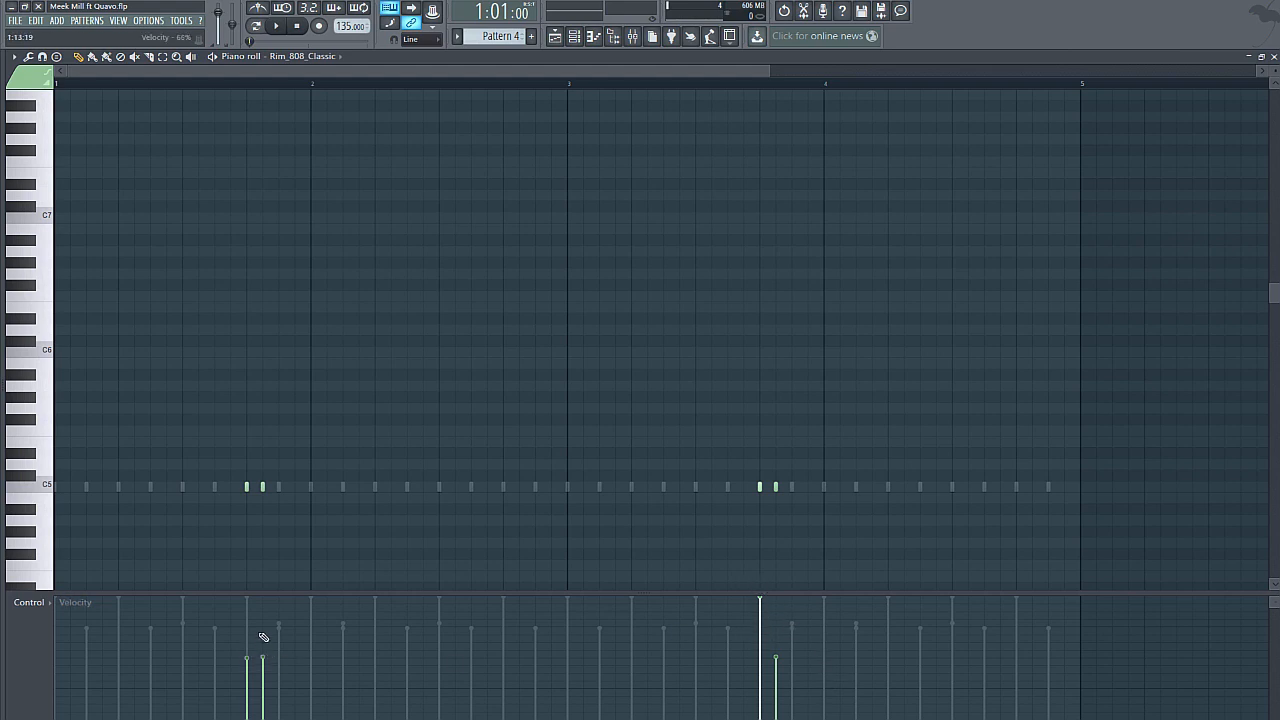
{"action": "left_click", "coordinate": [247, 598]}
{"action": "left_click", "coordinate": [263, 636]}
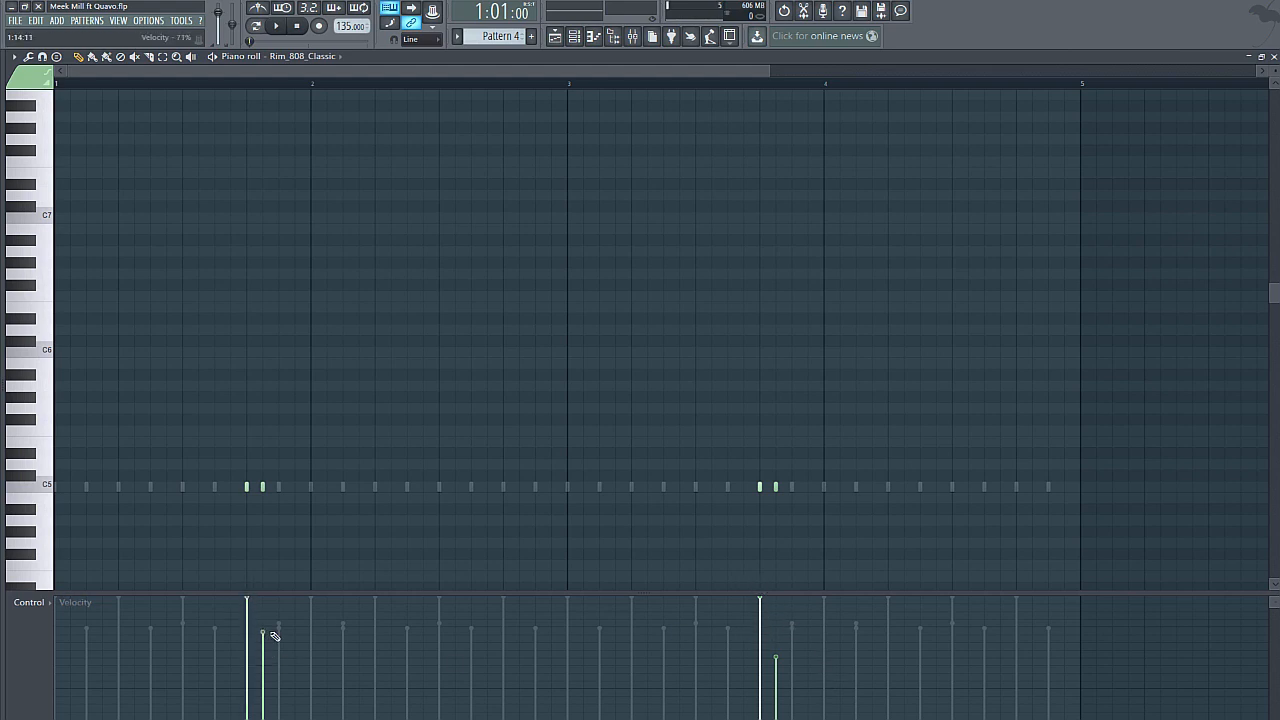
{"action": "left_click", "coordinate": [791, 630]}
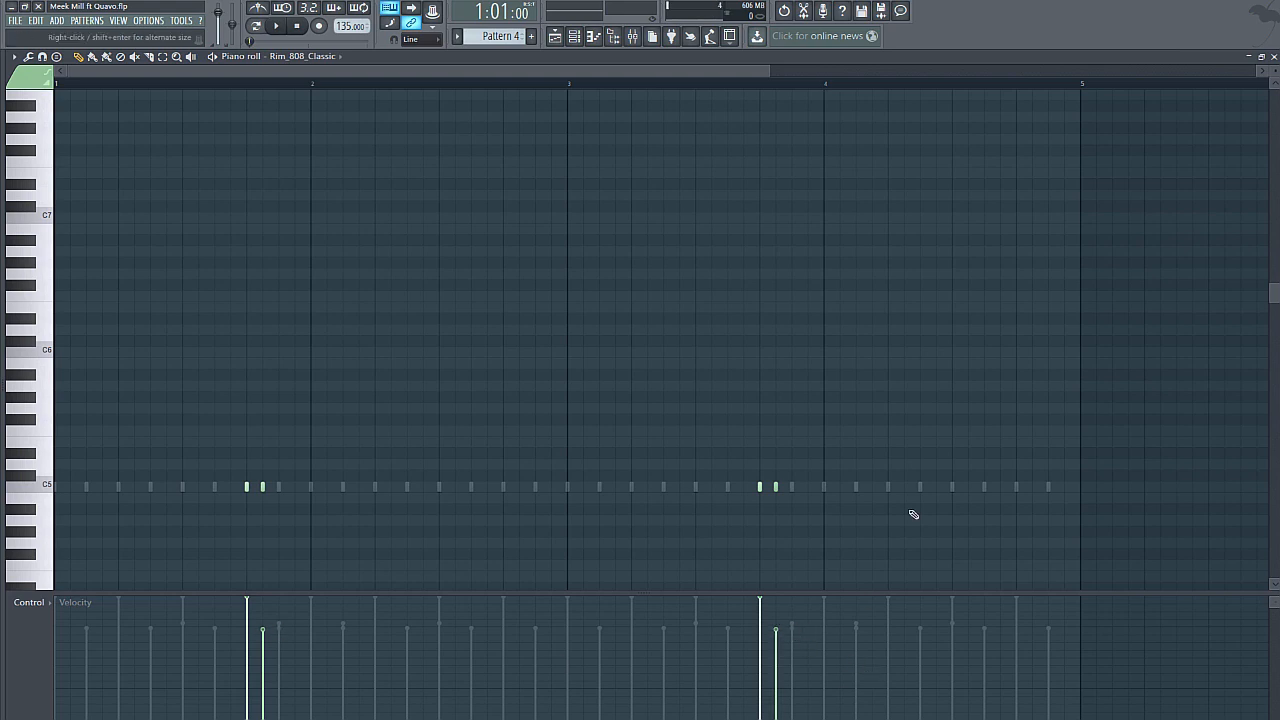
- Move the first Rim_808_Classic note in bar 3 up one octave to C6 and leave the piano roll
{"action": "left_click", "coordinate": [760, 487]}
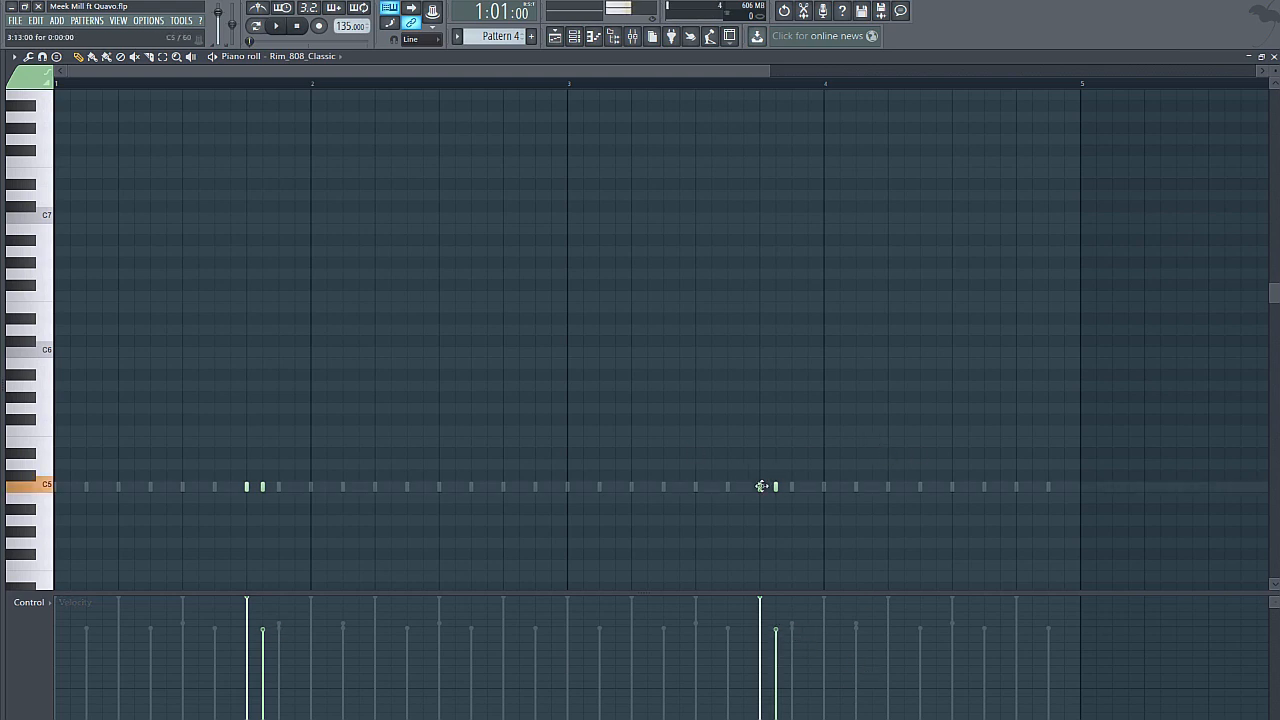
{"action": "left_click_drag", "start_coordinate": [759, 487], "coordinate": [762, 353]}
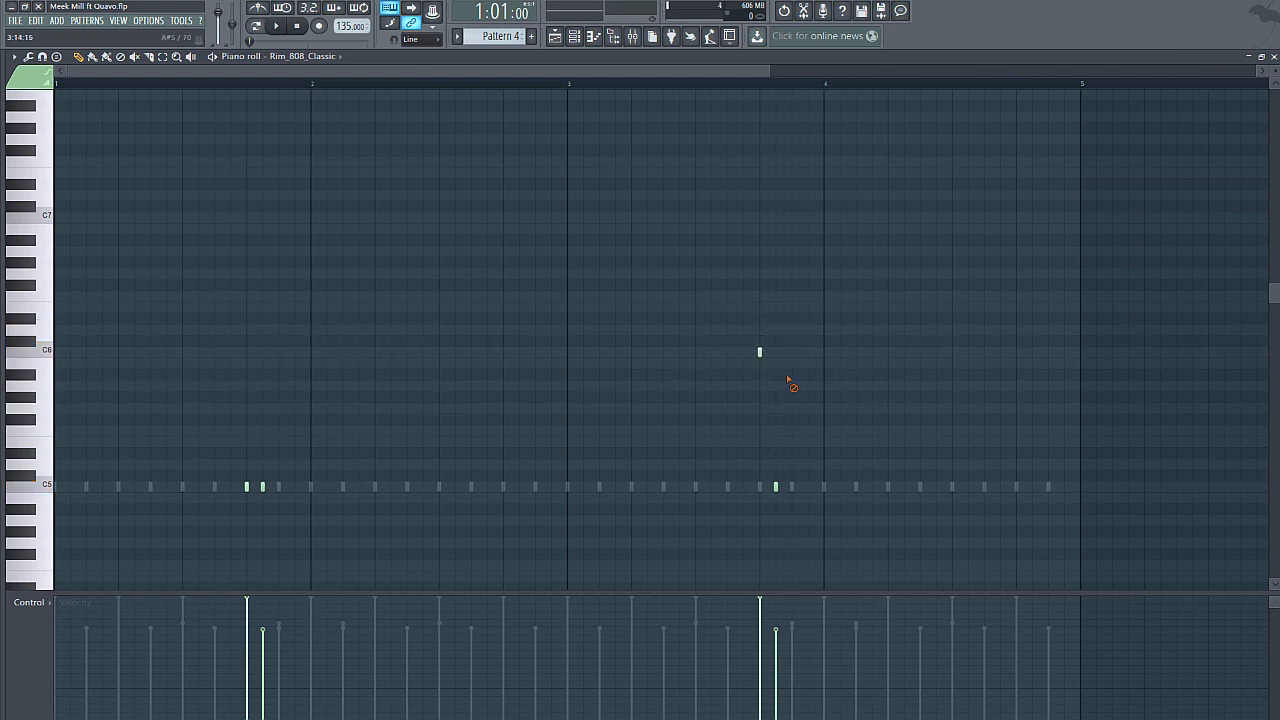
{"action": "left_click", "coordinate": [1273, 57]}
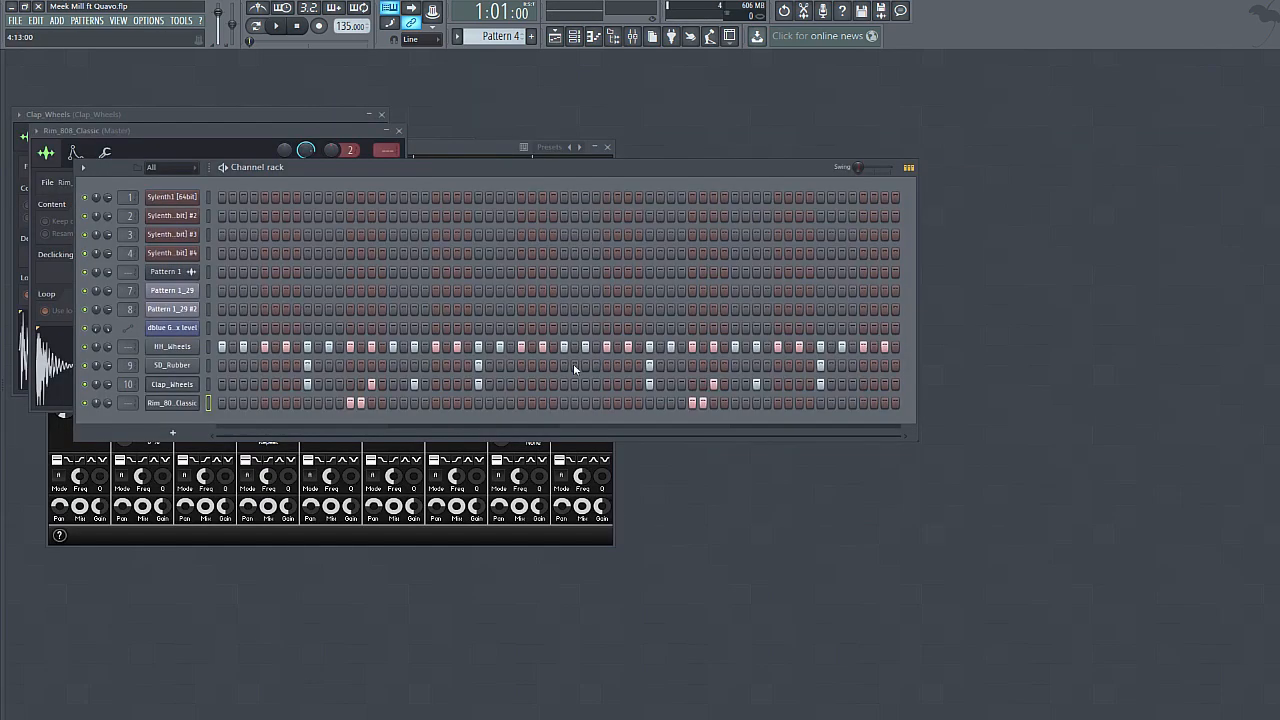
- Play the arrangement from bar 8 to hear the drums with the rim hits, and stop playback
{"action": "right_click", "coordinate": [165, 405]}
{"action": "left_click", "coordinate": [228, 471]}
{"action": "left_click", "coordinate": [275, 31]}
{"action": "left_click", "coordinate": [556, 37]}
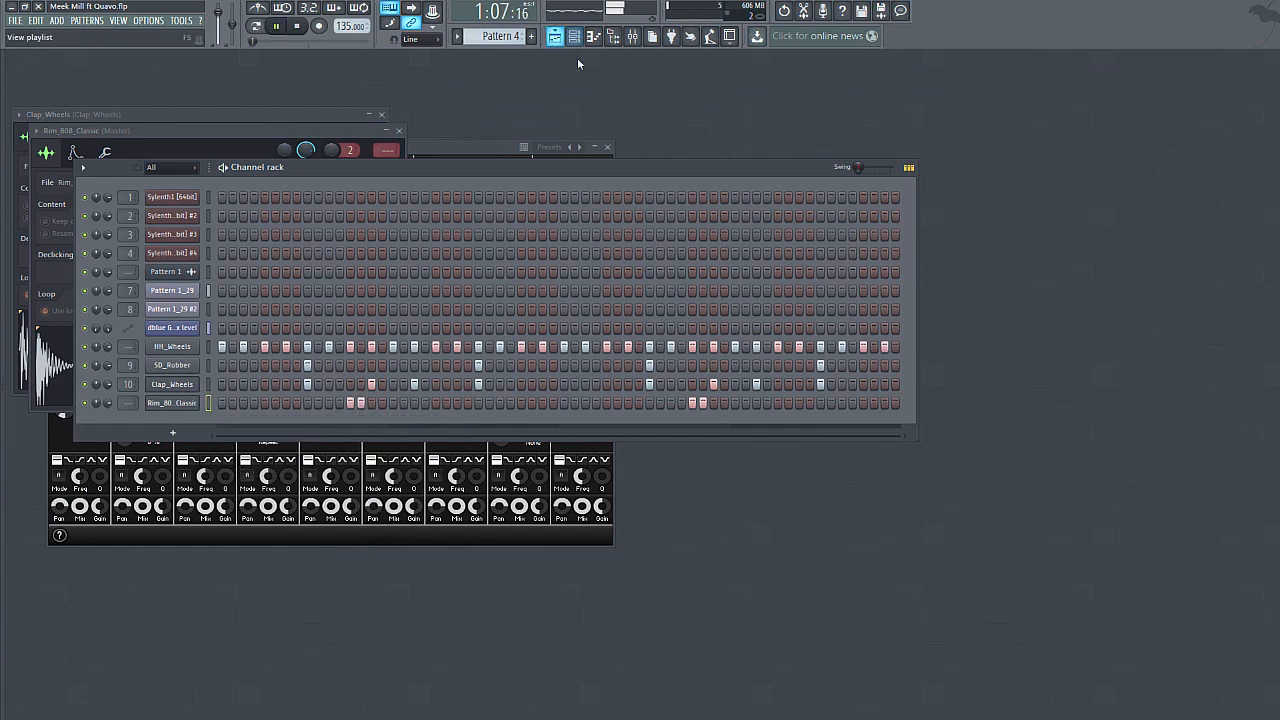
{"action": "left_click", "coordinate": [470, 88]}
{"action": "key", "text": "F5"}
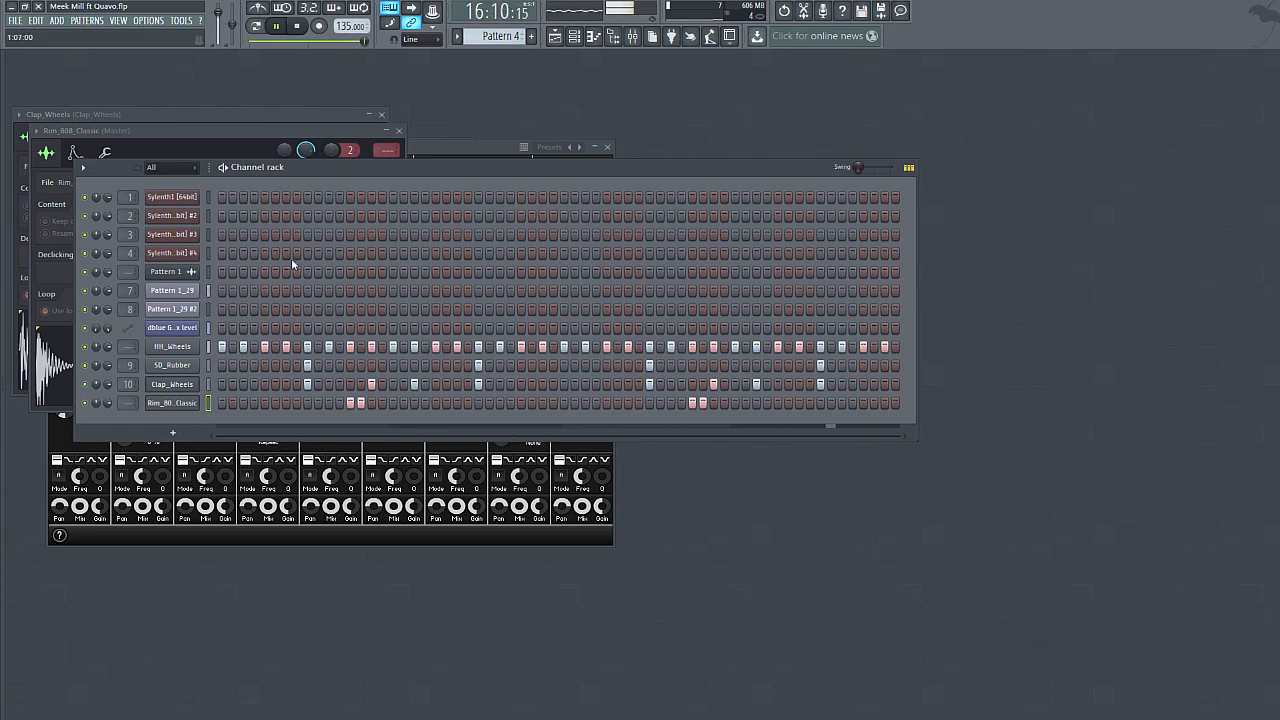
{"action": "left_click", "coordinate": [298, 27]}
{"action": "left_click", "coordinate": [299, 28]}
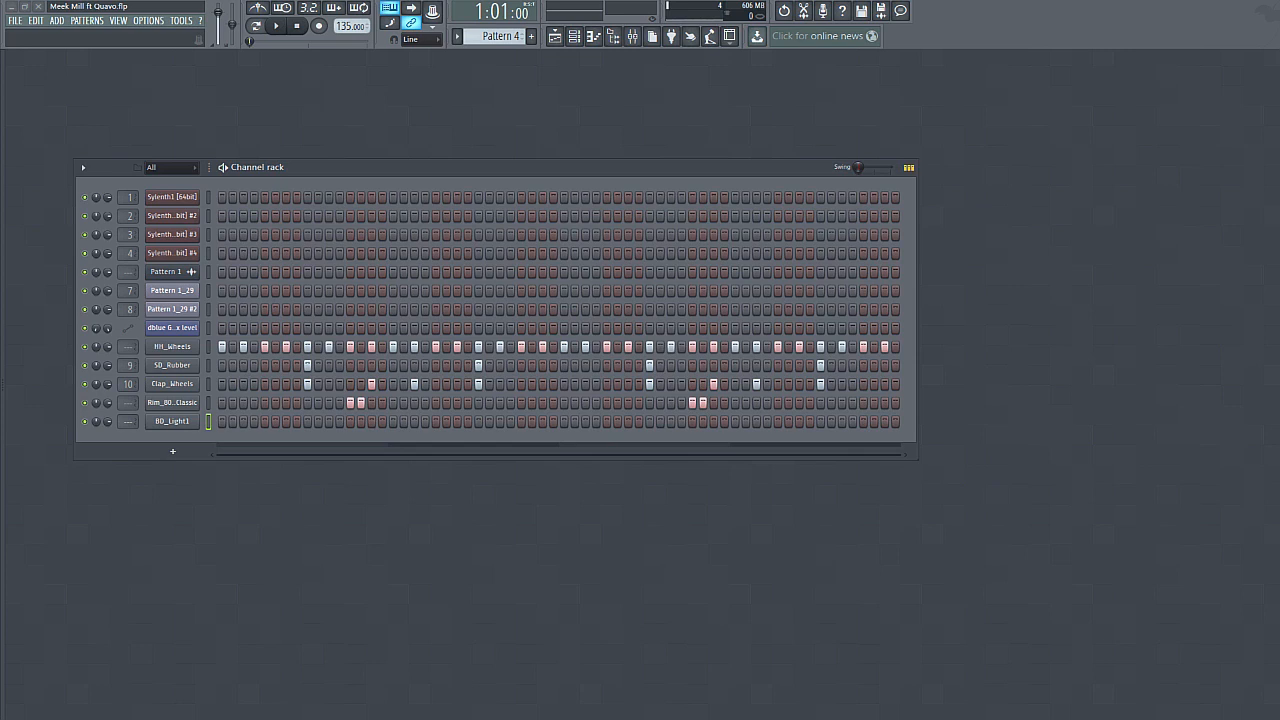
- Program BD_Light1 kick hits on steps 1, 3, 21, 33, 35, 39, 53 and 59
{"action": "left_click", "coordinate": [233, 421]}
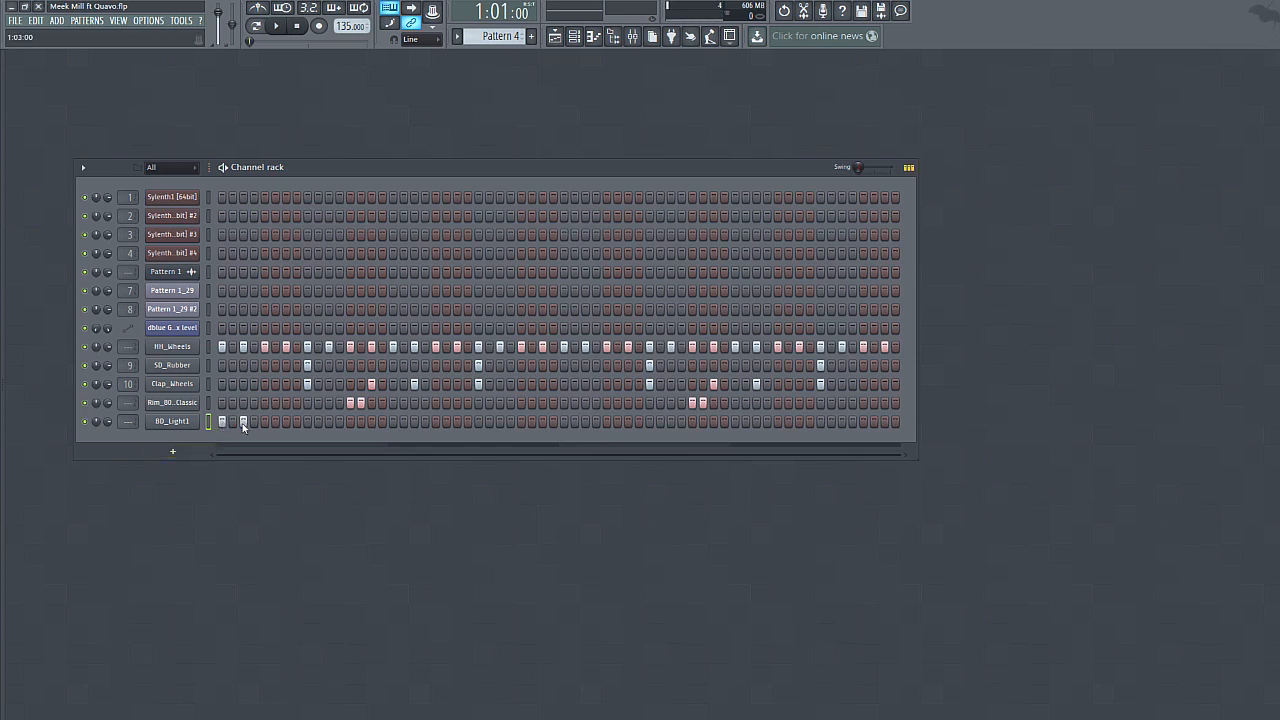
{"action": "left_click", "coordinate": [587, 421]}
{"action": "left_click", "coordinate": [840, 421]}
- Set up quantizing of the BD_Light1 notes with the 16_MPC1 template, turning the velocity strength down to zero
{"action": "right_click", "coordinate": [196, 421]}
{"action": "left_click", "coordinate": [236, 427]}
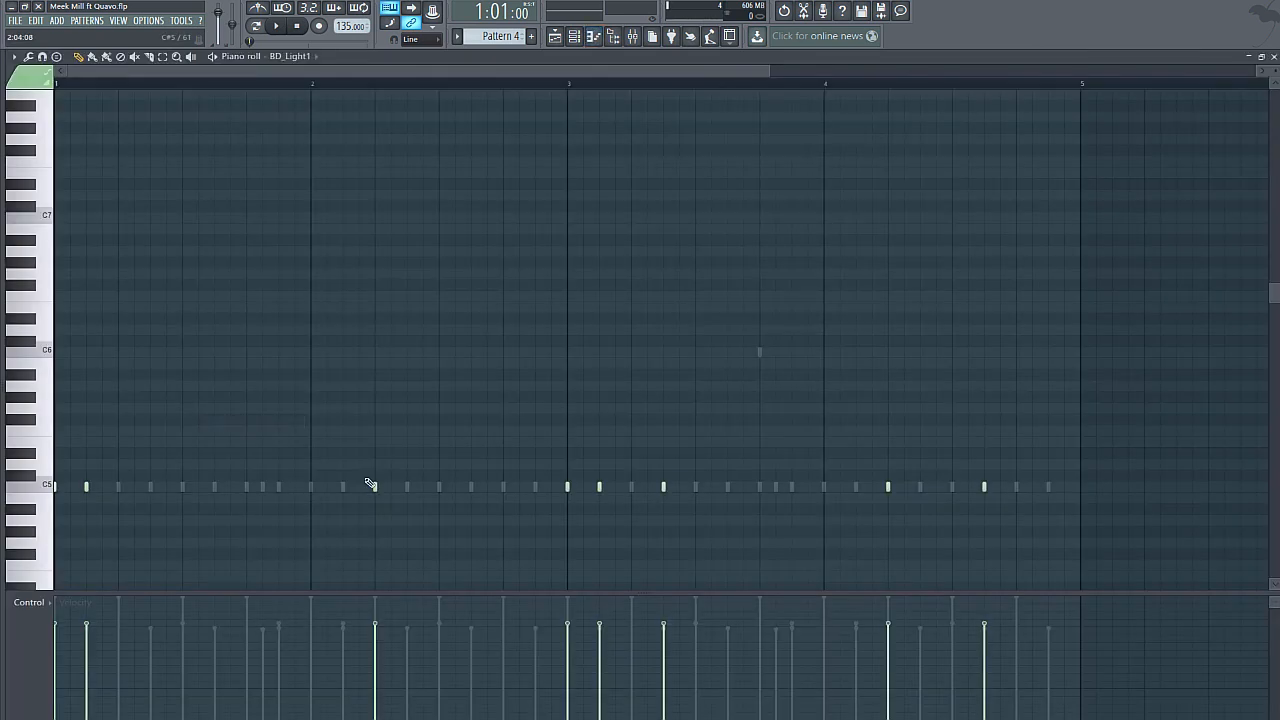
{"action": "key", "text": "alt+q"}
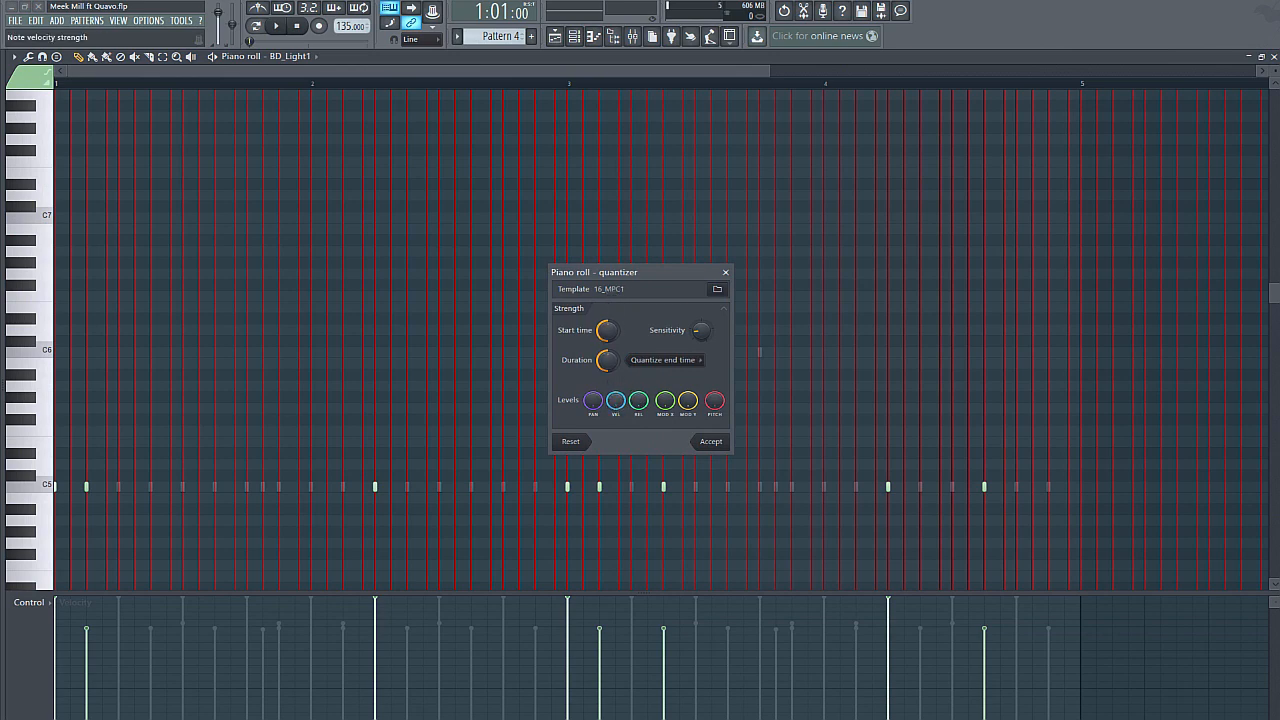
{"action": "left_click_drag", "start_coordinate": [616, 402], "coordinate": [616, 475]}
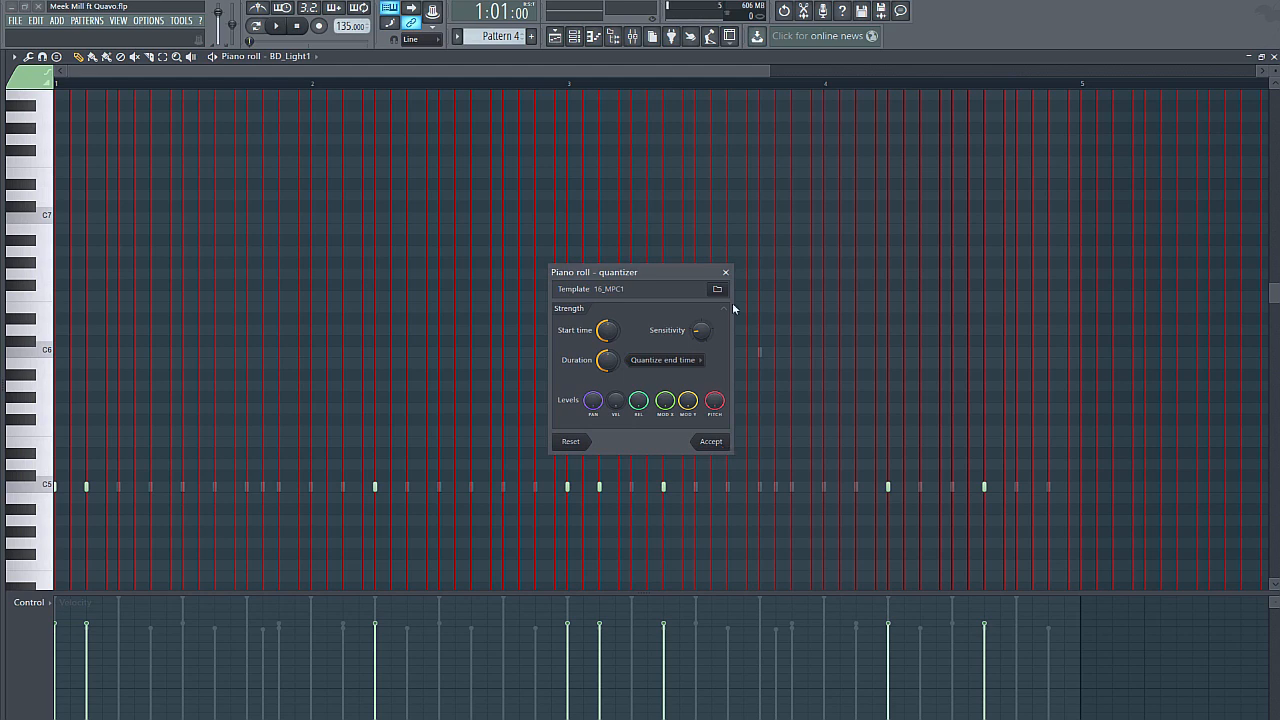
- Quantize the BD_Light1 notes with the 16_MPC1 template and play the song from within bar 7
{"action": "left_click", "coordinate": [726, 446]}
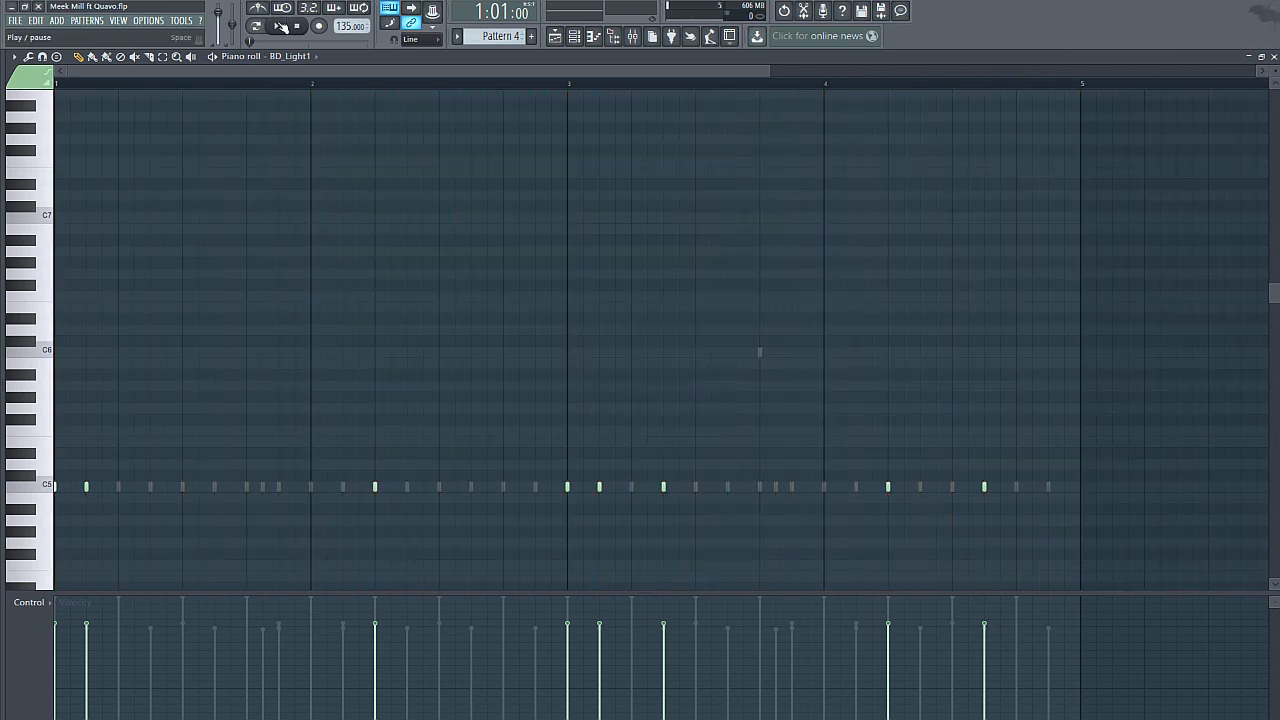
{"action": "left_click", "coordinate": [282, 26]}
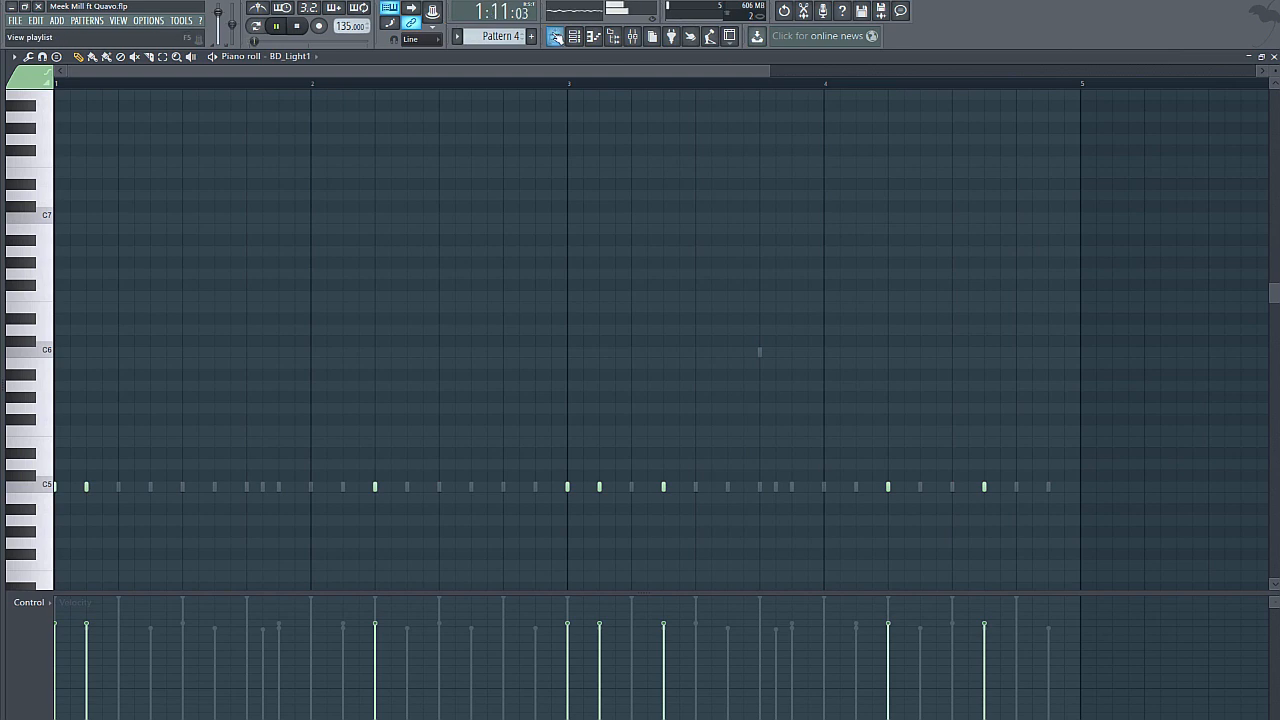
{"action": "key", "text": "F5"}
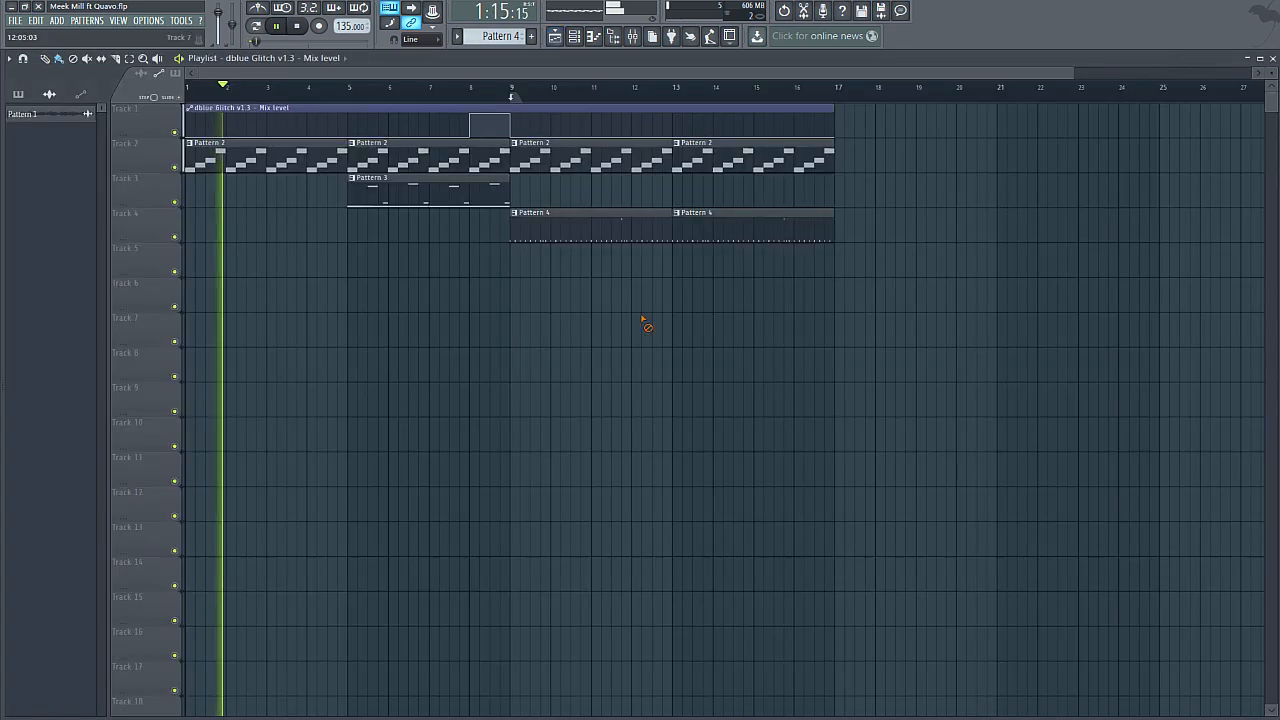
{"action": "left_click", "coordinate": [457, 97]}
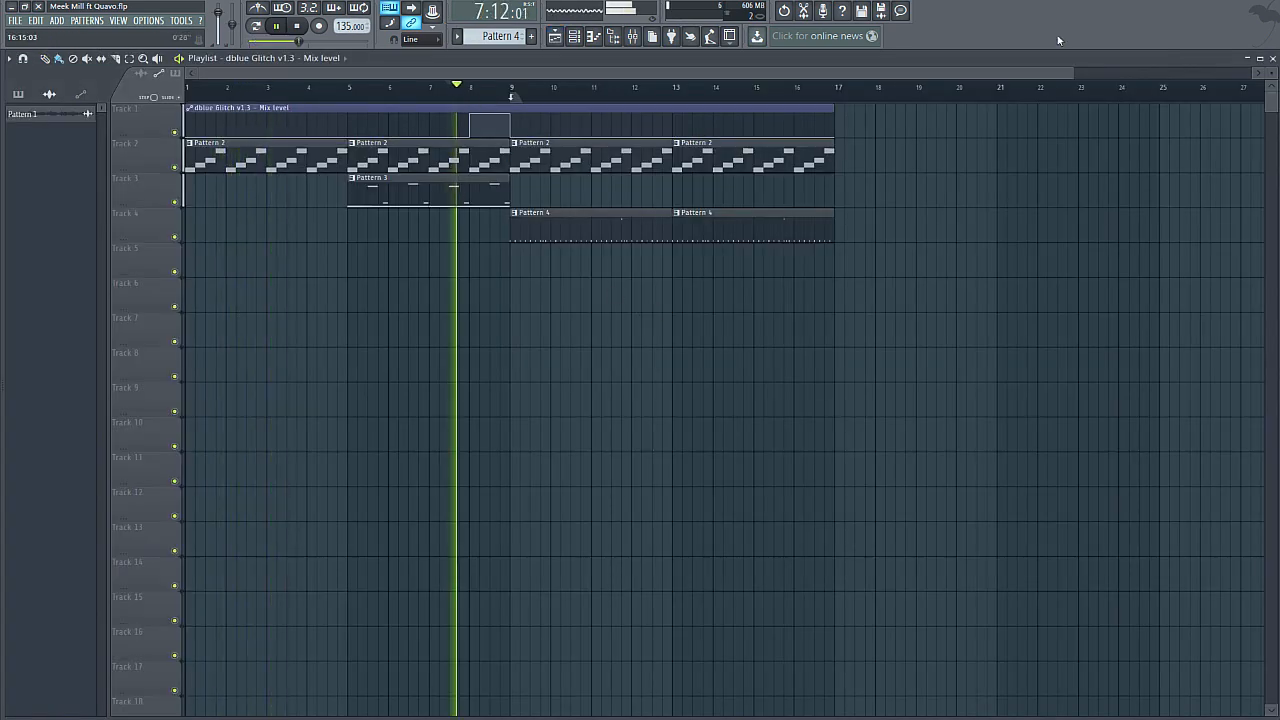
- Lower the Master mixer fader to about 82% (-4.3 dB) and stop playback
{"action": "key", "text": "F7"}
{"action": "left_click", "coordinate": [1273, 57]}
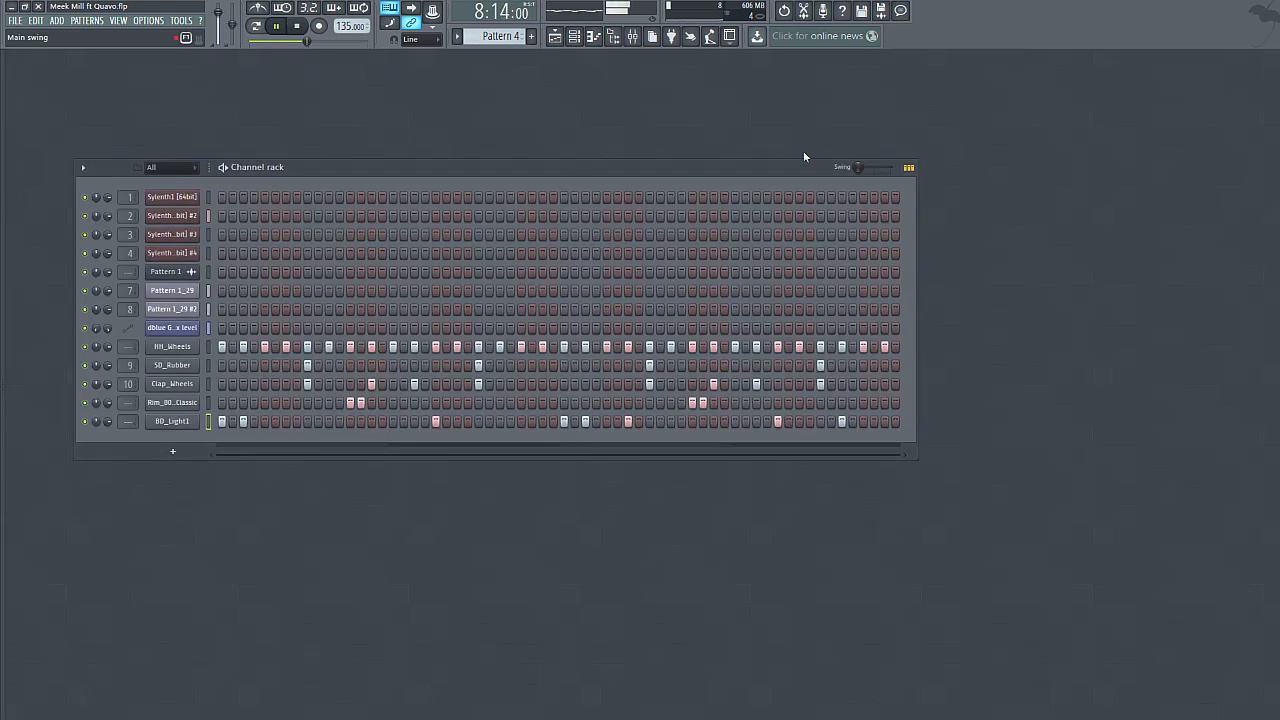
{"action": "left_click", "coordinate": [644, 36]}
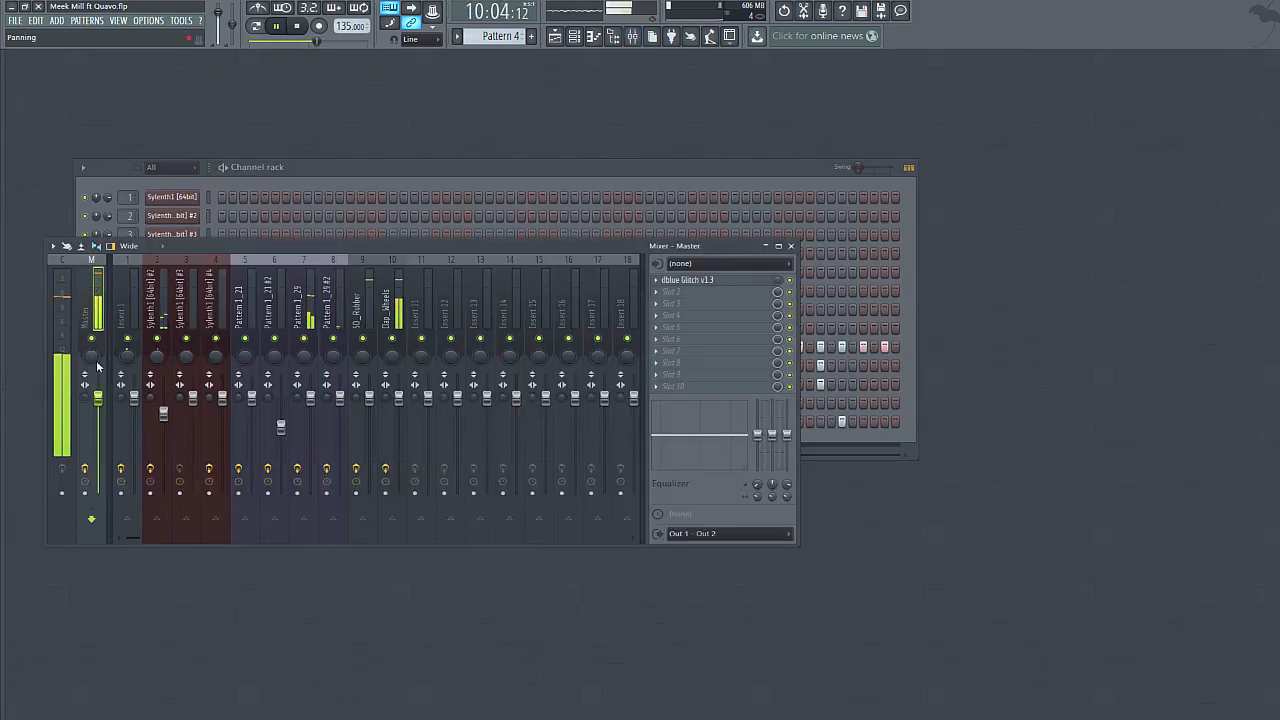
{"action": "left_click_drag", "start_coordinate": [99, 395], "coordinate": [99, 417]}
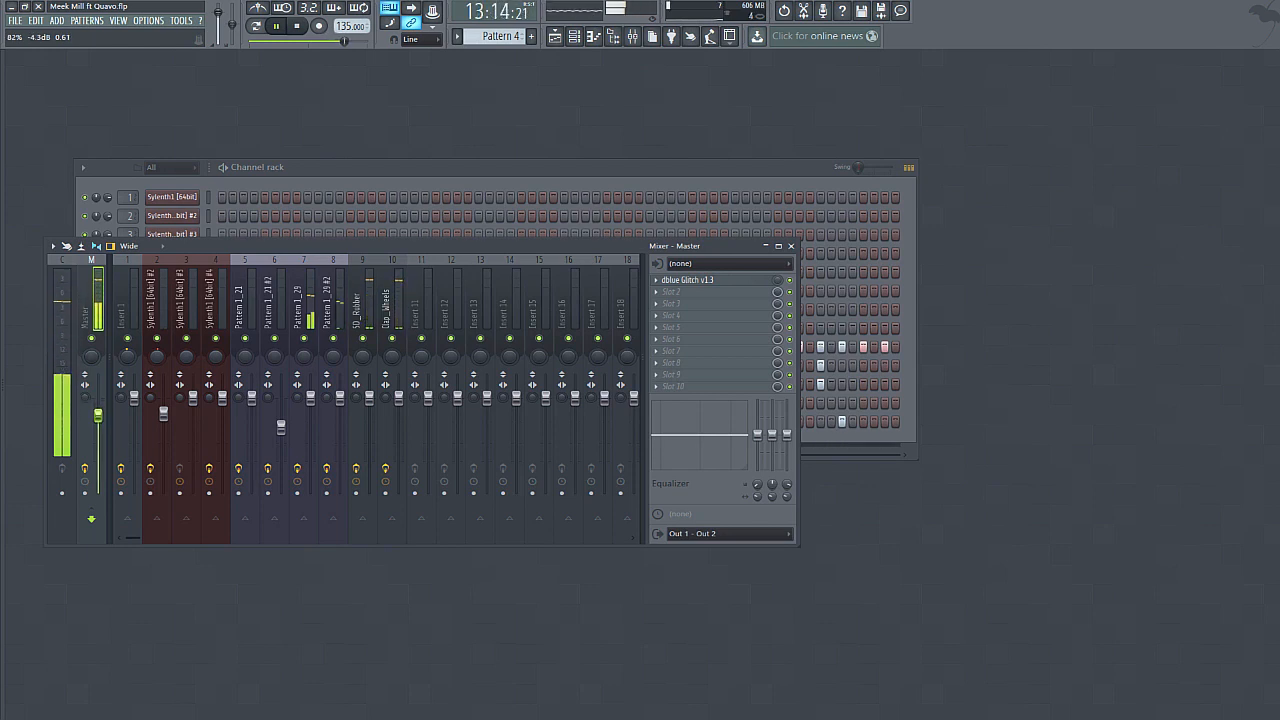
{"action": "left_click", "coordinate": [298, 26]}
{"action": "left_click", "coordinate": [790, 246]}
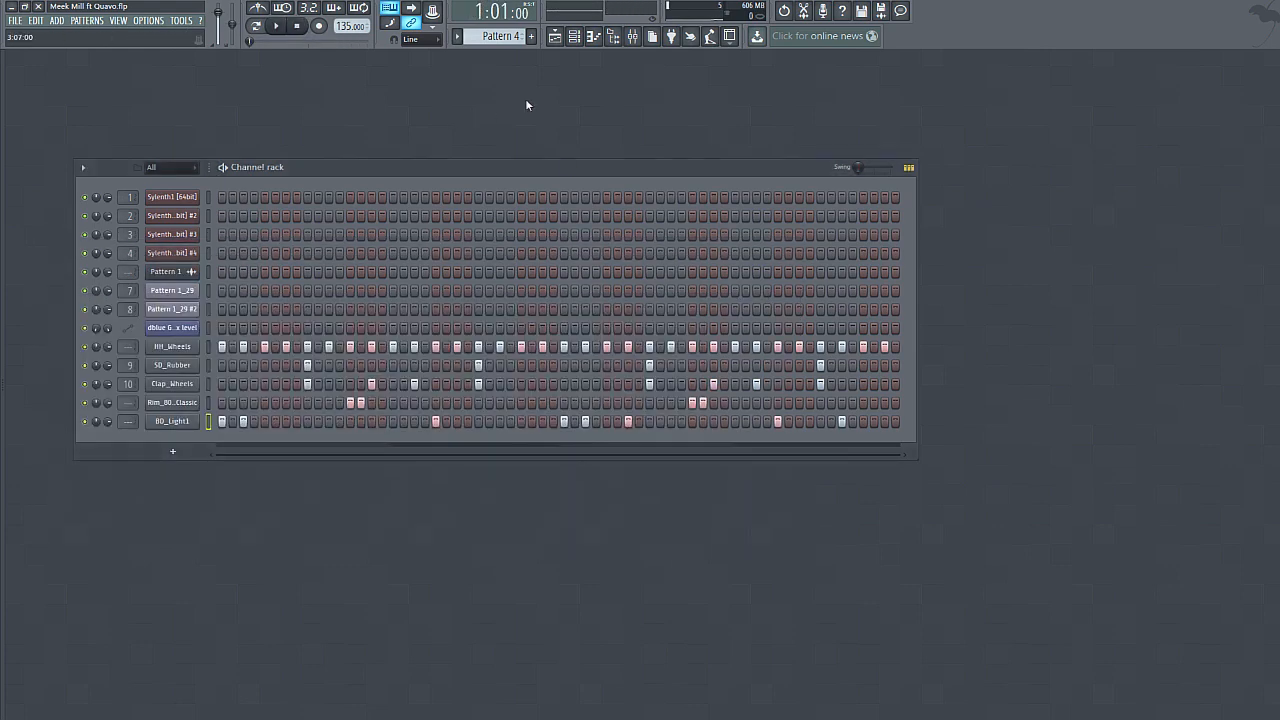
- Play the song from bar 9 and check the channel levels in the mixer
{"action": "left_click", "coordinate": [558, 35]}
{"action": "left_click", "coordinate": [513, 90]}
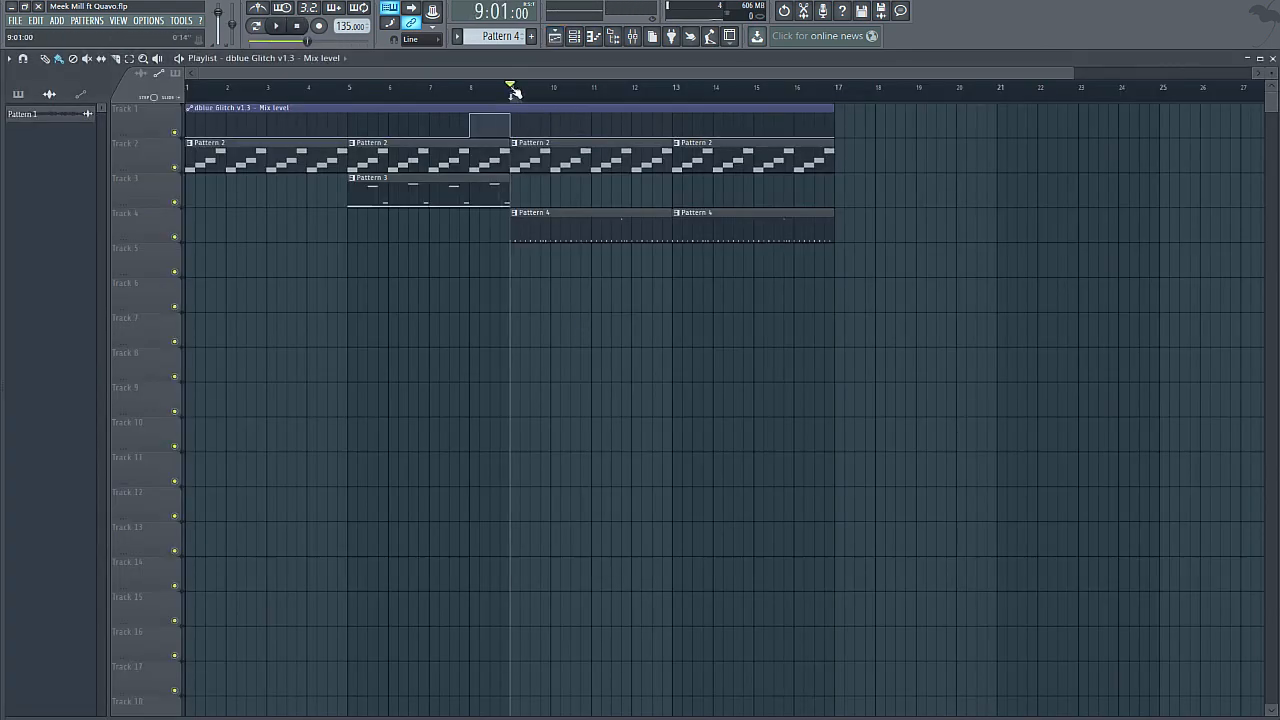
{"action": "key", "text": "space"}
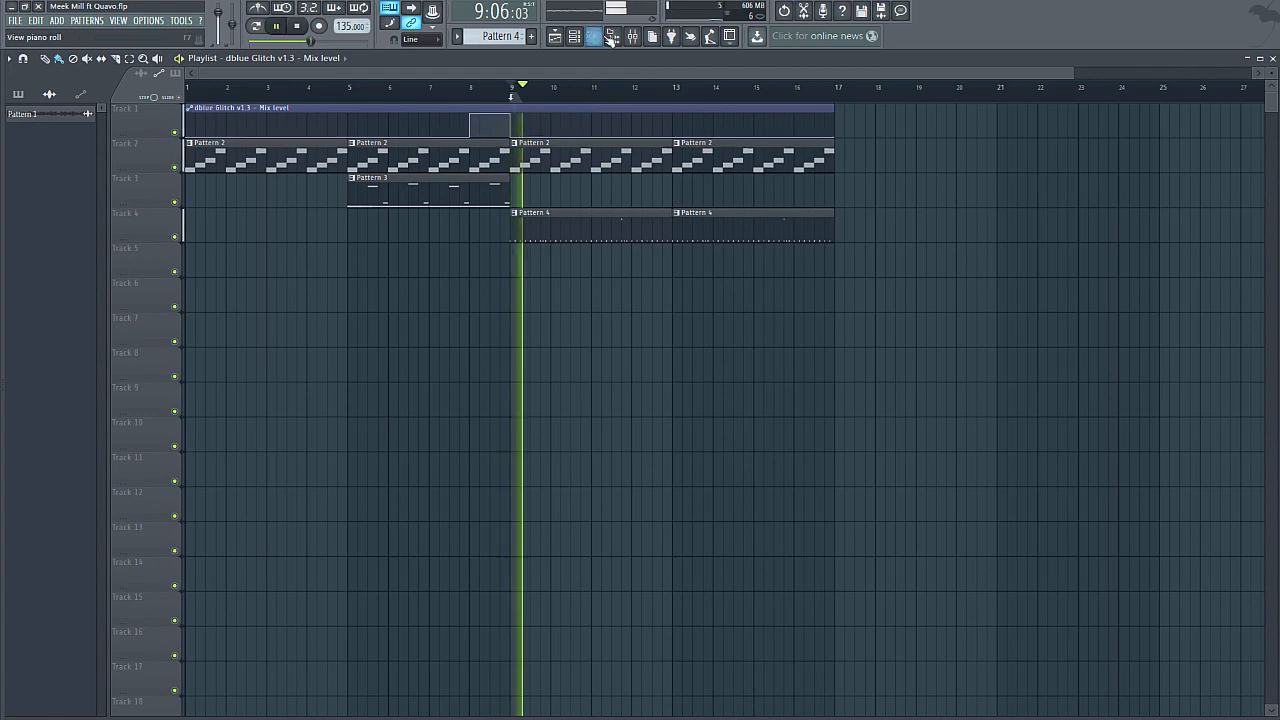
{"action": "left_click", "coordinate": [633, 37]}
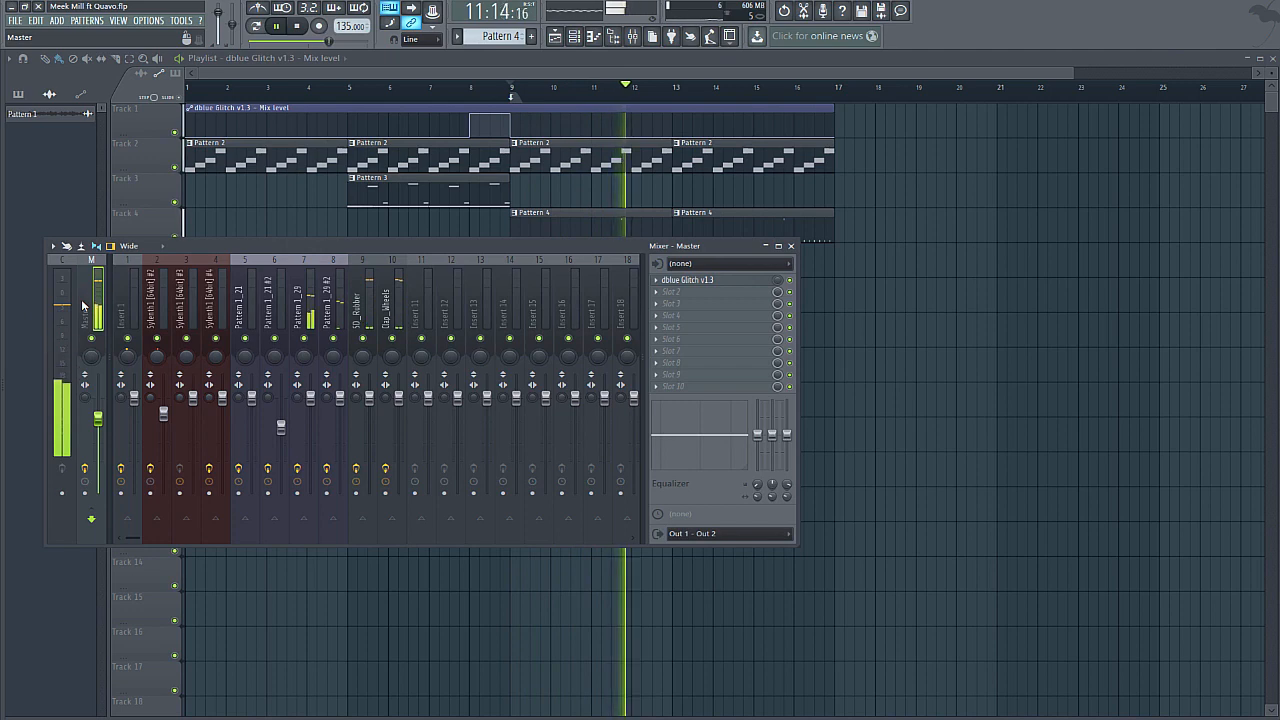
- Raise the mixer fader of the Pattern 1_29 Slicex track slightly, then stop playback
{"action": "left_click", "coordinate": [1248, 62]}
{"action": "left_click", "coordinate": [300, 168]}
{"action": "left_click", "coordinate": [186, 291]}
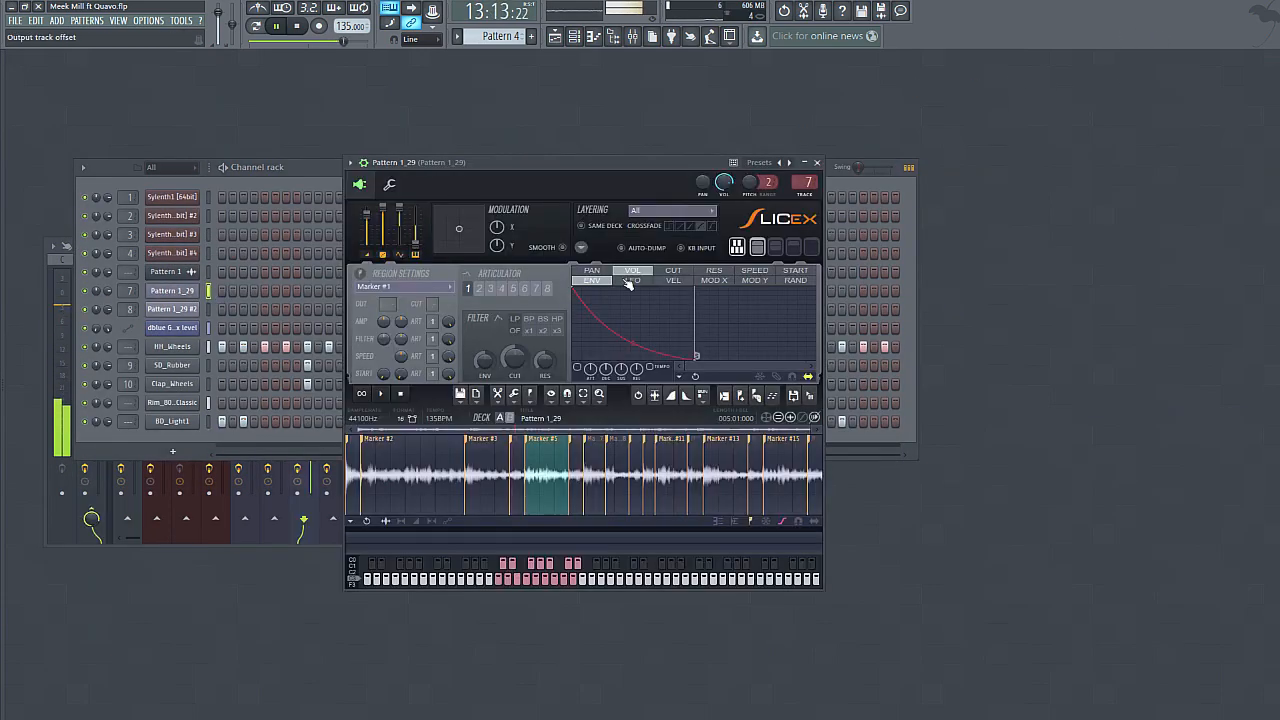
{"action": "left_click", "coordinate": [633, 35]}
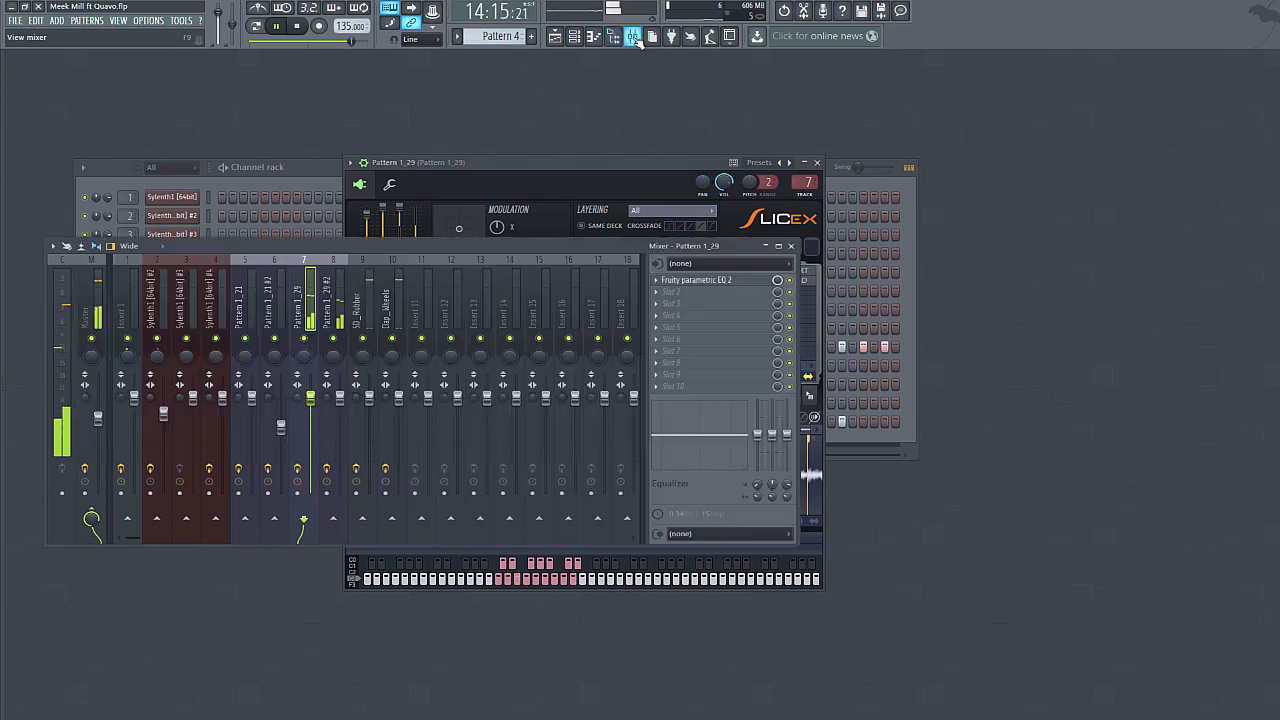
{"action": "left_click_drag", "start_coordinate": [310, 397], "coordinate": [310, 386]}
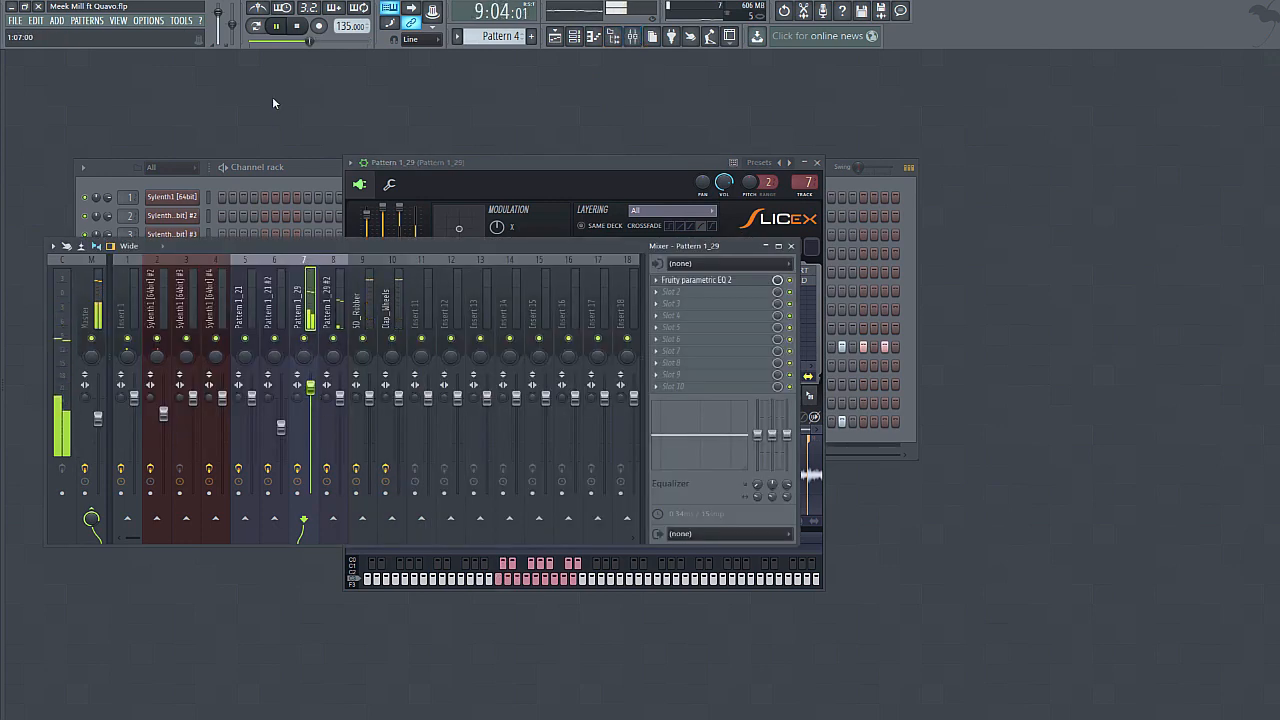
{"action": "key", "text": "F6"}
{"action": "key", "text": "space"}
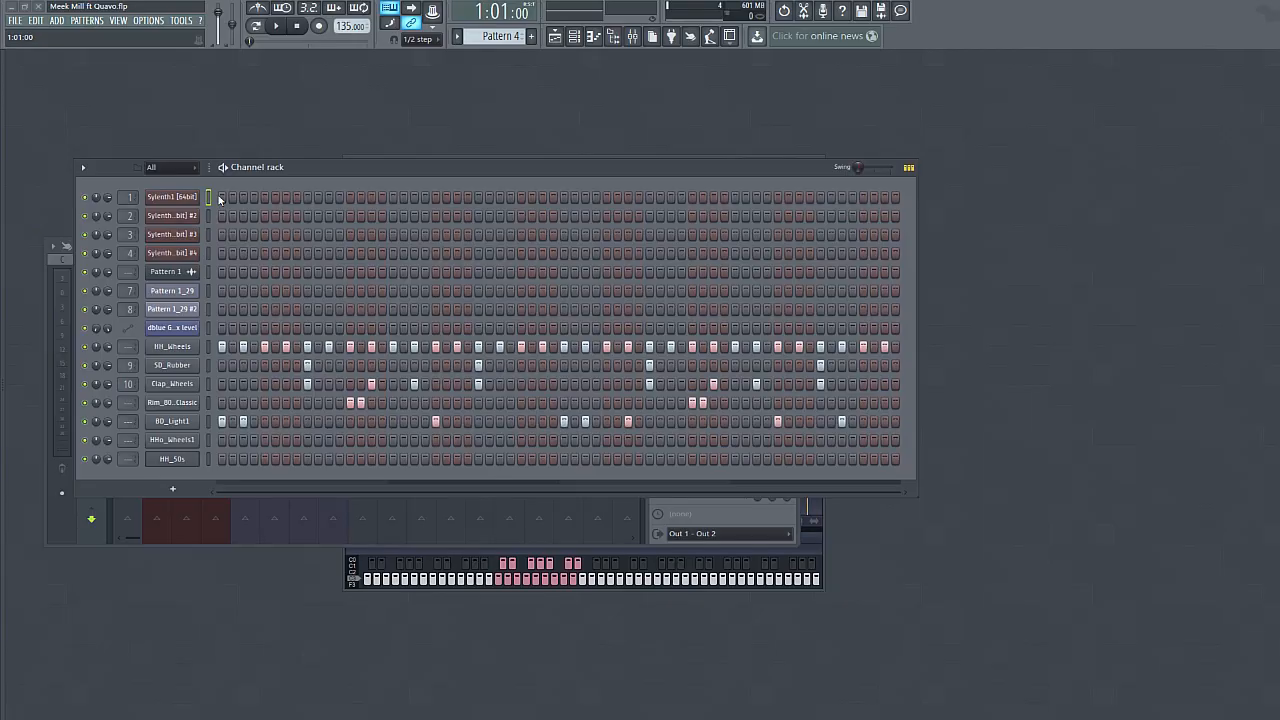
- Copy the steps of all channels from Pattern 4 into Pattern 5, then select only the HHo_Wheels1 channel
{"action": "left_click", "coordinate": [209, 198]}
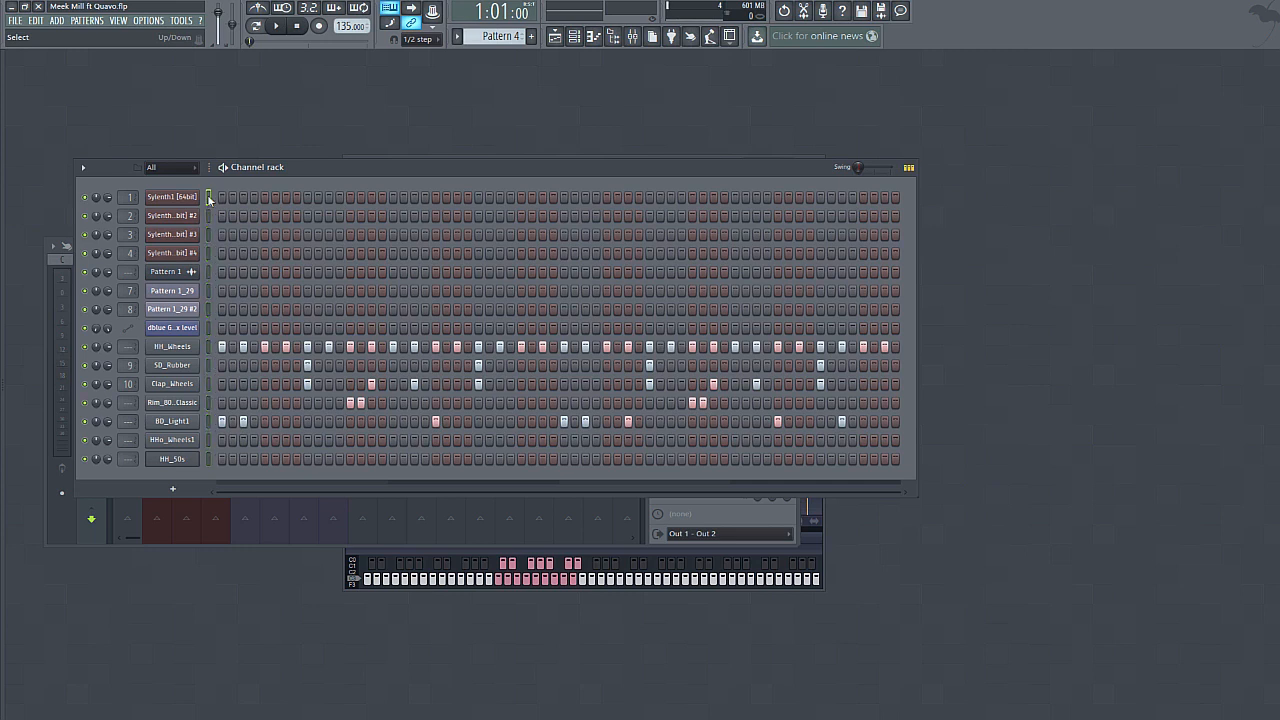
{"action": "left_click", "coordinate": [209, 198]}
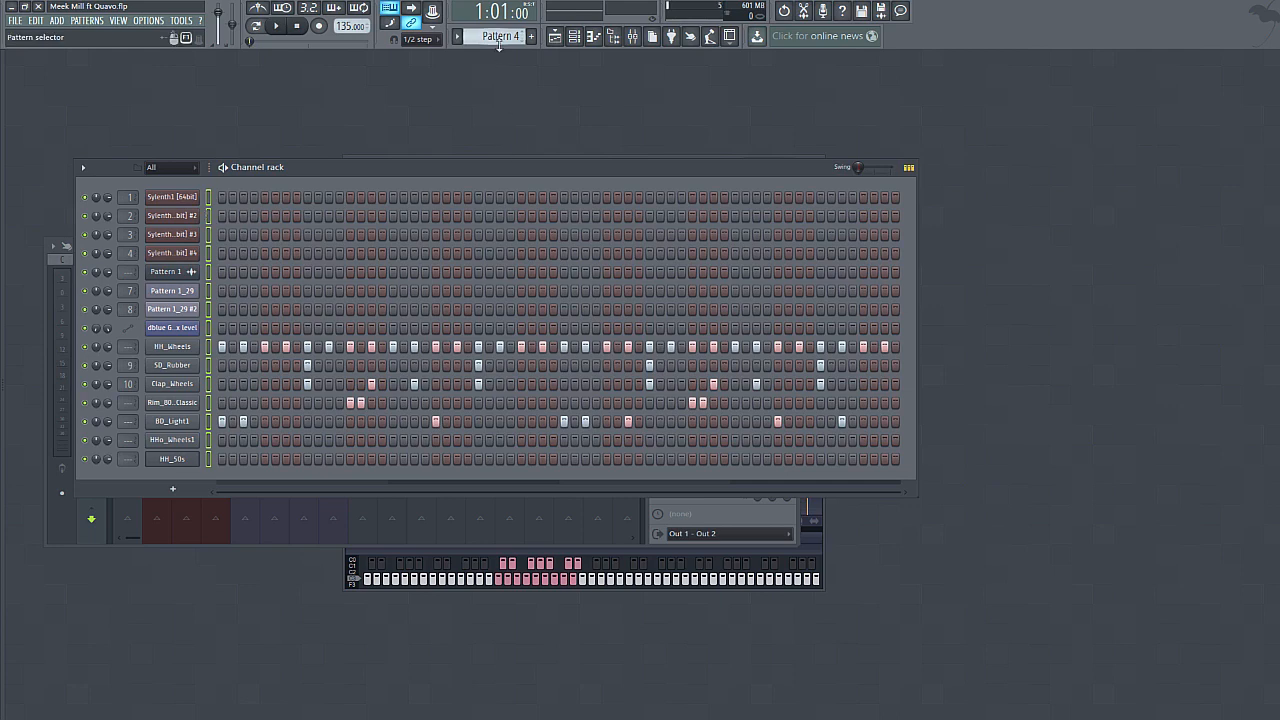
{"action": "scroll", "coordinate": [501, 36], "scroll_direction": "down", "scroll_amount": 1}
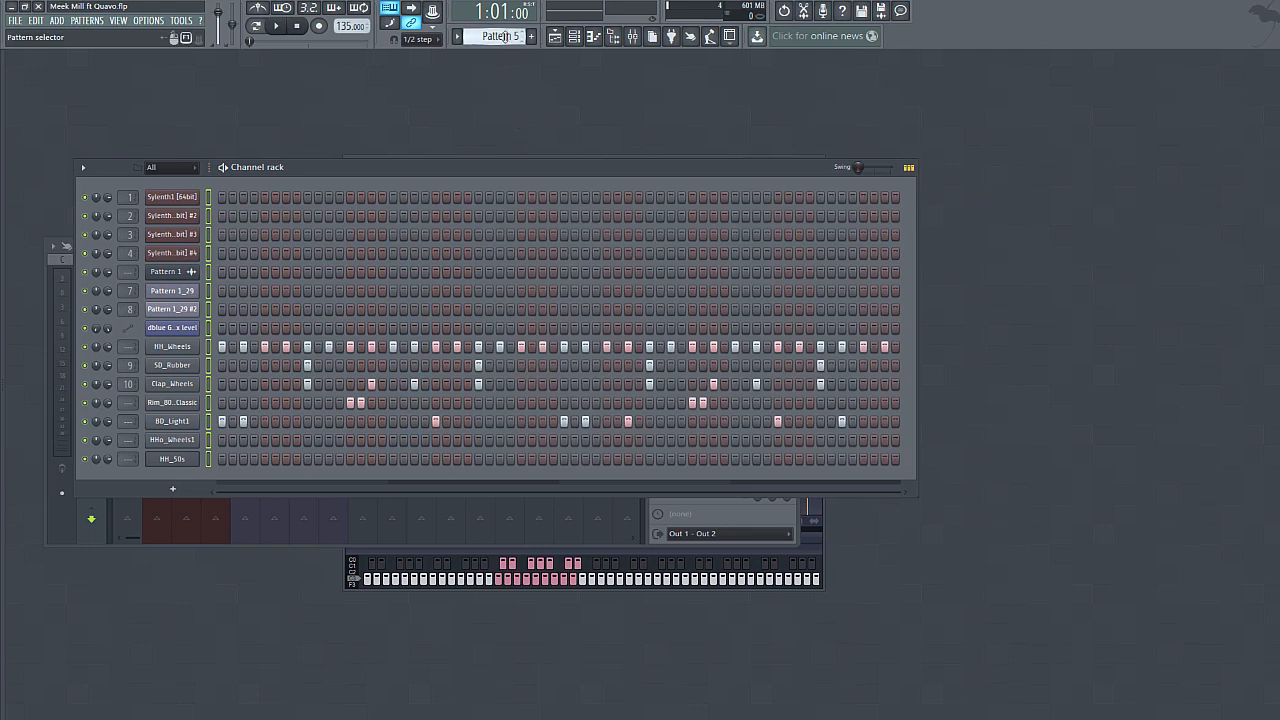
{"action": "left_click", "coordinate": [209, 441]}
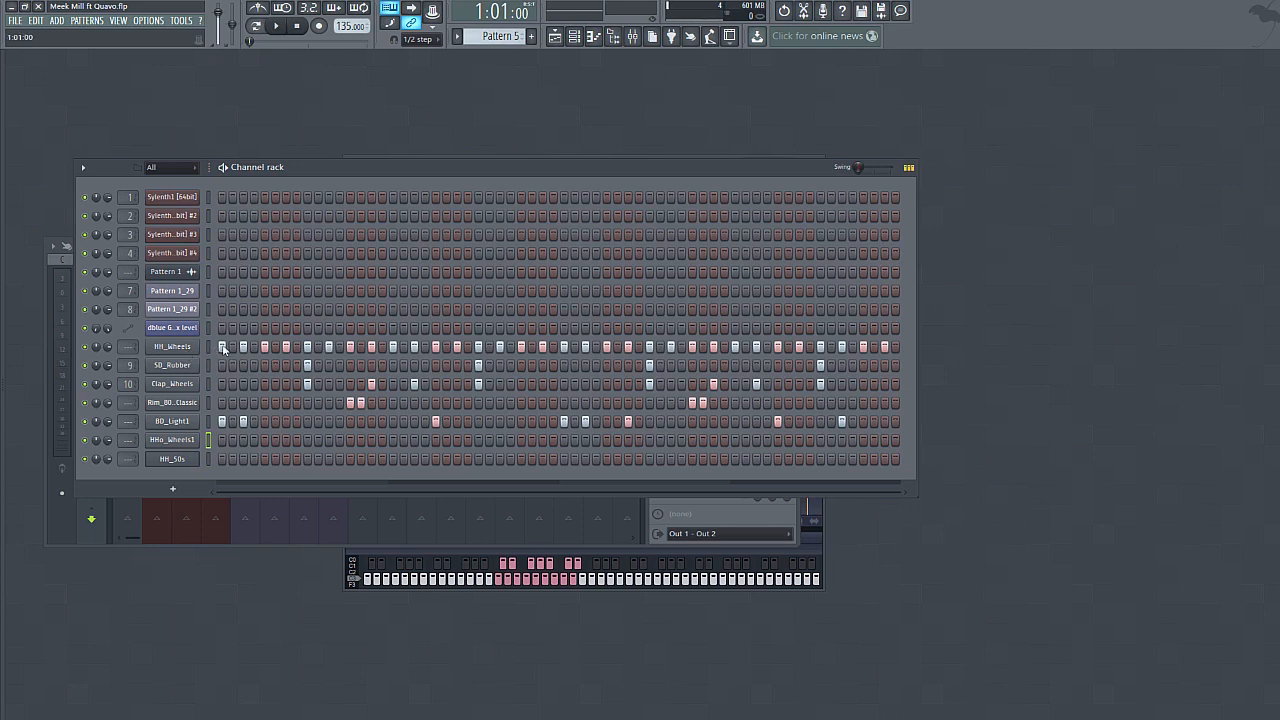
- Preview the HH_50s sample in its channel settings and close them
{"action": "left_click", "coordinate": [176, 460]}
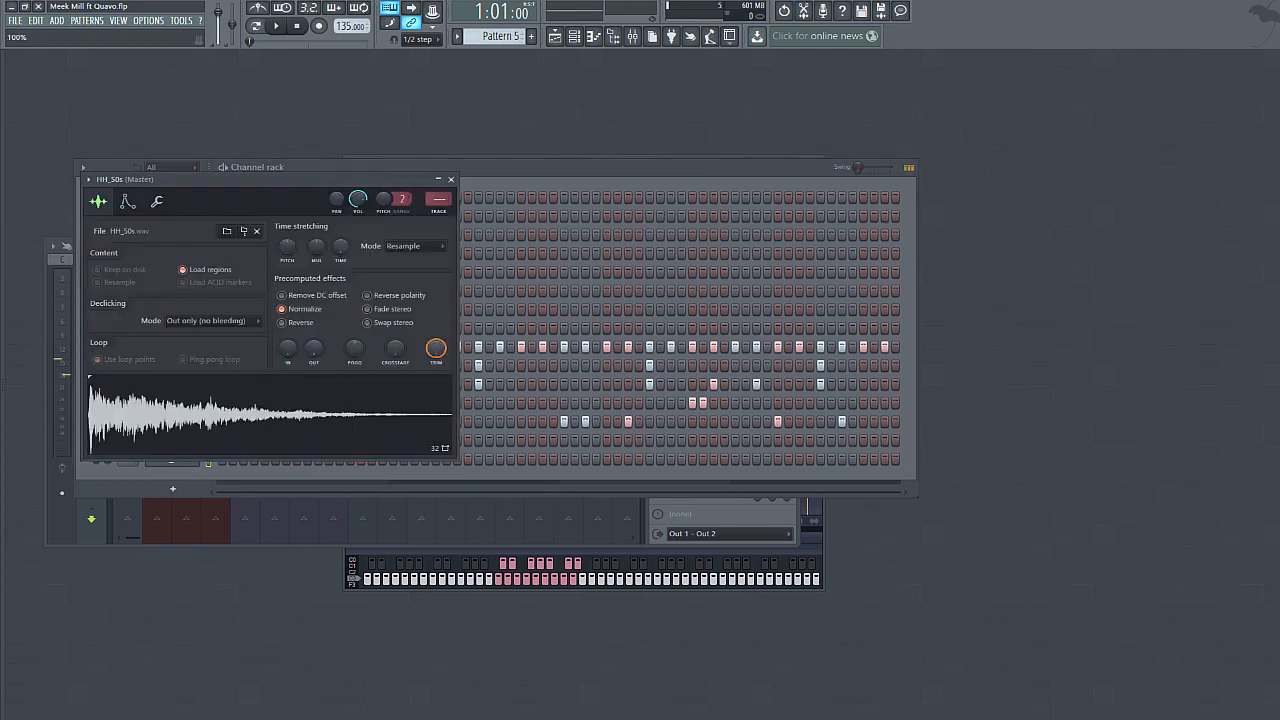
{"action": "left_click", "coordinate": [402, 421]}
{"action": "left_click", "coordinate": [942, 657]}
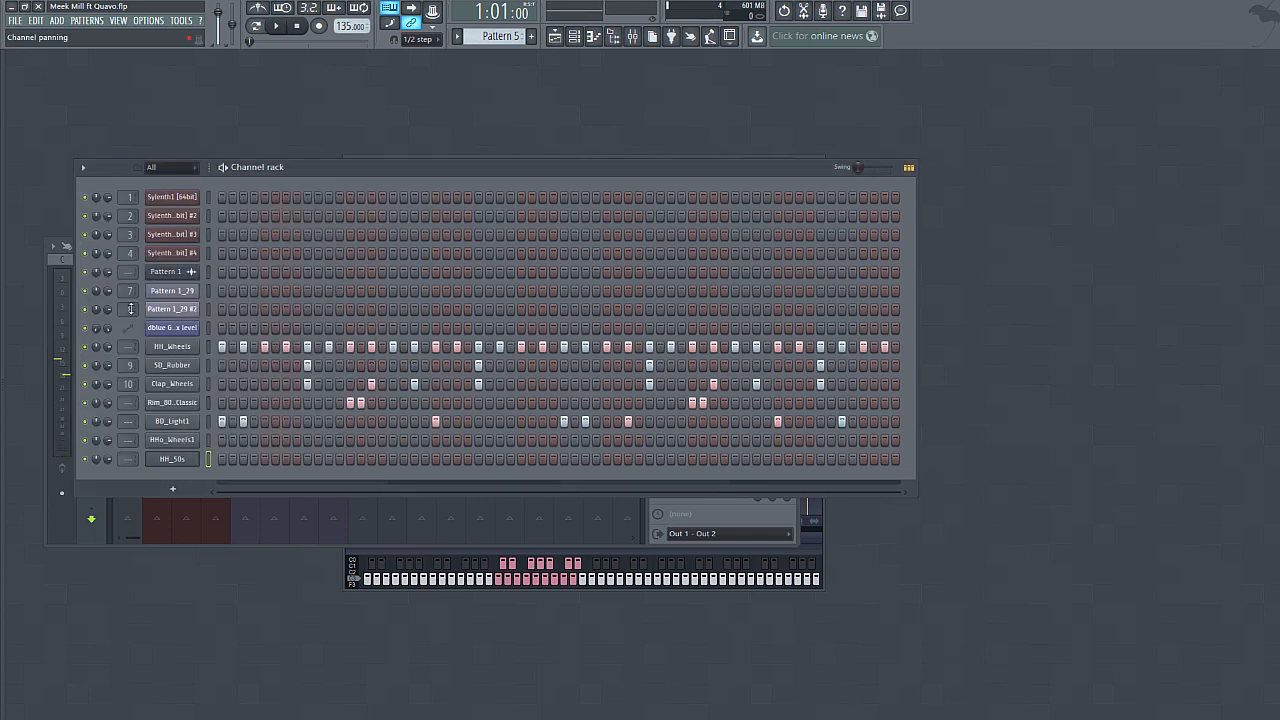
- In Pattern 5's HH_Wheels piano roll, set the snap to 1/6 beat and paint two extra C5 hits just after beat 2 of bar 1
{"action": "right_click", "coordinate": [172, 346]}
{"action": "left_click", "coordinate": [250, 347]}
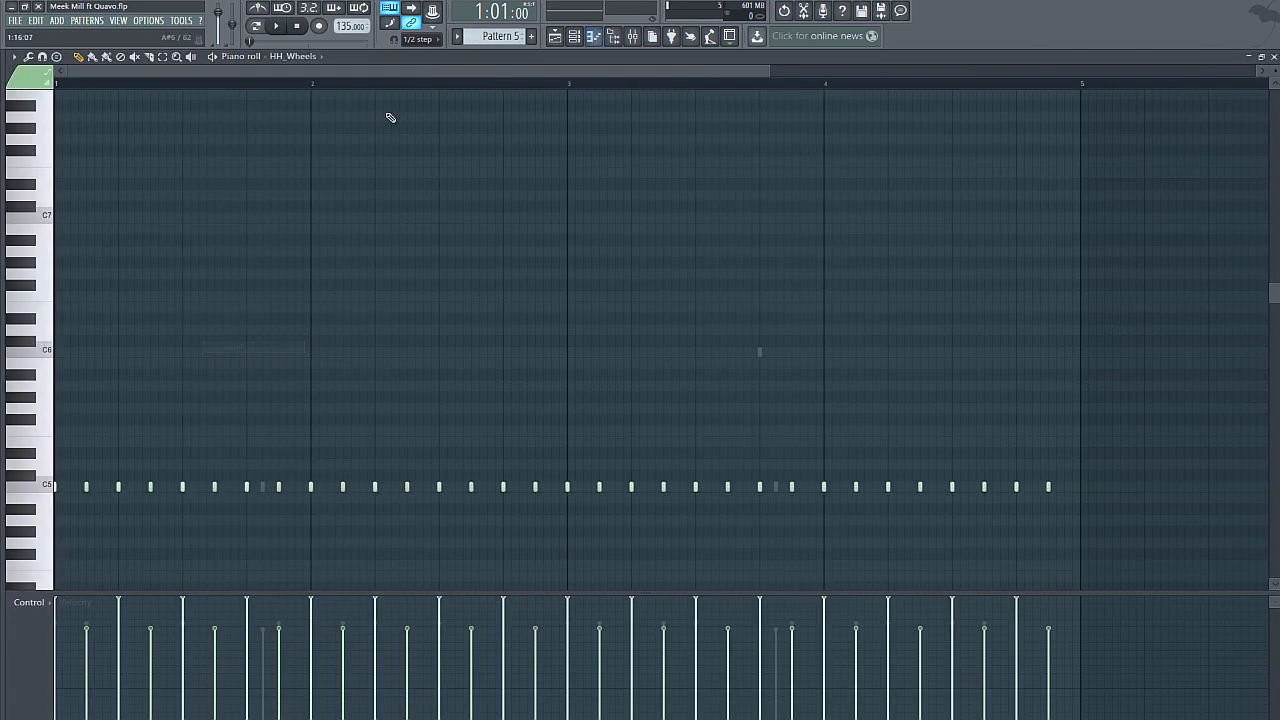
{"action": "left_click", "coordinate": [418, 39]}
{"action": "left_click", "coordinate": [421, 150]}
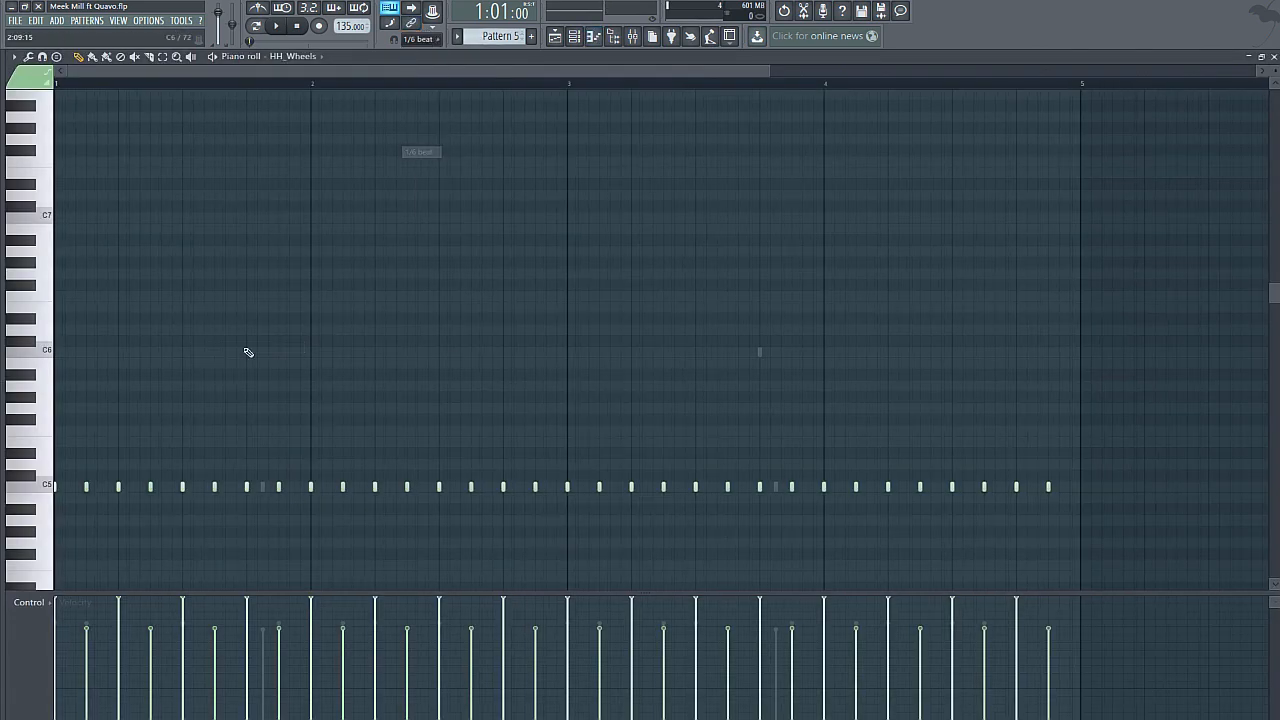
{"action": "key", "text": "b"}
{"action": "left_click", "coordinate": [141, 488]}
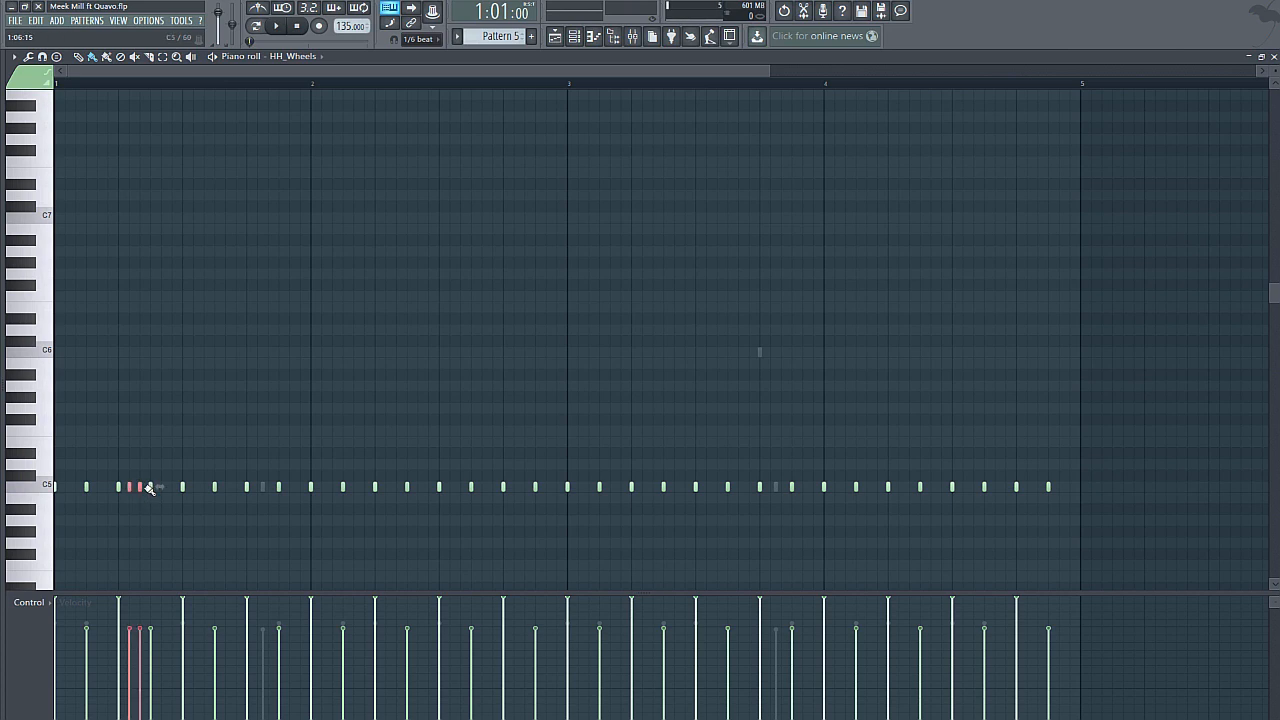
- Paint two extra C5 hi-hat hits just before beat 2 in bars 2 and 4, and just after beat 2 in bar 3
{"action": "left_click", "coordinate": [403, 521]}
{"action": "left_click", "coordinate": [353, 488]}
{"action": "left_click", "coordinate": [364, 488]}
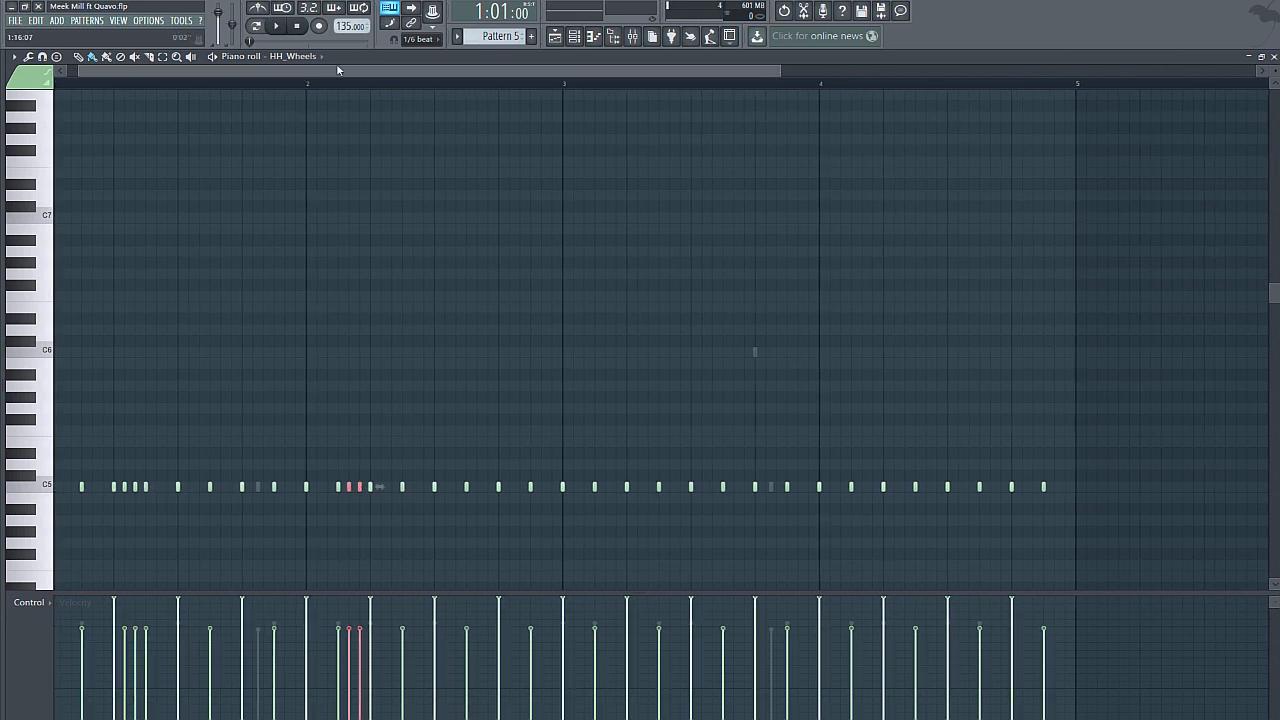
{"action": "left_click_drag", "start_coordinate": [336, 68], "coordinate": [550, 72]}
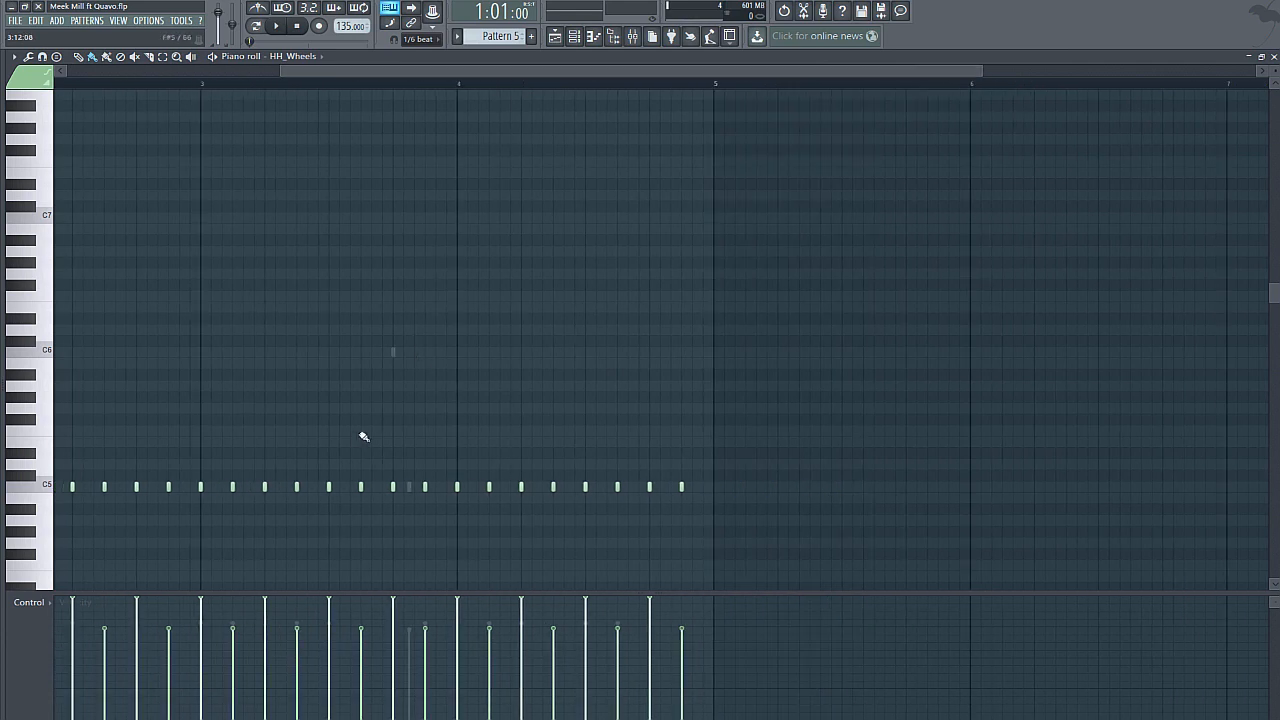
{"action": "left_click", "coordinate": [275, 487]}
{"action": "left_click", "coordinate": [286, 487]}
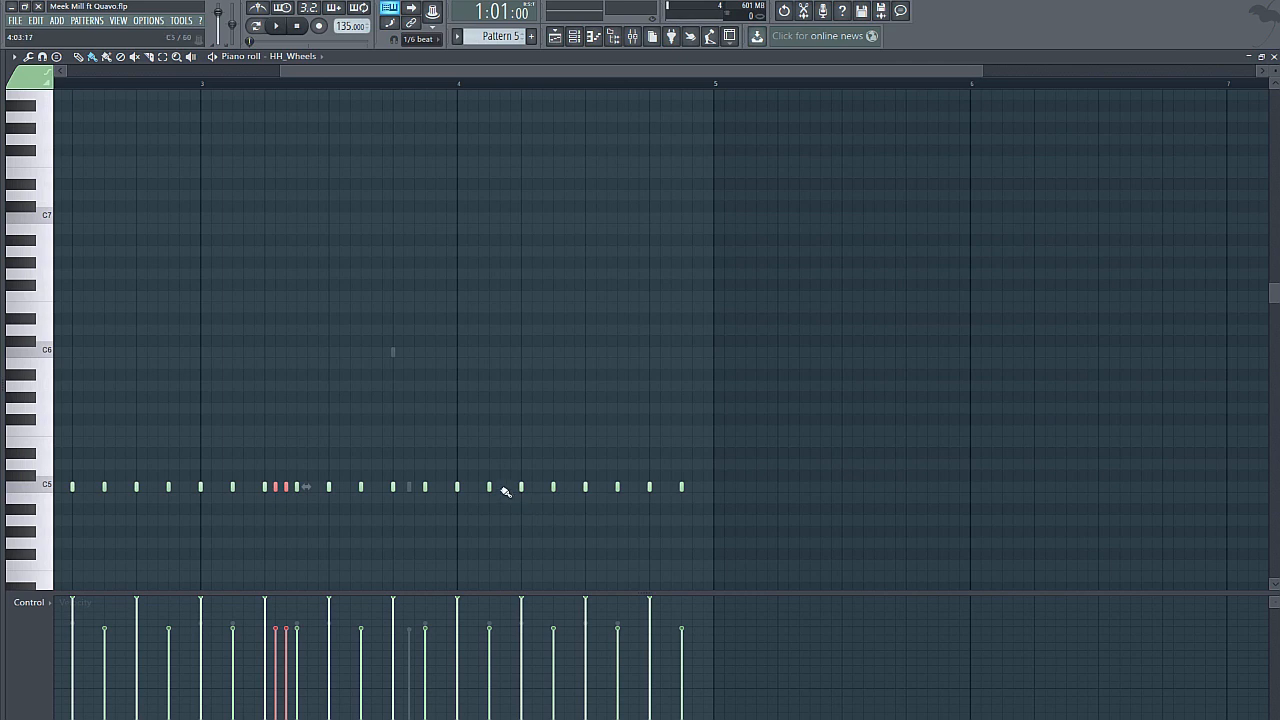
{"action": "left_click", "coordinate": [501, 487]}
{"action": "left_click", "coordinate": [511, 487]}
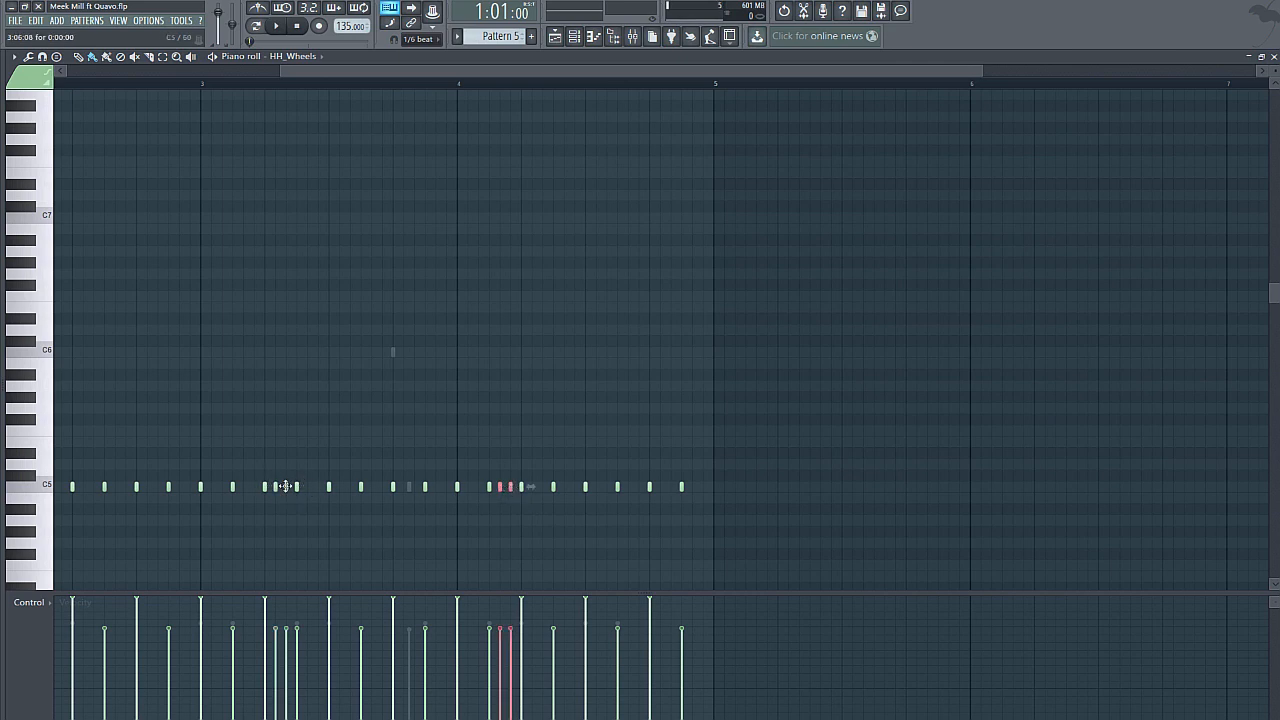
{"action": "left_click", "coordinate": [501, 511]}
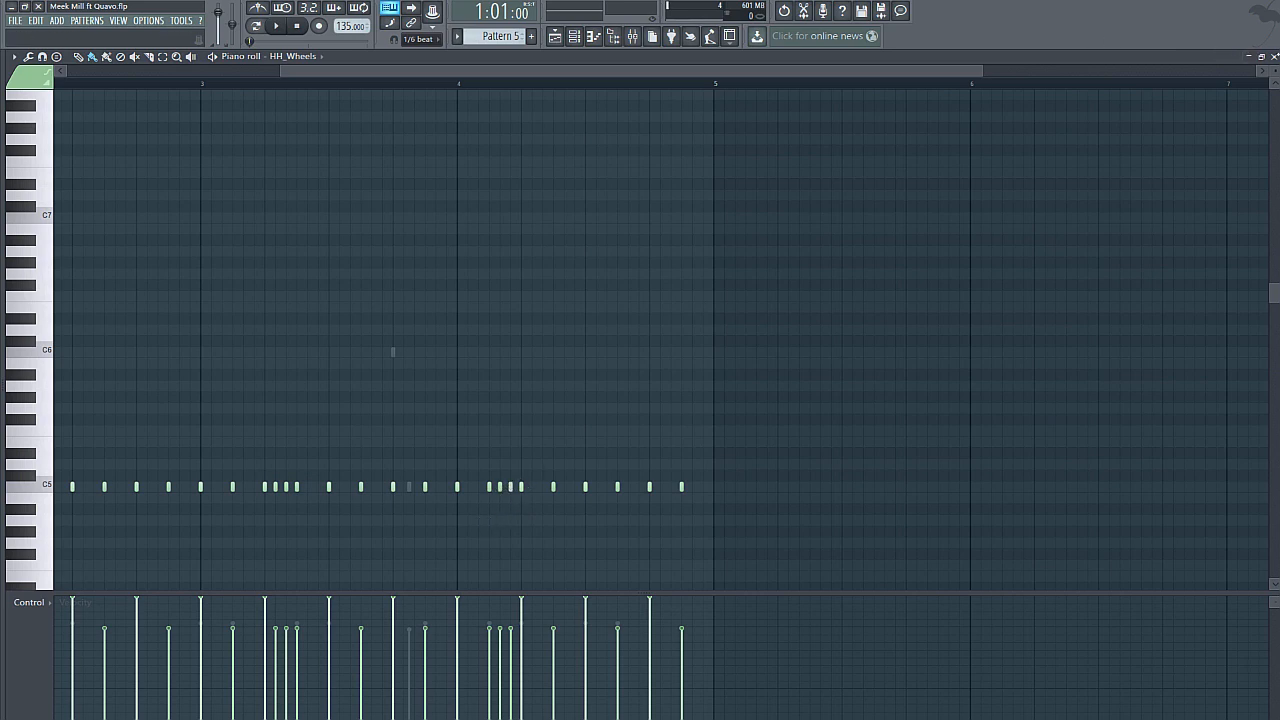
- Close the piano roll and set the HH_Wheels channel to cut itself
{"action": "left_click", "coordinate": [1274, 56]}
{"action": "right_click", "coordinate": [199, 342]}
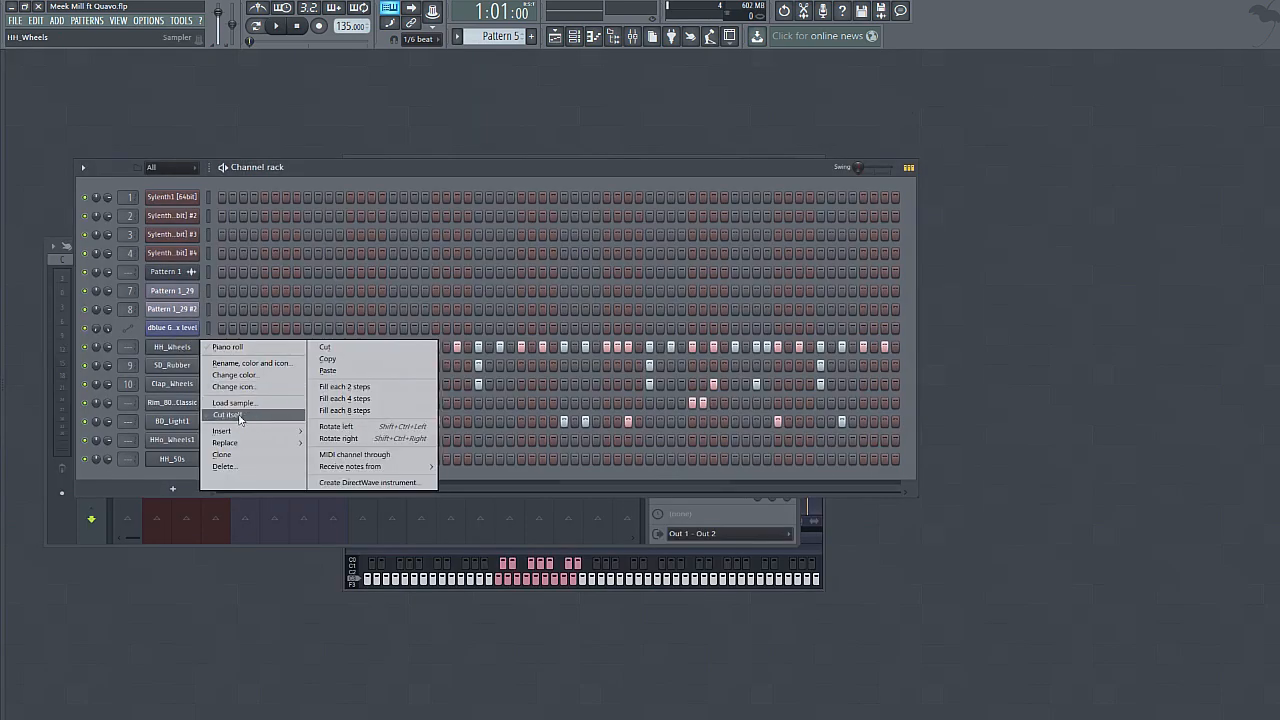
{"action": "left_click", "coordinate": [240, 416]}
- Switch playback to pattern mode and listen to Pattern 5, then stop it
{"action": "left_click", "coordinate": [257, 26]}
{"action": "left_click", "coordinate": [281, 27]}
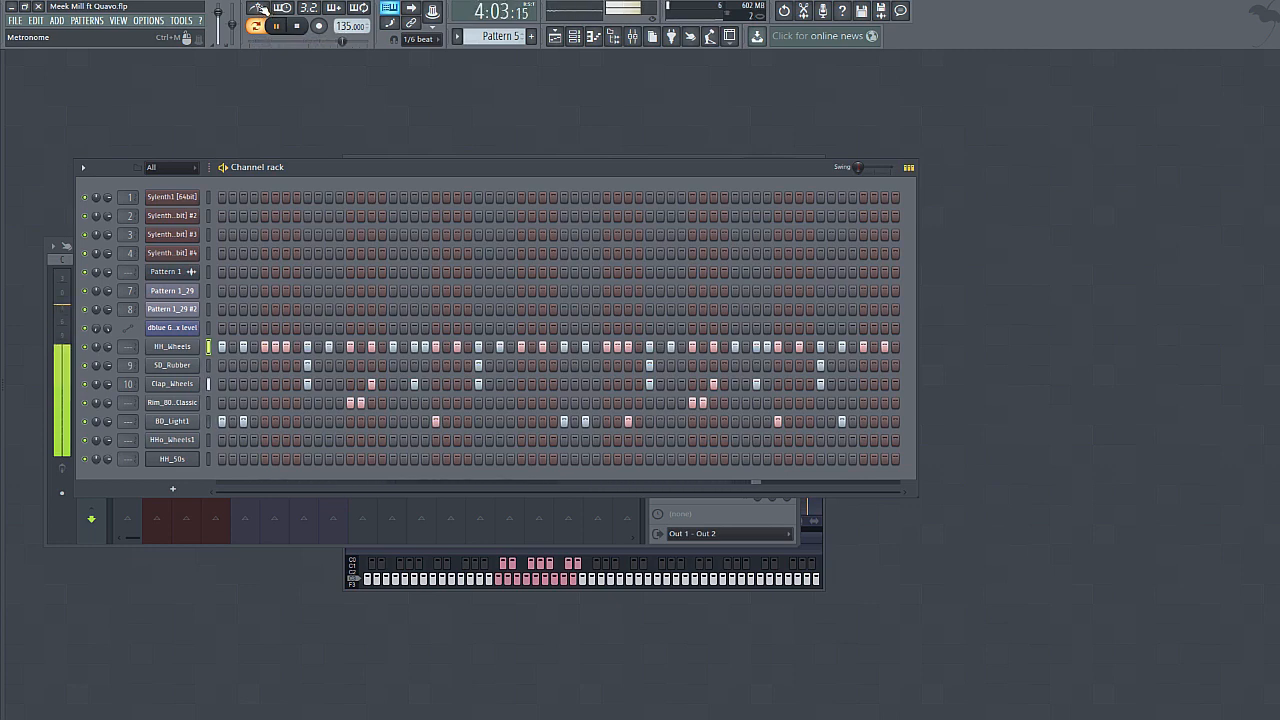
{"action": "left_click", "coordinate": [279, 33]}
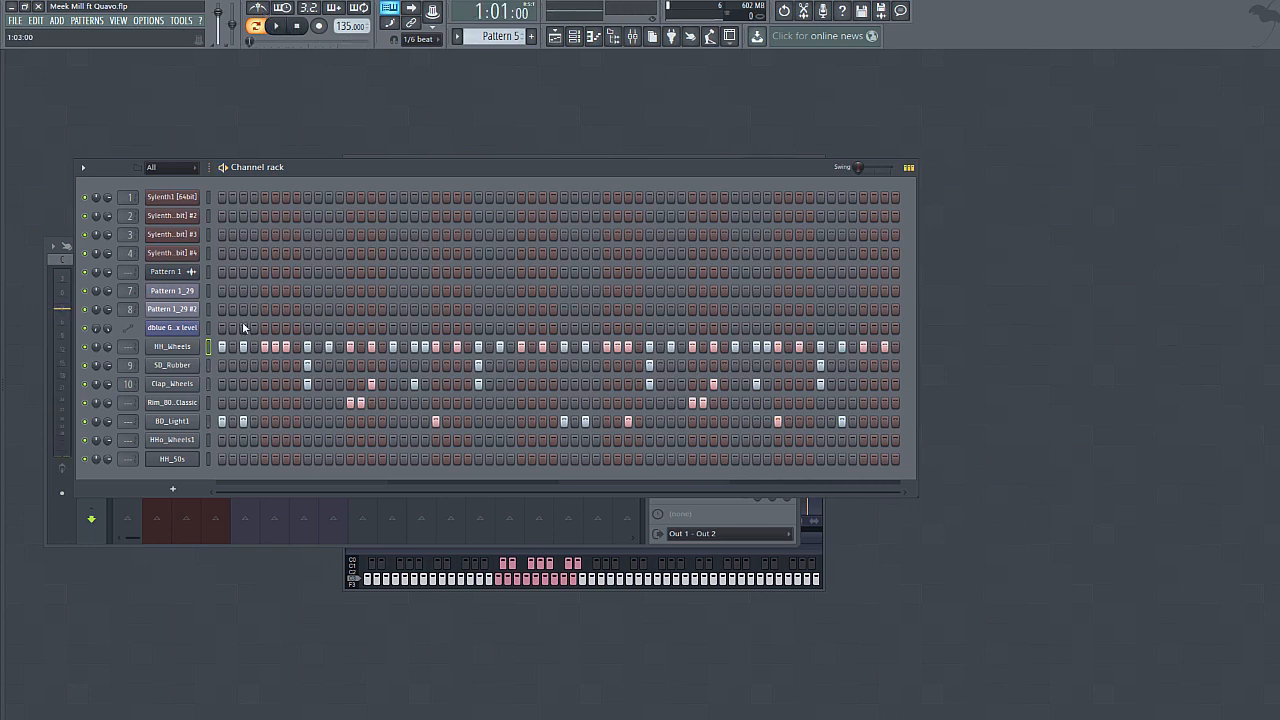
- Transpose all HH_Wheels notes in Pattern 5 up three semitones to D#5
{"action": "left_click", "coordinate": [172, 346]}
{"action": "left_click", "coordinate": [485, 212]}
{"action": "right_click", "coordinate": [195, 347]}
{"action": "left_click", "coordinate": [225, 349]}
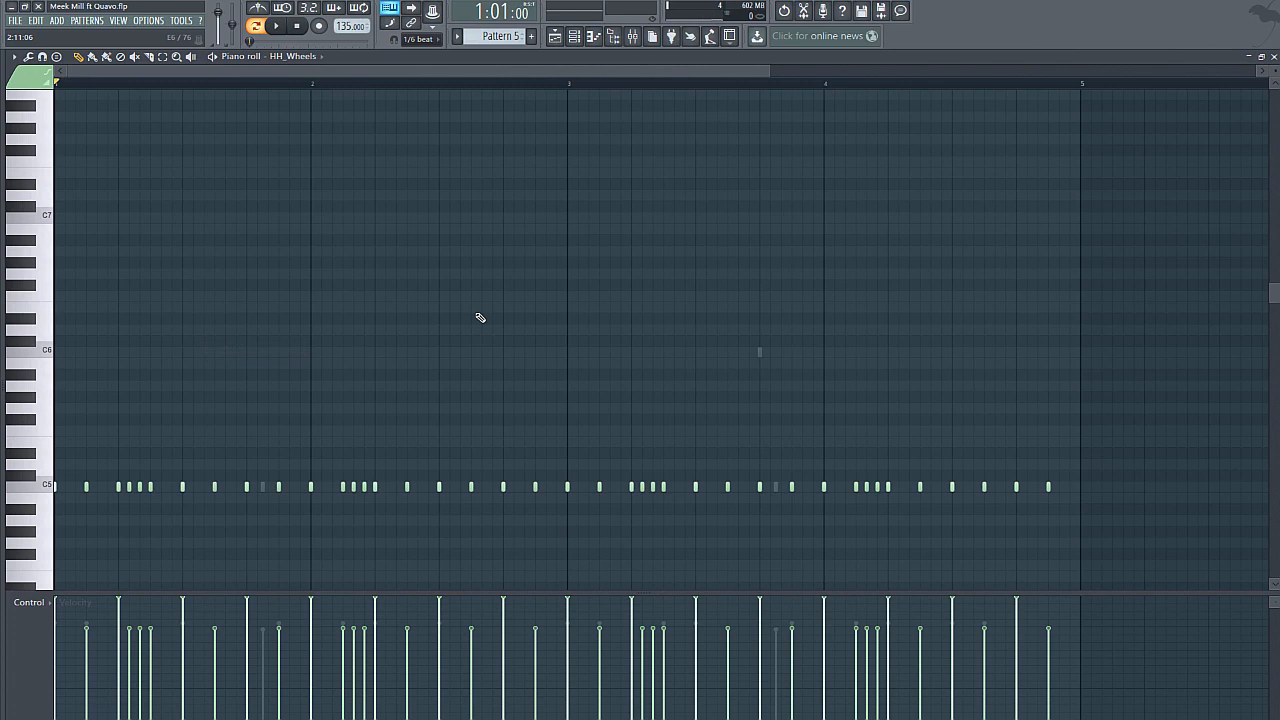
{"action": "key", "text": "Up"}
{"action": "key", "text": "Up"}
{"action": "key", "text": "Up"}
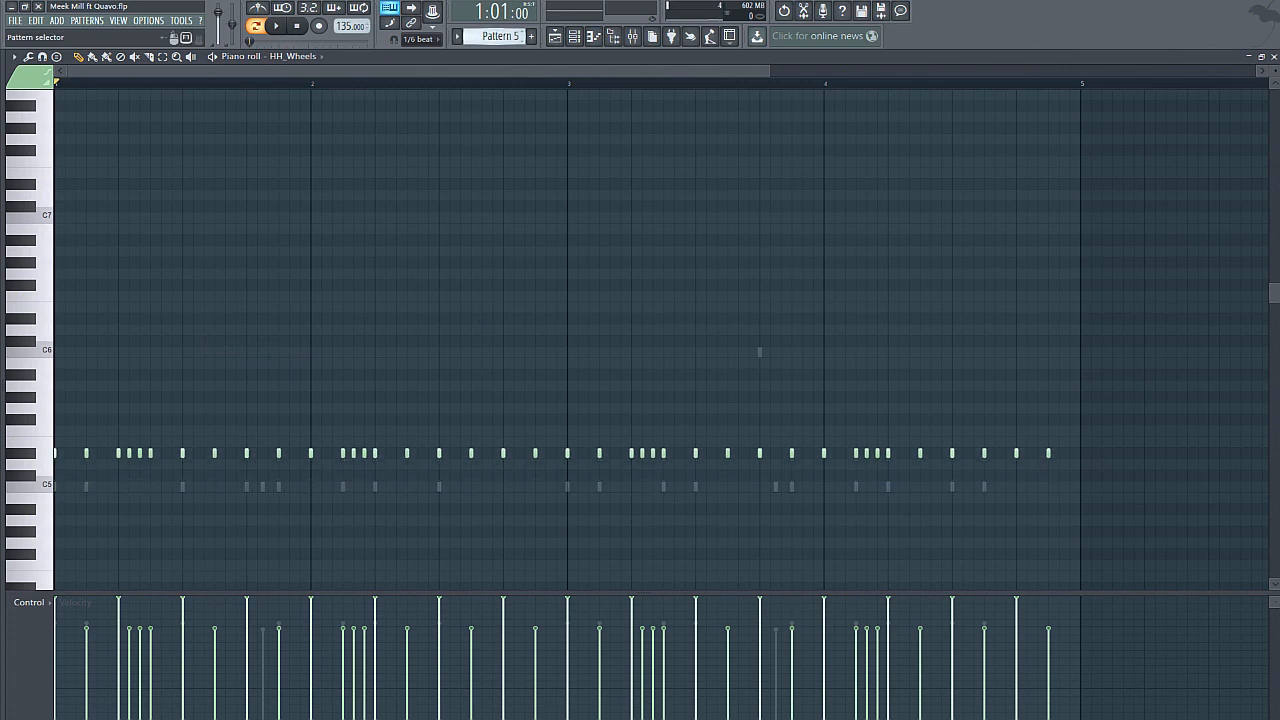
- Raise the HH_Wheels notes in Pattern 4 to C#5 and return to Pattern 5
{"action": "scroll", "coordinate": [495, 36], "scroll_direction": "up", "scroll_amount": 1}
{"action": "key", "text": "Up"}
{"action": "key", "text": "Up"}
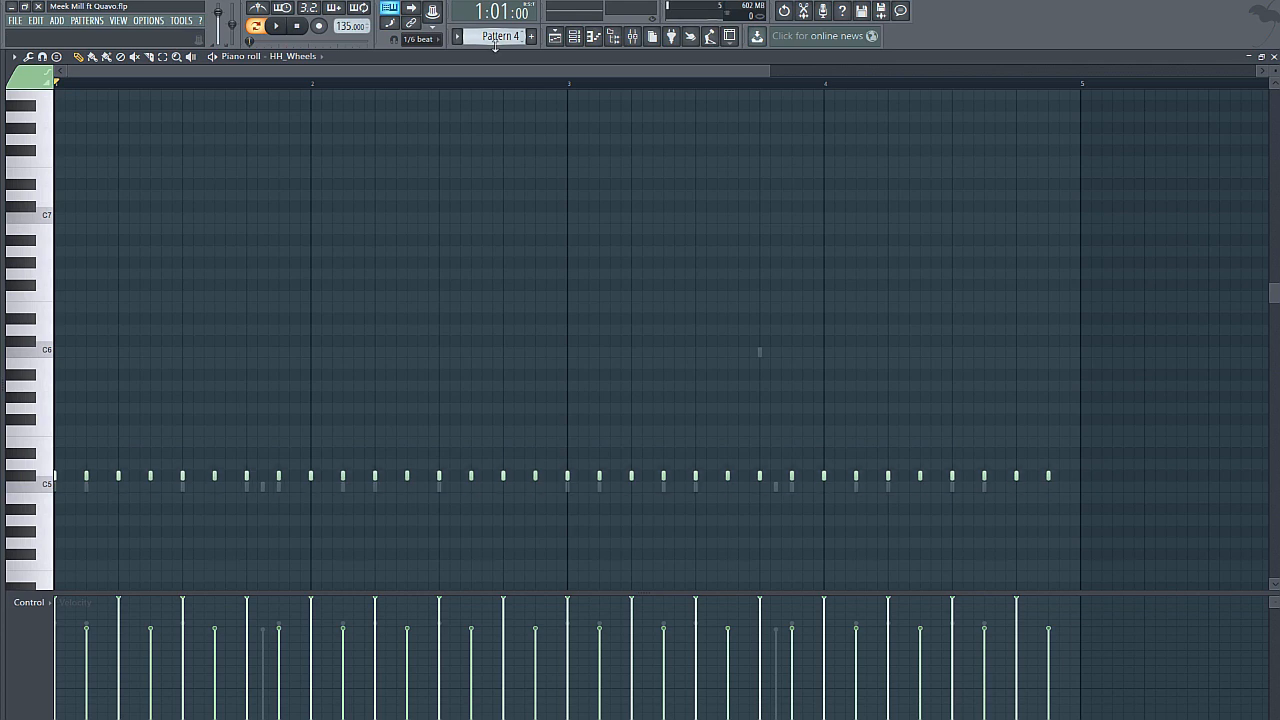
{"action": "scroll", "coordinate": [488, 40], "scroll_direction": "down", "scroll_amount": 1}
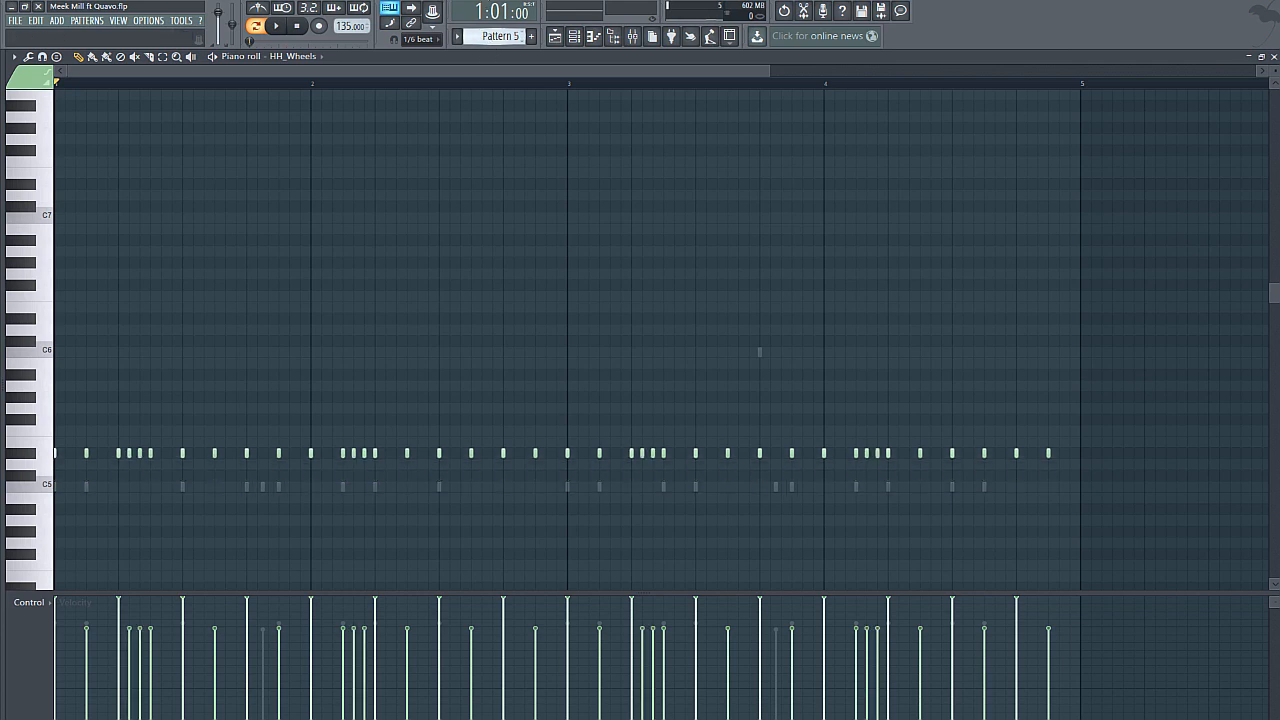
- Listen to Pattern 5, close the piano roll and stop playback
{"action": "left_click", "coordinate": [278, 26]}
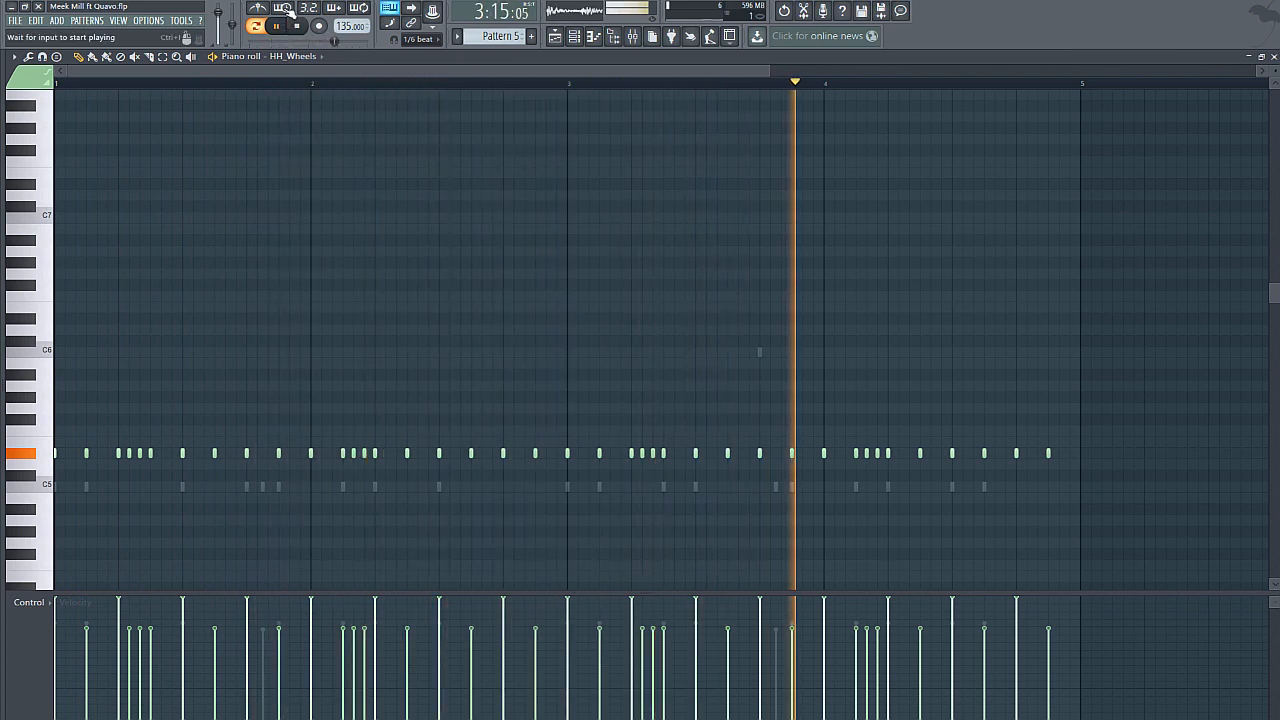
{"action": "left_click", "coordinate": [1274, 57]}
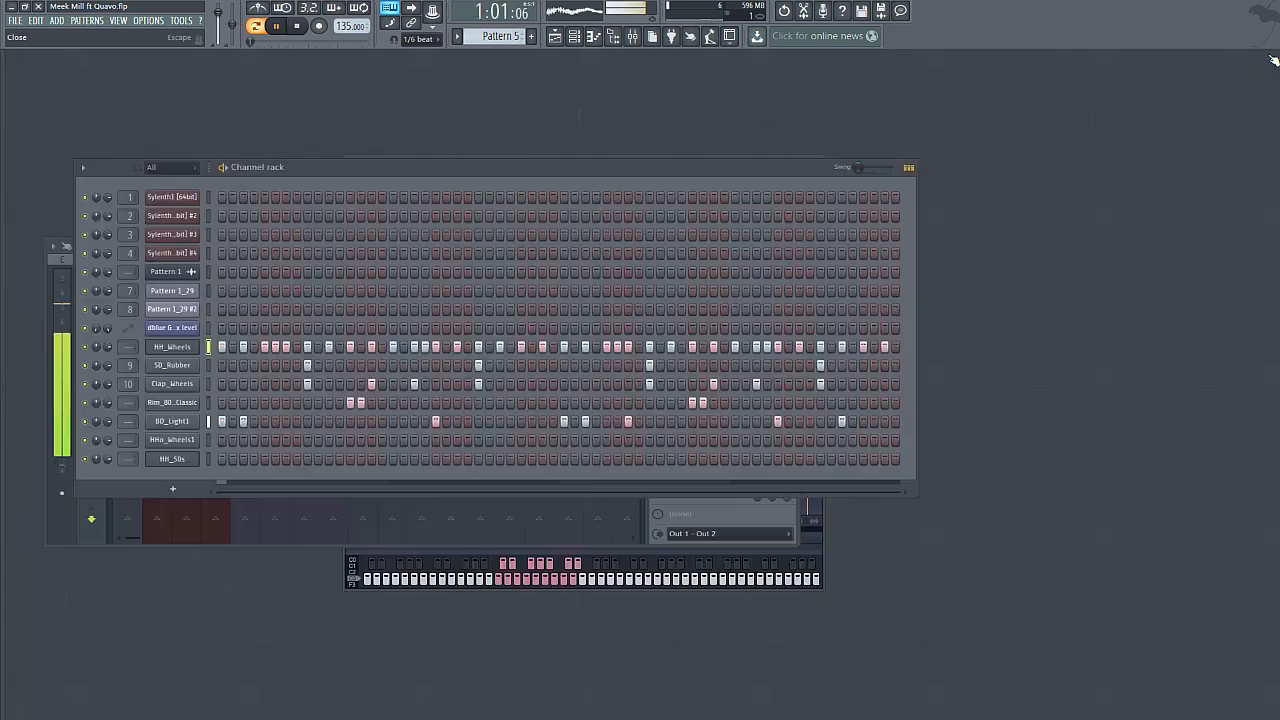
{"action": "left_click", "coordinate": [297, 26]}
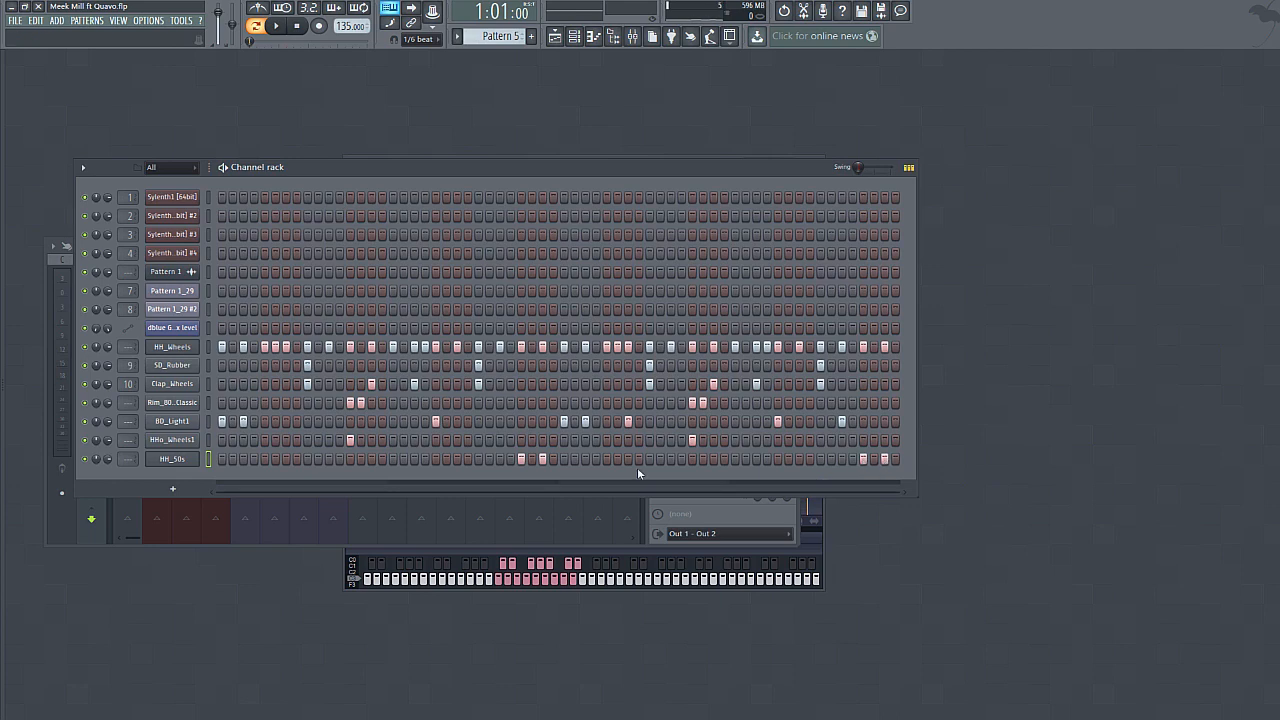
- Quantize the HHo_Wheels1 notes in Pattern 5 and close their piano roll
{"action": "right_click", "coordinate": [196, 440]}
{"action": "left_click", "coordinate": [228, 441]}
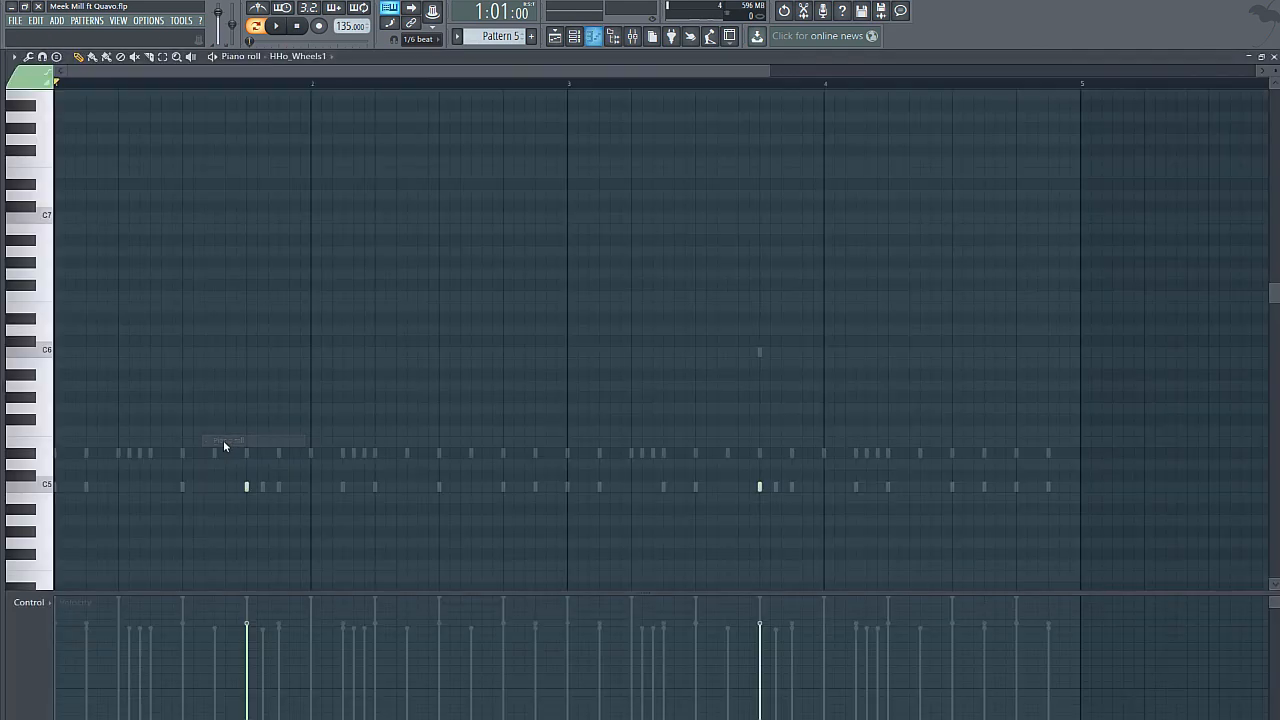
{"action": "key", "text": "alt+q"}
{"action": "left_click", "coordinate": [703, 446]}
{"action": "left_click", "coordinate": [1273, 56]}
- Quantize the HH_50s notes in Pattern 5 in their piano roll
{"action": "right_click", "coordinate": [199, 451]}
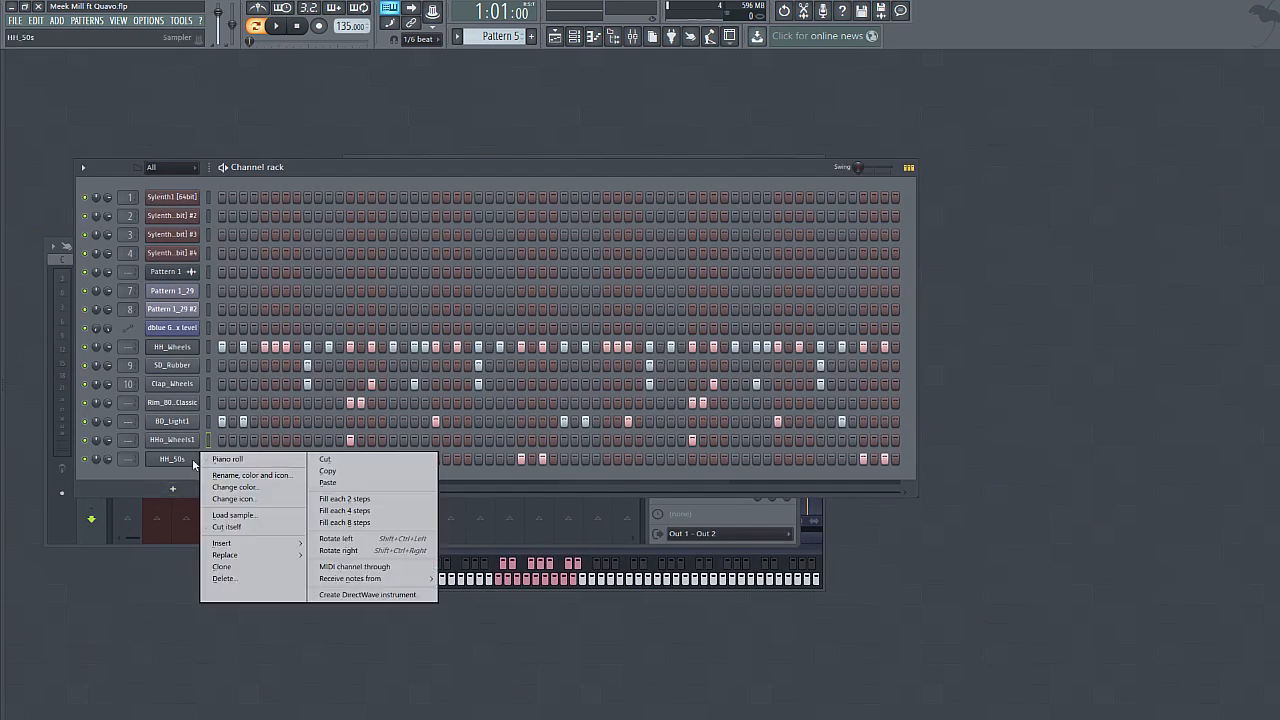
{"action": "left_click", "coordinate": [221, 459]}
{"action": "key", "text": "alt+q"}
{"action": "left_click", "coordinate": [710, 443]}
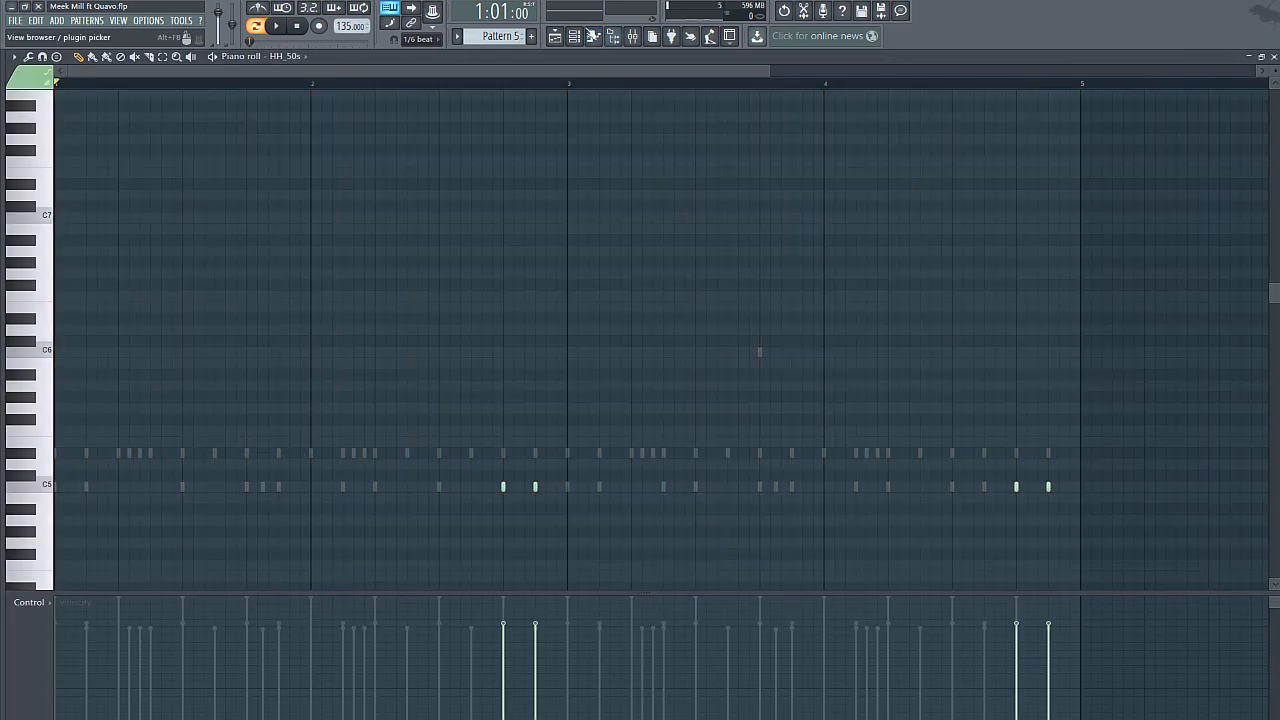
- Show the playlist, try to clone the Pattern 2 and Pattern 4 clips of bars 9 to 16 to bar 17, and undo the clone
{"action": "left_click", "coordinate": [556, 36]}
{"action": "left_click_drag", "start_coordinate": [624, 241], "coordinate": [890, 151]}
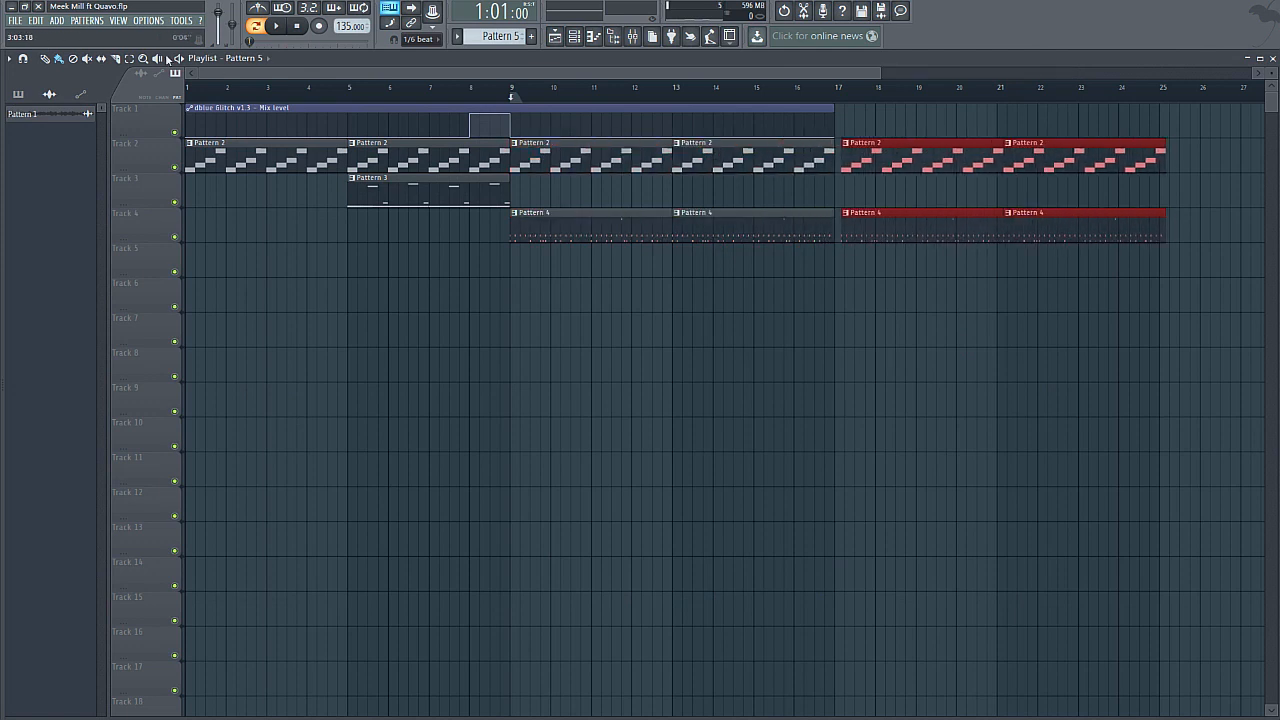
{"action": "left_click", "coordinate": [35, 20]}
{"action": "left_click", "coordinate": [55, 36]}
- Set the snap to Cell and clone the Pattern 2 and Pattern 4 clips of bars 9 to 16 to bar 17, clearing the selection
{"action": "left_click", "coordinate": [435, 40]}
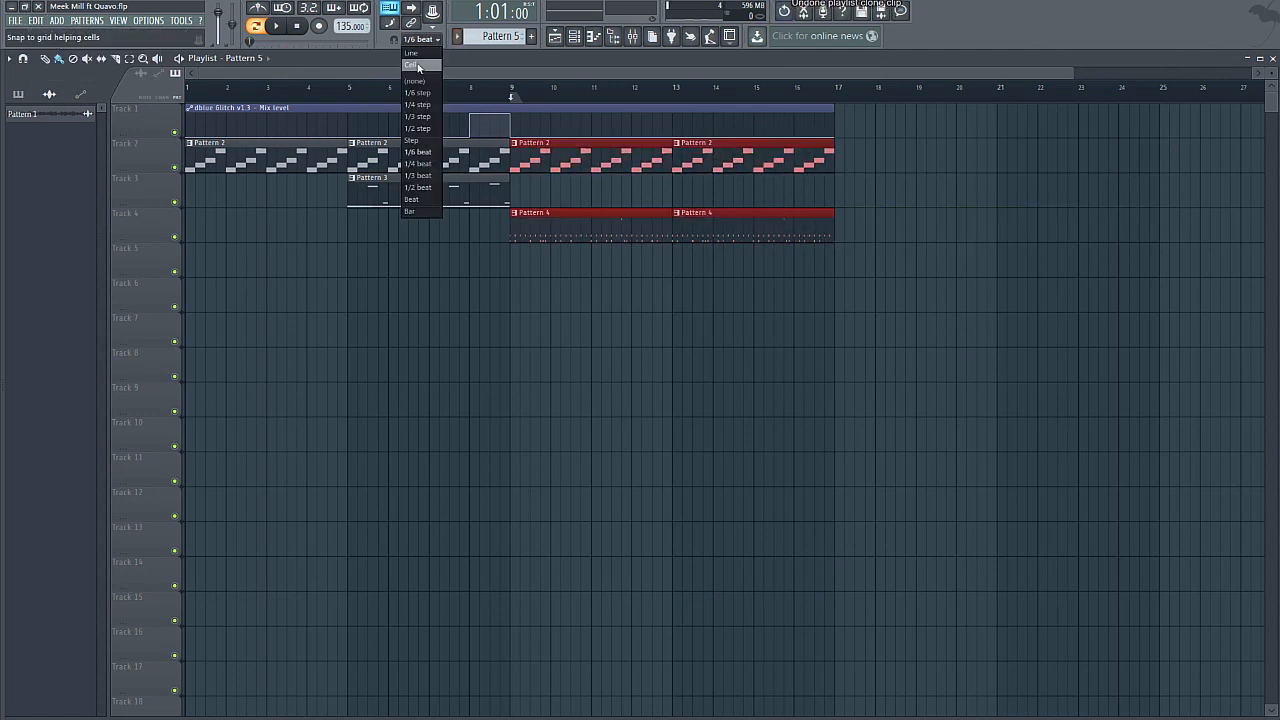
{"action": "left_click", "coordinate": [420, 65]}
{"action": "mouse_move", "coordinate": [559, 172]}
{"action": "left_mouse_down"}
{"action": "mouse_move", "coordinate": [922, 172]}
{"action": "mouse_move", "coordinate": [887, 176]}
{"action": "left_mouse_up"}
{"action": "left_click", "coordinate": [847, 274], "text": "ctrl"}
{"action": "double_click", "coordinate": [826, 217]}
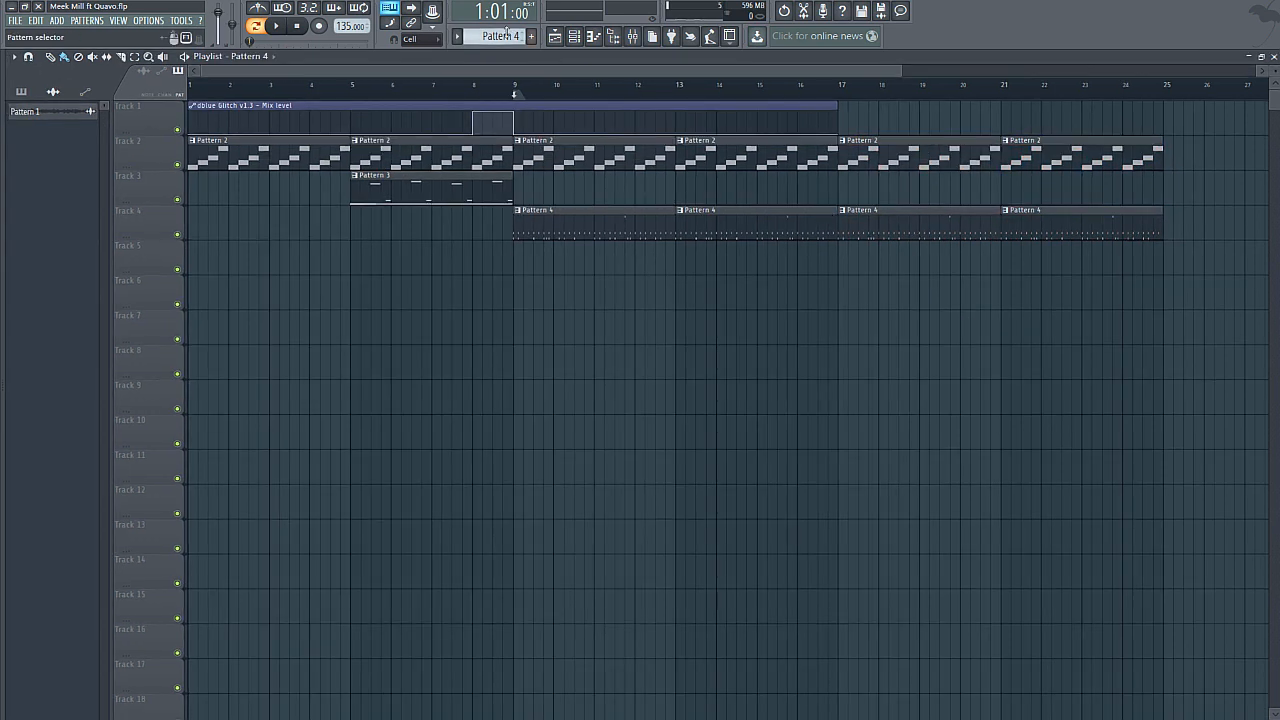
- Replace the Pattern 4 clips at bars 17 and 21 with Pattern 5 clips on Track 5
{"action": "scroll", "coordinate": [505, 33], "scroll_direction": "down", "scroll_amount": 1}
{"action": "left_click", "coordinate": [847, 267]}
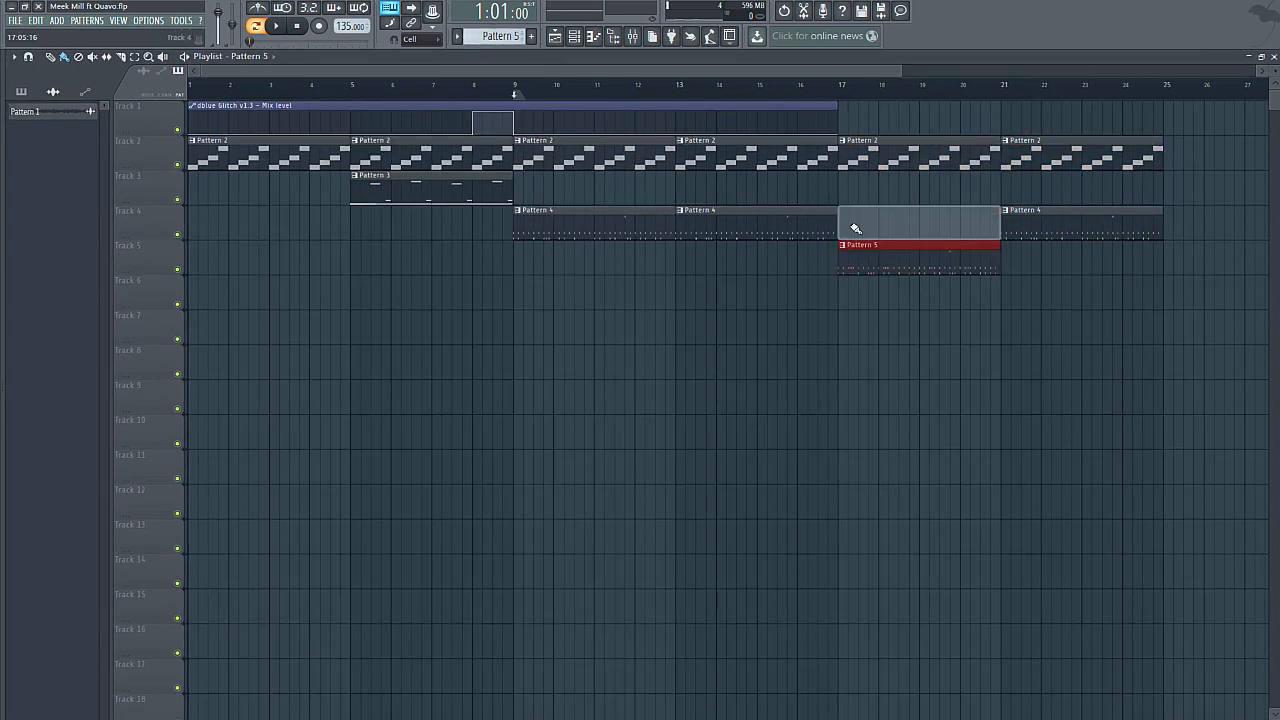
{"action": "right_click", "coordinate": [851, 222]}
{"action": "right_click", "coordinate": [1020, 223]}
{"action": "left_click", "coordinate": [1008, 252]}
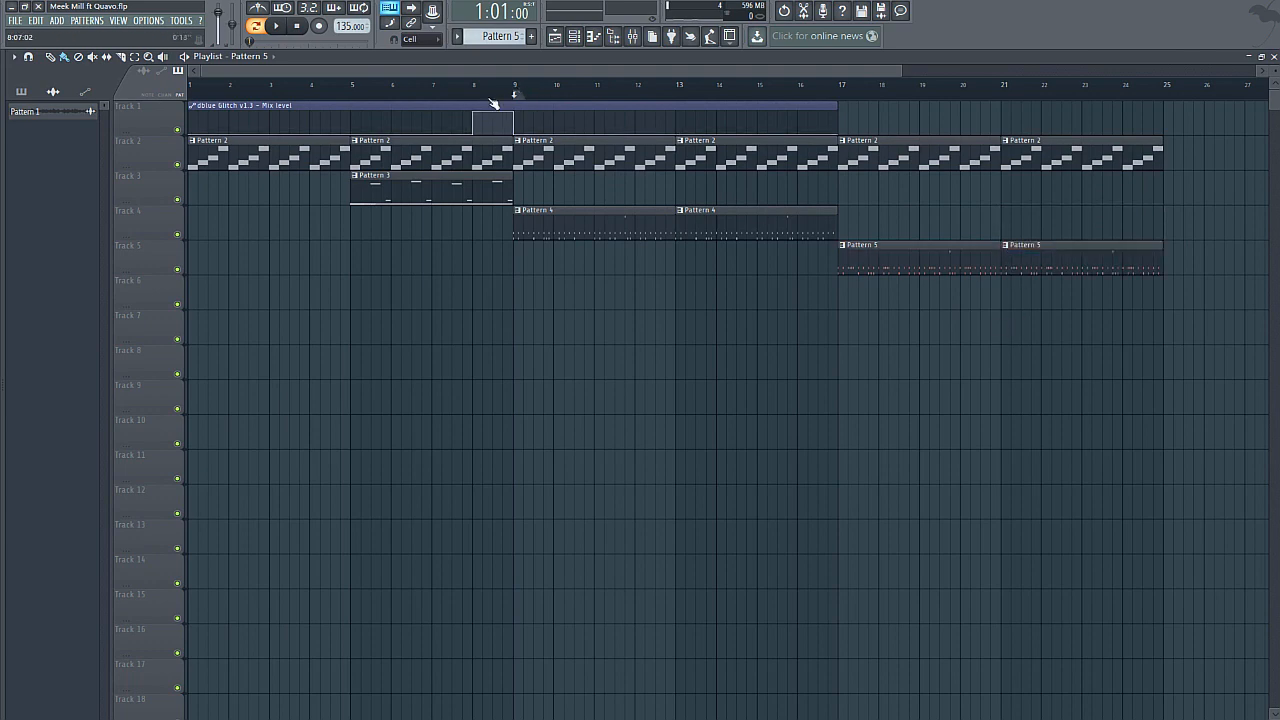
- Play the song arrangement from the middle of bar 8 through the Pattern 5 section and stop it
{"action": "mouse_move", "coordinate": [489, 98]}
{"action": "left_mouse_down"}
{"action": "mouse_move", "coordinate": [517, 97]}
{"action": "mouse_move", "coordinate": [499, 99]}
{"action": "left_mouse_up"}
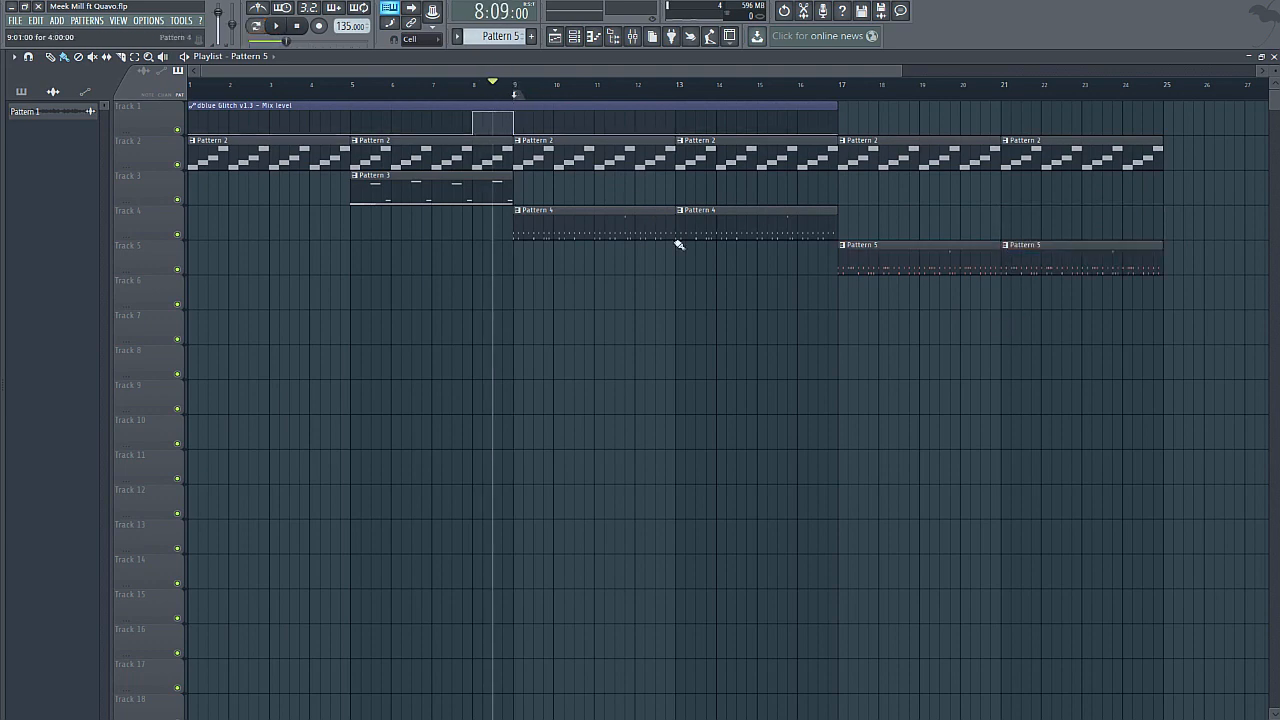
{"action": "key", "text": "space"}
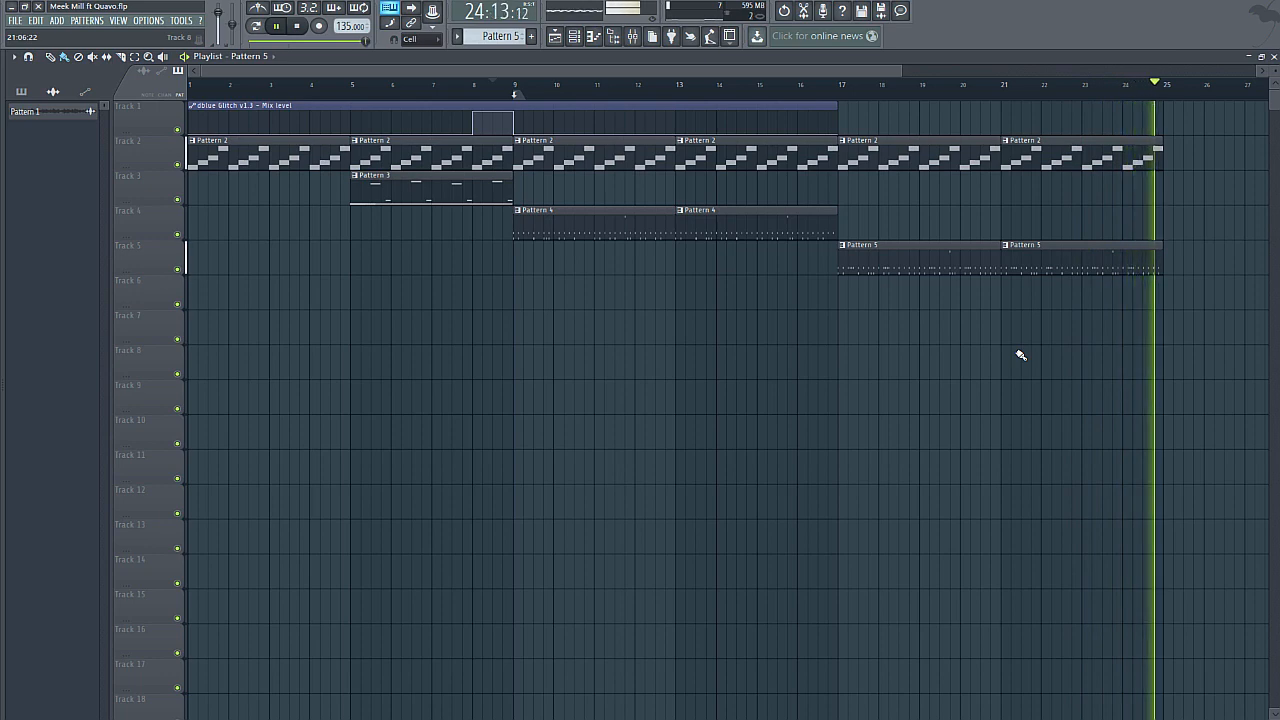
{"action": "key", "text": "space"}
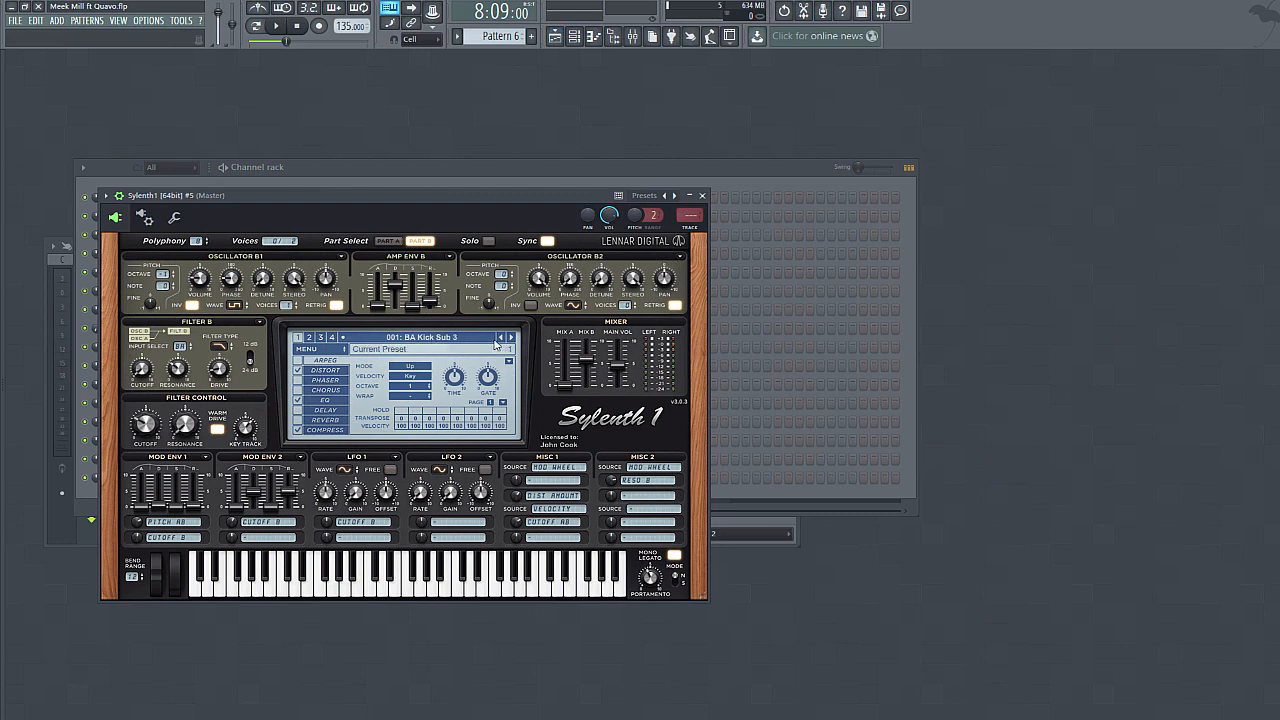
- Close the Sylenth1 #5 window, check bars 17 and 9 in the playlist with the playhead, leave it at bar 9 and close the playlist
{"action": "left_click", "coordinate": [703, 196]}
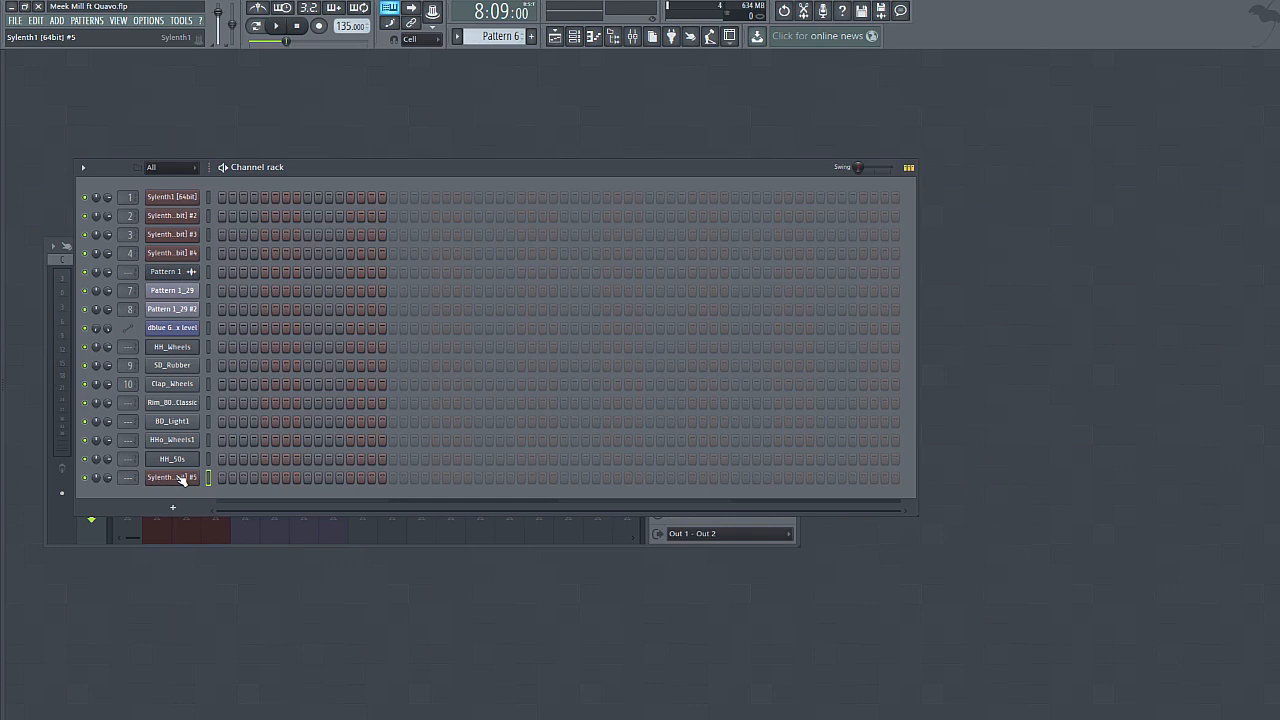
{"action": "left_click", "coordinate": [555, 36]}
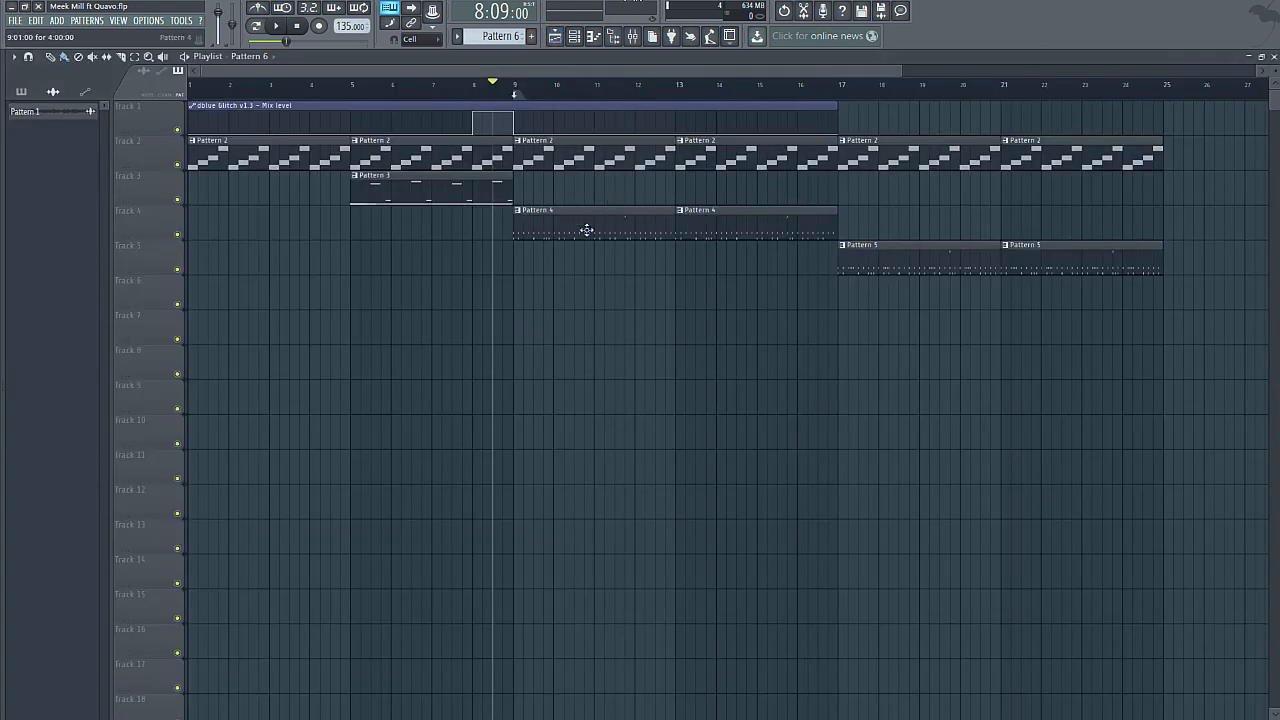
{"action": "mouse_move", "coordinate": [518, 89]}
{"action": "left_mouse_down"}
{"action": "mouse_move", "coordinate": [546, 195]}
{"action": "mouse_move", "coordinate": [855, 262]}
{"action": "left_mouse_up"}
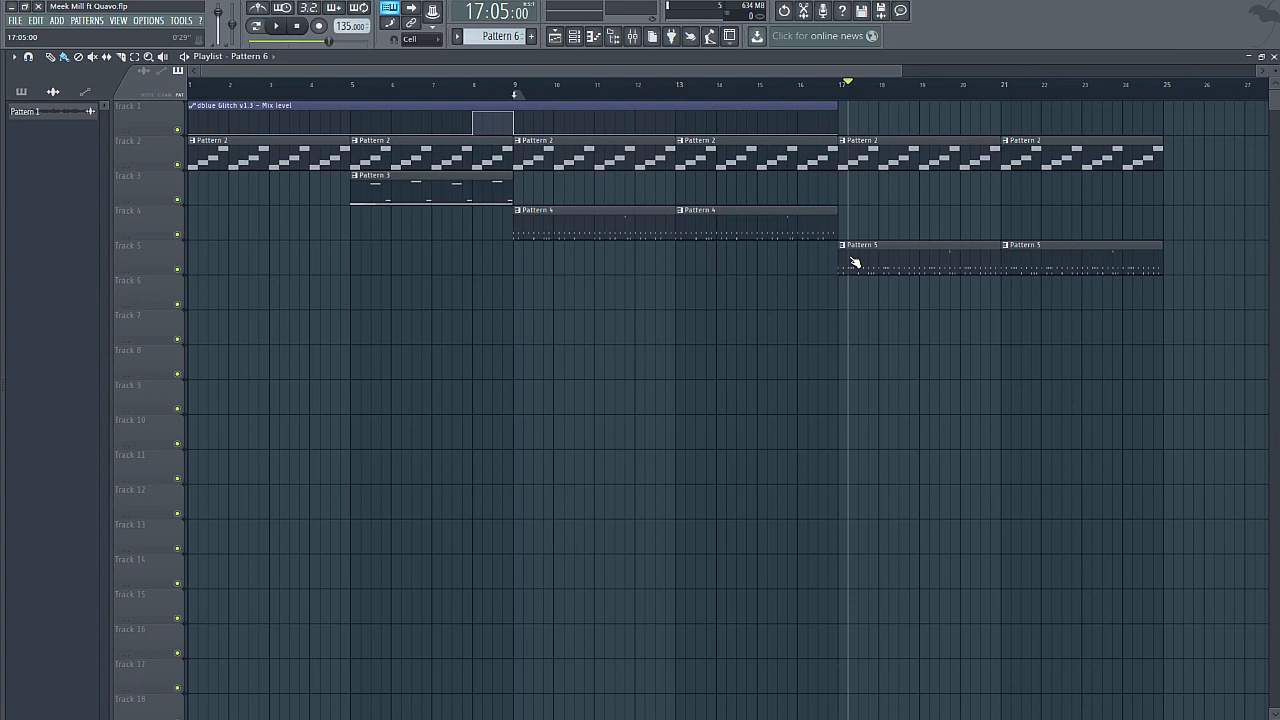
{"action": "left_click_drag", "start_coordinate": [855, 262], "coordinate": [520, 254]}
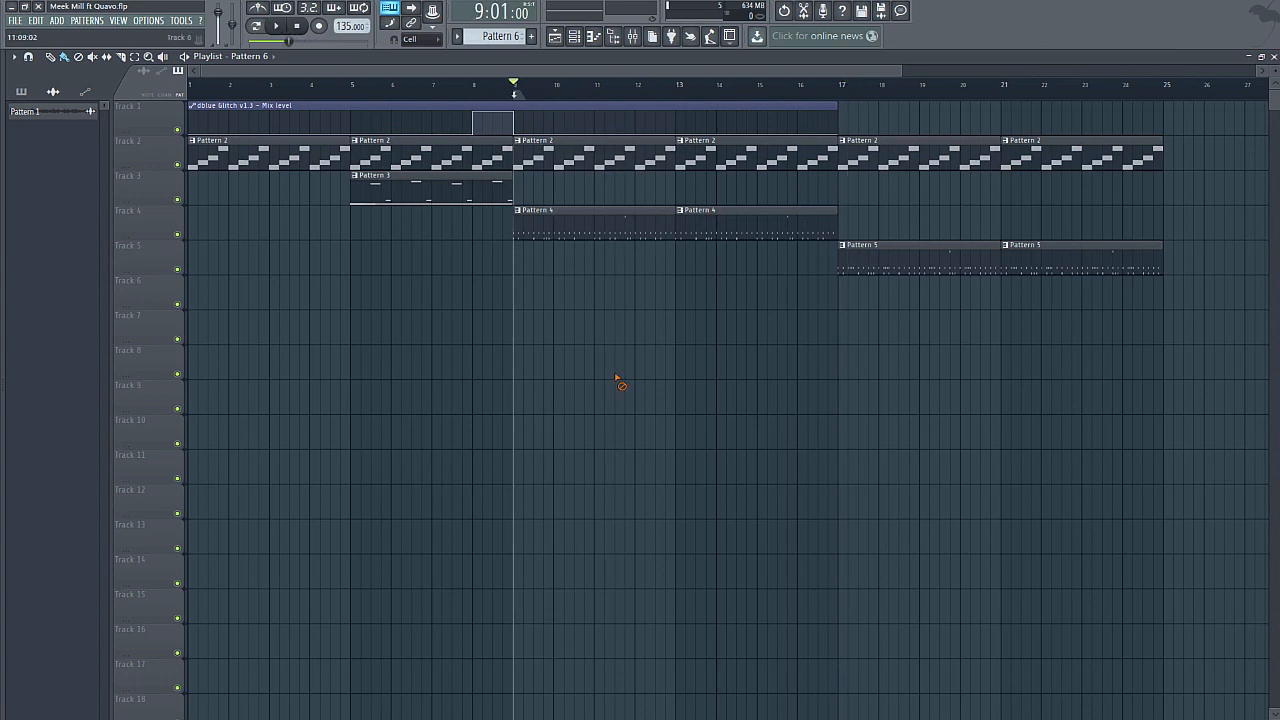
{"action": "left_click", "coordinate": [1273, 56]}
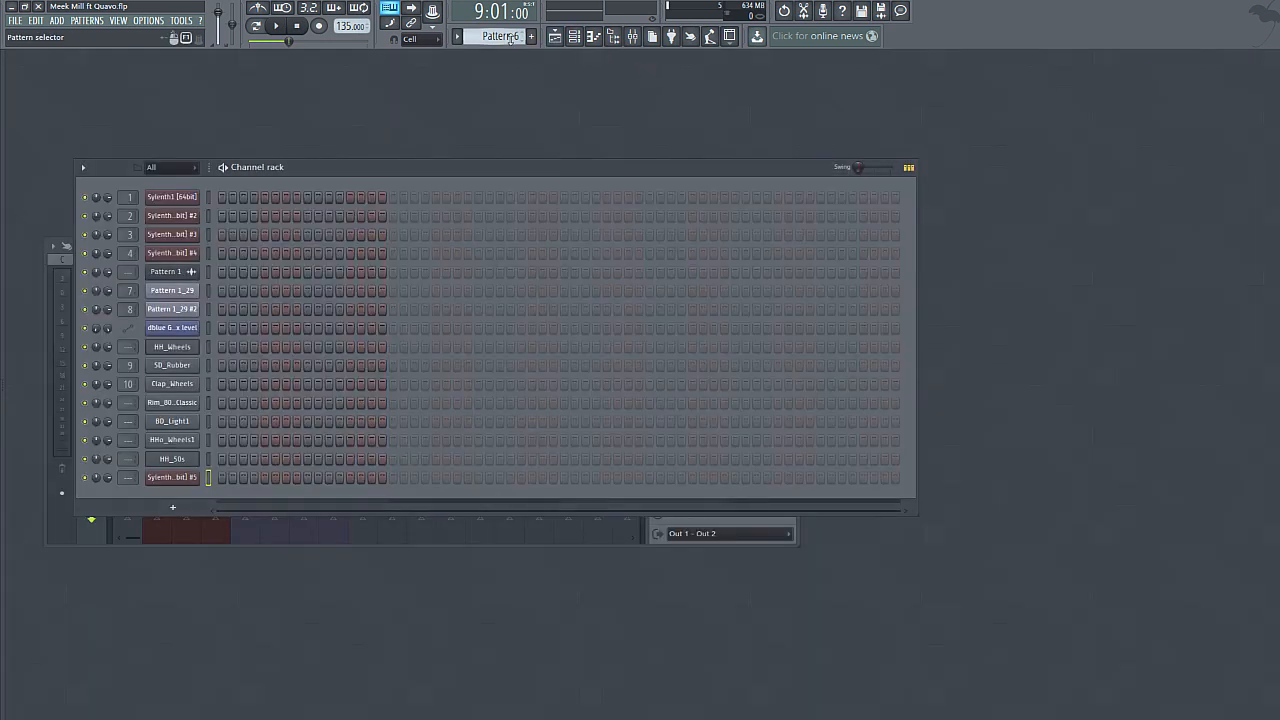
- Draw three one-beat D#5 notes for Sylenth1 #5 in Pattern 6 at steps 1, 7 and 13 of bar 1, deleting the stray C5 note
{"action": "left_click", "coordinate": [221, 478]}
{"action": "right_click", "coordinate": [155, 476]}
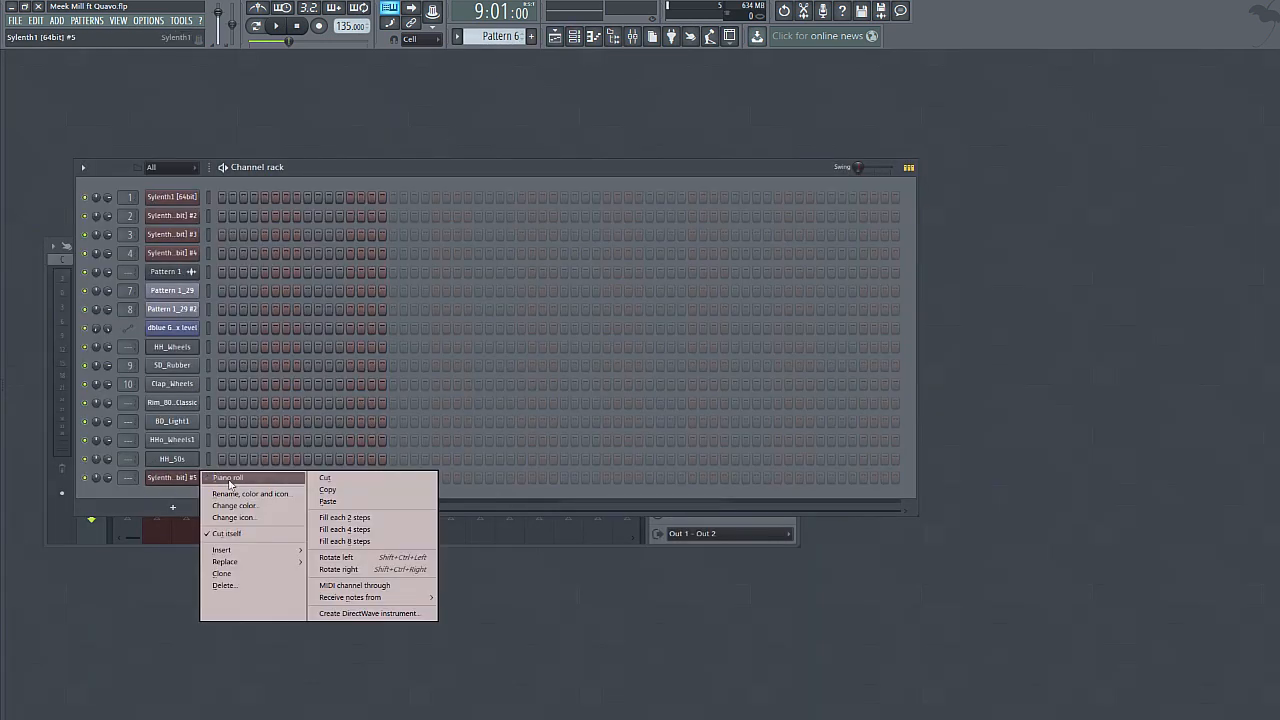
{"action": "left_click", "coordinate": [245, 480]}
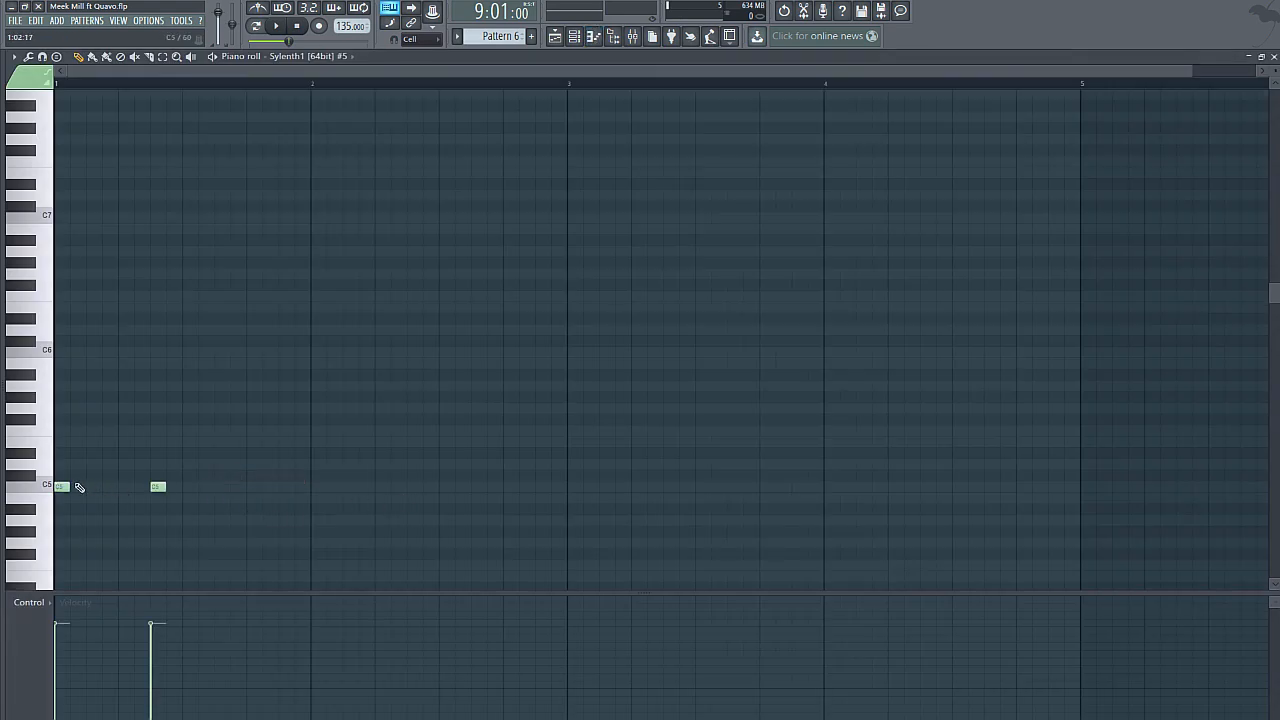
{"action": "left_click_drag", "start_coordinate": [74, 487], "coordinate": [95, 453]}
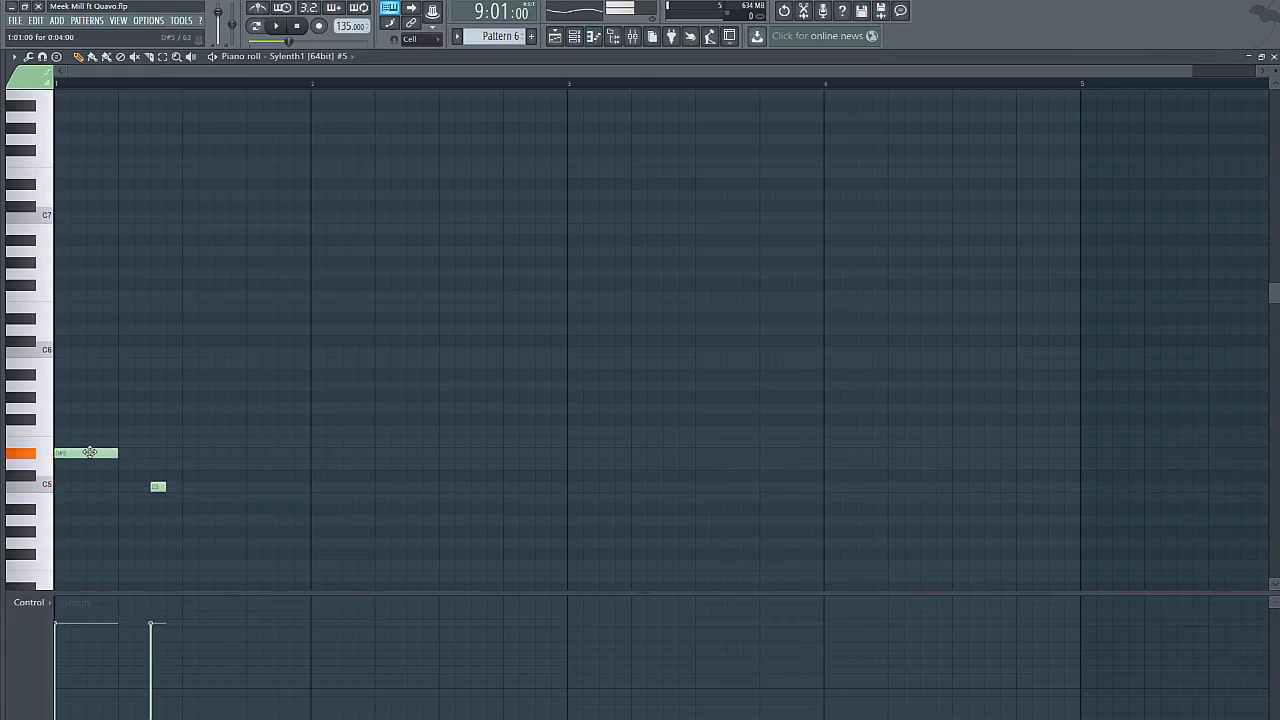
{"action": "right_click", "coordinate": [162, 487]}
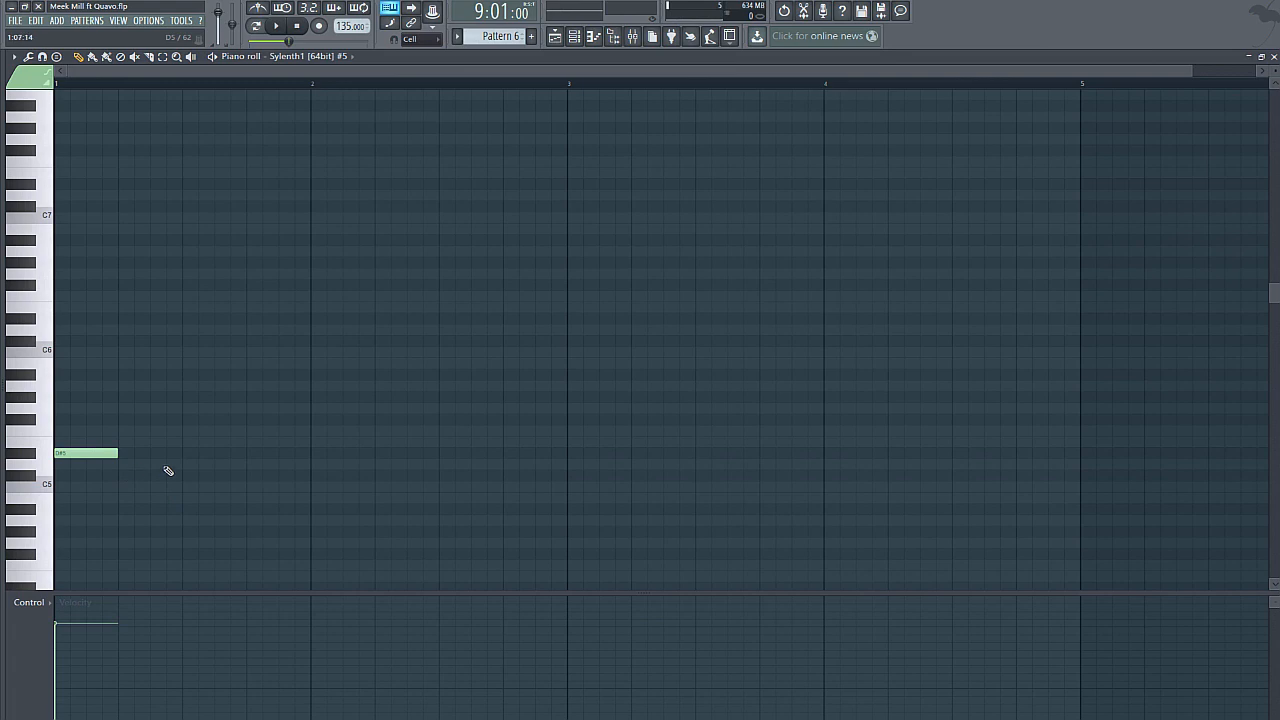
{"action": "left_click", "coordinate": [160, 454]}
{"action": "left_click", "coordinate": [251, 454]}
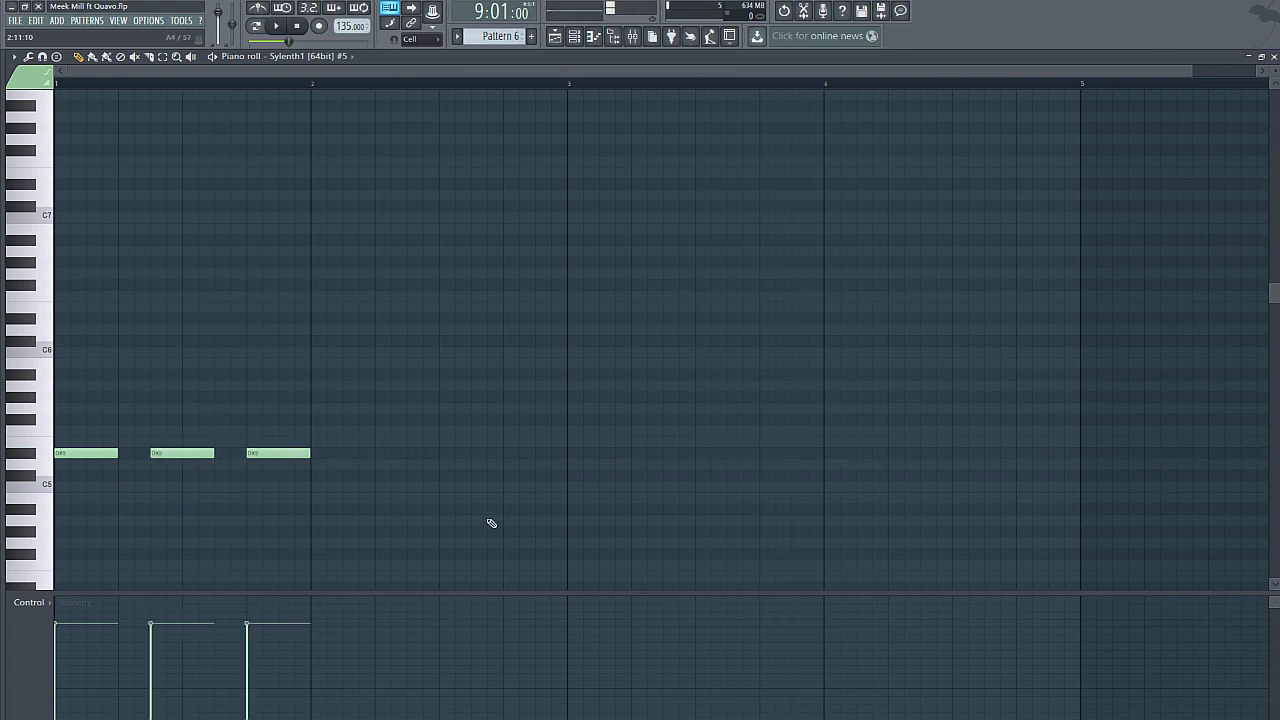
- Transpose the three Sylenth1 #5 notes down one octave to D#4 and audition Pattern 6
{"action": "key", "text": "ctrl+Down"}
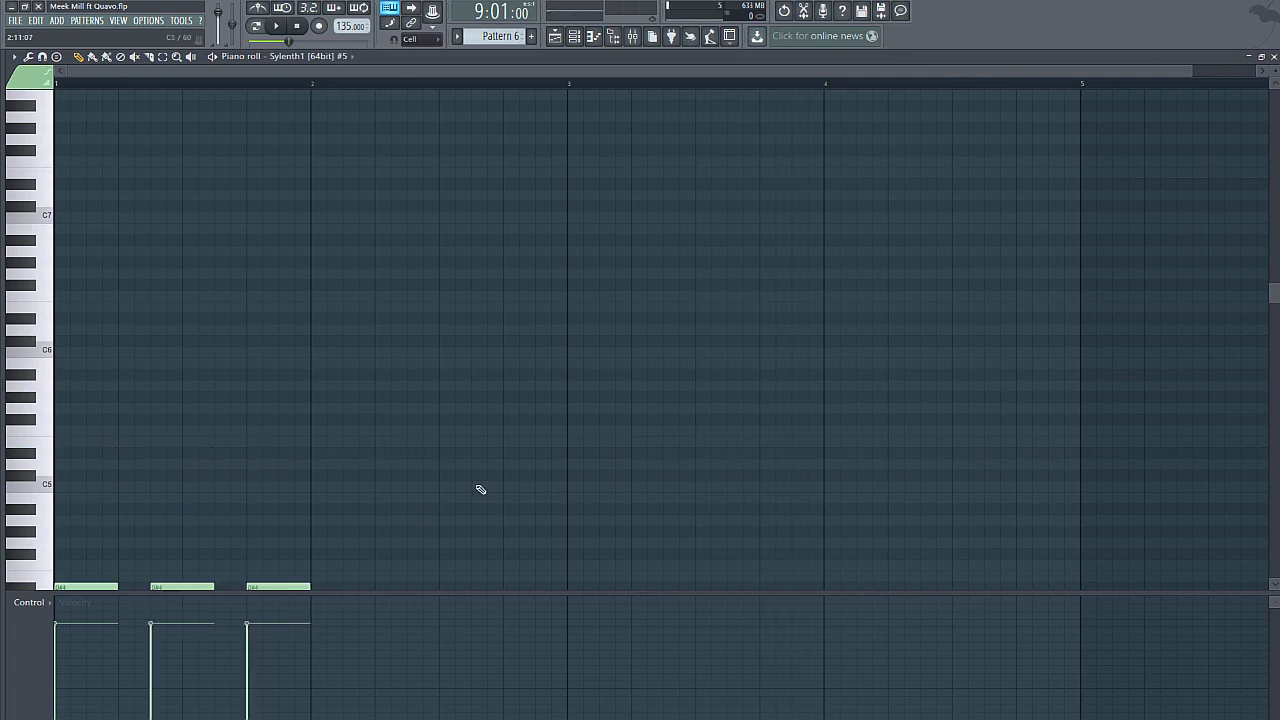
{"action": "scroll", "coordinate": [519, 384], "scroll_direction": "down", "scroll_amount": 6}
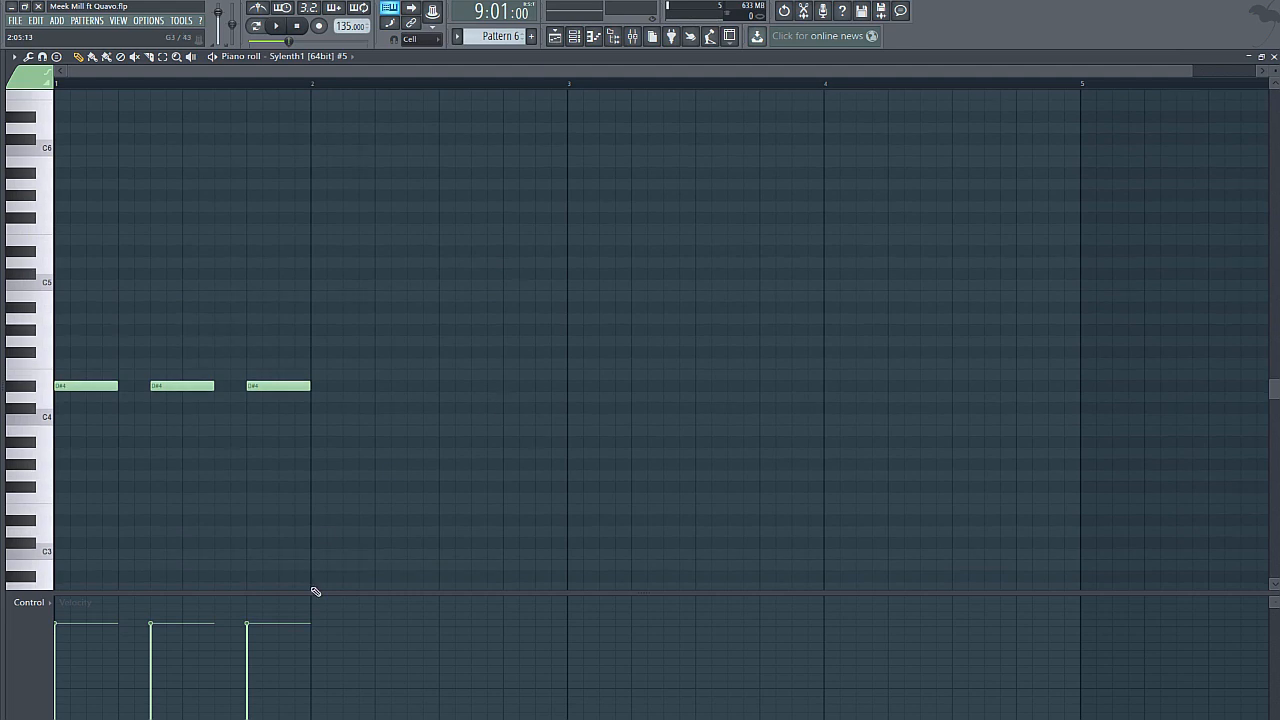
{"action": "left_click", "coordinate": [277, 26]}
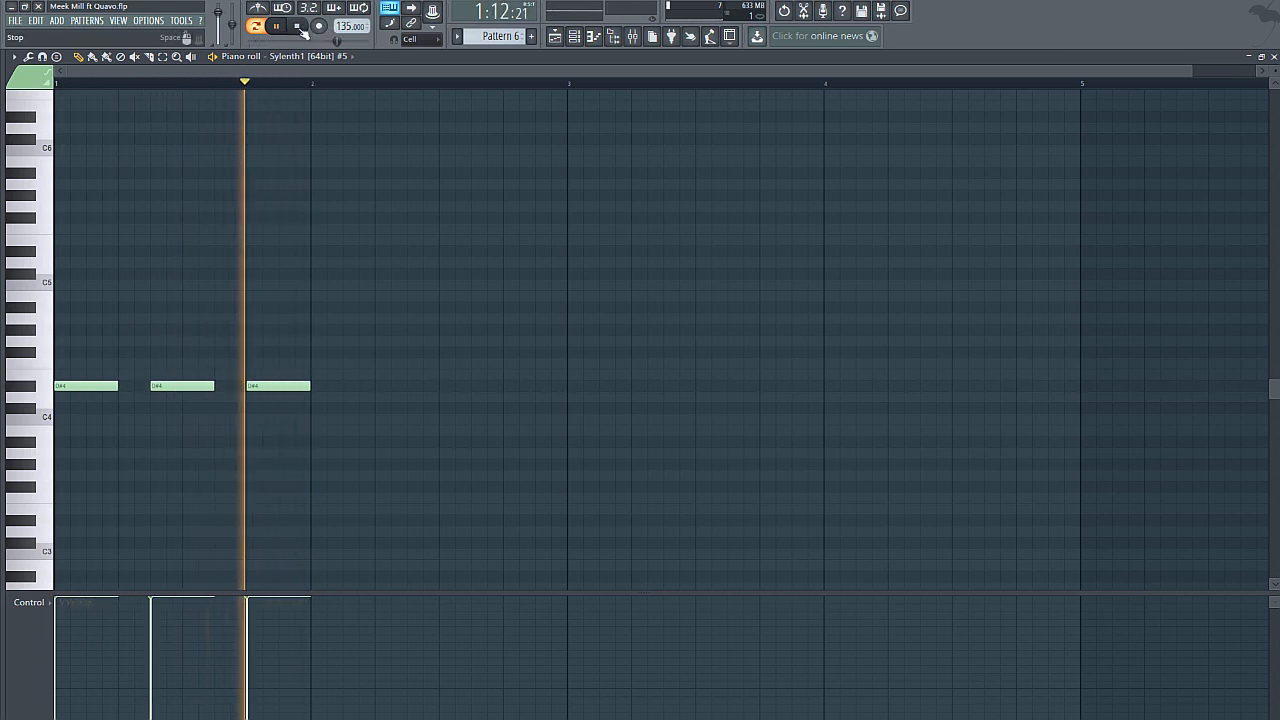
{"action": "key", "text": "space"}
- Duplicate the three D#4 notes from bar 1 into bar 3 and clear the note selection
{"action": "left_click_drag", "start_coordinate": [443, 300], "coordinate": [651, 377]}
{"action": "left_click", "coordinate": [670, 460]}
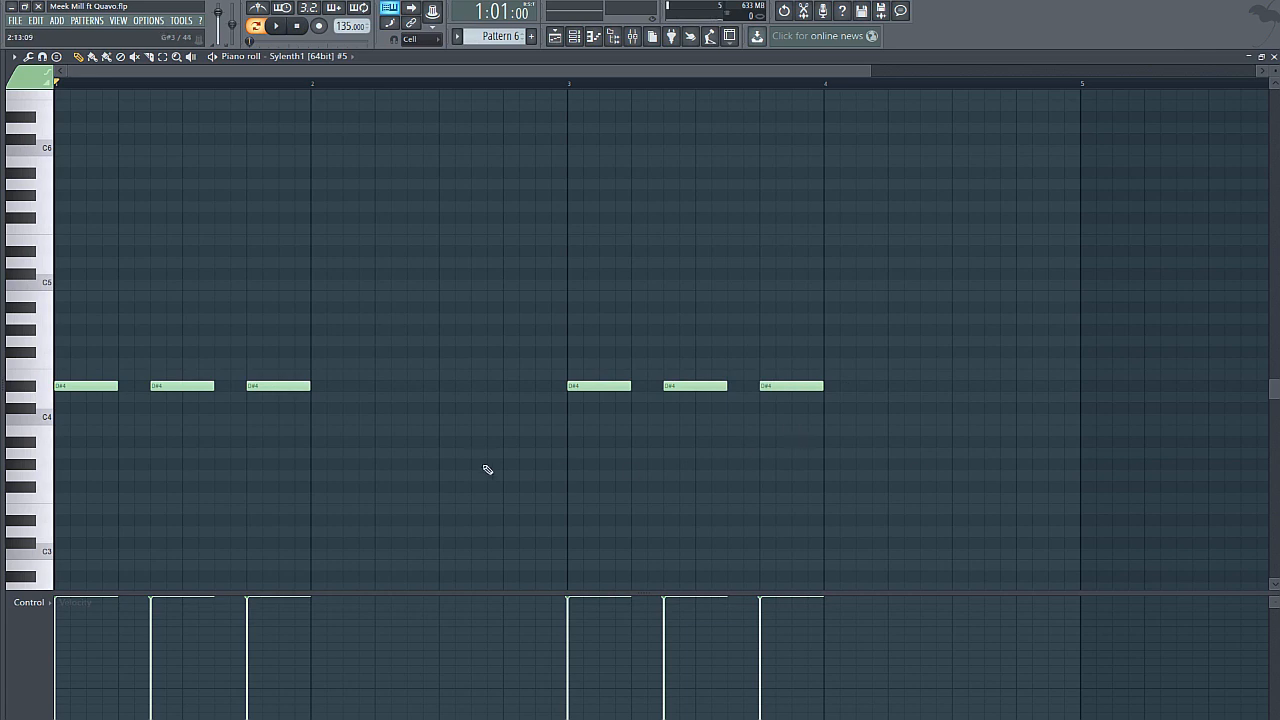
{"action": "left_click_drag", "start_coordinate": [444, 457], "coordinate": [5, 300]}
{"action": "left_click", "coordinate": [418, 447]}
- Quantize the Sylenth1 #5 notes in Pattern 6 with the 16_MPC1 template and close the piano roll
{"action": "key", "text": "alt+q"}
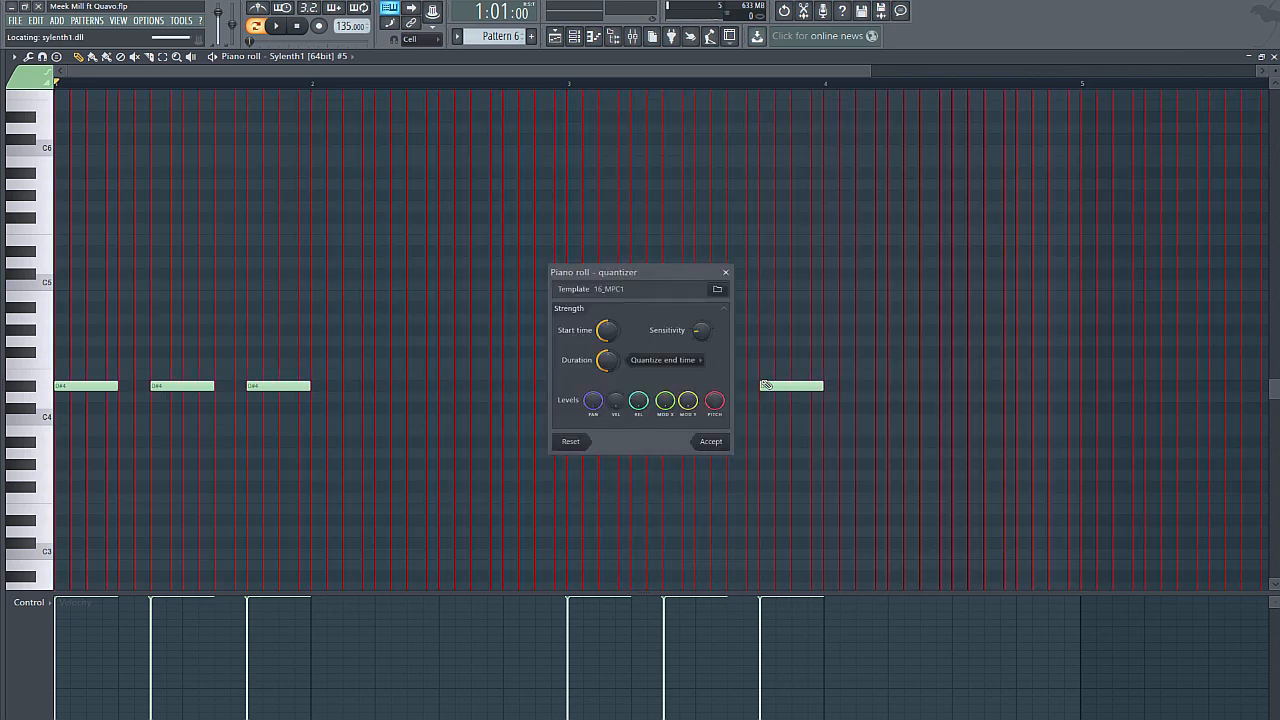
{"action": "left_click", "coordinate": [710, 442]}
{"action": "left_click", "coordinate": [1268, 57]}
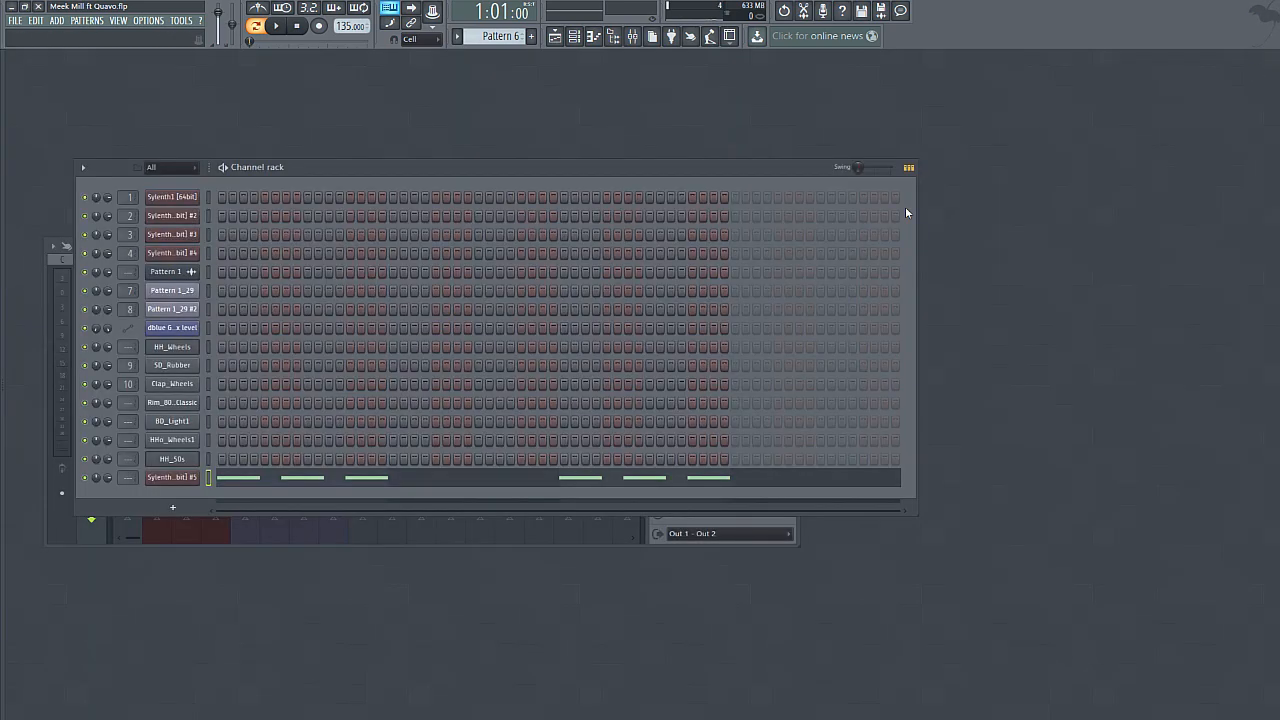
- In Pattern 7, open the Sylenth1 #5 piano roll and split the second D#4 note of bar 1 into two two-step notes
{"action": "key", "text": "KP_Add"}
{"action": "left_click", "coordinate": [408, 479]}
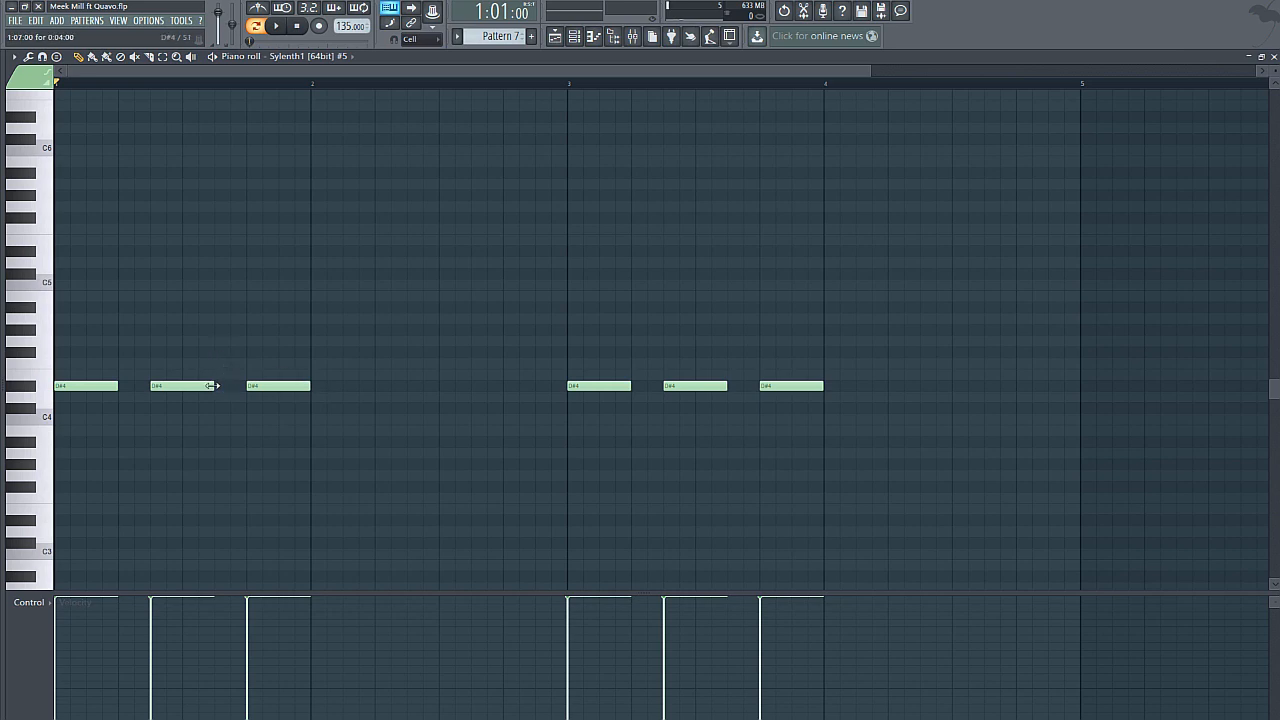
{"action": "left_click_drag", "start_coordinate": [214, 386], "coordinate": [182, 386]}
{"action": "left_click", "coordinate": [187, 386]}
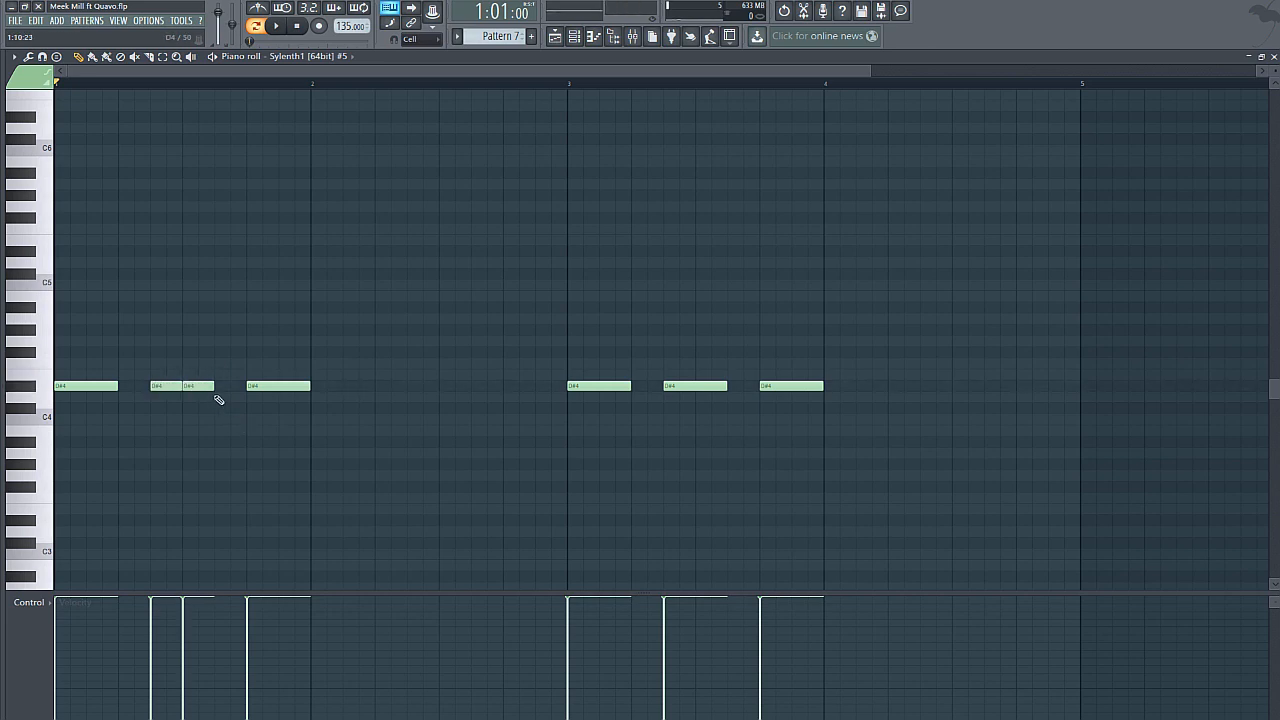
- Draw a six-step F#4 note at 2:11 and a two-step F#5 note at 2:15
{"action": "left_click", "coordinate": [456, 331]}
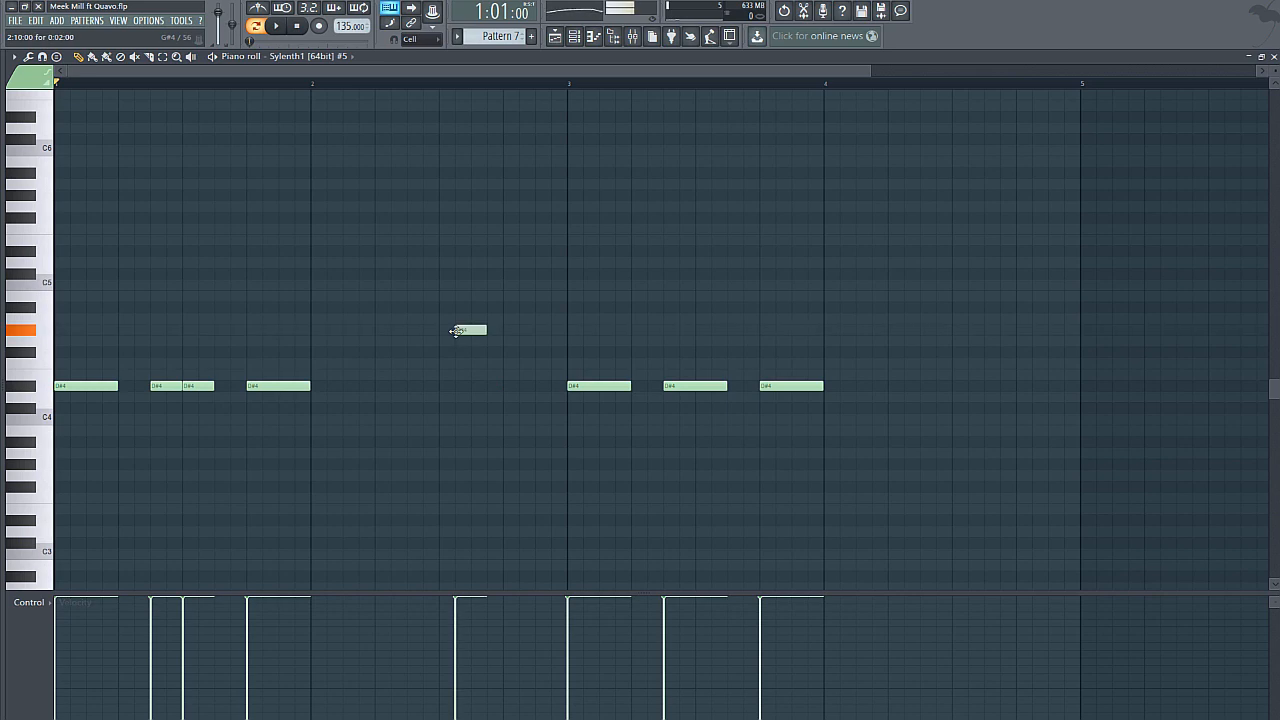
{"action": "left_click_drag", "start_coordinate": [456, 331], "coordinate": [453, 357]}
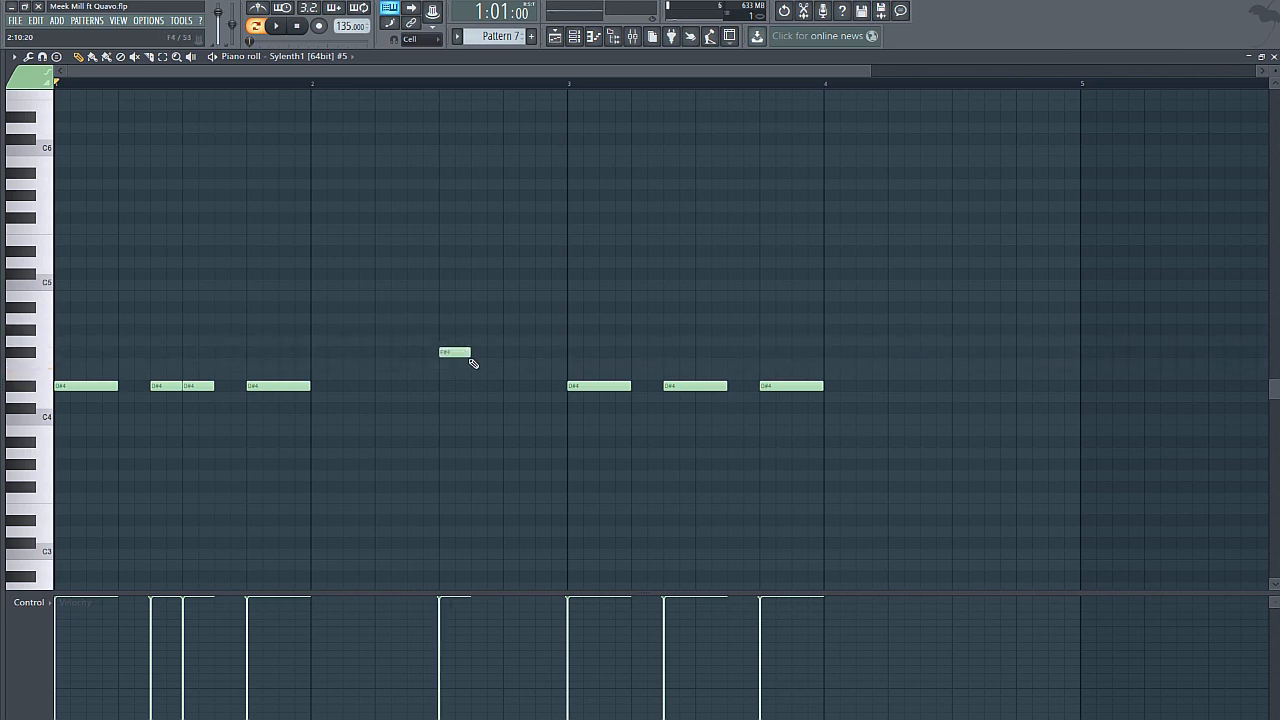
{"action": "left_click_drag", "start_coordinate": [468, 353], "coordinate": [562, 353]}
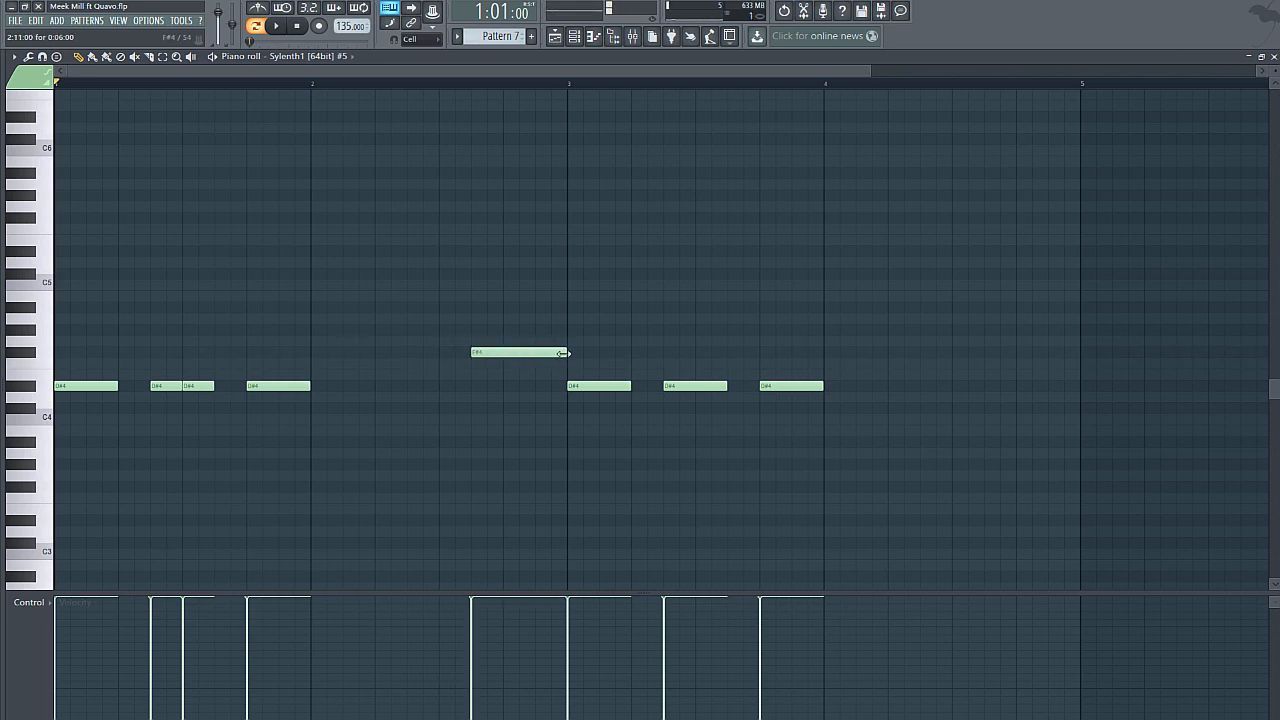
{"action": "left_click", "coordinate": [545, 242]}
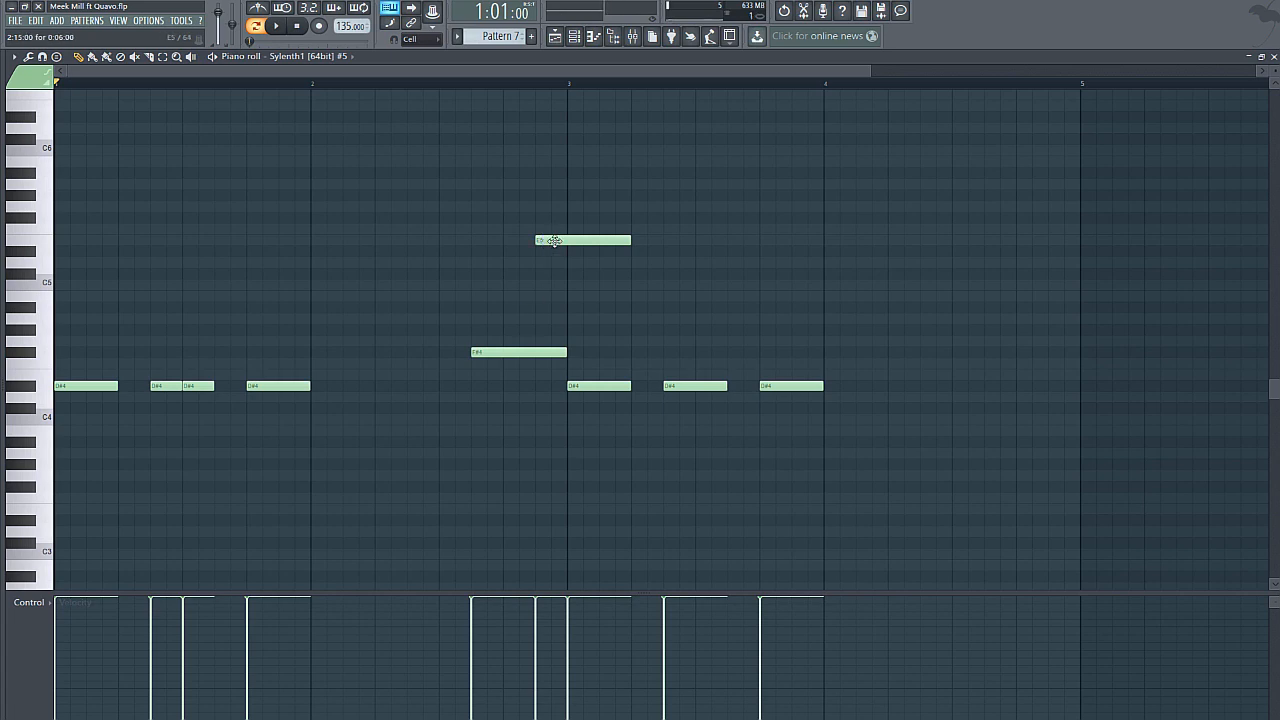
{"action": "left_click_drag", "start_coordinate": [554, 241], "coordinate": [554, 219]}
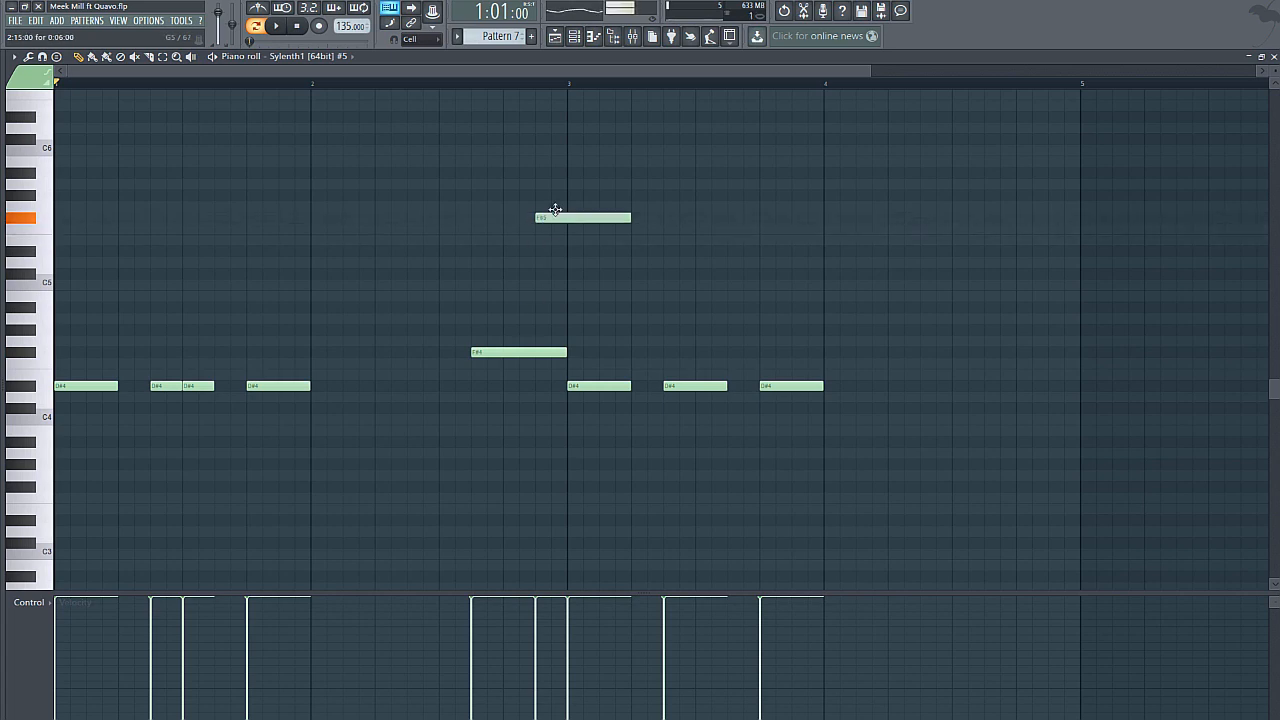
{"action": "left_click_drag", "start_coordinate": [636, 219], "coordinate": [567, 218]}
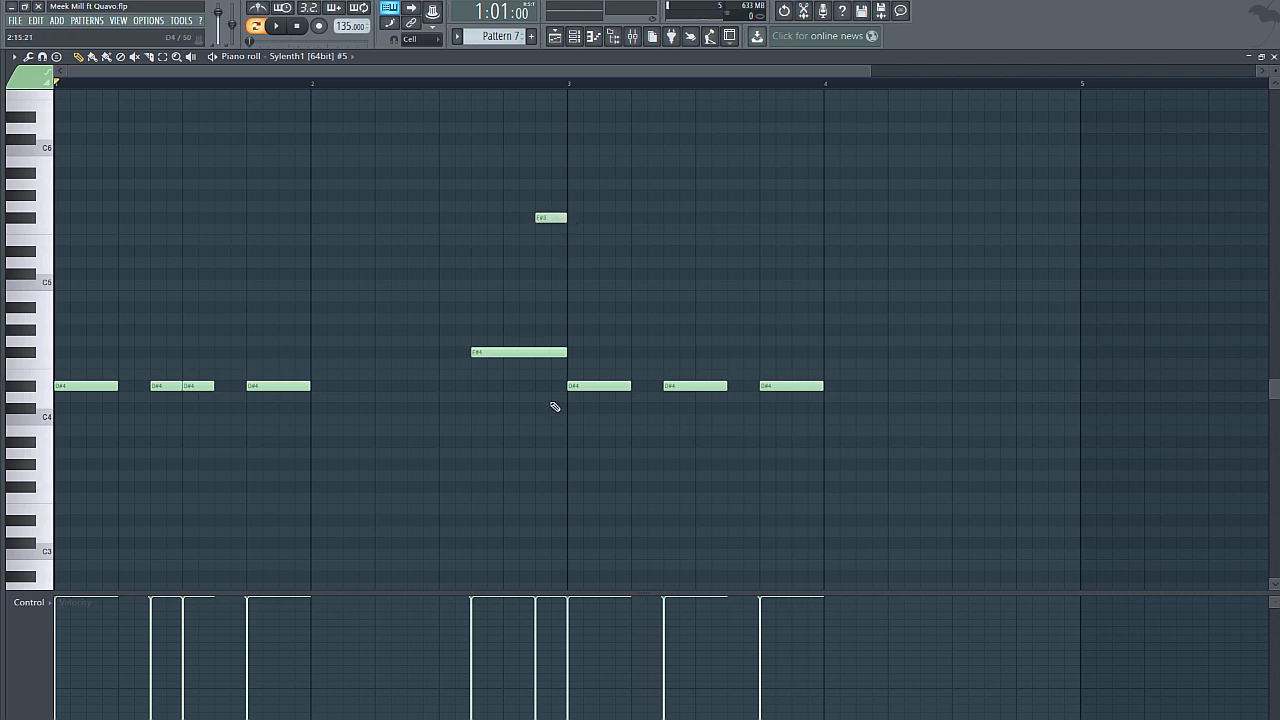
- Copy the F#4 and F#5 notes to the end of bar 4, shortening the copied F#4 to four steps, and play Pattern 7
{"action": "left_click_drag", "start_coordinate": [549, 401], "coordinate": [503, 190]}
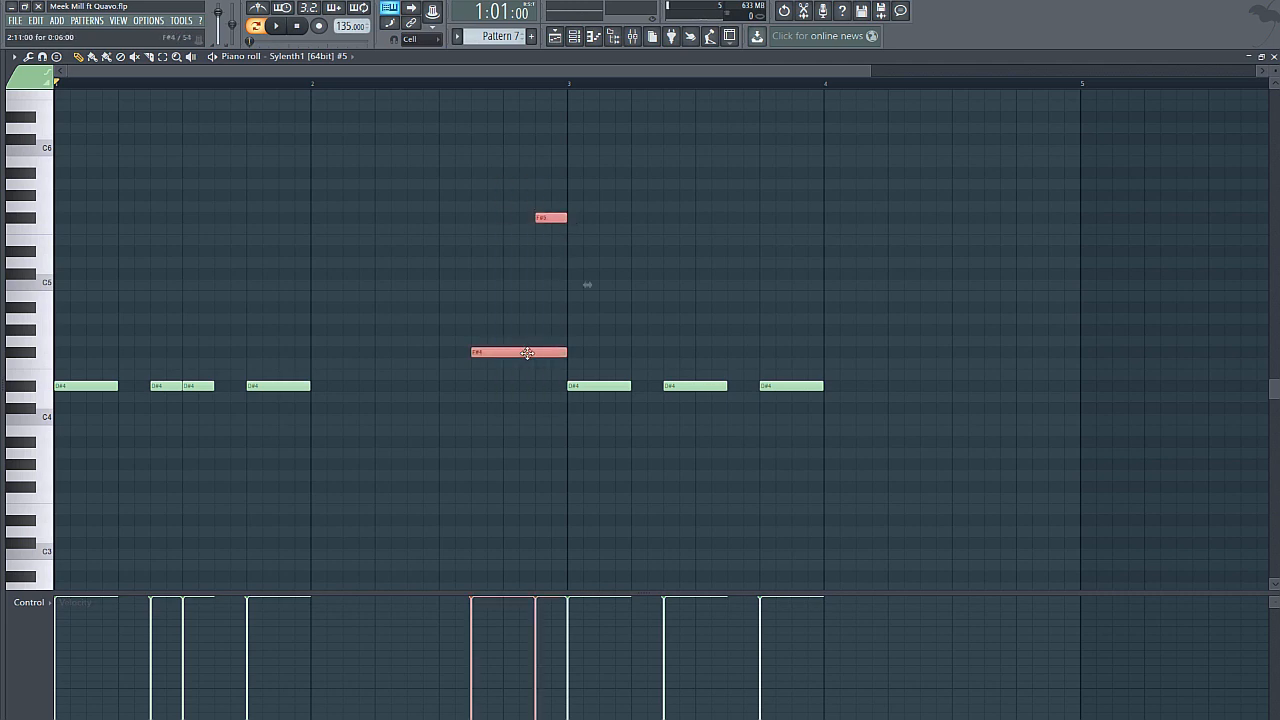
{"action": "left_click_drag", "start_coordinate": [527, 353], "coordinate": [1048, 354]}
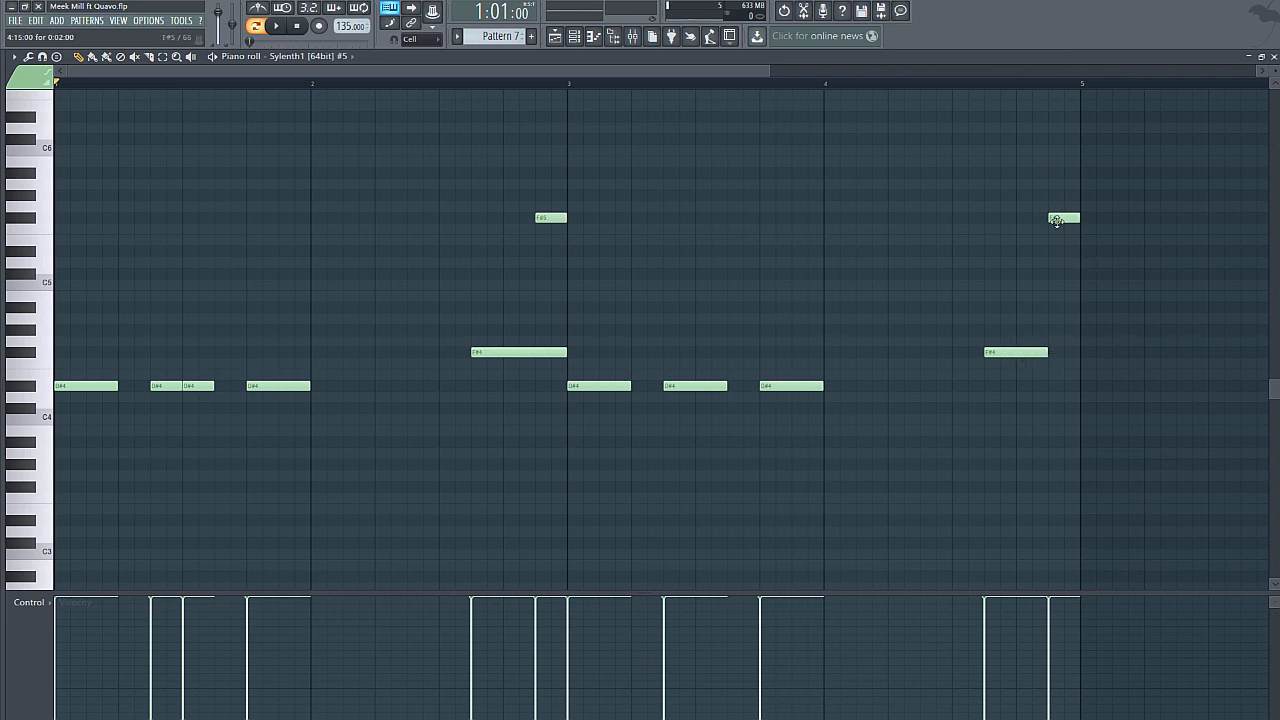
{"action": "left_click", "coordinate": [279, 28]}
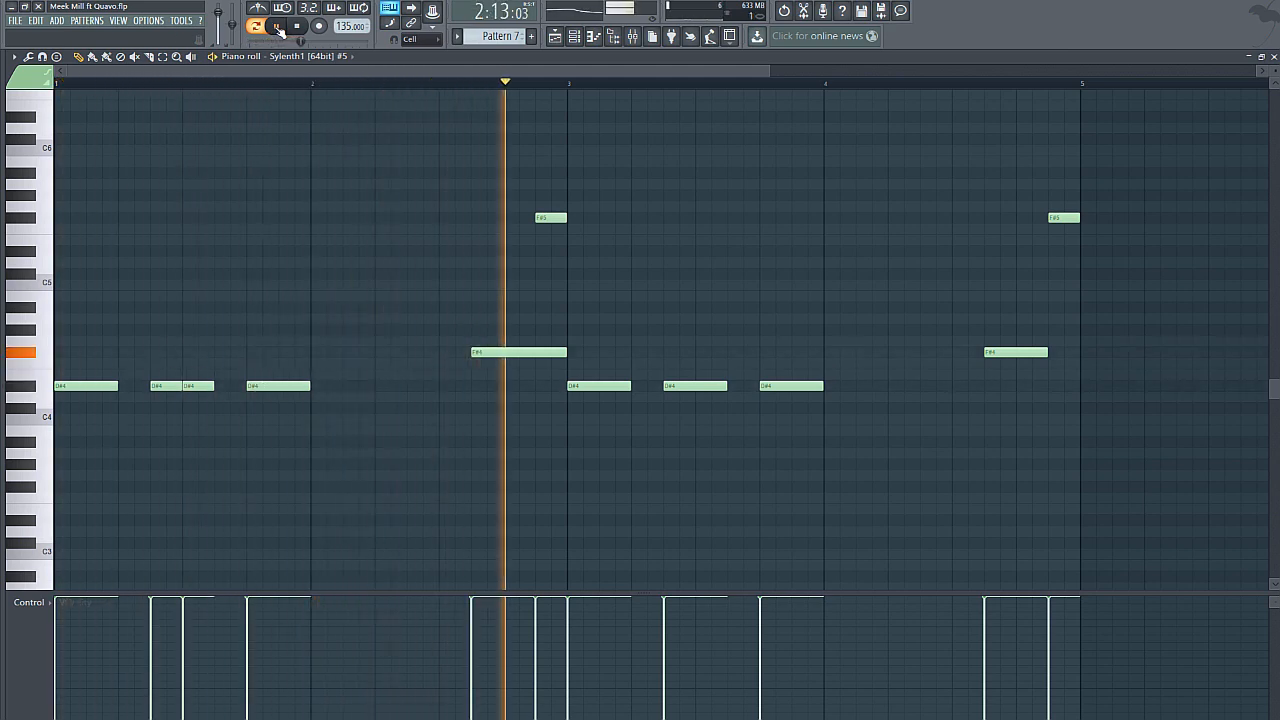
- Split the second D#4 note of bar 3 into two two-step notes, stop playback and close the piano roll
{"action": "left_click_drag", "start_coordinate": [723, 385], "coordinate": [696, 385]}
{"action": "left_click", "coordinate": [700, 385]}
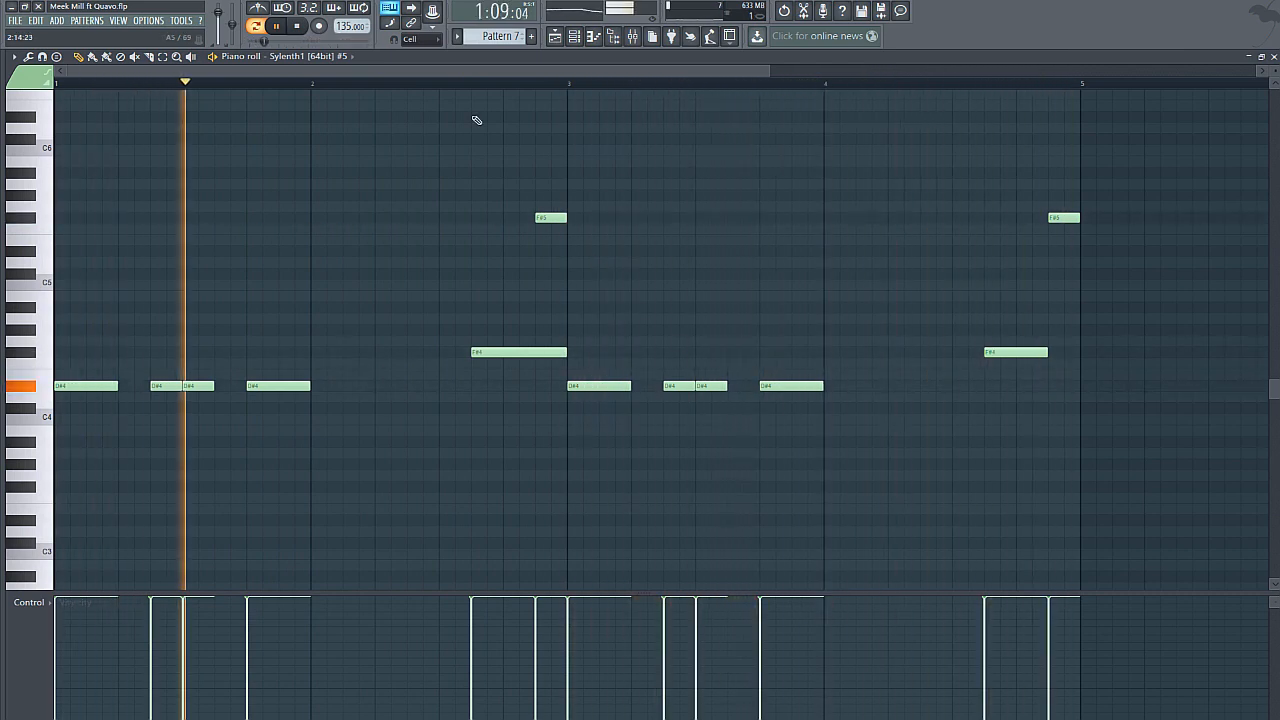
{"action": "key", "text": "space"}
{"action": "left_click", "coordinate": [1273, 56]}
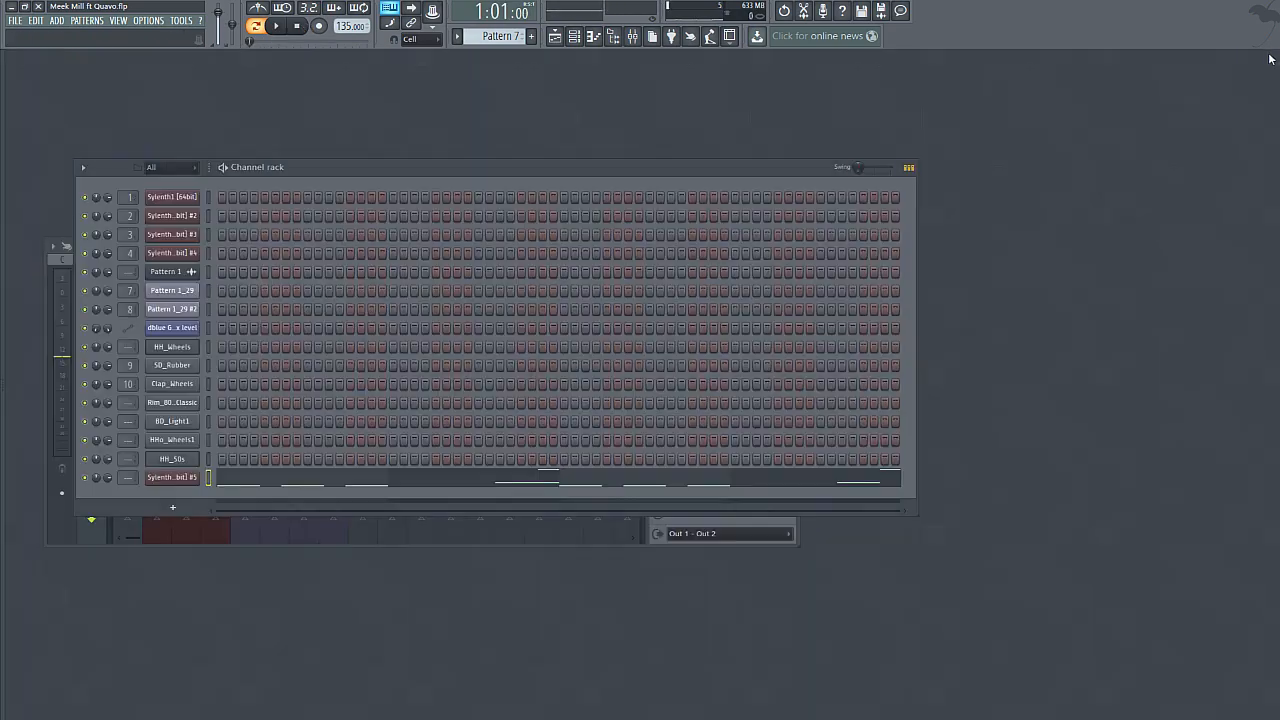
- Route Sylenth1 #5 to mixer track 11 and load Fruity parametric EQ 2 in its first effect slot
{"action": "left_click", "coordinate": [172, 477]}
{"action": "left_click", "coordinate": [690, 216]}
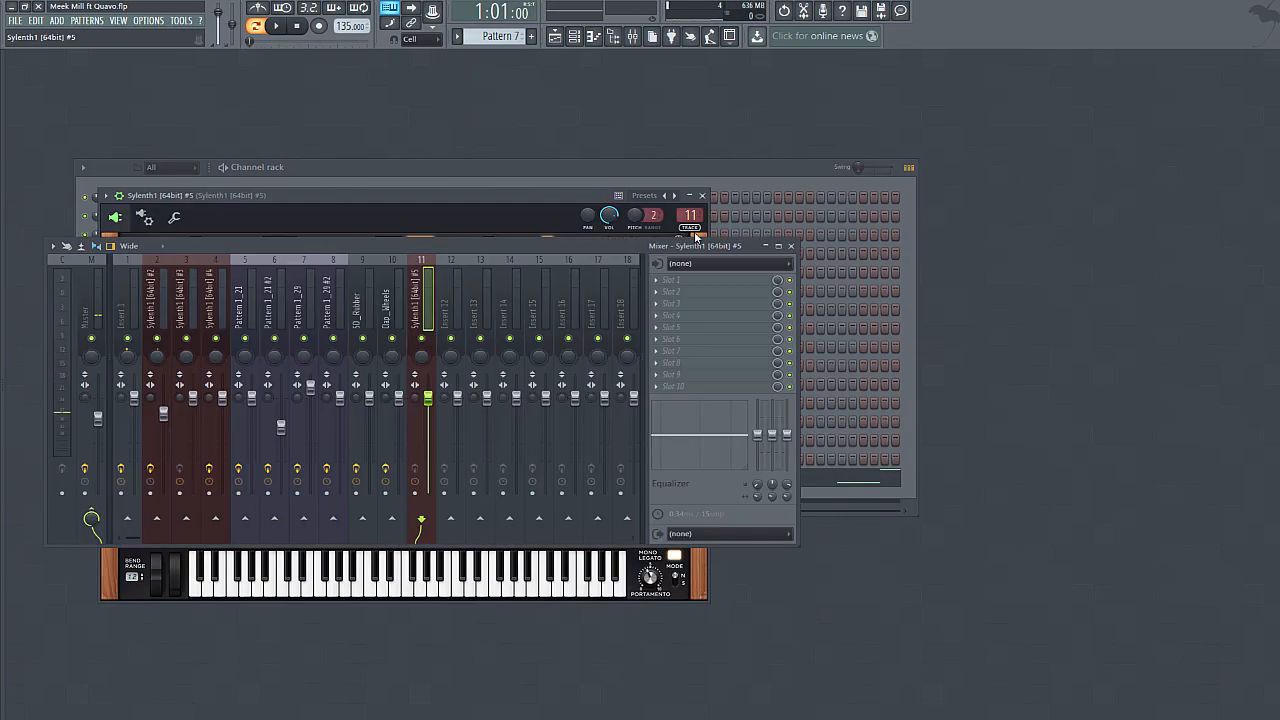
{"action": "left_click", "coordinate": [657, 278]}
{"action": "left_click", "coordinate": [882, 402]}
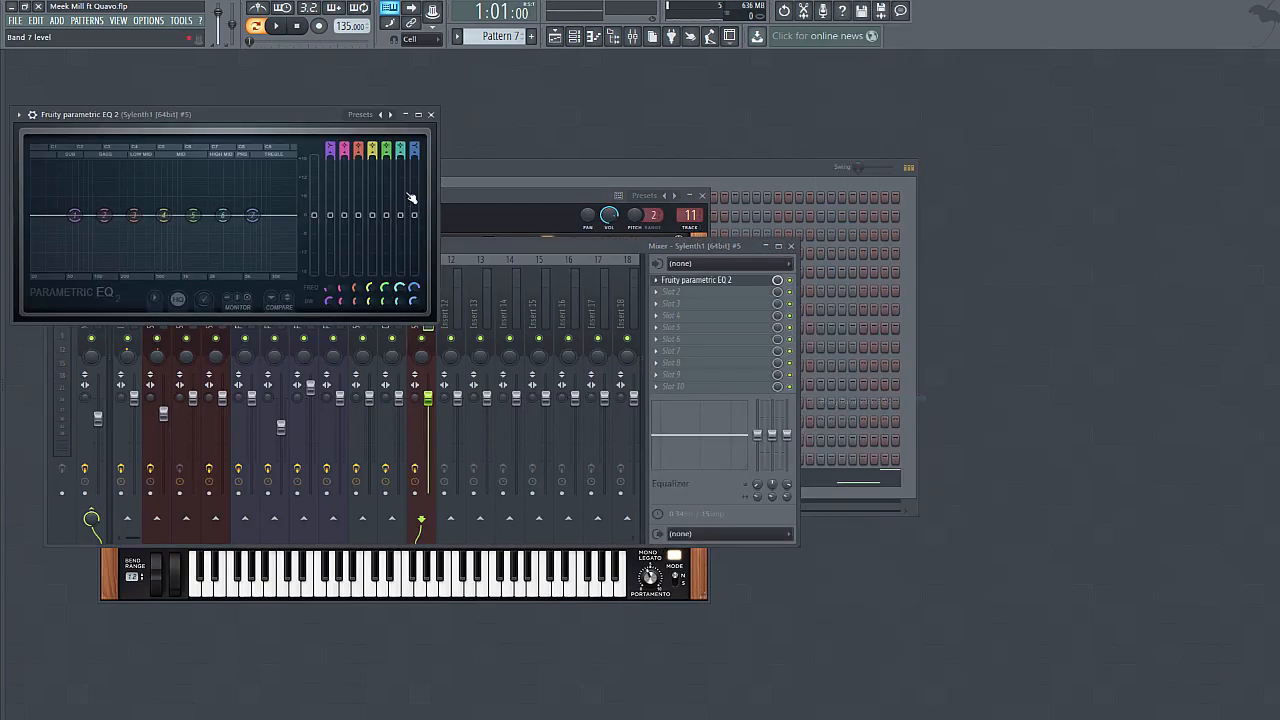
- Make EQ band 7 a low pass with its cutoff just above band 4, and band 1 a high pass at the lowest frequency
{"action": "mouse_move", "coordinate": [419, 142]}
{"action": "left_mouse_down"}
{"action": "mouse_move", "coordinate": [419, 182]}
{"action": "mouse_move", "coordinate": [415, 130]}
{"action": "left_mouse_up"}
{"action": "left_click_drag", "start_coordinate": [248, 216], "coordinate": [155, 215]}
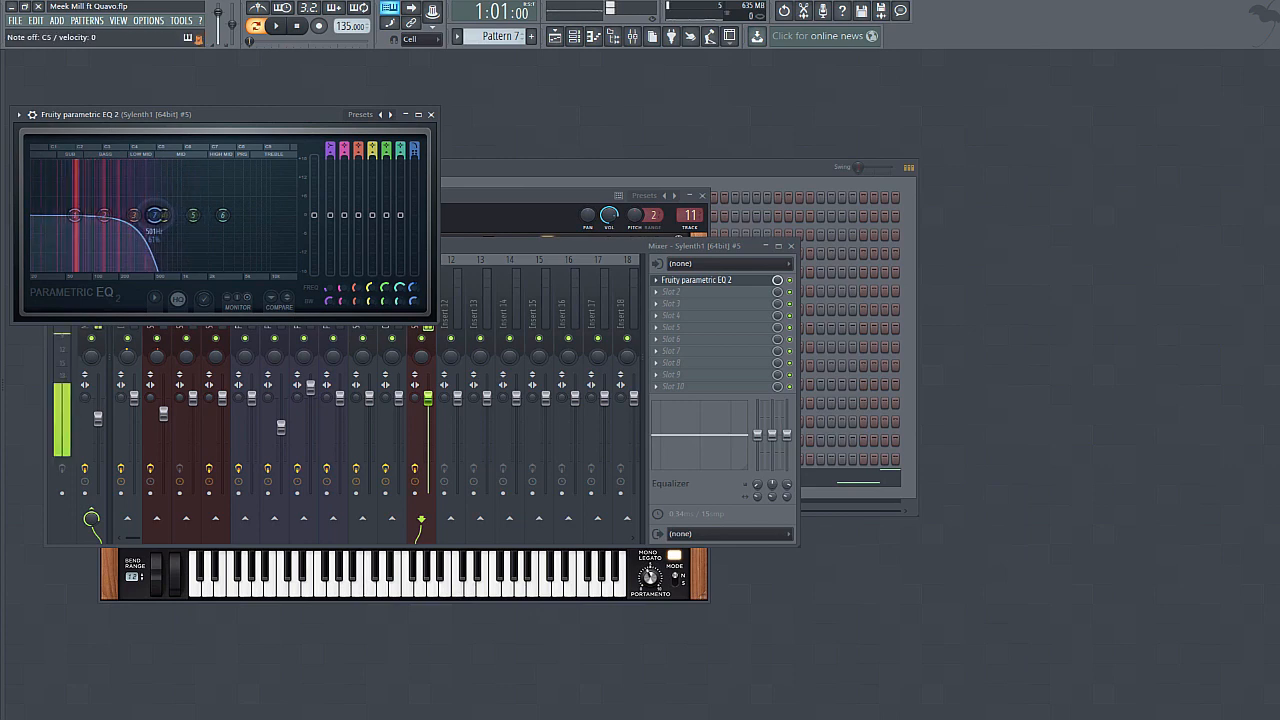
{"action": "left_click_drag", "start_coordinate": [155, 215], "coordinate": [176, 215]}
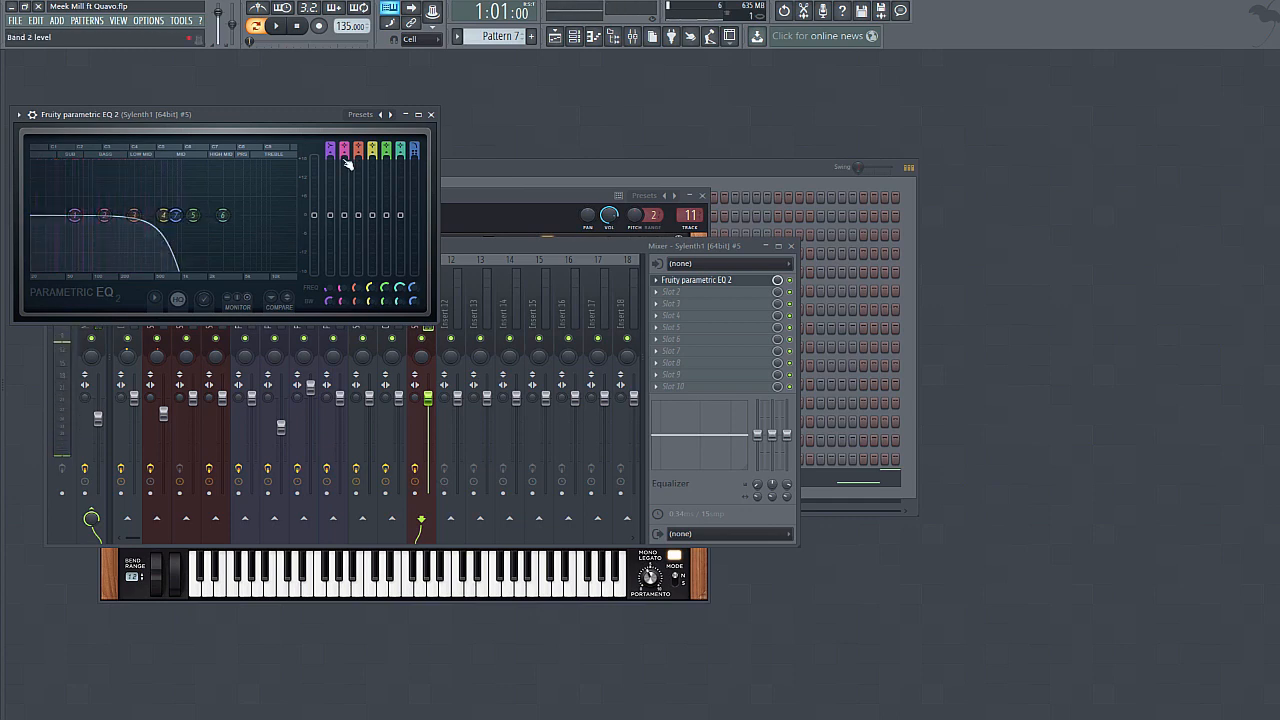
{"action": "left_click_drag", "start_coordinate": [330, 147], "coordinate": [350, 165]}
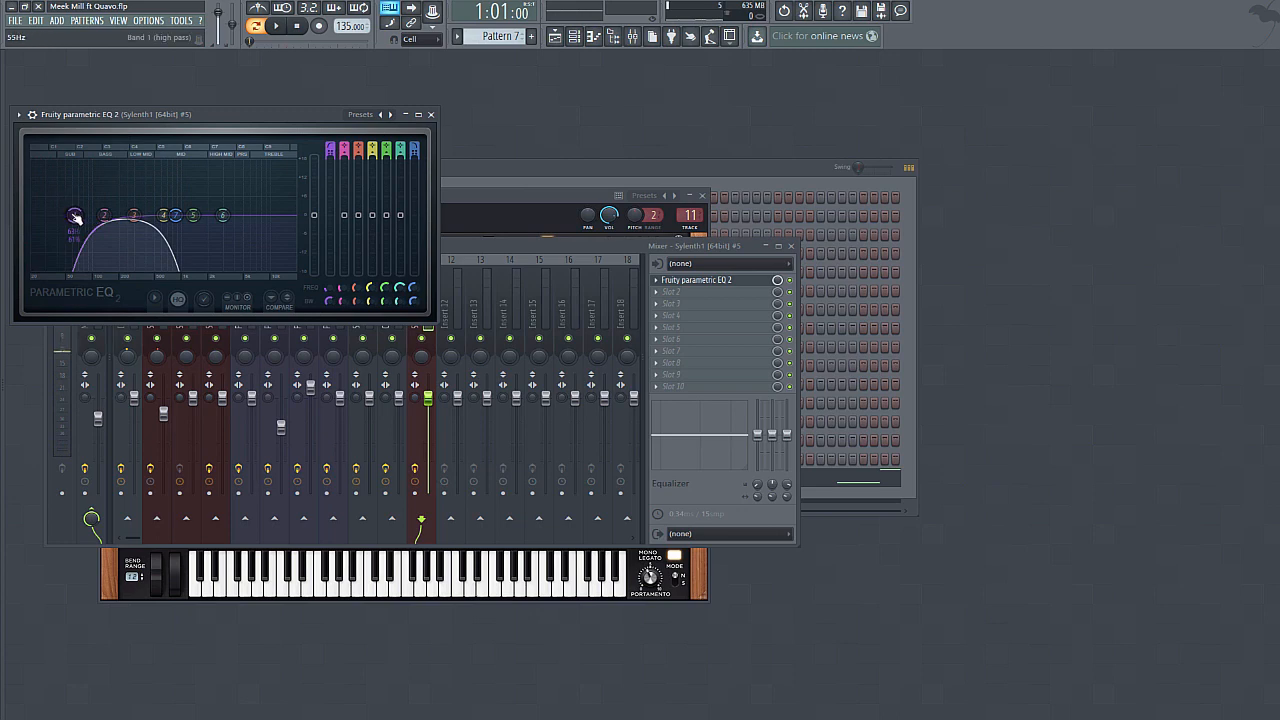
{"action": "left_click_drag", "start_coordinate": [37, 215], "coordinate": [32, 215]}
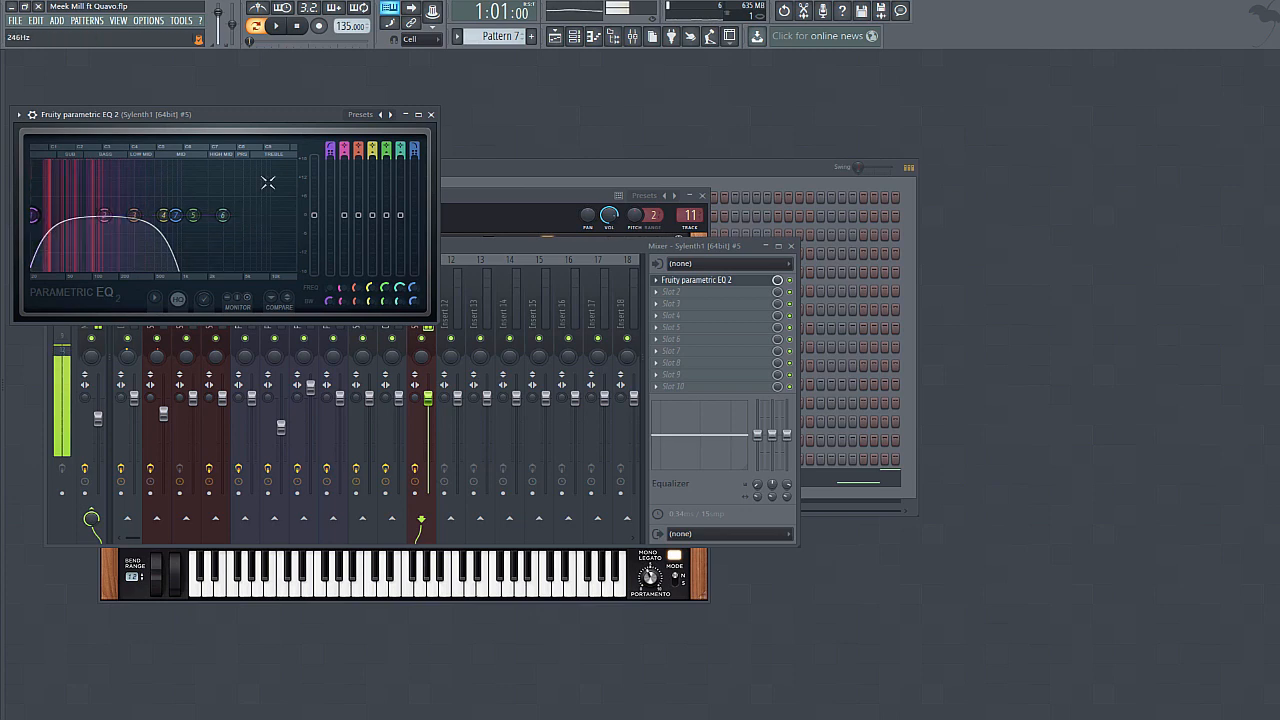
- Place two four-bar Pattern 6 clips on Track 6 of the playlist, starting at bars 9 and 13
{"action": "key", "text": "F6"}
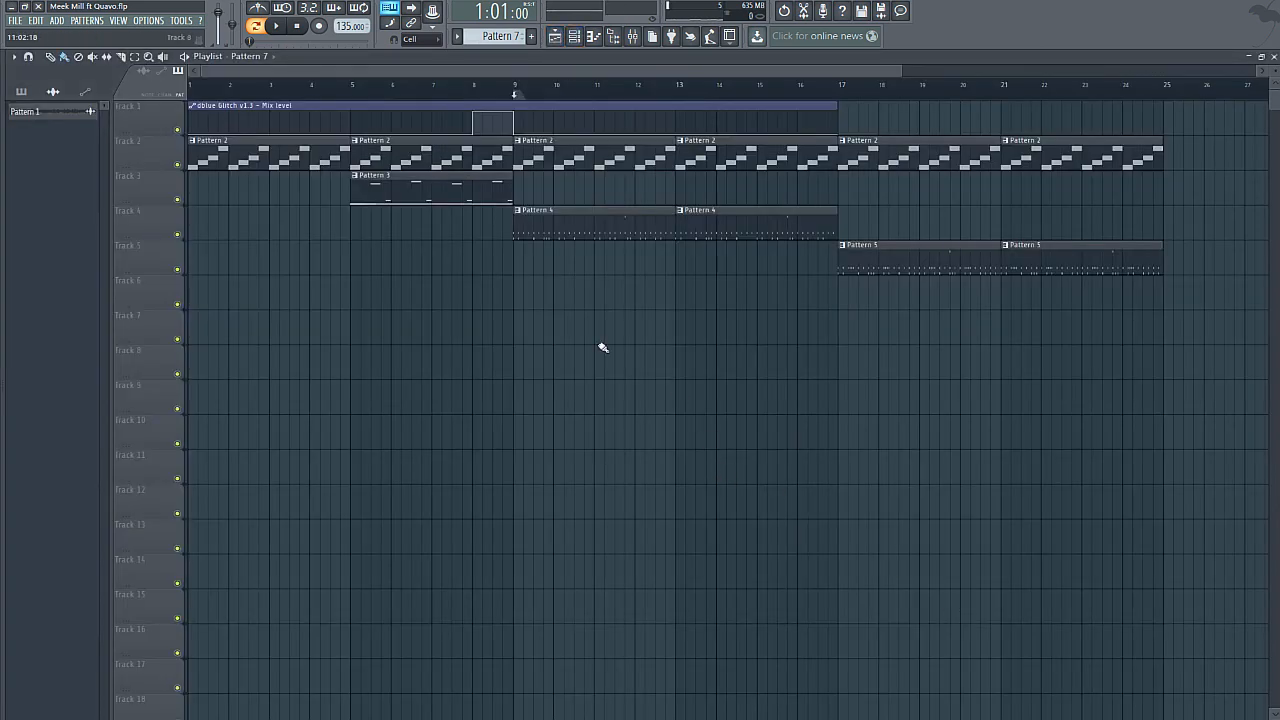
{"action": "left_click", "coordinate": [530, 298]}
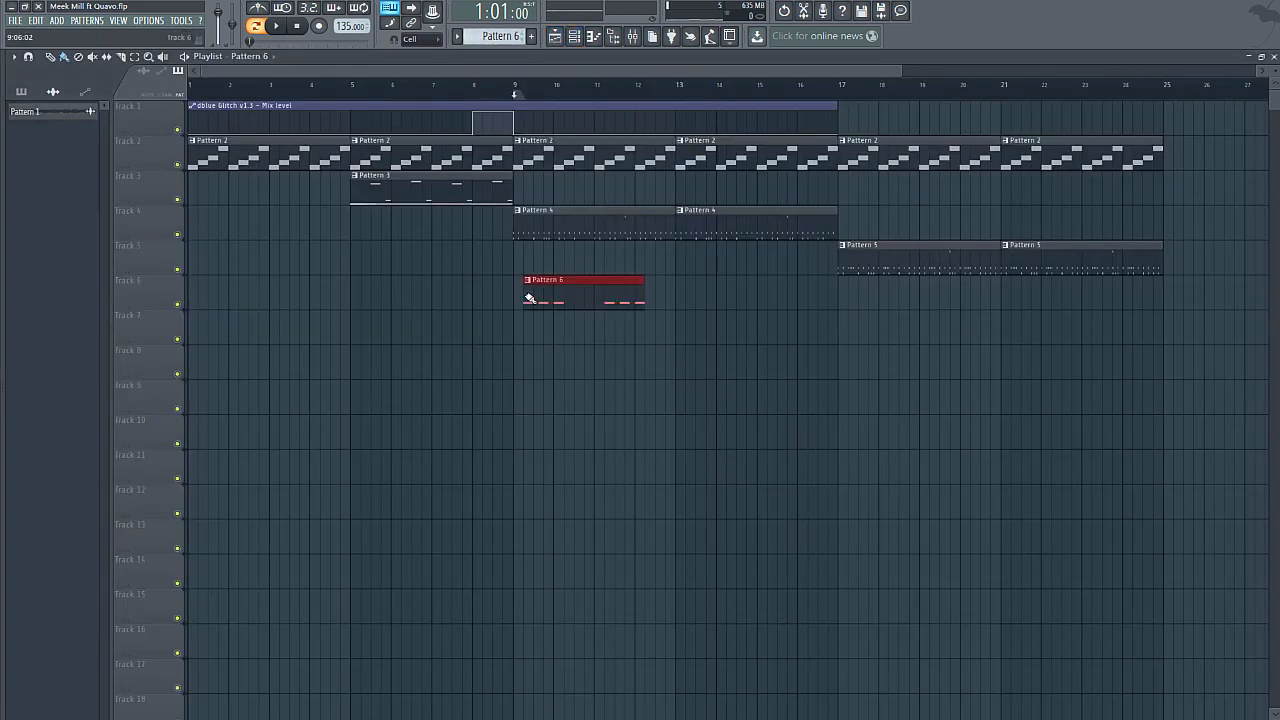
{"action": "left_click_drag", "start_coordinate": [659, 304], "coordinate": [767, 297]}
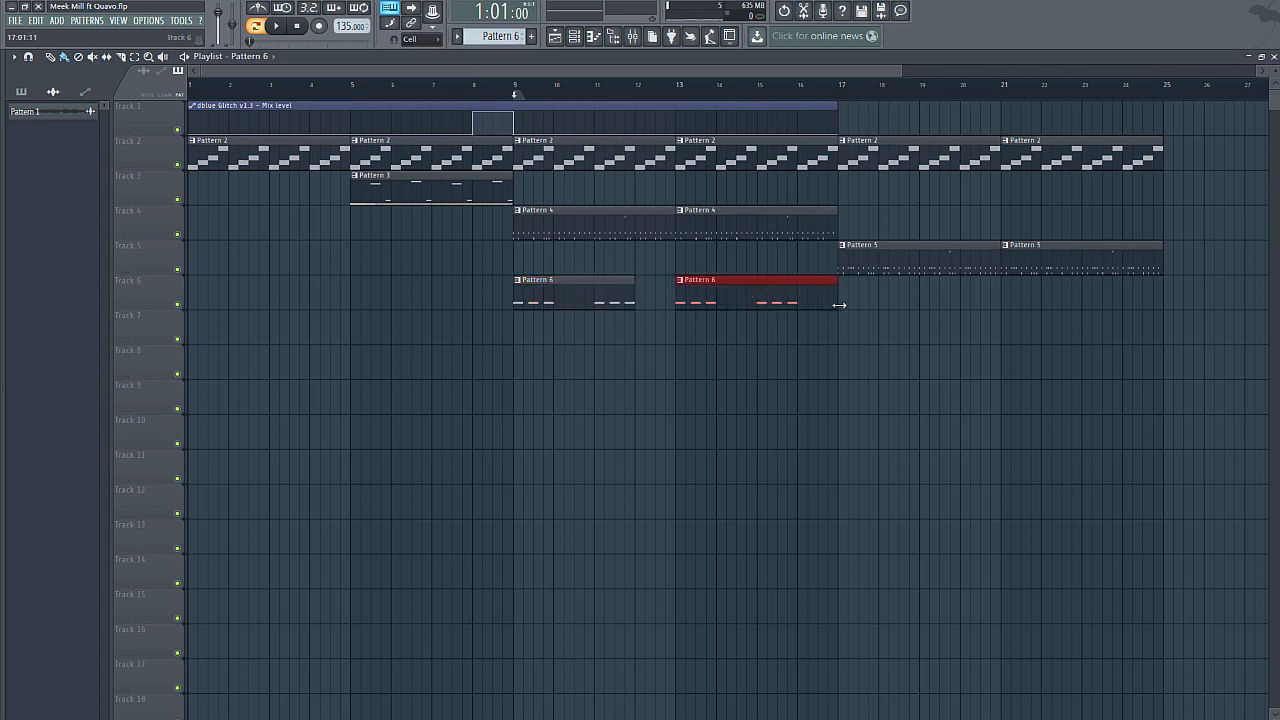
{"action": "left_click_drag", "start_coordinate": [626, 302], "coordinate": [675, 297]}
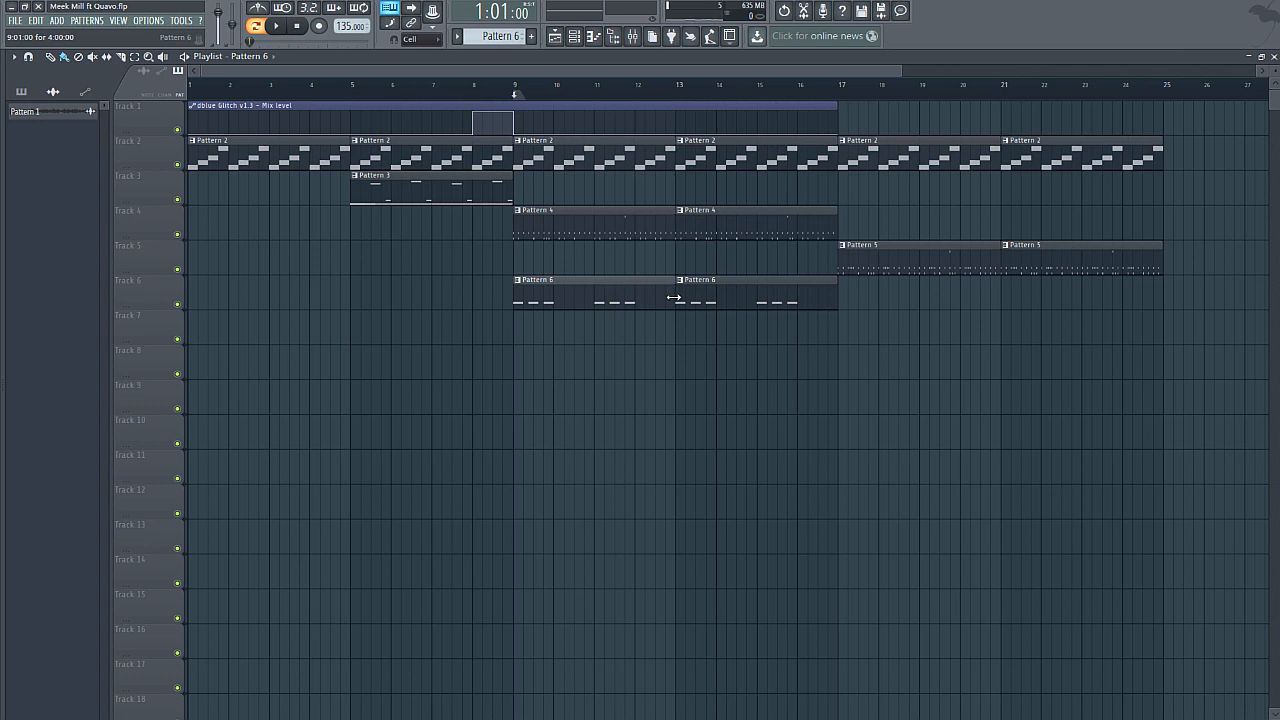
- Place two four-bar Pattern 7 clips on Track 7 at bars 17 and 21 and audition the arrangement from bar 9
{"action": "left_click_drag", "start_coordinate": [504, 37], "coordinate": [504, 30]}
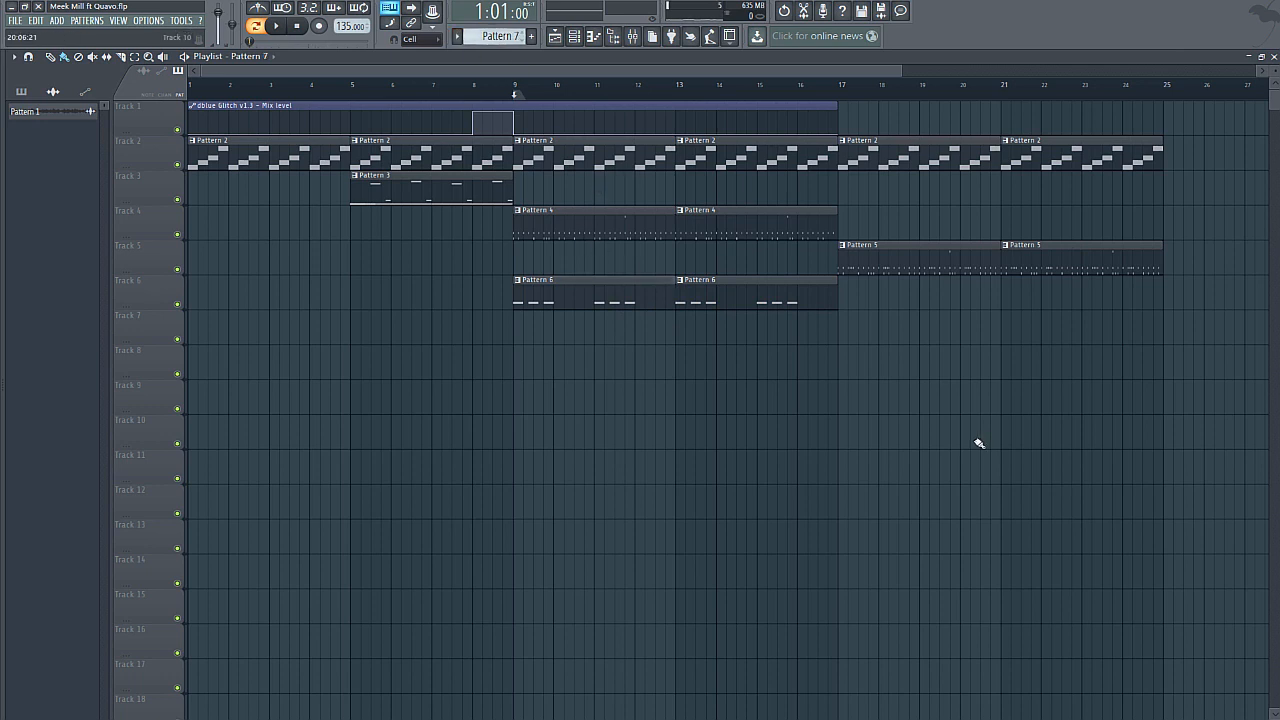
{"action": "left_click", "coordinate": [880, 330]}
{"action": "left_click_drag", "start_coordinate": [880, 330], "coordinate": [872, 330]}
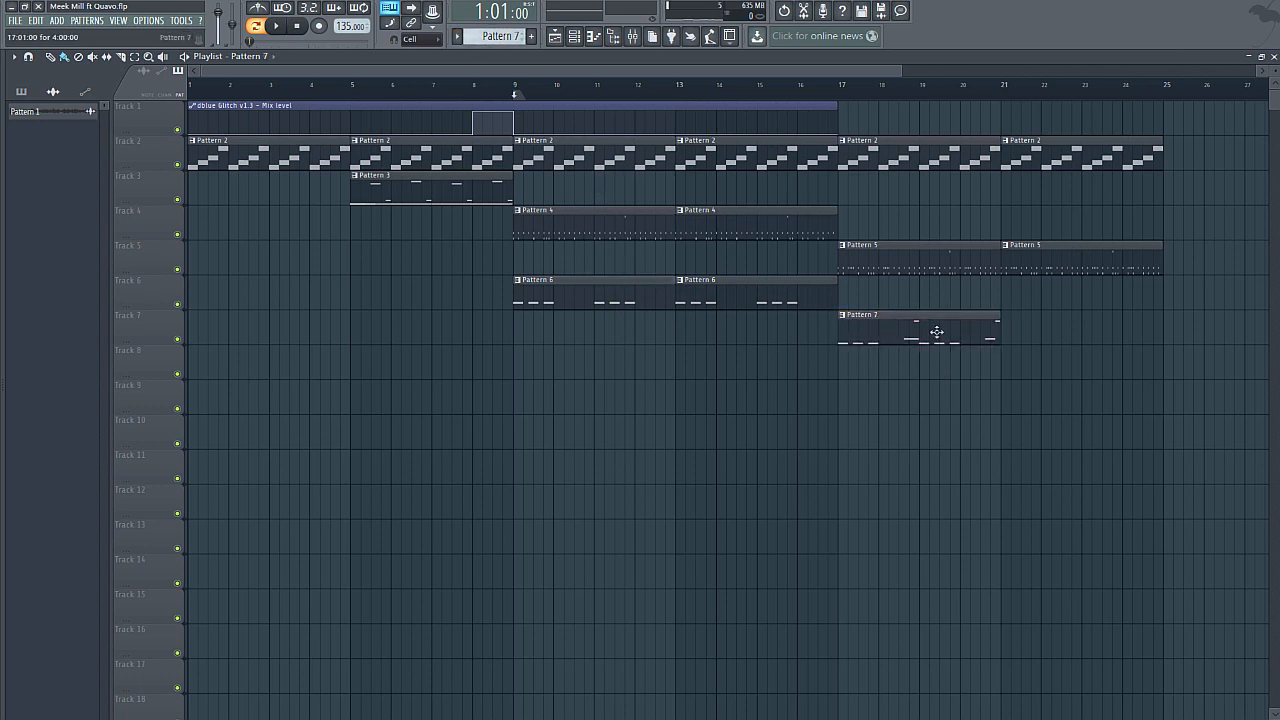
{"action": "left_click", "coordinate": [1014, 330]}
{"action": "key", "text": "space"}
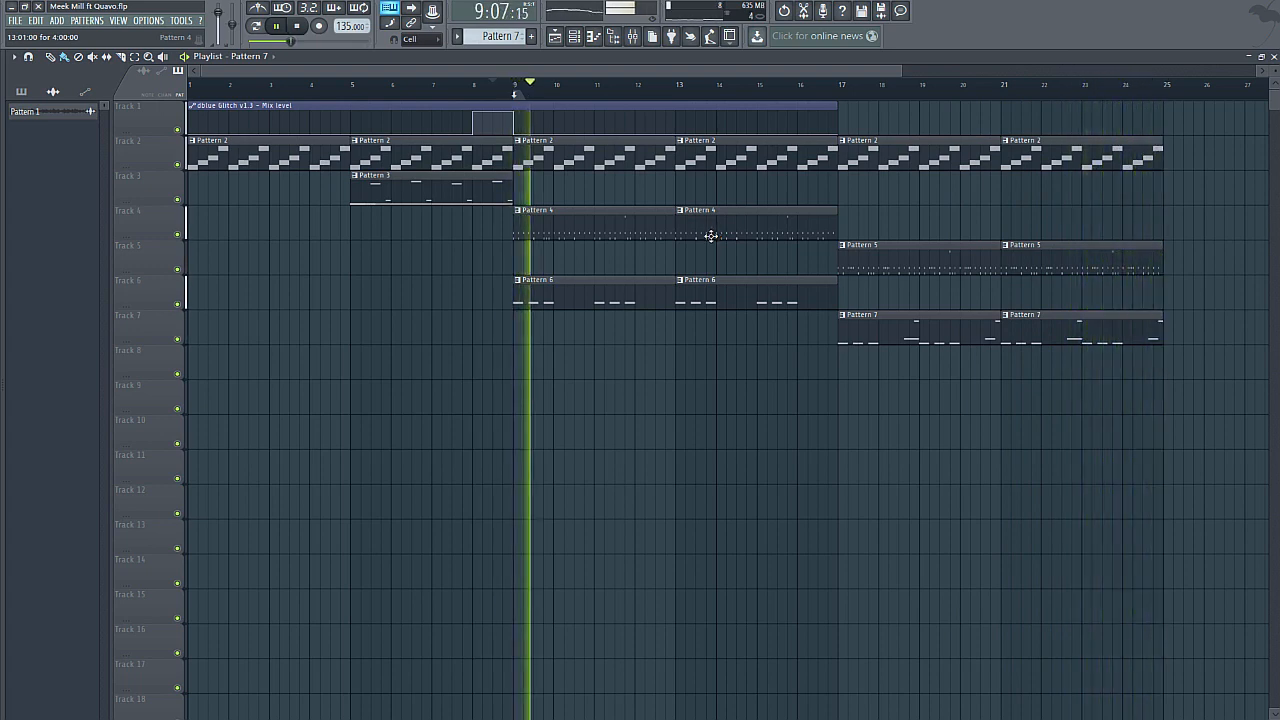
{"action": "key", "text": "space"}
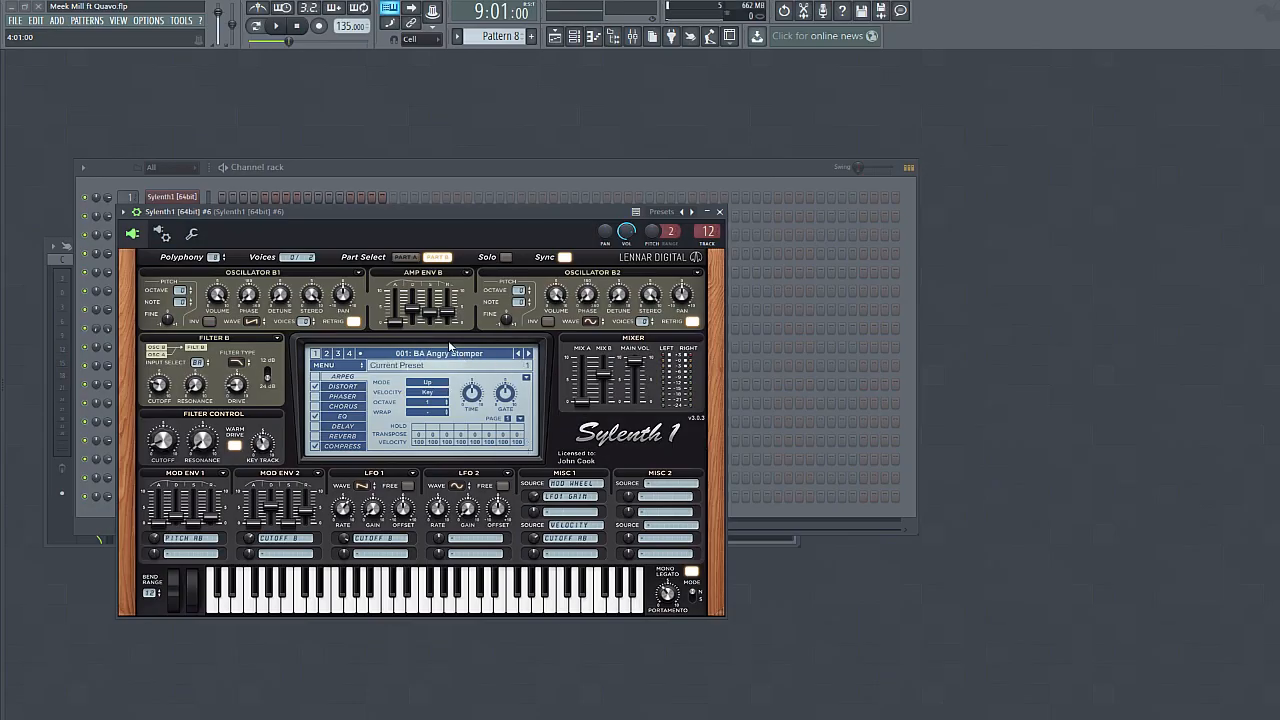
{"action": "left_click", "coordinate": [822, 523]}
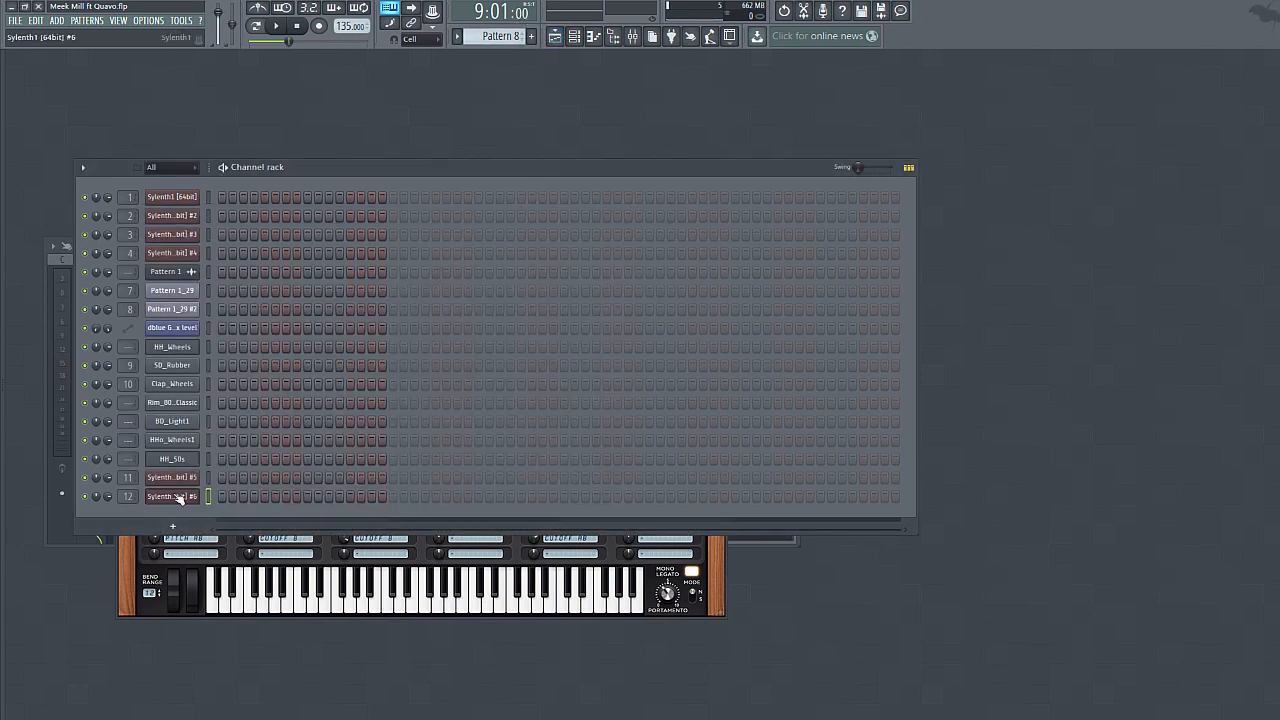
{"action": "left_click", "coordinate": [176, 497]}
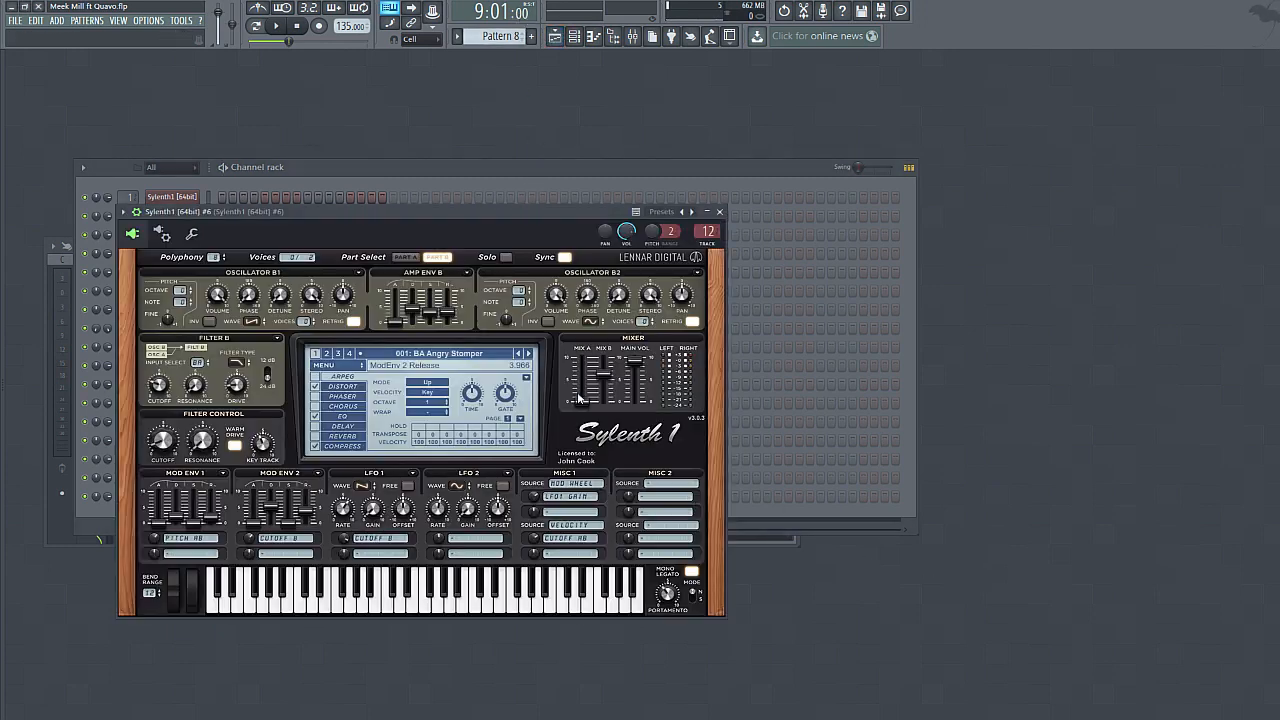
{"action": "left_click", "coordinate": [721, 211]}
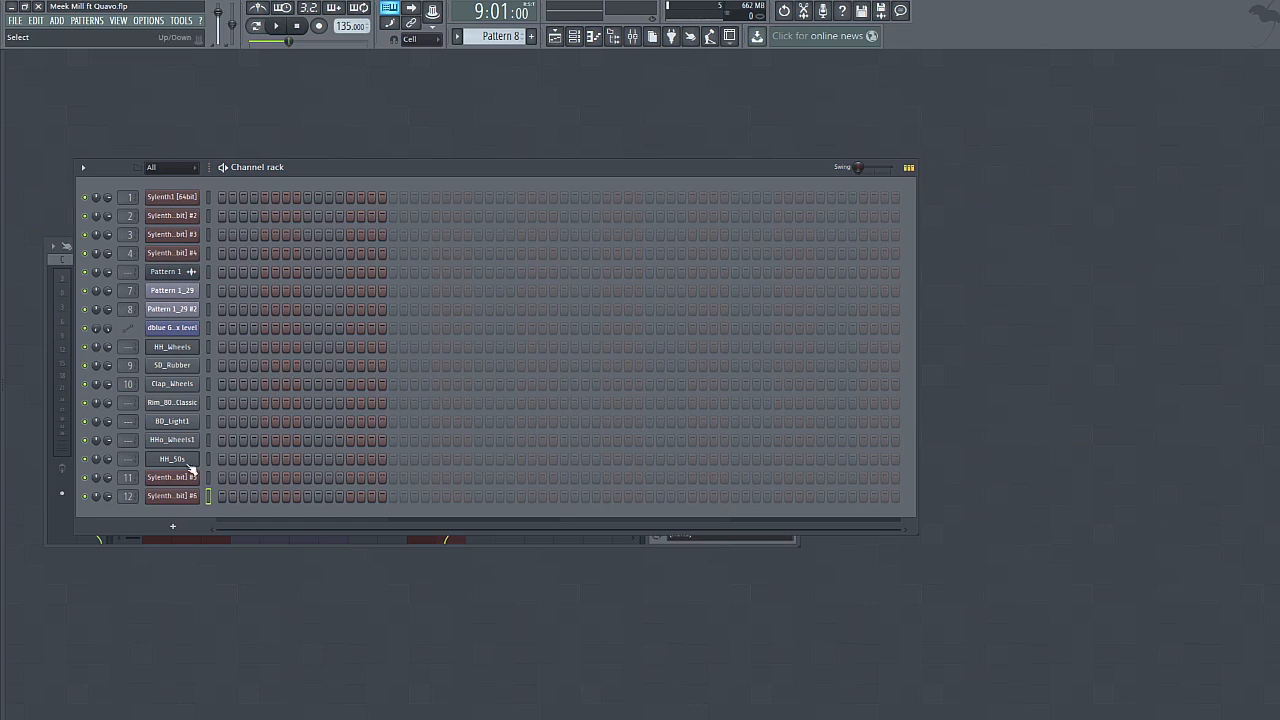
{"action": "left_click", "coordinate": [168, 497]}
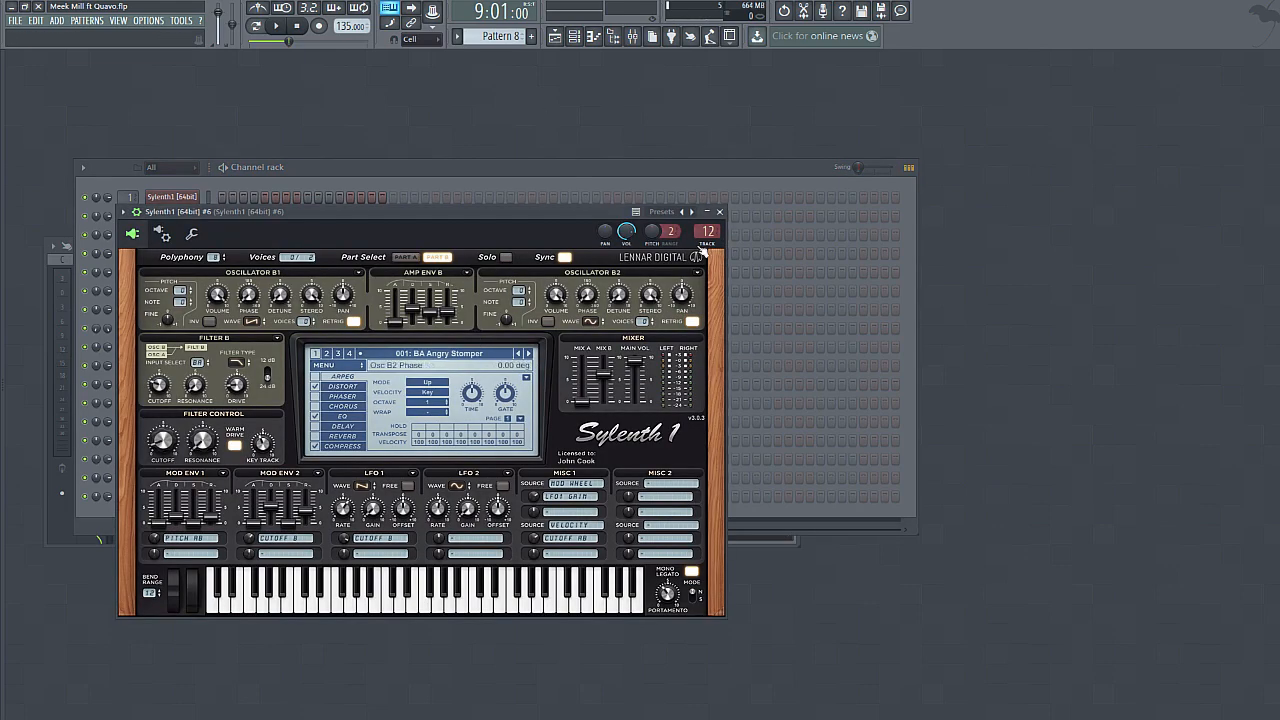
{"action": "left_click", "coordinate": [594, 36]}
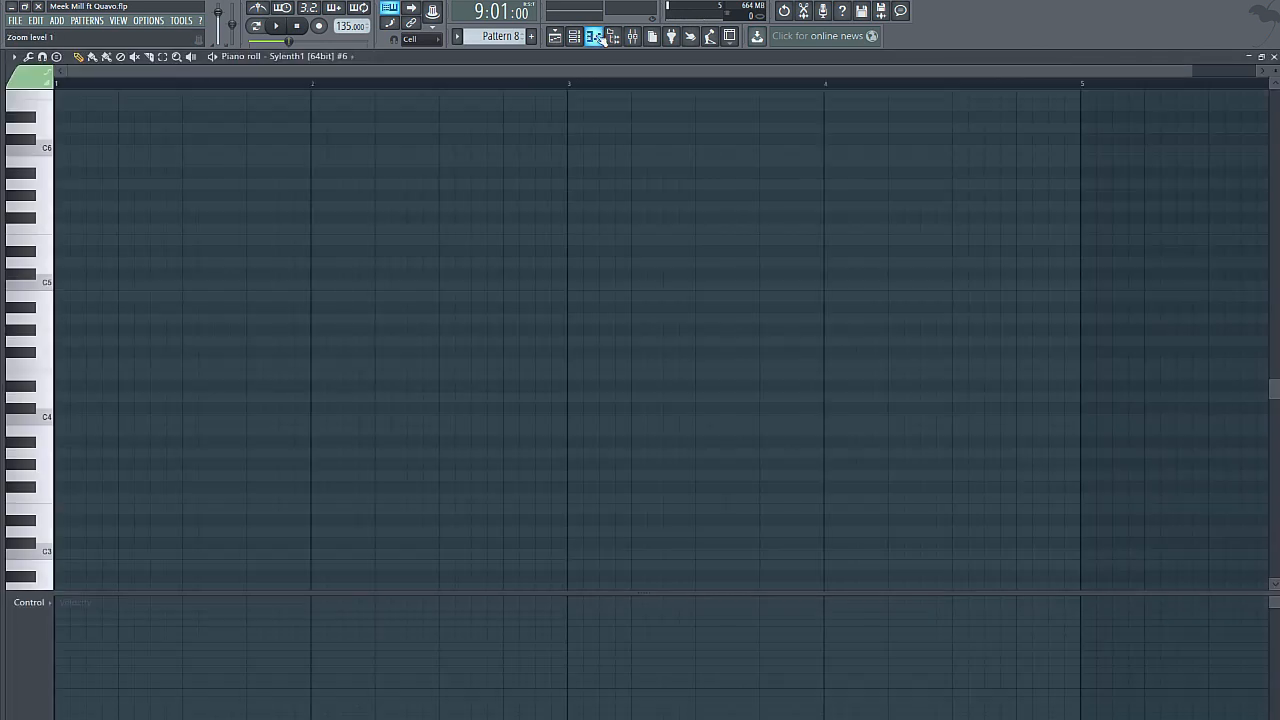
{"action": "left_click", "coordinate": [594, 36]}
- Load Fruity parametric EQ 2 on Sylenth1 #6's mixer track 12, make band 1 a high pass and move band 2 up beside band 3
{"action": "left_click", "coordinate": [634, 36]}
{"action": "left_click", "coordinate": [670, 290]}
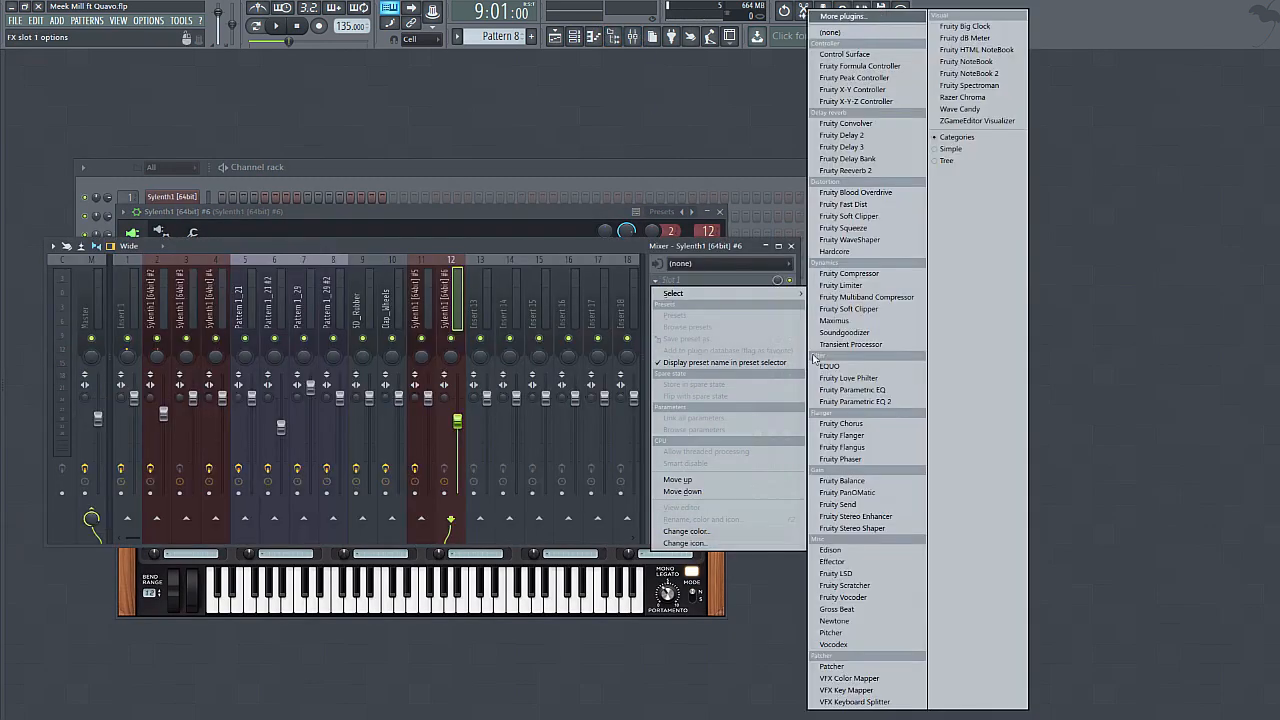
{"action": "left_click", "coordinate": [860, 400]}
{"action": "left_click_drag", "start_coordinate": [363, 181], "coordinate": [363, 178]}
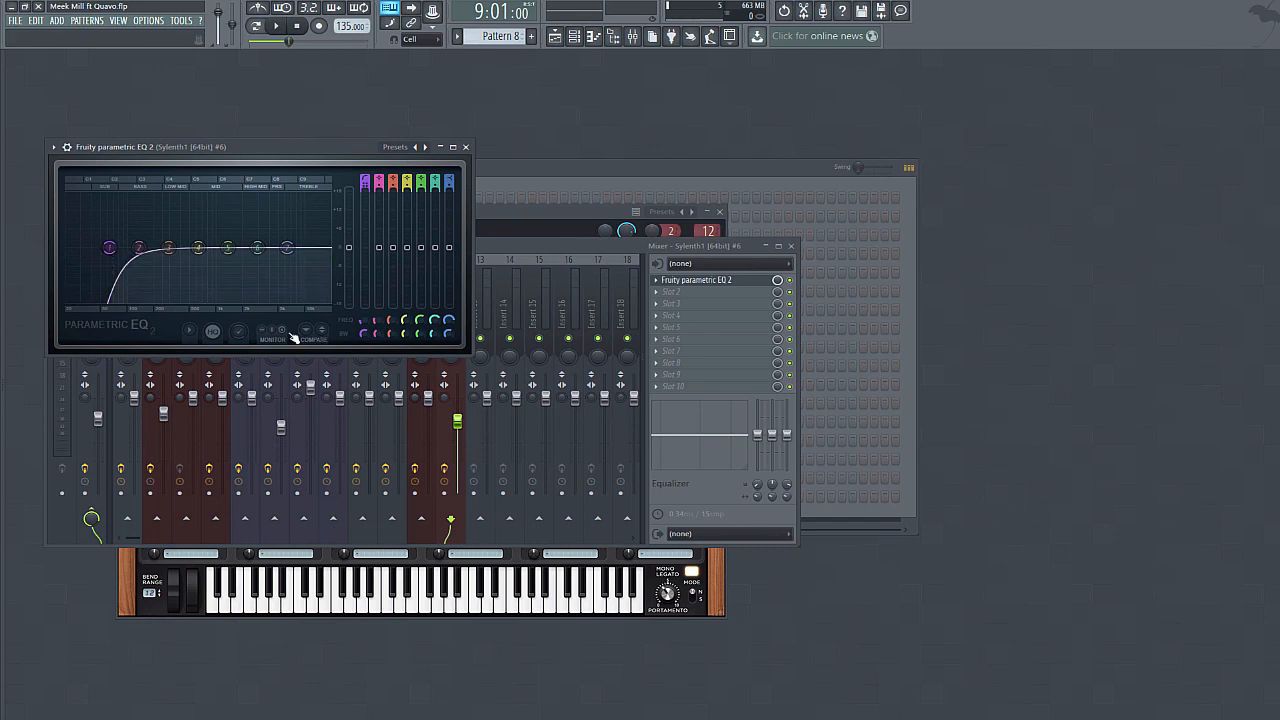
{"action": "left_click_drag", "start_coordinate": [142, 251], "coordinate": [164, 251]}
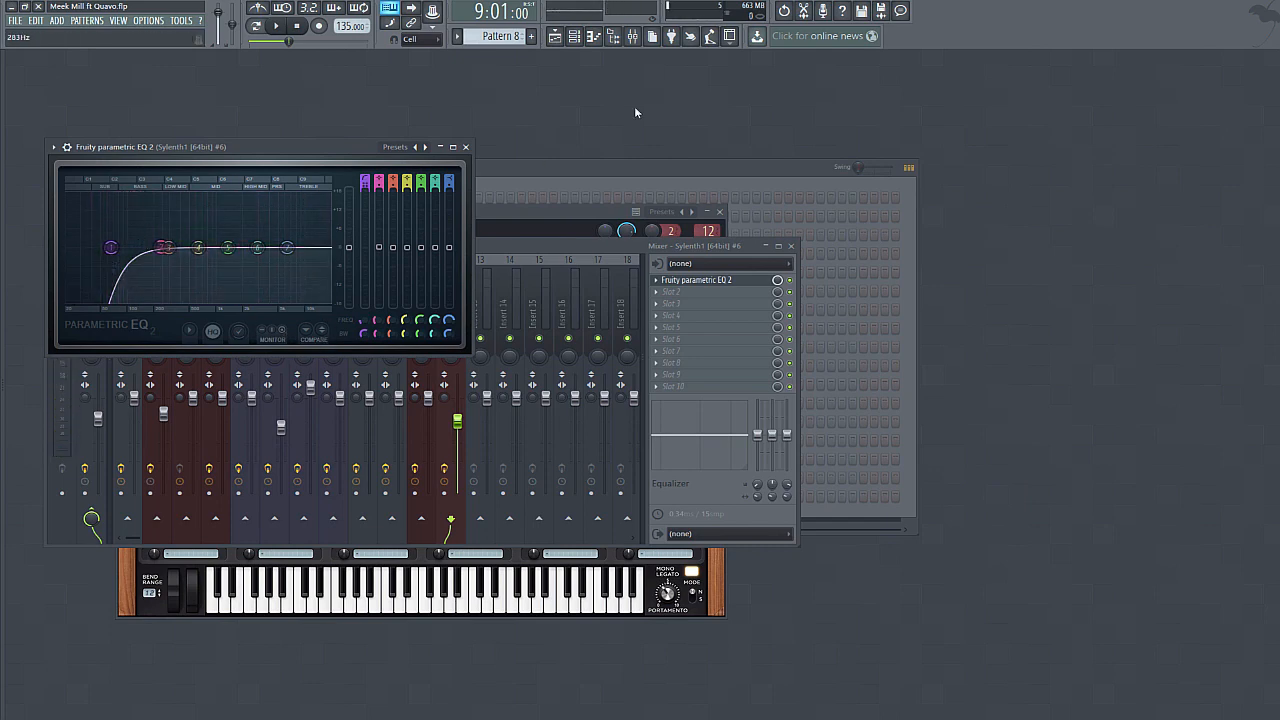
- Raise the cutoff of EQ band 1's high pass on Sylenth1 #6 while auditioning the bass with test notes
{"action": "key", "text": "F6"}
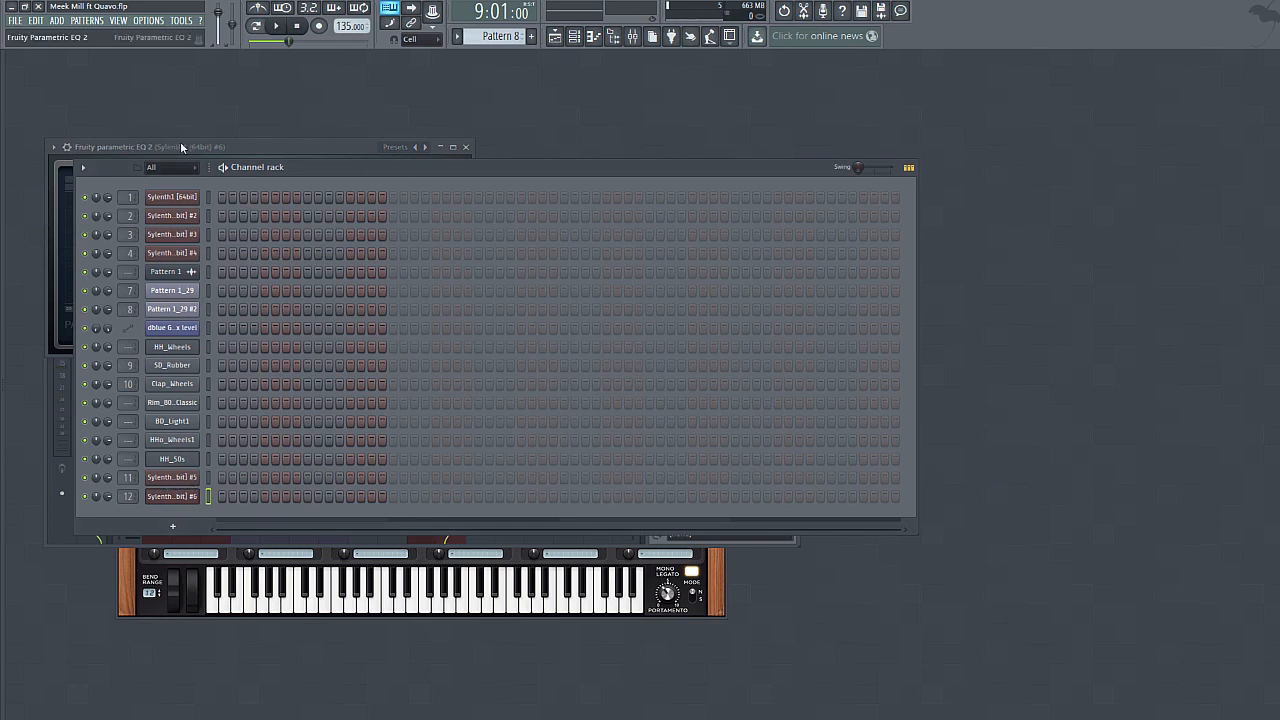
{"action": "left_click", "coordinate": [181, 146]}
{"action": "left_click", "coordinate": [168, 497]}
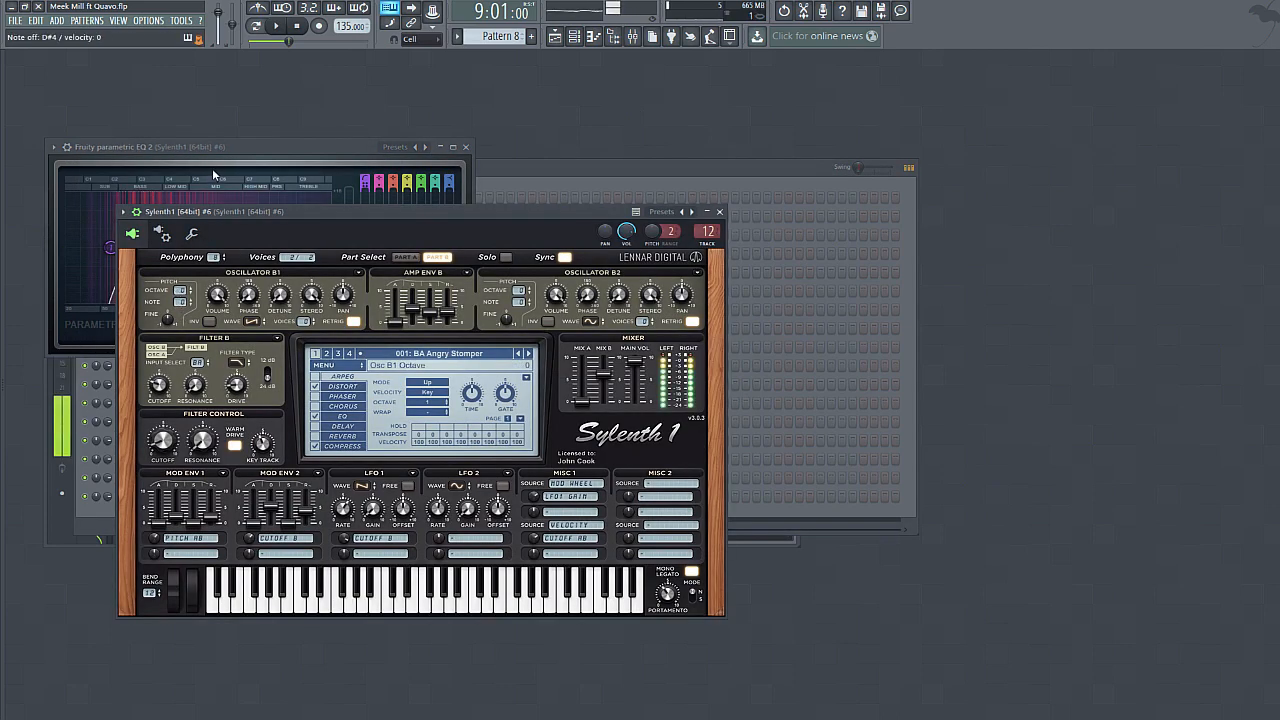
{"action": "left_click", "coordinate": [111, 247]}
{"action": "left_click_drag", "start_coordinate": [111, 247], "coordinate": [181, 247]}
{"action": "key", "text": "F6"}
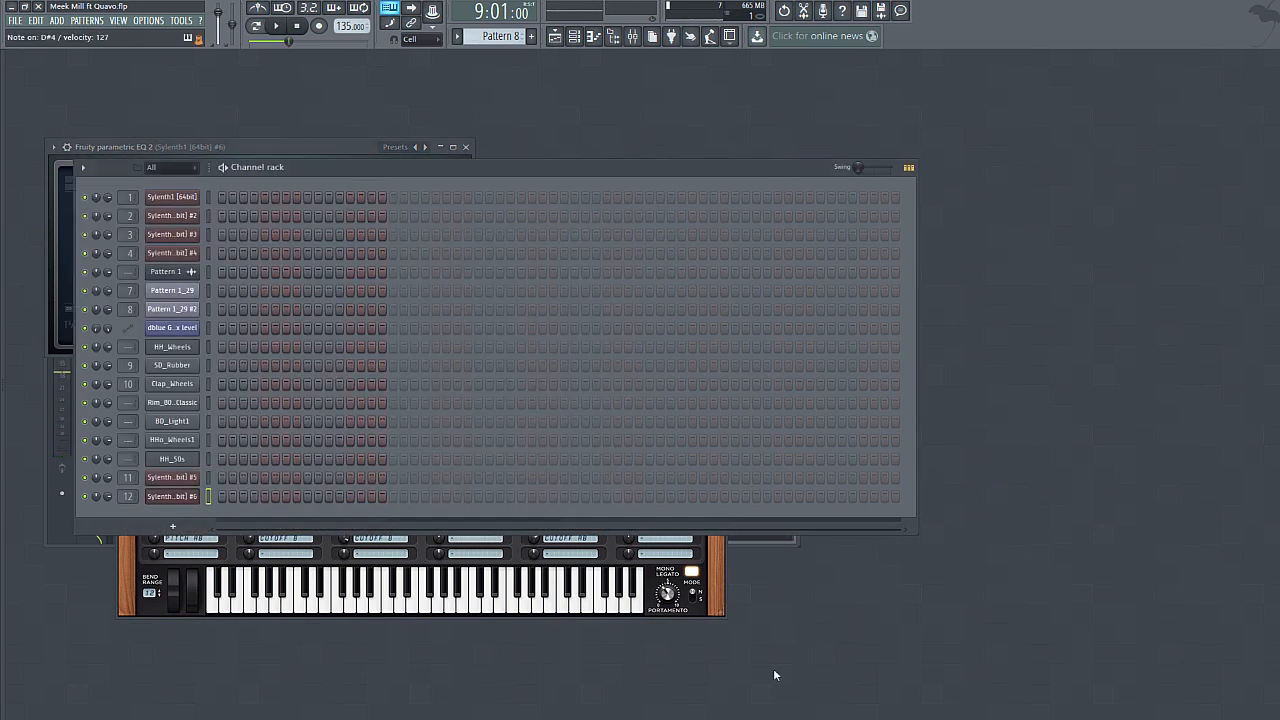
- Draw four consecutive one-bar D#4 notes in Sylenth1 #6's piano roll, filling bars 1 to 4 of Pattern 8
{"action": "right_click", "coordinate": [185, 497]}
{"action": "left_click", "coordinate": [214, 500]}
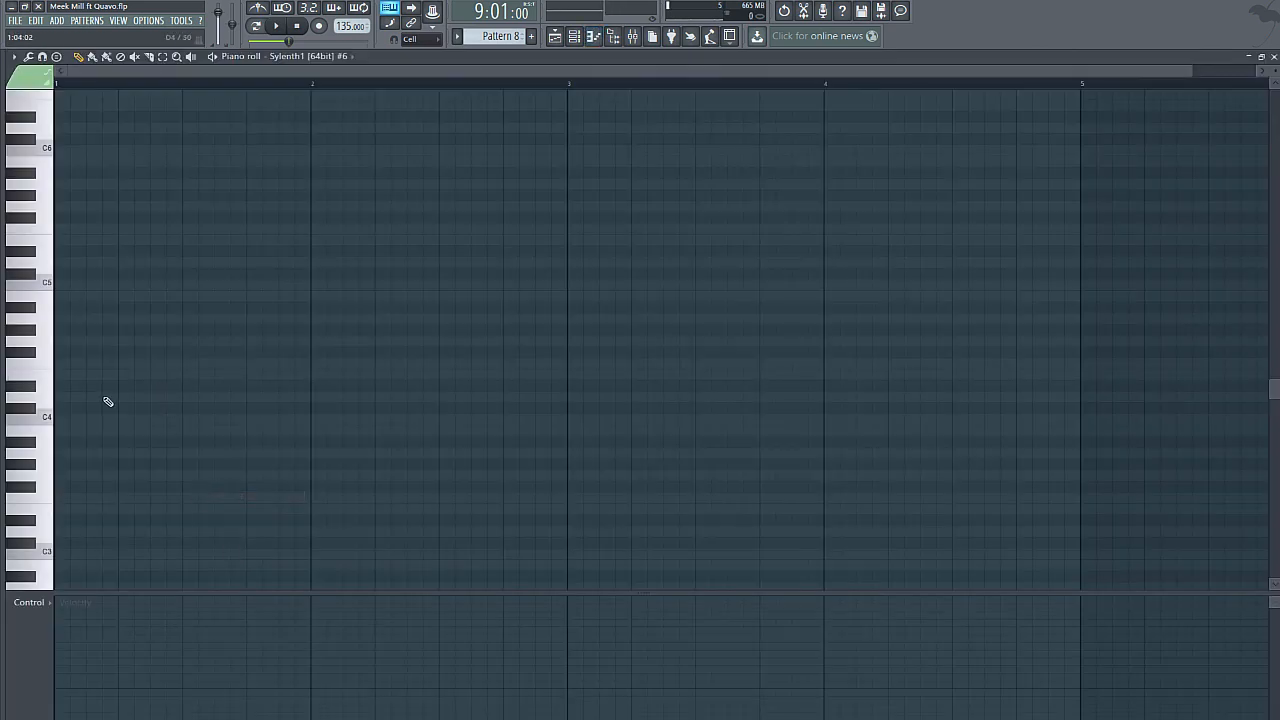
{"action": "left_click", "coordinate": [75, 386]}
{"action": "left_click", "coordinate": [336, 386]}
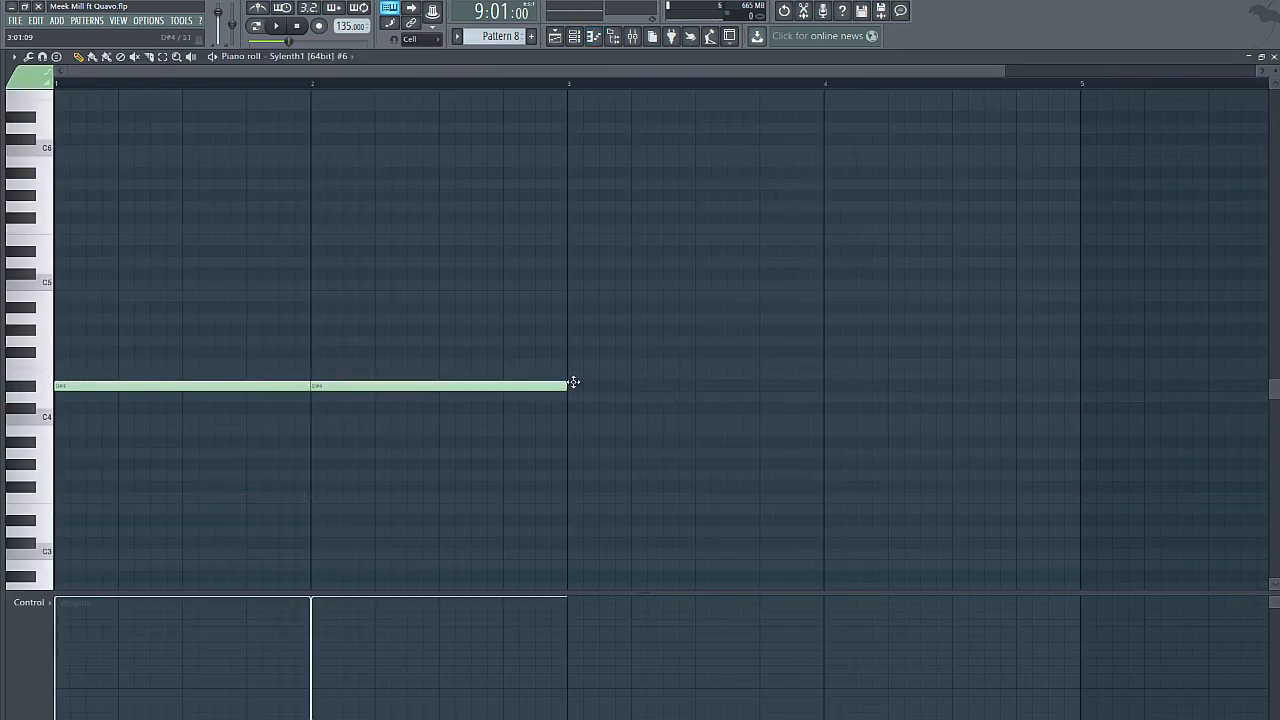
{"action": "left_click", "coordinate": [575, 386]}
{"action": "left_click", "coordinate": [830, 385]}
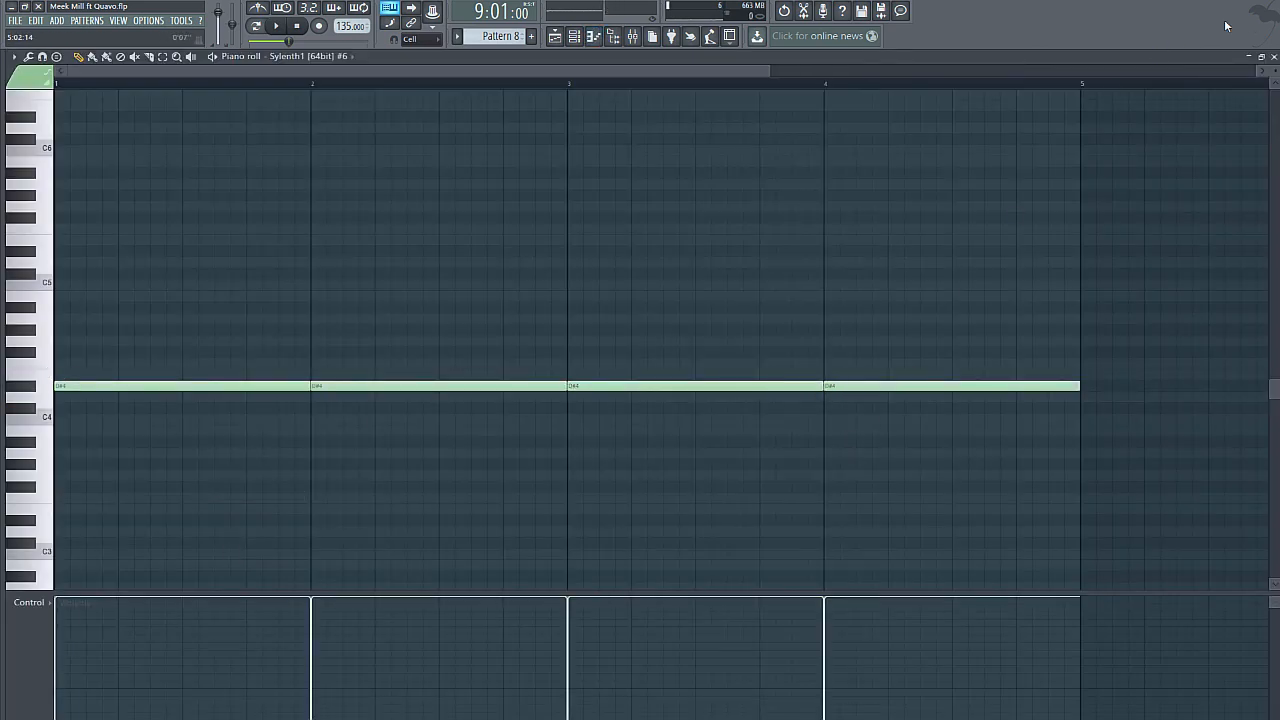
{"action": "left_click", "coordinate": [1273, 56]}
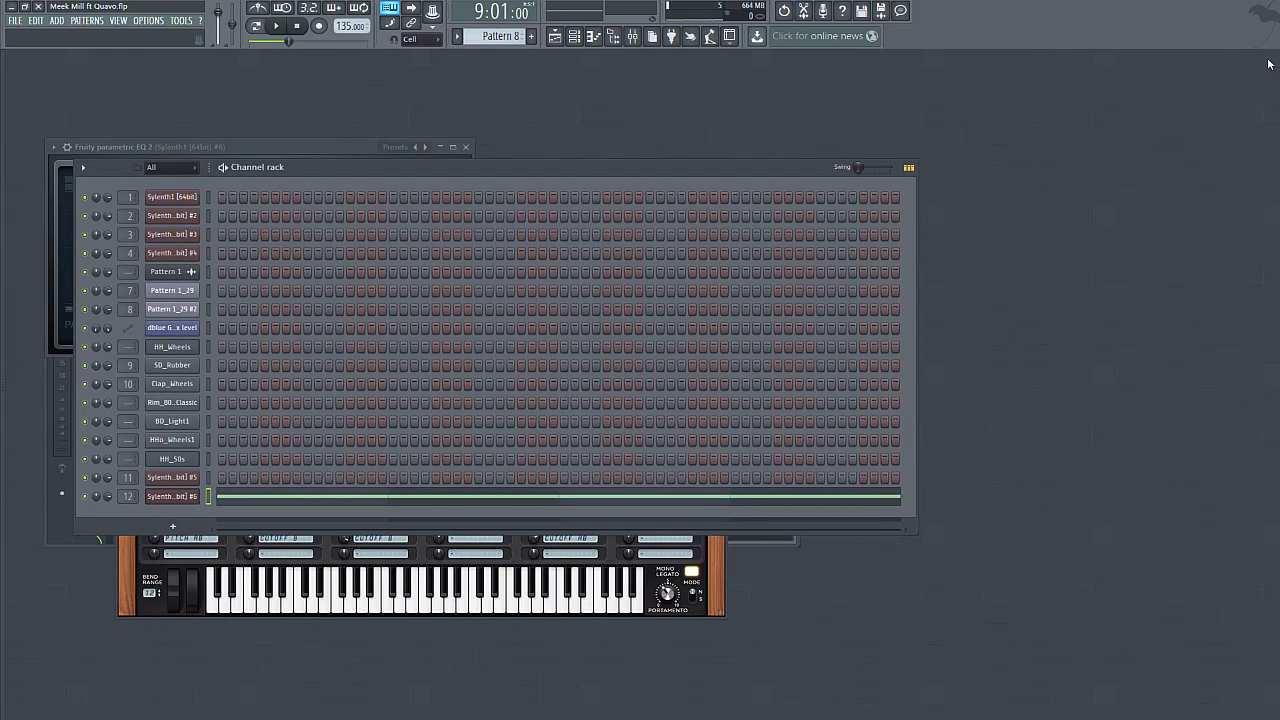
- Place four-bar Pattern 8 clips on Track 8 at bars 17 and 21 and play the arrangement from bar 8
{"action": "left_click", "coordinate": [555, 36]}
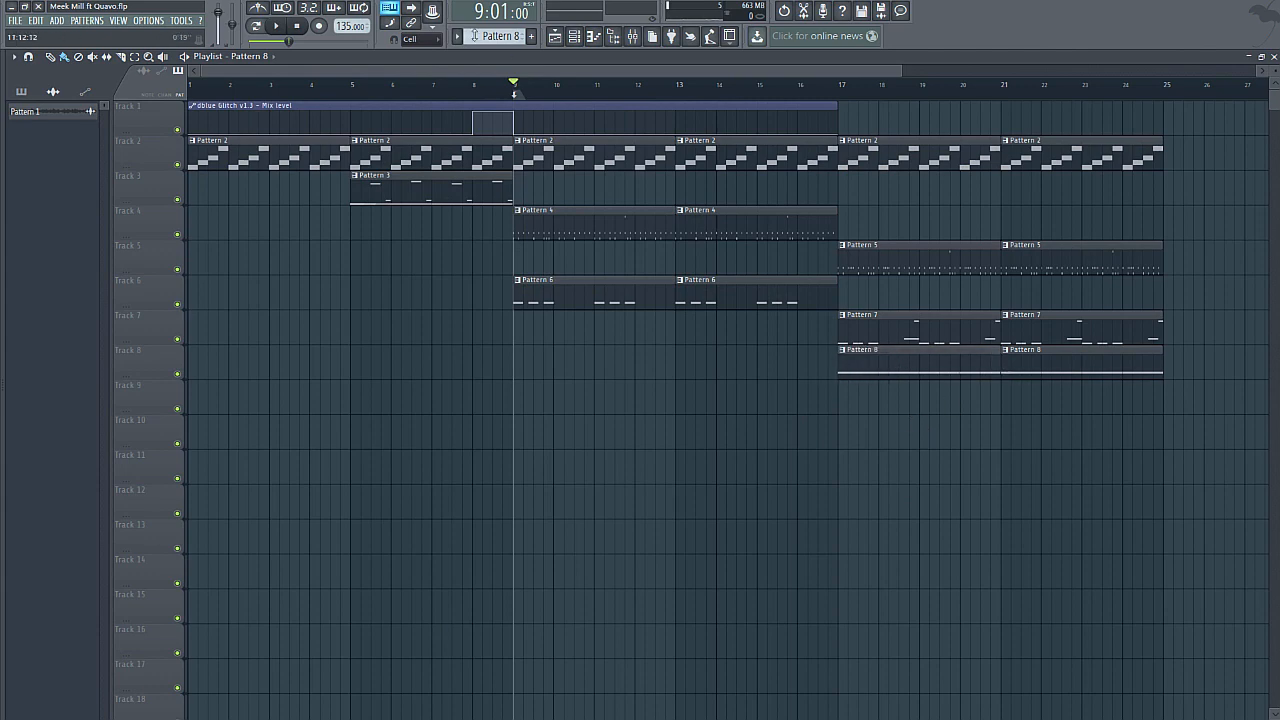
{"action": "left_click", "coordinate": [484, 92]}
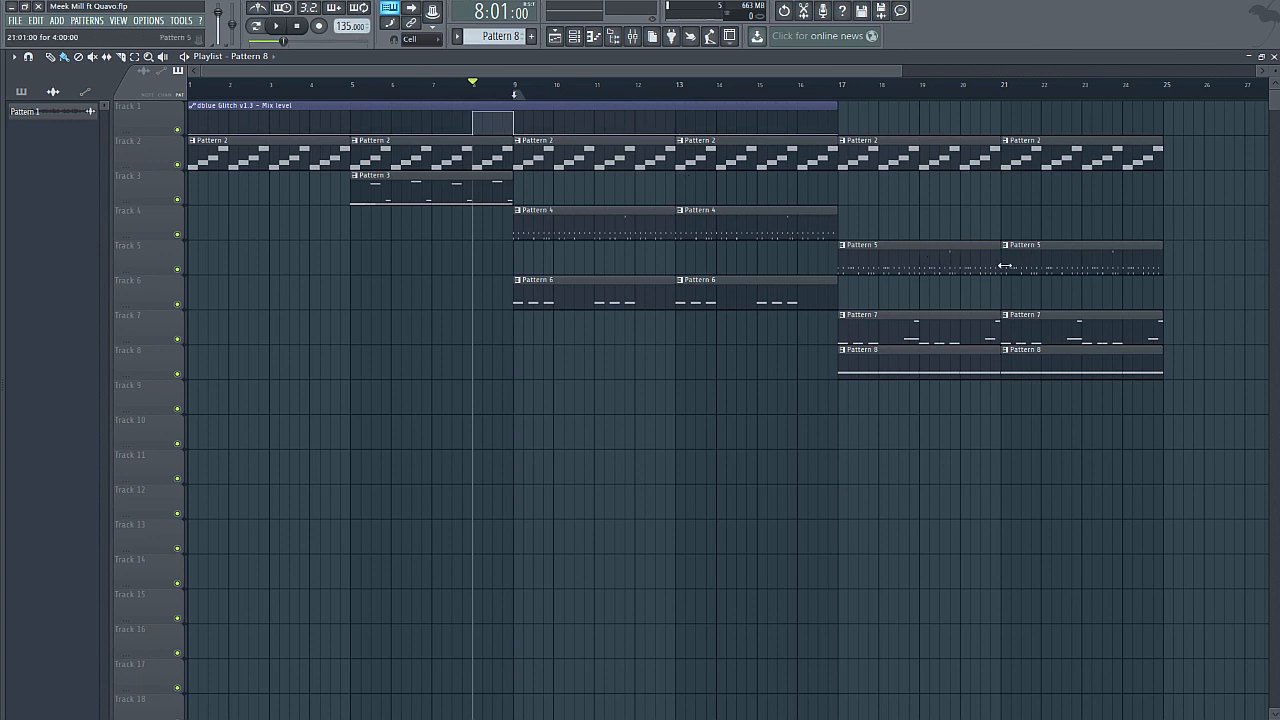
{"action": "left_click", "coordinate": [279, 27]}
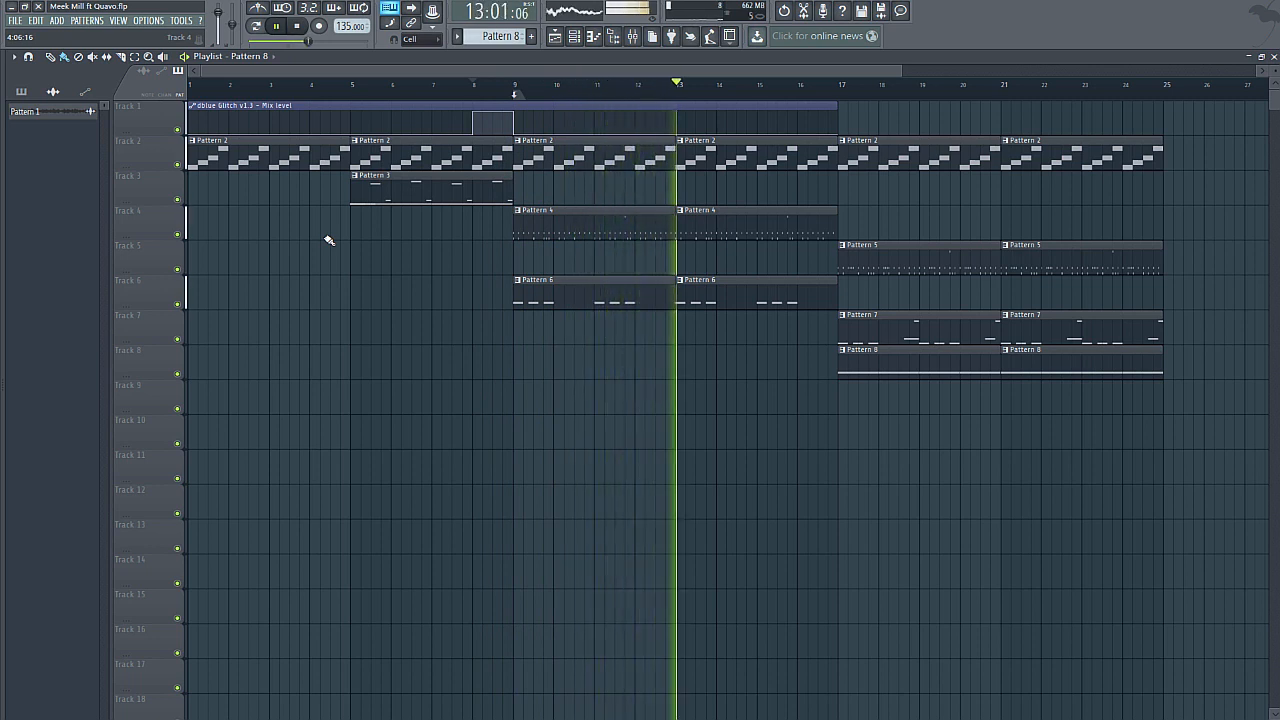
- Try replacing the Pattern 5 clips at bars 17 and 21 with Pattern 4 clips on Track 4, auditioning the change
{"action": "left_click", "coordinate": [838, 236]}
{"action": "left_click", "coordinate": [842, 225]}
{"action": "right_click", "coordinate": [985, 262]}
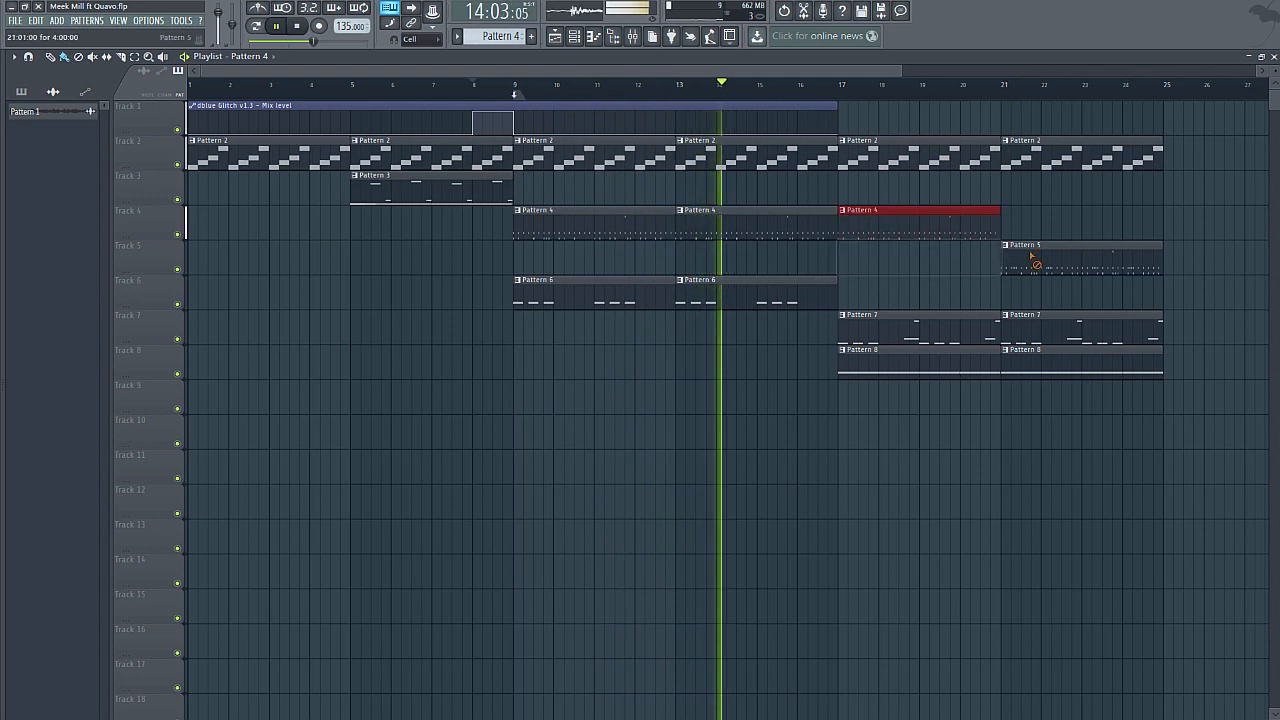
{"action": "right_click", "coordinate": [1028, 264]}
{"action": "left_click", "coordinate": [1012, 225]}
{"action": "left_click_drag", "start_coordinate": [1083, 229], "coordinate": [1073, 230]}
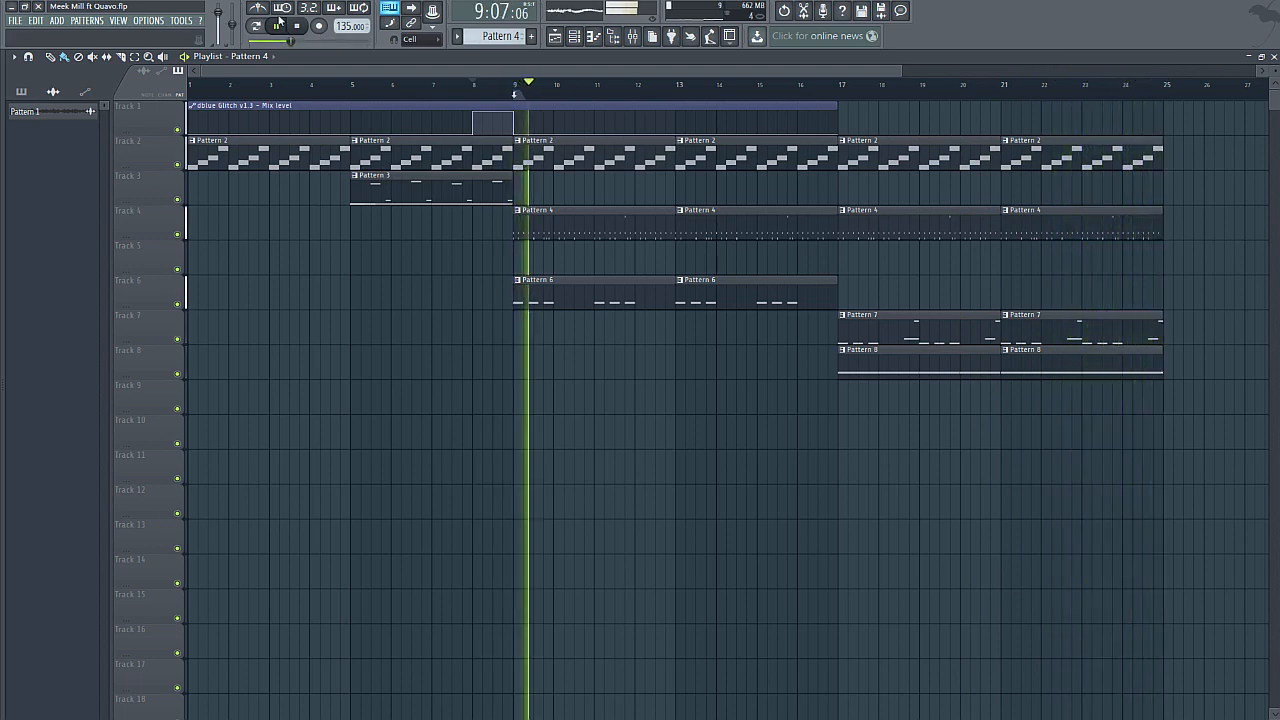
{"action": "key", "text": "space"}
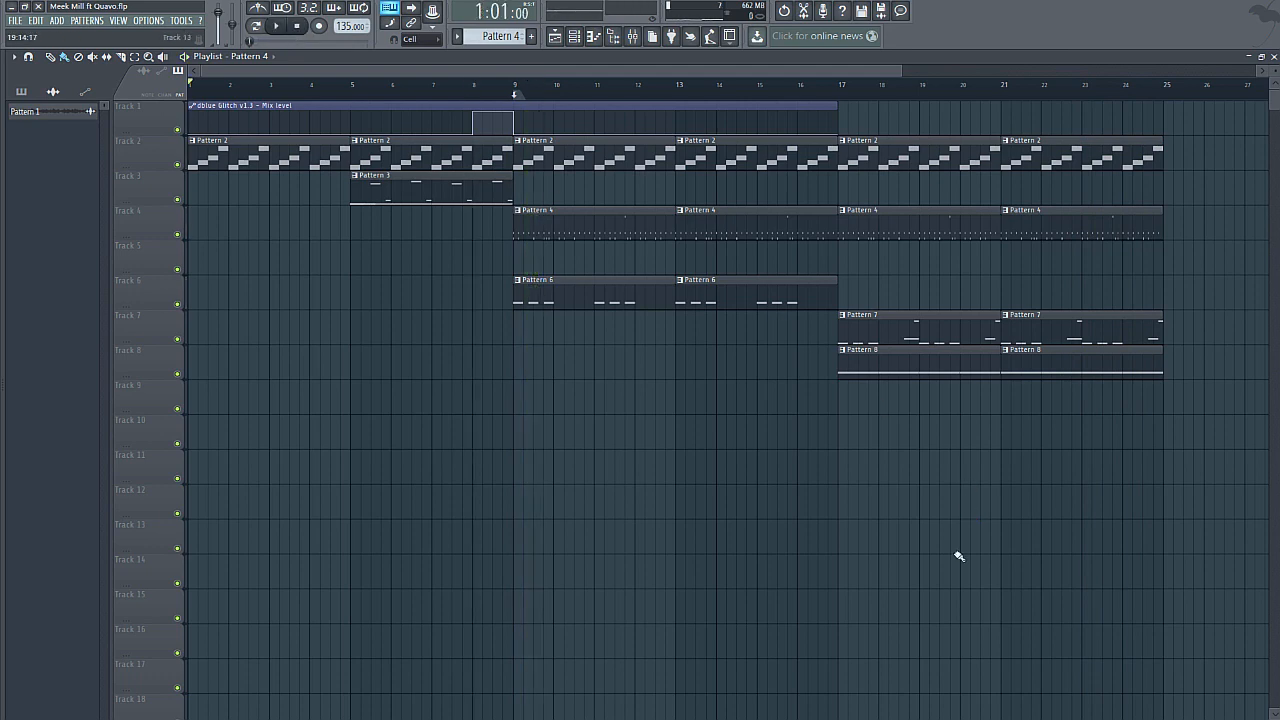
- Replace the two Pattern 7 clips at bars 17 and 21 with Pattern 6 clips on Track 6
{"action": "left_click", "coordinate": [850, 300]}
{"action": "left_click", "coordinate": [1005, 298]}
{"action": "right_click", "coordinate": [986, 318]}
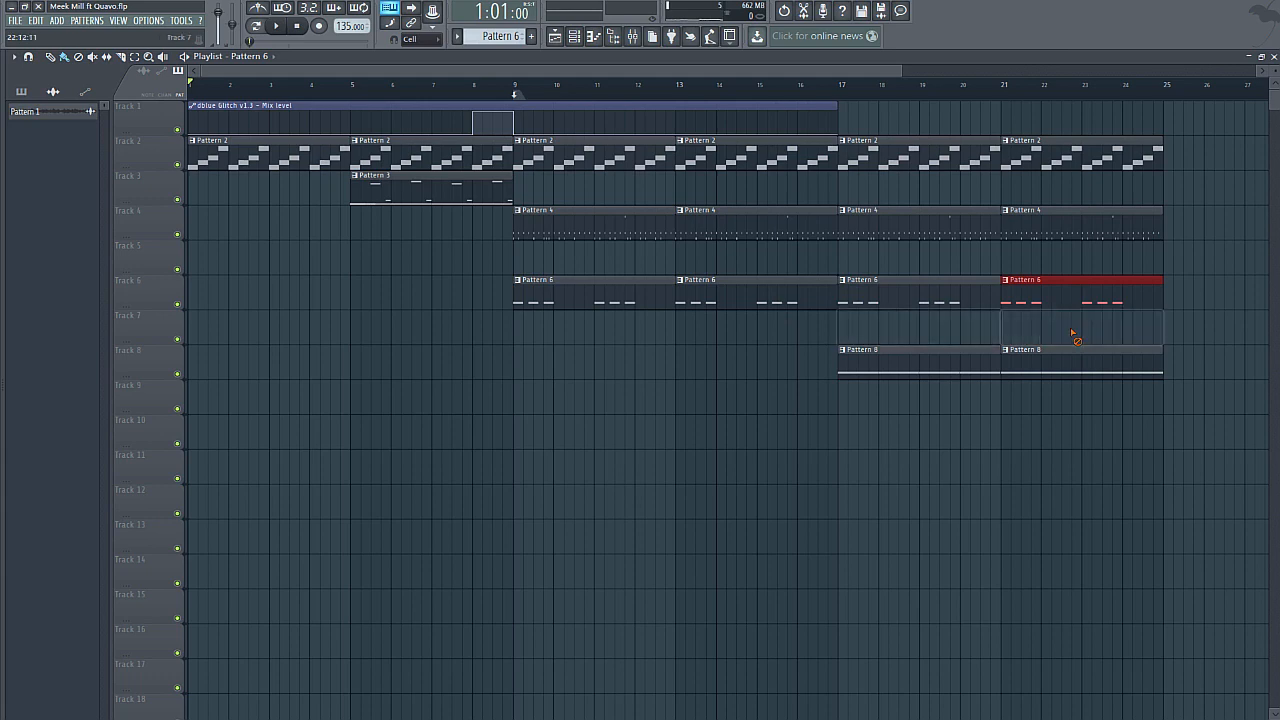
{"action": "right_click", "coordinate": [1074, 332]}
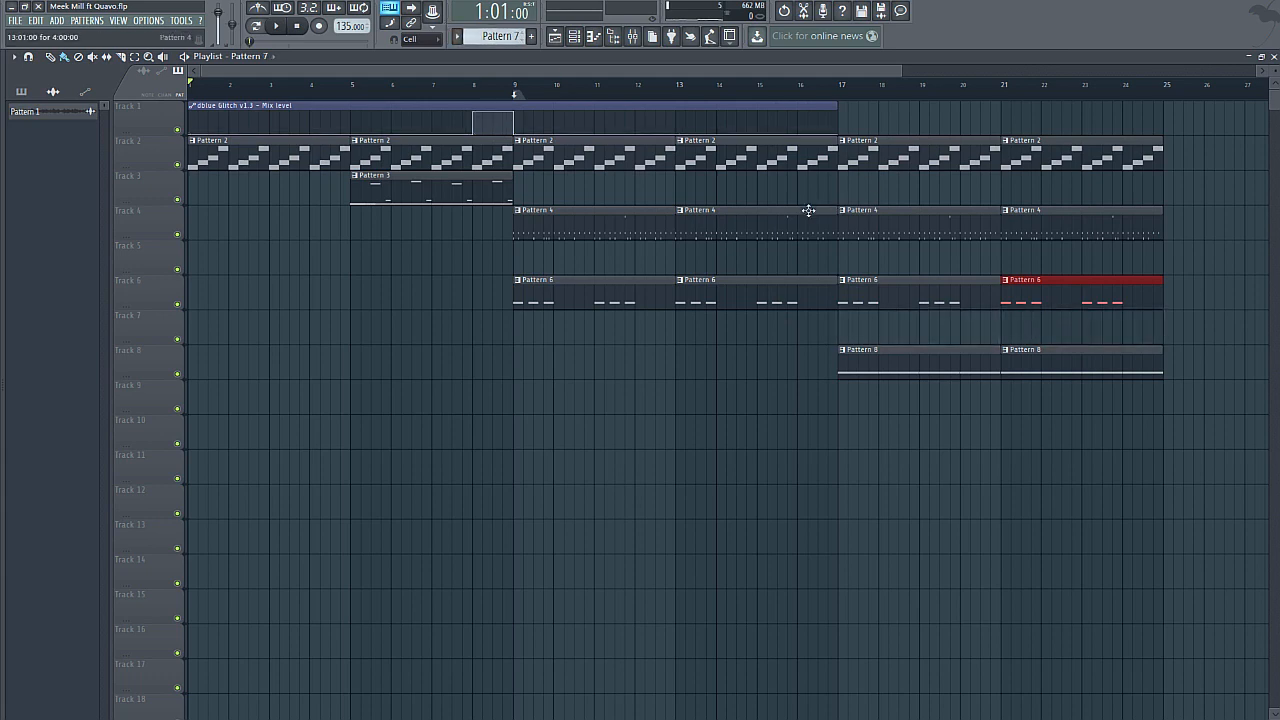
- Remove the Pattern 4 clips at bars 17 and 21 and put Pattern 5 clips back on Track 5 there
{"action": "left_click", "coordinate": [840, 265]}
{"action": "right_click", "coordinate": [876, 217]}
{"action": "right_click", "coordinate": [909, 249]}
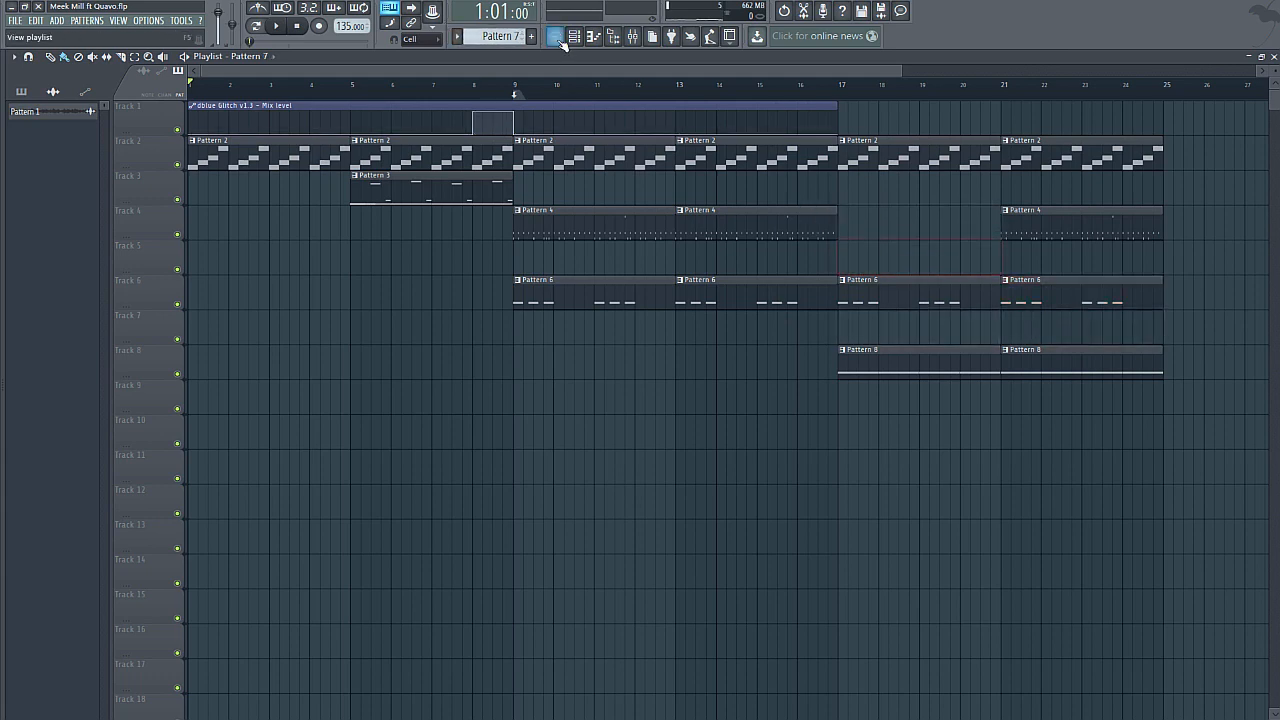
{"action": "left_click", "coordinate": [840, 258]}
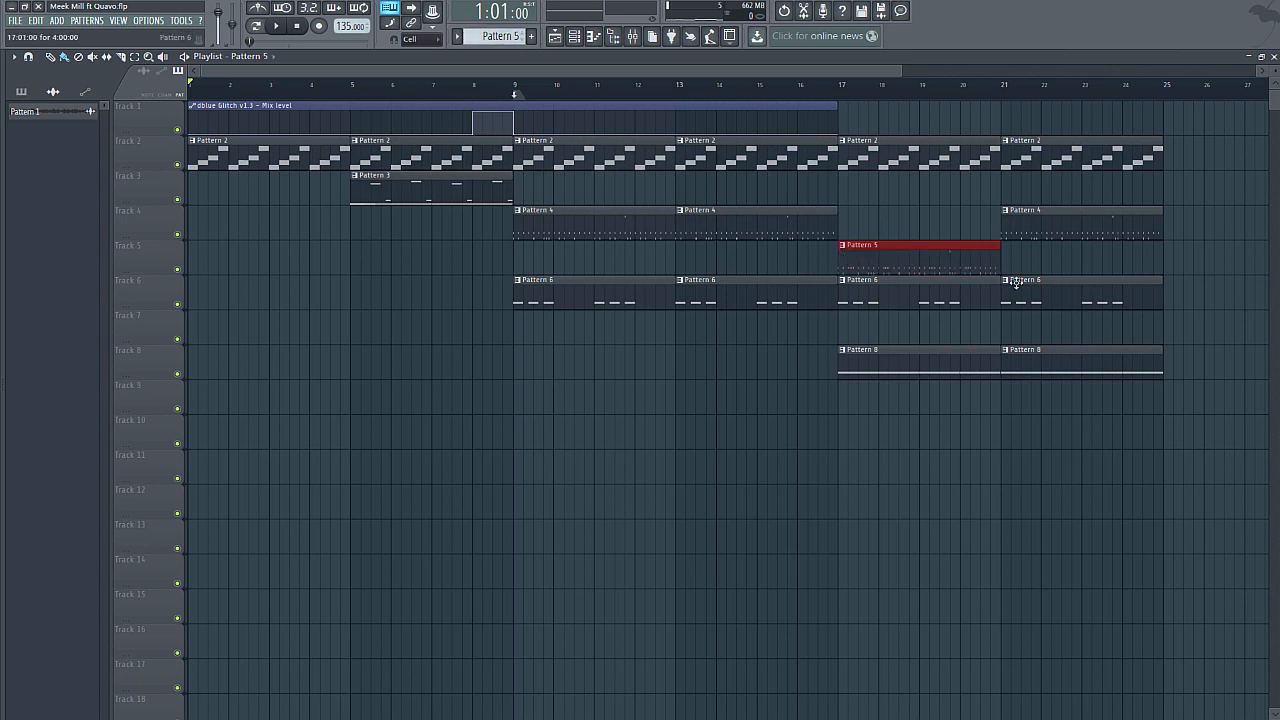
{"action": "left_click", "coordinate": [1005, 255]}
{"action": "right_click", "coordinate": [1016, 219]}
- Play the arrangement from bar 16 to check the section starting at bar 17, and stop playback
{"action": "left_click", "coordinate": [813, 103]}
{"action": "left_click", "coordinate": [814, 90]}
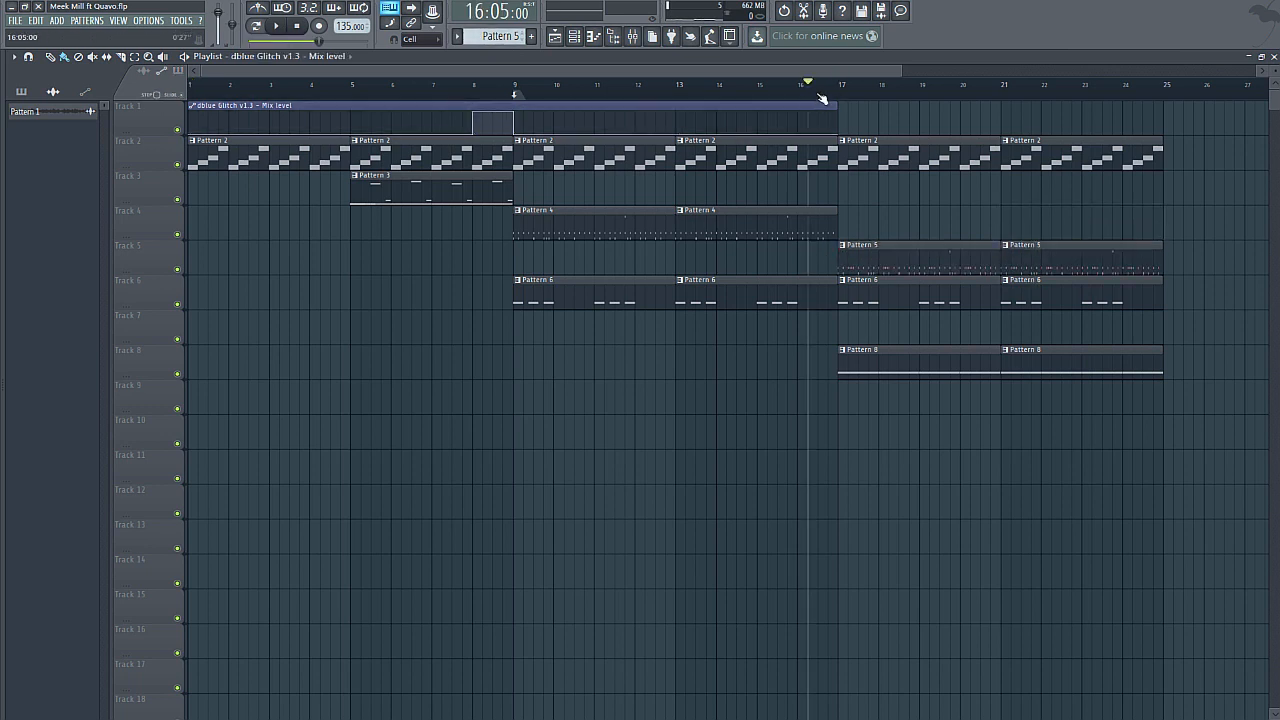
{"action": "left_click", "coordinate": [280, 27]}
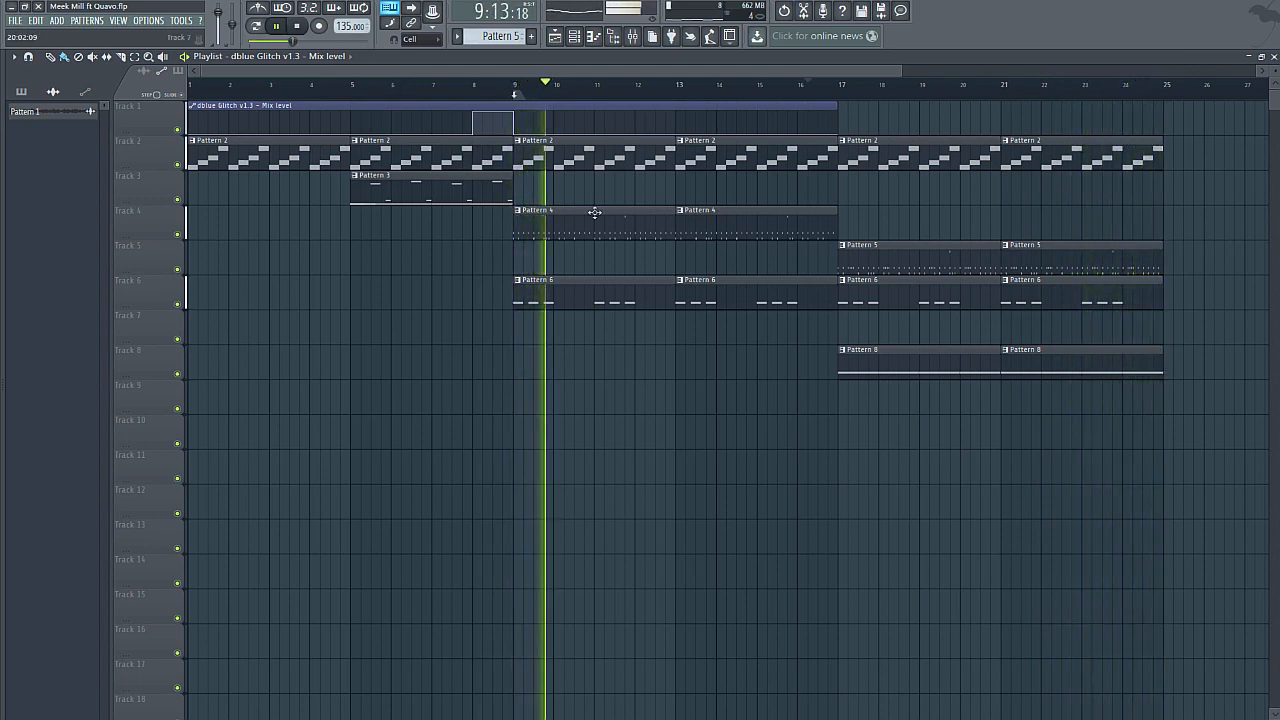
{"action": "left_click", "coordinate": [298, 27]}
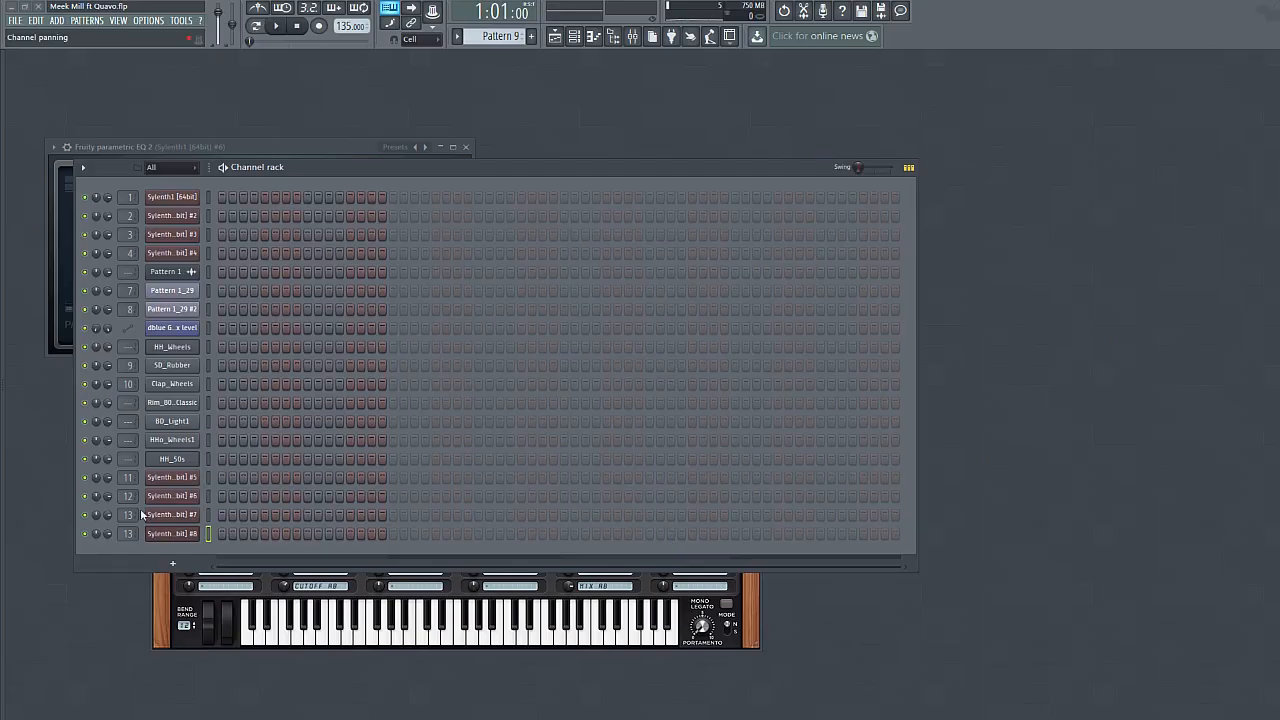
- Open the Sylenth1 #7 and Sylenth1 #8 channels to check their FX Riser presets
{"action": "left_click", "coordinate": [152, 514]}
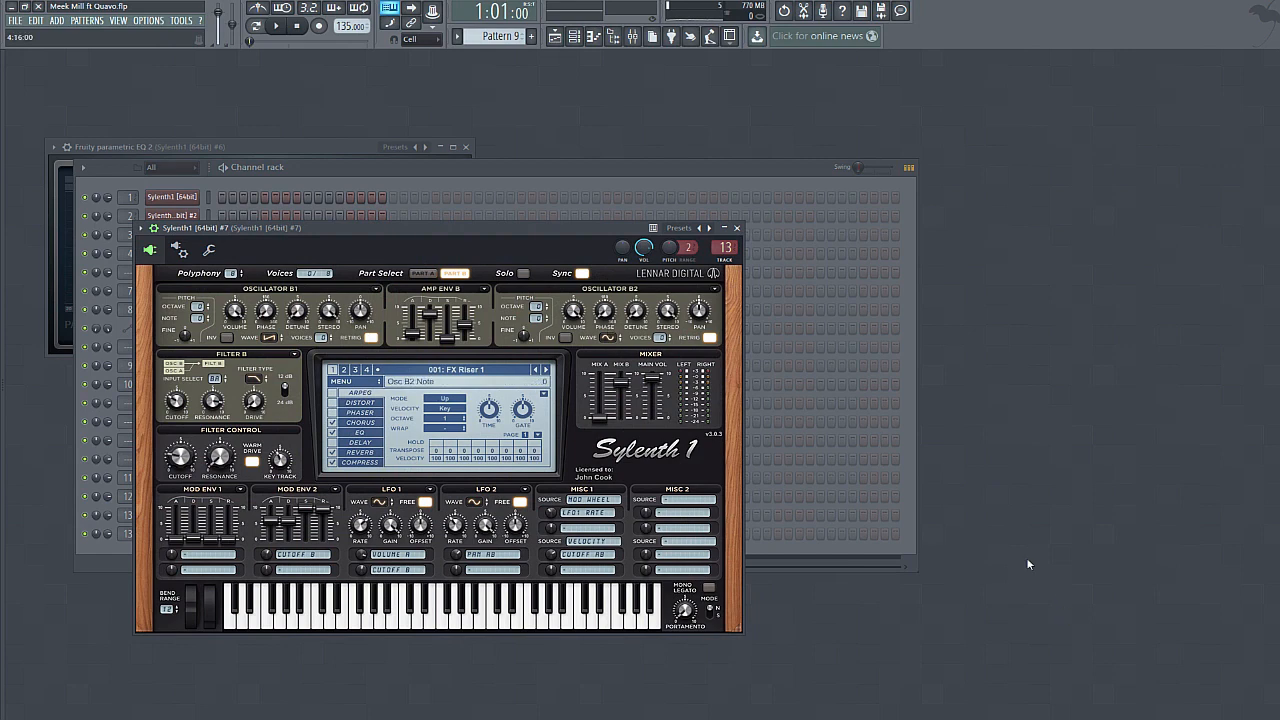
{"action": "left_click", "coordinate": [502, 566]}
{"action": "left_click", "coordinate": [185, 531]}
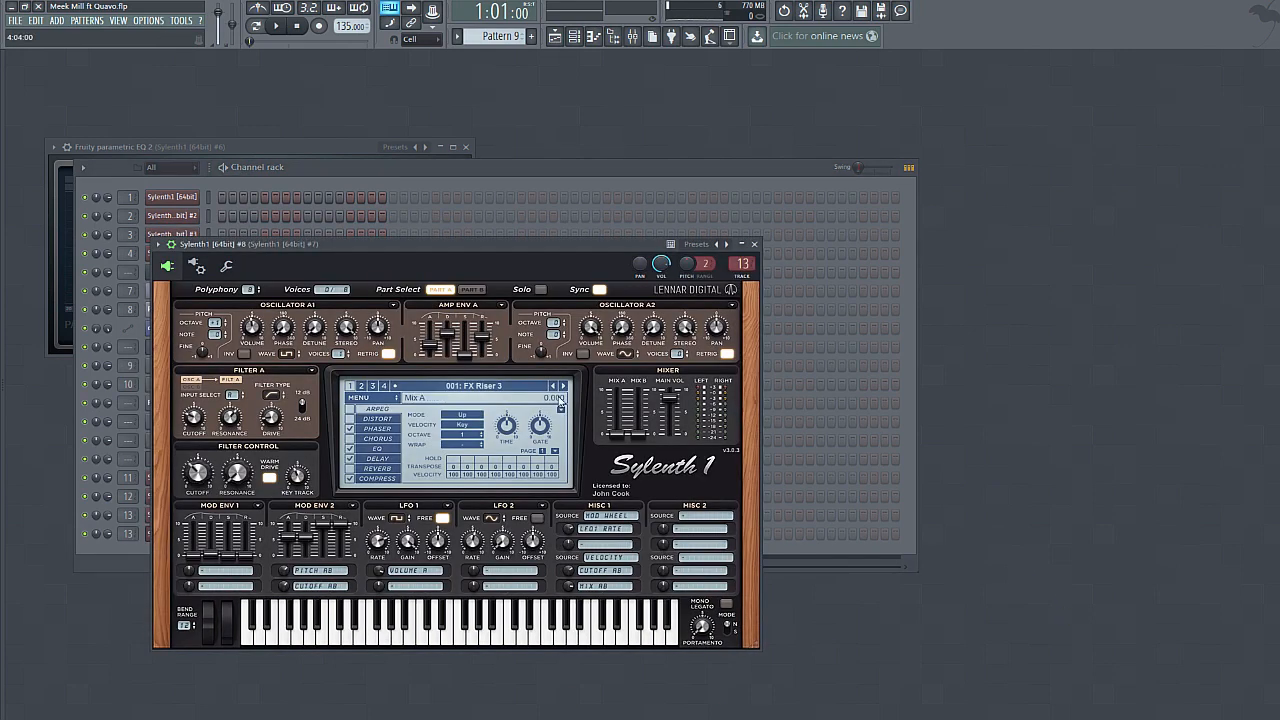
- Place a two-bar Pattern 9 clip on Track 9 of the playlist at bar 23
{"action": "left_click", "coordinate": [569, 36]}
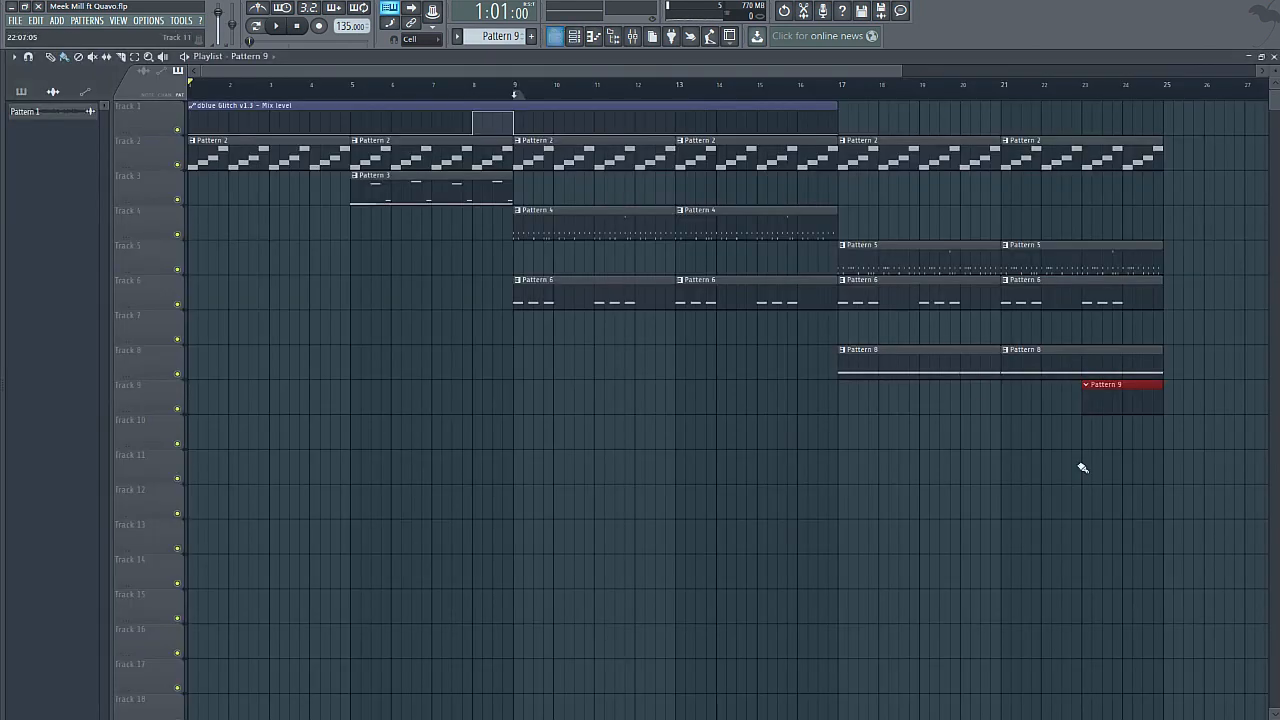
{"action": "left_click_drag", "start_coordinate": [1120, 388], "coordinate": [1150, 391]}
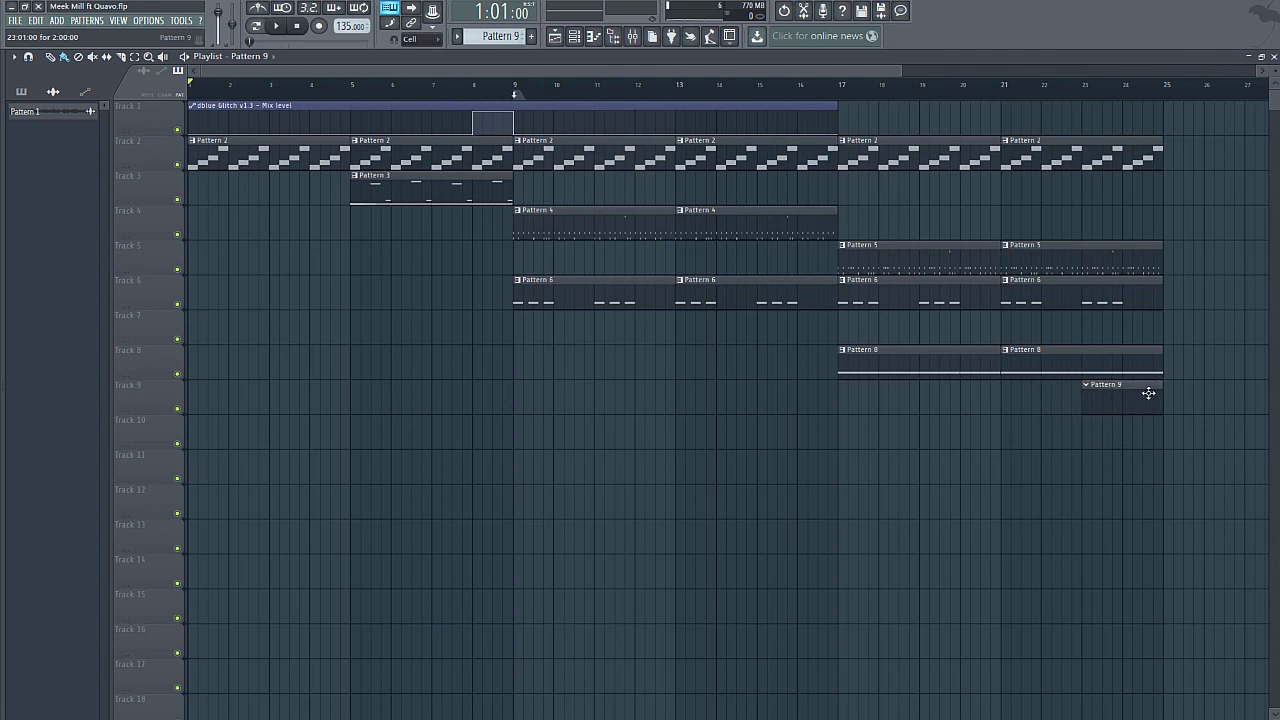
{"action": "left_click", "coordinate": [1273, 56]}
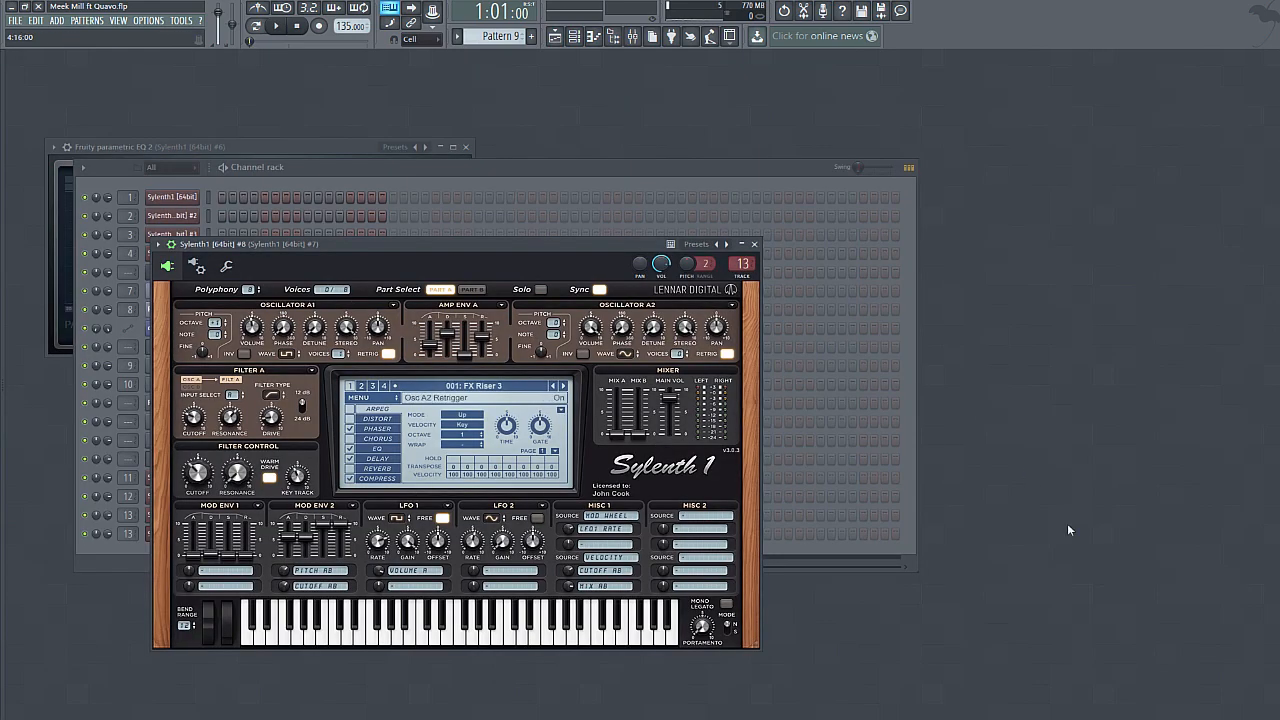
- Audition the riser sounds of Sylenth1 #7 and Sylenth1 #8 with test notes
{"action": "left_click", "coordinate": [850, 520]}
{"action": "right_click", "coordinate": [188, 521]}
{"action": "left_click", "coordinate": [222, 519]}
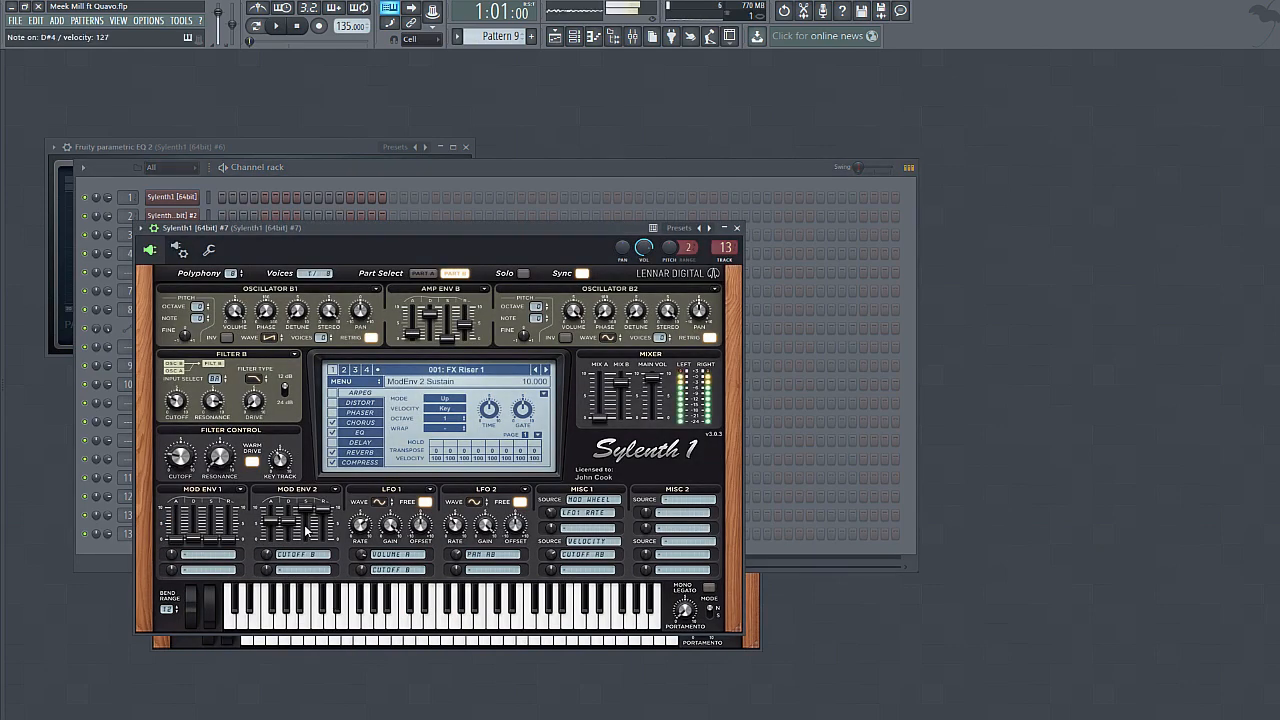
{"action": "left_click", "coordinate": [480, 168]}
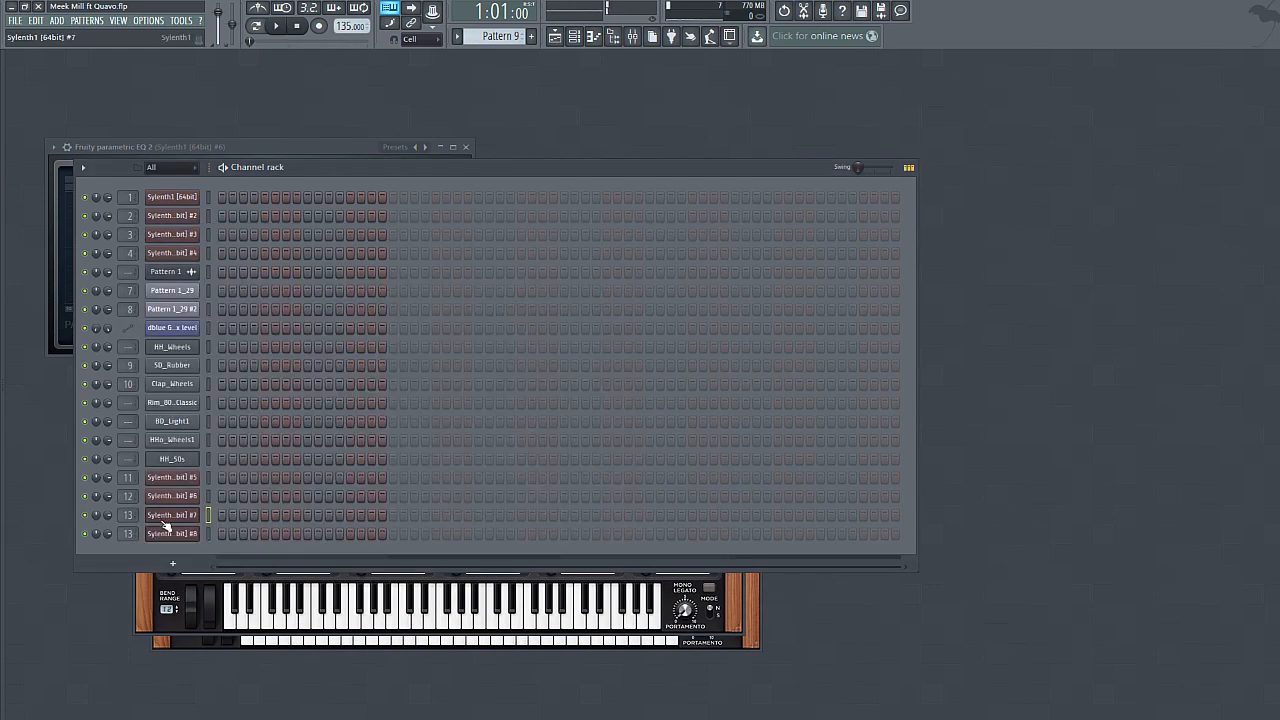
{"action": "left_click", "coordinate": [208, 533]}
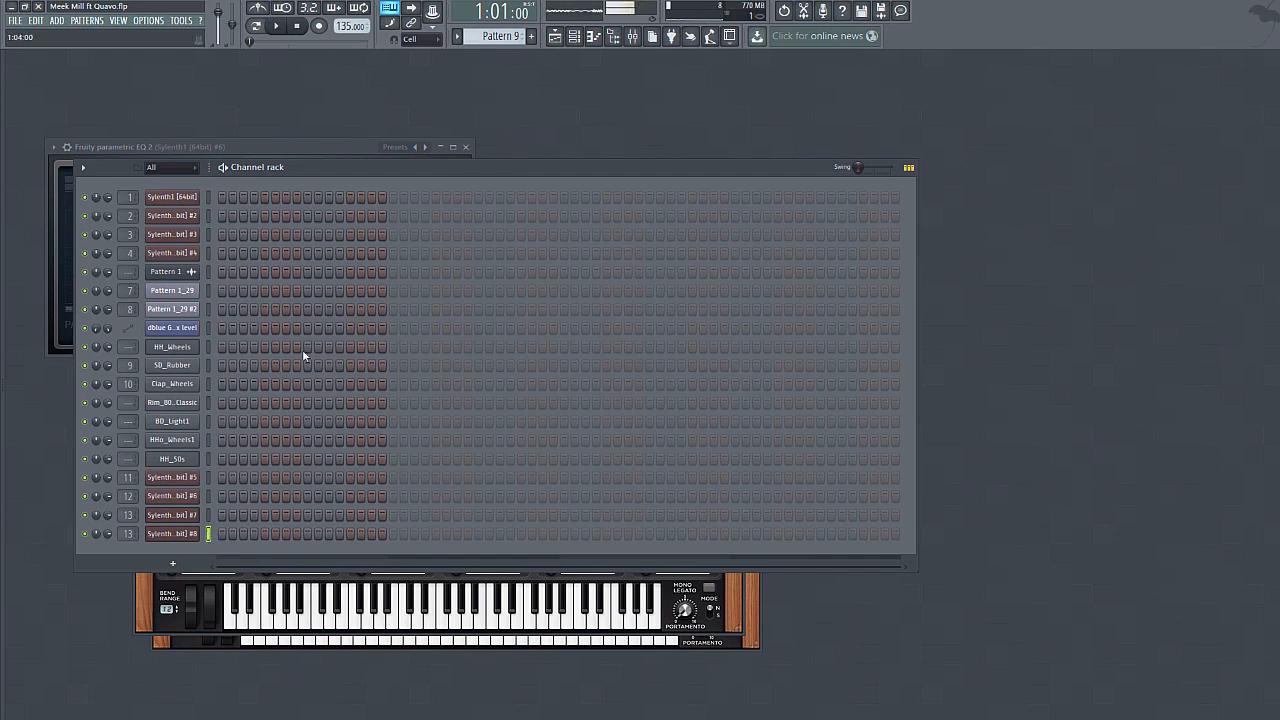
- Draw a D#7 note for Sylenth1 #7 in Pattern 9, running from the middle of bar 1 to the end of bar 2
{"action": "right_click", "coordinate": [187, 512]}
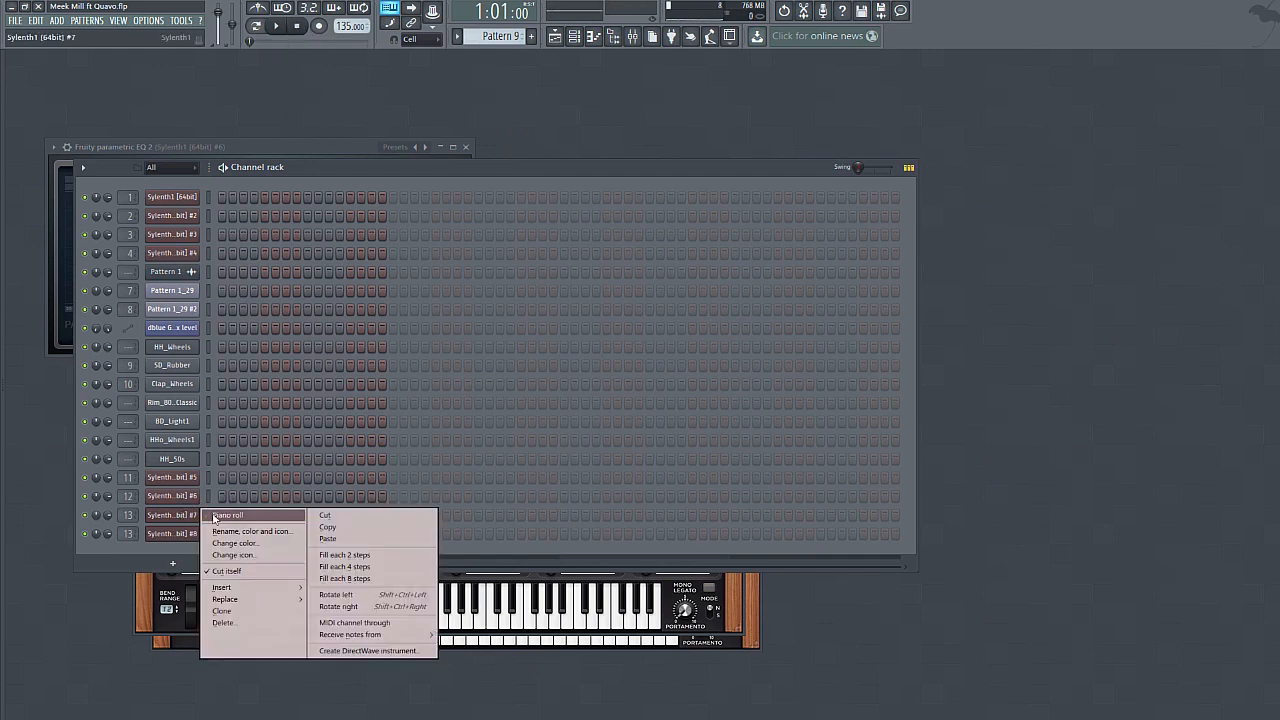
{"action": "left_click", "coordinate": [216, 518]}
{"action": "scroll", "coordinate": [349, 447], "scroll_direction": "up", "scroll_amount": 6}
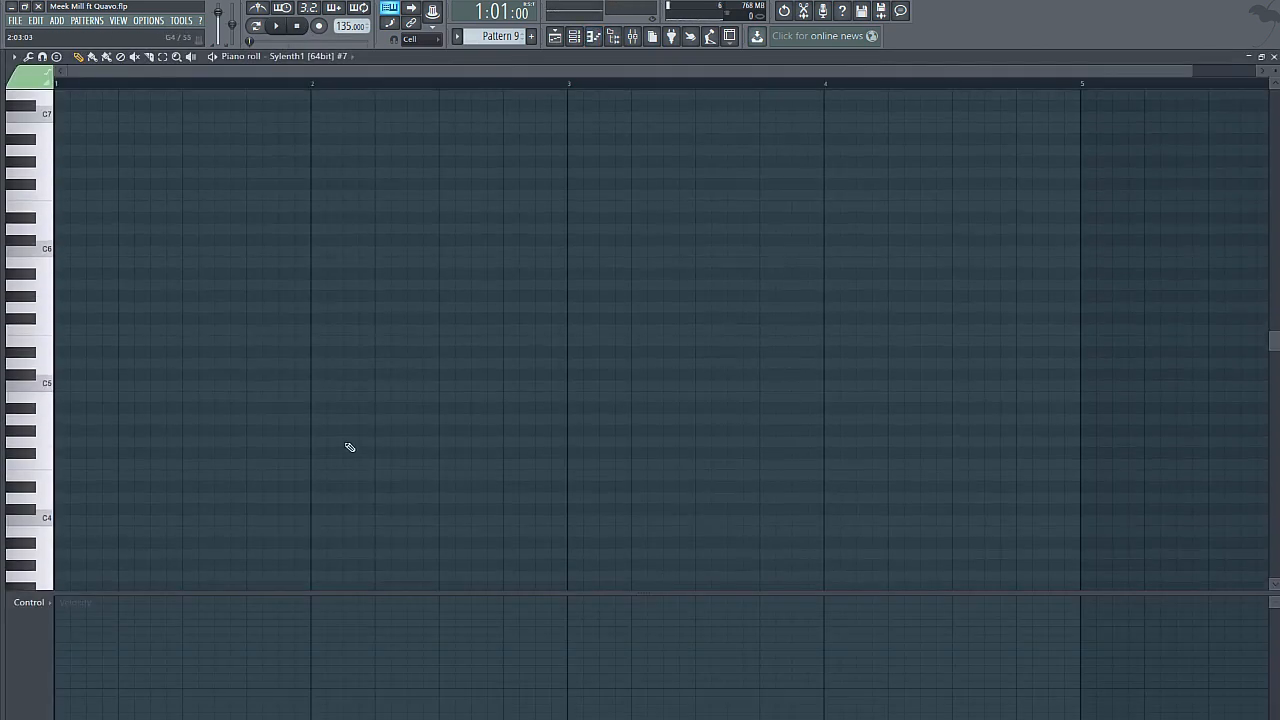
{"action": "left_click", "coordinate": [255, 226]}
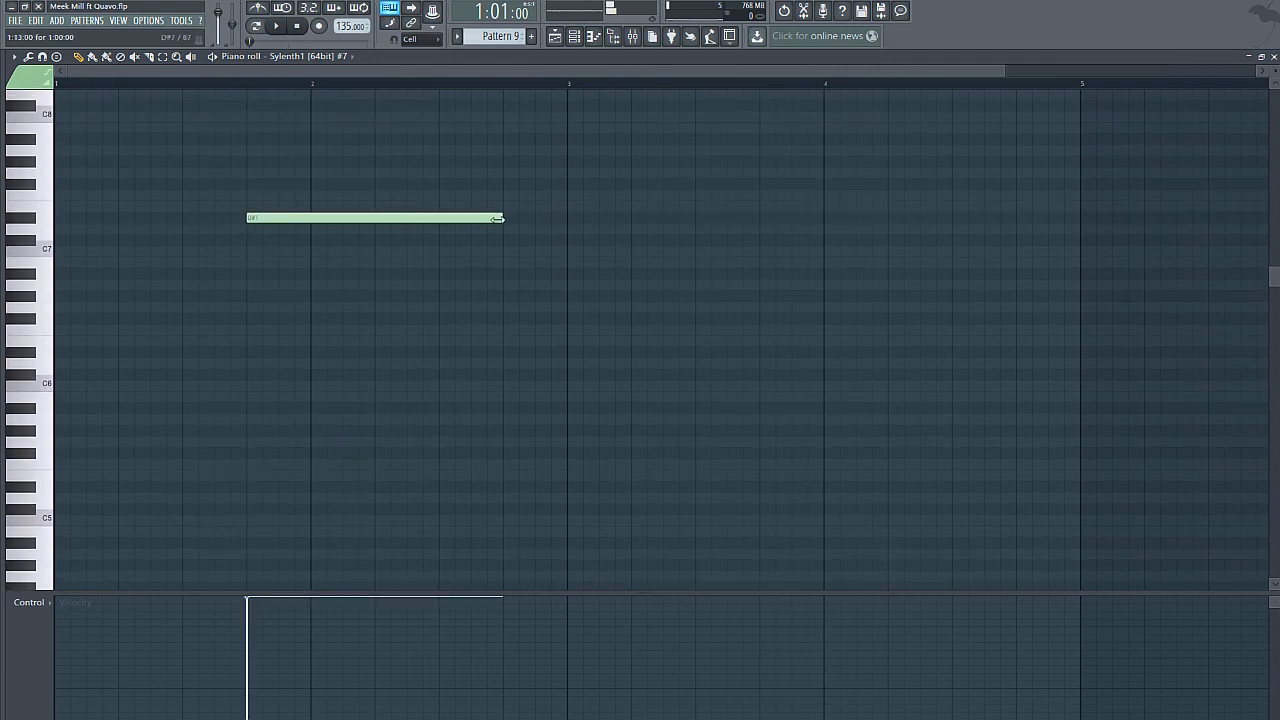
{"action": "mouse_move", "coordinate": [497, 218]}
{"action": "left_mouse_down"}
{"action": "mouse_move", "coordinate": [560, 224]}
{"action": "mouse_move", "coordinate": [474, 212]}
{"action": "mouse_move", "coordinate": [484, 216]}
{"action": "left_mouse_up"}
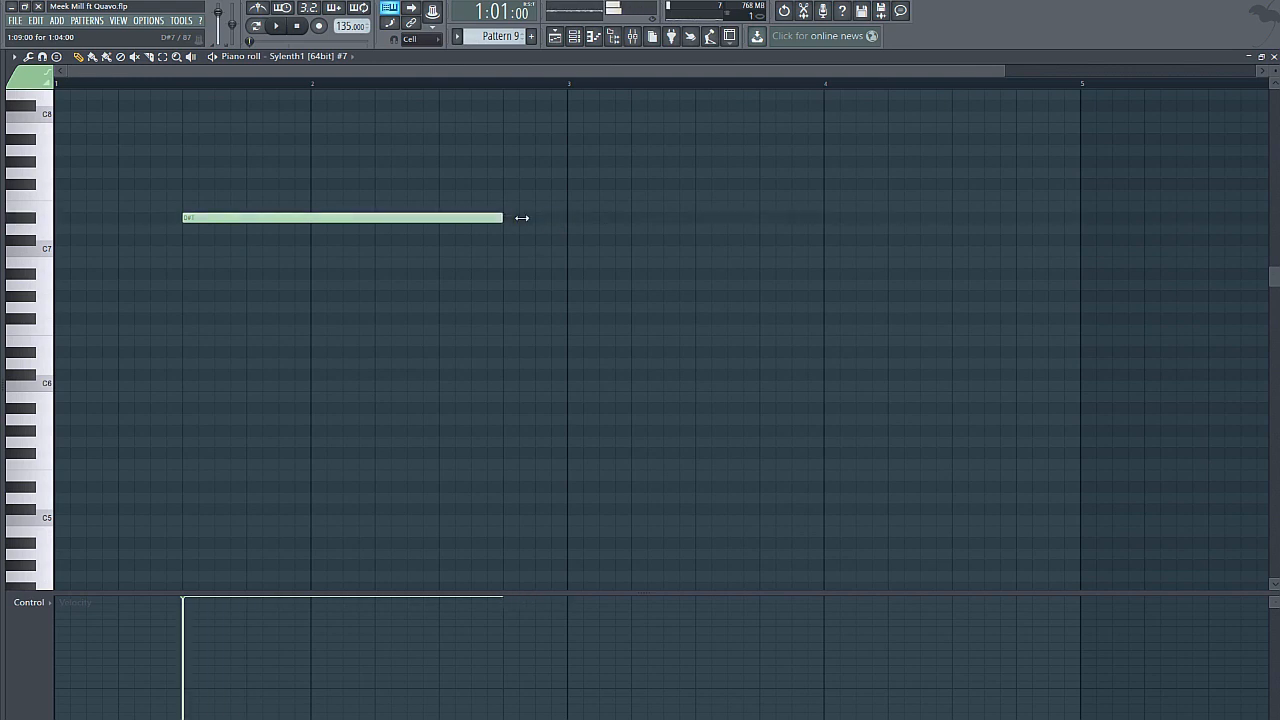
{"action": "left_click", "coordinate": [1273, 56]}
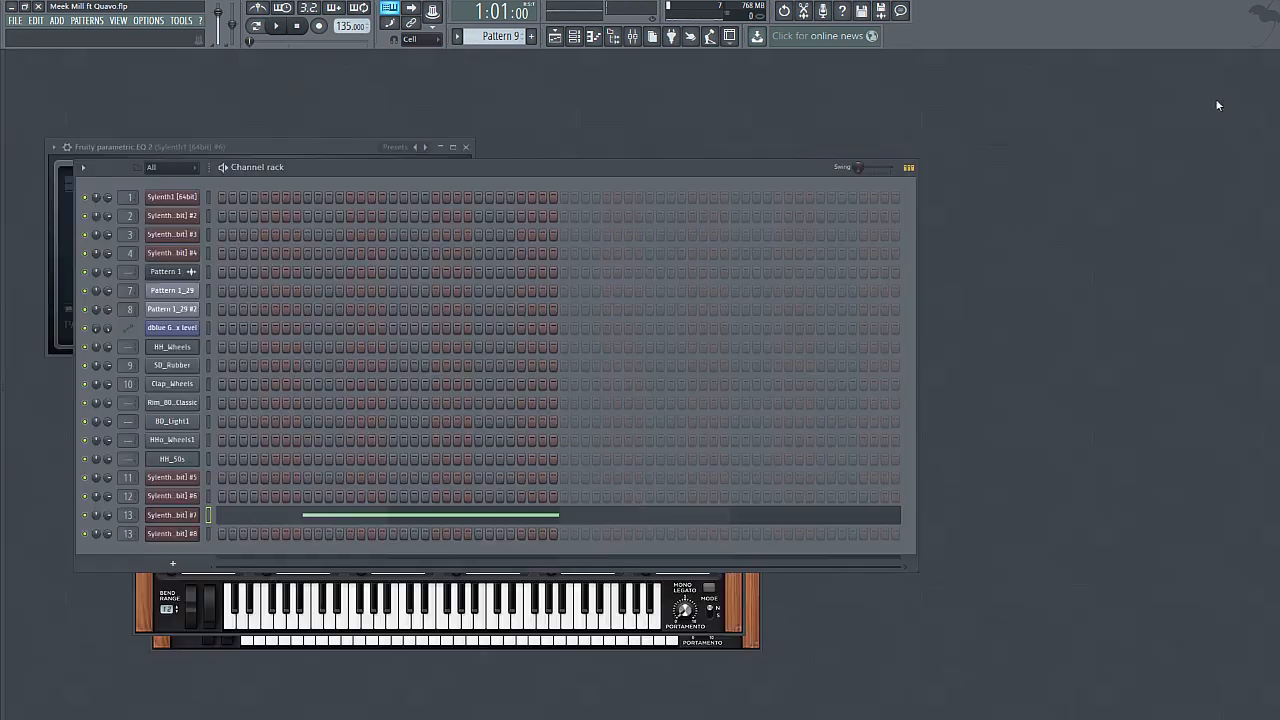
- Draw a D#6 note one and a half bars long at bar 2 in Sylenth1 #8's piano roll
{"action": "right_click", "coordinate": [197, 527]}
{"action": "left_click", "coordinate": [216, 535]}
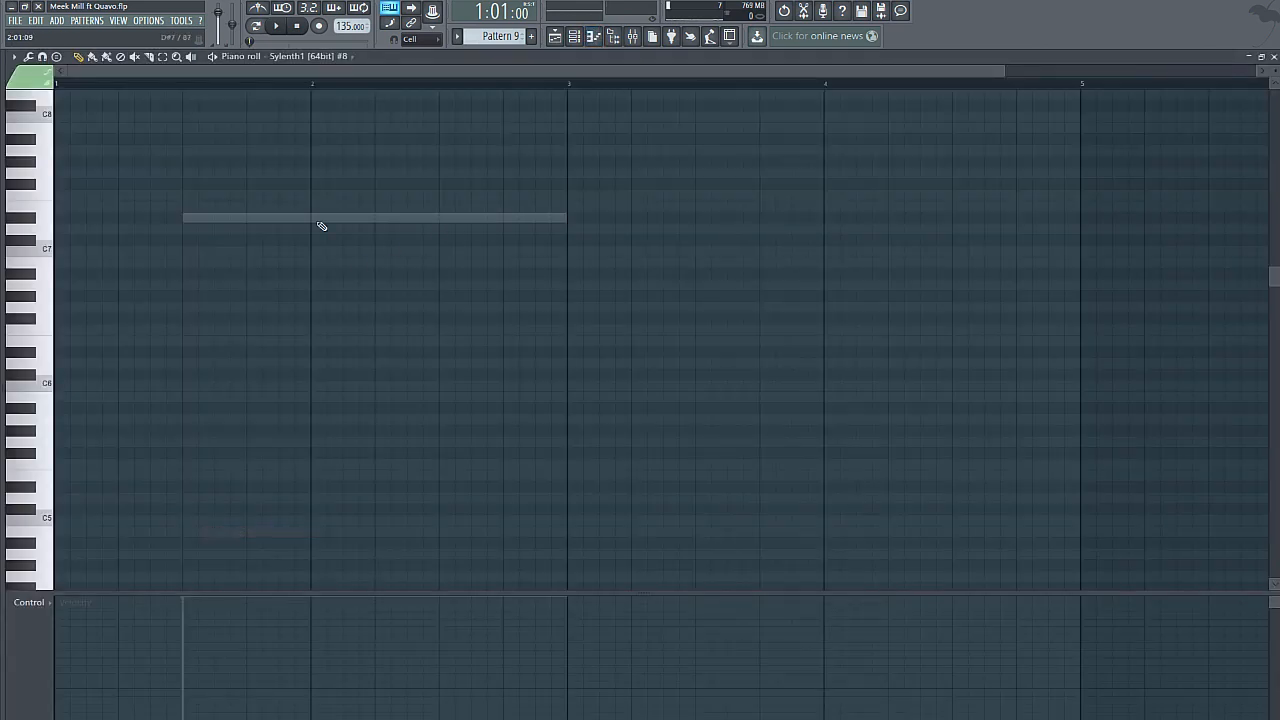
{"action": "left_click_drag", "start_coordinate": [340, 359], "coordinate": [322, 352]}
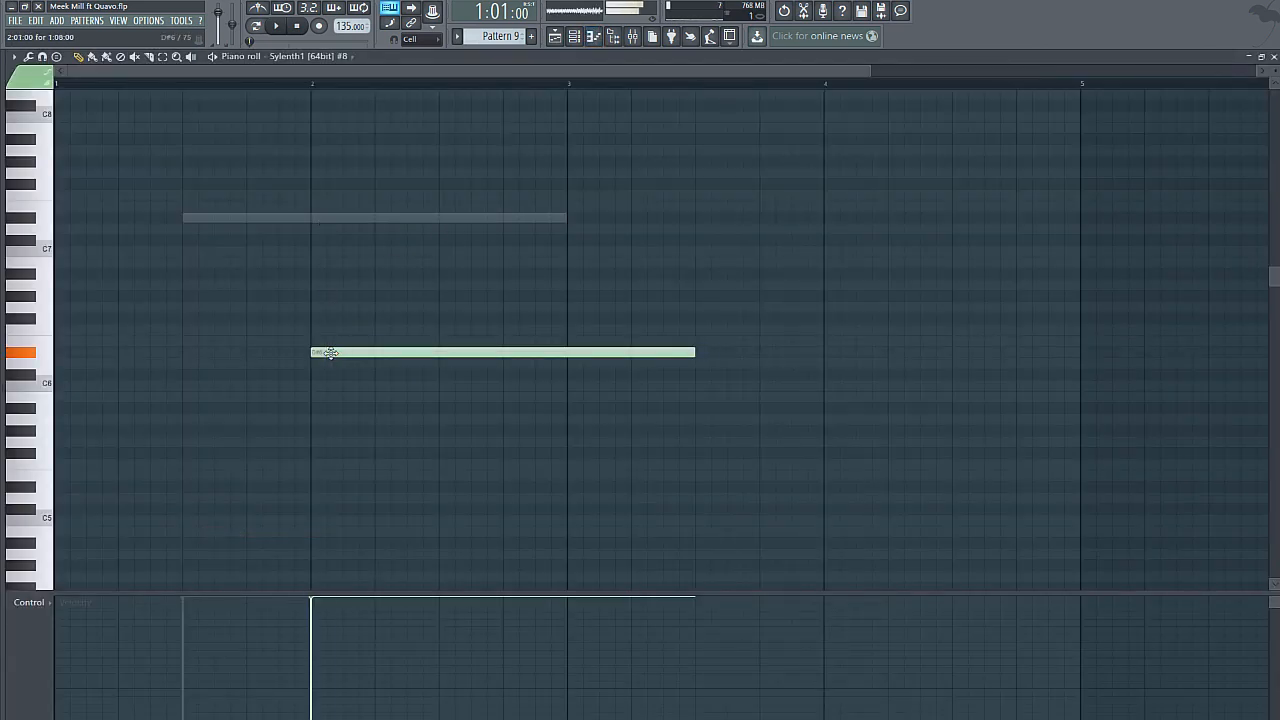
- Shorten Sylenth1 #8's D#6 note to one bar, ending with bar 2, and lower its velocity slightly
{"action": "left_click_drag", "start_coordinate": [690, 352], "coordinate": [547, 380]}
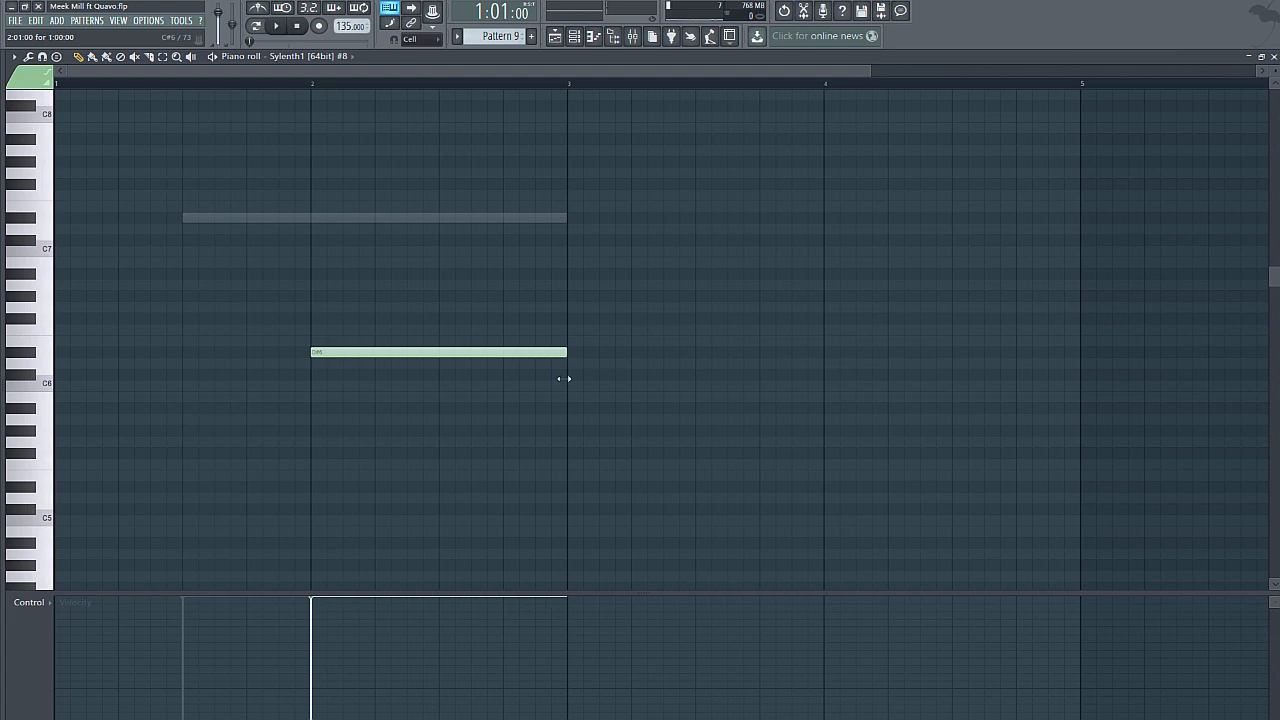
{"action": "left_click_drag", "start_coordinate": [311, 645], "coordinate": [322, 630]}
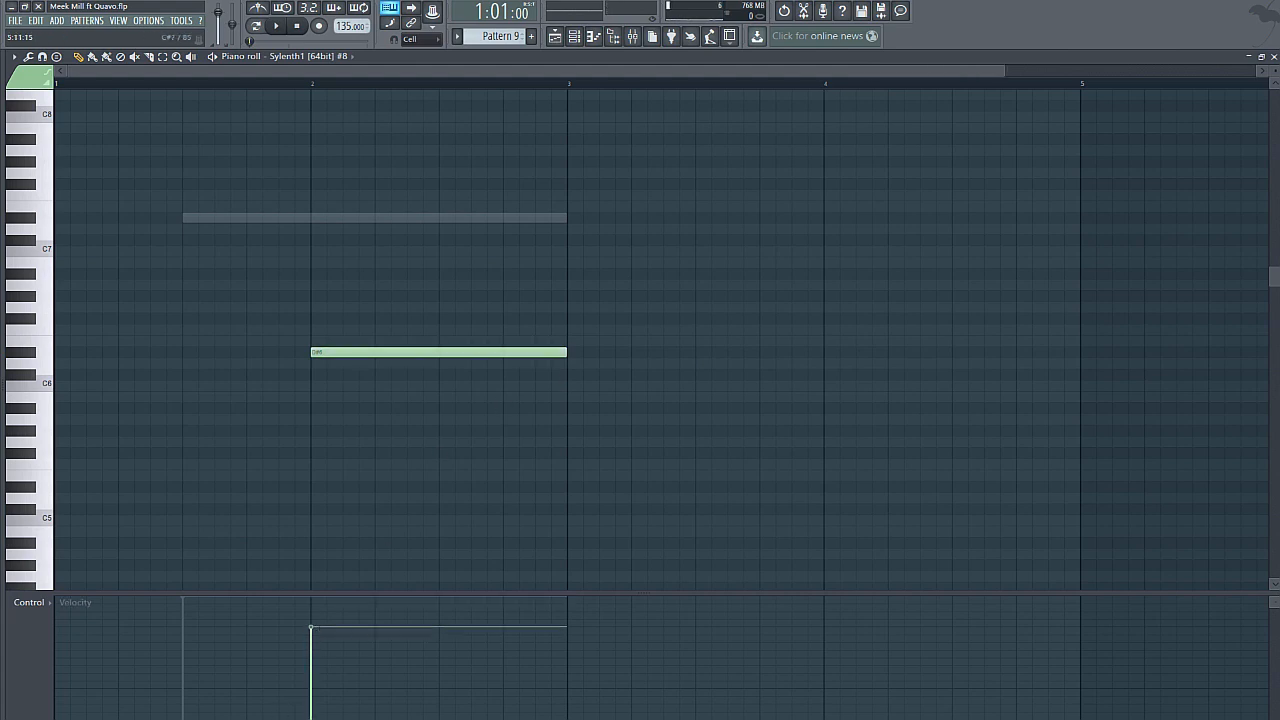
{"action": "left_click", "coordinate": [1274, 56]}
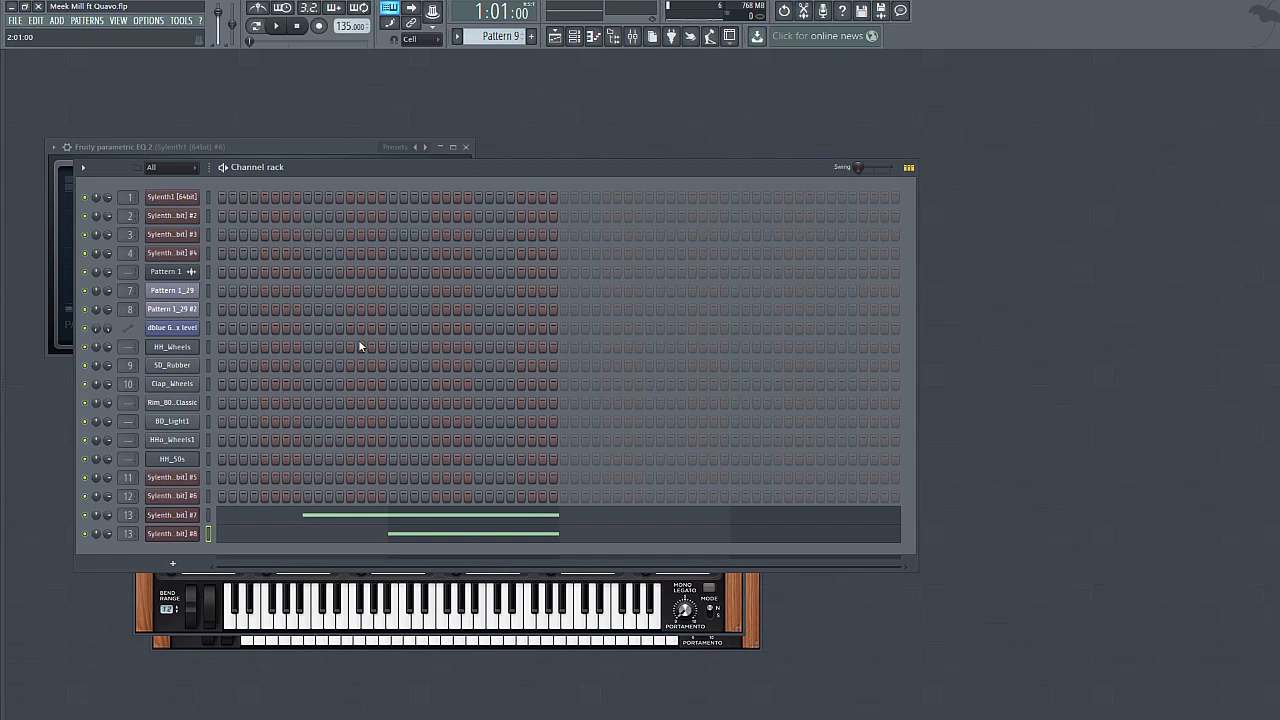
- Lower the velocity of Sylenth1 #7's D#7 note to match the D#6 note's level
{"action": "left_click", "coordinate": [345, 527]}
{"action": "left_click_drag", "start_coordinate": [178, 599], "coordinate": [187, 630]}
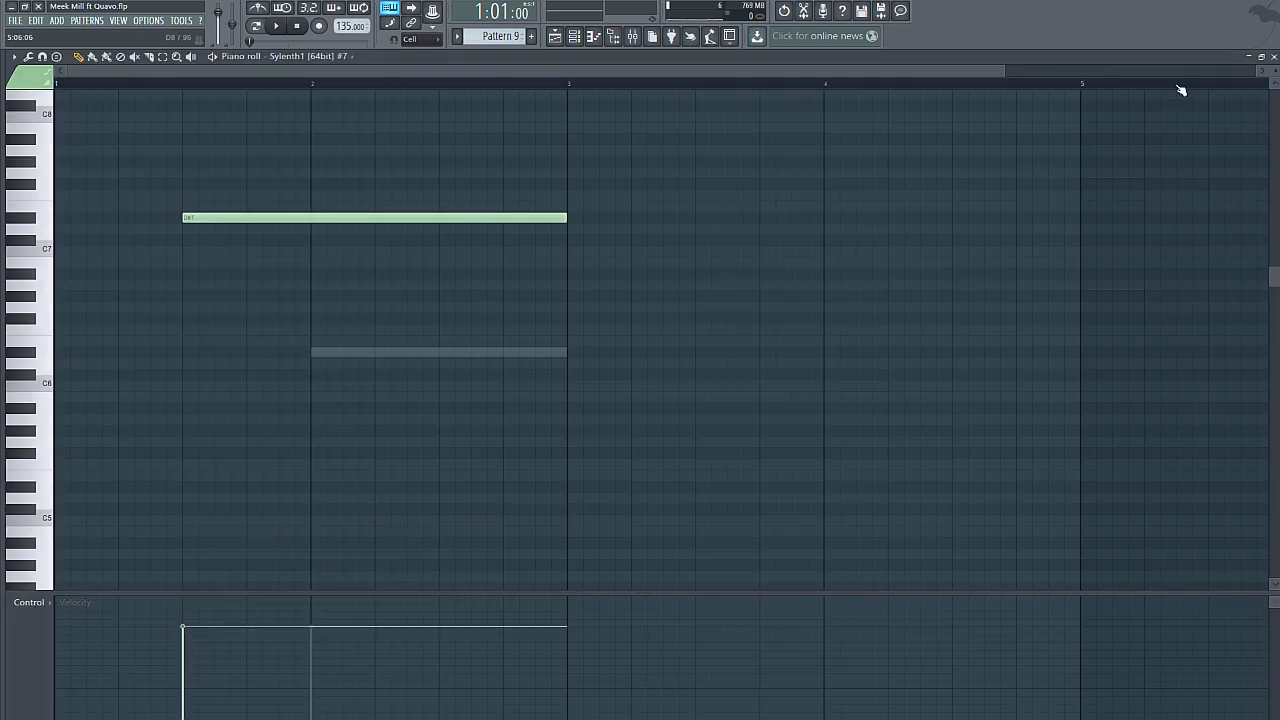
{"action": "left_click", "coordinate": [1274, 56]}
- Open PanCake2 on the Sylenth1 #7 mixer track and set its beat-synced LFO length to 2 Bars (8/4)
{"action": "left_click", "coordinate": [181, 514]}
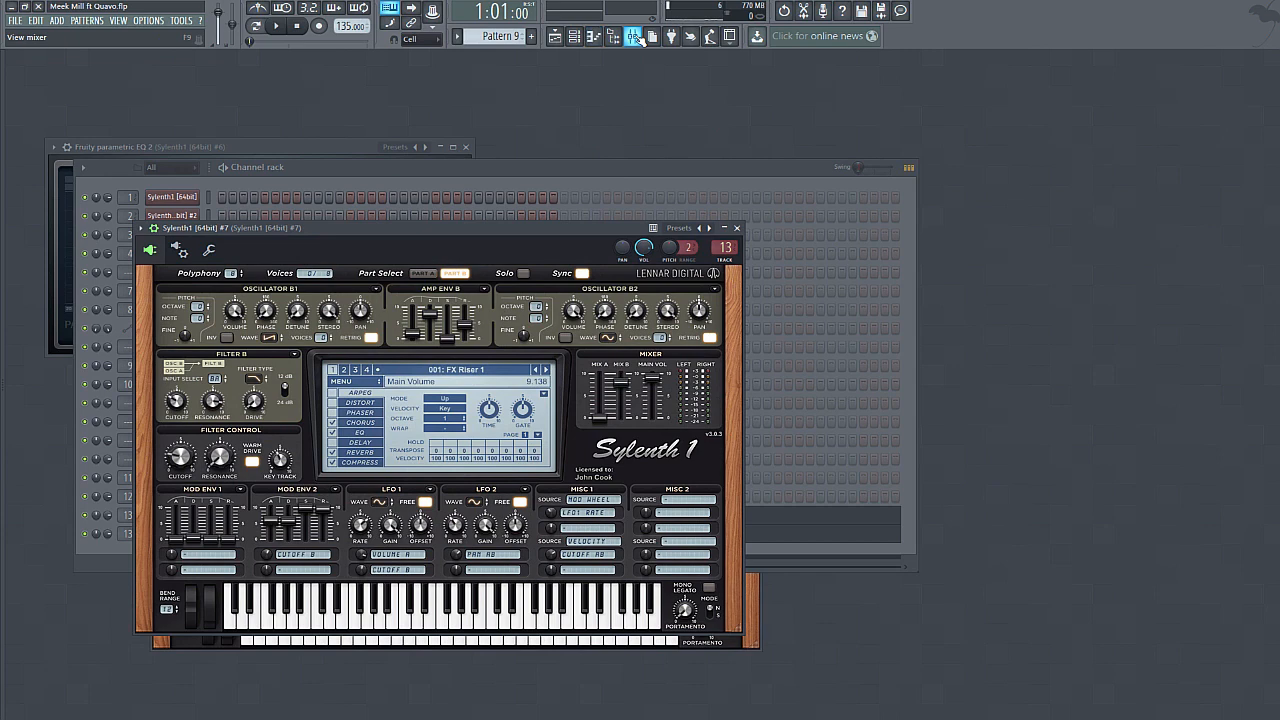
{"action": "left_click", "coordinate": [634, 37]}
{"action": "left_click", "coordinate": [680, 281]}
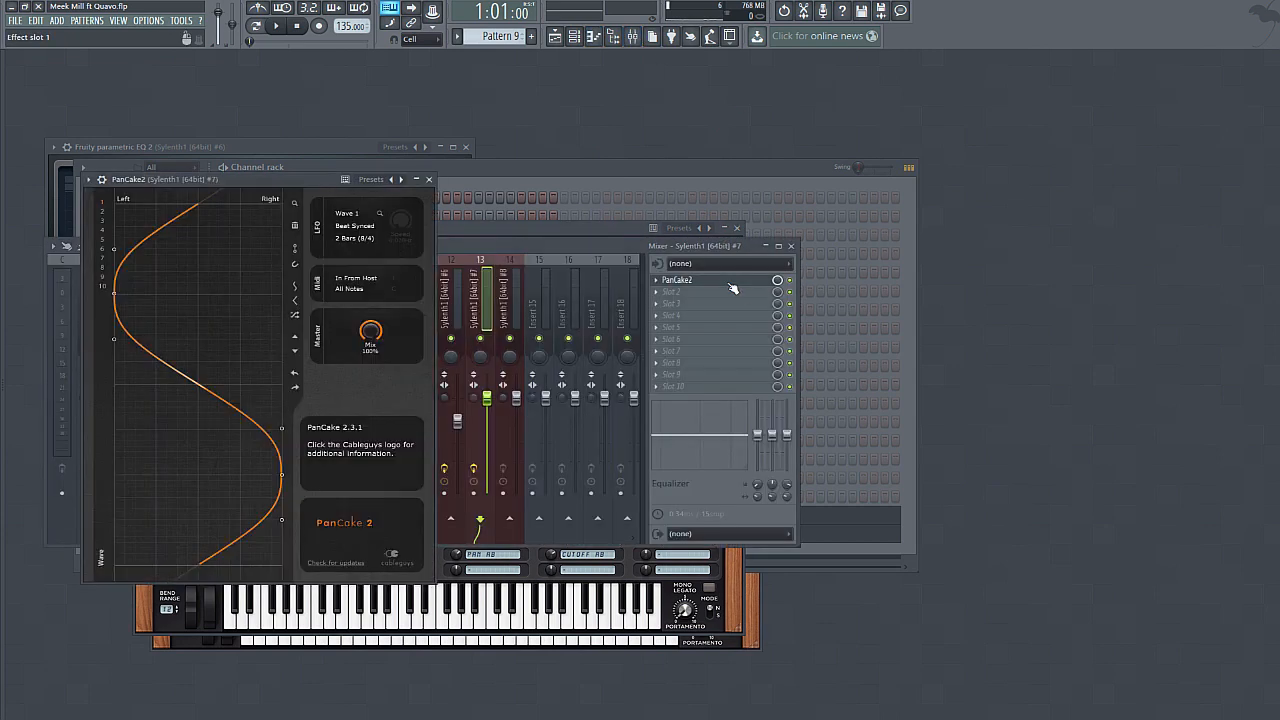
{"action": "left_click", "coordinate": [680, 281]}
{"action": "left_click", "coordinate": [684, 282]}
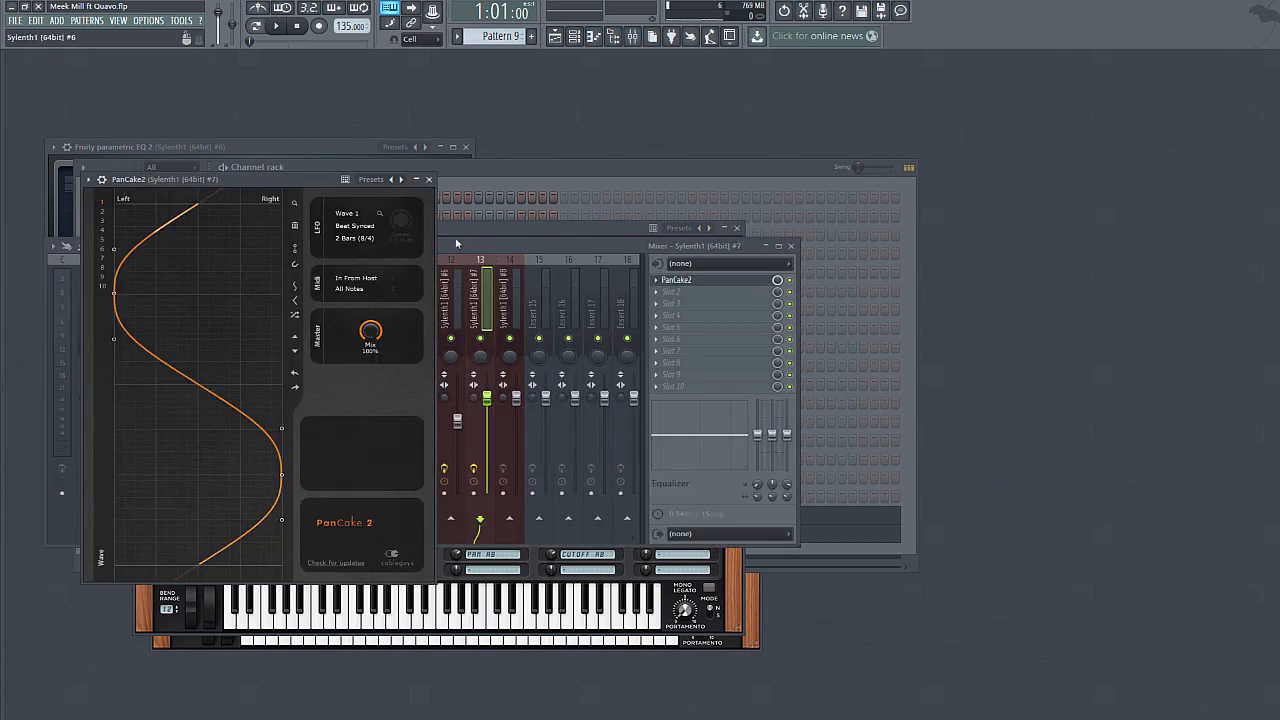
{"action": "left_click", "coordinate": [354, 238]}
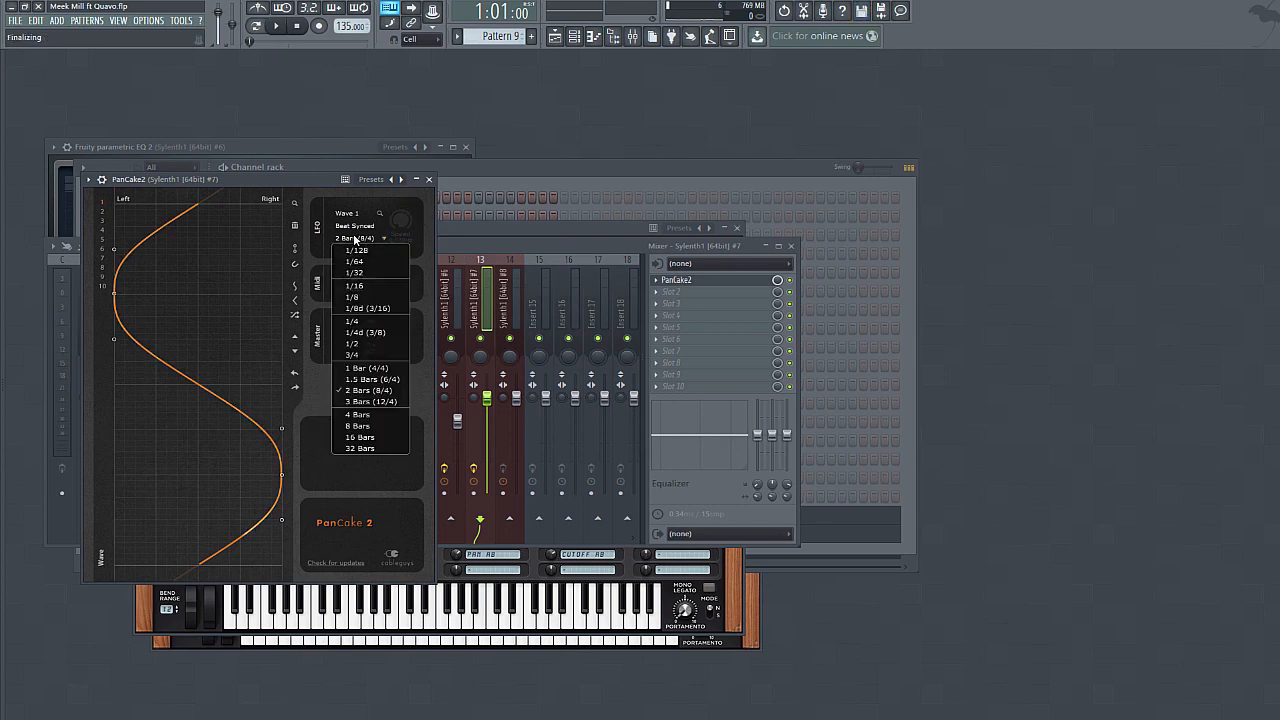
{"action": "left_click", "coordinate": [377, 391]}
- Play Pattern 9 on its own to hear the panned riser
{"action": "key", "text": "F6"}
{"action": "key", "text": "space"}
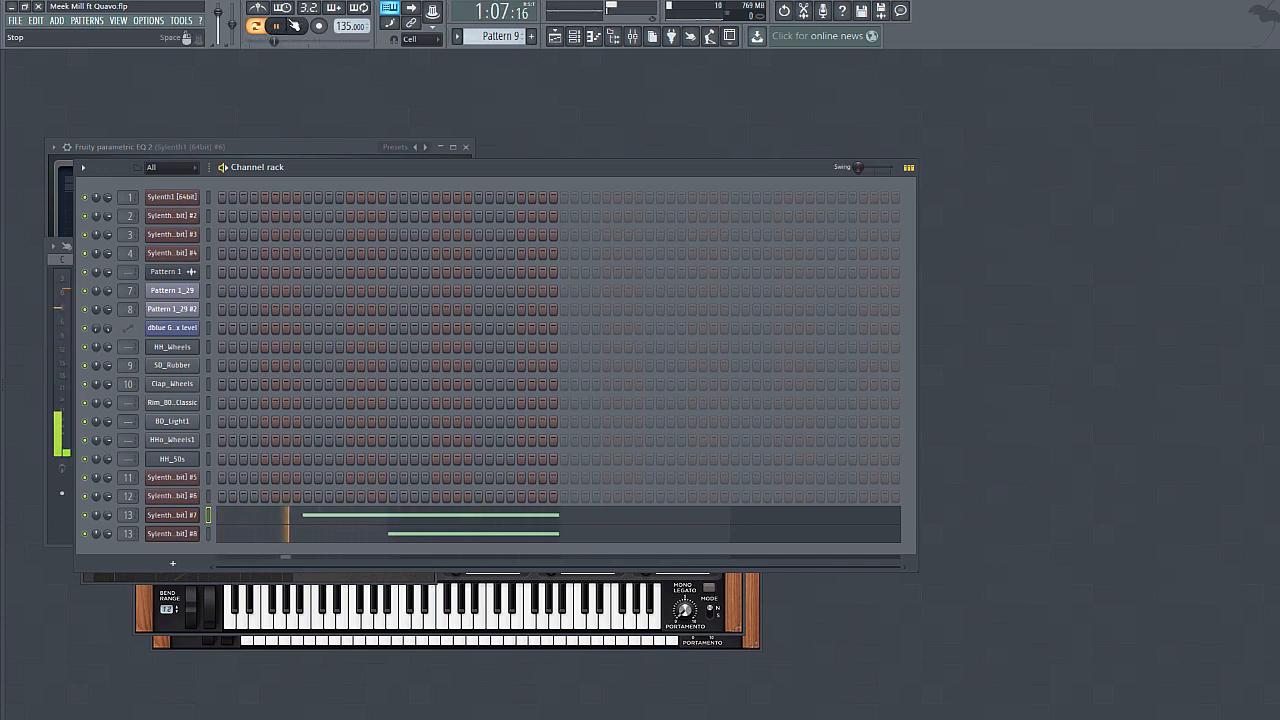
{"action": "key", "text": "space"}
- Play the playlist arrangement from bar 17 to hear the risers in context
{"action": "left_click", "coordinate": [632, 37]}
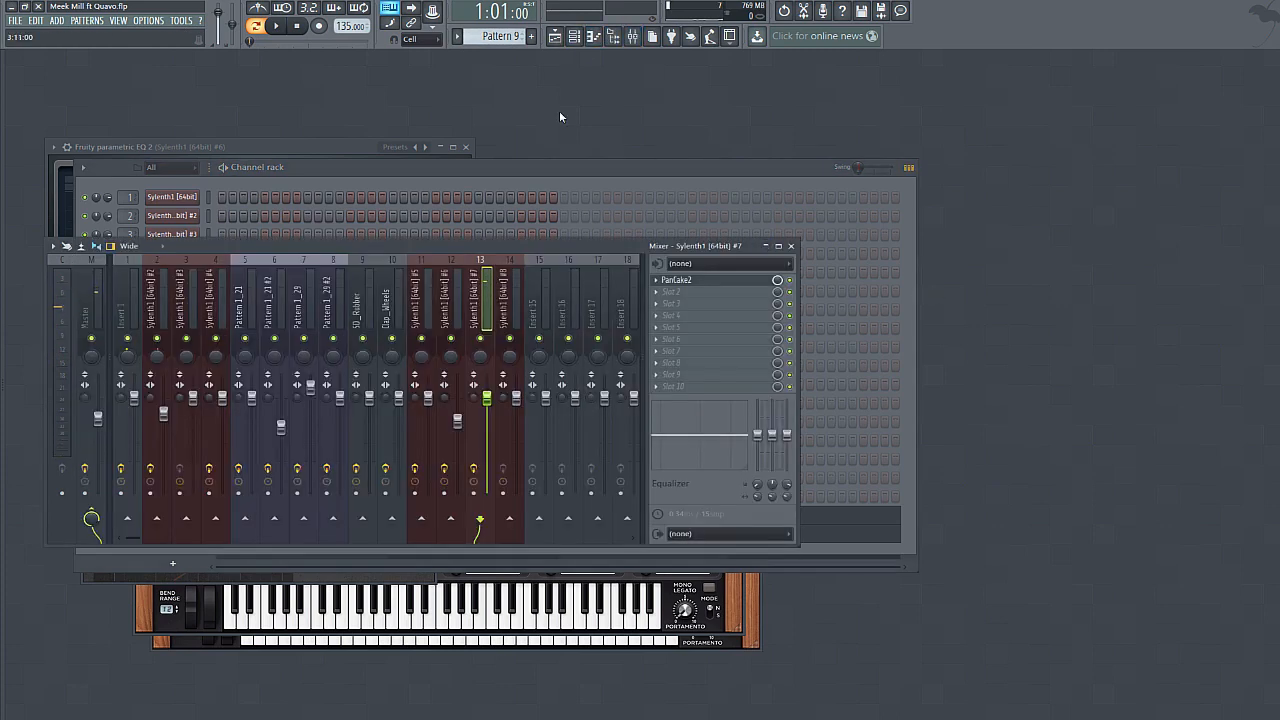
{"action": "left_click", "coordinate": [565, 36]}
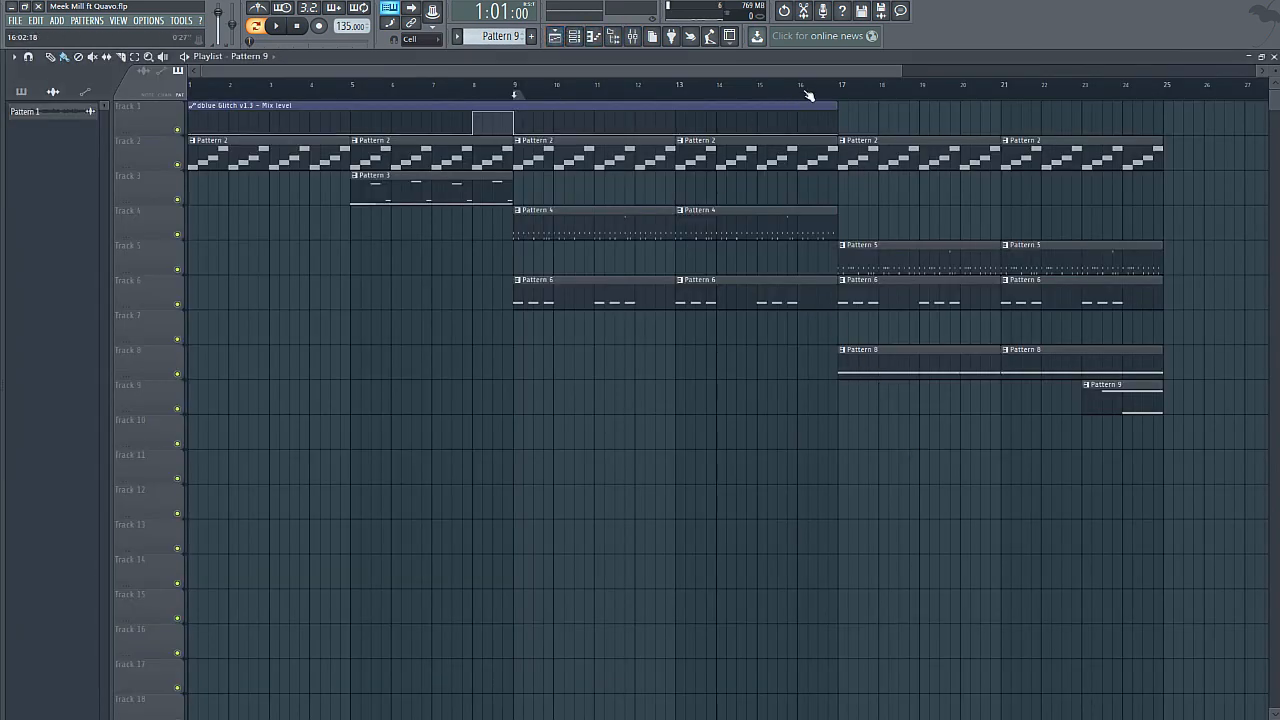
{"action": "left_click_drag", "start_coordinate": [802, 90], "coordinate": [842, 88]}
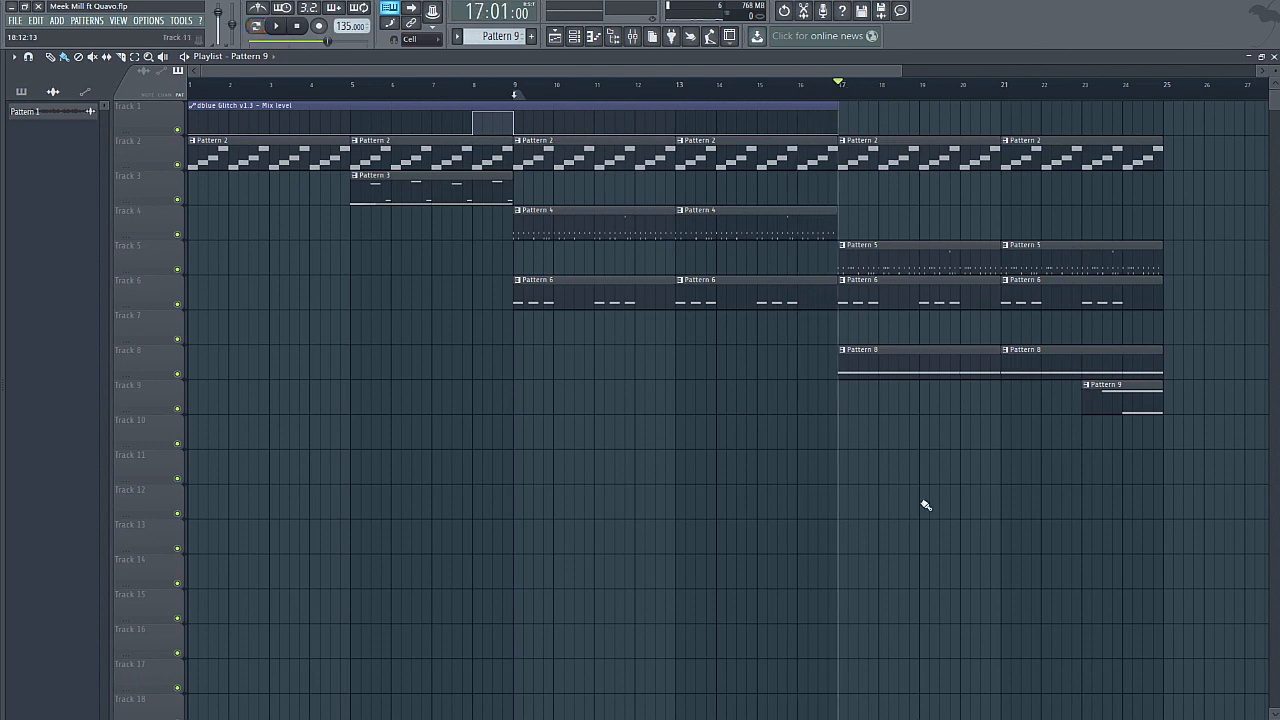
{"action": "key", "text": "space"}
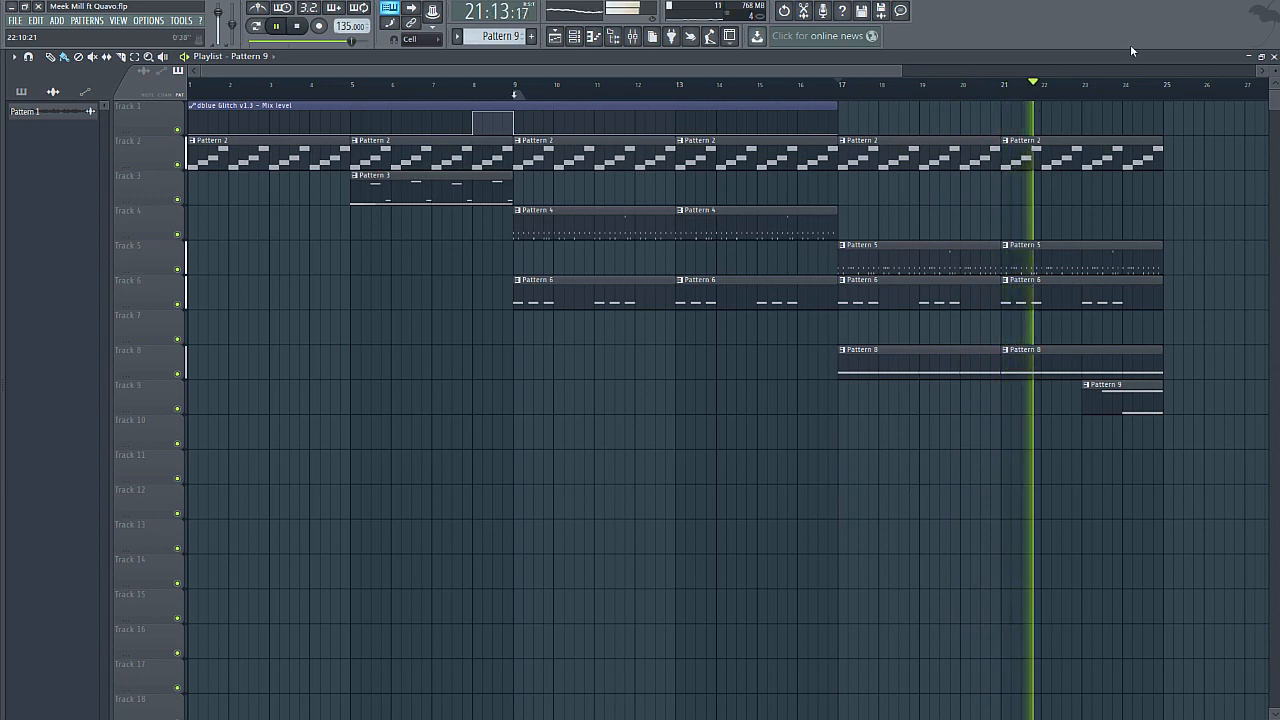
- Lower the Sylenth1 #7 mixer fader to about -15.7 dB and stop playback
{"action": "key", "text": "F5"}
{"action": "left_click_drag", "start_coordinate": [486, 398], "coordinate": [491, 459]}
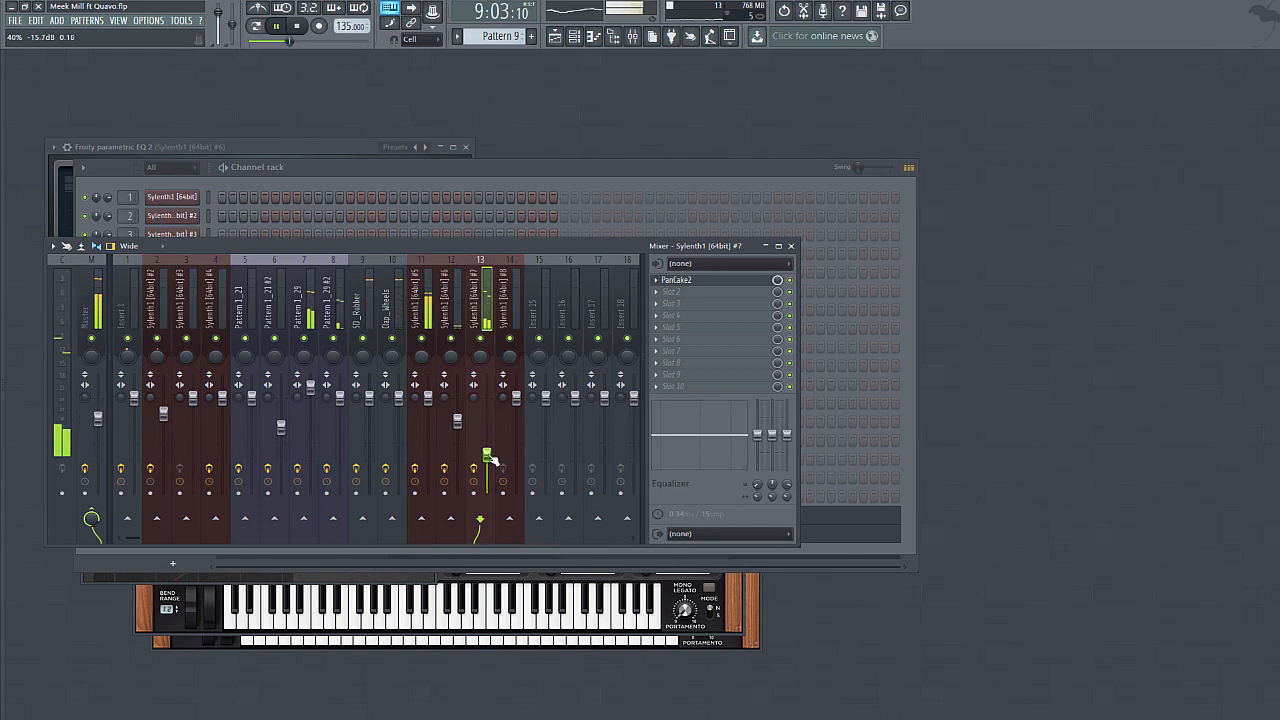
{"action": "left_click", "coordinate": [298, 26]}
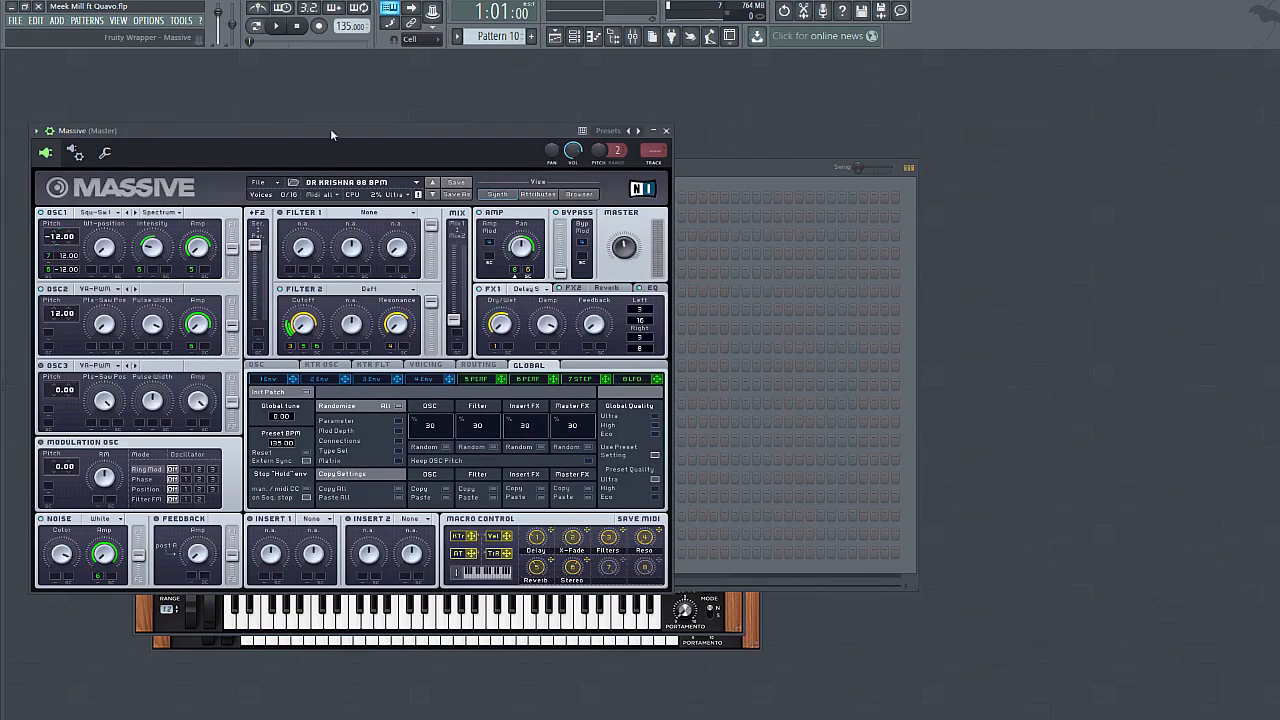
- Audition the Massive preset with a test note and close the Fruity parametric EQ 2 window
{"action": "left_click_drag", "start_coordinate": [330, 128], "coordinate": [520, 163]}
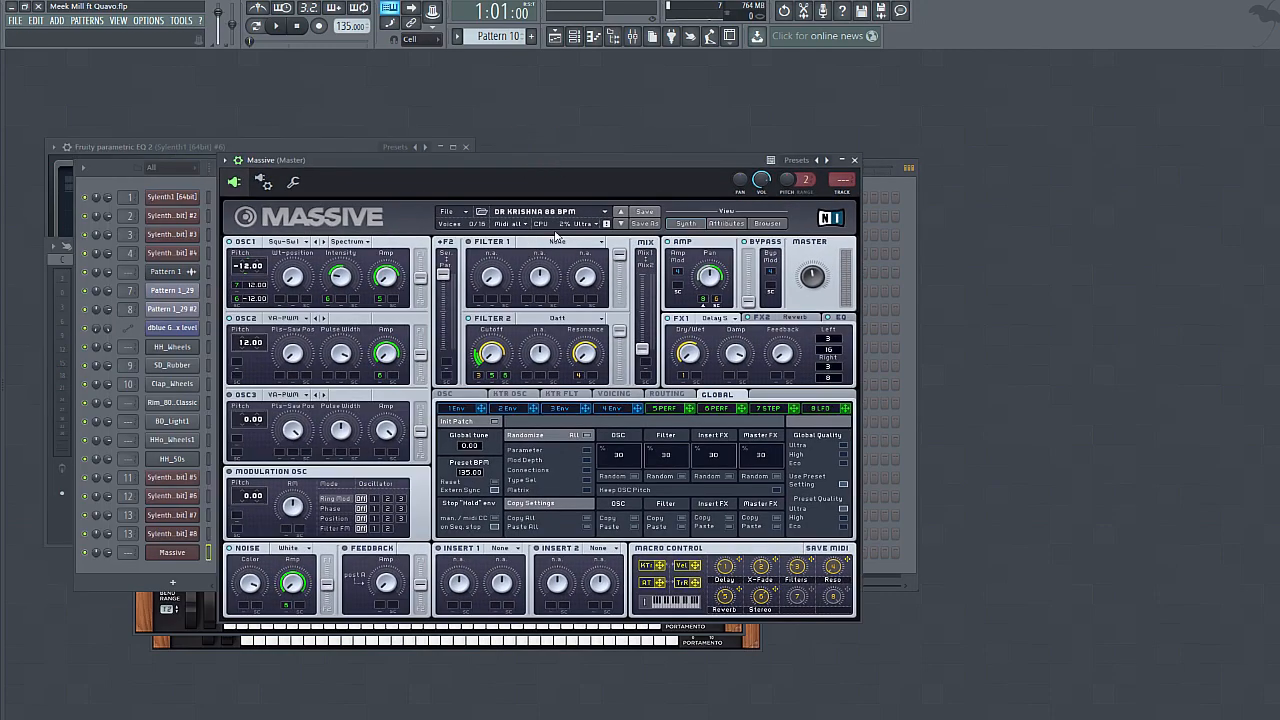
{"action": "key", "text": "d"}
{"action": "key", "text": "F6"}
{"action": "left_click", "coordinate": [466, 147]}
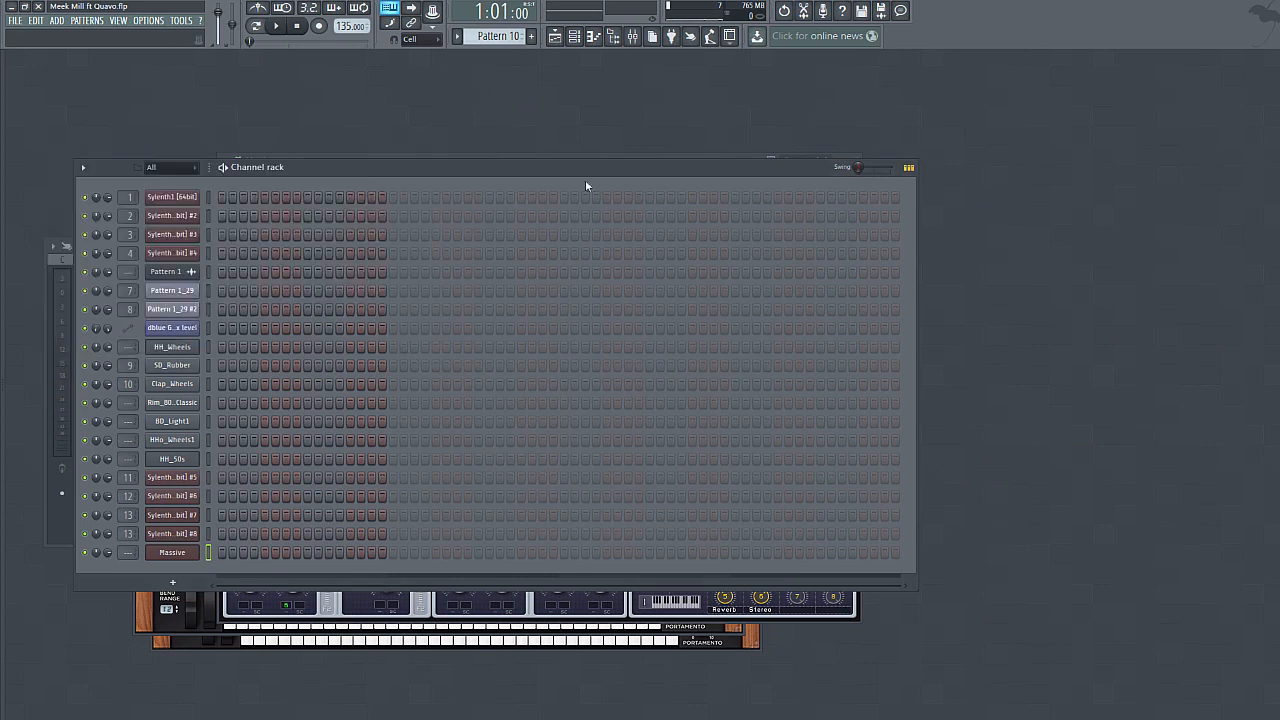
- Draw a four-bar D#6 note from bar 1 in Massive's piano roll for Pattern 10
{"action": "right_click", "coordinate": [175, 553]}
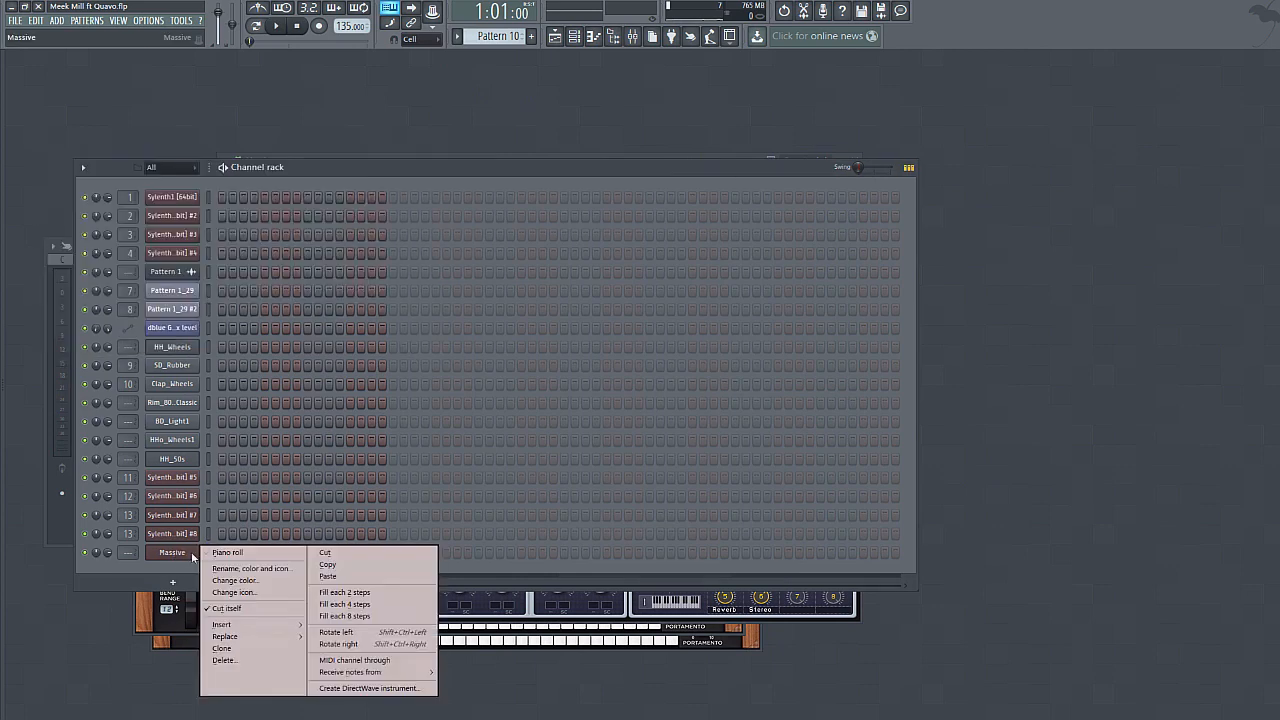
{"action": "left_click", "coordinate": [218, 554]}
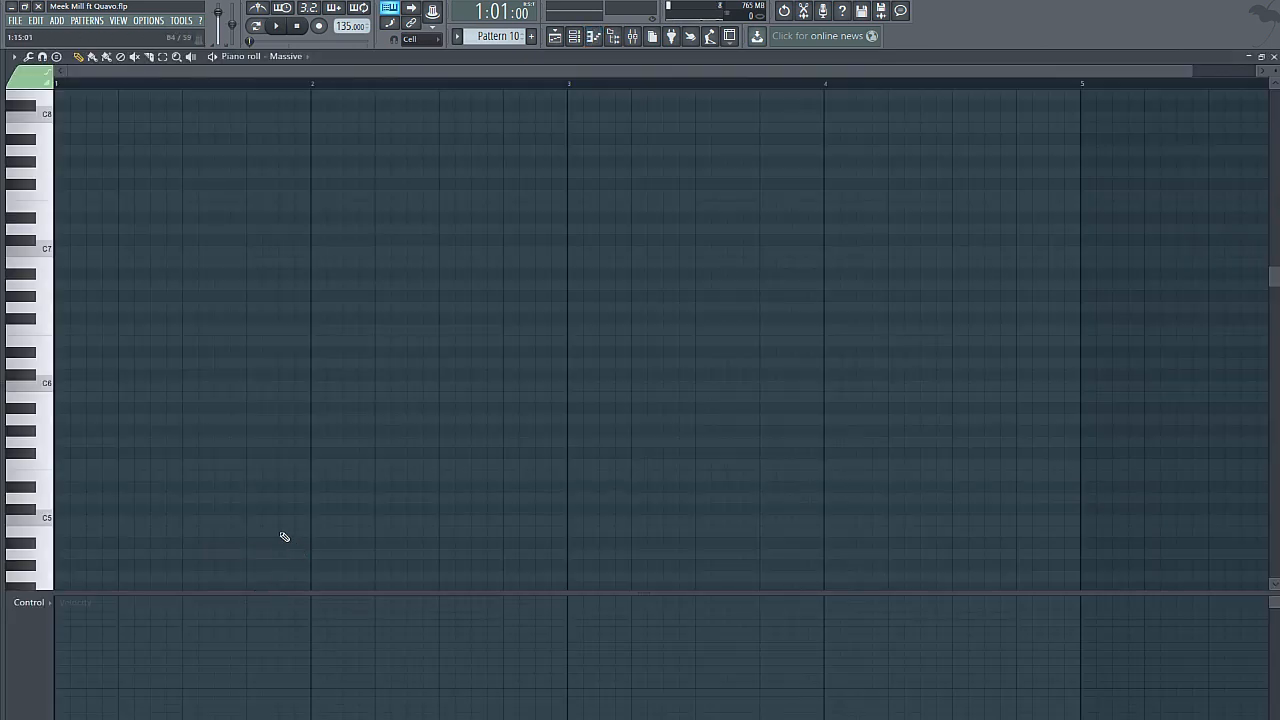
{"action": "left_click", "coordinate": [92, 350]}
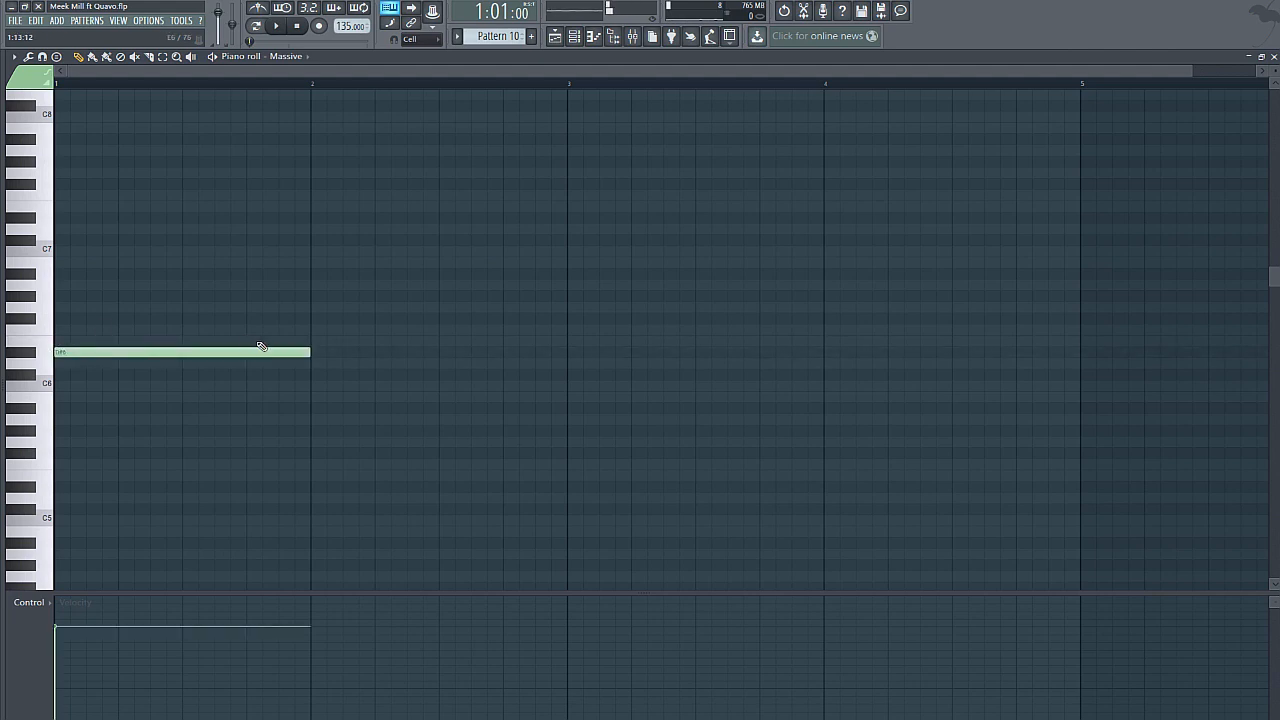
{"action": "left_click_drag", "start_coordinate": [310, 351], "coordinate": [971, 420]}
{"action": "left_click_drag", "start_coordinate": [1056, 419], "coordinate": [1082, 421]}
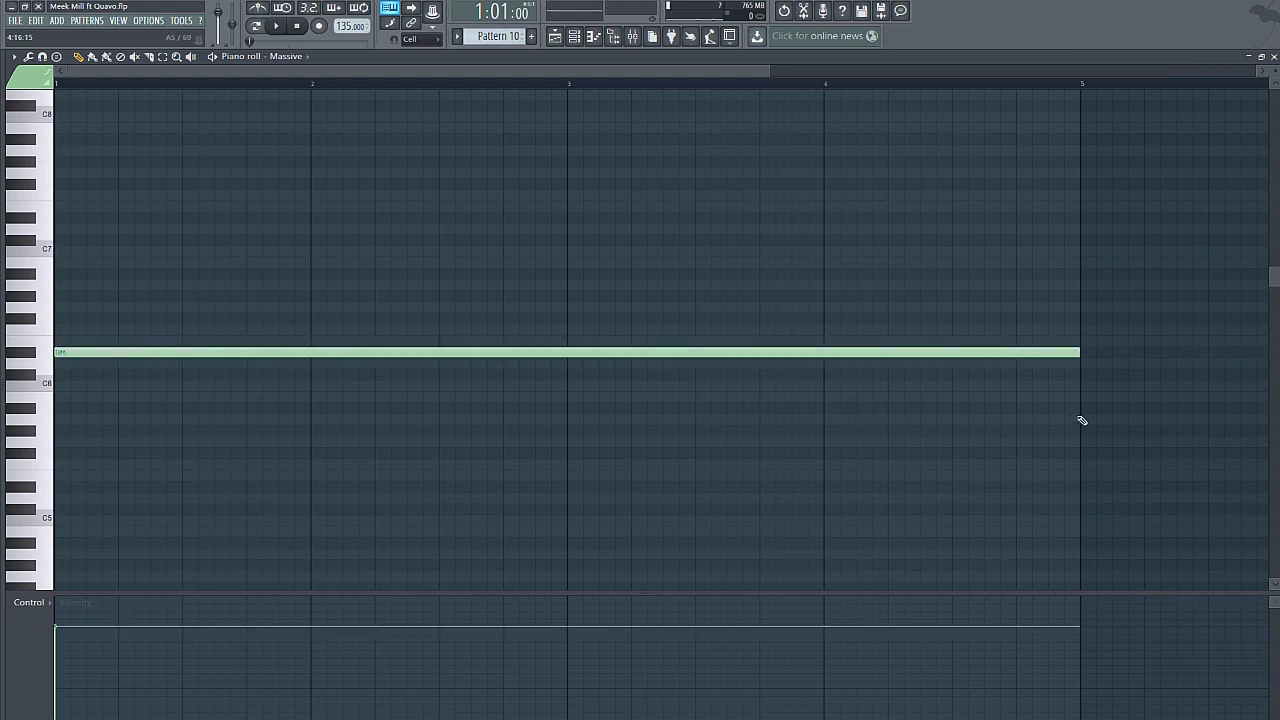
{"action": "left_click", "coordinate": [1274, 57]}
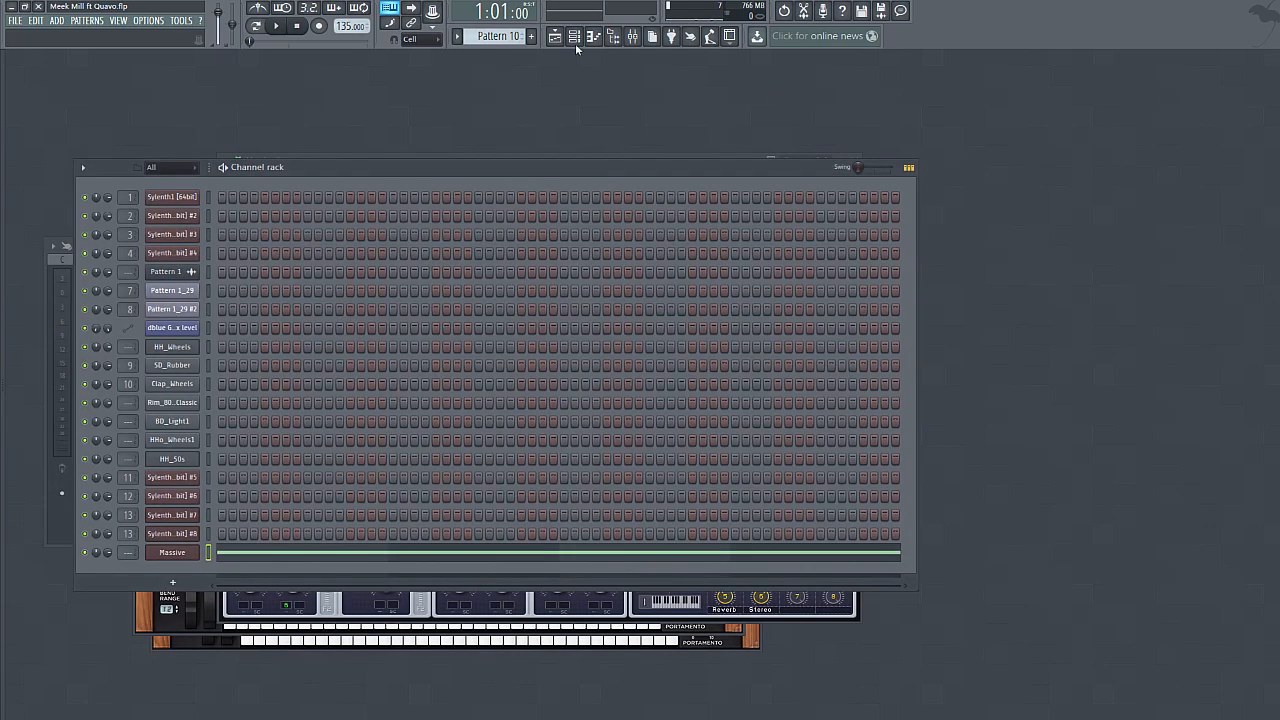
- Add two more Pattern 2 clips on Track 2 of the playlist, at bars 25 and 29
{"action": "left_click", "coordinate": [557, 38]}
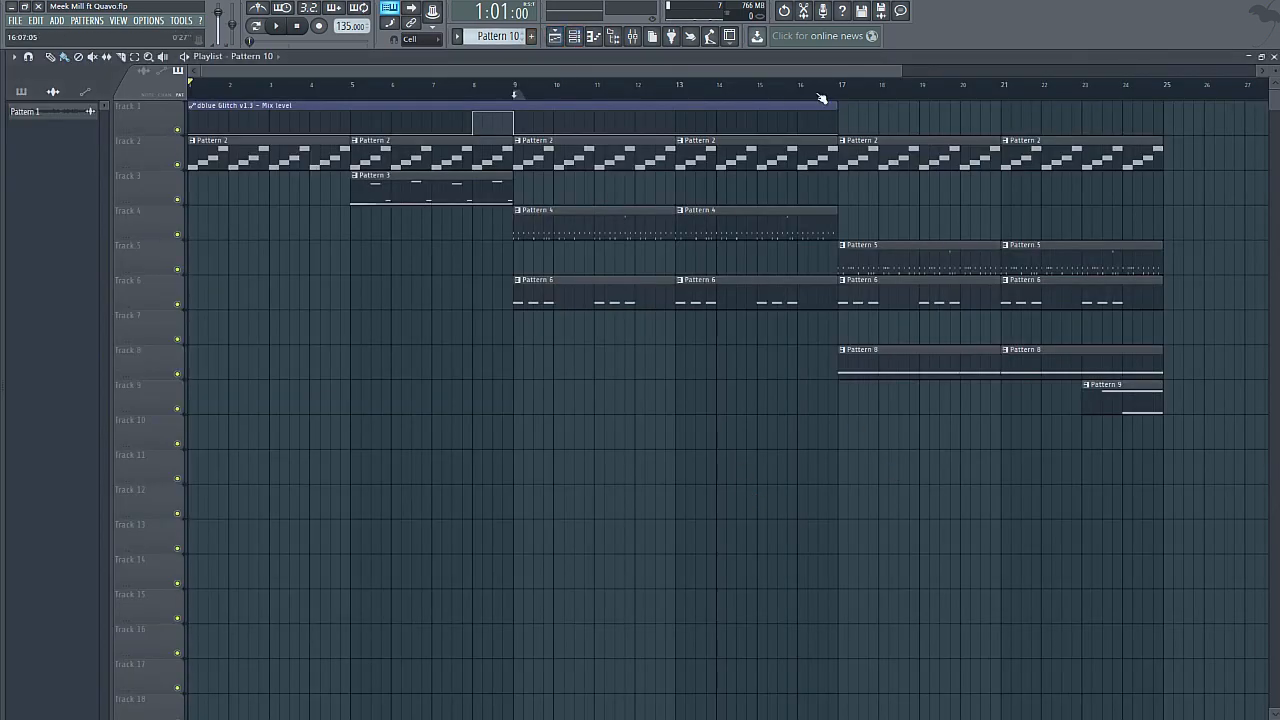
{"action": "left_click_drag", "start_coordinate": [901, 69], "coordinate": [1248, 74]}
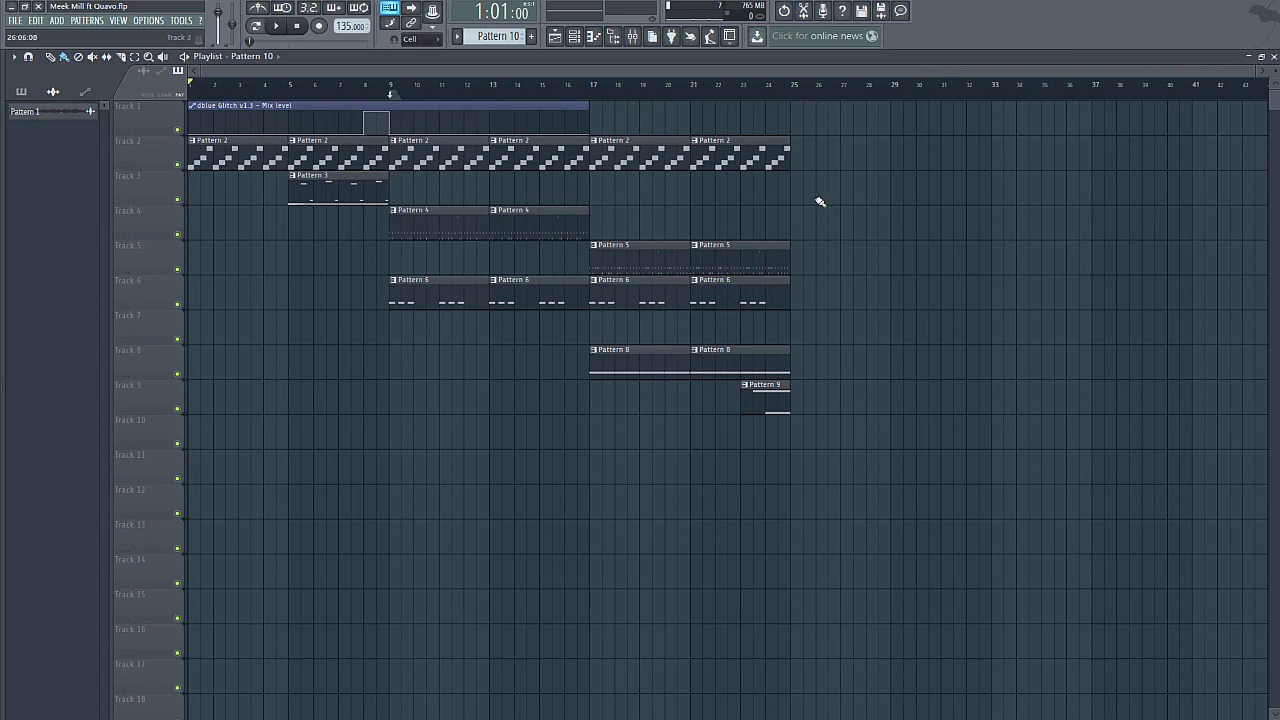
{"action": "left_click_drag", "start_coordinate": [820, 202], "coordinate": [795, 146]}
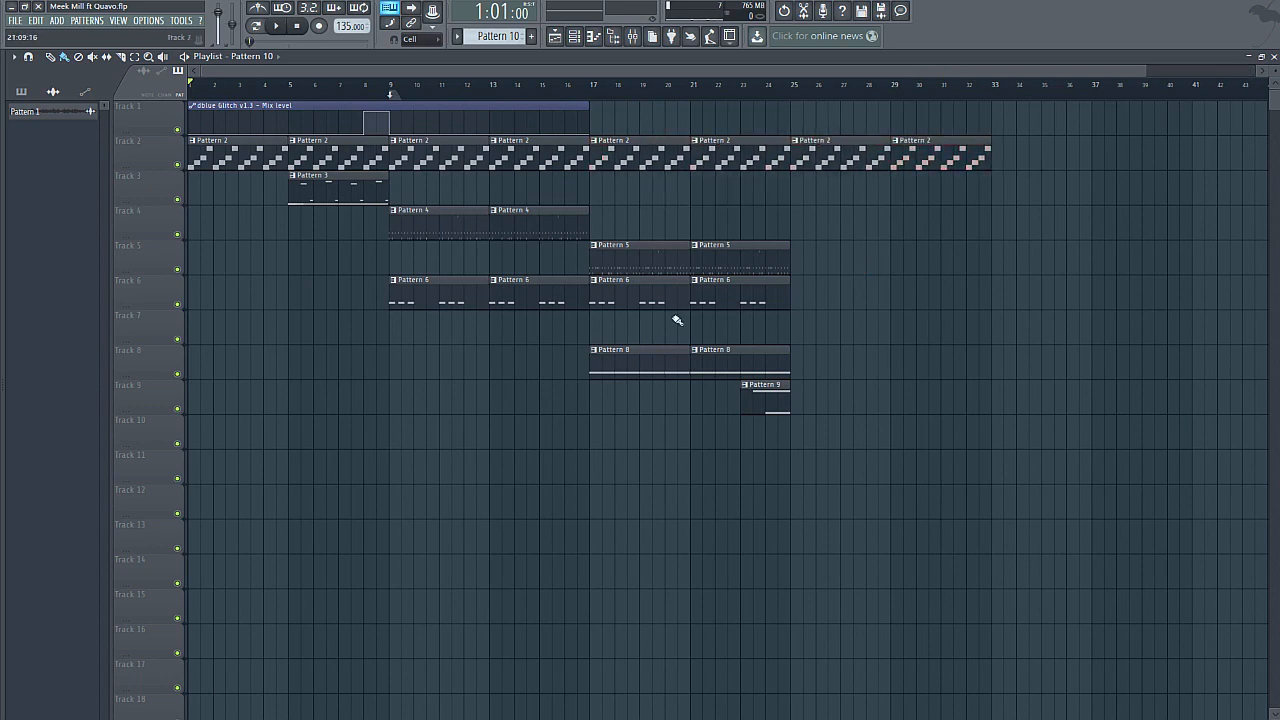
- Place a one-bar Pattern 8 clip on Track 8 at bar 25 and Pattern 6 clips on Track 6 at bars 25 and 29
{"action": "left_click", "coordinate": [798, 368]}
{"action": "left_click_drag", "start_coordinate": [889, 364], "coordinate": [816, 380]}
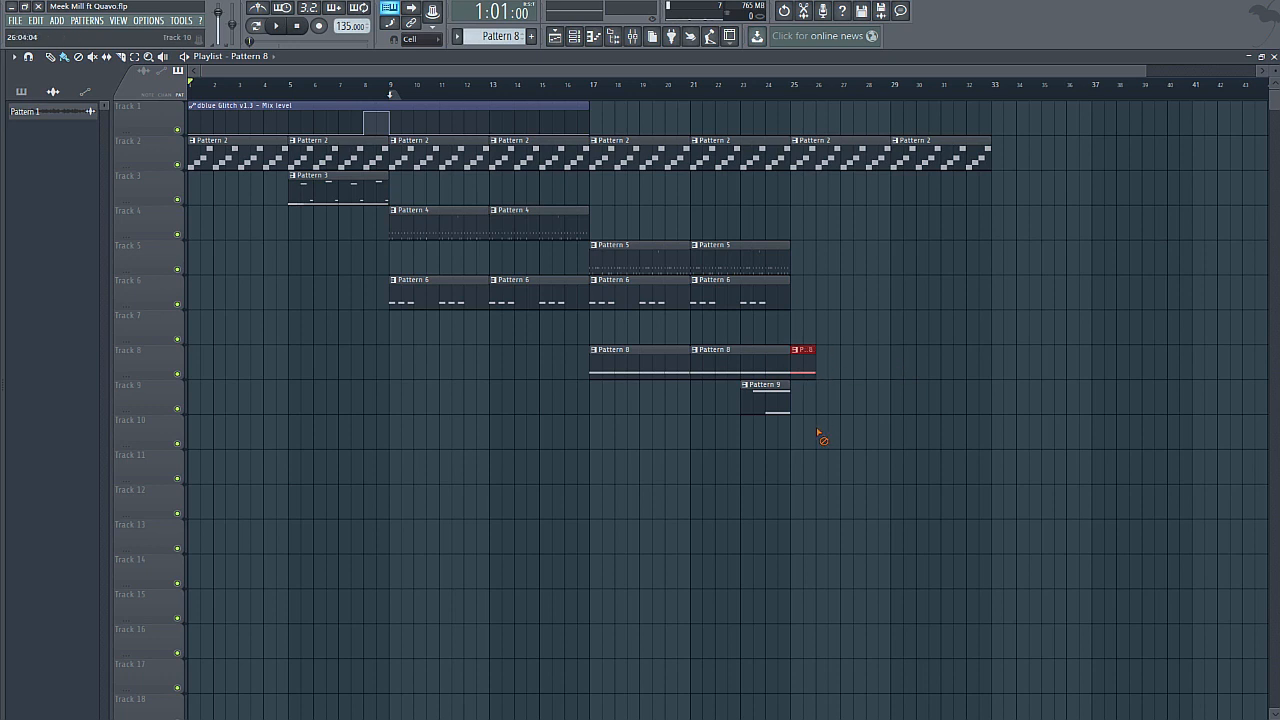
{"action": "left_click", "coordinate": [800, 297]}
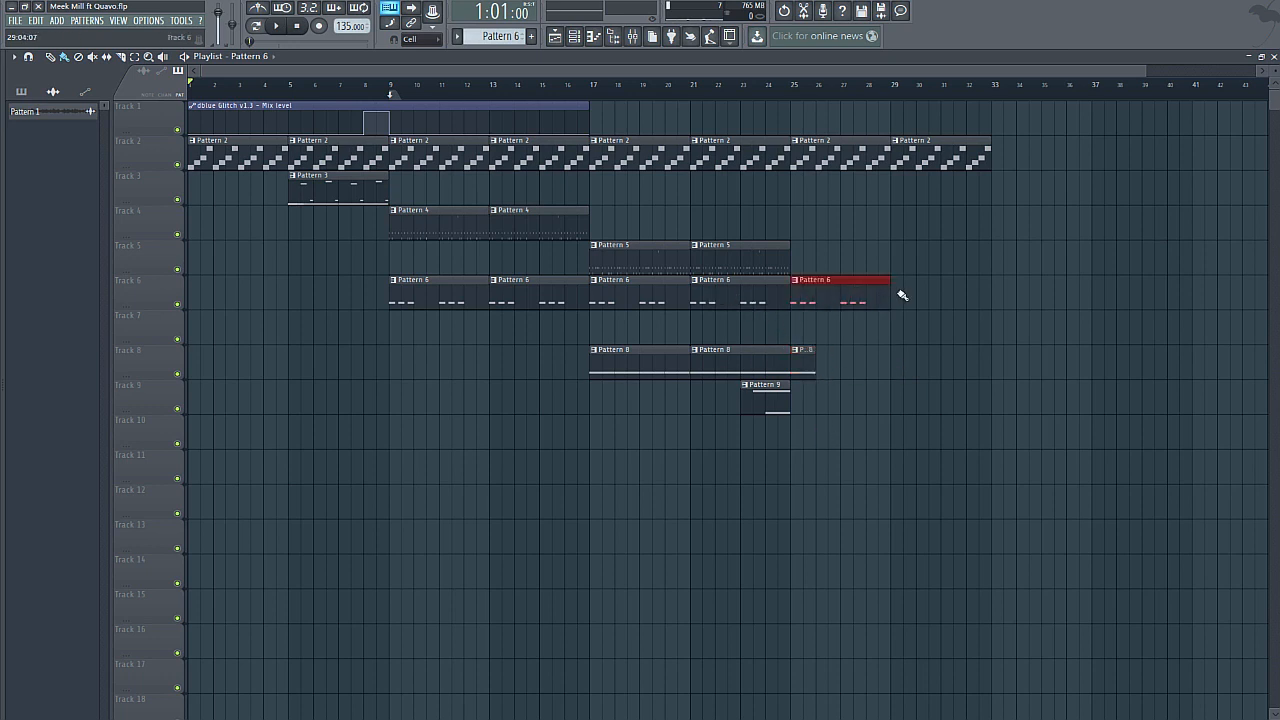
{"action": "left_click", "coordinate": [902, 295]}
- Start playback near bar 23 and place Pattern 10 clips on Track 10 at bars 25 and 29
{"action": "left_click", "coordinate": [748, 94]}
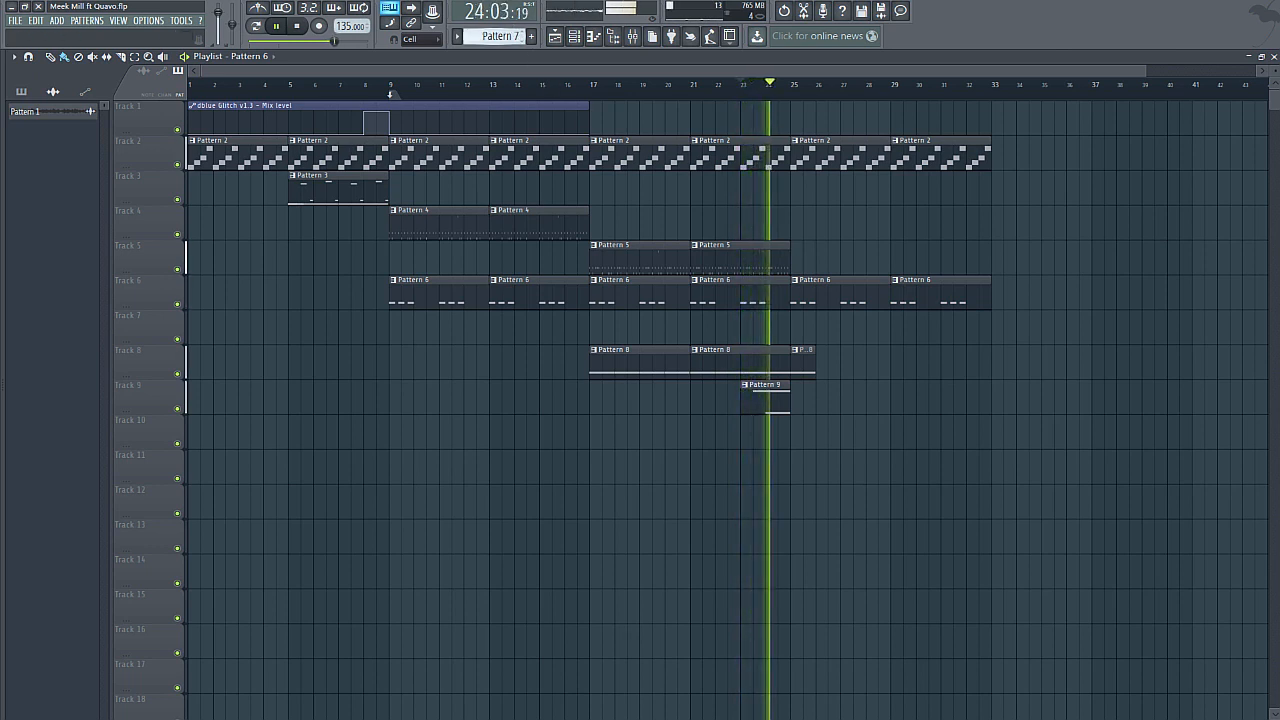
{"action": "scroll", "coordinate": [514, 35], "scroll_direction": "down", "scroll_amount": 3}
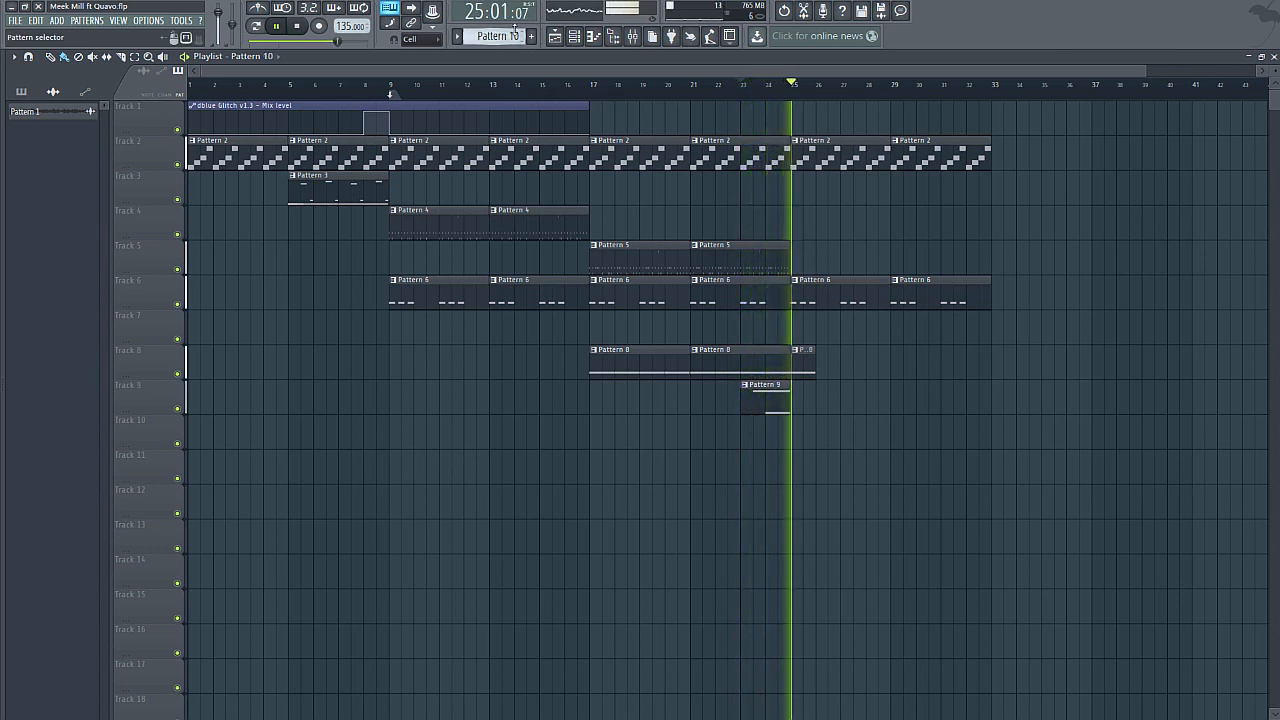
{"action": "left_click", "coordinate": [812, 430]}
{"action": "left_click", "coordinate": [902, 432]}
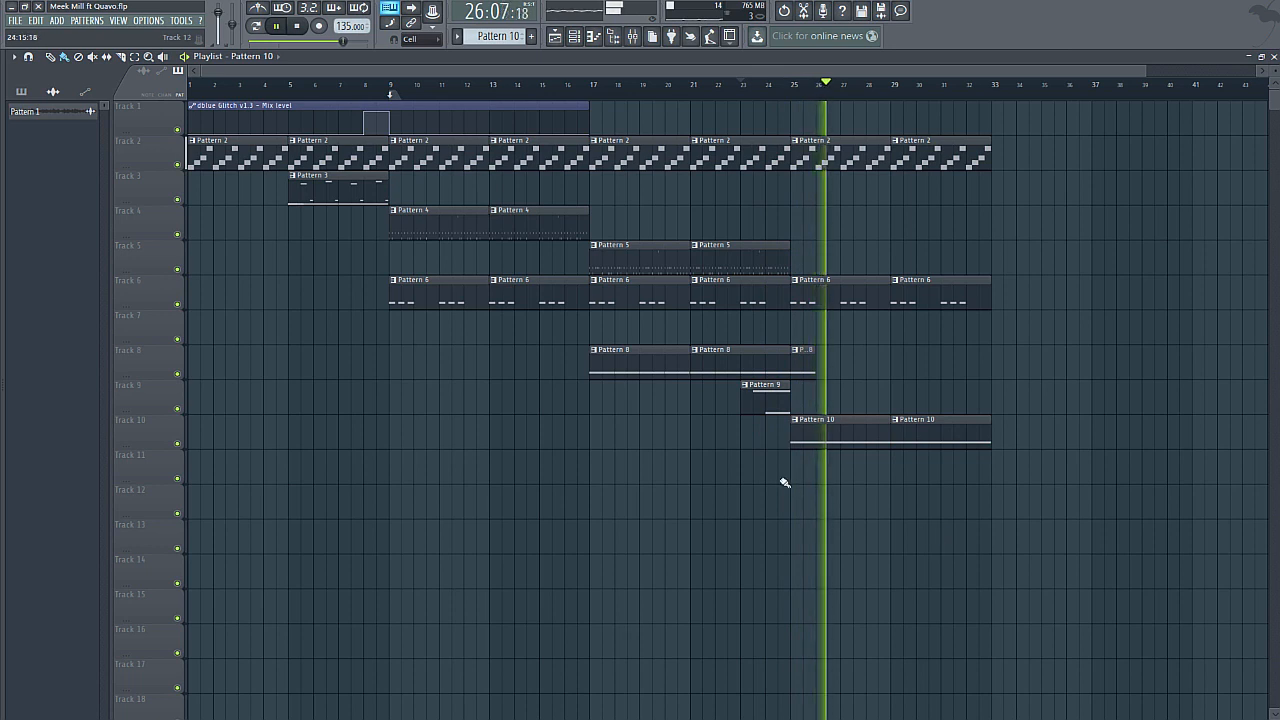
- Add two Pattern 3 clips at bars 25 and 29, and move them up onto Track 3
{"action": "left_click", "coordinate": [343, 189]}
{"action": "left_click", "coordinate": [808, 466]}
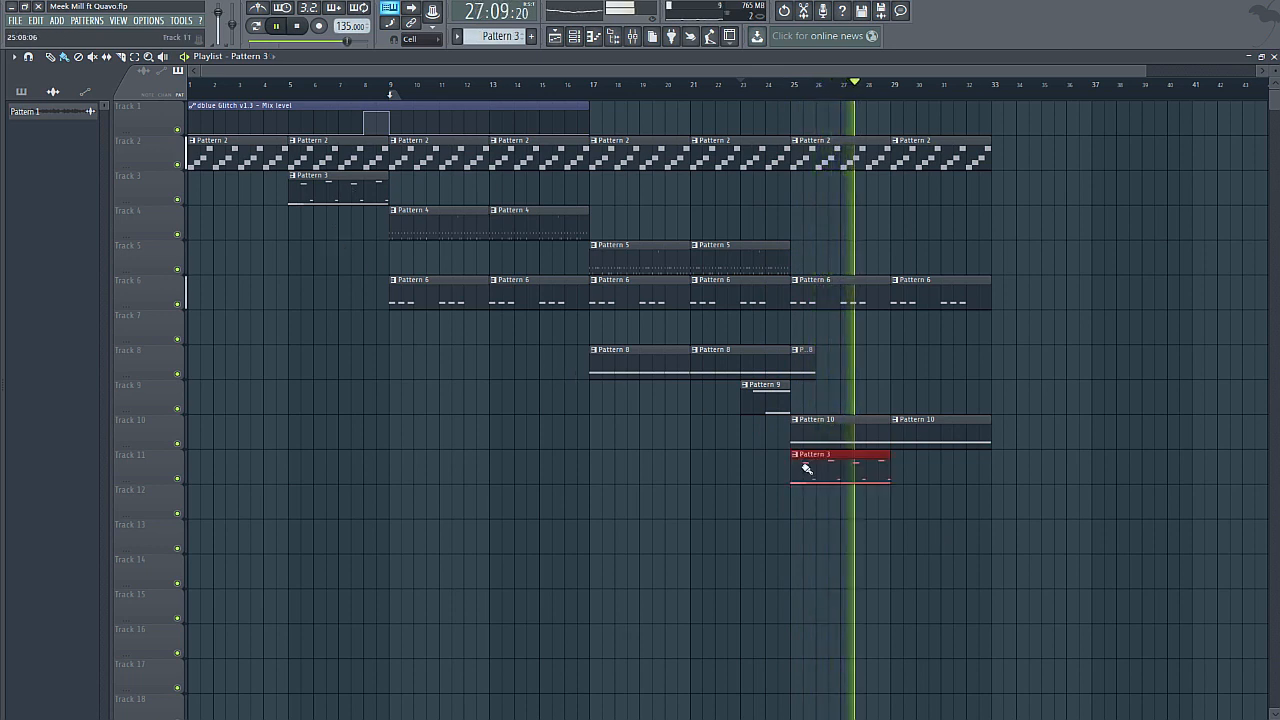
{"action": "left_click", "coordinate": [900, 466]}
{"action": "left_click_drag", "start_coordinate": [812, 460], "coordinate": [812, 185]}
{"action": "left_click_drag", "start_coordinate": [919, 440], "coordinate": [919, 185]}
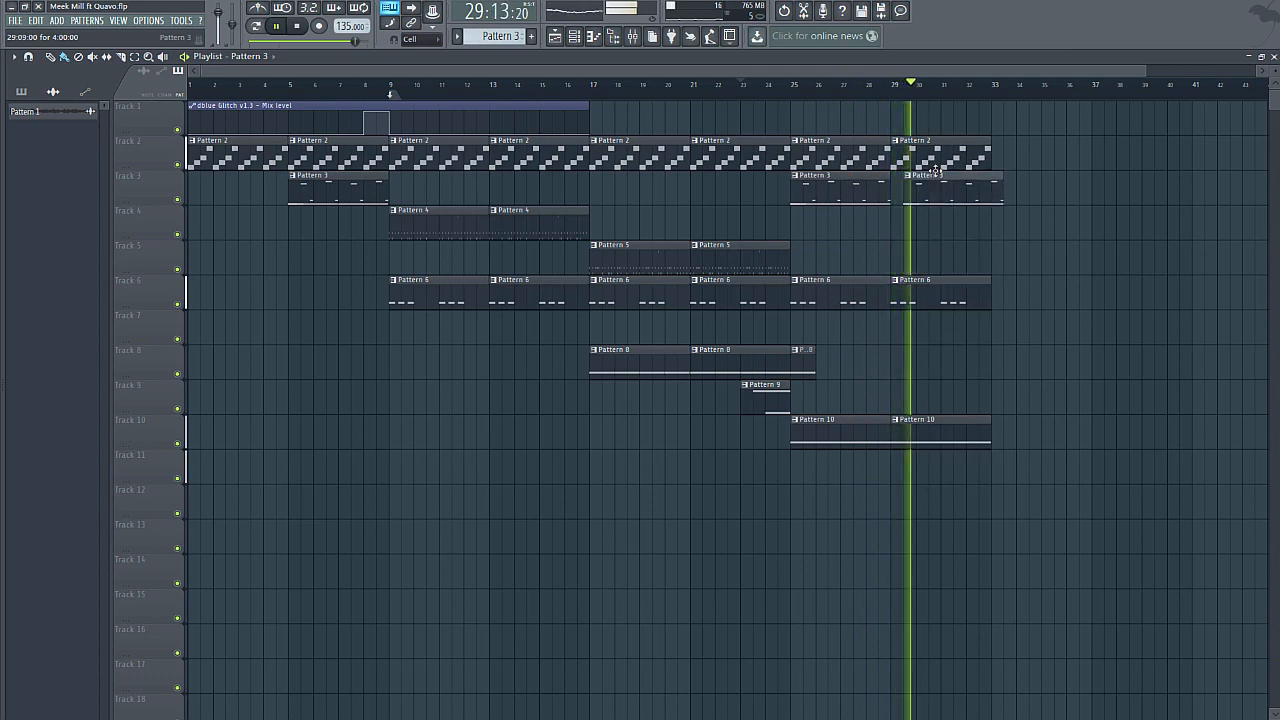
- Play the arrangement from around bar 22 and open the Massive instrument used in Pattern 10
{"action": "left_click", "coordinate": [716, 90]}
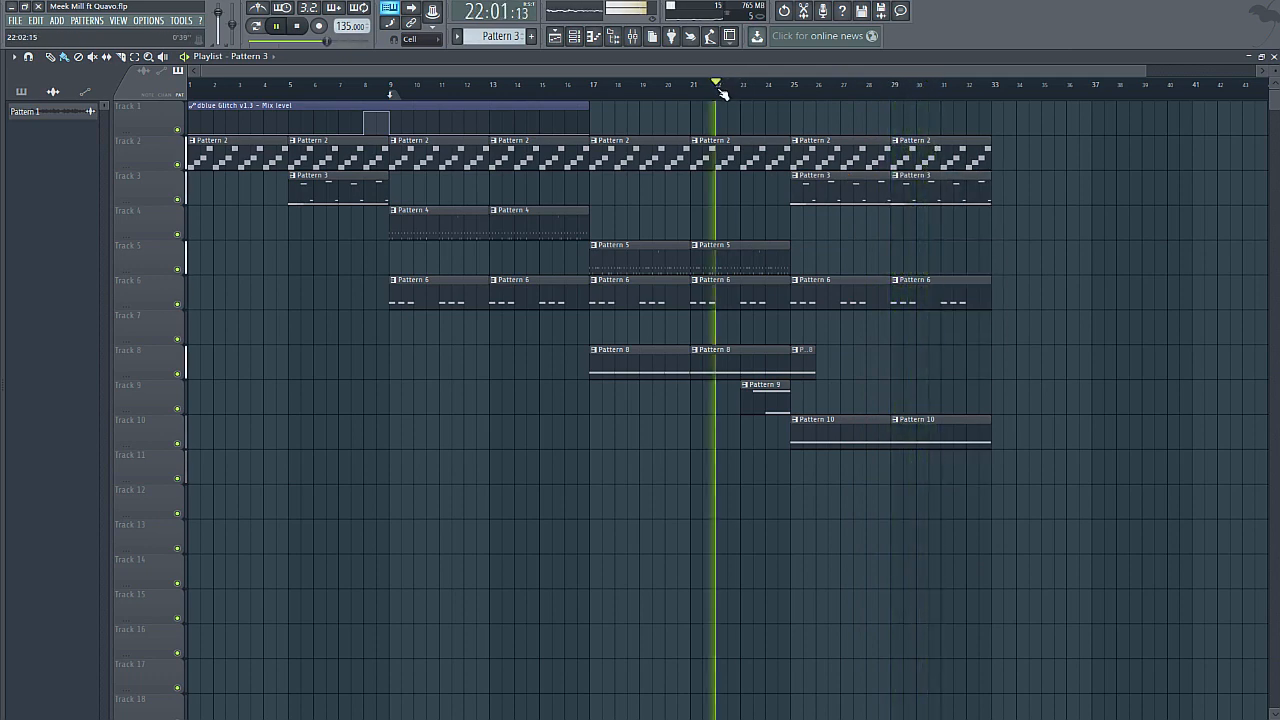
{"action": "left_click", "coordinate": [834, 434]}
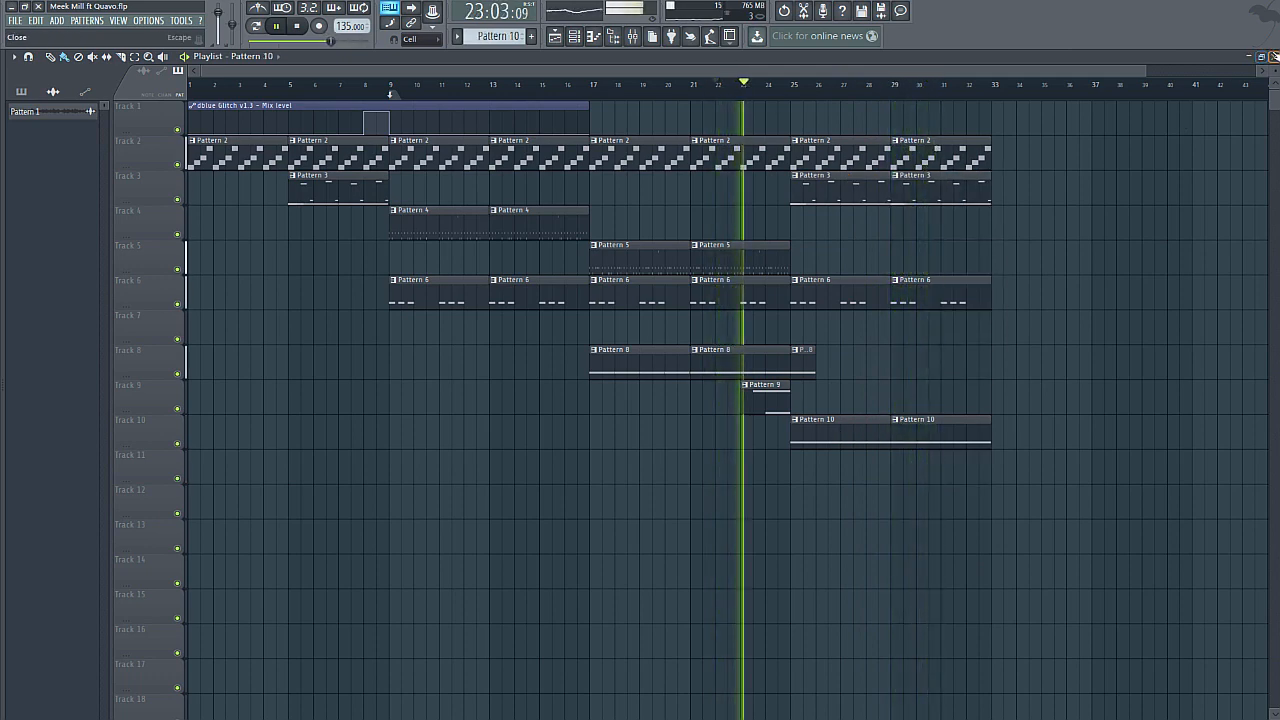
{"action": "left_click", "coordinate": [1273, 57]}
{"action": "left_click", "coordinate": [183, 551]}
{"action": "left_click", "coordinate": [183, 551]}
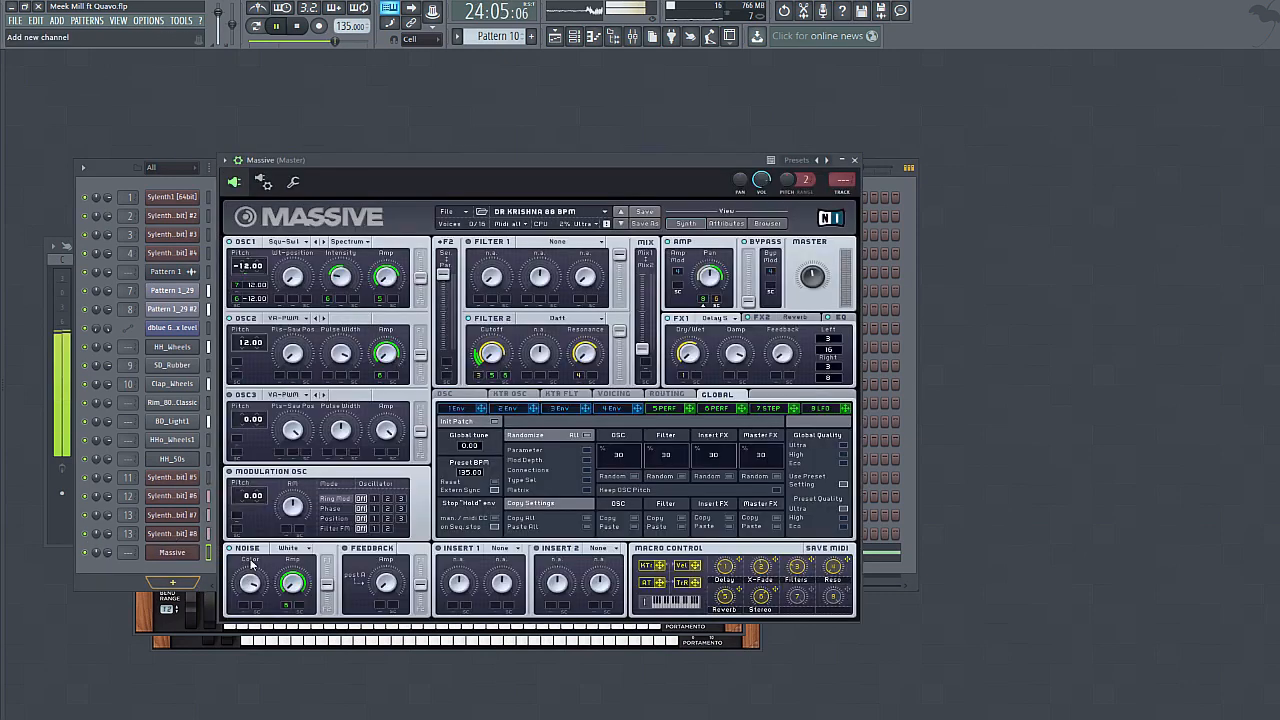
- Route Massive to mixer track 15, load Fruity parametric EQ 2 on it and high-pass its low frequencies
{"action": "left_click", "coordinate": [843, 180]}
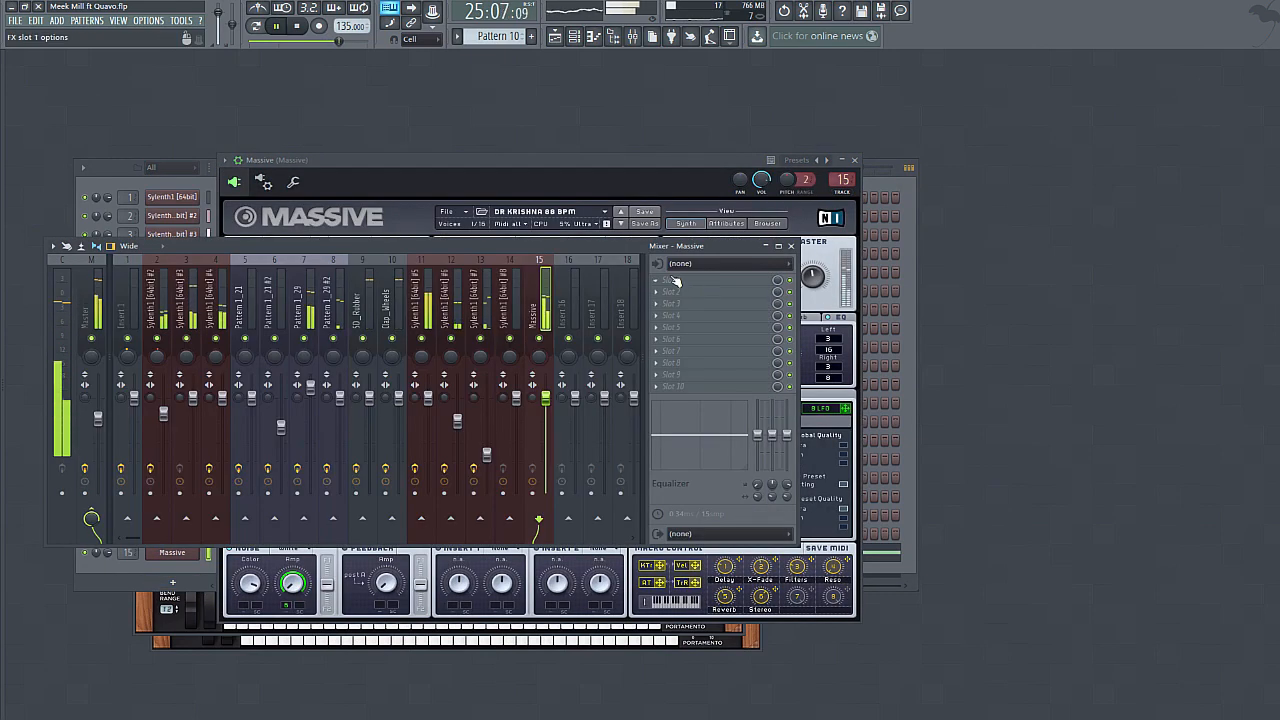
{"action": "left_click", "coordinate": [776, 284]}
{"action": "left_click", "coordinate": [880, 402]}
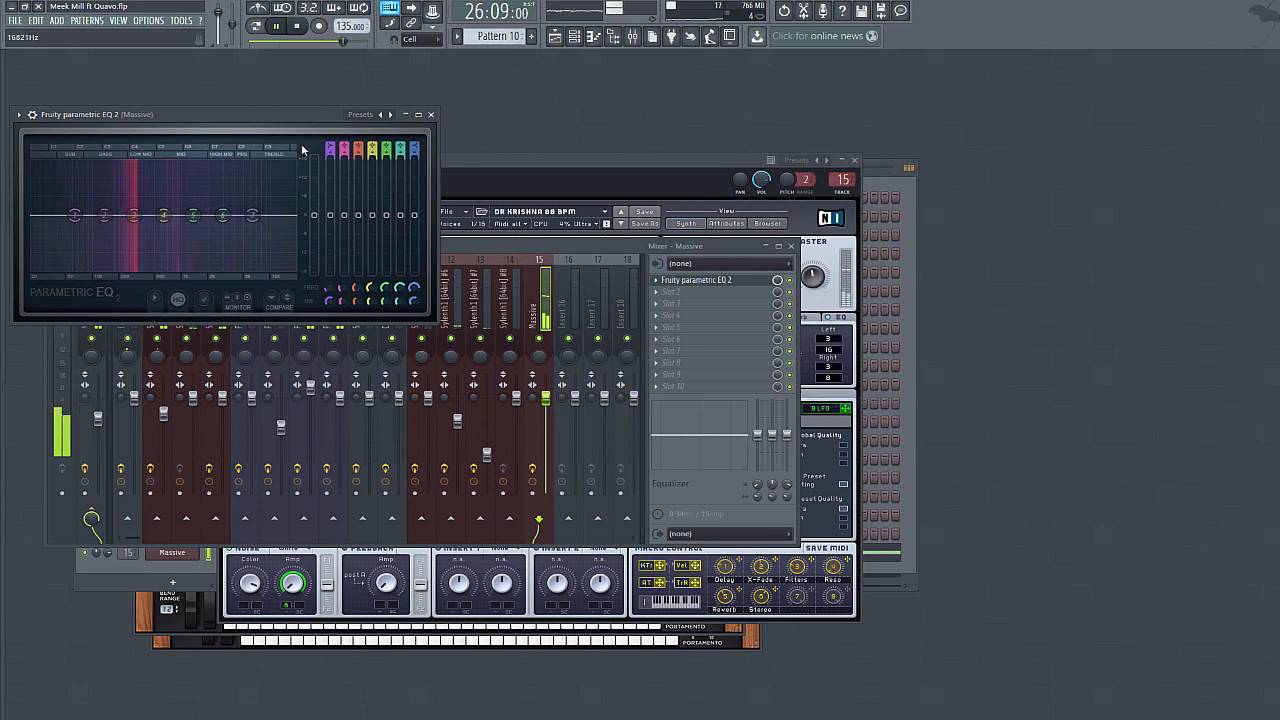
{"action": "mouse_move", "coordinate": [134, 215]}
{"action": "left_mouse_down"}
{"action": "mouse_move", "coordinate": [128, 235]}
{"action": "mouse_move", "coordinate": [137, 220]}
{"action": "mouse_move", "coordinate": [79, 215]}
{"action": "mouse_move", "coordinate": [130, 215]}
{"action": "left_mouse_up"}
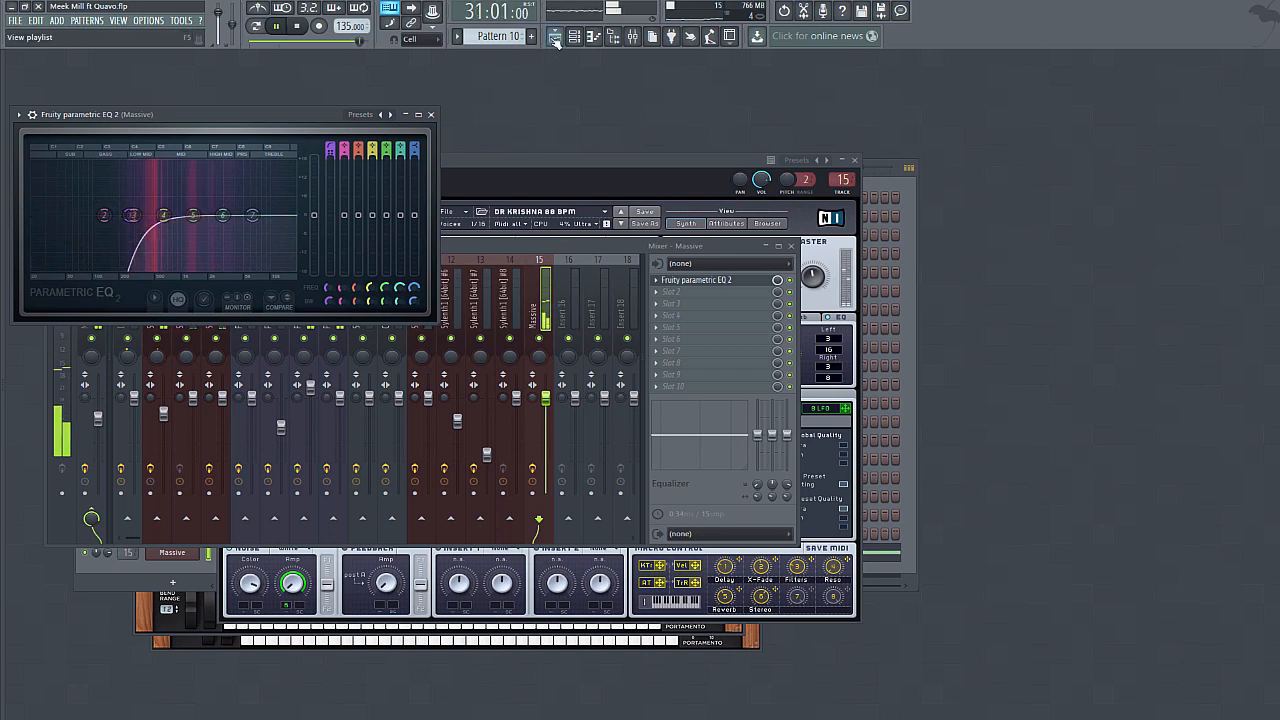
- Place a Pattern 9 clip on Track 9 at bar 31 and play the arrangement from around bar 23
{"action": "key", "text": "F5"}
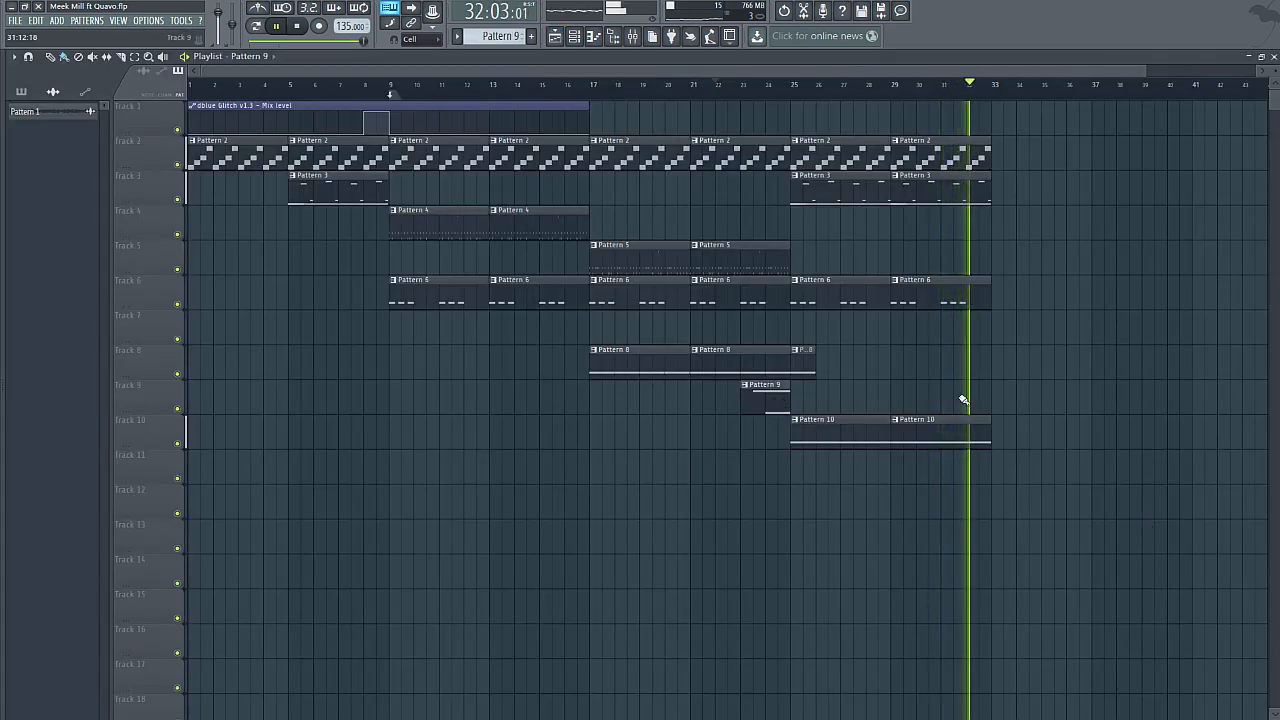
{"action": "left_click", "coordinate": [955, 399]}
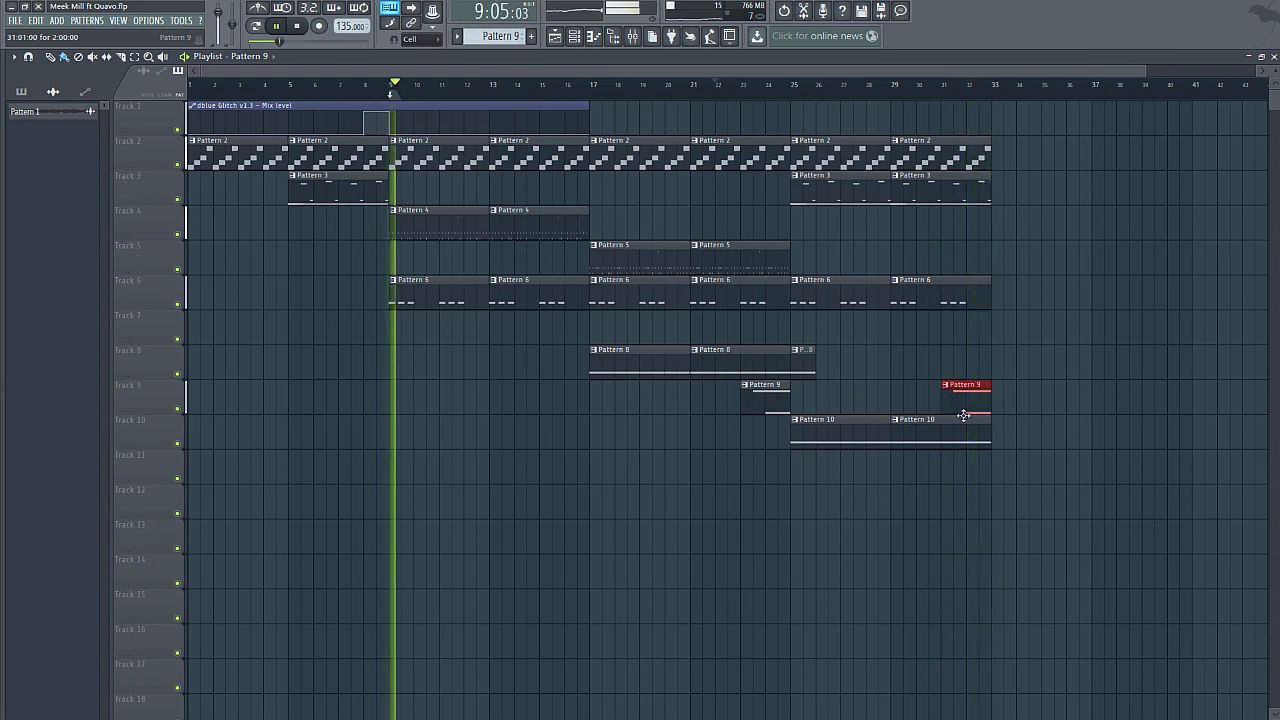
{"action": "left_click", "coordinate": [746, 84]}
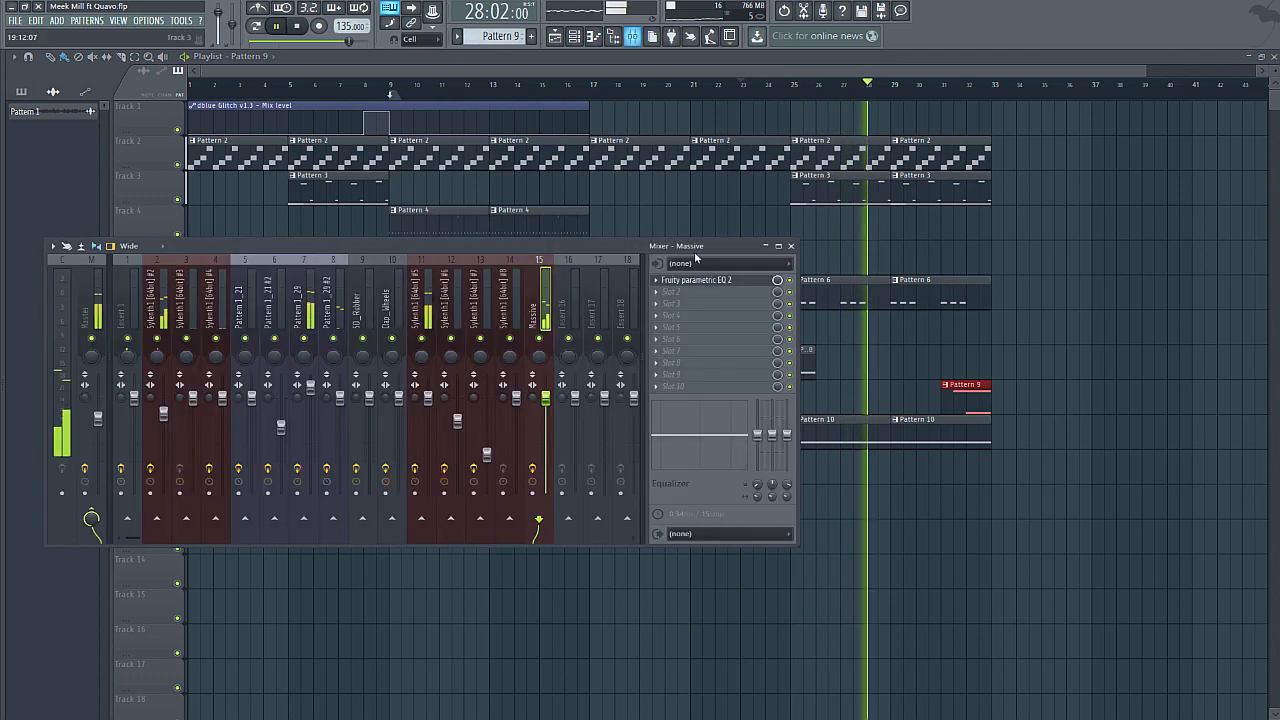
- Raise the high-pass cutoff on Massive's EQ, lower its mixer level to about -2.4 dB and stop playback
{"action": "left_click", "coordinate": [632, 36]}
{"action": "left_click", "coordinate": [712, 280]}
{"action": "left_click_drag", "start_coordinate": [133, 219], "coordinate": [137, 219]}
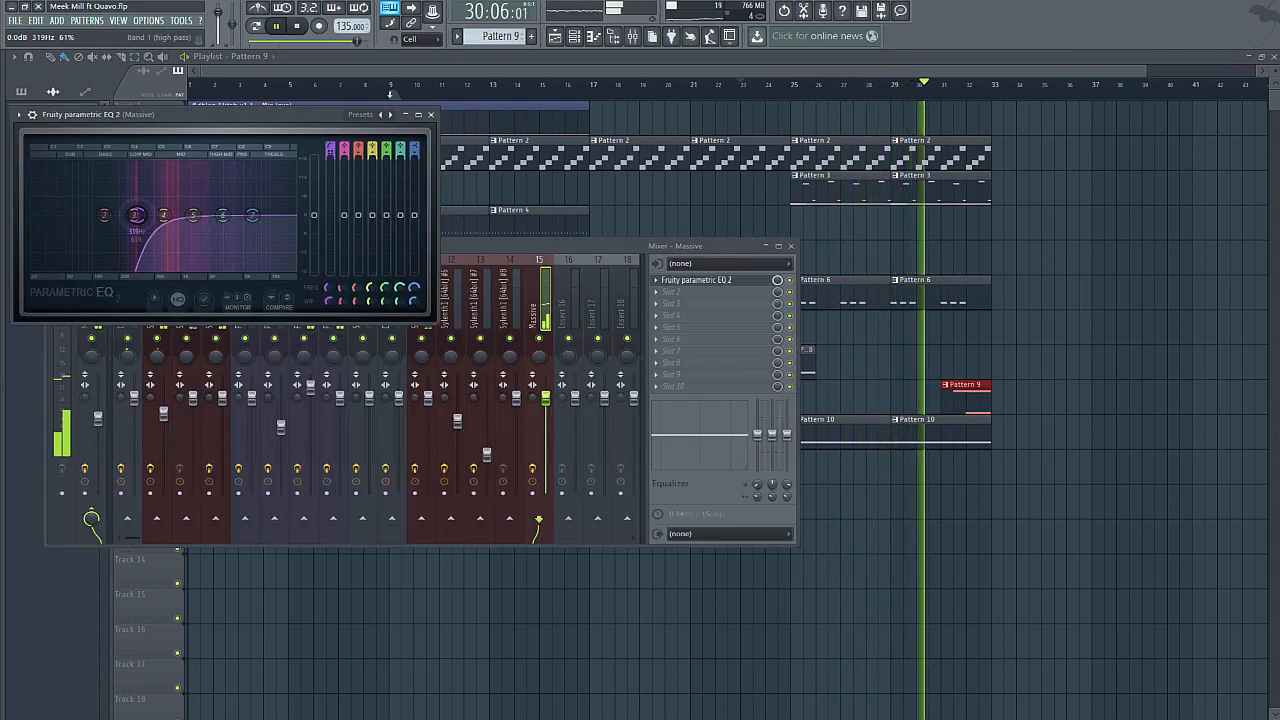
{"action": "left_click_drag", "start_coordinate": [545, 398], "coordinate": [545, 408]}
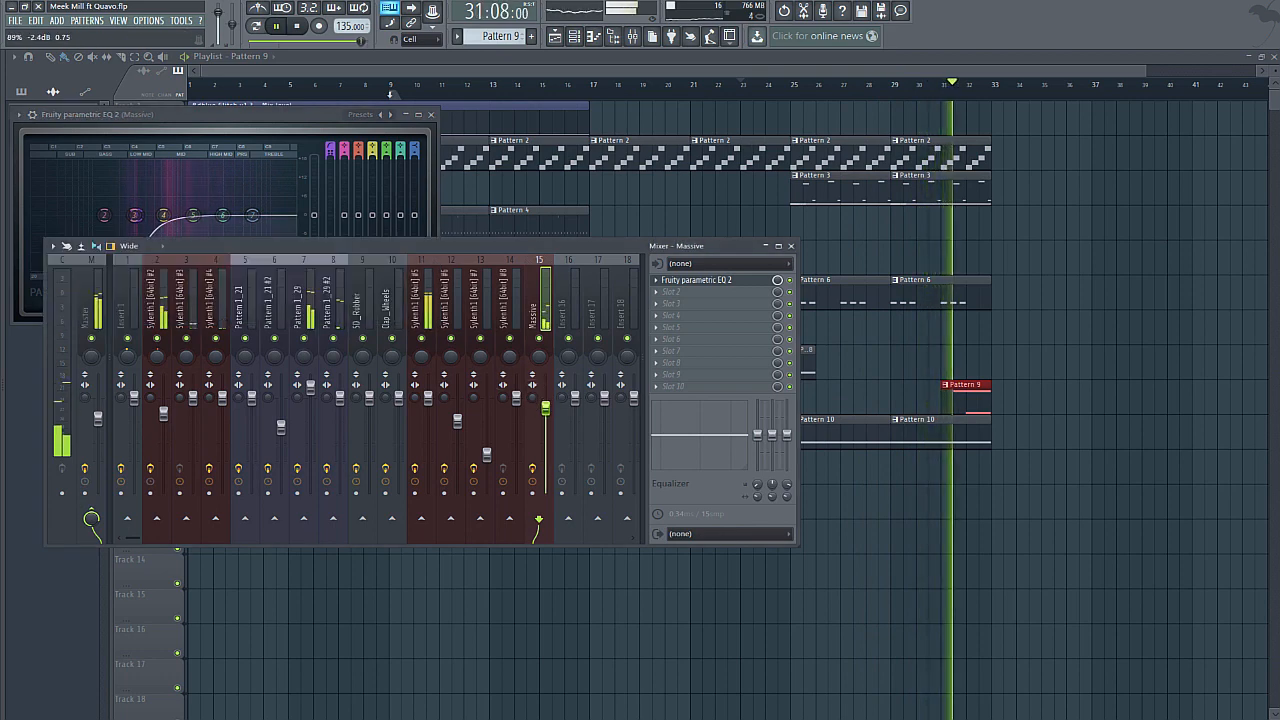
{"action": "left_click", "coordinate": [791, 246]}
{"action": "key", "text": "Escape"}
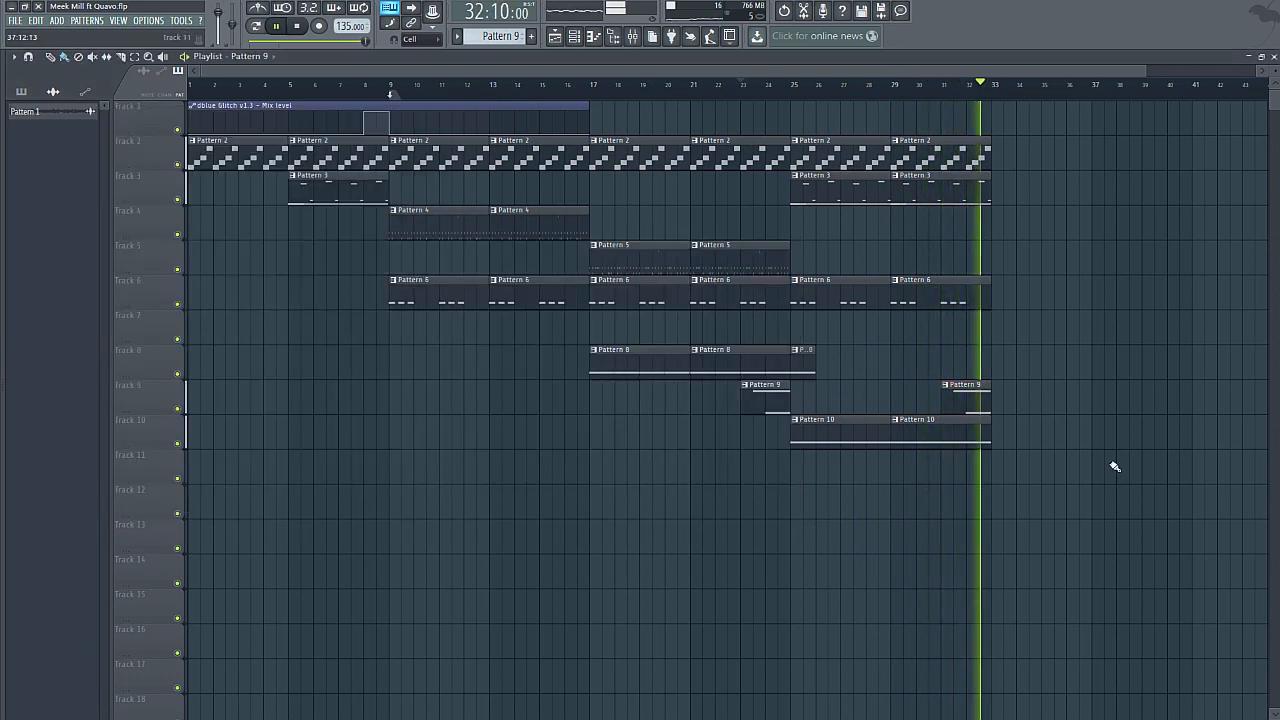
{"action": "key", "text": "space"}
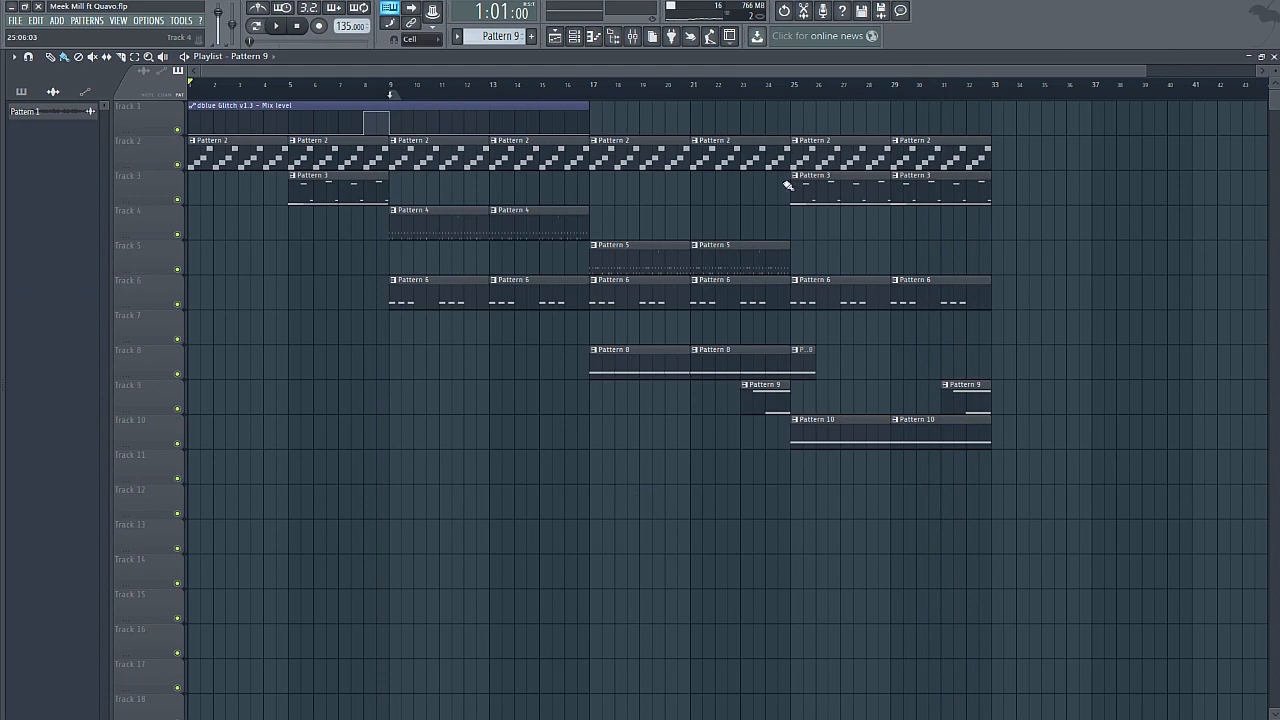
- Duplicate all the clips from bar 25 up to bar 33 so that the copy starts at bar 33
{"action": "mouse_move", "coordinate": [777, 84]}
{"action": "left_mouse_down"}
{"action": "mouse_move", "coordinate": [580, 115]}
{"action": "mouse_move", "coordinate": [741, 82]}
{"action": "mouse_move", "coordinate": [799, 133]}
{"action": "left_mouse_up"}
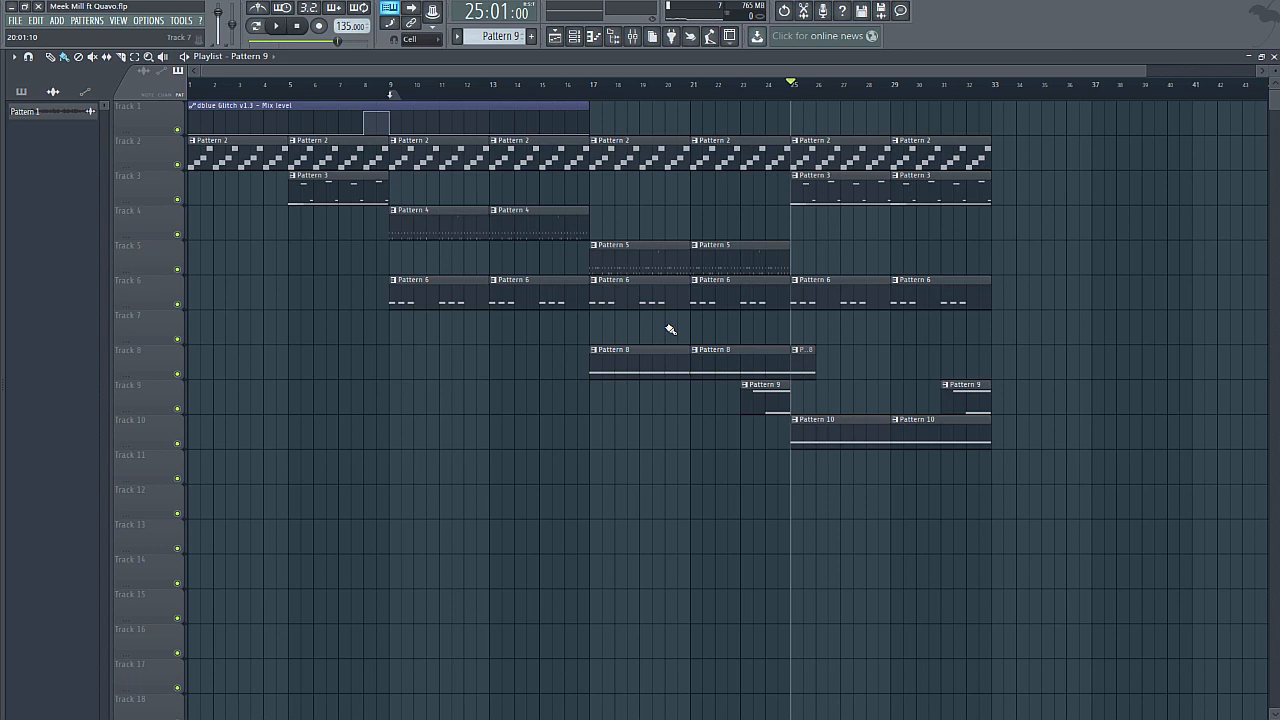
{"action": "left_click", "coordinate": [942, 88]}
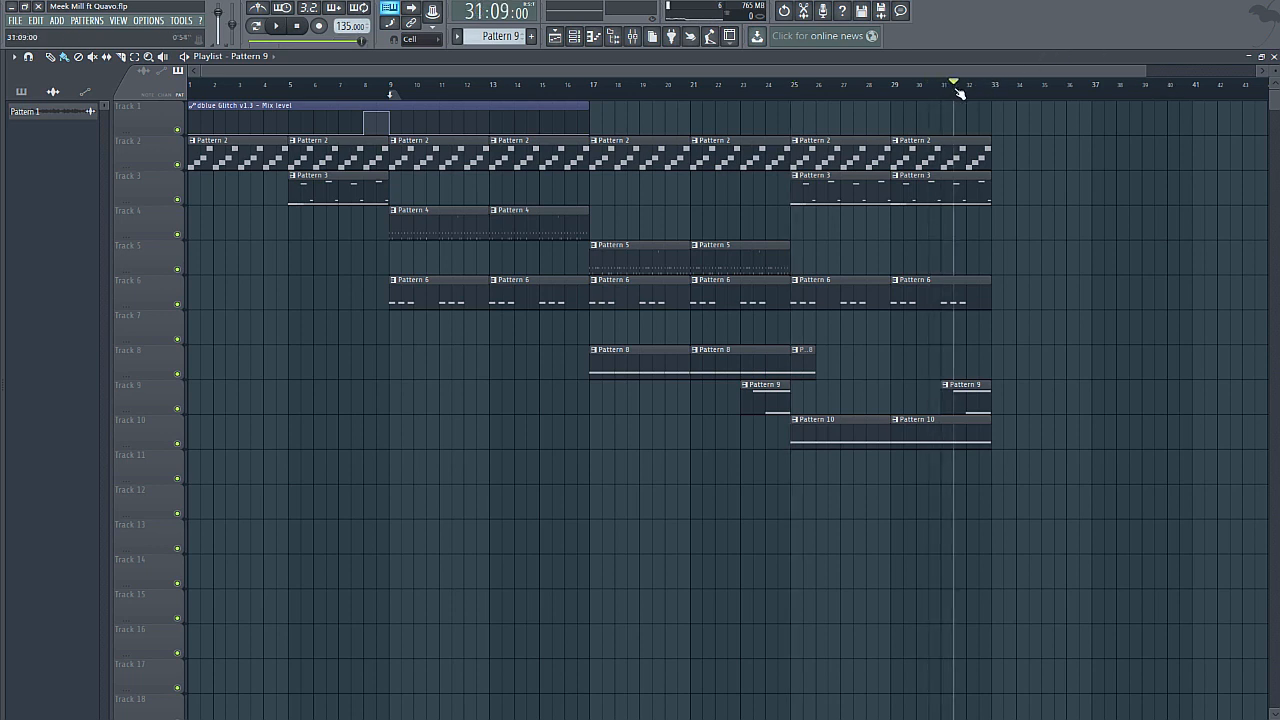
{"action": "mouse_move", "coordinate": [970, 98]}
{"action": "left_mouse_down"}
{"action": "mouse_move", "coordinate": [894, 108]}
{"action": "mouse_move", "coordinate": [866, 92]}
{"action": "left_mouse_up"}
{"action": "left_click_drag", "start_coordinate": [1028, 480], "coordinate": [792, 102]}
{"action": "left_click_drag", "start_coordinate": [815, 152], "coordinate": [1015, 152]}
- During playback from bar 31, extend the Pattern 8 clip at bar 33 to four bars and add another at bar 37
{"action": "left_click", "coordinate": [955, 84]}
{"action": "key", "text": "space"}
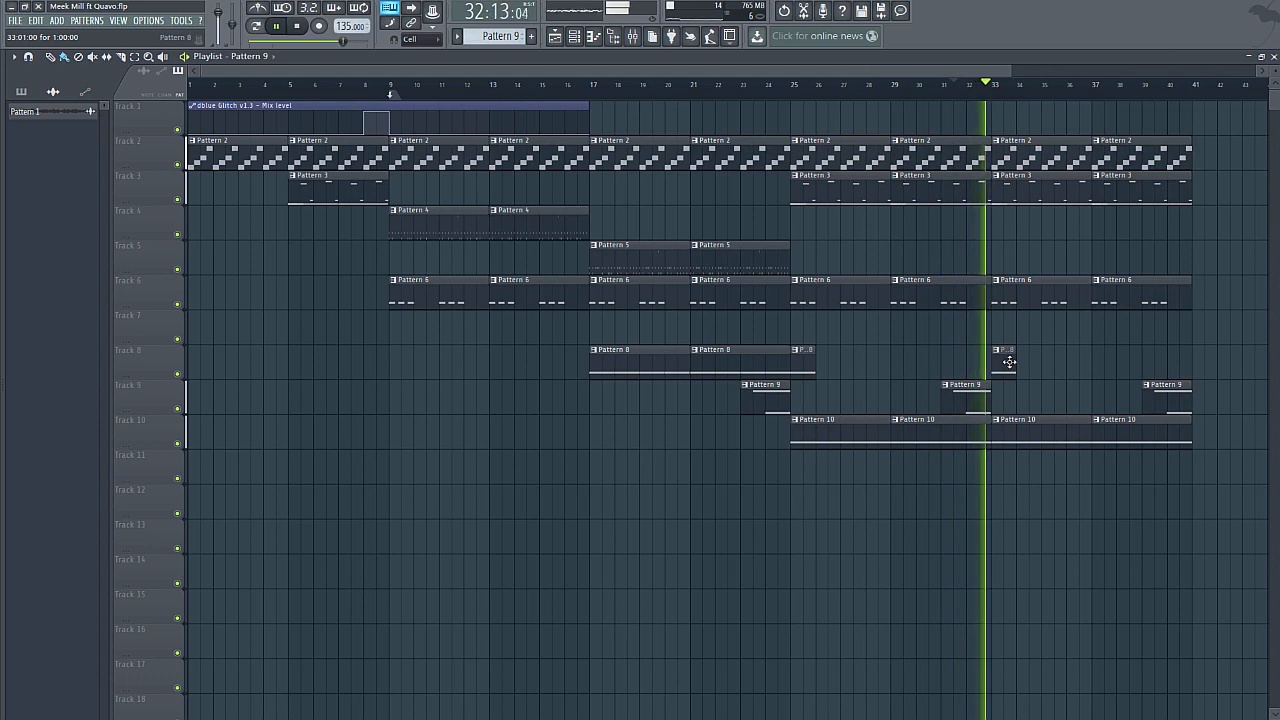
{"action": "left_click_drag", "start_coordinate": [1015, 360], "coordinate": [1092, 360]}
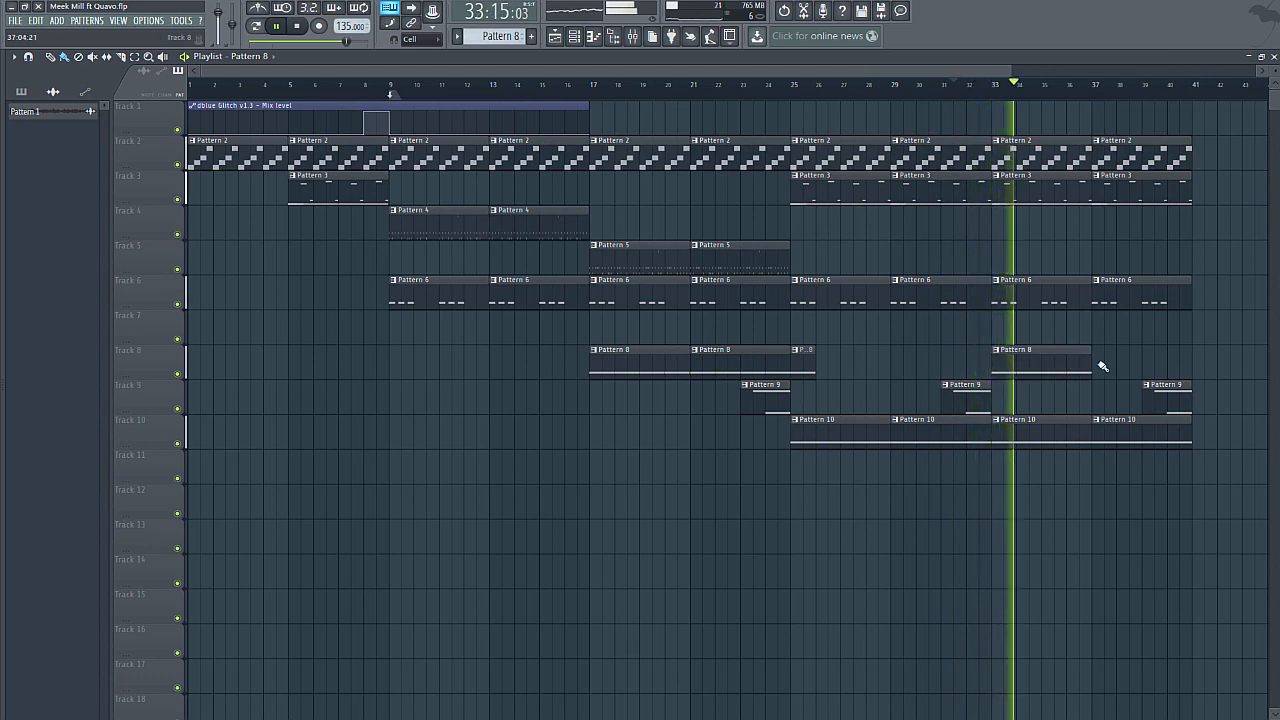
{"action": "left_click", "coordinate": [1100, 362]}
{"action": "key", "text": "space"}
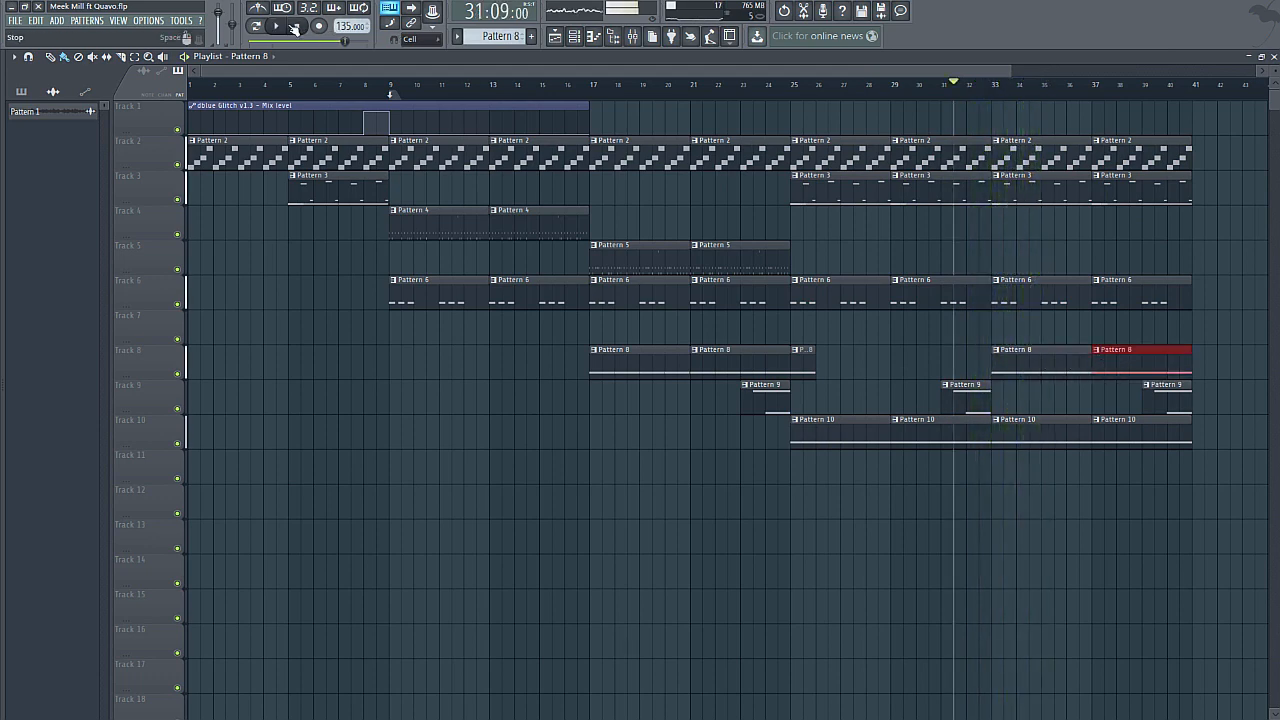
- Replace the Pattern 6 clips at bars 33 and 37 with Pattern 7 clips on Track 7, and play the section
{"action": "key", "text": "KP_Add"}
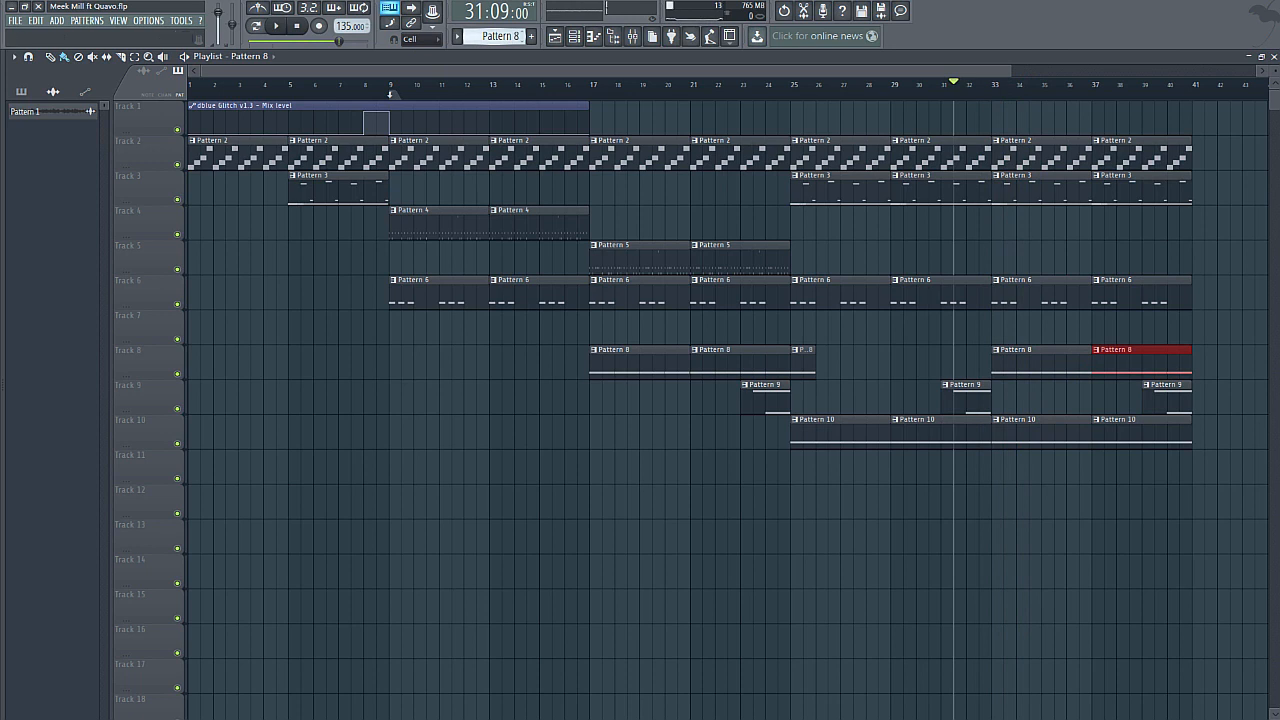
{"action": "key", "text": "KP_Subtract"}
{"action": "left_click", "coordinate": [998, 330]}
{"action": "right_click", "coordinate": [1040, 295]}
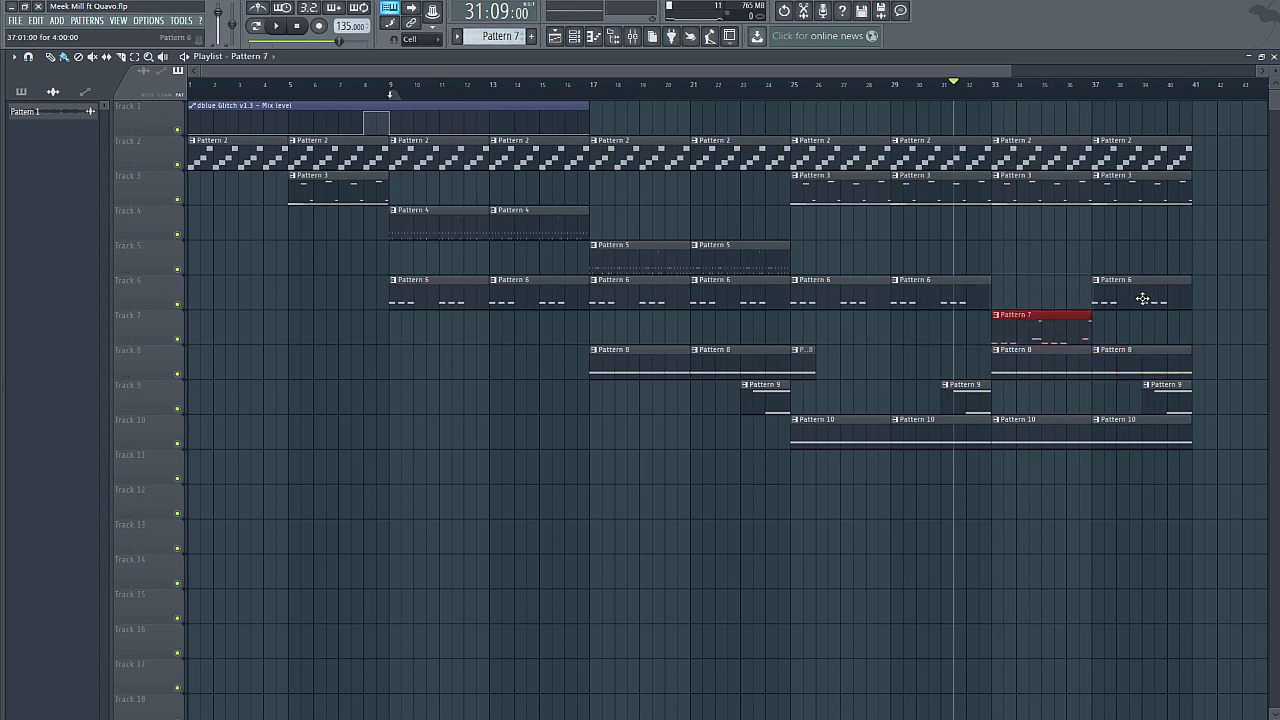
{"action": "right_click", "coordinate": [1140, 295]}
{"action": "left_click", "coordinate": [1098, 330]}
{"action": "key", "text": "space"}
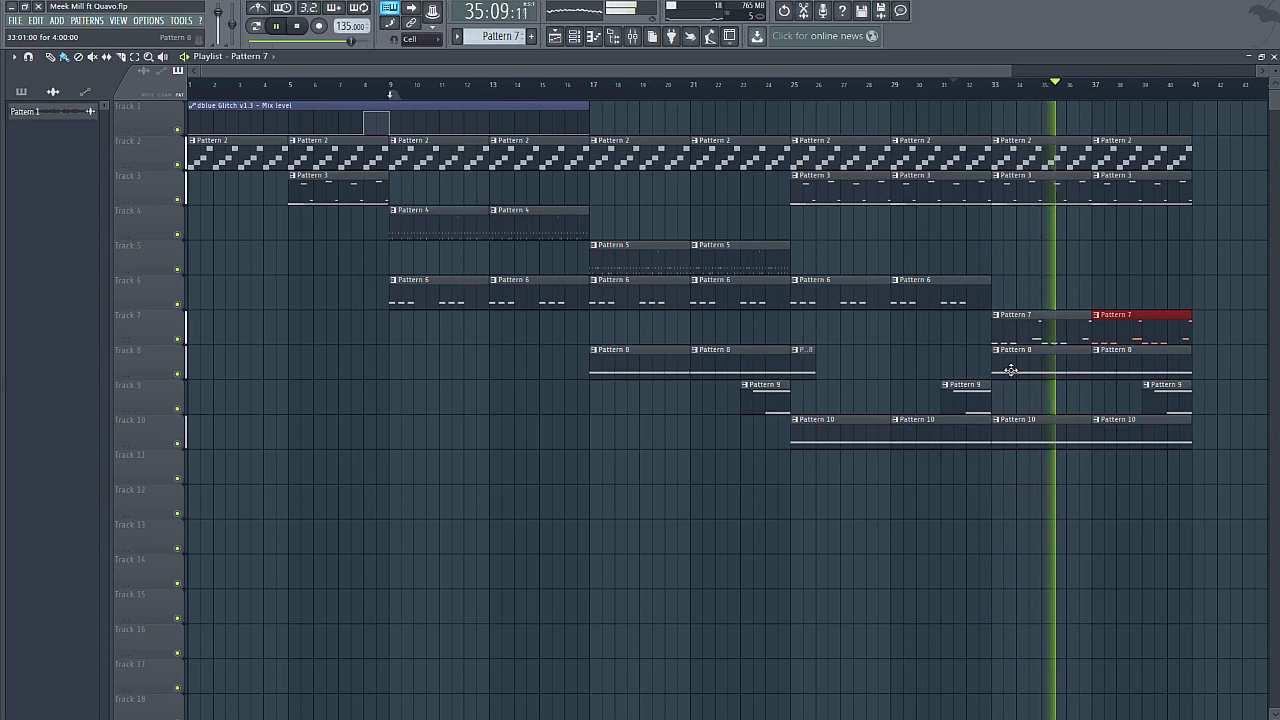
{"action": "left_click", "coordinate": [313, 35]}
- Add Pattern 5 clips on Track 5 at bars 33 and 37, and play the arrangement from bar 31
{"action": "left_click", "coordinate": [757, 257]}
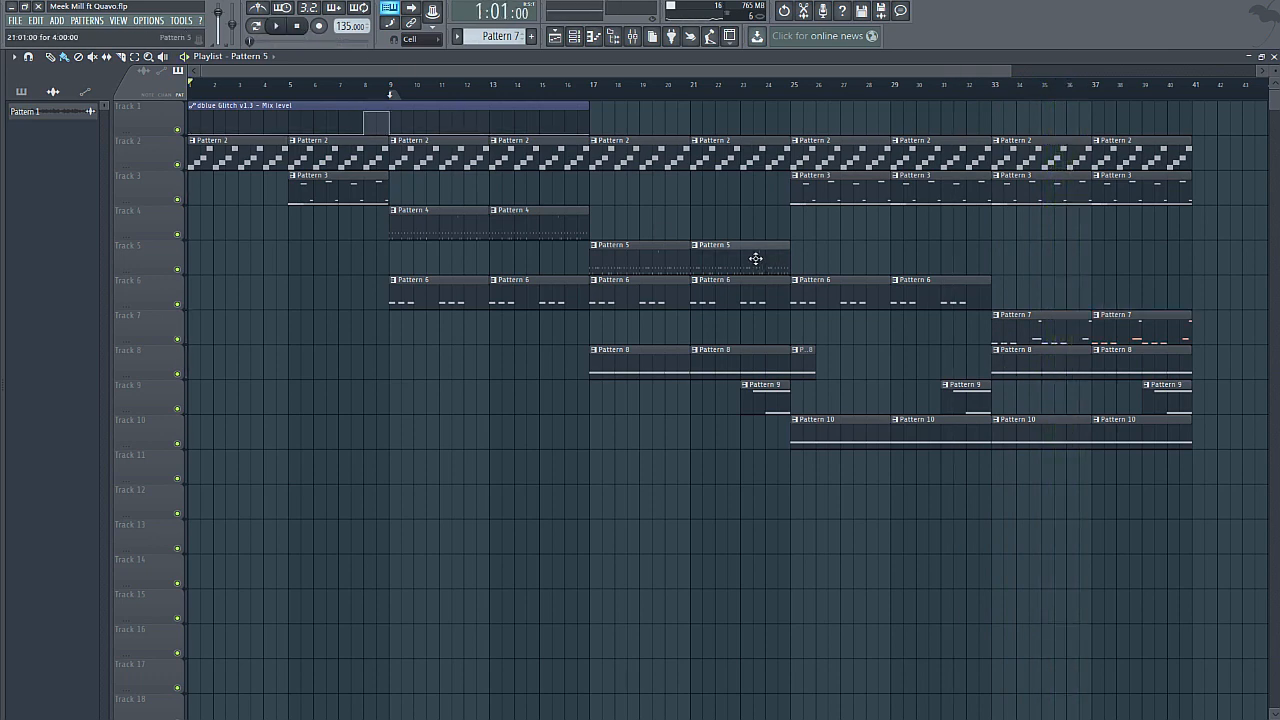
{"action": "left_click", "coordinate": [1000, 262]}
{"action": "left_click", "coordinate": [1098, 263]}
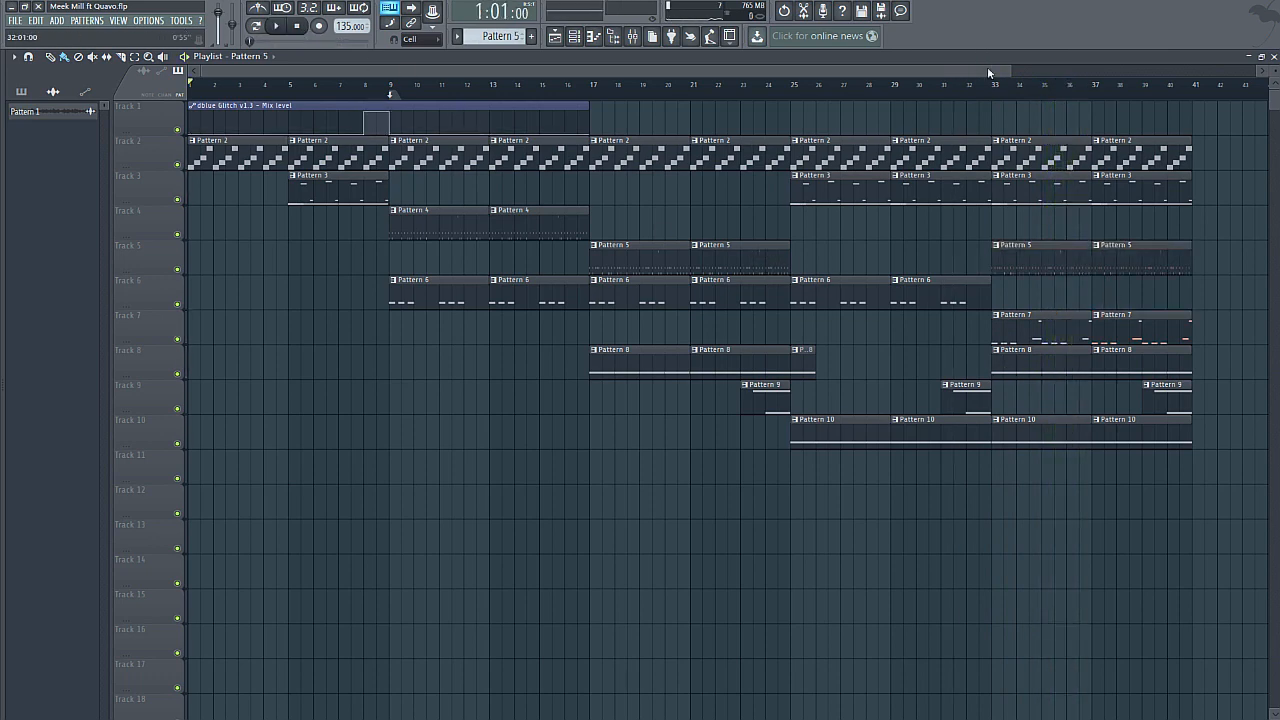
{"action": "left_click", "coordinate": [953, 87]}
{"action": "key", "text": "space"}
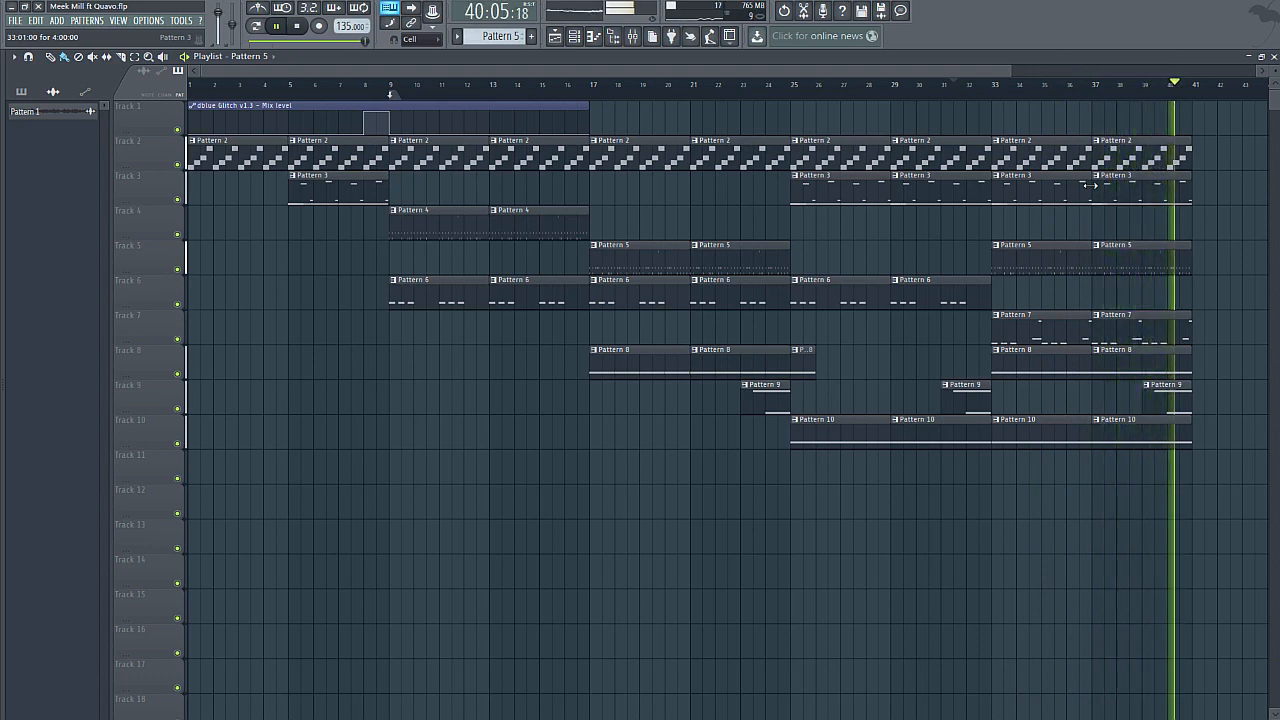
{"action": "key", "text": "space"}
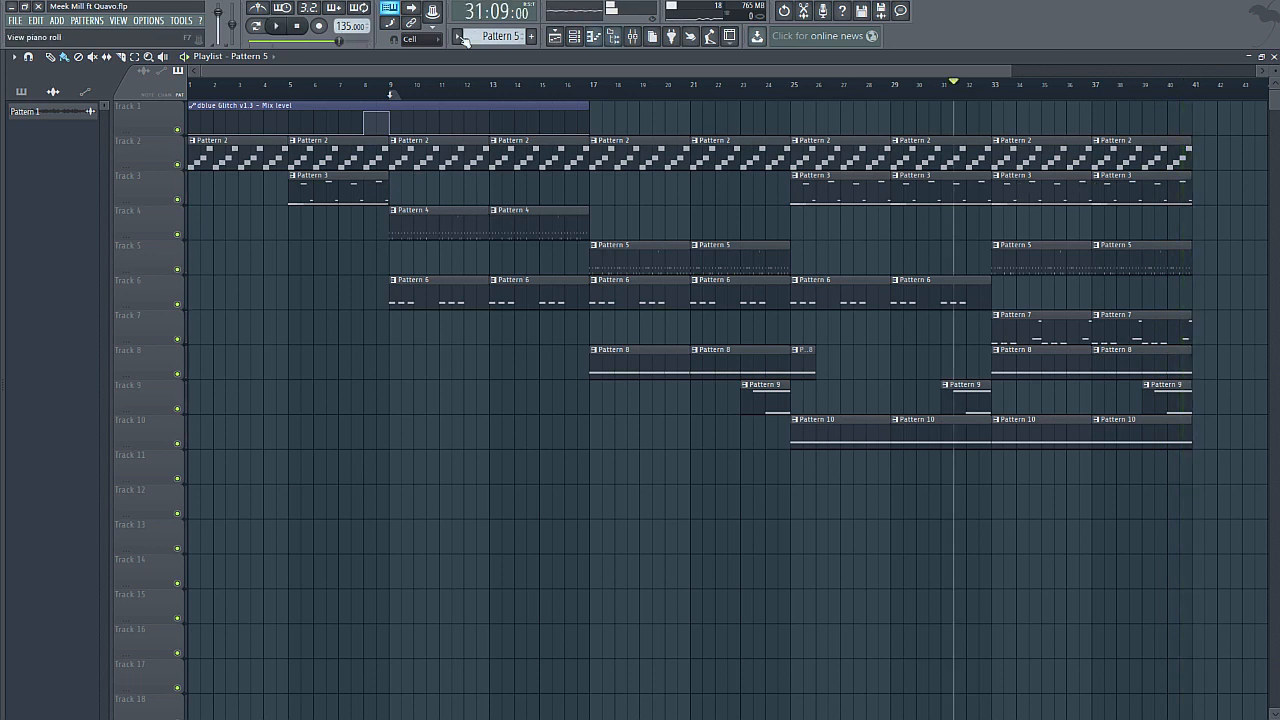
- Place Pattern 1 clips on Track 1 at bars 33 and 37
{"action": "left_click", "coordinate": [981, 90]}
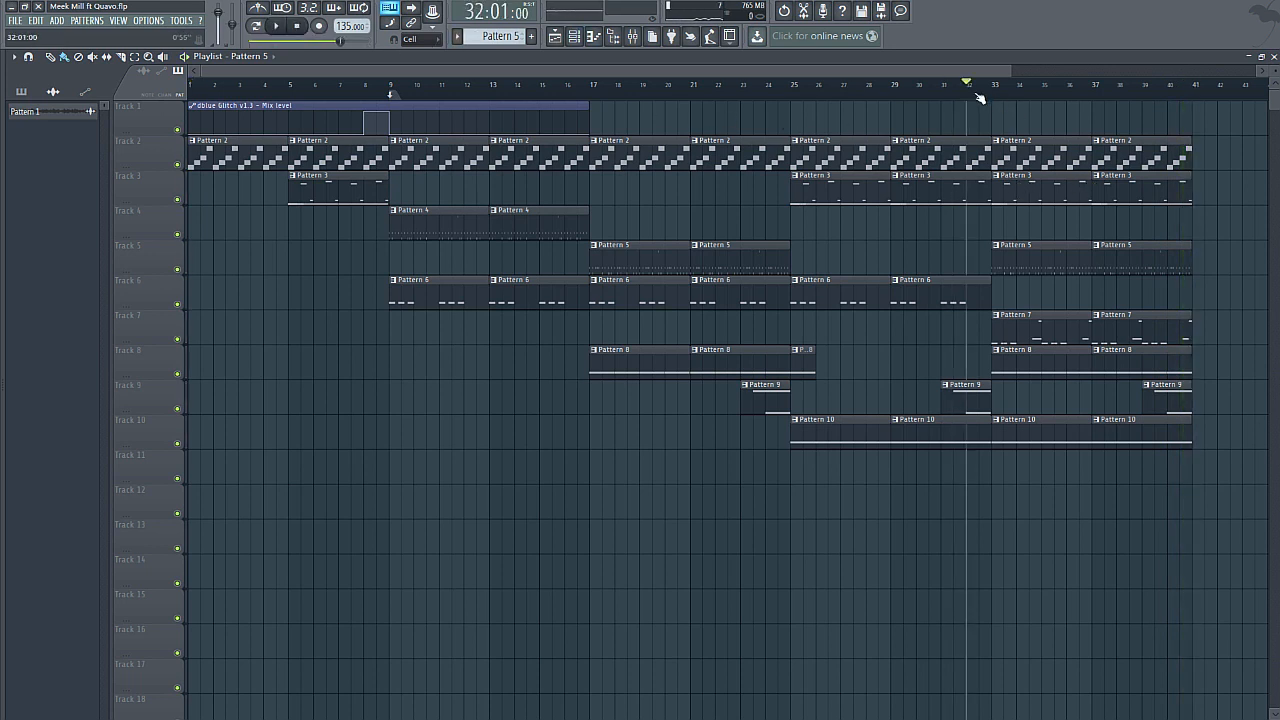
{"action": "left_click", "coordinate": [955, 108]}
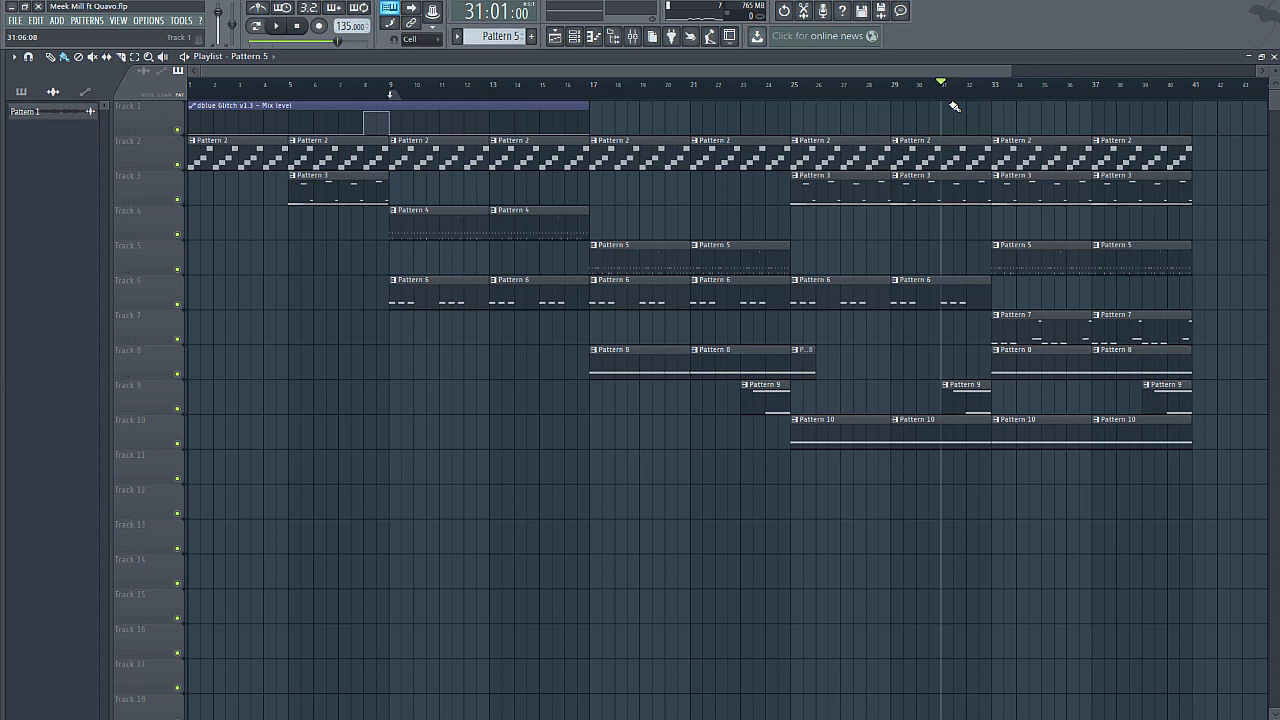
{"action": "scroll", "coordinate": [485, 38], "scroll_direction": "down", "scroll_amount": 4}
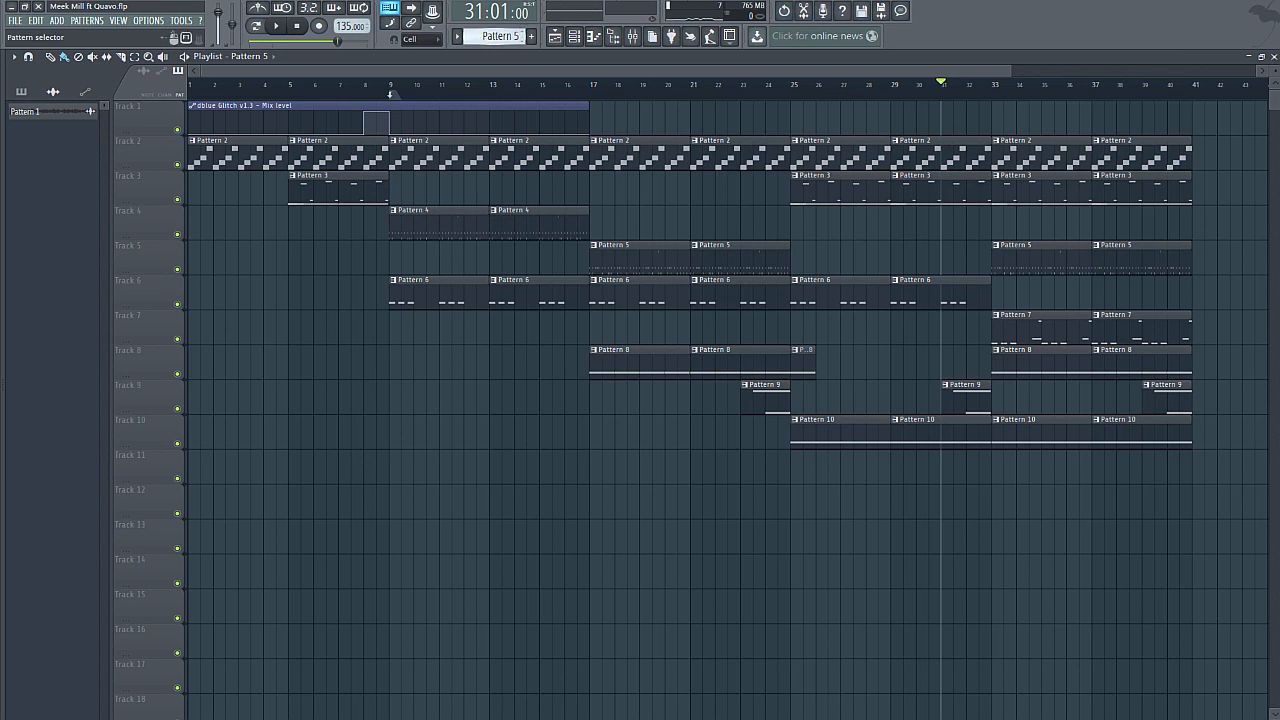
{"action": "left_click", "coordinate": [1007, 127]}
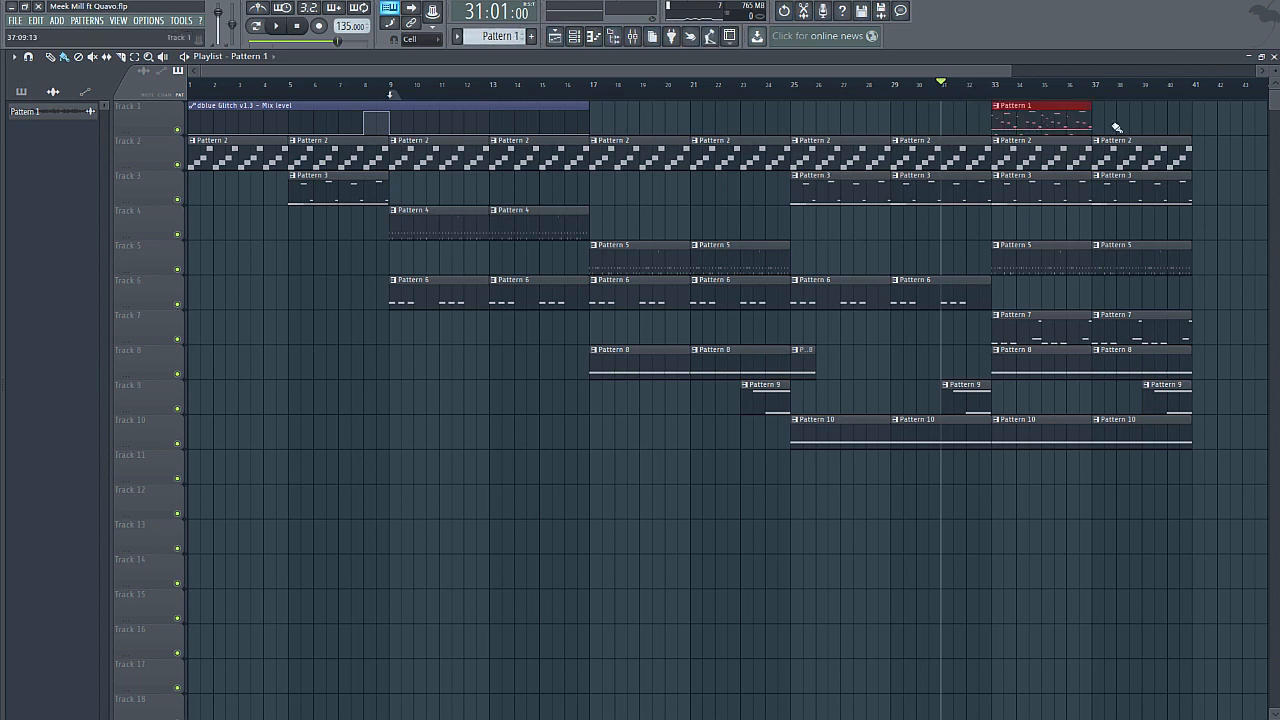
{"action": "left_click", "coordinate": [1114, 126]}
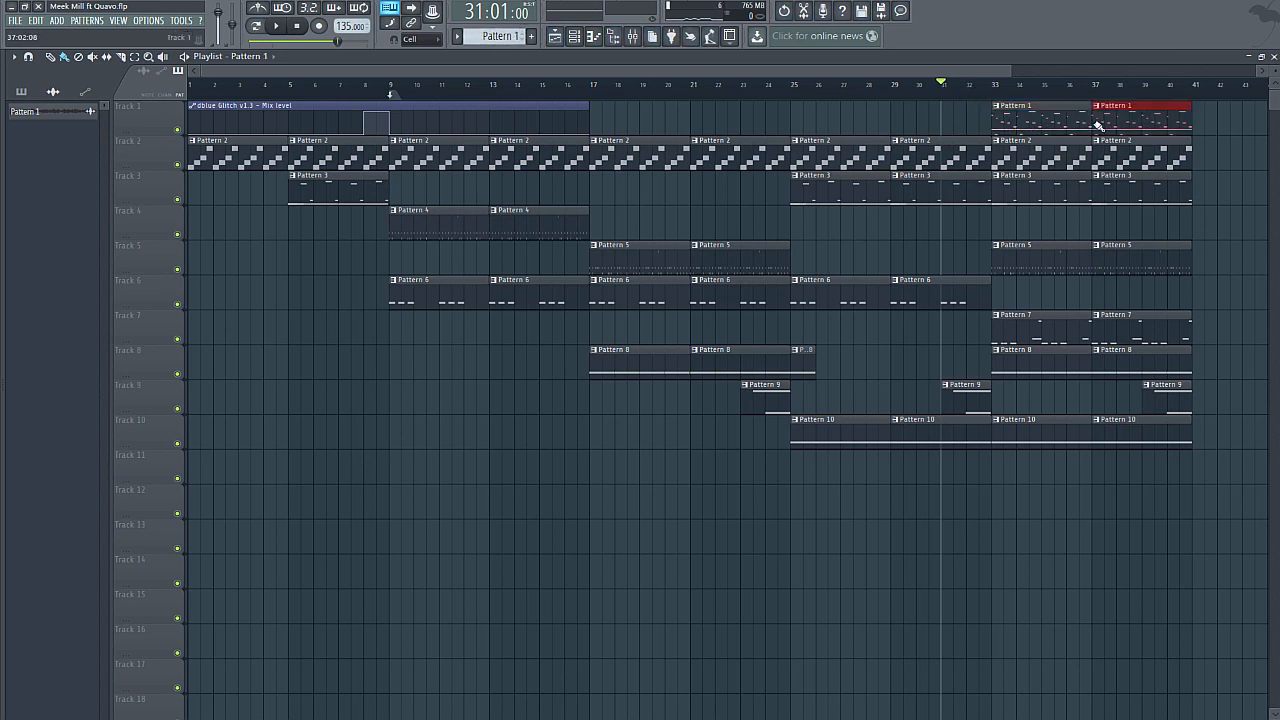
- Examine Pattern 1's notes in the channel rack and its Sylenth1 #2 instrument, and return to the playlist
{"action": "left_click", "coordinate": [1273, 56]}
{"action": "key", "text": "F6"}
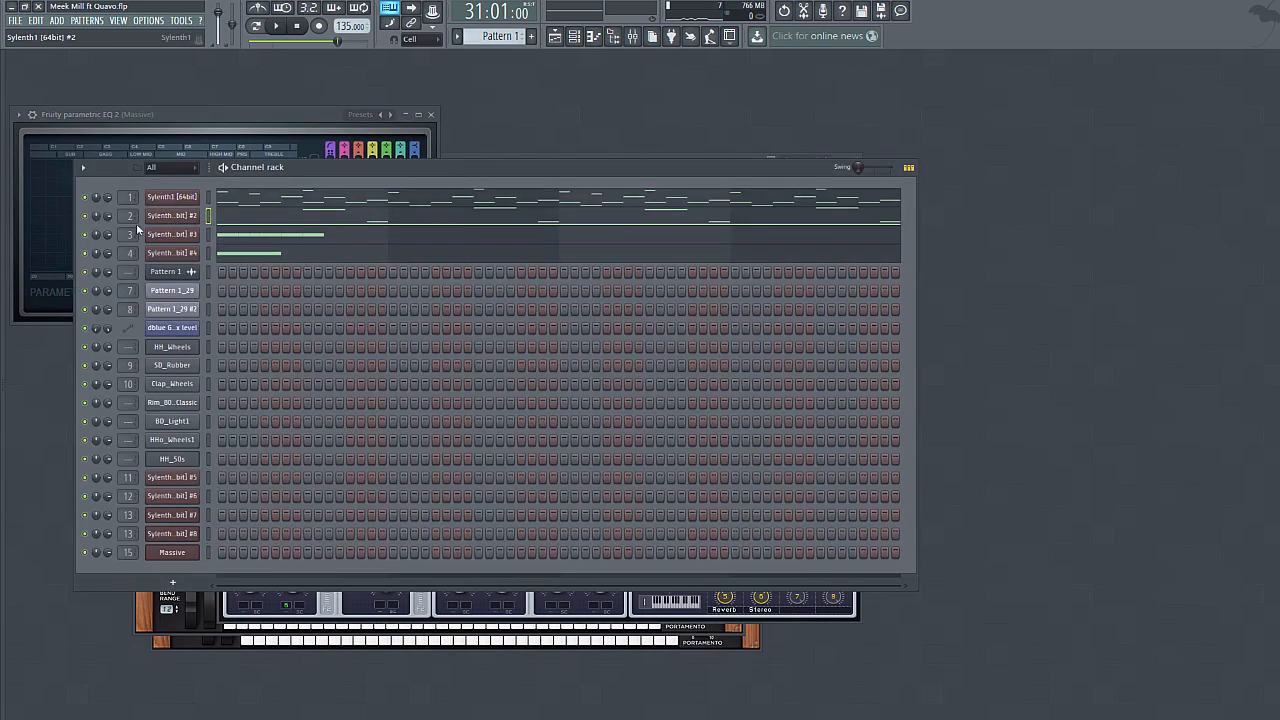
{"action": "left_click", "coordinate": [172, 215]}
{"action": "left_click", "coordinate": [574, 36]}
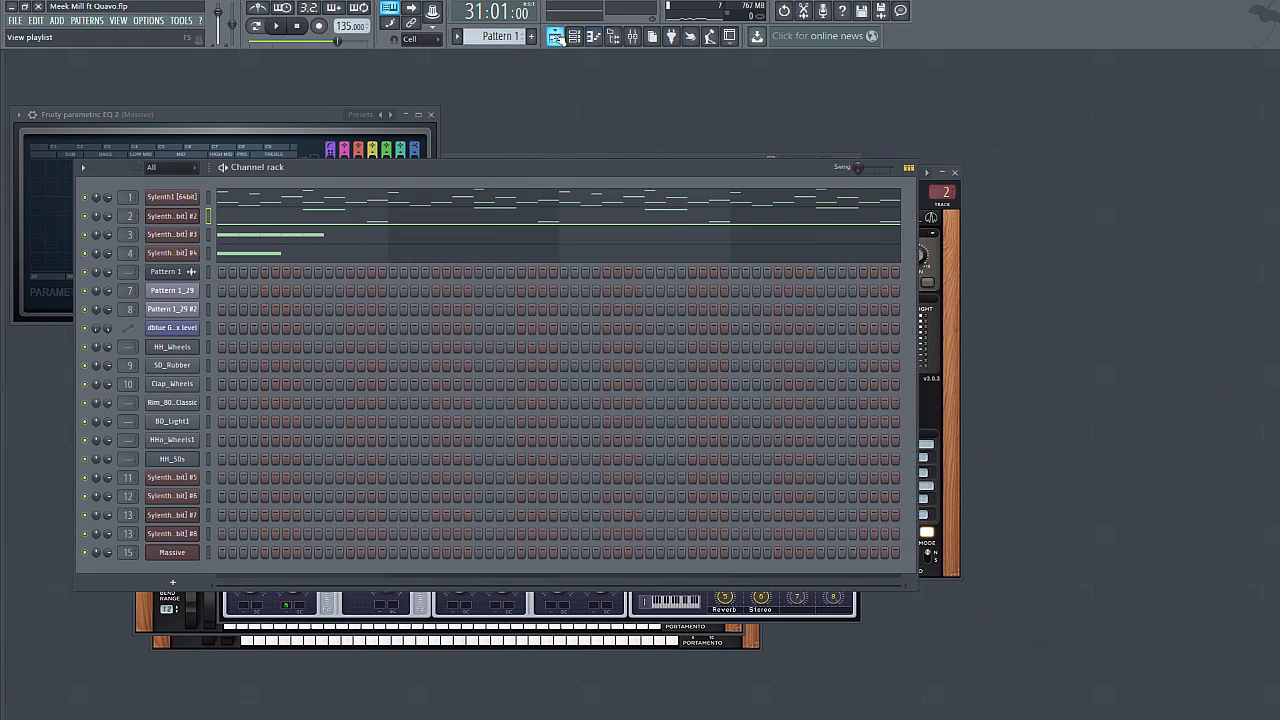
{"action": "left_click", "coordinate": [556, 36]}
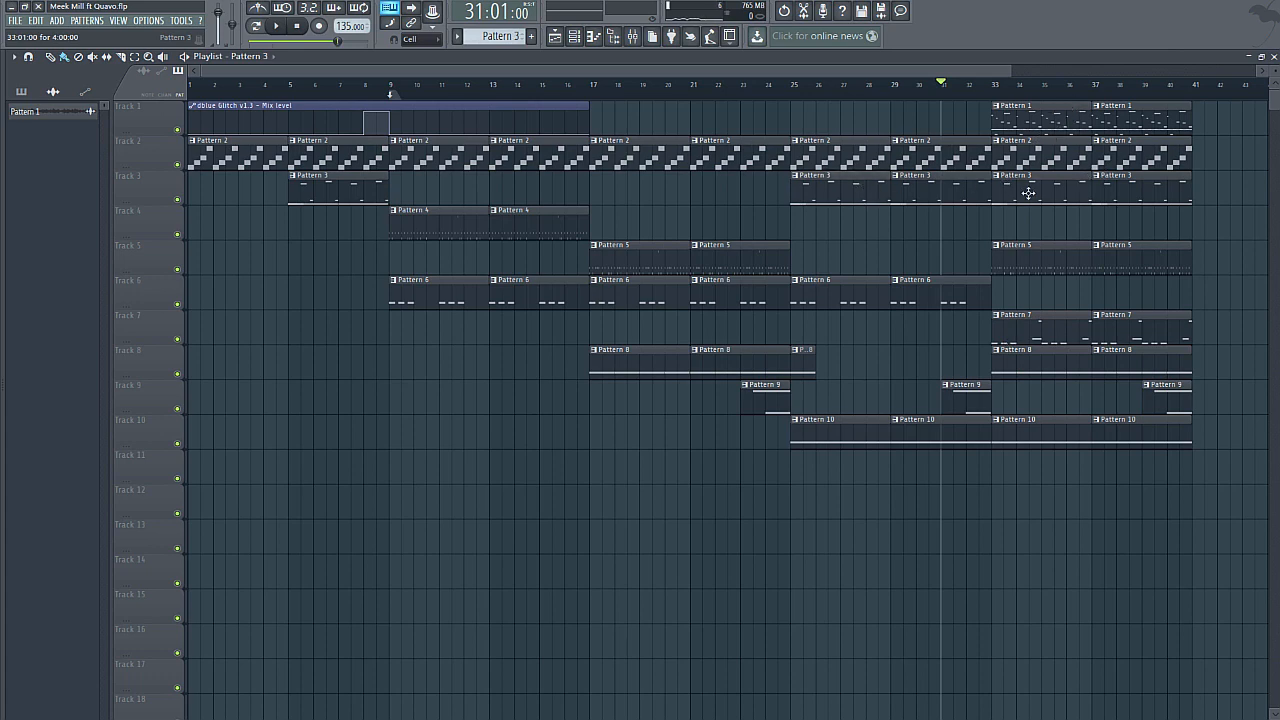
{"action": "left_click", "coordinate": [1030, 124]}
{"action": "left_click", "coordinate": [1273, 57]}
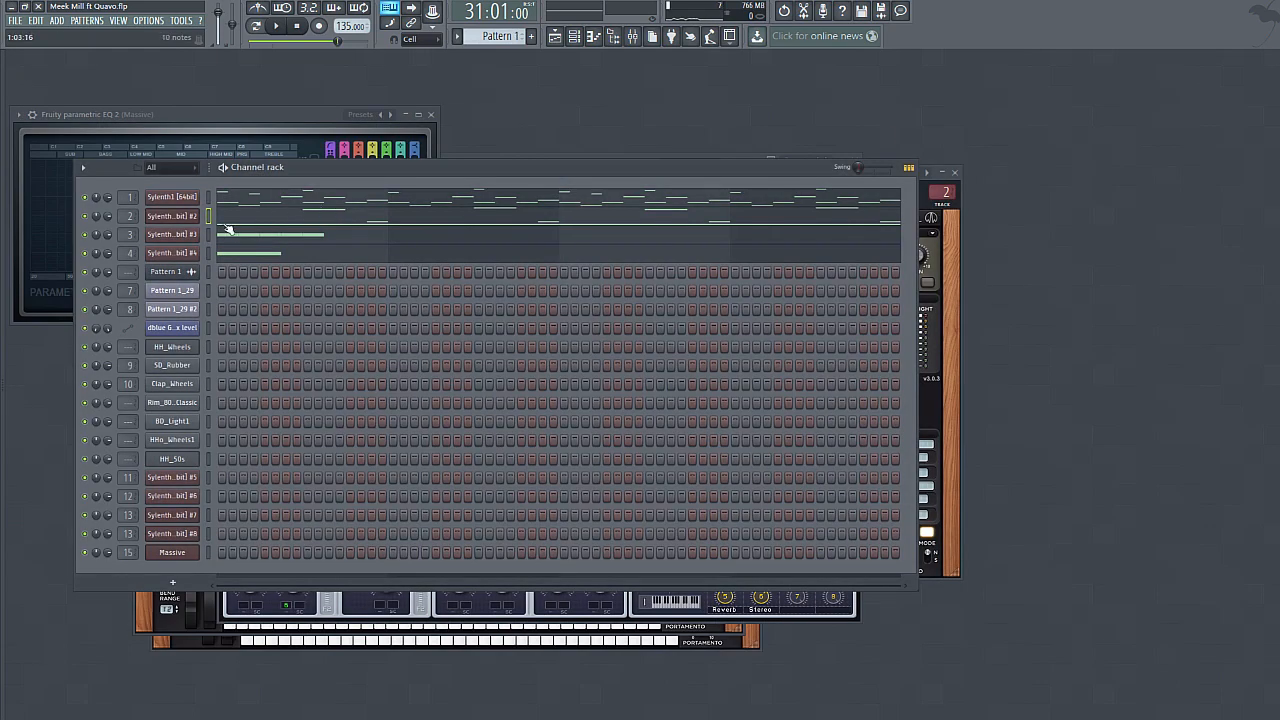
{"action": "left_click", "coordinate": [555, 37]}
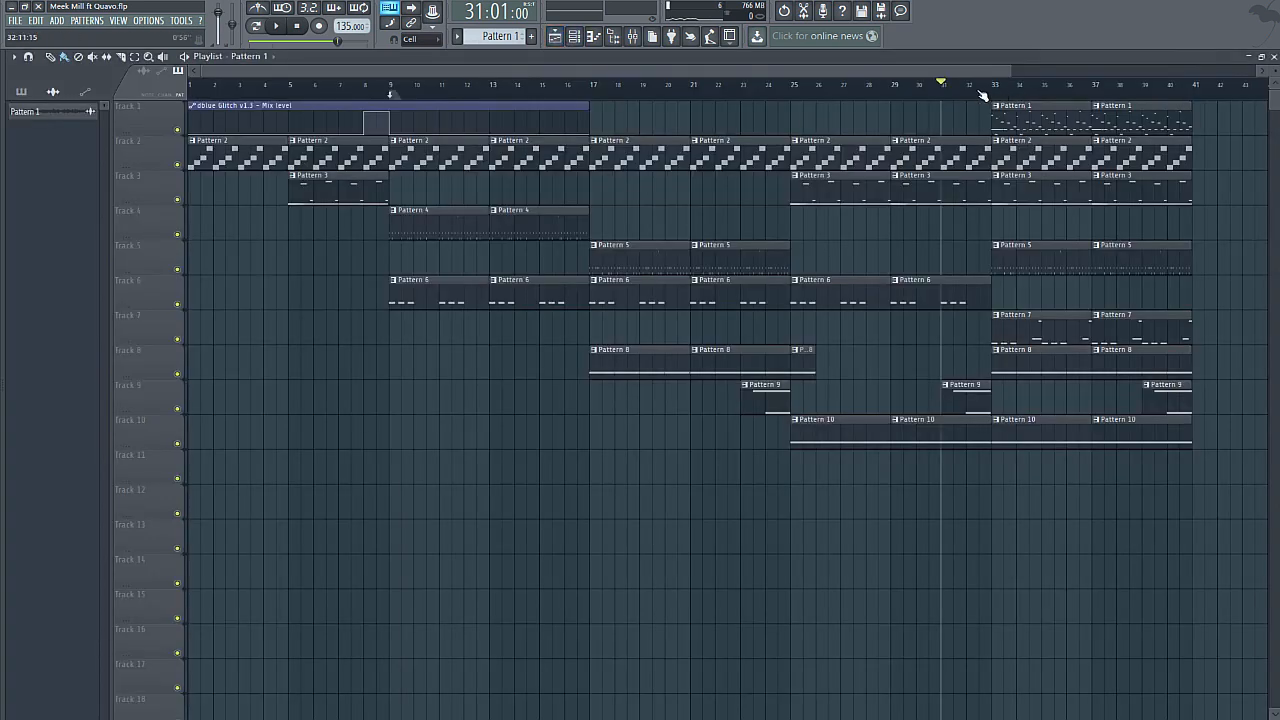
- Play the arrangement from bar 31 through the section at bar 33 and stop at its end
{"action": "left_click_drag", "start_coordinate": [976, 92], "coordinate": [948, 108]}
{"action": "key", "text": "space"}
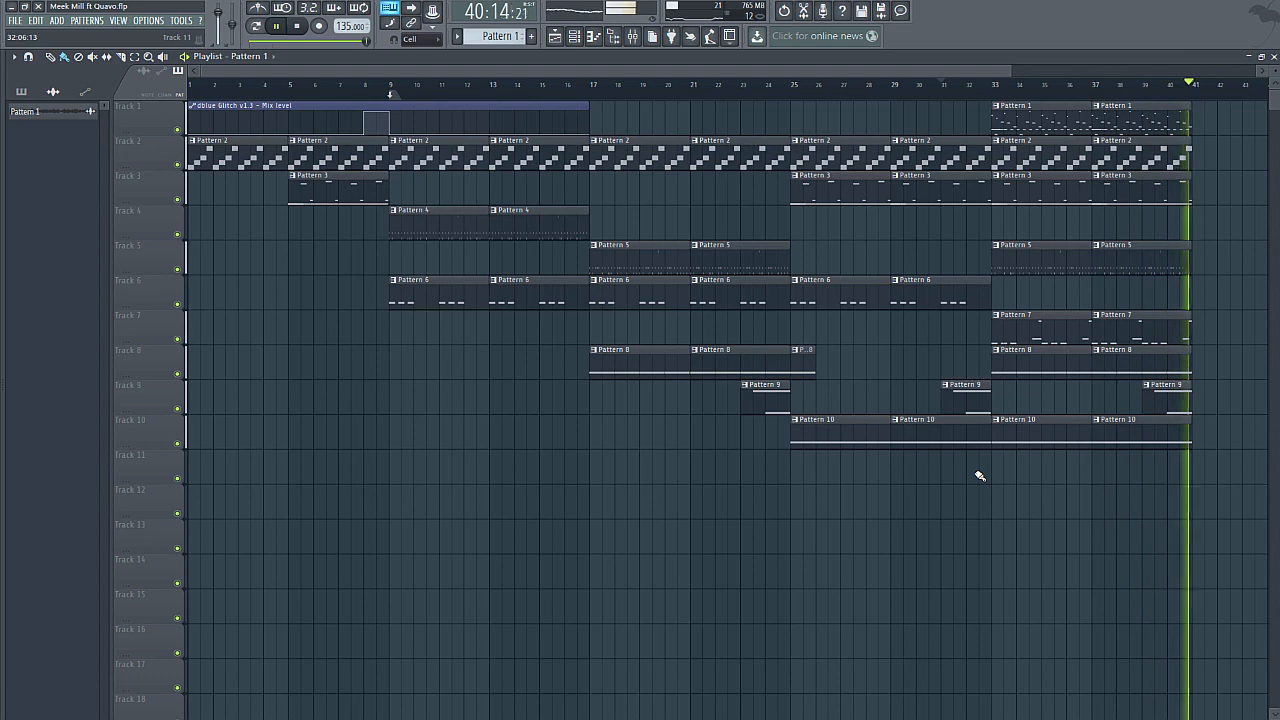
{"action": "key", "text": "space"}
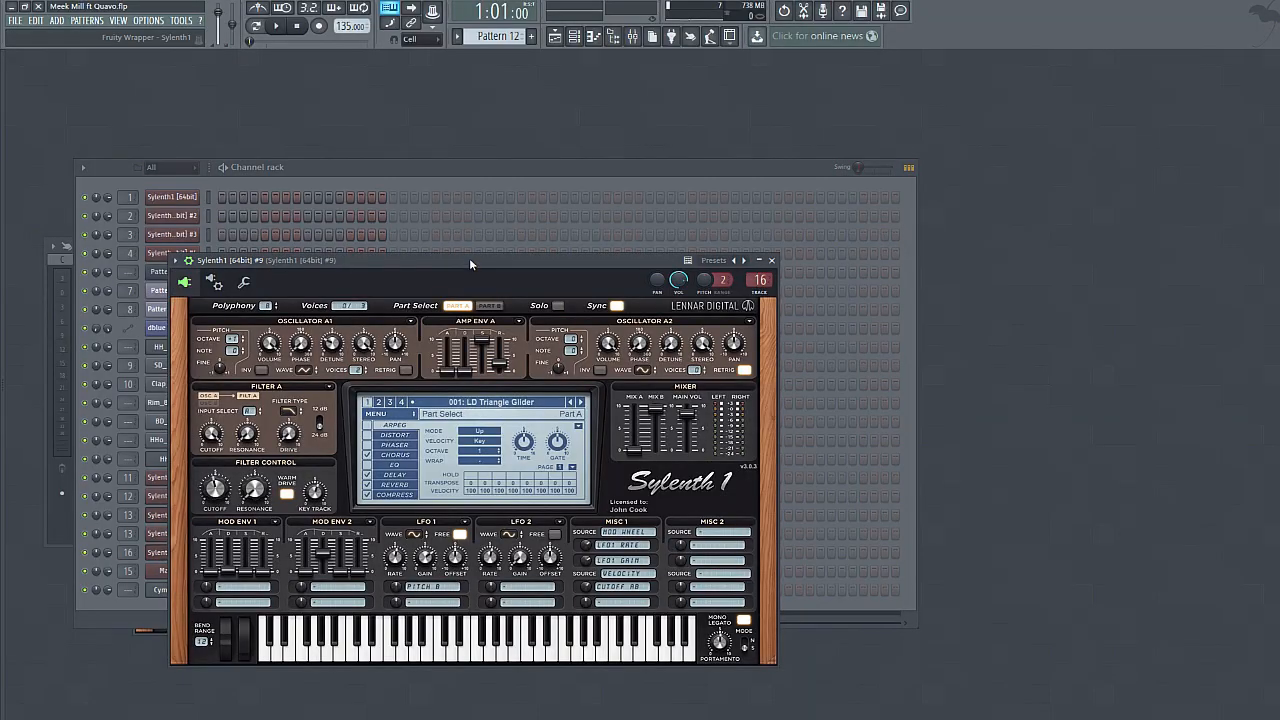
- Move the Sylenth1 #9 instrument window higher over the channel rack
{"action": "left_click_drag", "start_coordinate": [469, 258], "coordinate": [485, 223]}
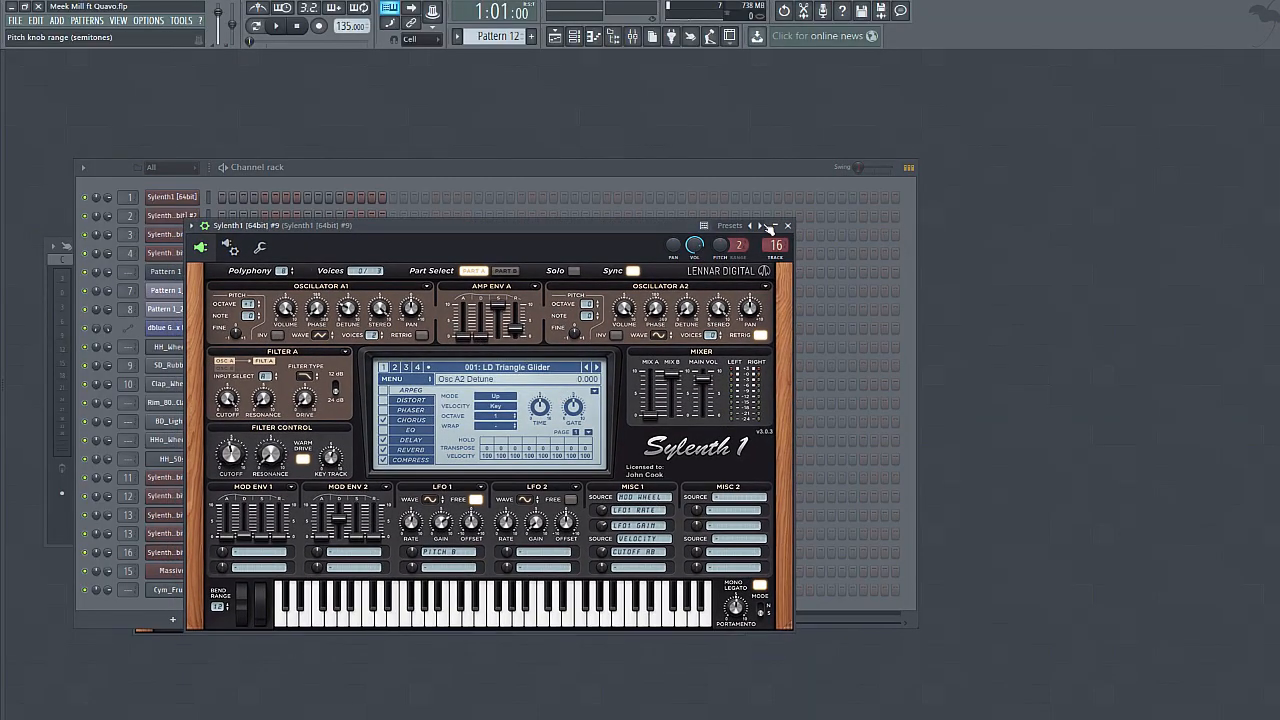
- Close the Sylenth1 #9 window and move the playlist's last block of clips, Patterns 2, 5, 6, 8 and 9, to start at bar 57
{"action": "left_click", "coordinate": [788, 226]}
{"action": "right_click", "coordinate": [216, 556]}
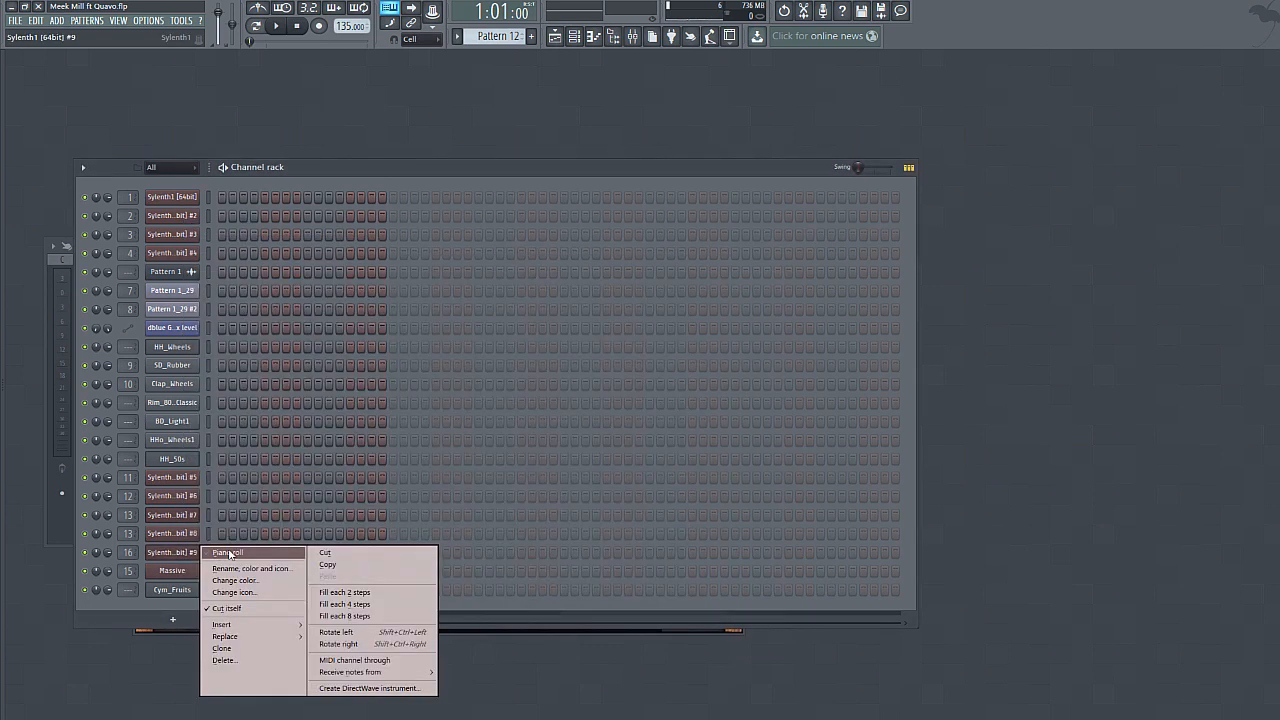
{"action": "left_click", "coordinate": [216, 552]}
{"action": "key", "text": "F5"}
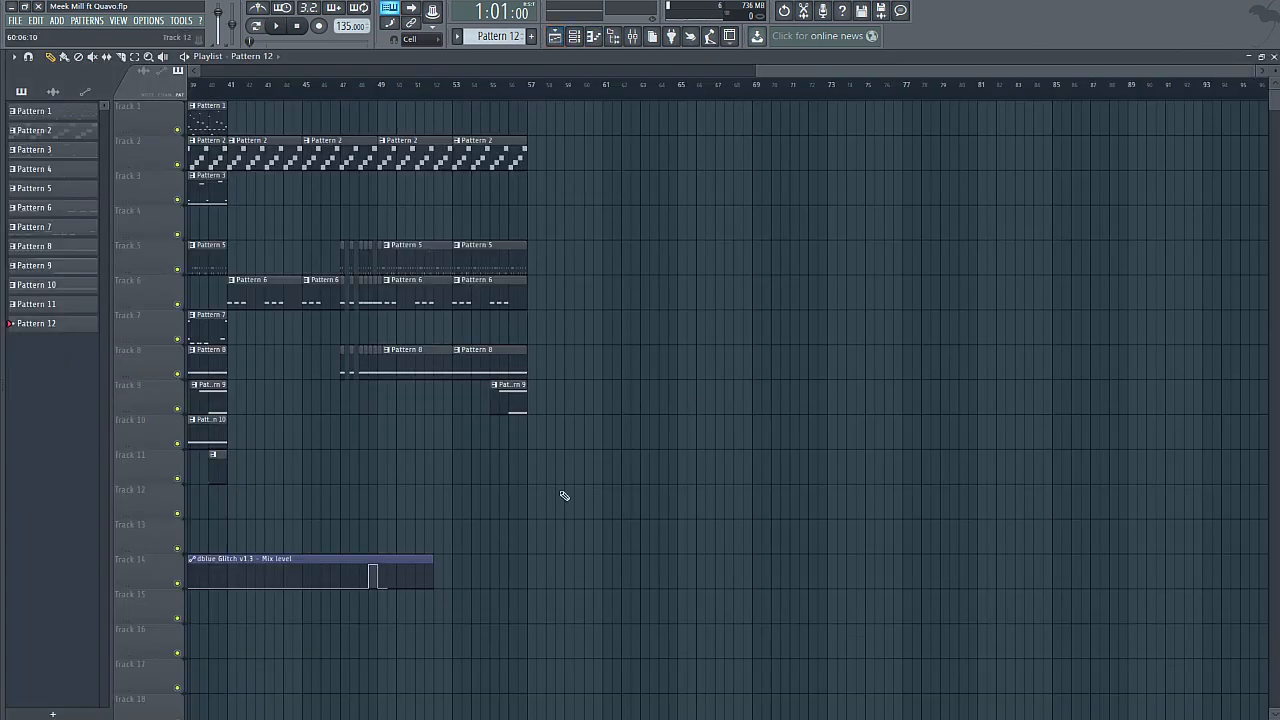
{"action": "left_click_drag", "start_coordinate": [760, 72], "coordinate": [576, 76]}
{"action": "mouse_move", "coordinate": [713, 440]}
{"action": "left_mouse_down"}
{"action": "mouse_move", "coordinate": [617, 158]}
{"action": "mouse_move", "coordinate": [682, 156]}
{"action": "left_mouse_up"}
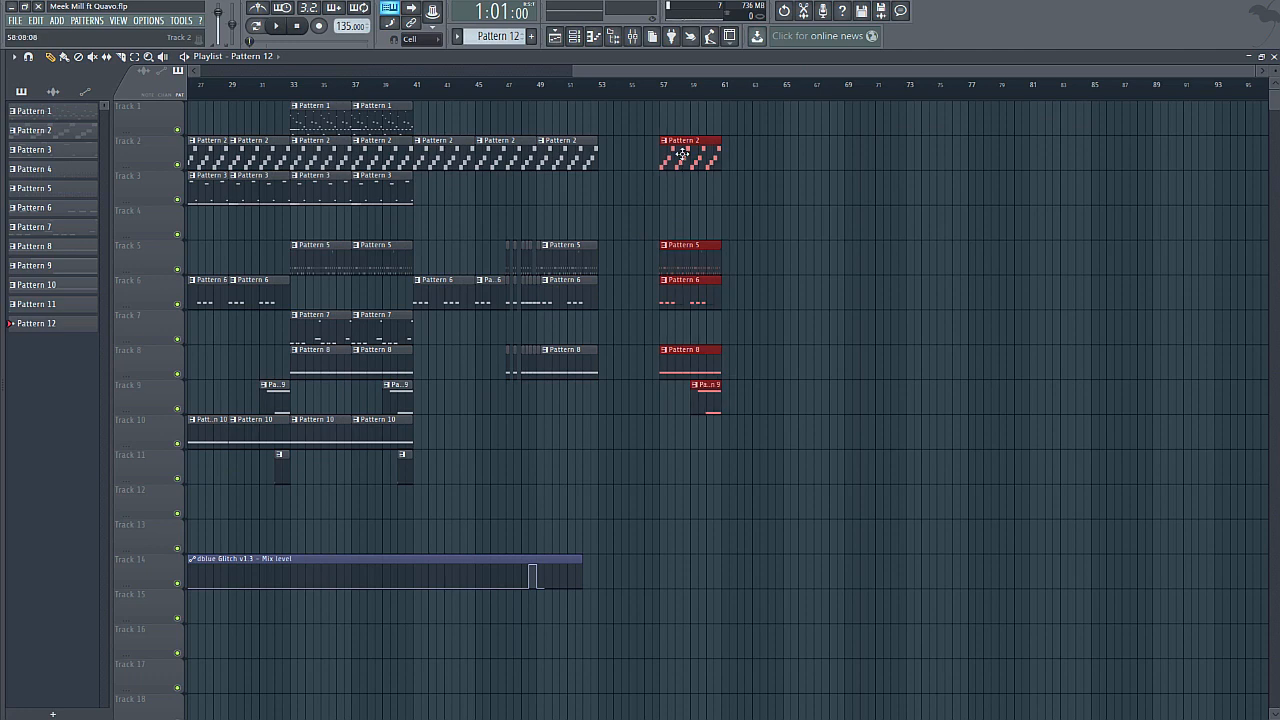
{"action": "left_click", "coordinate": [736, 470], "text": "ctrl"}
{"action": "left_click_drag", "start_coordinate": [597, 383], "coordinate": [624, 155]}
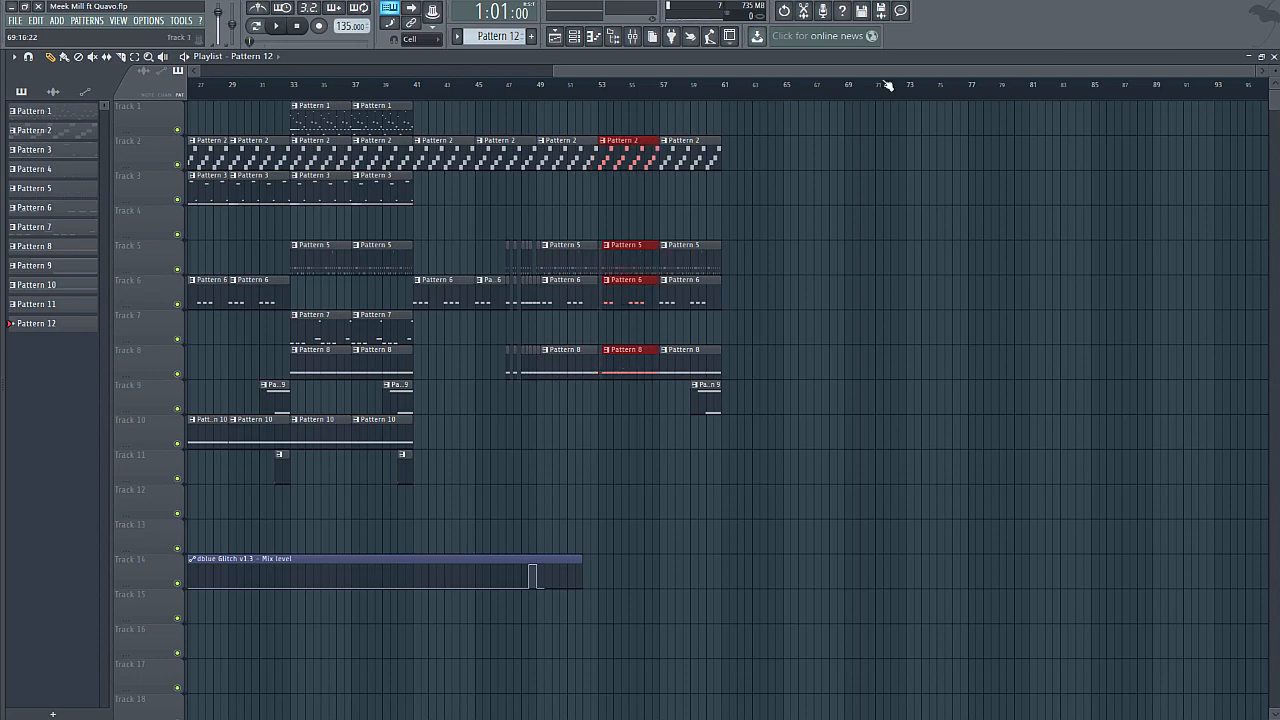
{"action": "left_click_drag", "start_coordinate": [1255, 76], "coordinate": [941, 103]}
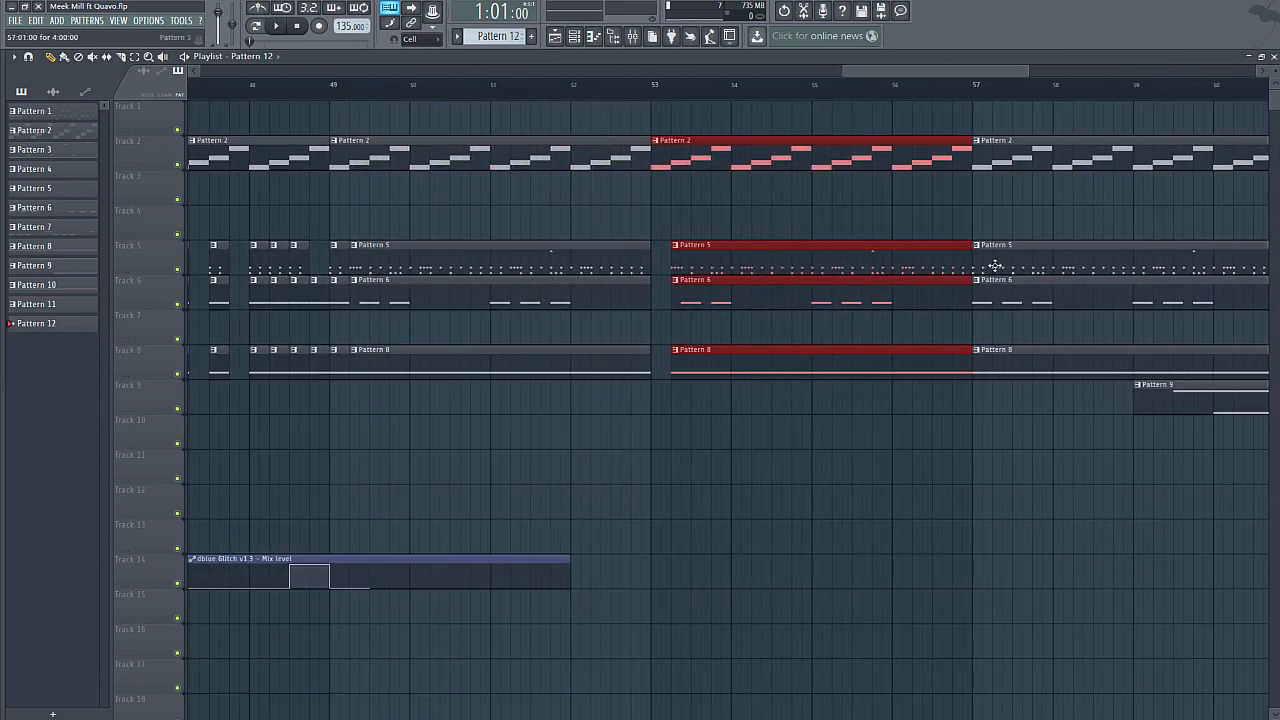
{"action": "key", "text": "Delete"}
- Duplicate all the clips from bar 49, including the short slices on Tracks 5, 6 and 8, to fill the gap at bar 53
{"action": "left_click_drag", "start_coordinate": [692, 412], "coordinate": [345, 100]}
{"action": "left_click_drag", "start_coordinate": [362, 157], "coordinate": [675, 157]}
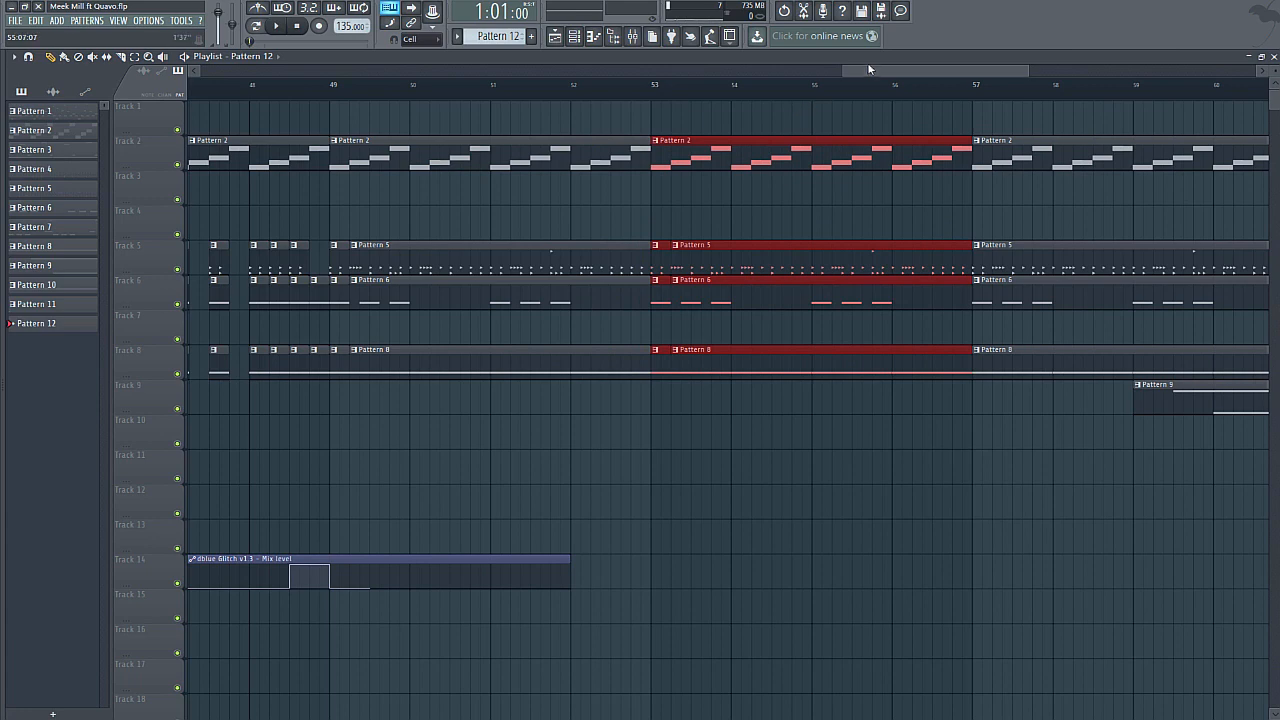
- Play the arrangement from bar 45 through the glitch section and clear the clip selection
{"action": "left_click_drag", "start_coordinate": [867, 68], "coordinate": [774, 80]}
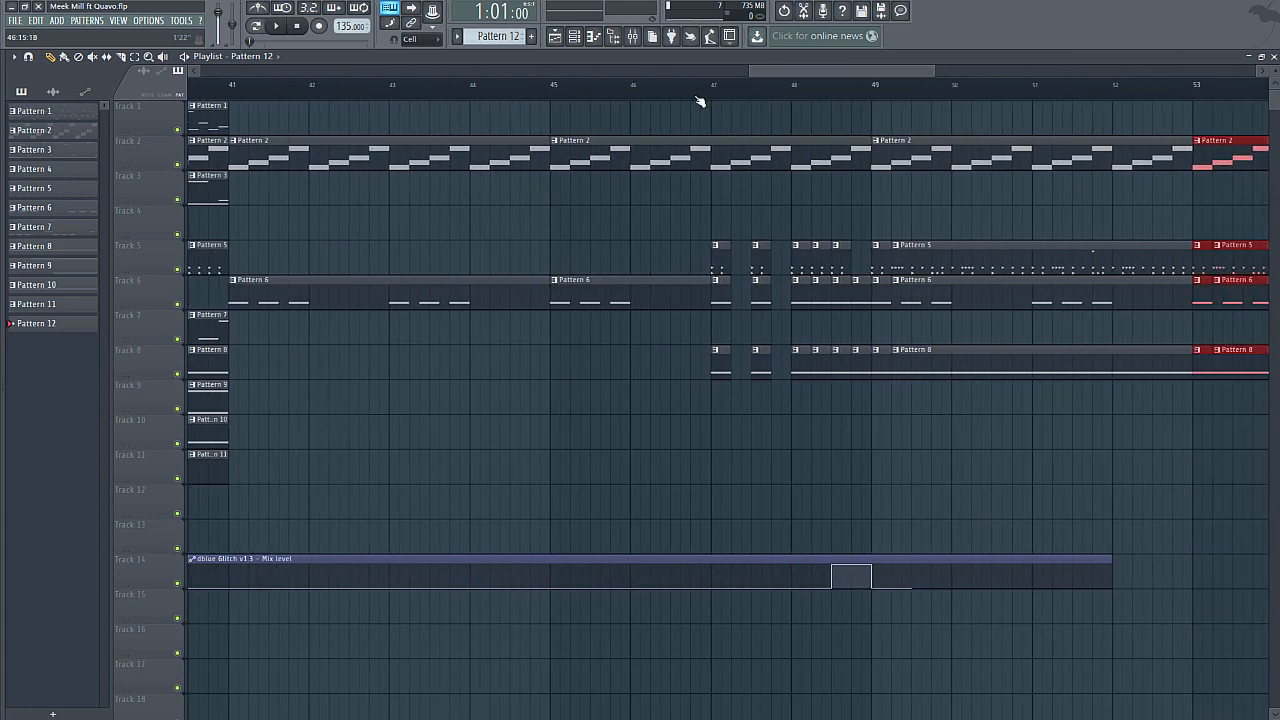
{"action": "left_click", "coordinate": [551, 89]}
{"action": "key", "text": "space"}
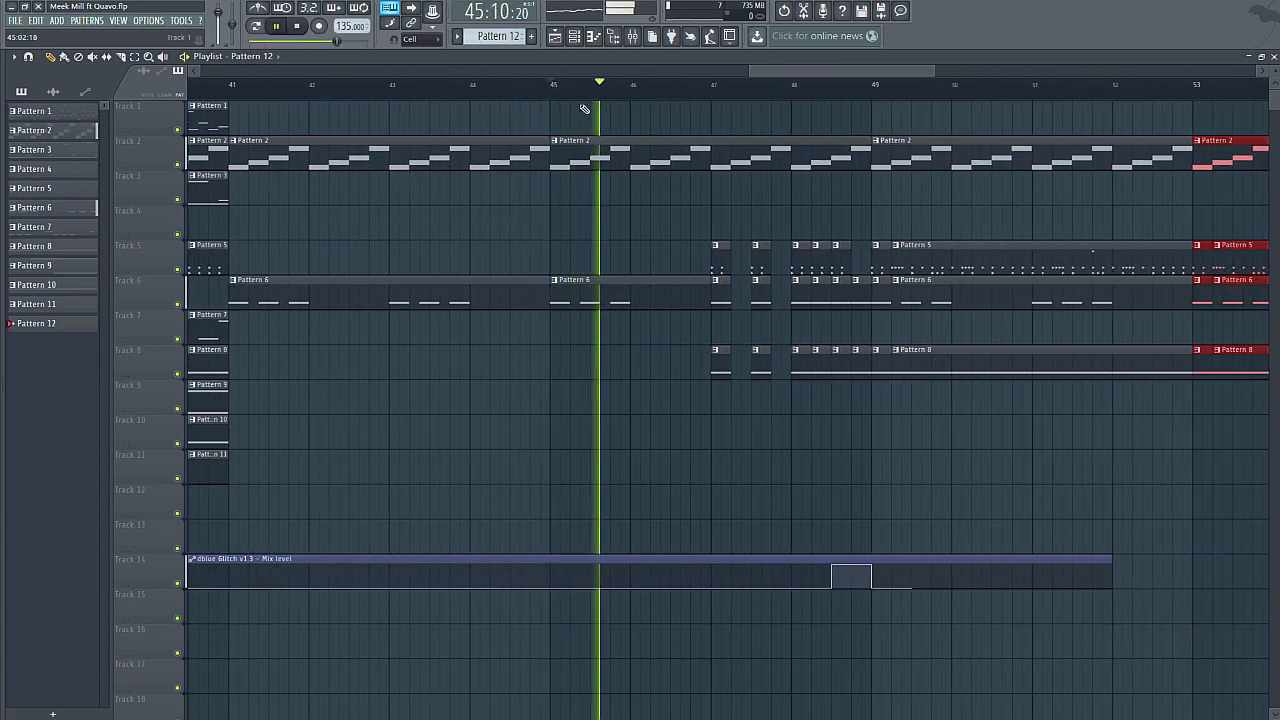
{"action": "scroll", "coordinate": [700, 663], "scroll_direction": "down", "scroll_amount": 4}
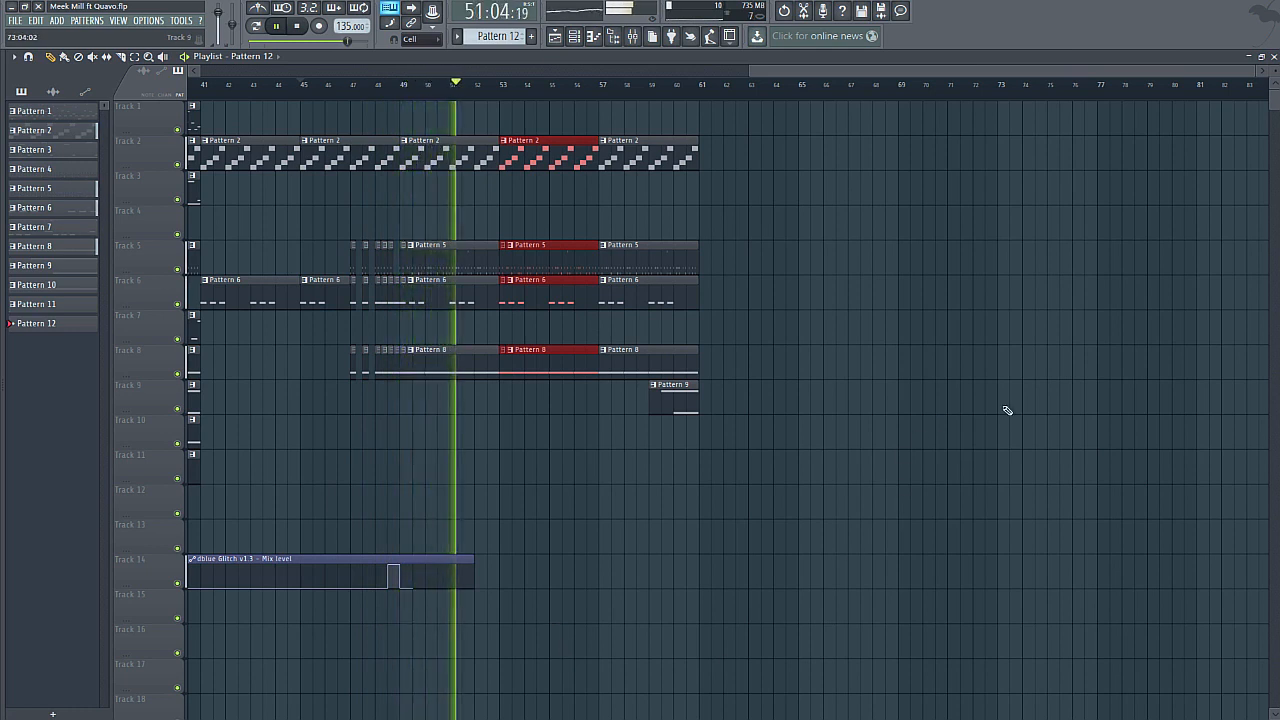
{"action": "left_click", "coordinate": [769, 605], "text": "ctrl"}
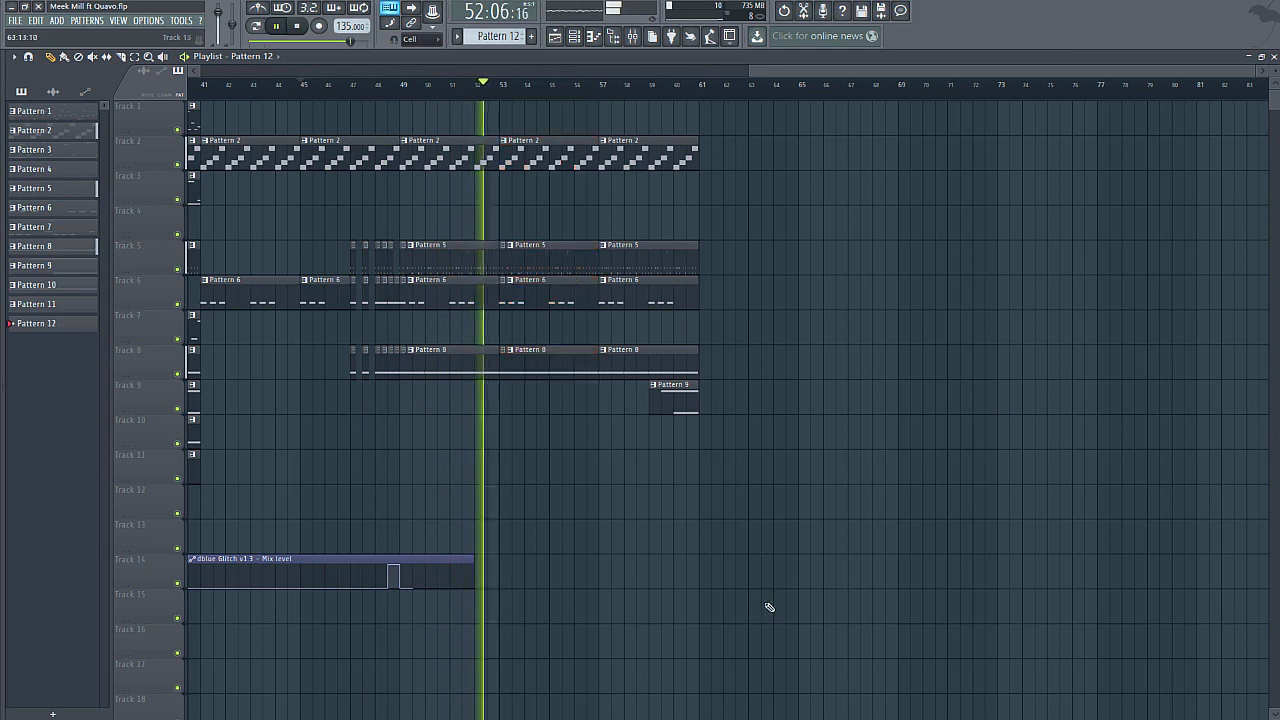
- Extend the dblue Glitch Mix level automation clip on Track 14 to about bar 64, place its end point at bar 57, and stop playback
{"action": "left_click_drag", "start_coordinate": [466, 556], "coordinate": [771, 555]}
{"action": "left_click_drag", "start_coordinate": [589, 598], "coordinate": [612, 588]}
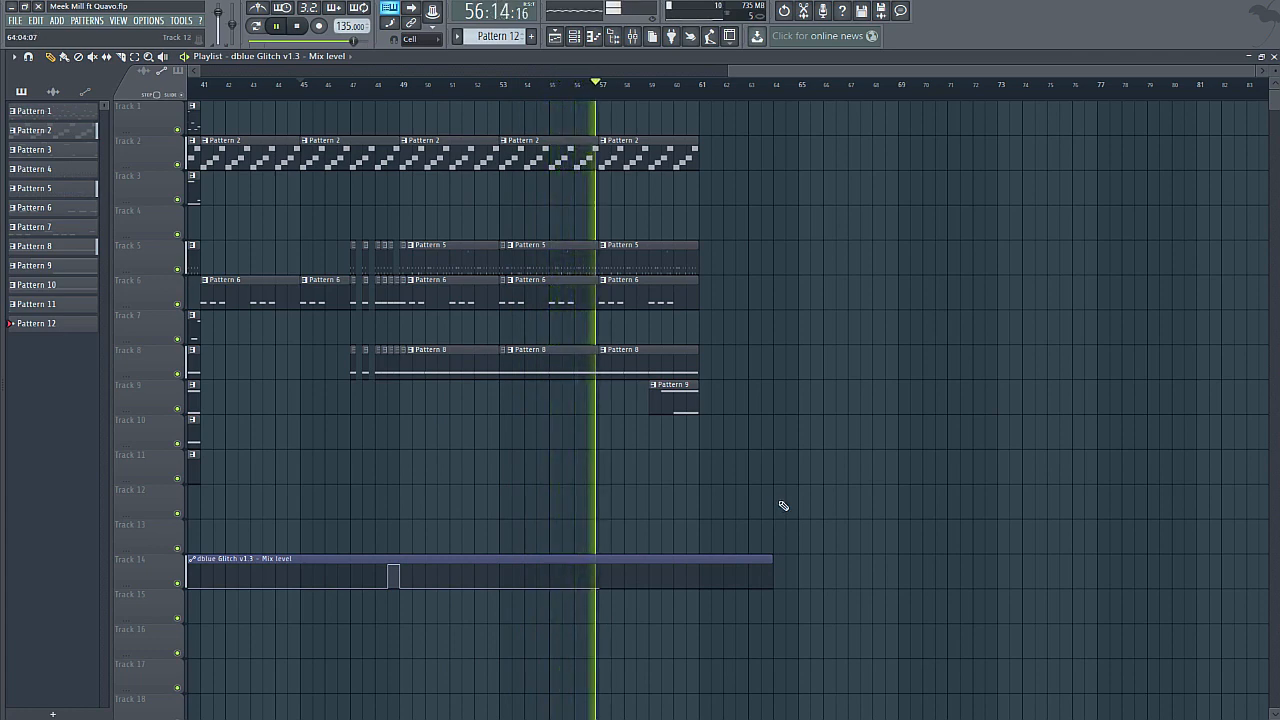
{"action": "left_click", "coordinate": [298, 26]}
{"action": "left_click", "coordinate": [298, 26]}
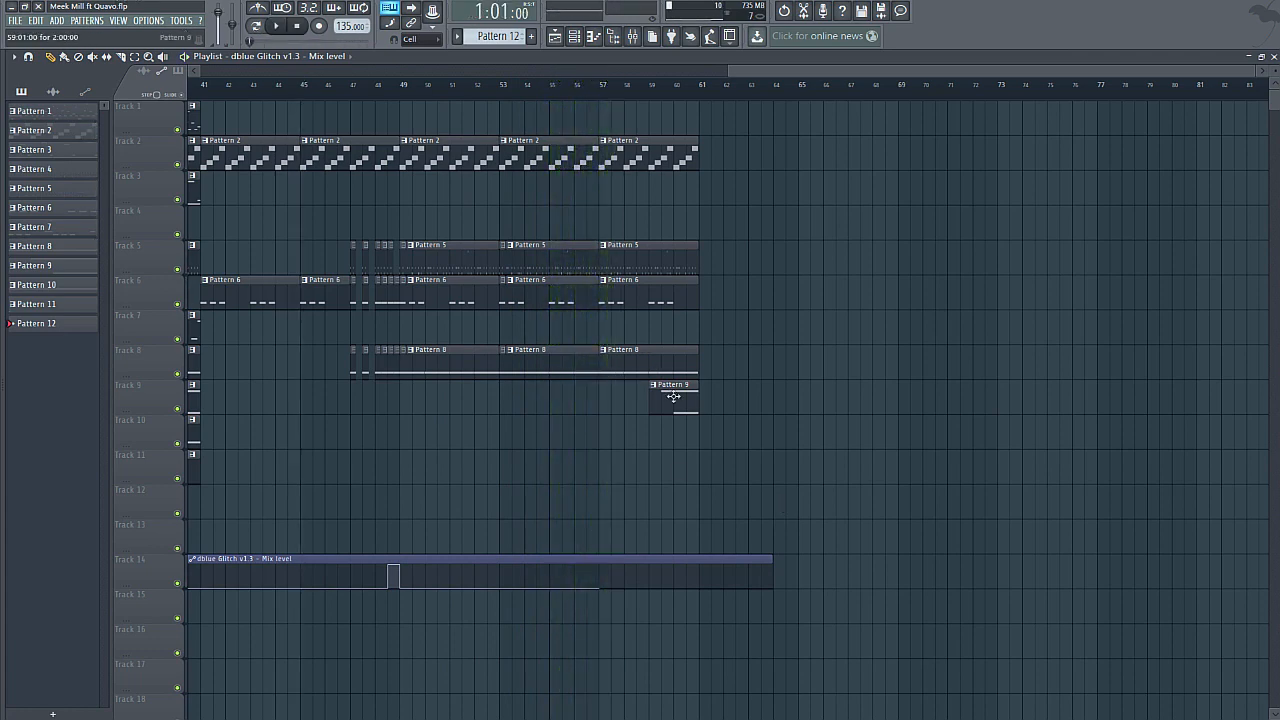
- Move the last block of clips to bar 61 and duplicate the bar 53 block into the gap at bar 57
{"action": "left_click_drag", "start_coordinate": [728, 448], "coordinate": [715, 150]}
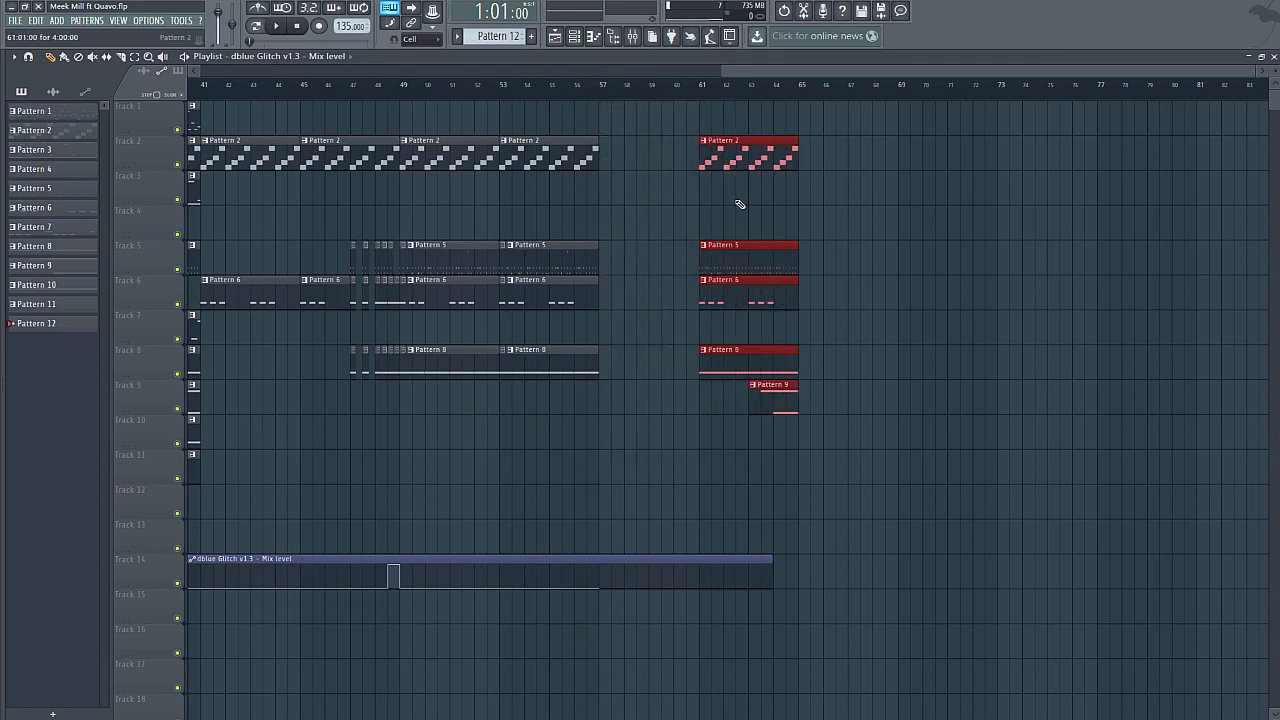
{"action": "left_click", "coordinate": [808, 425], "text": "ctrl"}
{"action": "left_click_drag", "start_coordinate": [840, 490], "coordinate": [914, 386]}
{"action": "left_click_drag", "start_coordinate": [654, 486], "coordinate": [608, 143]}
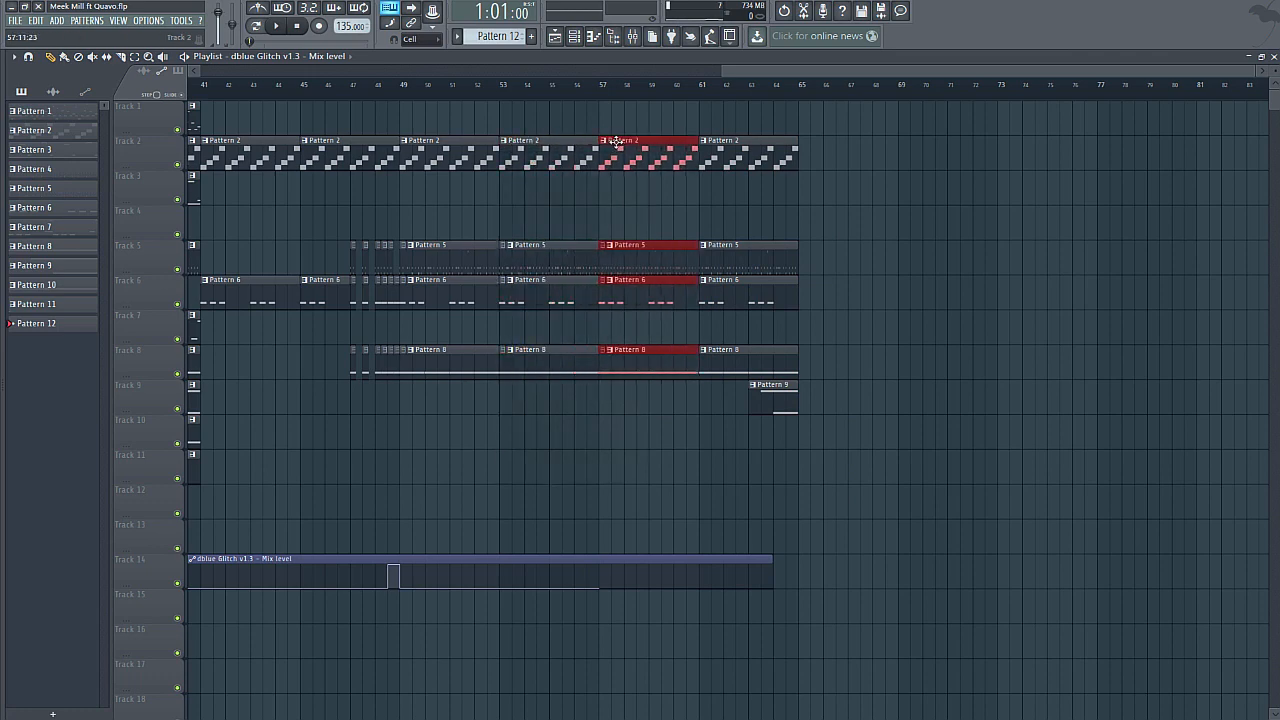
{"action": "left_click", "coordinate": [708, 513], "text": "ctrl"}
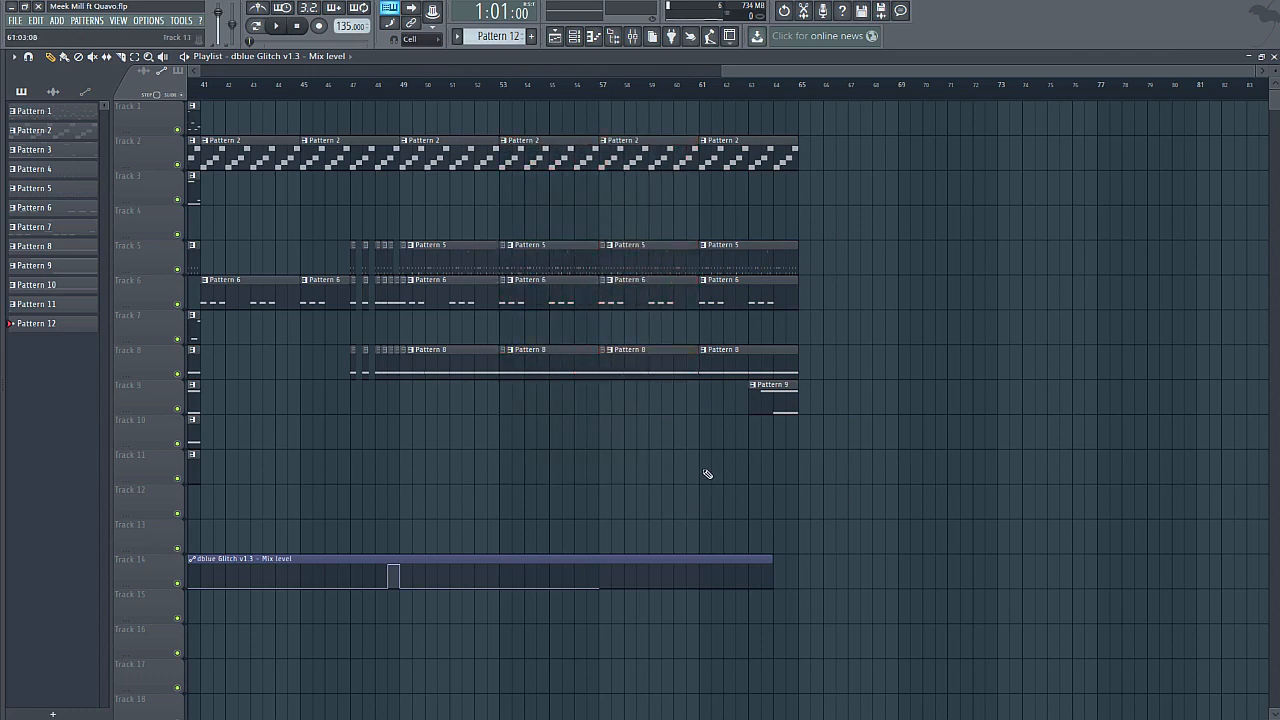
- Place a four-bar Pattern 12 clip on Track 12 at bar 57, removing the automation clip placed there by mistake
{"action": "left_click", "coordinate": [1274, 57]}
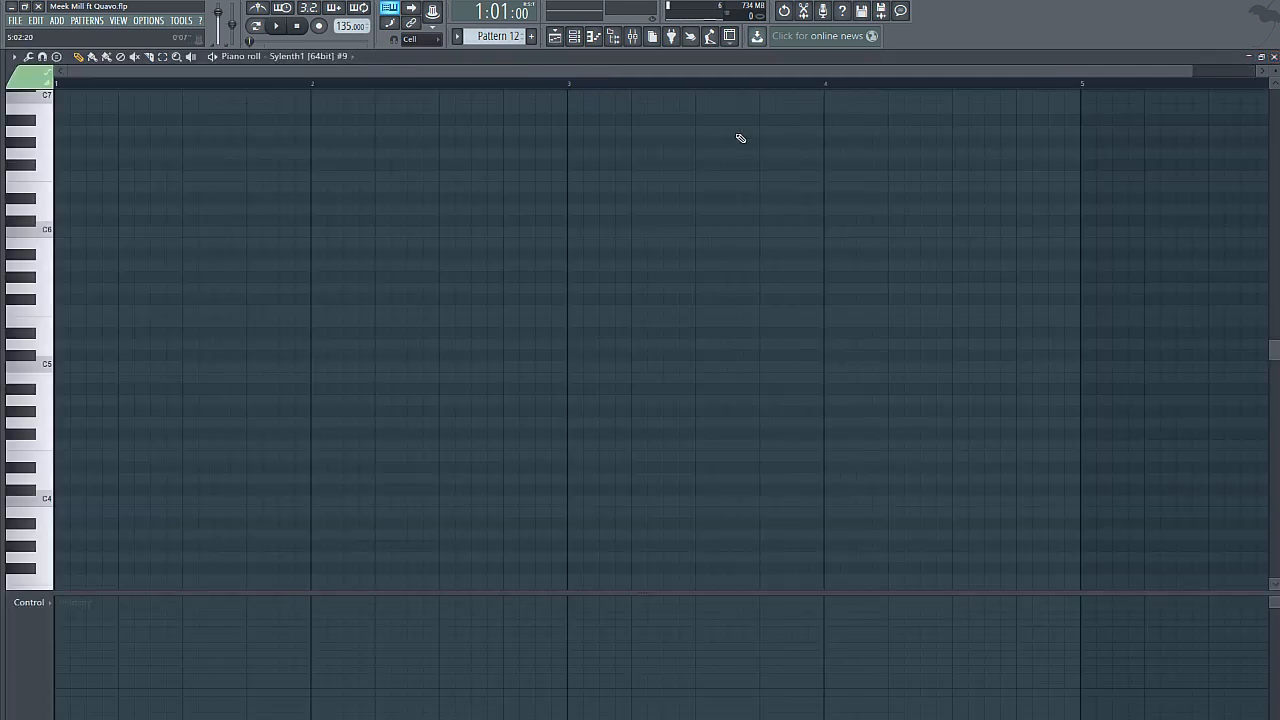
{"action": "left_click", "coordinate": [555, 37]}
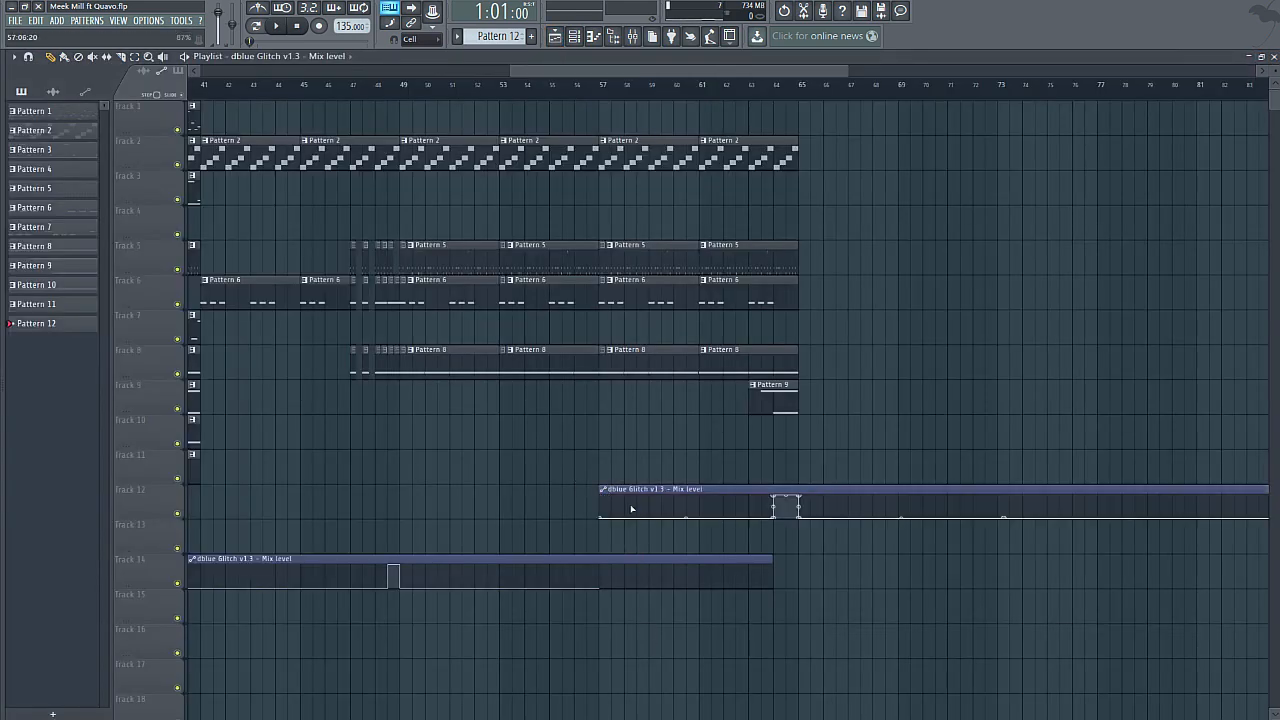
{"action": "scroll", "coordinate": [503, 40], "scroll_direction": "down", "scroll_amount": 1}
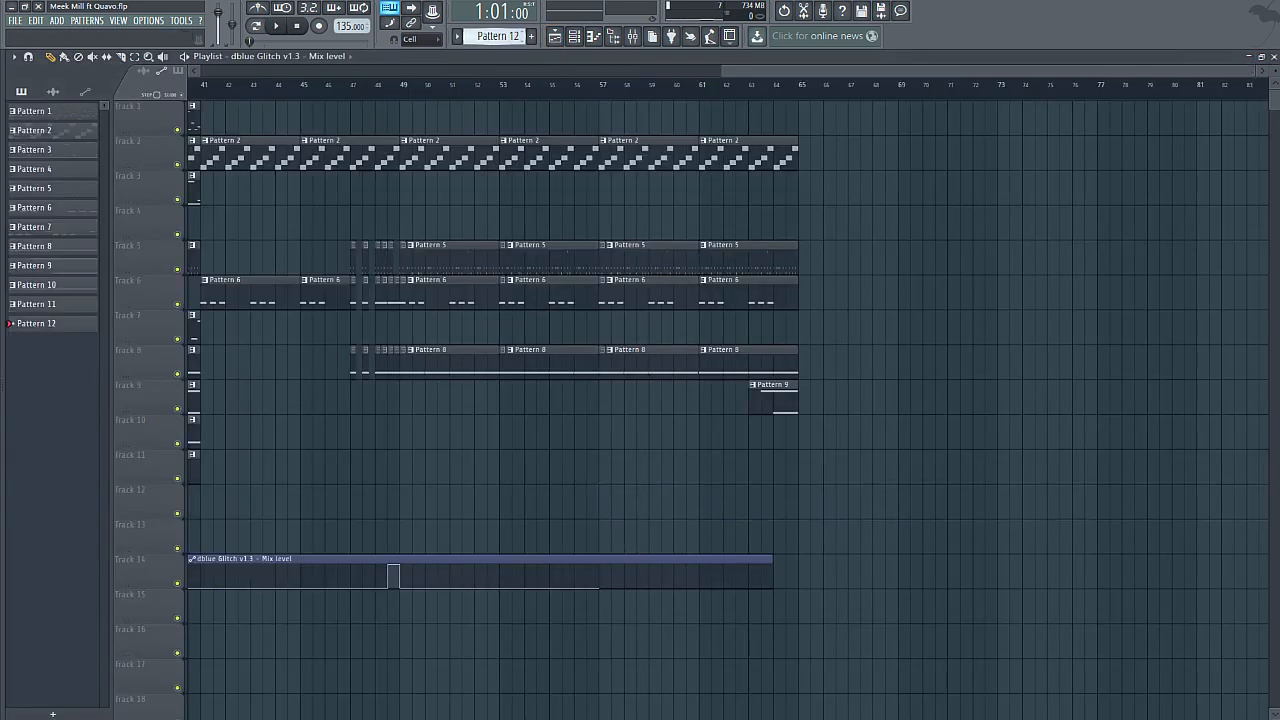
{"action": "left_click_drag", "start_coordinate": [604, 508], "coordinate": [691, 516]}
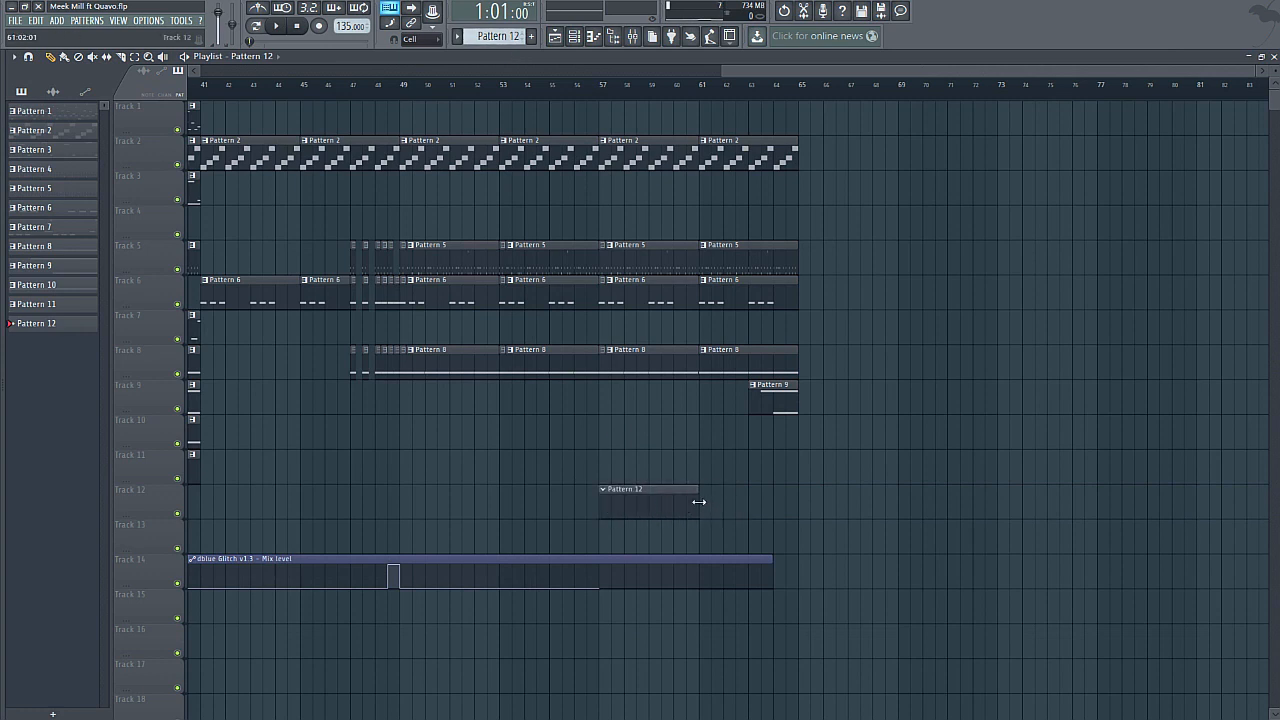
{"action": "left_click", "coordinate": [704, 501]}
- In Sylenth1 #9's piano roll, draw overlapping 11-step notes A#5, G#5, B5 and A#5, starting every half bar from bar 1
{"action": "left_click", "coordinate": [1268, 57]}
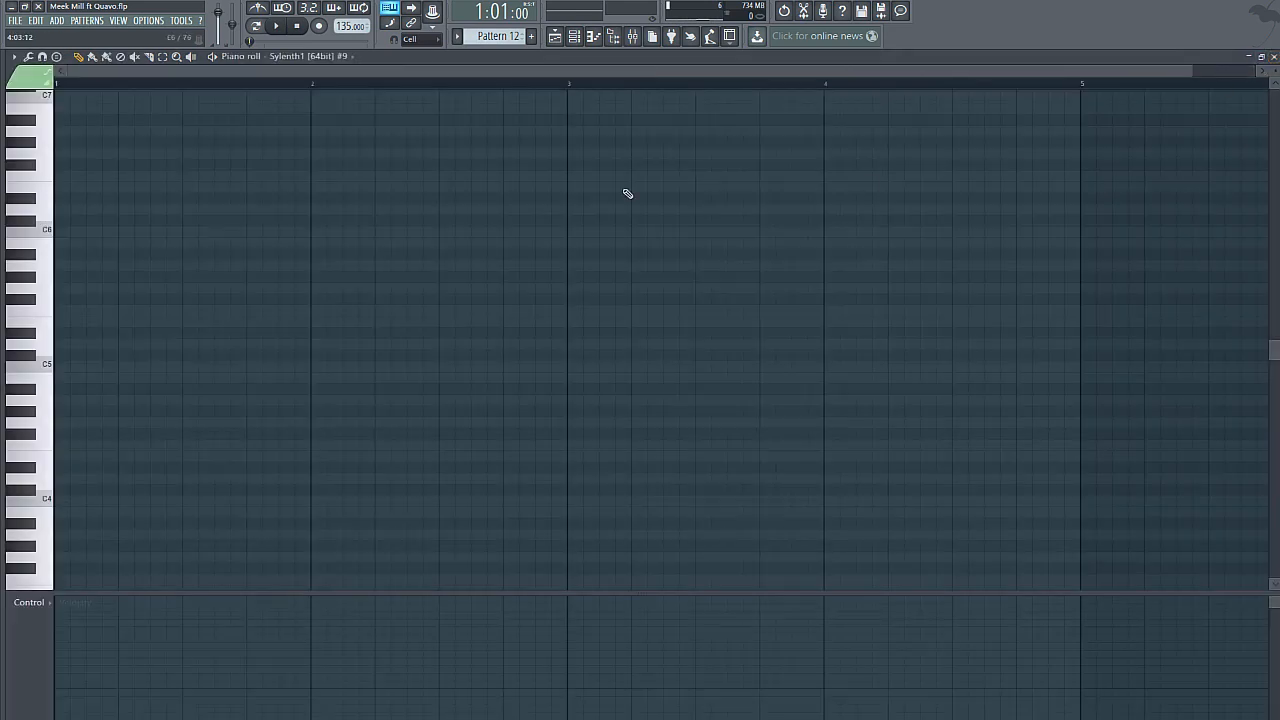
{"action": "left_click", "coordinate": [1273, 57]}
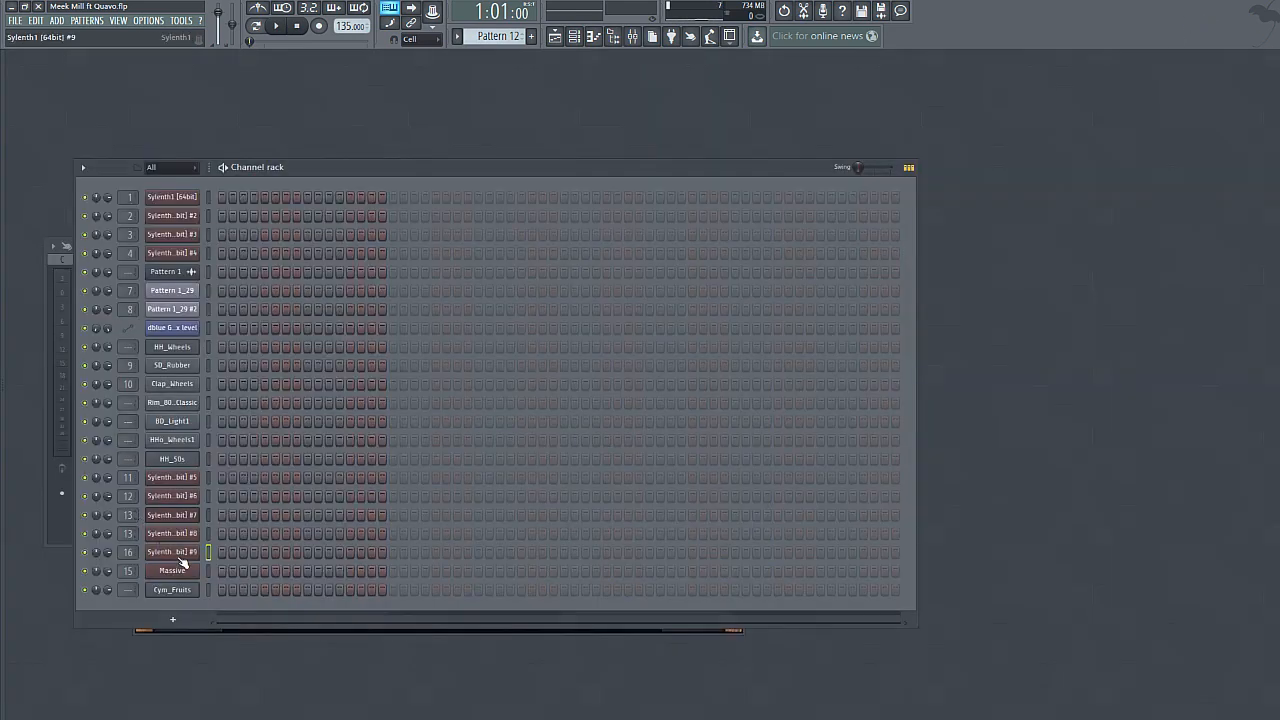
{"action": "right_click", "coordinate": [200, 552]}
{"action": "left_click", "coordinate": [219, 554]}
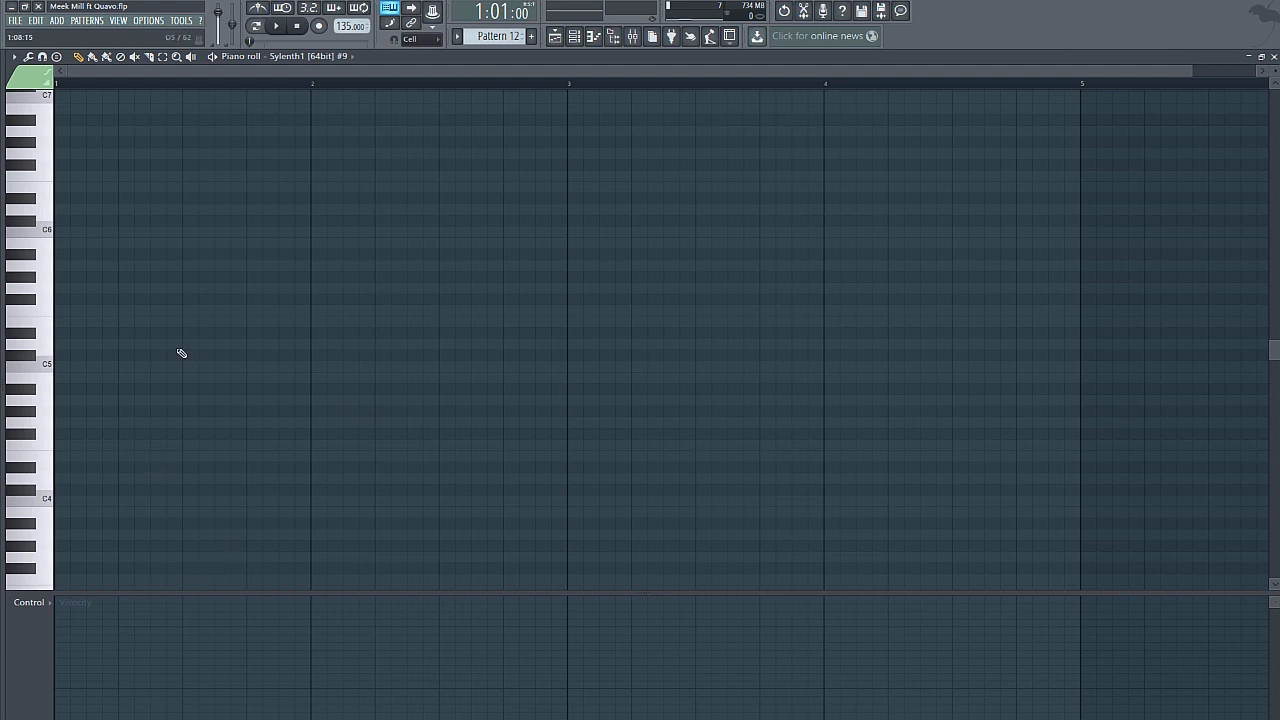
{"action": "left_click", "coordinate": [72, 265]}
{"action": "mouse_move", "coordinate": [83, 263]}
{"action": "left_mouse_down"}
{"action": "mouse_move", "coordinate": [115, 262]}
{"action": "mouse_move", "coordinate": [76, 253]}
{"action": "mouse_move", "coordinate": [231, 268]}
{"action": "mouse_move", "coordinate": [169, 286]}
{"action": "mouse_move", "coordinate": [174, 273]}
{"action": "mouse_move", "coordinate": [250, 274]}
{"action": "left_mouse_up"}
{"action": "left_click_drag", "start_coordinate": [310, 240], "coordinate": [349, 265]}
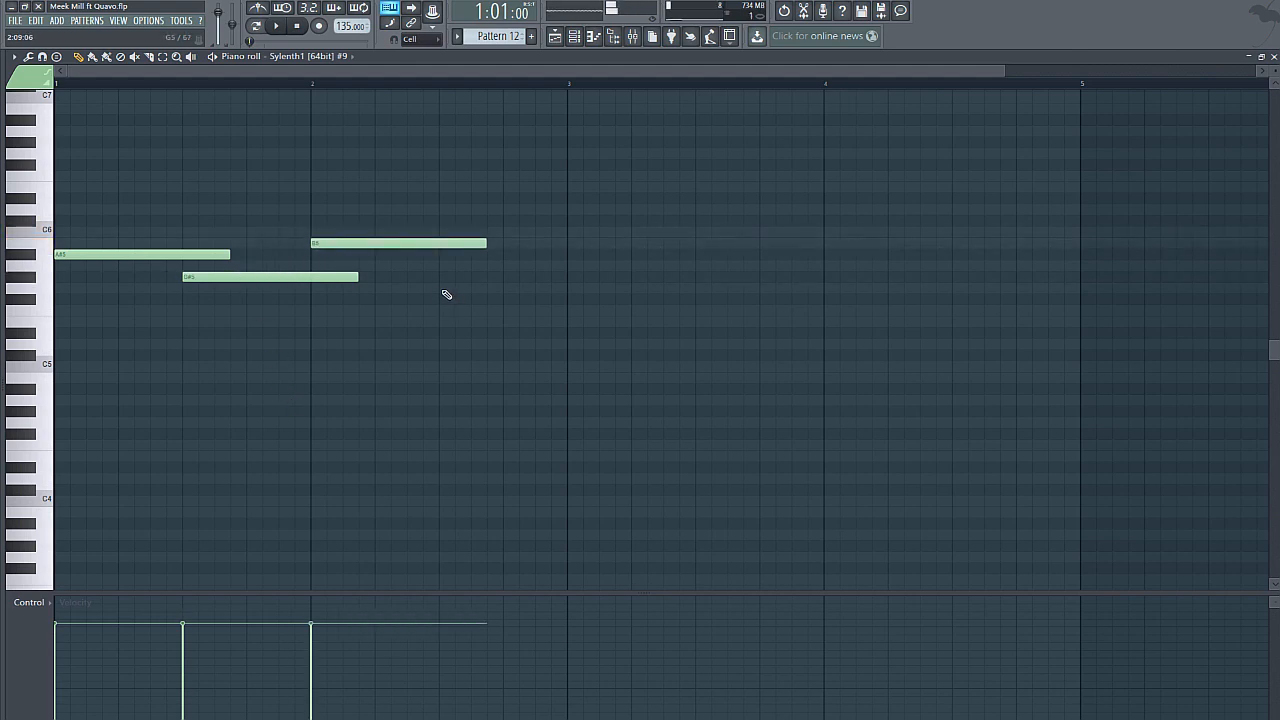
{"action": "left_click_drag", "start_coordinate": [441, 256], "coordinate": [441, 256]}
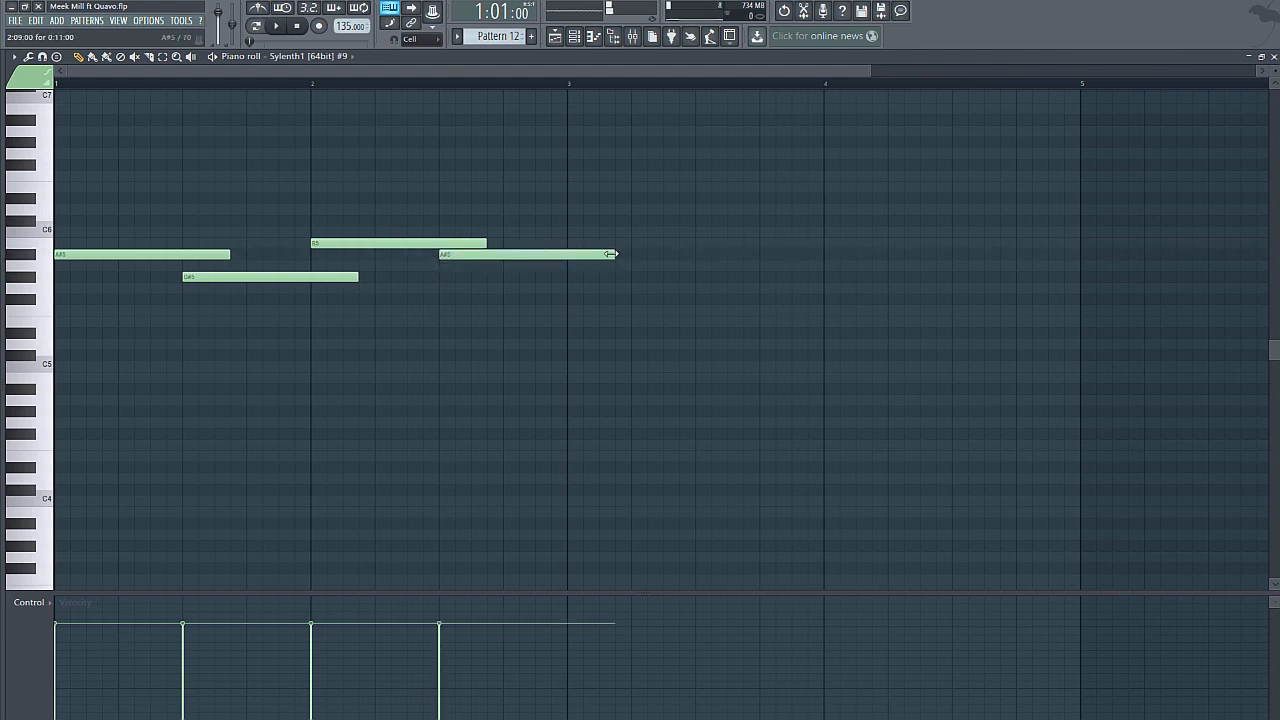
- Repeat the four-note phrase from bar 3, replacing the copy's first A#5 with a lengthened A#5 from the original phrase
{"action": "mouse_move", "coordinate": [618, 328]}
{"action": "left_mouse_down"}
{"action": "mouse_move", "coordinate": [389, 251]}
{"action": "mouse_move", "coordinate": [74, 182]}
{"action": "left_mouse_up"}
{"action": "key", "text": "ctrl+b"}
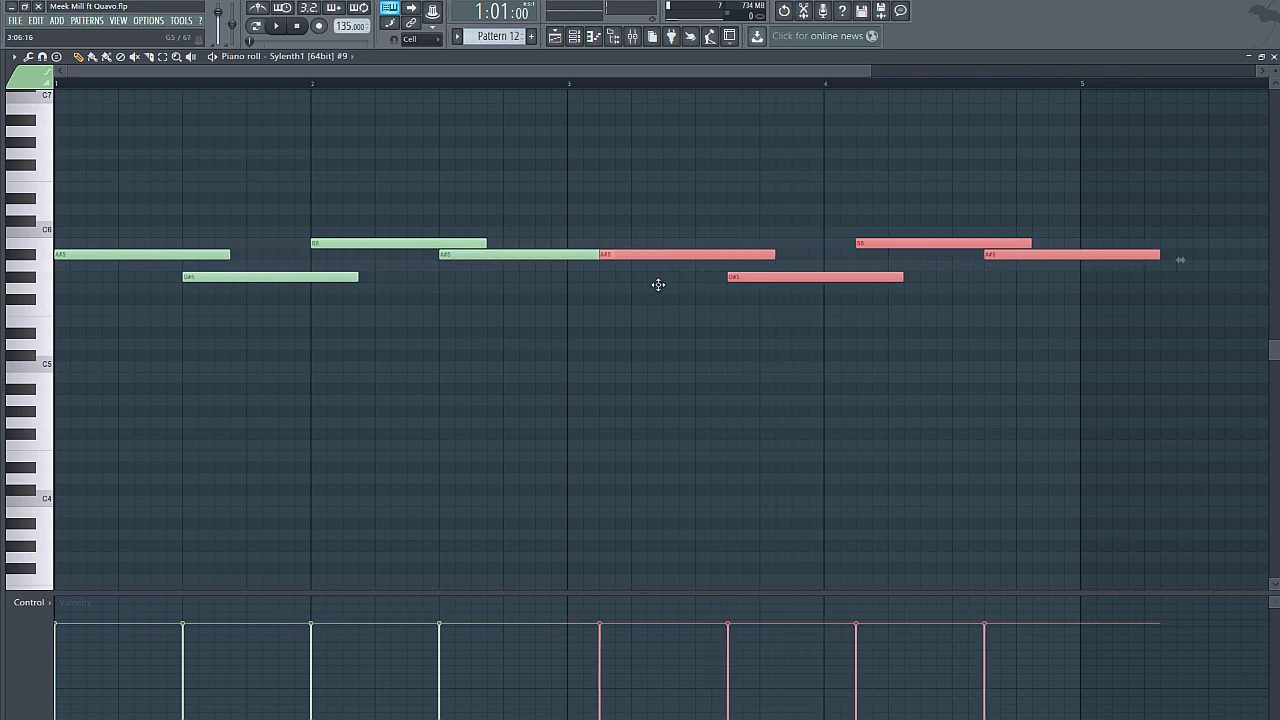
{"action": "left_click_drag", "start_coordinate": [658, 285], "coordinate": [708, 256]}
{"action": "left_click", "coordinate": [565, 322]}
{"action": "right_click", "coordinate": [657, 253]}
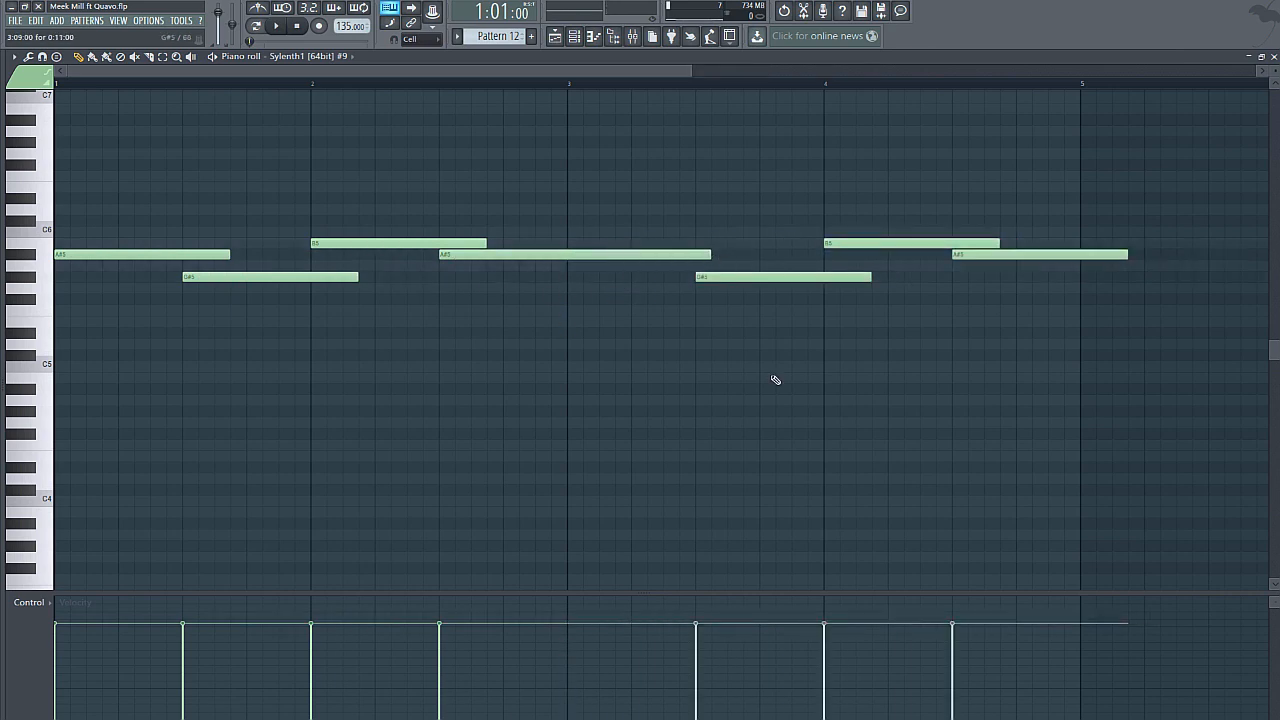
- Play Pattern 12, shorten its final A#5 to end at bar 5, and stop playback in the channel rack
{"action": "left_click", "coordinate": [279, 28]}
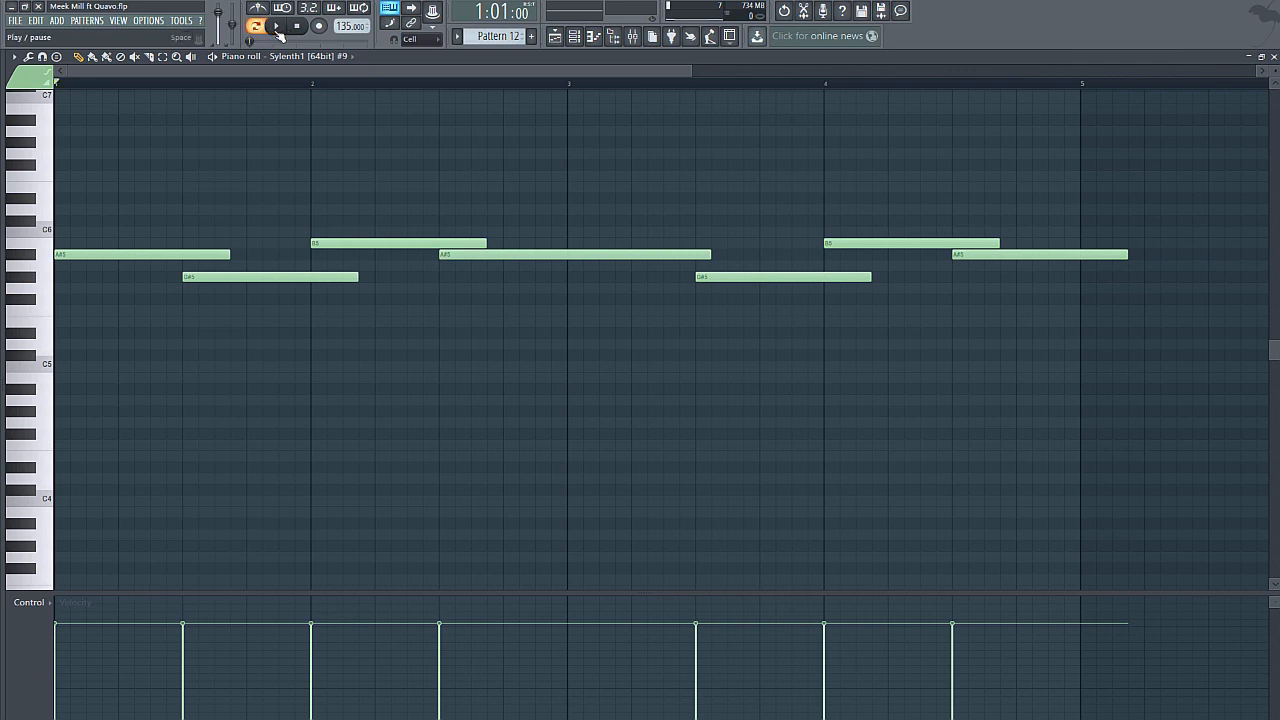
{"action": "left_click", "coordinate": [277, 27]}
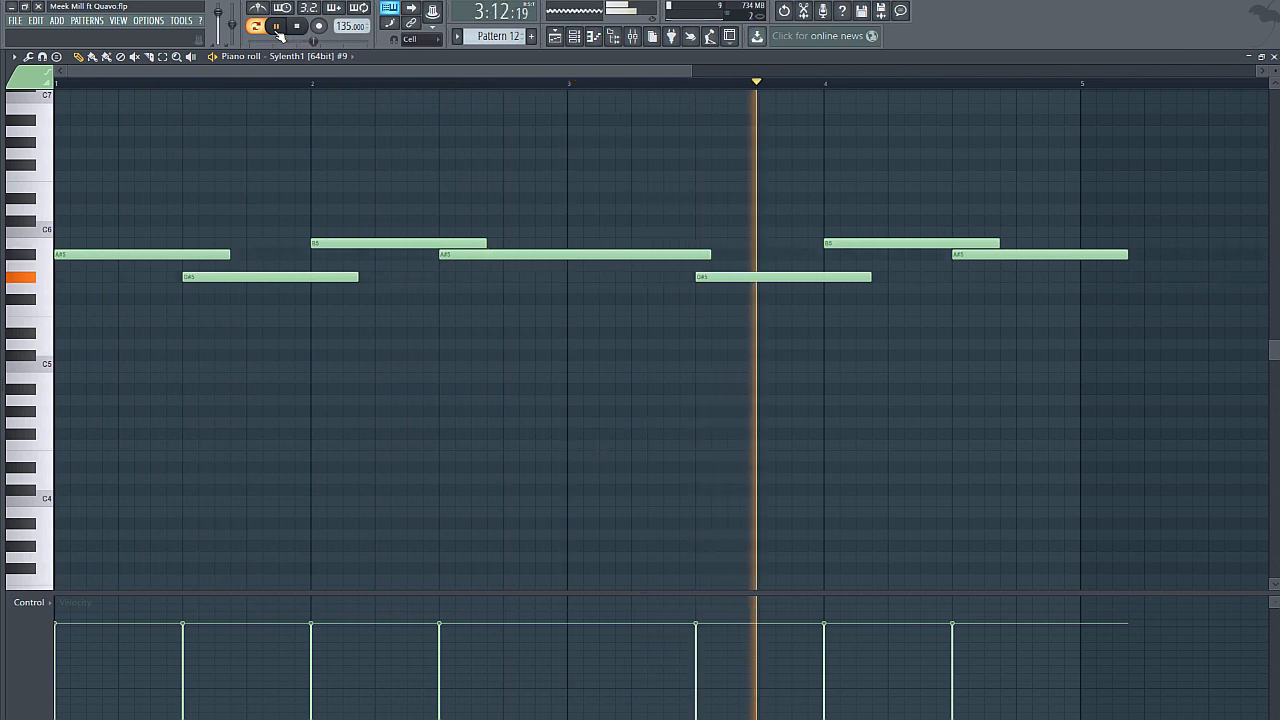
{"action": "left_click_drag", "start_coordinate": [1126, 254], "coordinate": [1082, 255]}
{"action": "left_click", "coordinate": [1248, 57]}
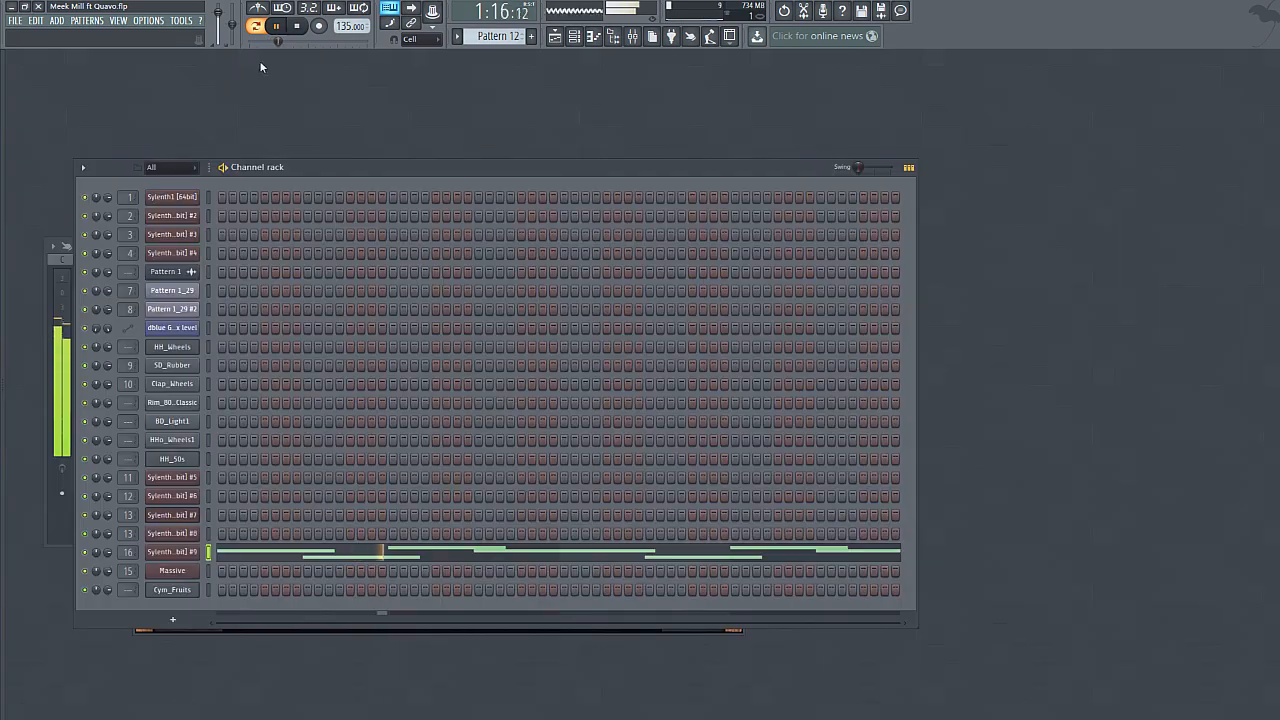
{"action": "key", "text": "space"}
- Load Fruity parametric EQ 2 in slot 1 of Sylenth1 #9's mixer track and set band 1 as a high pass at about 475 Hz
{"action": "left_click", "coordinate": [175, 556]}
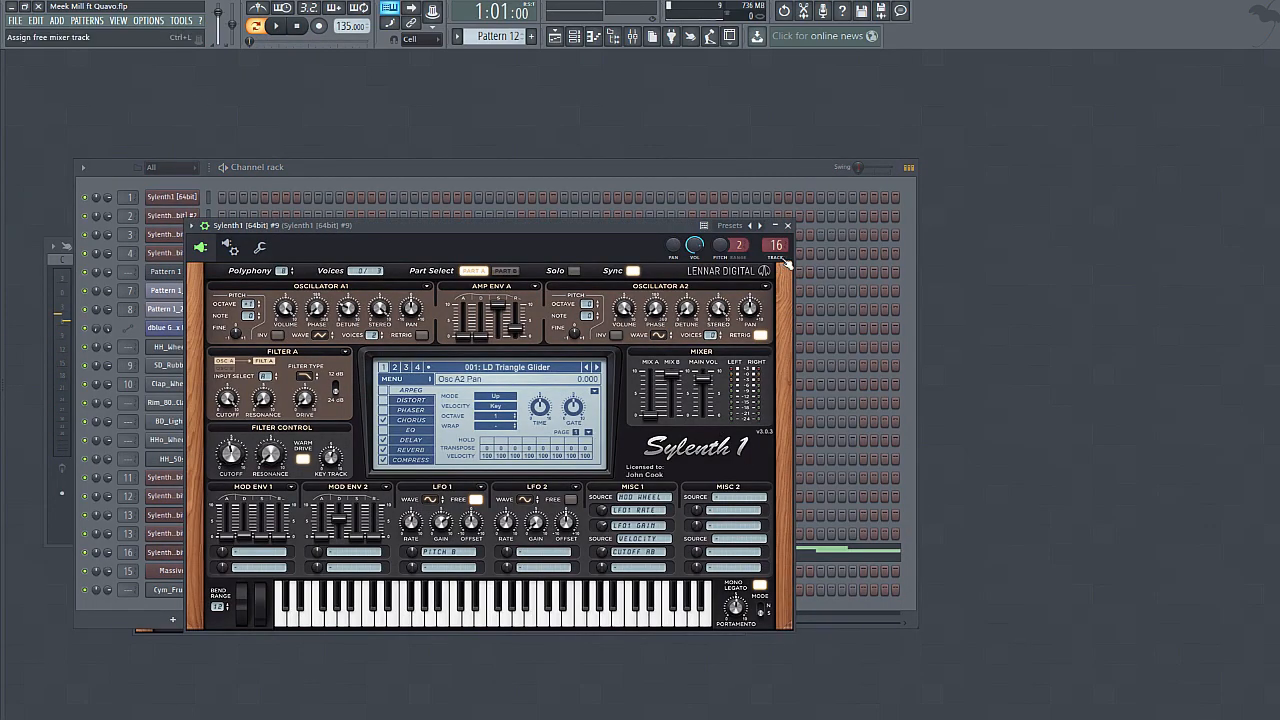
{"action": "key", "text": "Escape"}
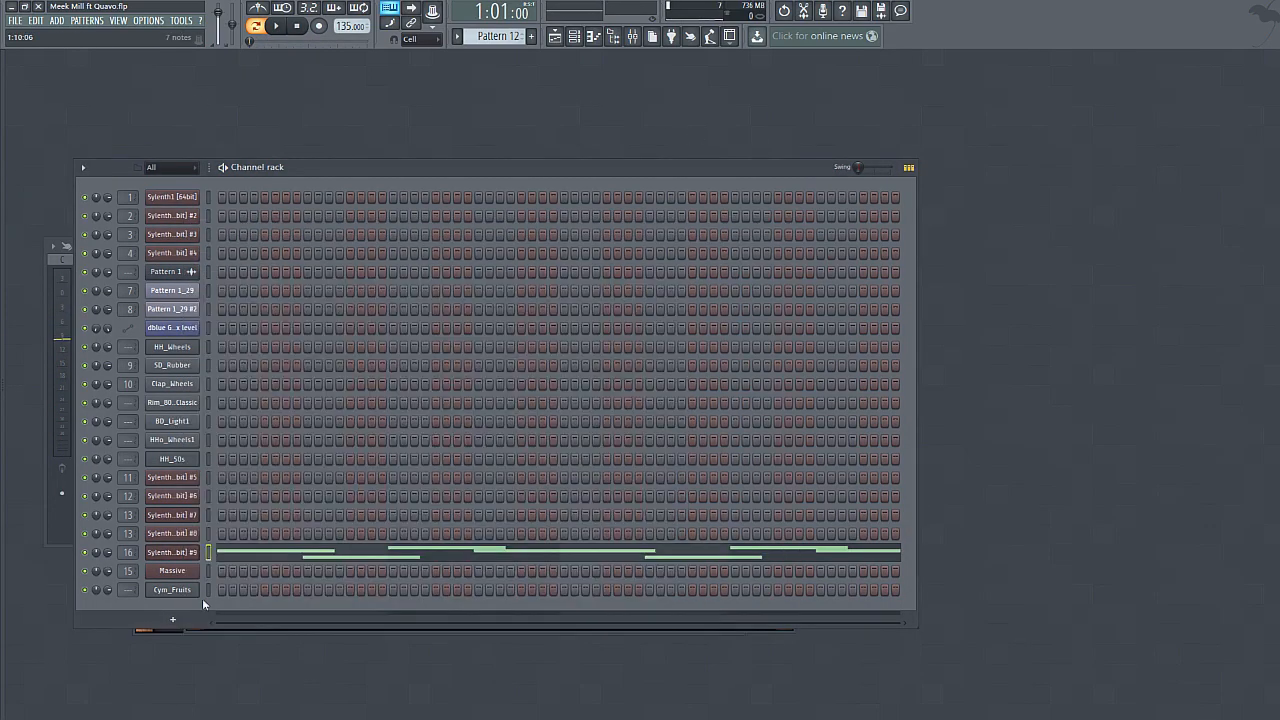
{"action": "left_click", "coordinate": [163, 556]}
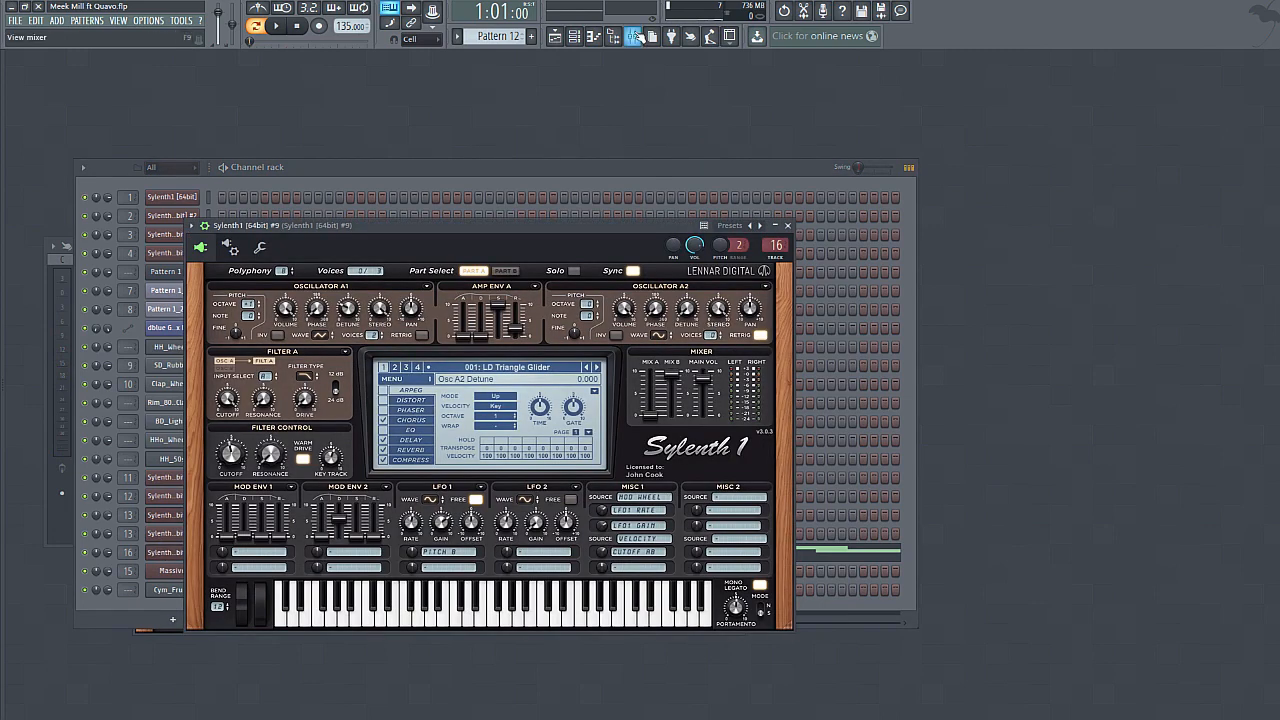
{"action": "left_click", "coordinate": [632, 36]}
{"action": "left_click", "coordinate": [677, 289]}
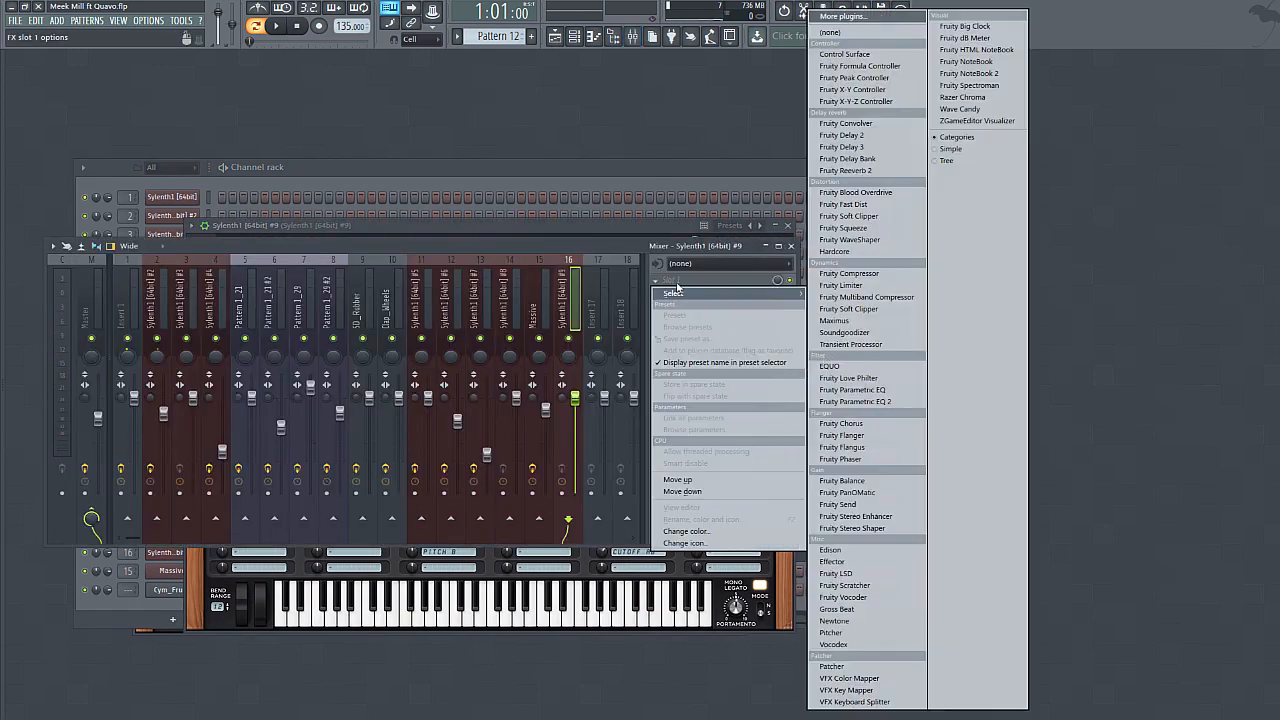
{"action": "left_click", "coordinate": [855, 401]}
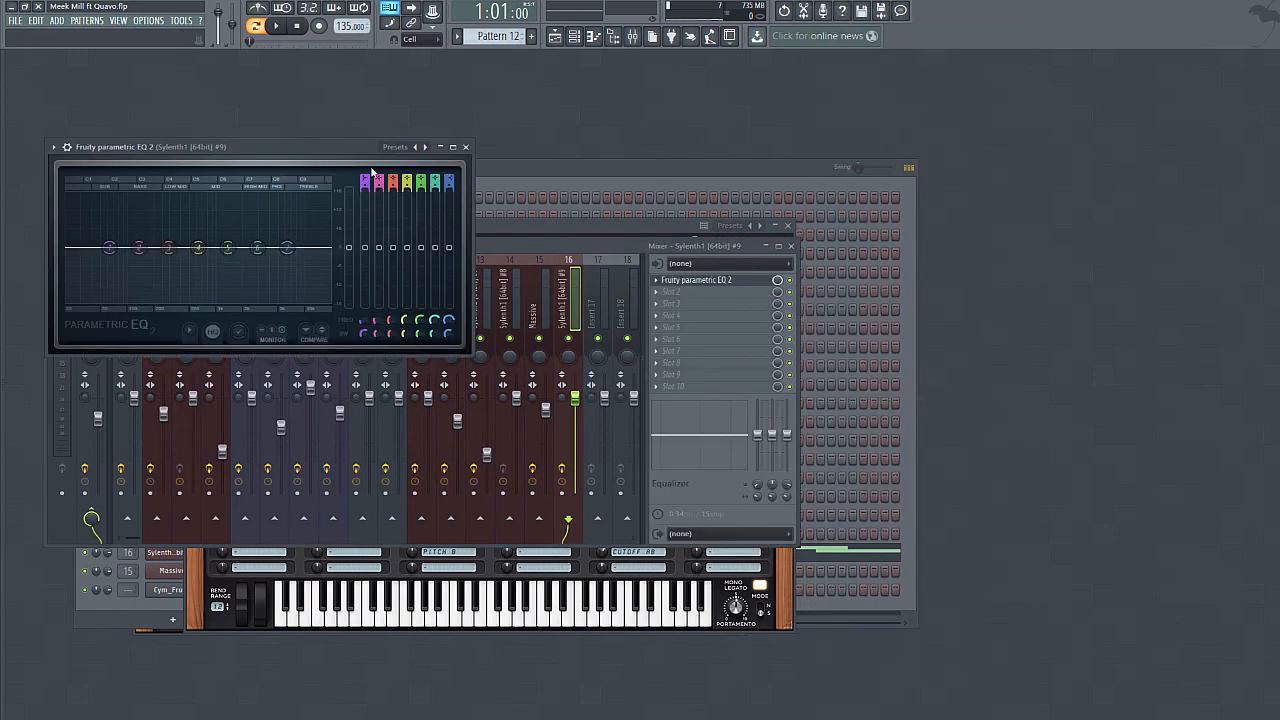
{"action": "left_click_drag", "start_coordinate": [109, 247], "coordinate": [187, 247]}
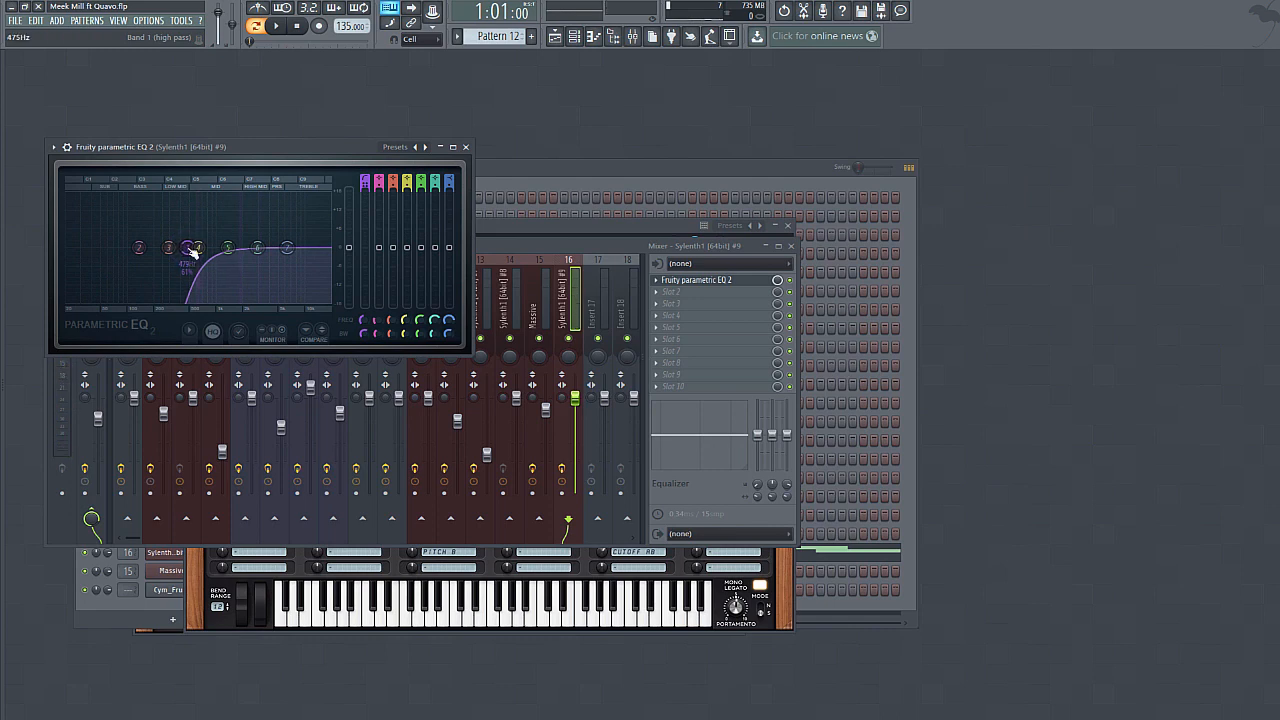
- Play Pattern 12 and make band 7 of Sylenth1 #9's EQ a low pass at its default position
{"action": "left_click", "coordinate": [277, 27]}
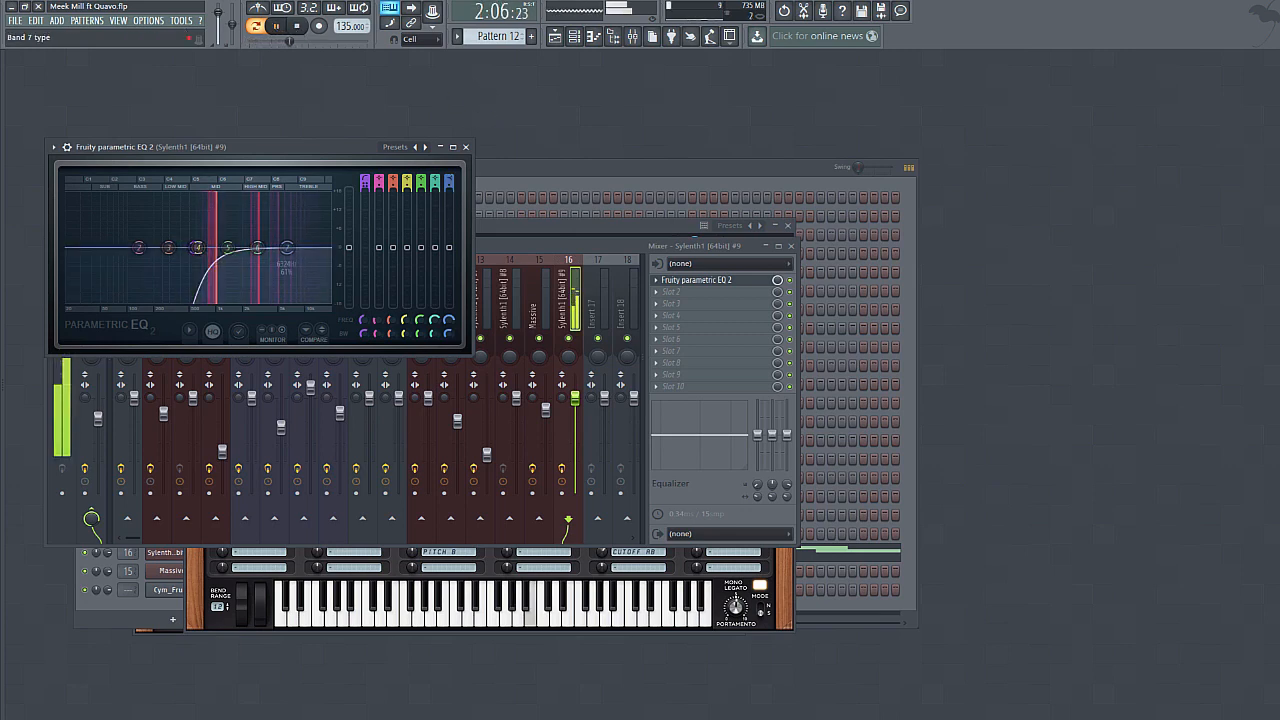
{"action": "left_click_drag", "start_coordinate": [449, 179], "coordinate": [447, 187]}
{"action": "left_click_drag", "start_coordinate": [287, 247], "coordinate": [289, 248]}
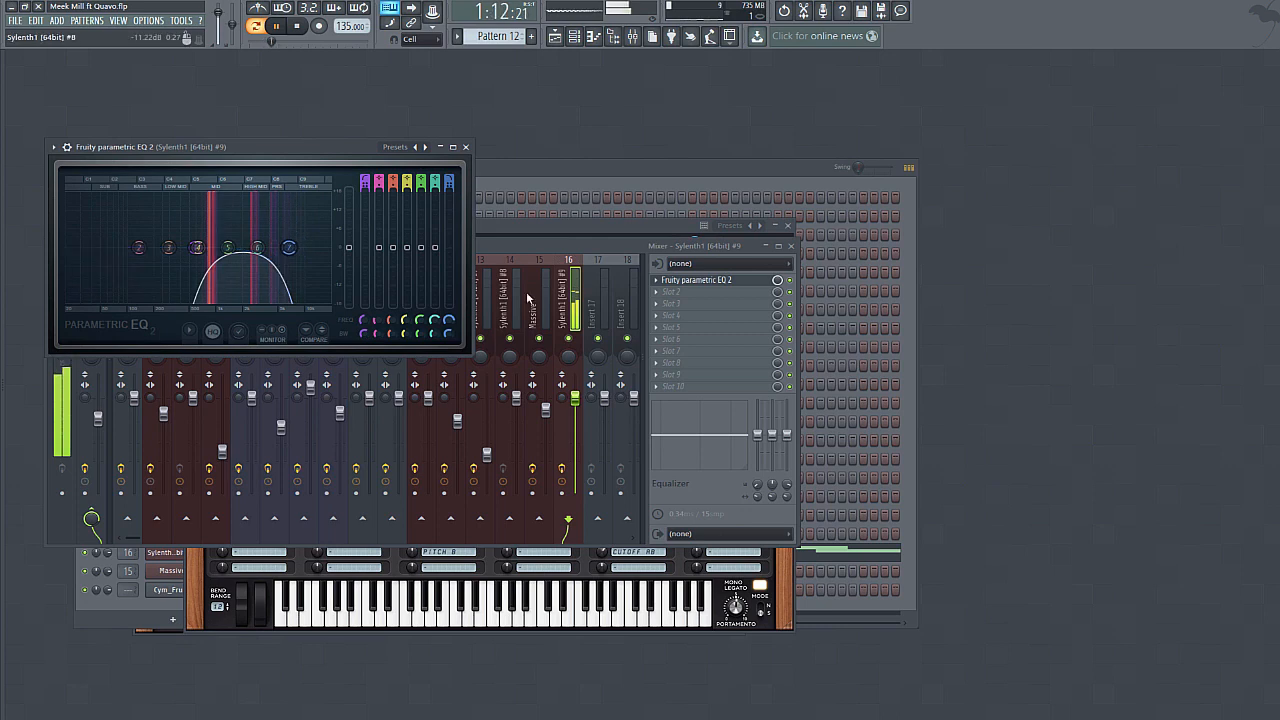
- Lower Sylenth1 #9's mixer fader, pan the track slightly right, stop playback and return to the channel rack
{"action": "left_click_drag", "start_coordinate": [575, 399], "coordinate": [577, 426]}
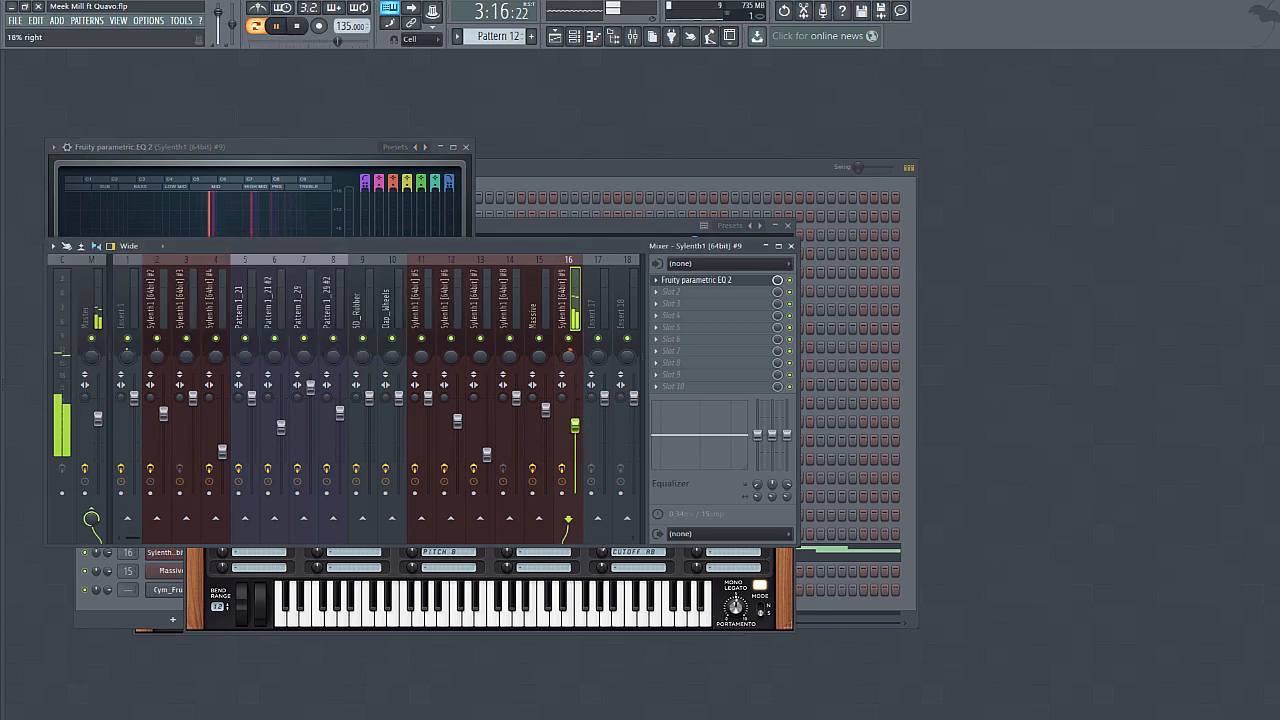
{"action": "key", "text": "space"}
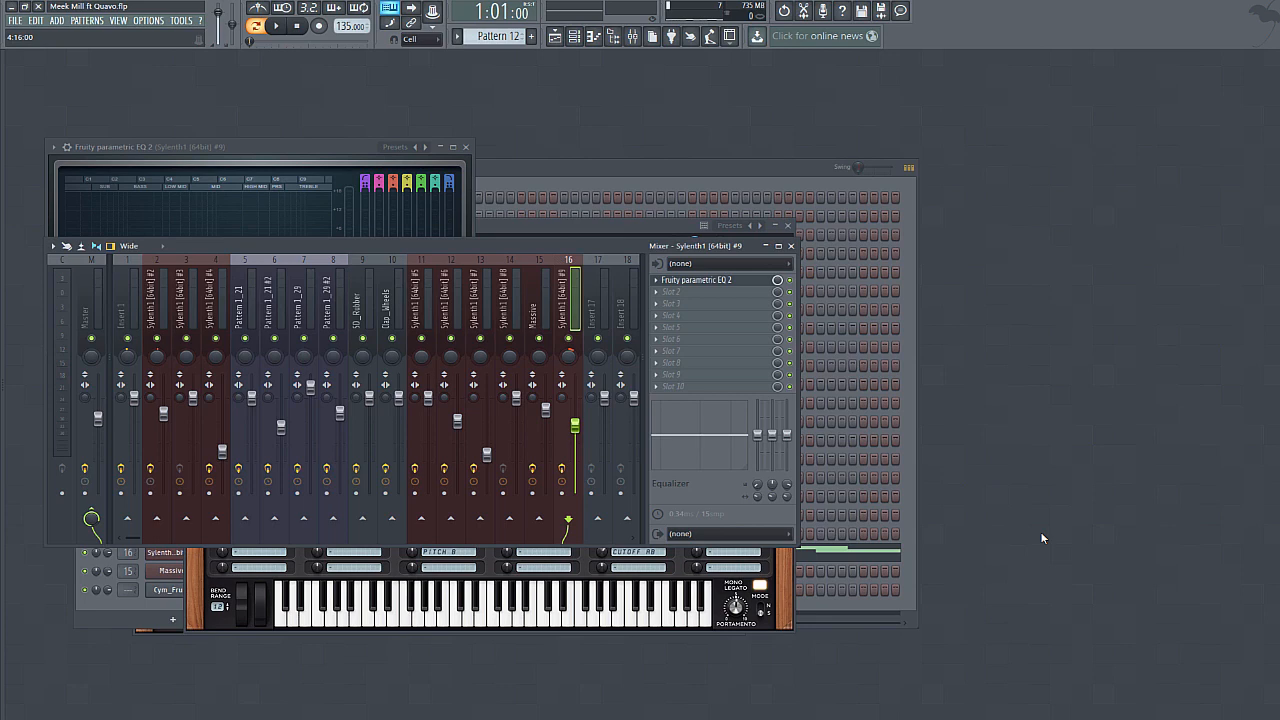
{"action": "key", "text": "F6"}
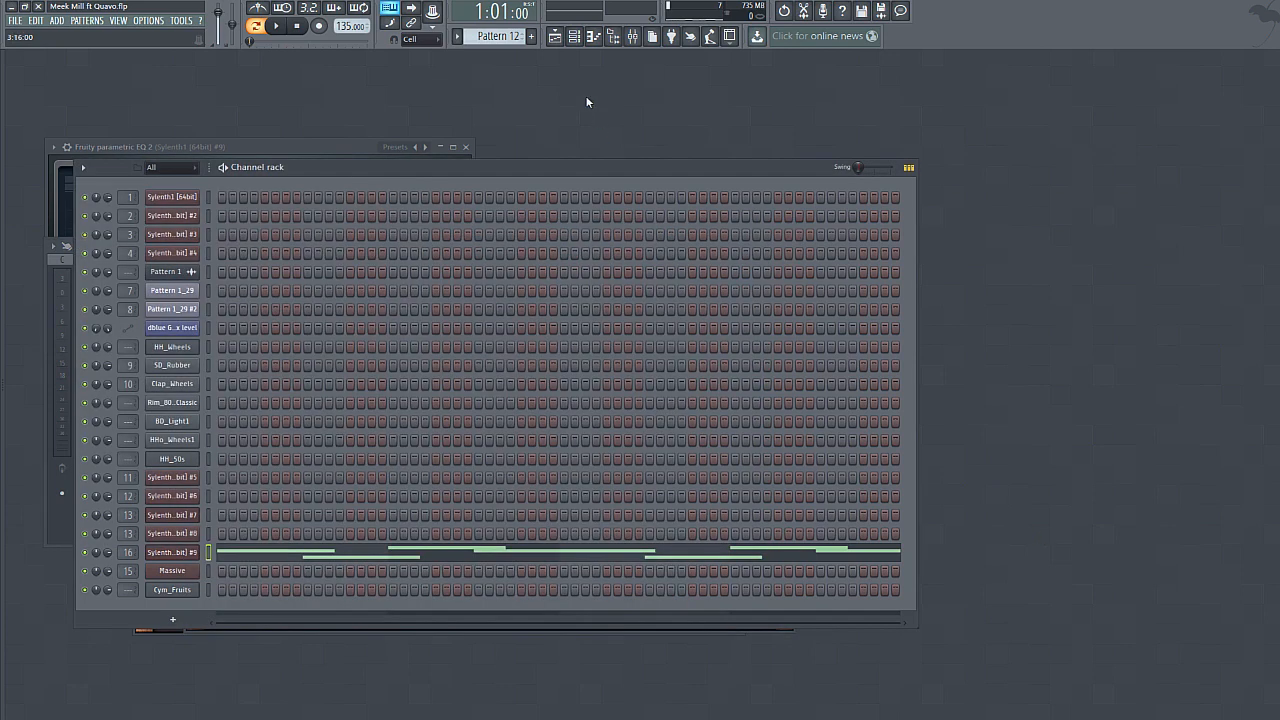
- Play the playlist from about bar 54, balance Sylenth1 #9's mixer volume at about 65%, and stop playback
{"action": "left_click", "coordinate": [555, 36]}
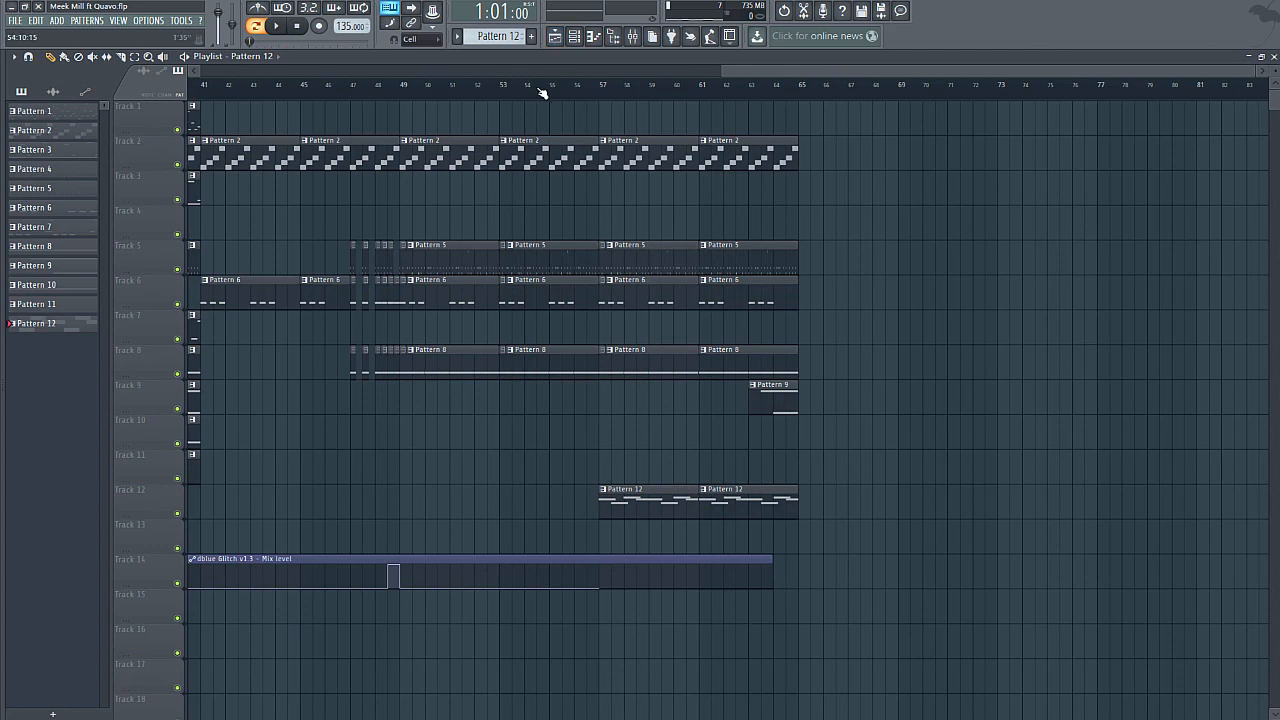
{"action": "left_click", "coordinate": [529, 86]}
{"action": "key", "text": "space"}
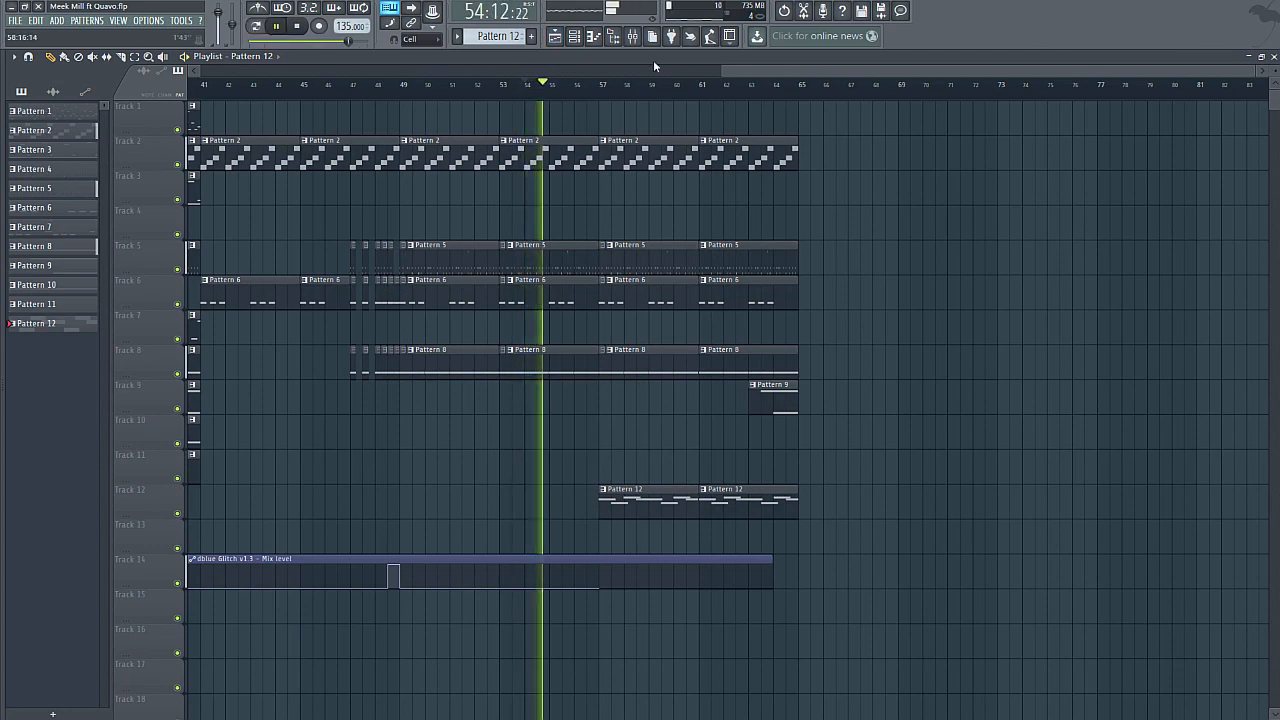
{"action": "key", "text": "F9"}
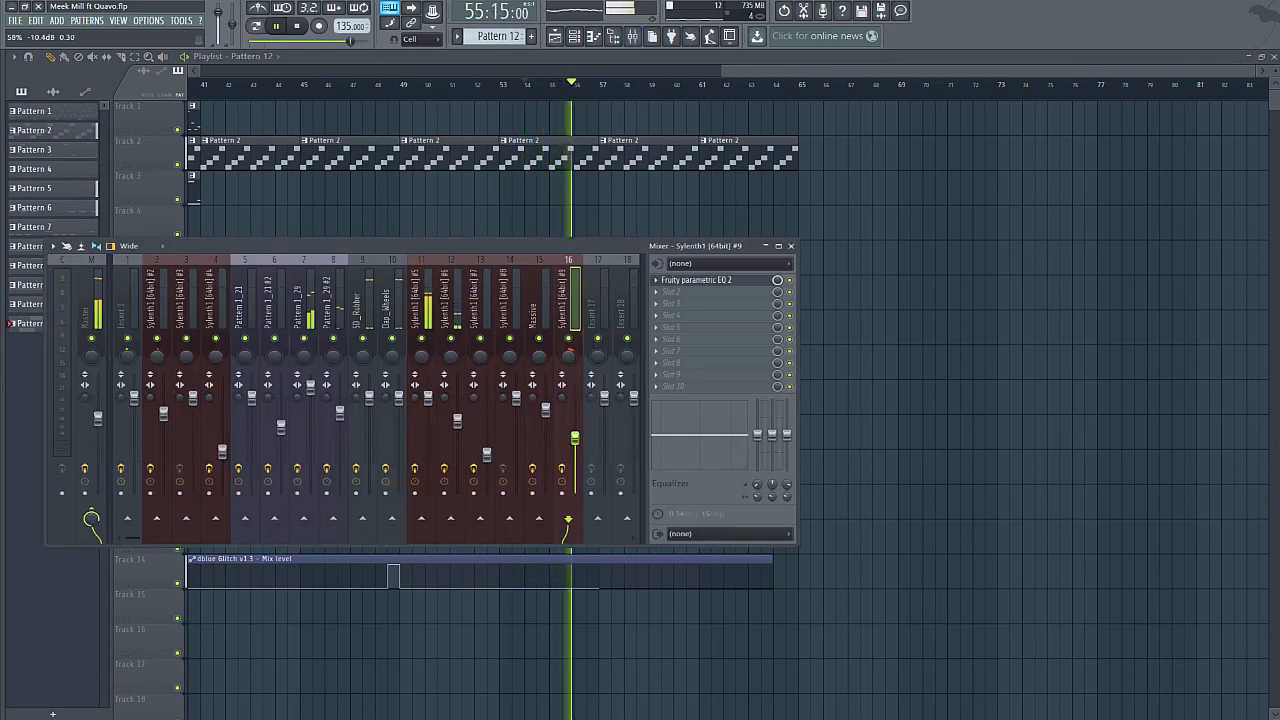
{"action": "left_click_drag", "start_coordinate": [575, 438], "coordinate": [575, 447]}
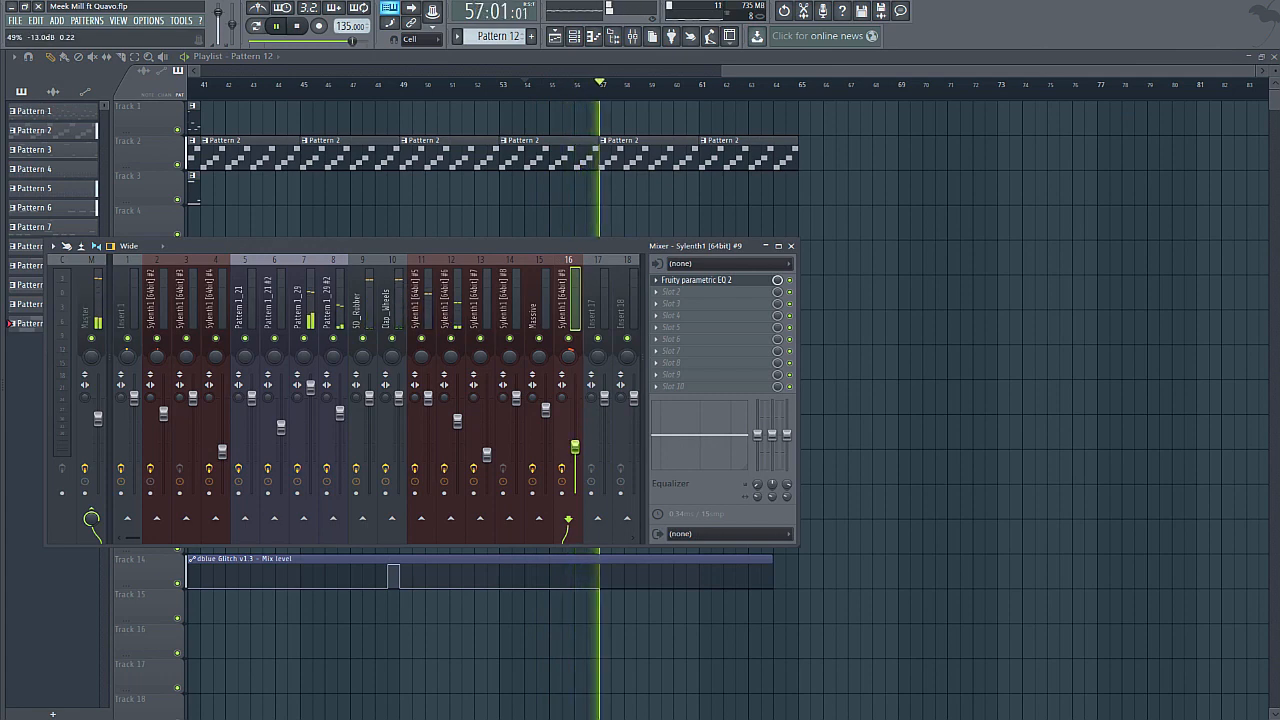
{"action": "key", "text": "F9"}
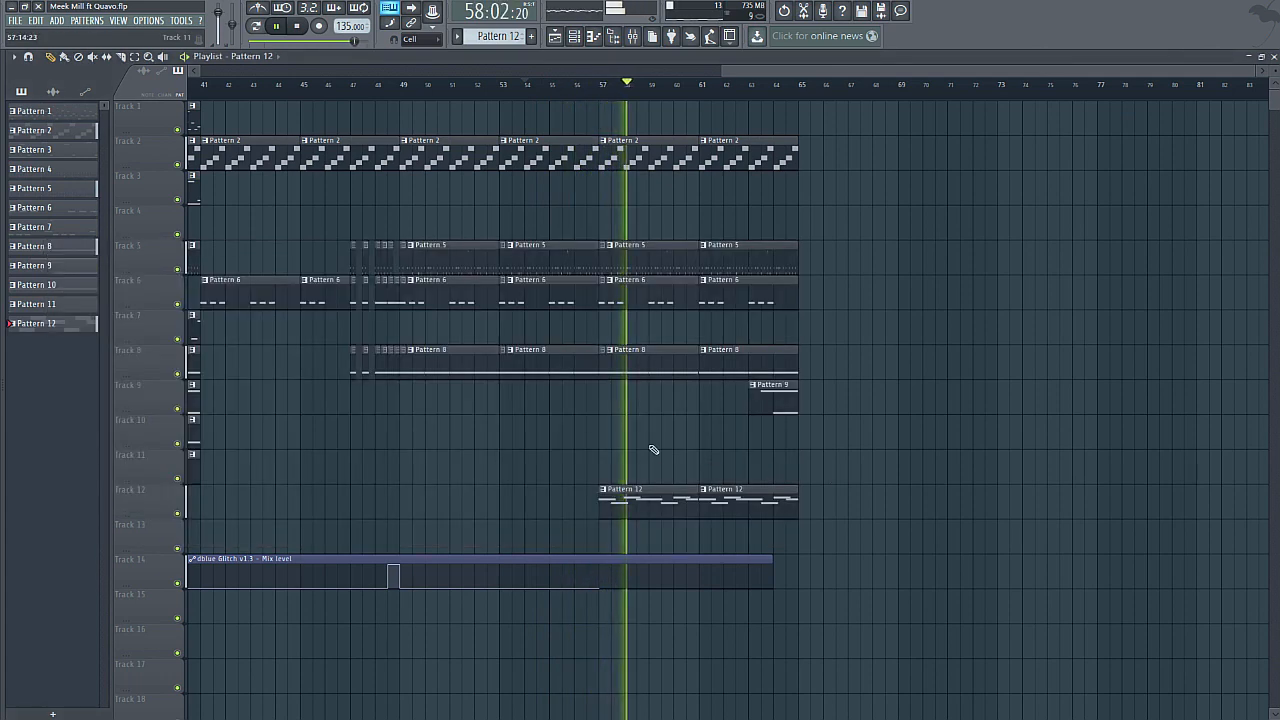
{"action": "key", "text": "F9"}
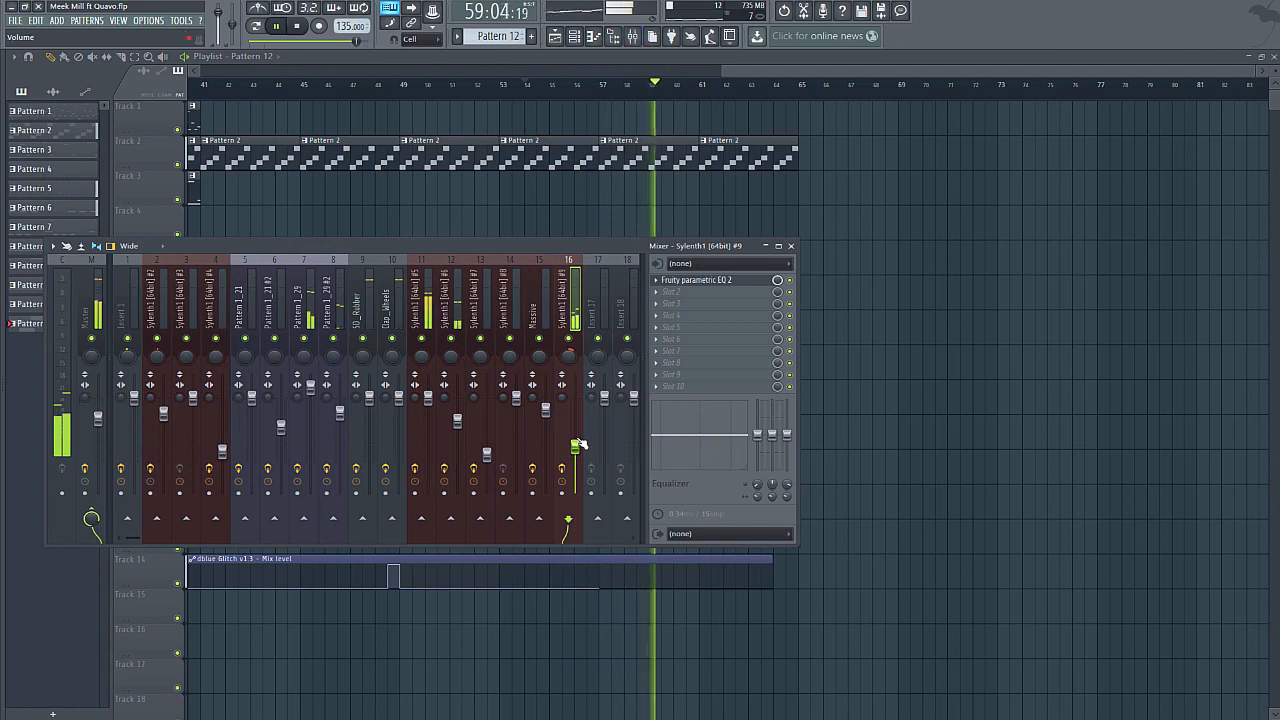
{"action": "left_click_drag", "start_coordinate": [576, 445], "coordinate": [578, 434]}
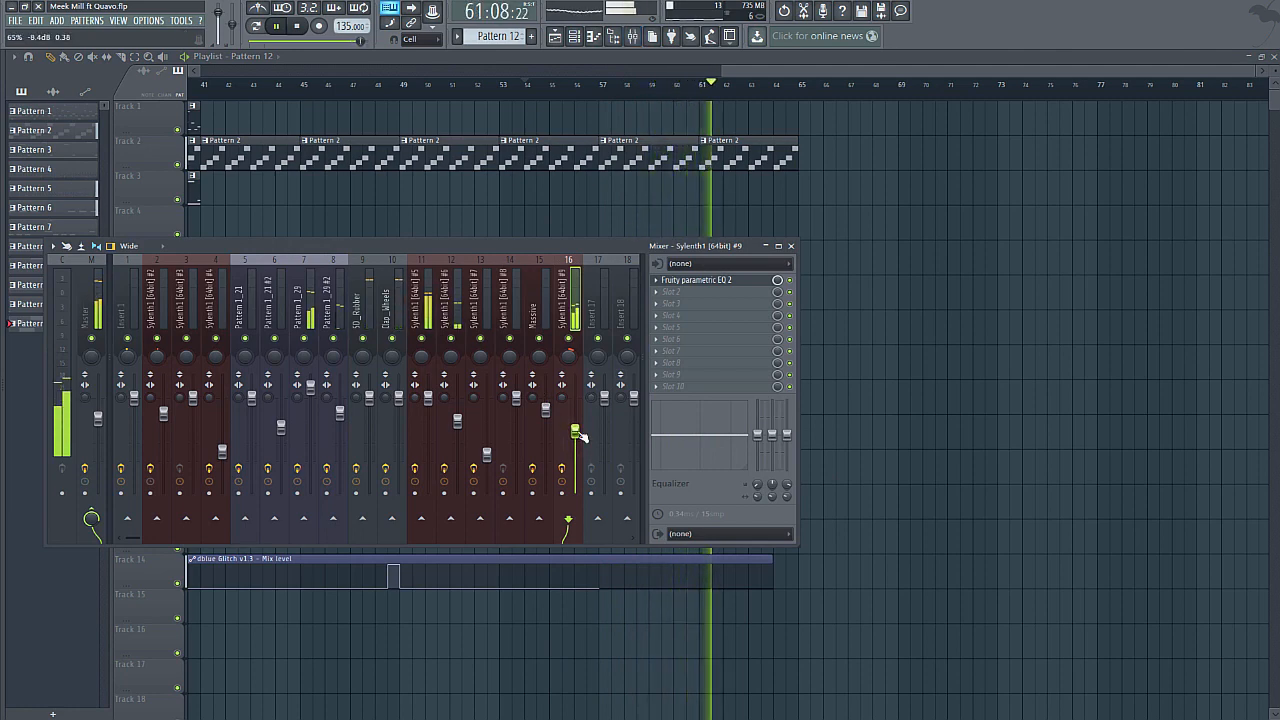
{"action": "key", "text": "F9"}
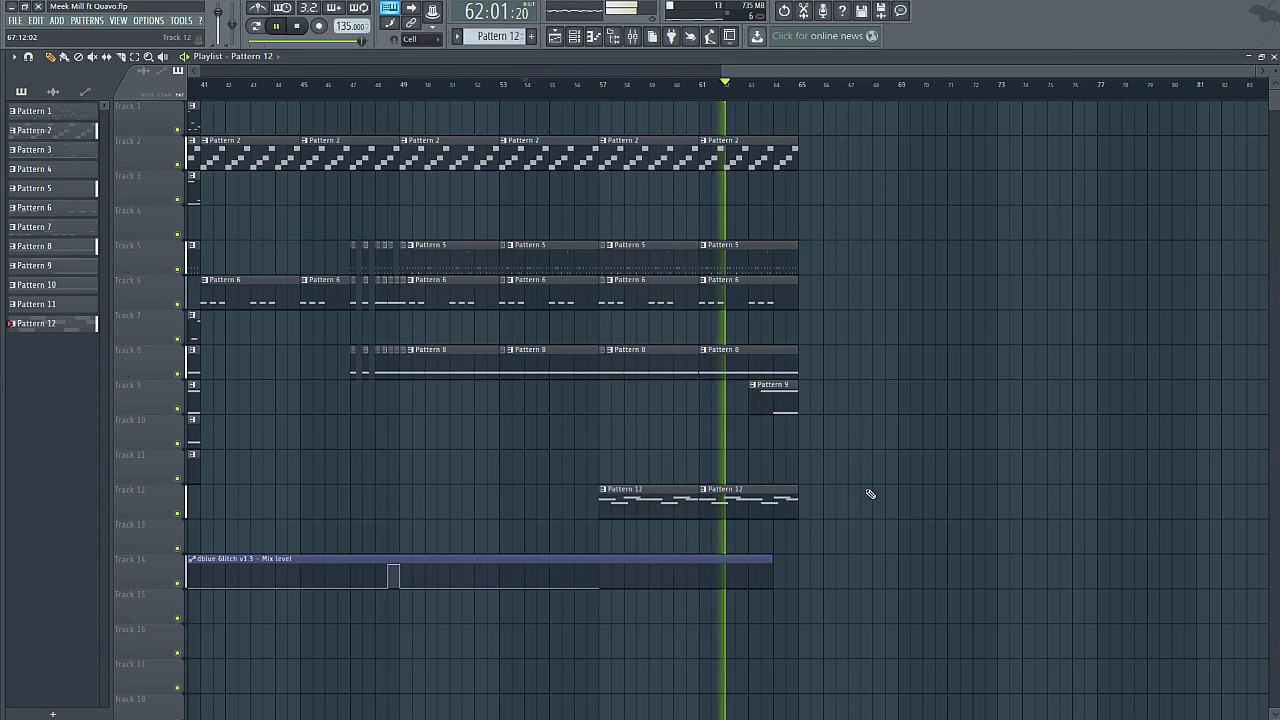
{"action": "left_click", "coordinate": [298, 27]}
- Copy all pattern clips between bars 25 and 41 on tracks 1 to 11 to start at bar 65
{"action": "right_click", "coordinate": [719, 70]}
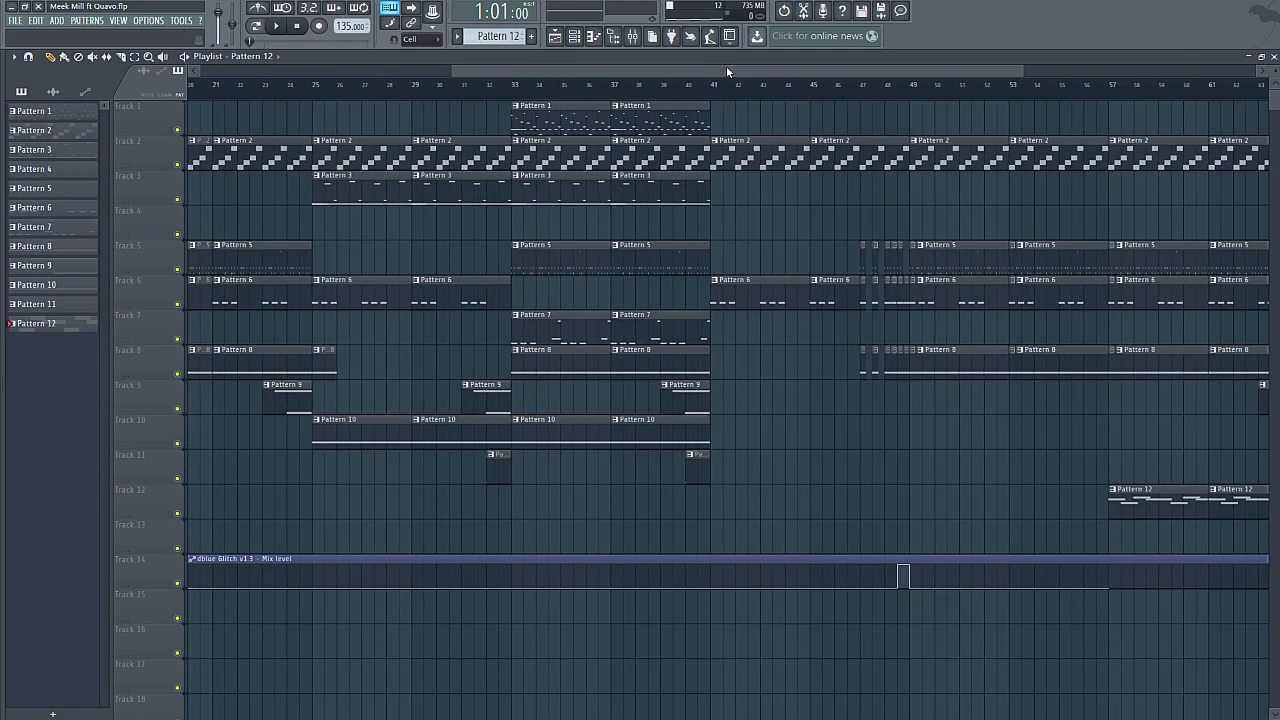
{"action": "right_click", "coordinate": [733, 70]}
{"action": "left_click_drag", "start_coordinate": [715, 548], "coordinate": [337, 103]}
{"action": "left_click_drag", "start_coordinate": [555, 157], "coordinate": [984, 218]}
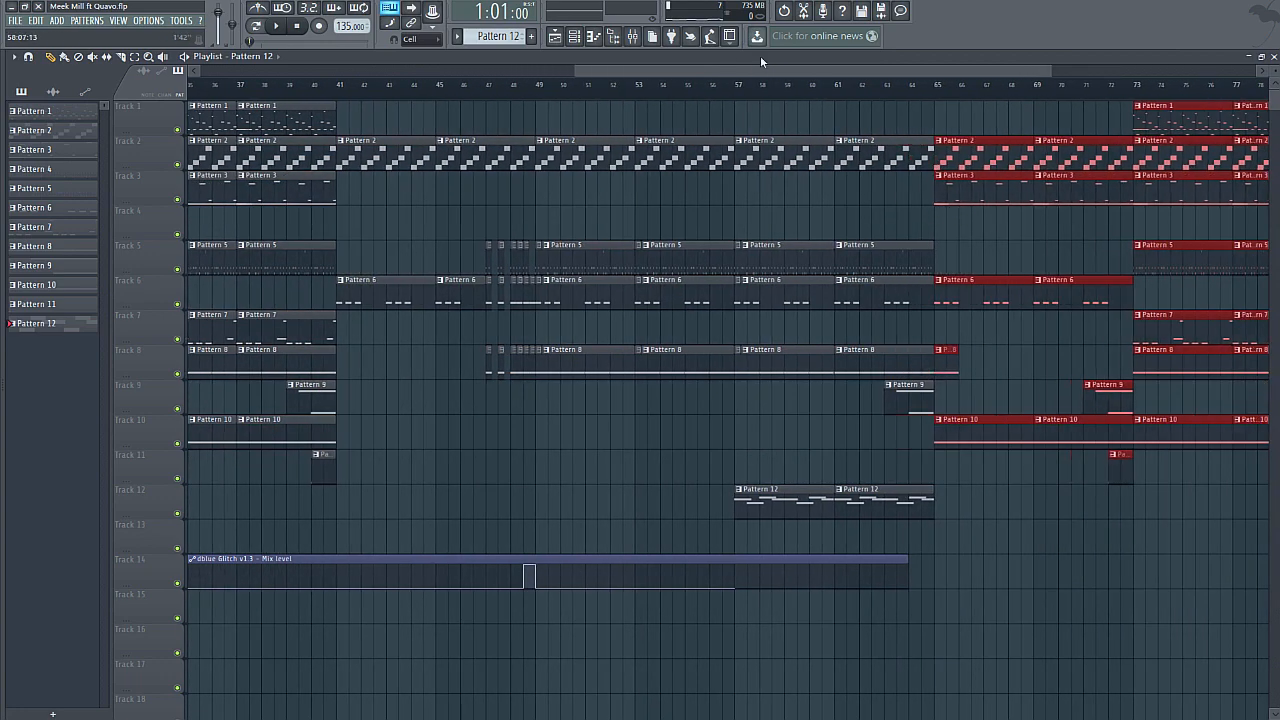
- Load Fruity parametric EQ 2 in slot 2 of the Master track and make its band 7 a low pass
{"action": "left_click", "coordinate": [634, 37]}
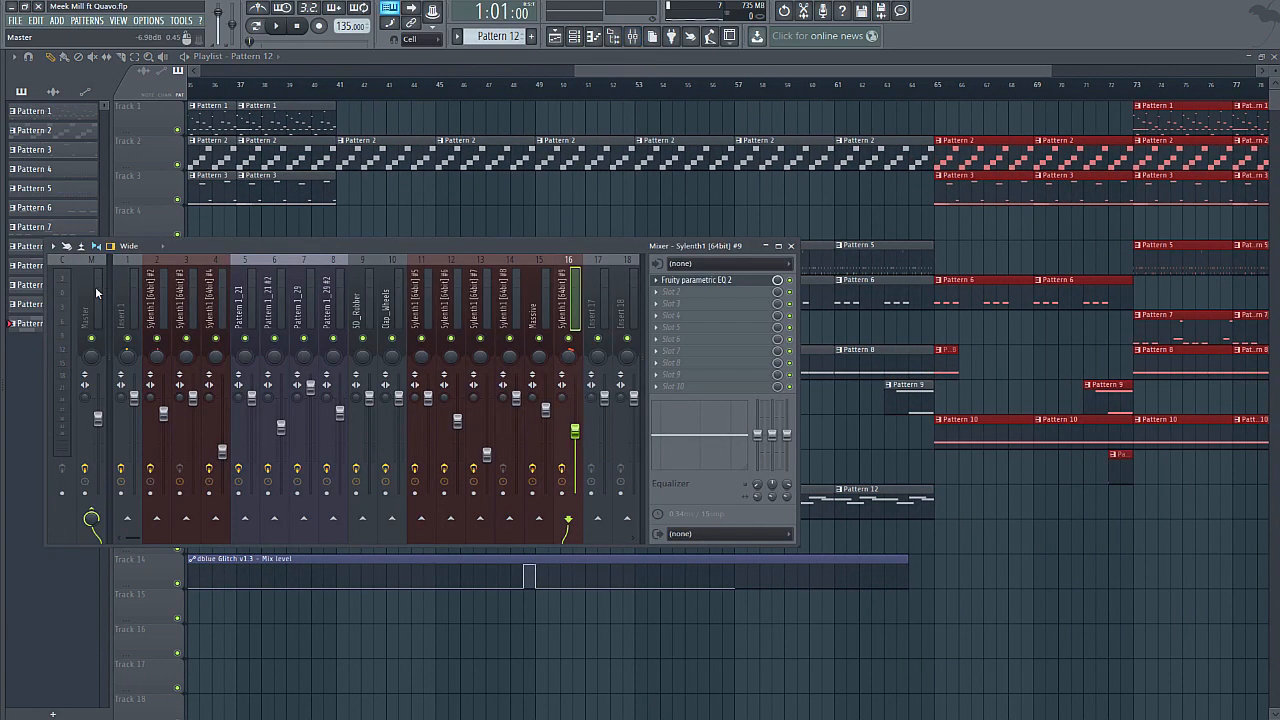
{"action": "left_click", "coordinate": [661, 293]}
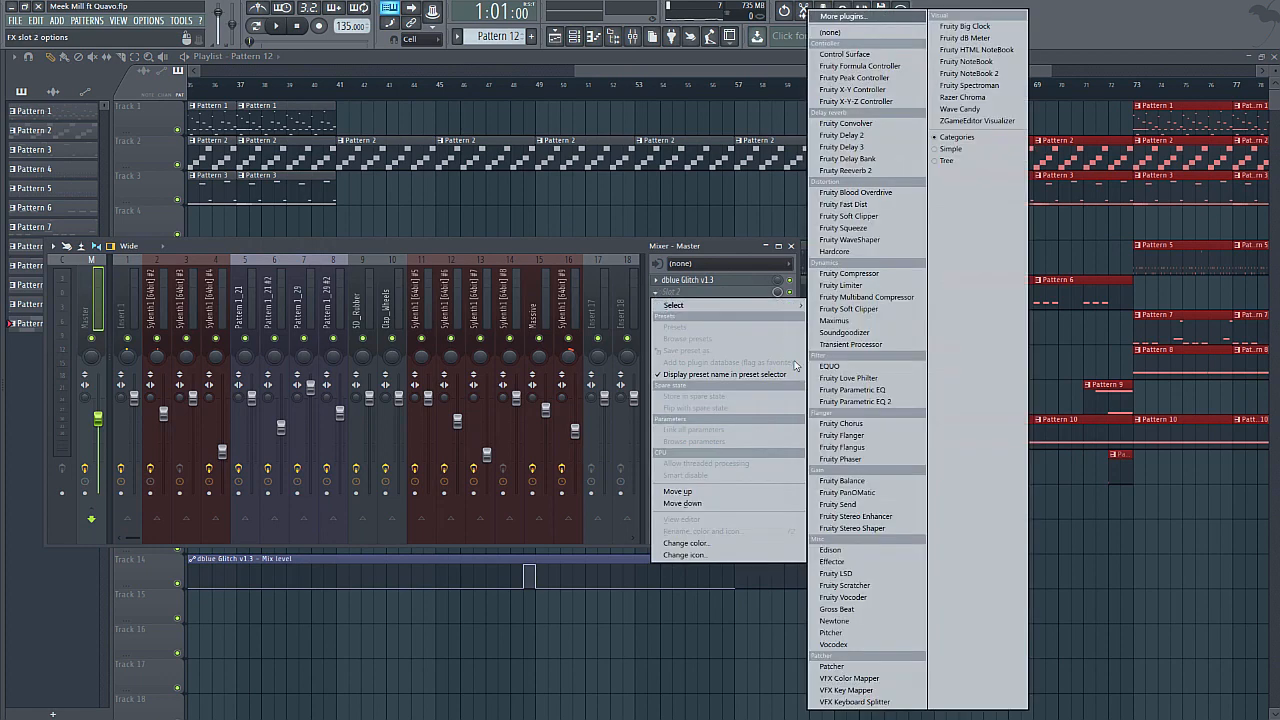
{"action": "left_click", "coordinate": [850, 403]}
{"action": "scroll", "coordinate": [467, 195], "scroll_direction": "down", "scroll_amount": 6}
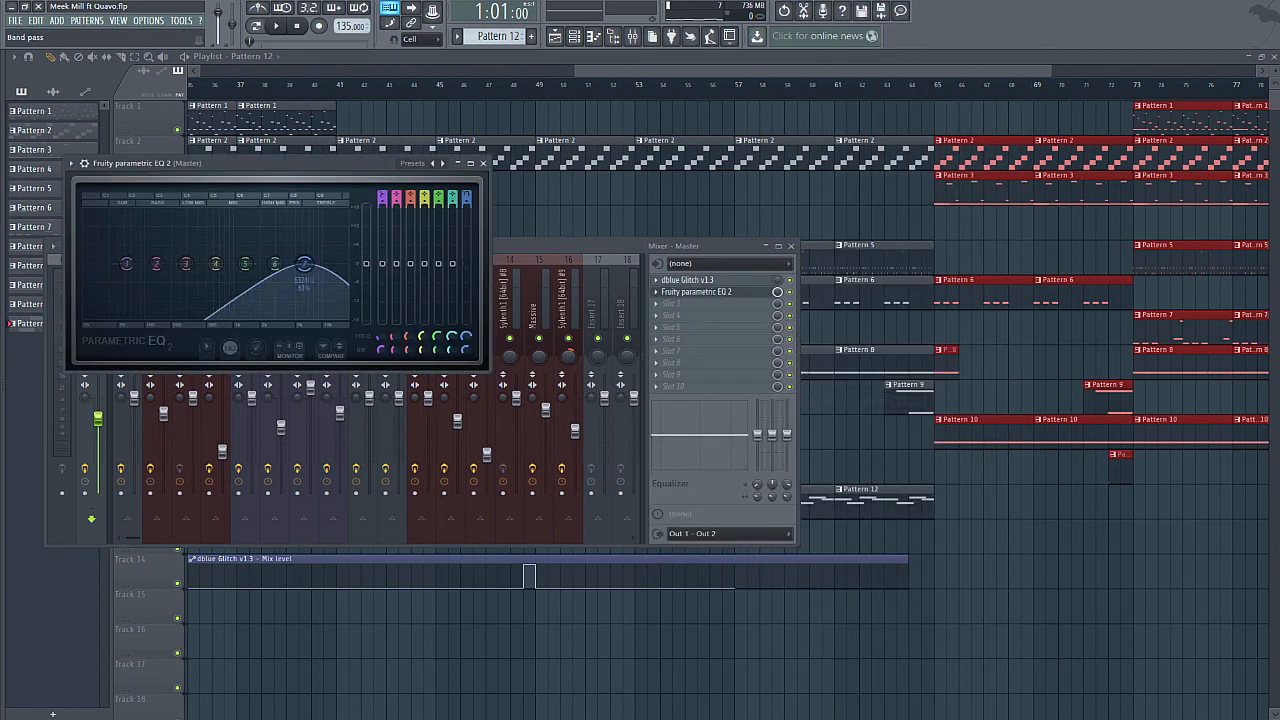
{"action": "scroll", "coordinate": [469, 198], "scroll_direction": "up", "scroll_amount": 6}
- Play the song from about bar 55 and sweep the Master EQ's band 7 low-pass cutoff down toward band 5
{"action": "left_click", "coordinate": [690, 74]}
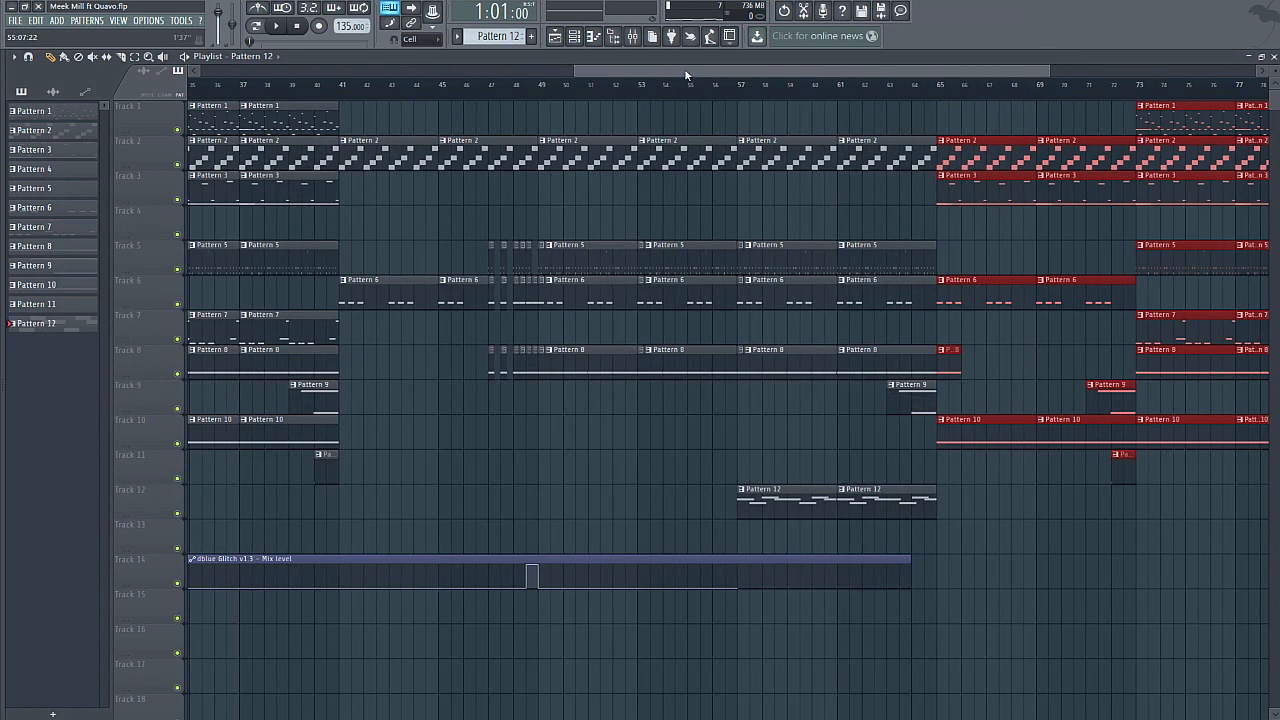
{"action": "left_click_drag", "start_coordinate": [719, 75], "coordinate": [724, 76]}
{"action": "left_click_drag", "start_coordinate": [717, 85], "coordinate": [698, 84]}
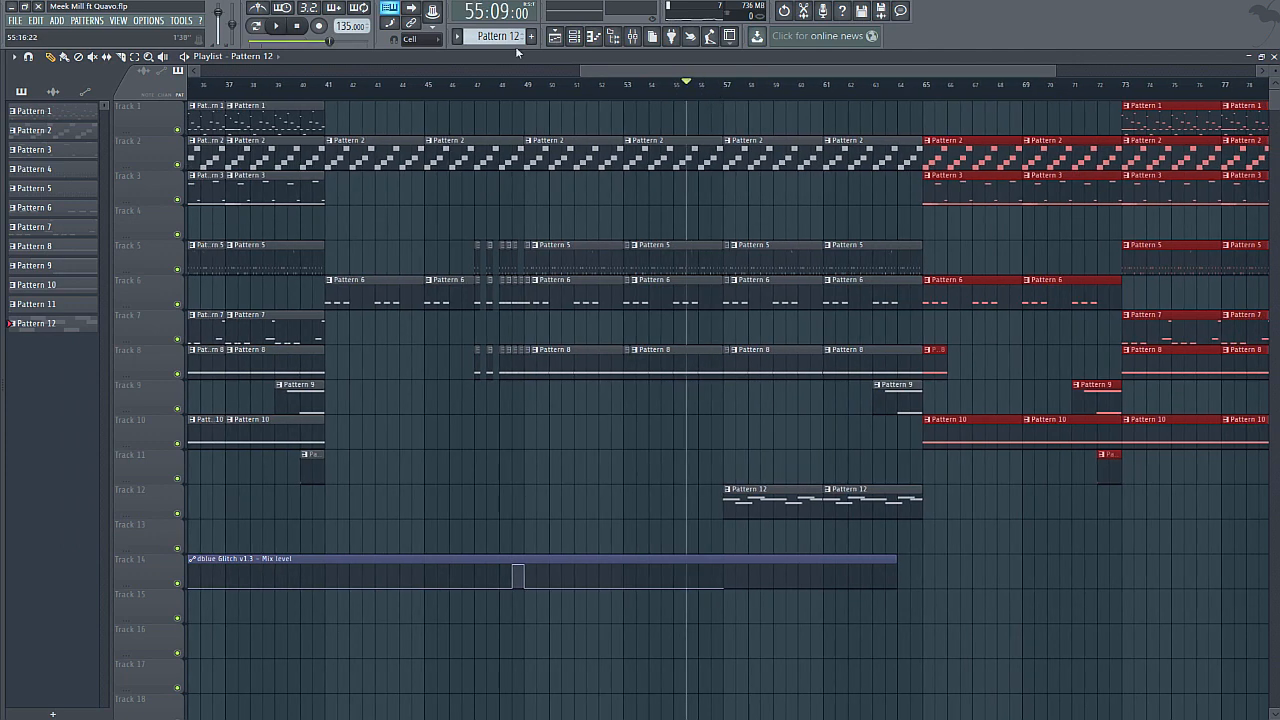
{"action": "left_click", "coordinate": [633, 36]}
{"action": "left_click", "coordinate": [709, 293]}
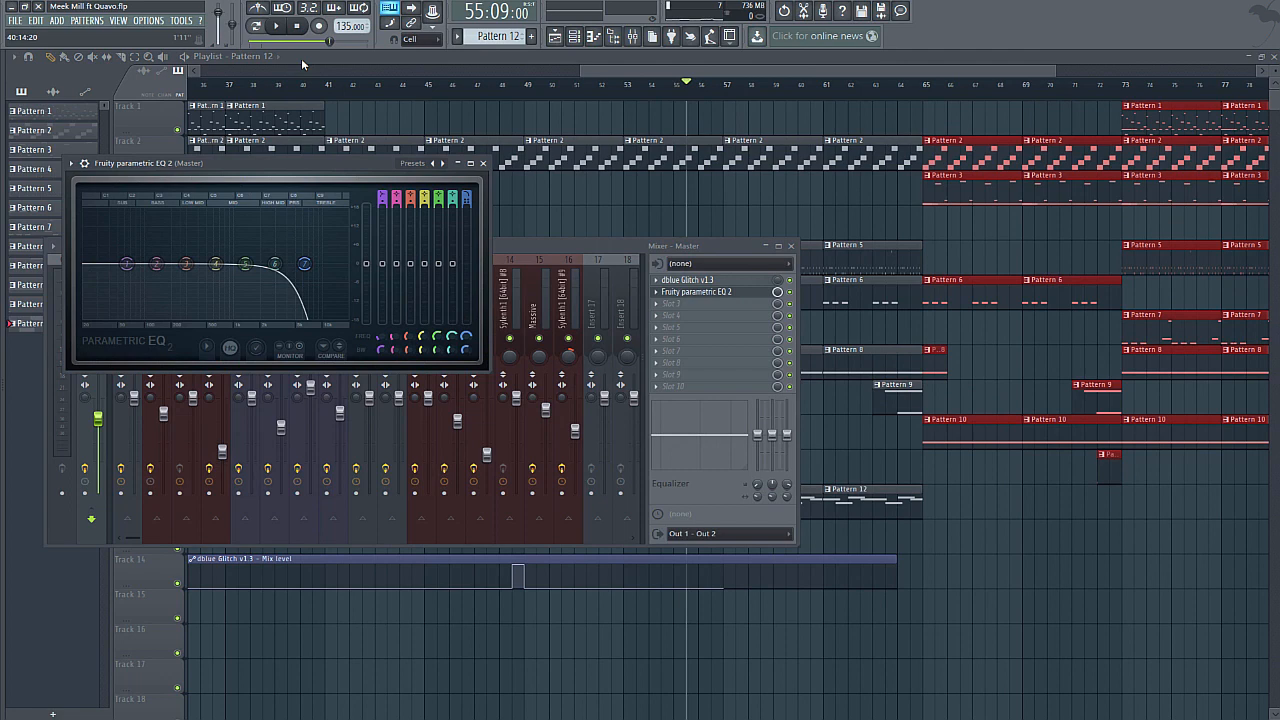
{"action": "key", "text": "space"}
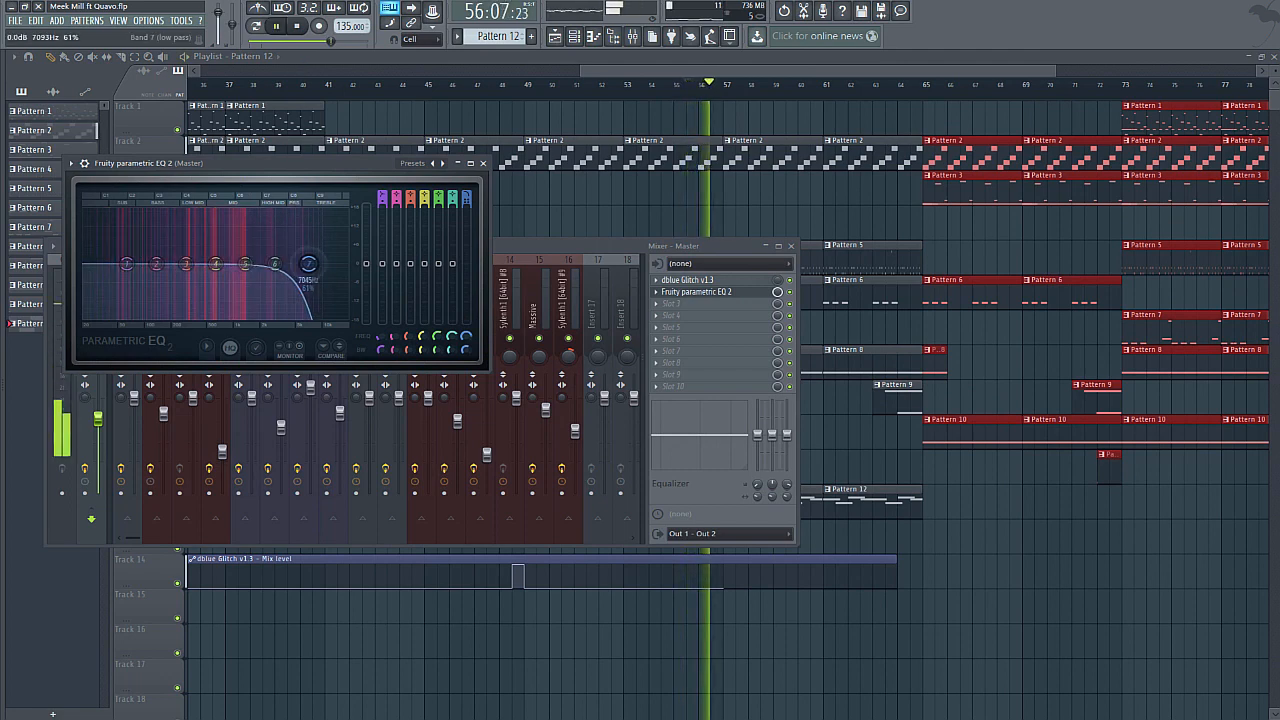
{"action": "left_click_drag", "start_coordinate": [308, 263], "coordinate": [253, 263]}
- Raise the Master EQ's band 7 cutoff to about the position of band 6, and stop playback
{"action": "key", "text": "F12"}
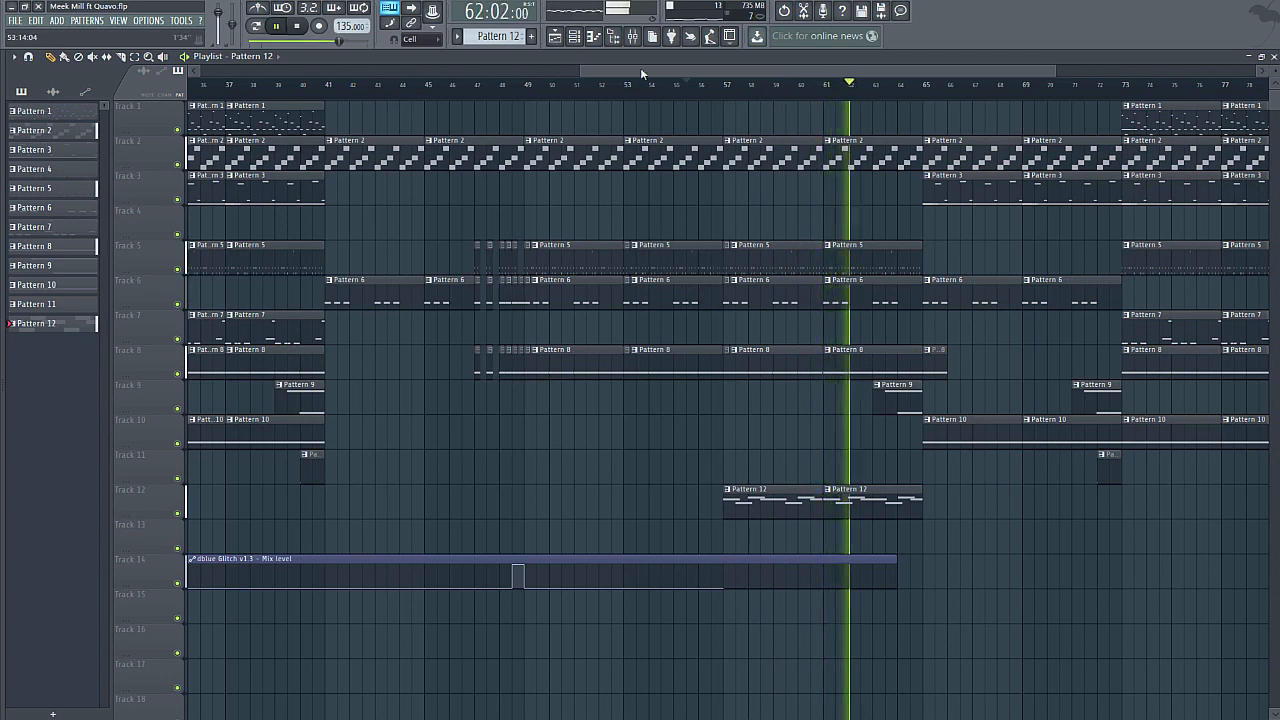
{"action": "key", "text": "F9"}
{"action": "left_click", "coordinate": [717, 297]}
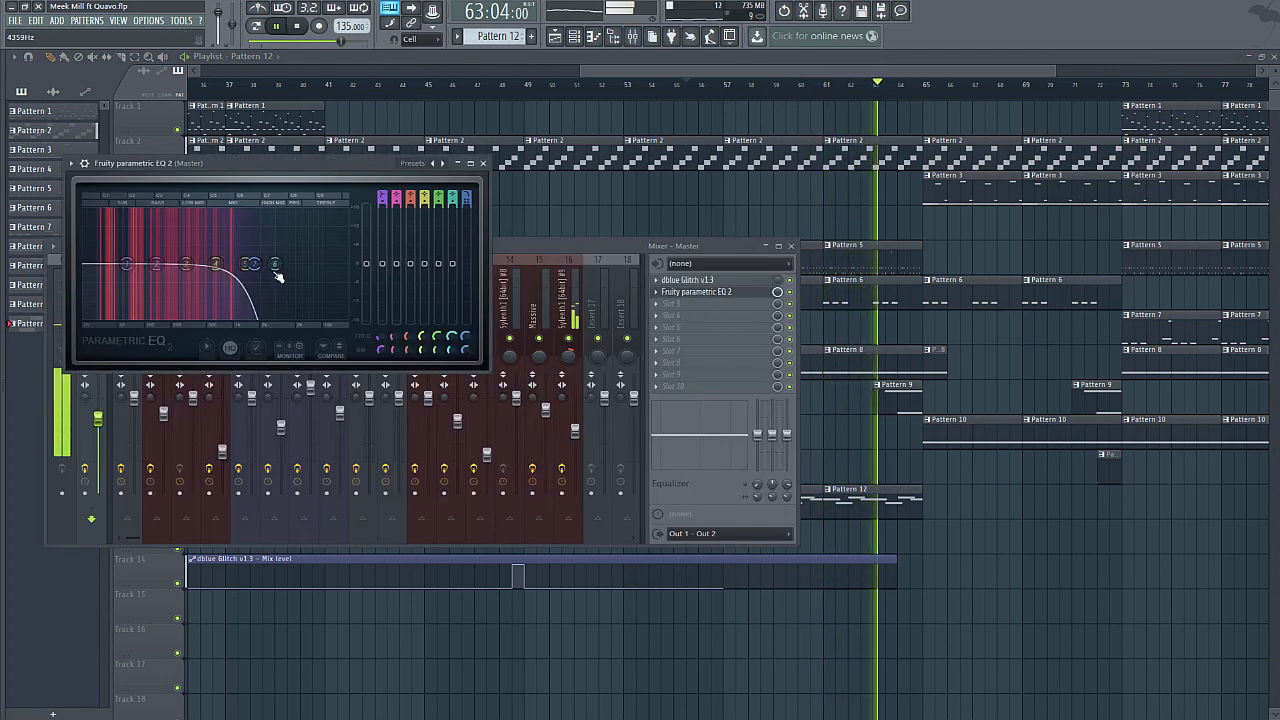
{"action": "left_click_drag", "start_coordinate": [242, 264], "coordinate": [270, 264]}
{"action": "key", "text": "space"}
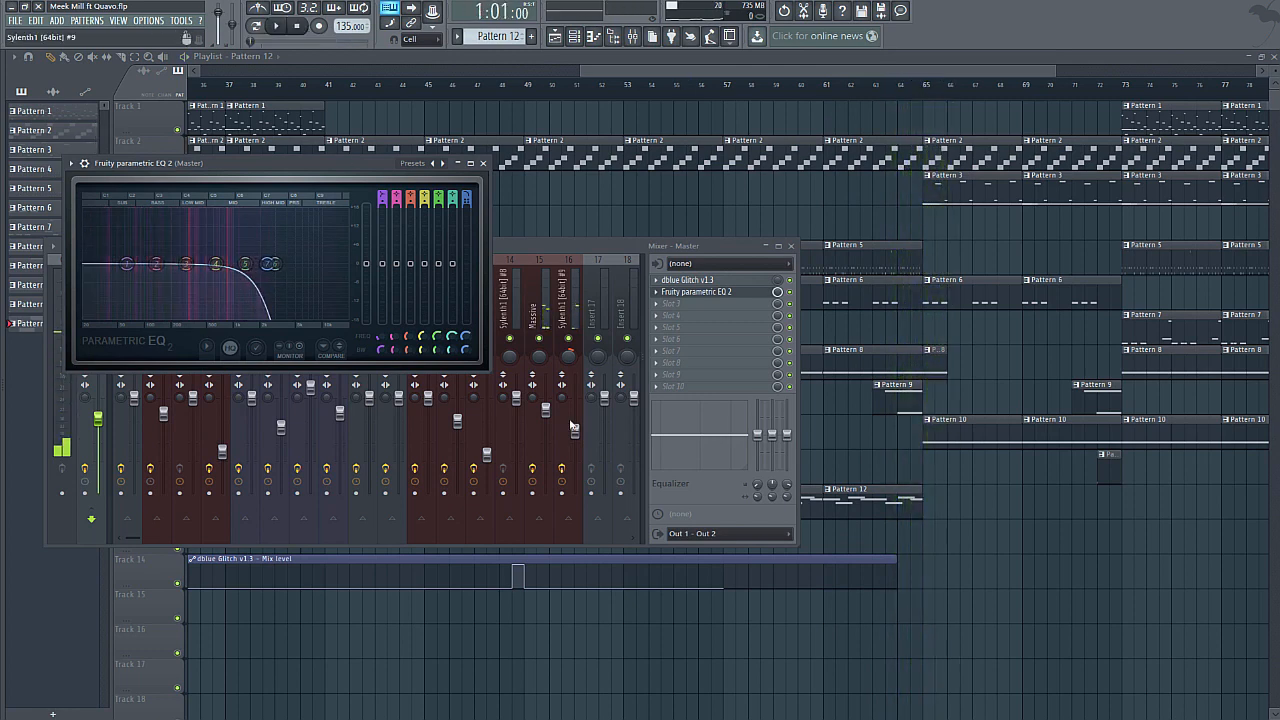
- Create an automation clip for the Master EQ's mix level and drop its start point to the lowest level
{"action": "right_click", "coordinate": [787, 298]}
{"action": "left_click", "coordinate": [810, 369]}
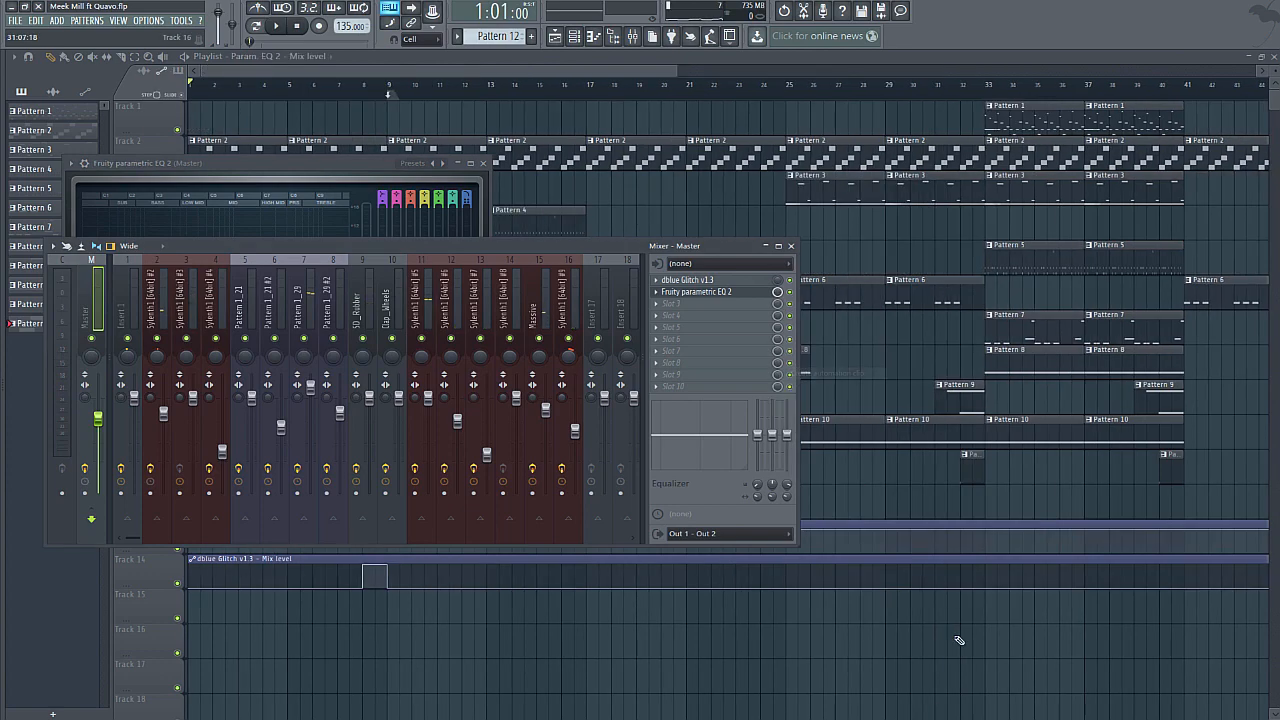
{"action": "left_click", "coordinate": [42, 346]}
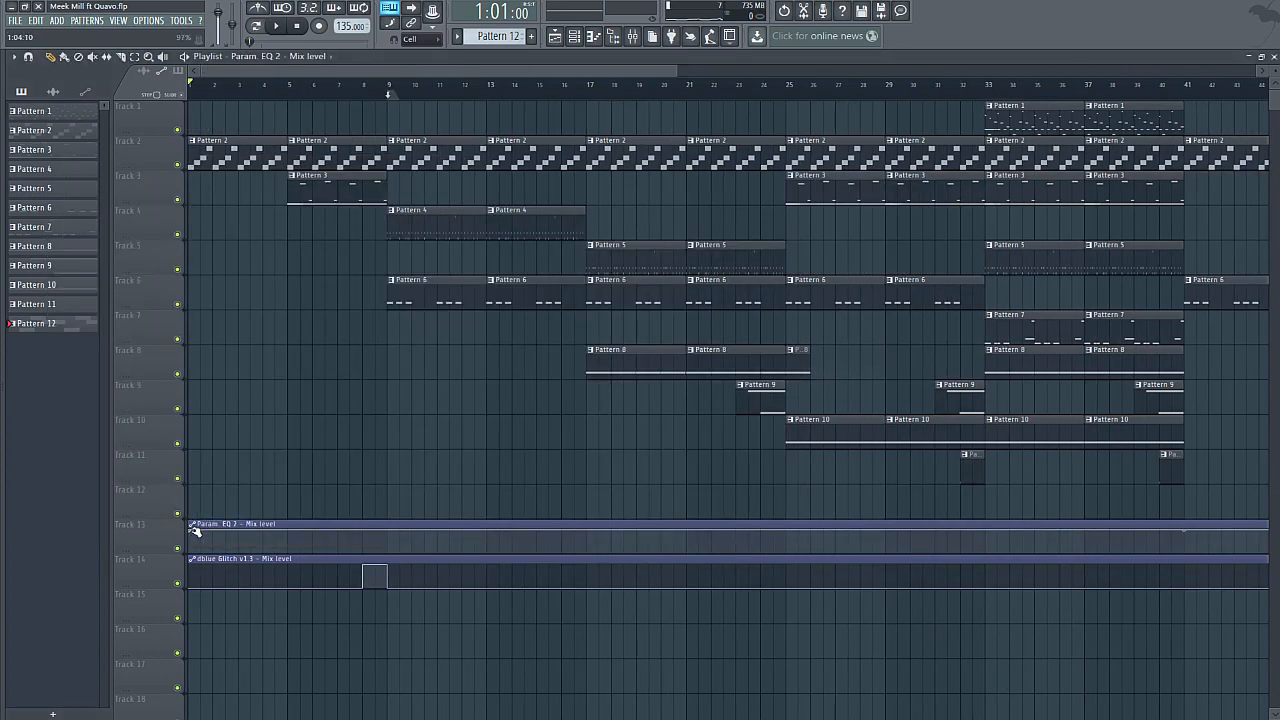
{"action": "left_click_drag", "start_coordinate": [195, 531], "coordinate": [302, 596]}
- Shape the EQ mix-level automation on track 13 to be high from bar 57 to 61, with a dip at its middle
{"action": "left_click_drag", "start_coordinate": [612, 71], "coordinate": [1004, 140]}
{"action": "right_click", "coordinate": [700, 548]}
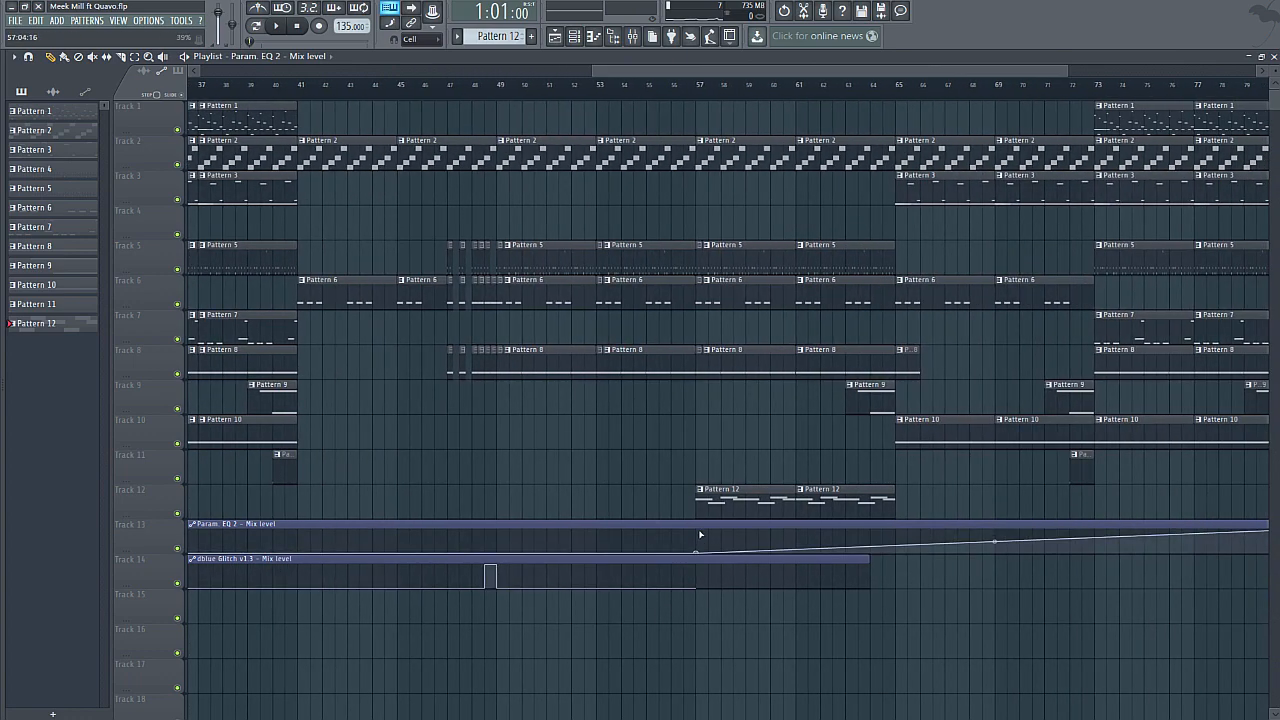
{"action": "right_click", "coordinate": [806, 551]}
{"action": "left_click_drag", "start_coordinate": [806, 551], "coordinate": [786, 583]}
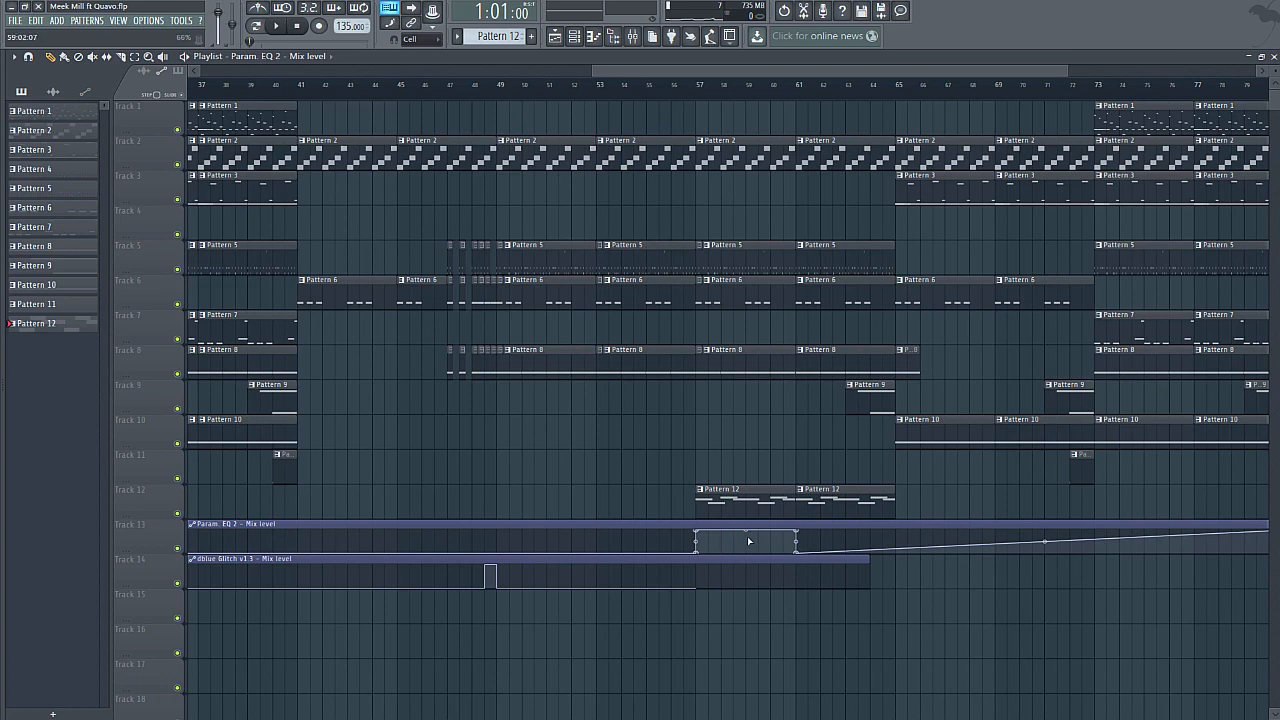
{"action": "left_click_drag", "start_coordinate": [750, 541], "coordinate": [751, 539]}
{"action": "left_click_drag", "start_coordinate": [750, 539], "coordinate": [753, 541]}
- Drop the EQ automation's last point to 0% and play the song from about bar 54 through the filtered section
{"action": "left_click_drag", "start_coordinate": [1068, 74], "coordinate": [1250, 84]}
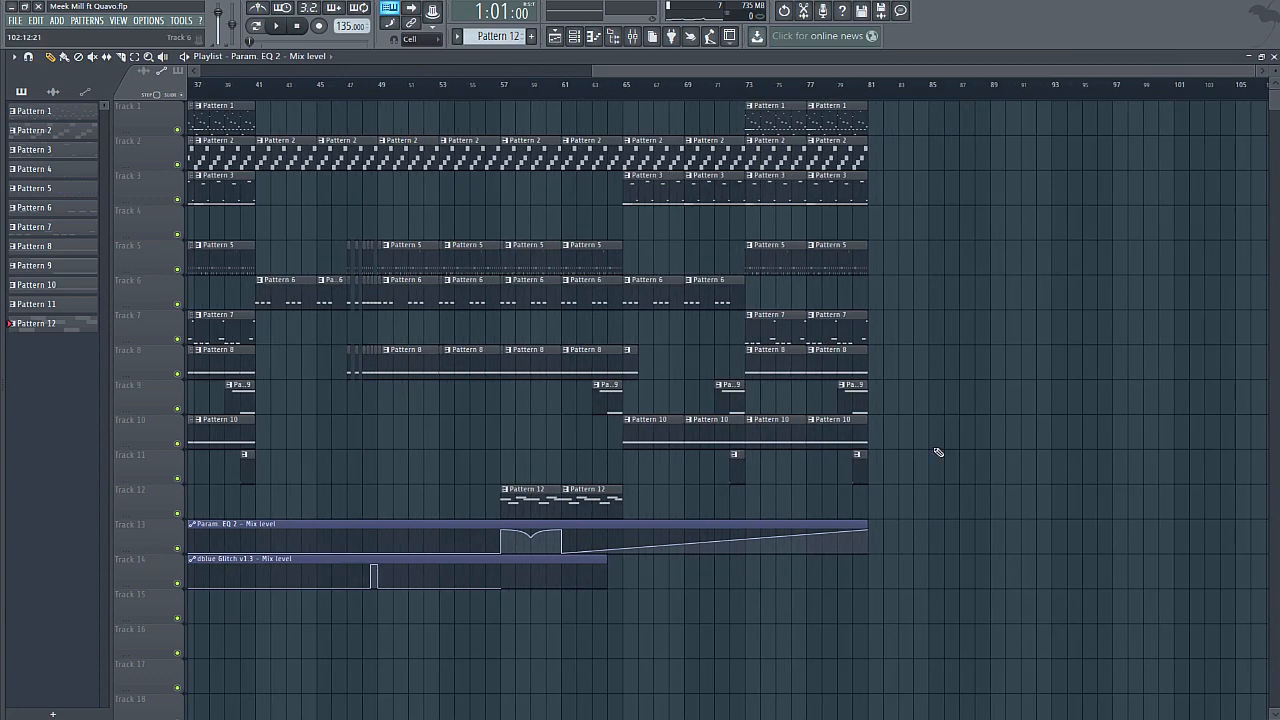
{"action": "left_click_drag", "start_coordinate": [869, 535], "coordinate": [866, 571]}
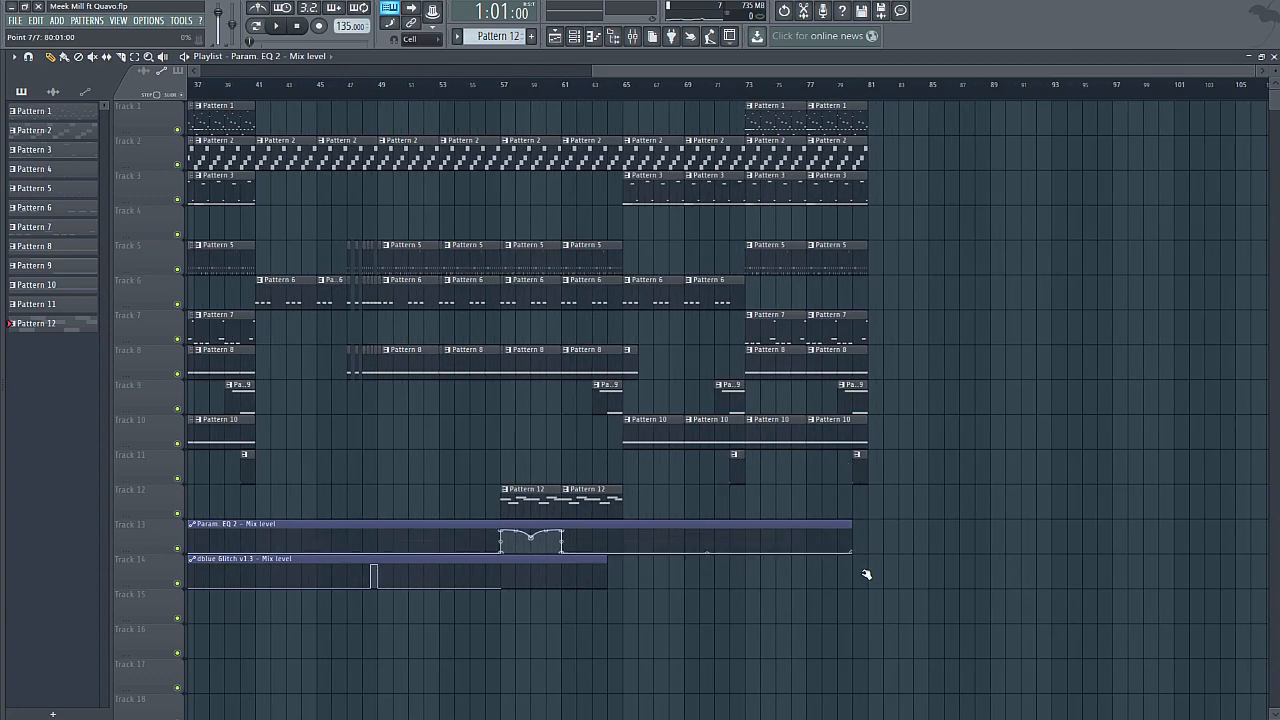
{"action": "left_click_drag", "start_coordinate": [458, 86], "coordinate": [467, 88]}
{"action": "key", "text": "space"}
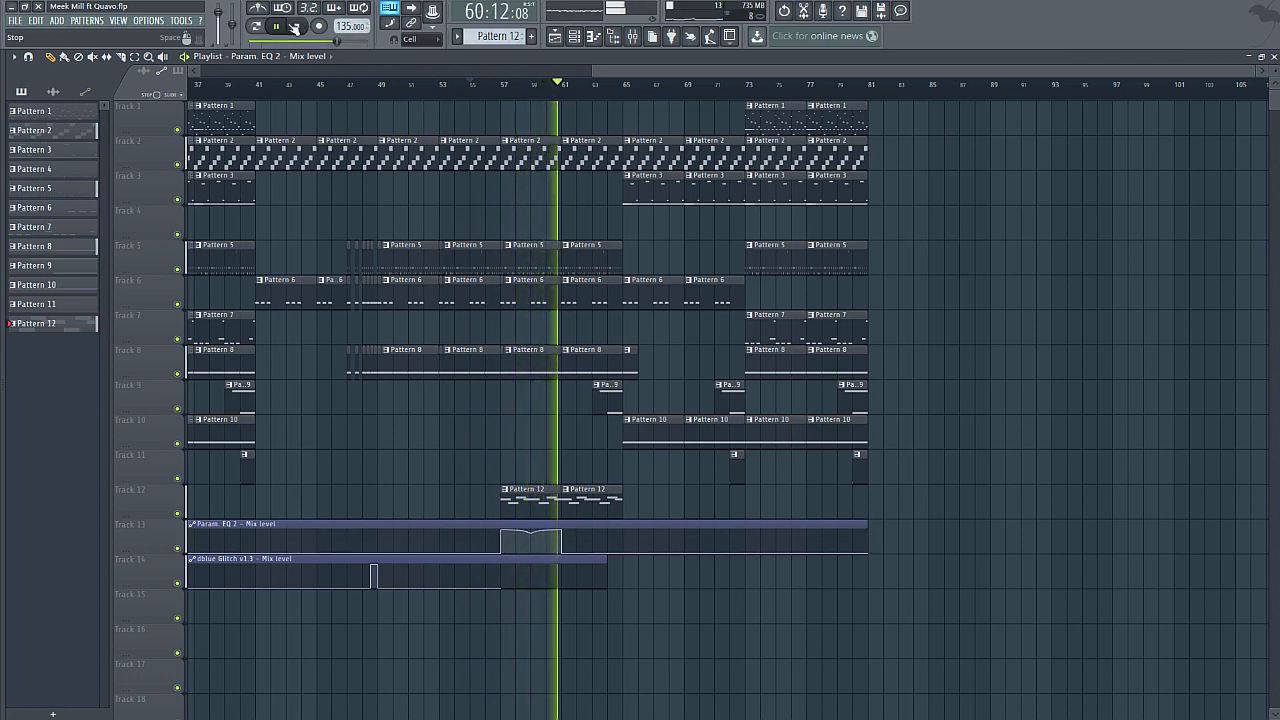
{"action": "key", "text": "space"}
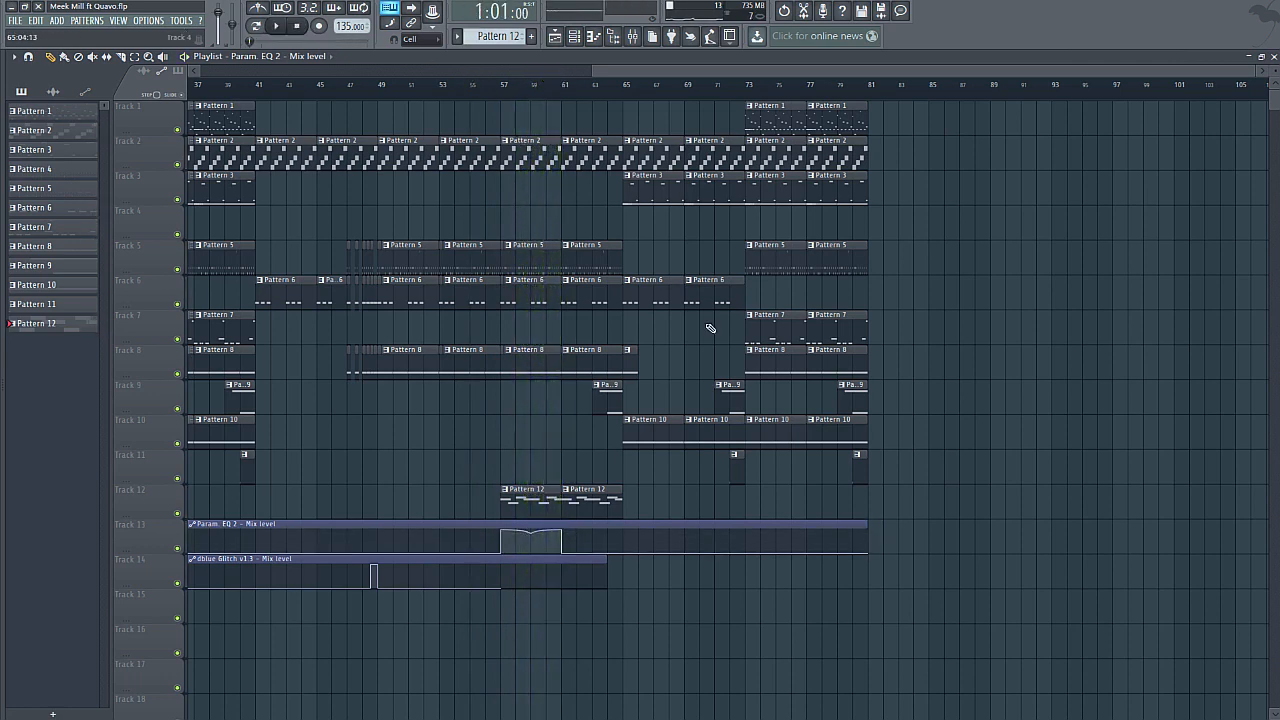
- Make Pattern 5 the active pattern and close the playlist to show its steps in the channel rack
{"action": "left_click", "coordinate": [518, 259]}
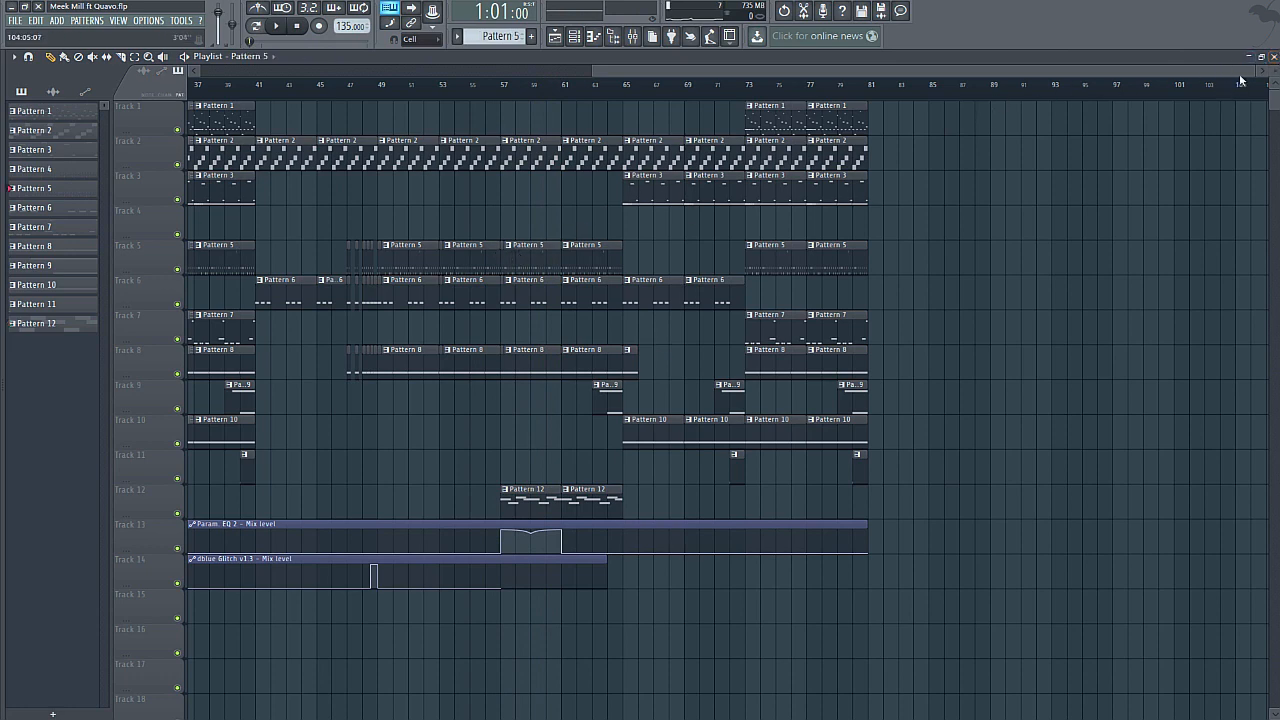
{"action": "left_click", "coordinate": [1273, 56]}
{"action": "left_click", "coordinate": [187, 256]}
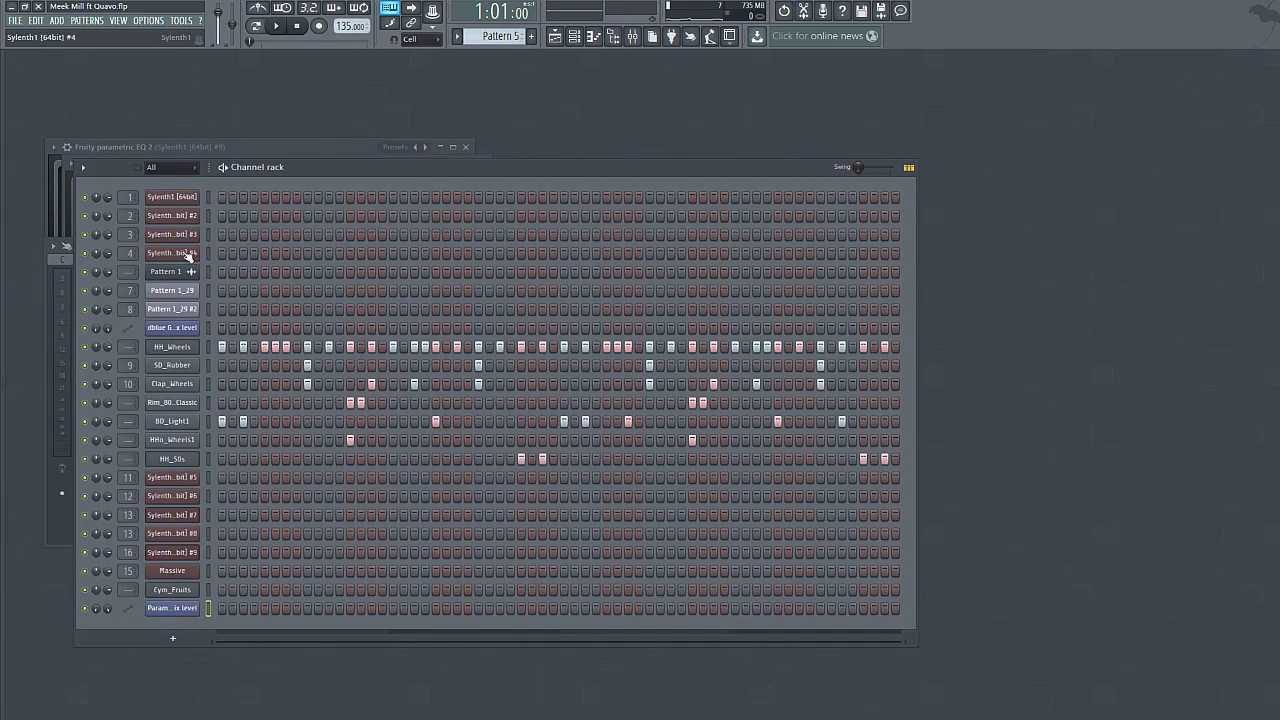
- Copy Pattern 5's drum steps into the empty Pattern 13 and remove its HH_Wheels, SD_Rubber and Clap_Wheels steps
{"action": "right_click", "coordinate": [205, 197]}
{"action": "scroll", "coordinate": [503, 35], "scroll_direction": "down", "scroll_amount": 7}
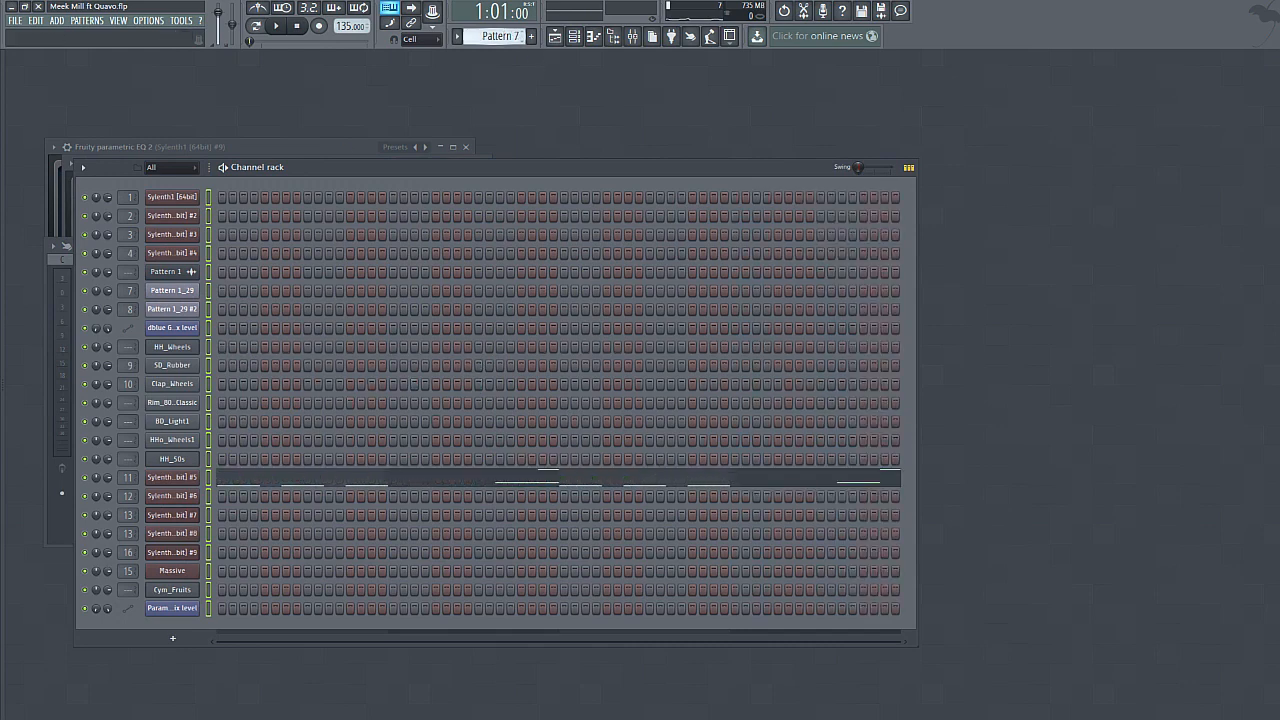
{"action": "scroll", "coordinate": [503, 36], "scroll_direction": "down", "scroll_amount": 1}
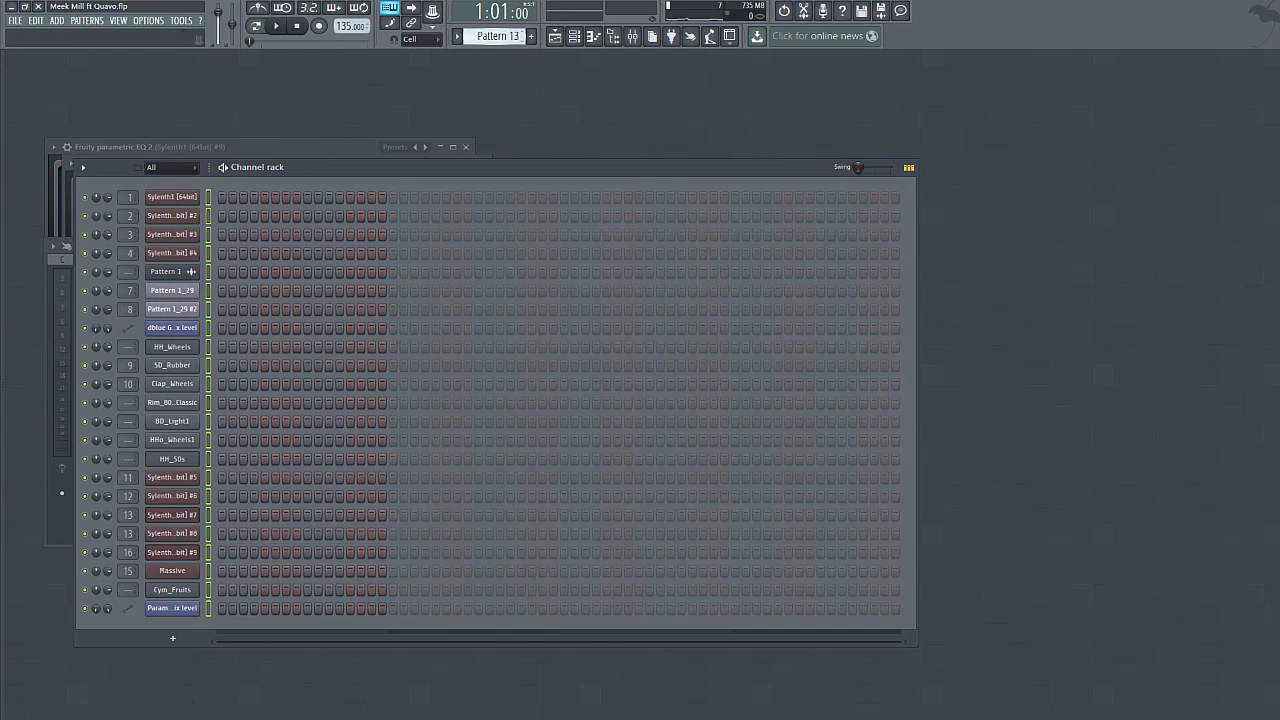
{"action": "left_click", "coordinate": [207, 346]}
{"action": "key", "text": "ctrl+x"}
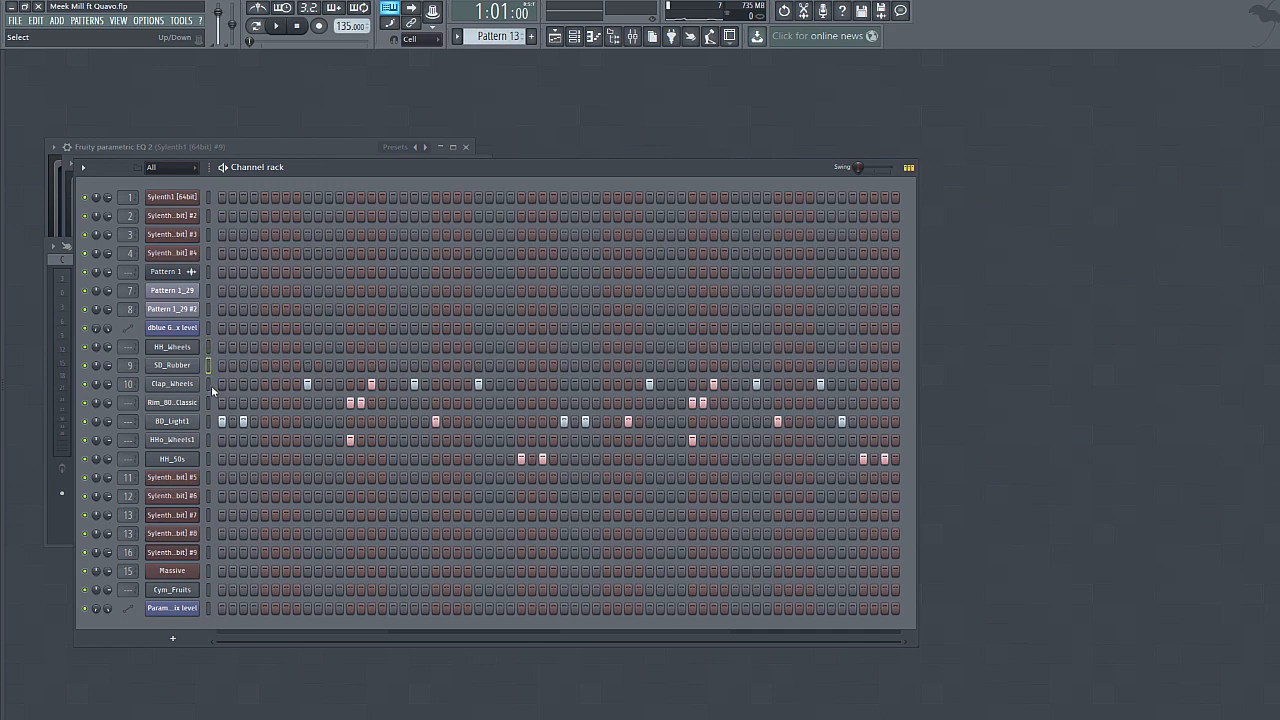
{"action": "left_click", "coordinate": [211, 385]}
{"action": "key", "text": "ctrl+x"}
- Replace the Pattern 5 clip at bar 57 with Pattern 13 on track 15 and play the song from bar 56
{"action": "left_click", "coordinate": [554, 36]}
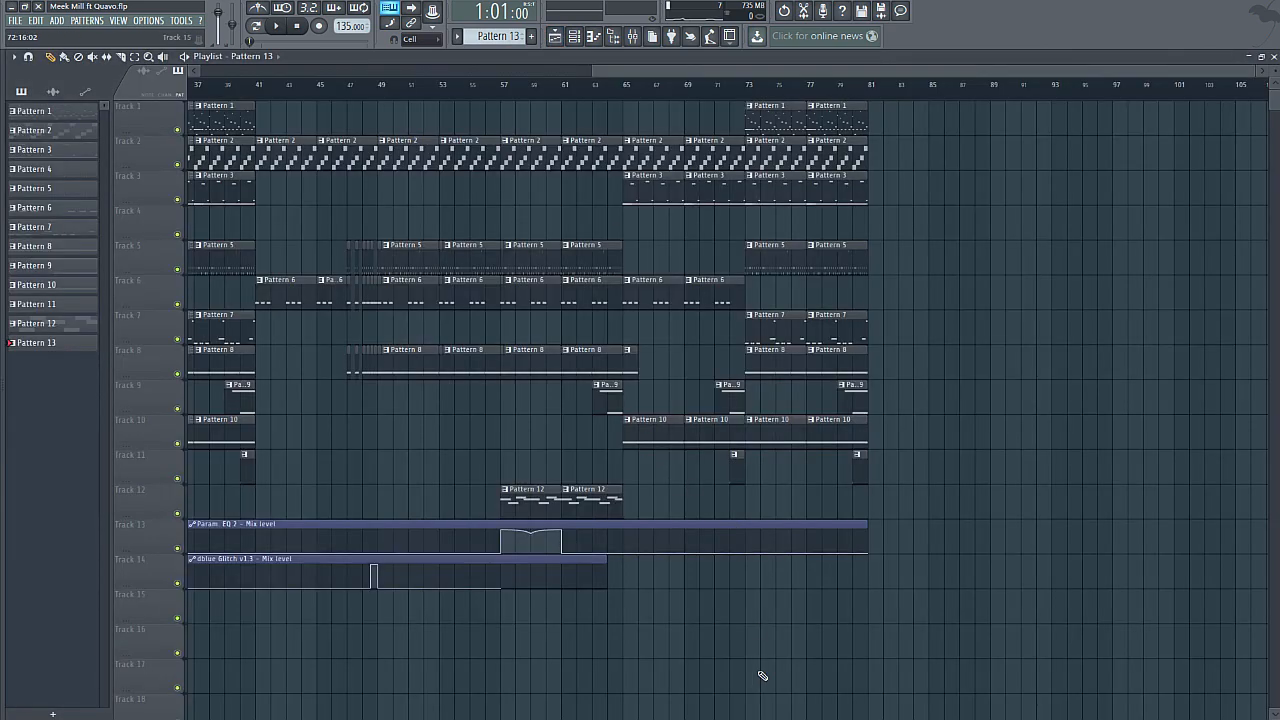
{"action": "left_click", "coordinate": [510, 605]}
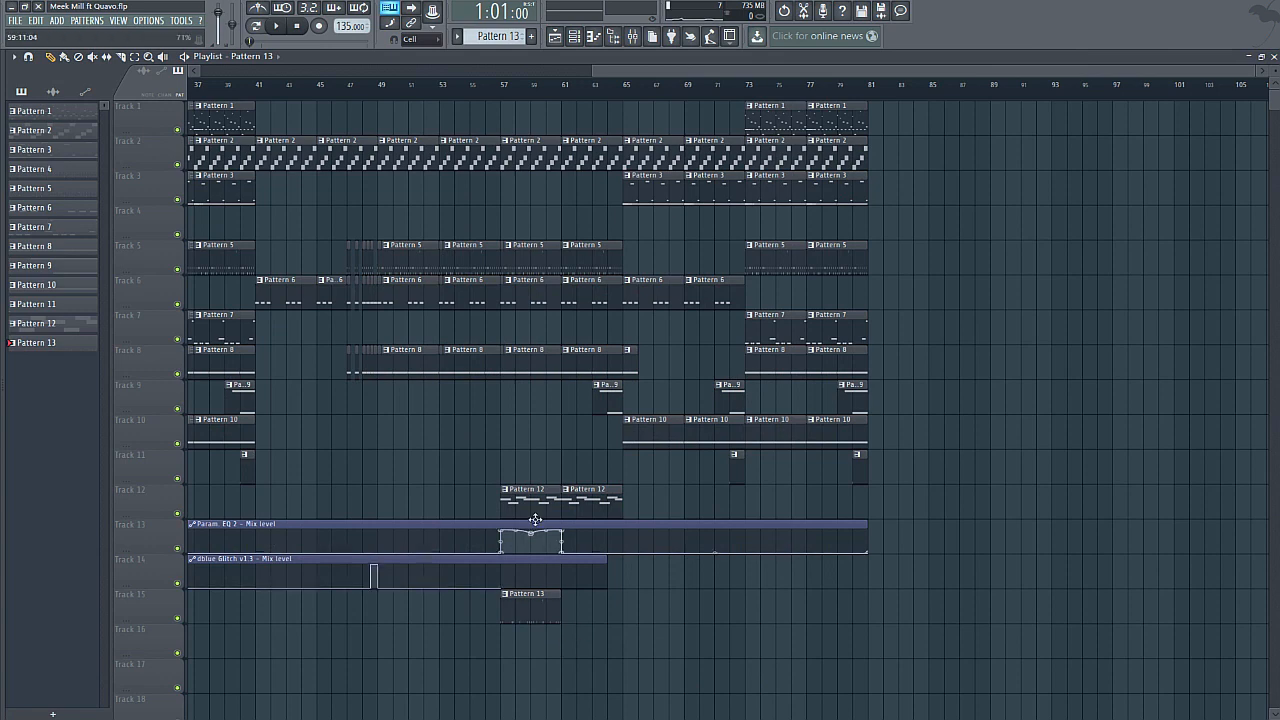
{"action": "right_click", "coordinate": [525, 255]}
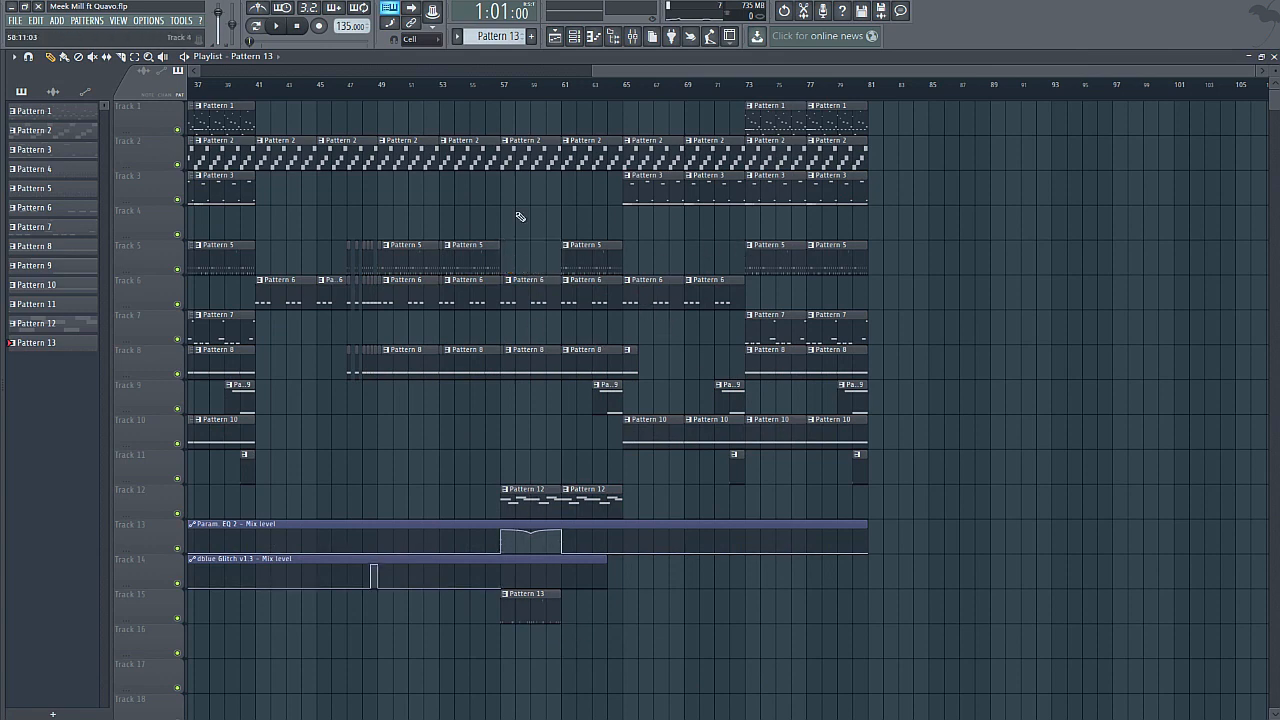
{"action": "left_click_drag", "start_coordinate": [478, 92], "coordinate": [494, 88]}
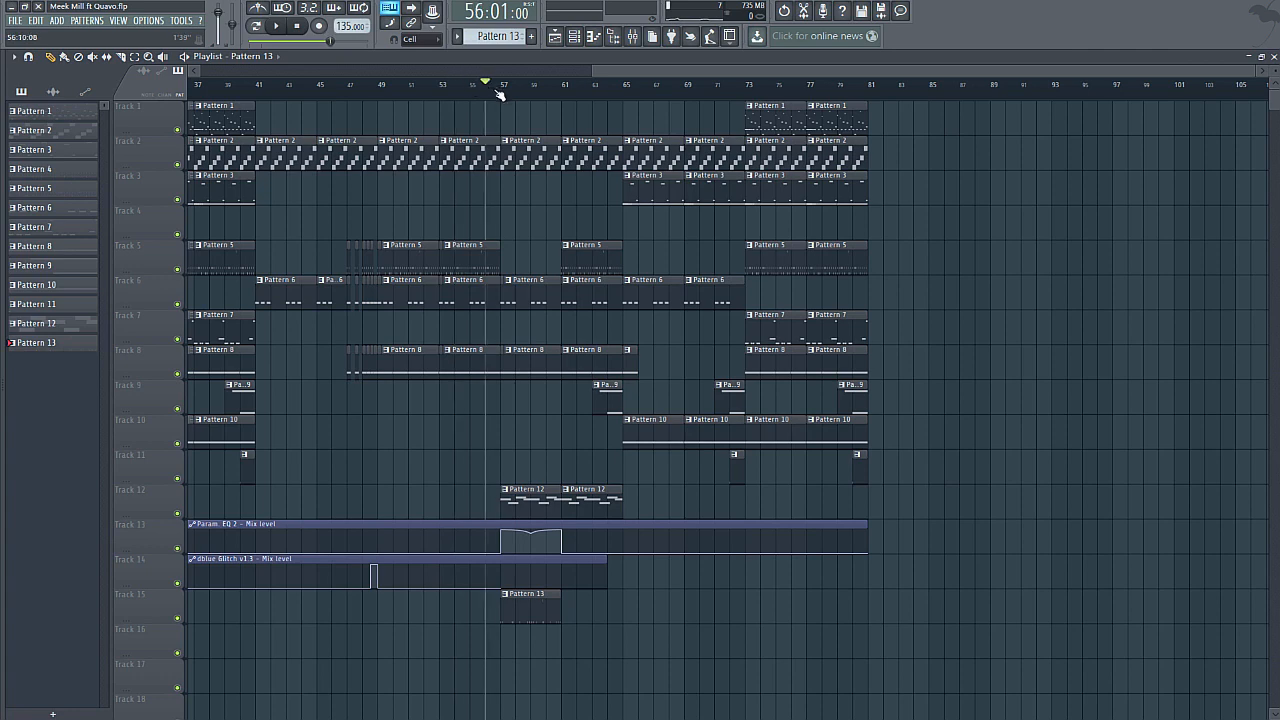
{"action": "key", "text": "space"}
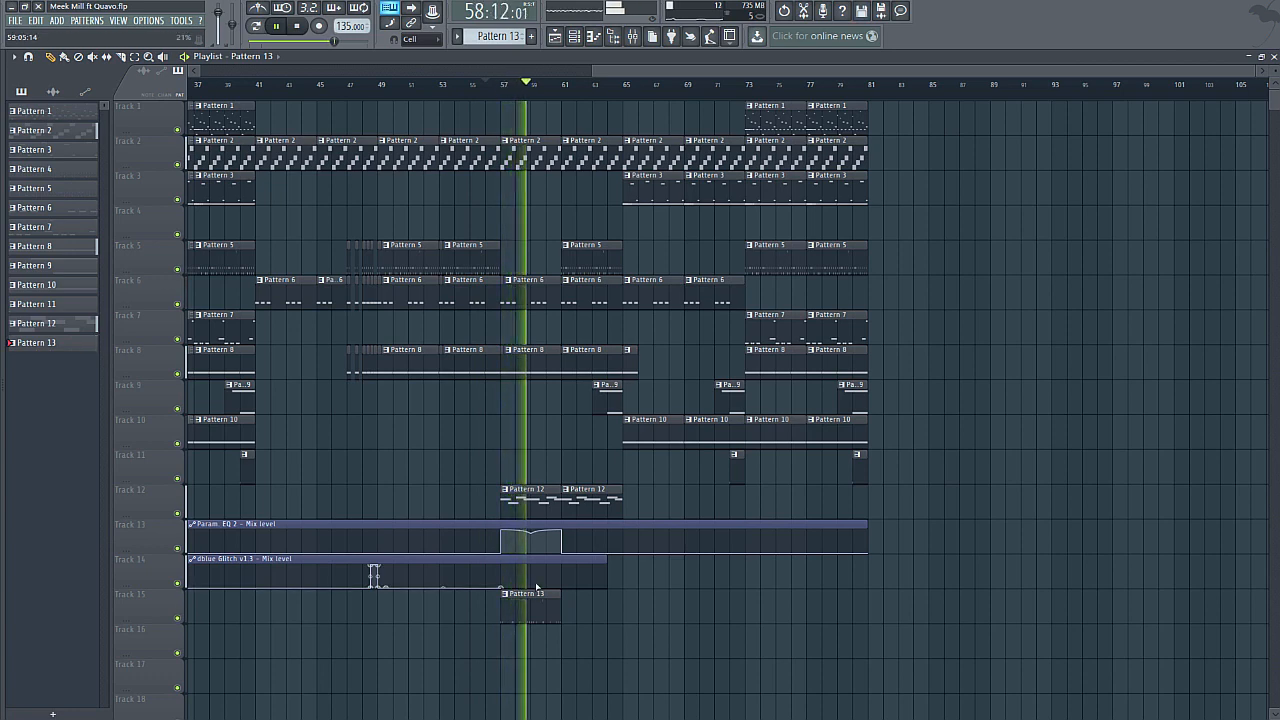
- Remove the HH_50s and HHo_Wheels1 steps from Pattern 13
{"action": "left_click", "coordinate": [1273, 57]}
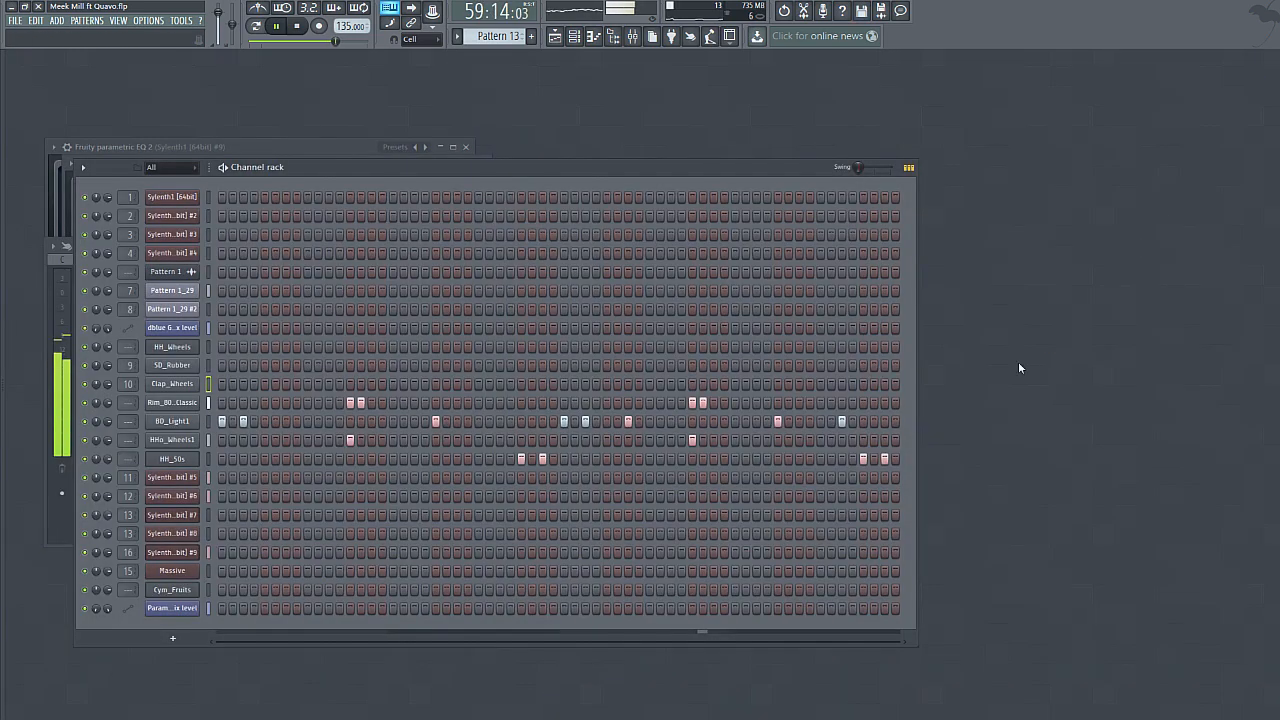
{"action": "key", "text": "ctrl+x"}
{"action": "left_click", "coordinate": [209, 441]}
{"action": "key", "text": "ctrl+x"}
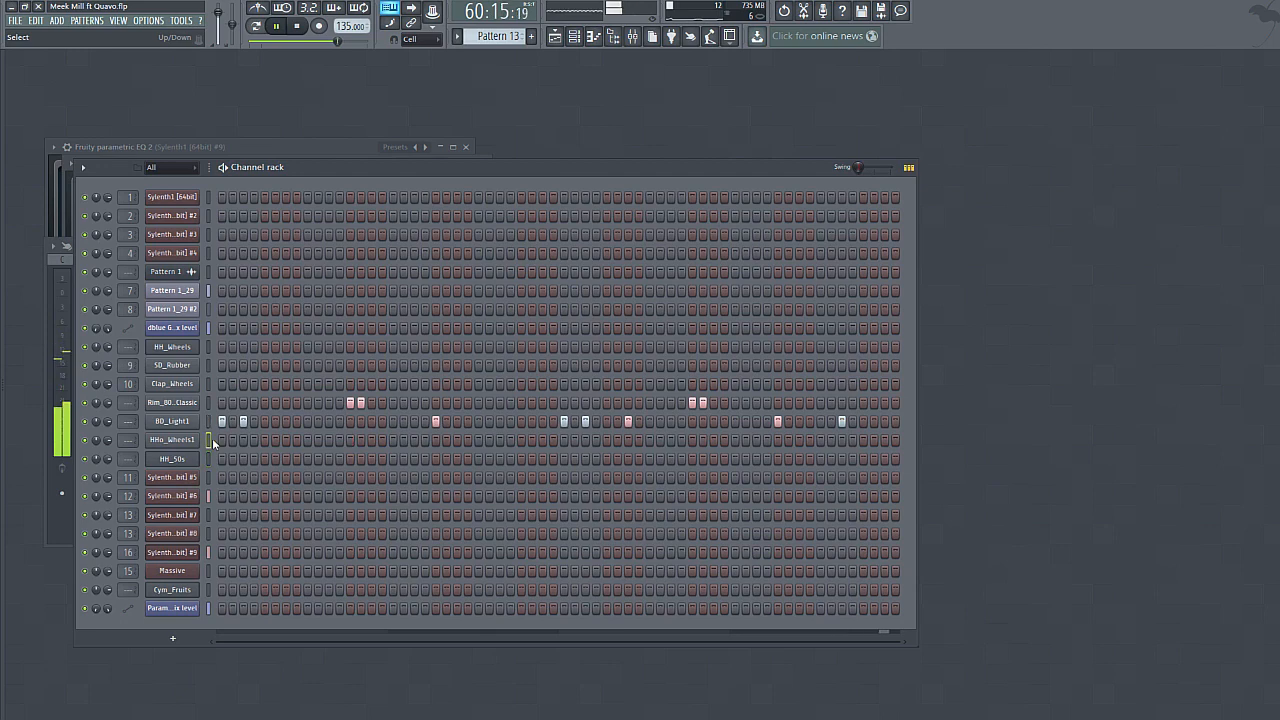
- Extend the dblue Glitch mix-level automation on track 14 to about bar 71 and raise its level from bar 64 to 65
{"action": "key", "text": "F5"}
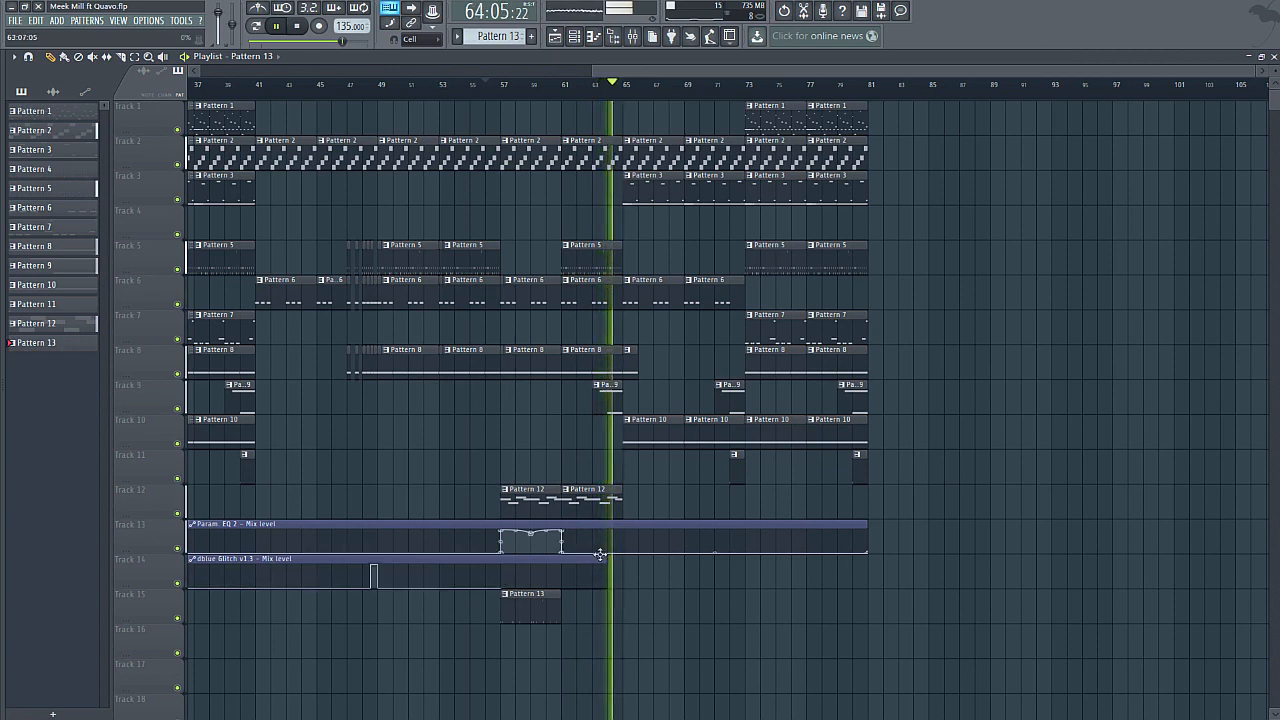
{"action": "left_click_drag", "start_coordinate": [612, 558], "coordinate": [714, 558]}
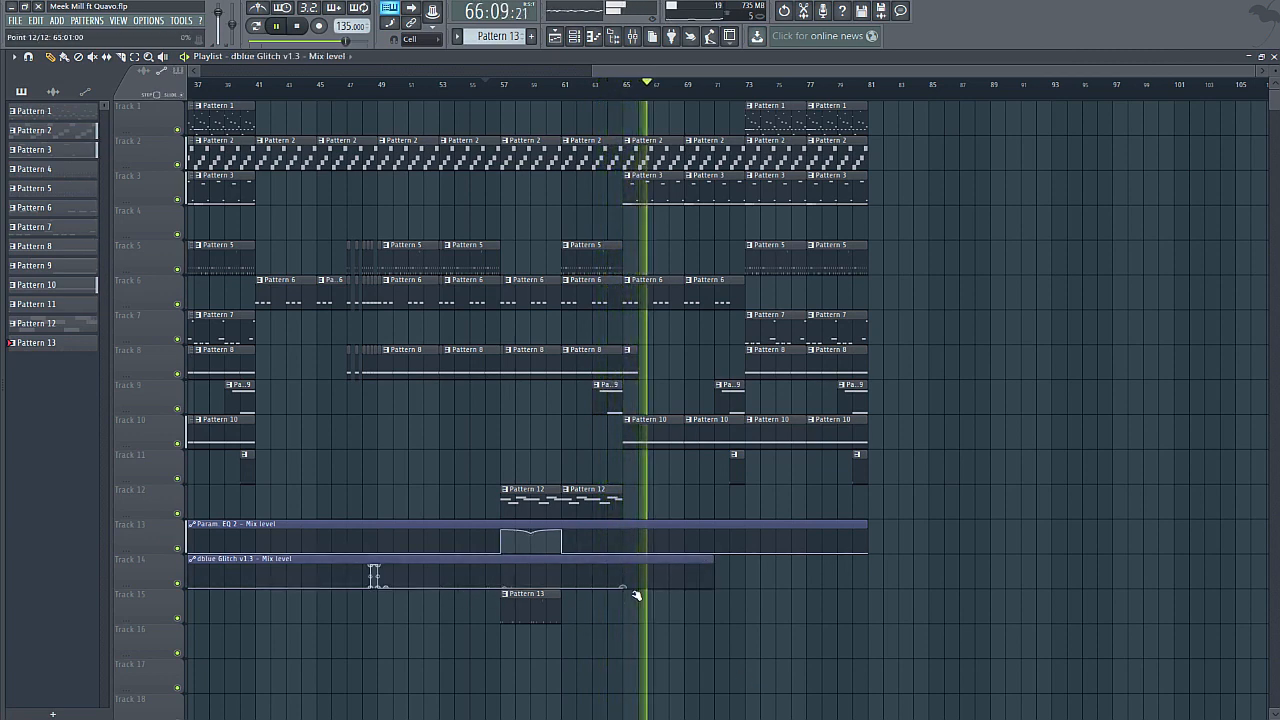
{"action": "left_click", "coordinate": [298, 27]}
{"action": "left_click", "coordinate": [302, 28]}
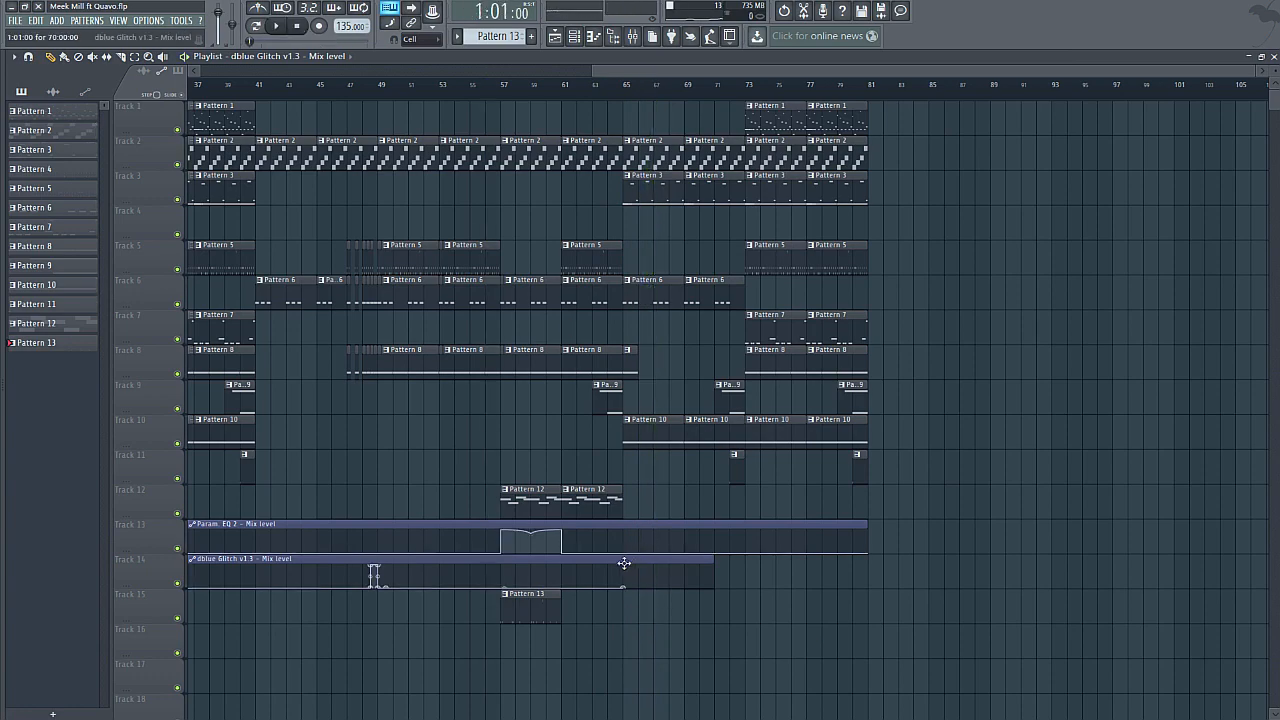
{"action": "left_click_drag", "start_coordinate": [1249, 72], "coordinate": [1000, 75]}
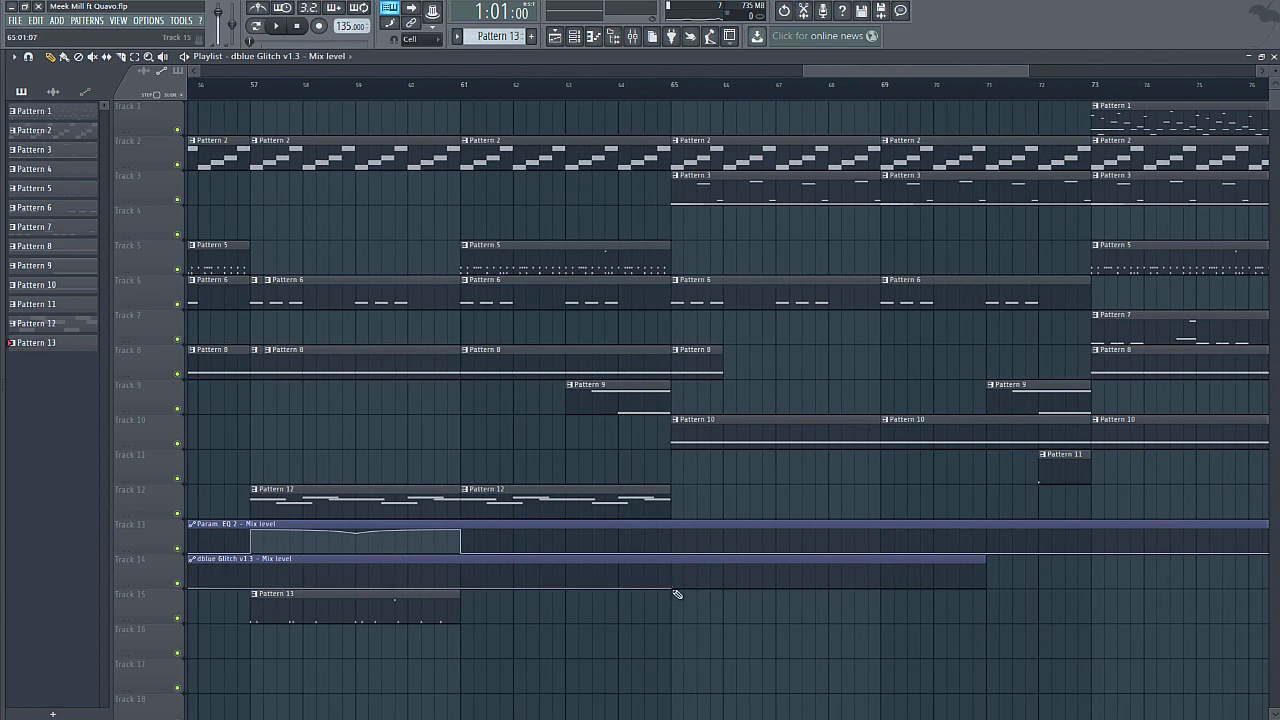
{"action": "left_click_drag", "start_coordinate": [660, 590], "coordinate": [661, 599]}
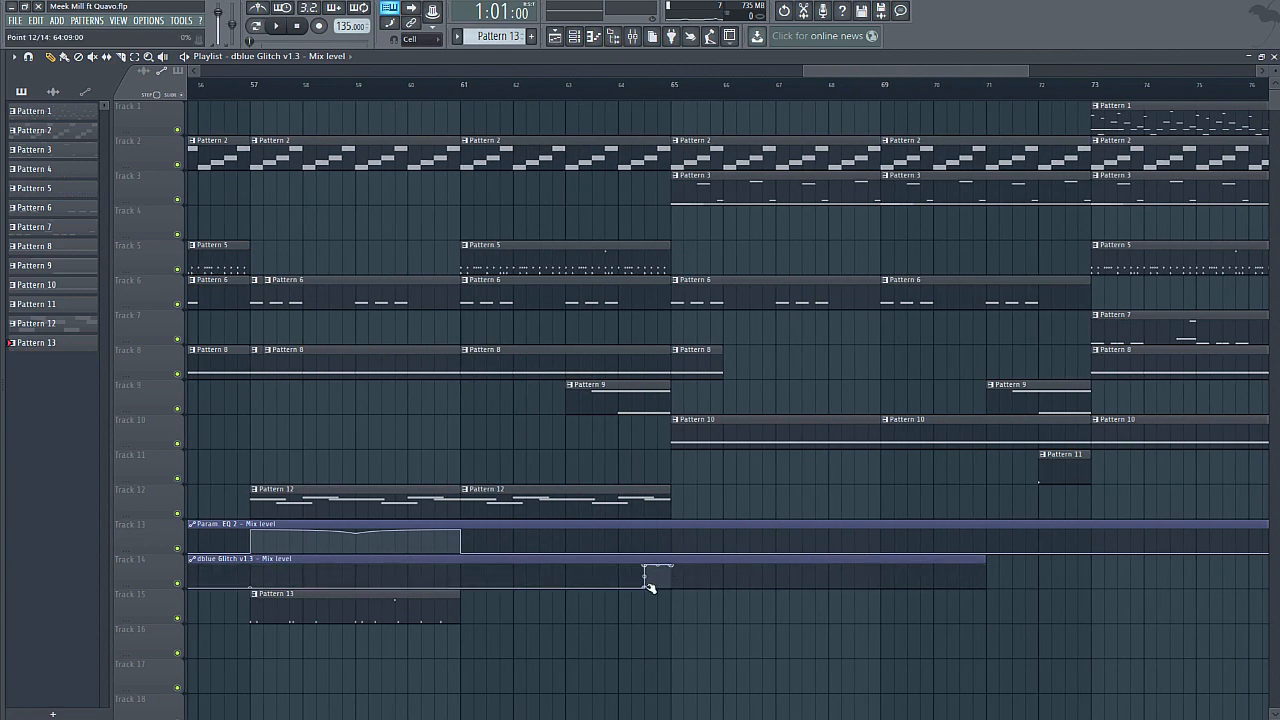
{"action": "left_click_drag", "start_coordinate": [649, 569], "coordinate": [672, 558]}
- Play the song from bar 61 with the mixer in view, then stop it and close the mixer
{"action": "left_click", "coordinate": [462, 84]}
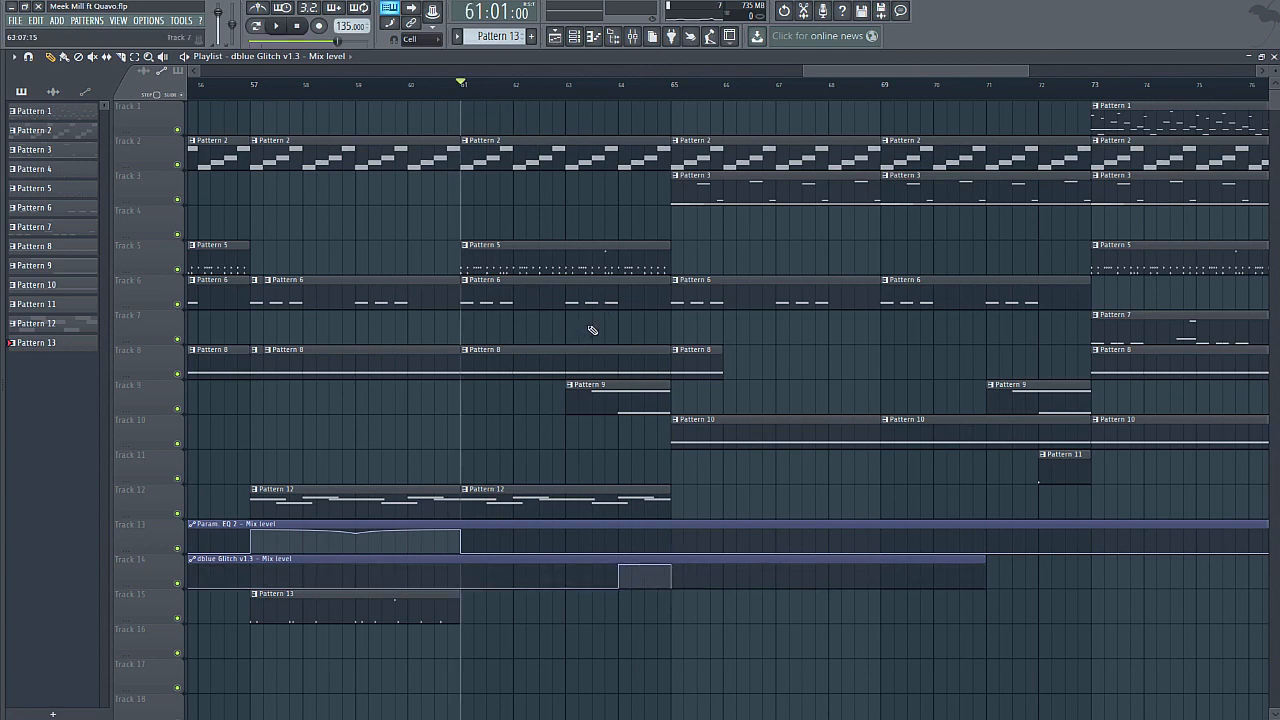
{"action": "key", "text": "space"}
{"action": "key", "text": "F9"}
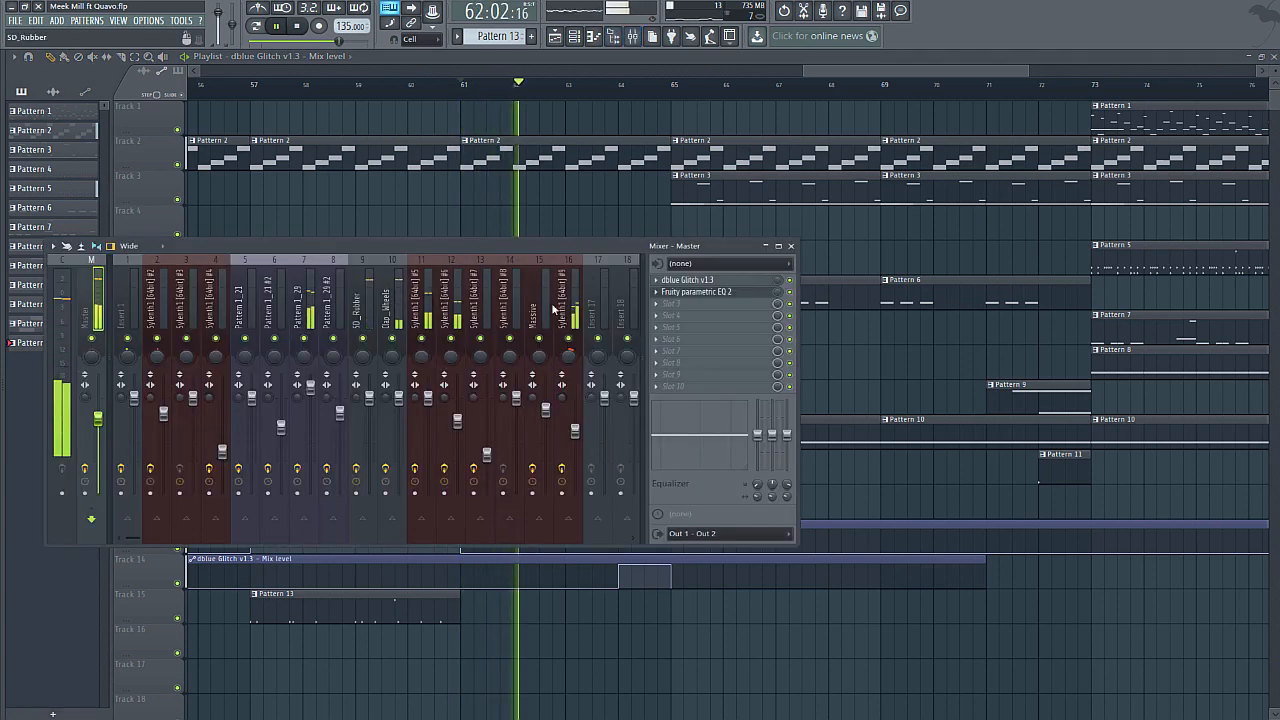
{"action": "key", "text": "space"}
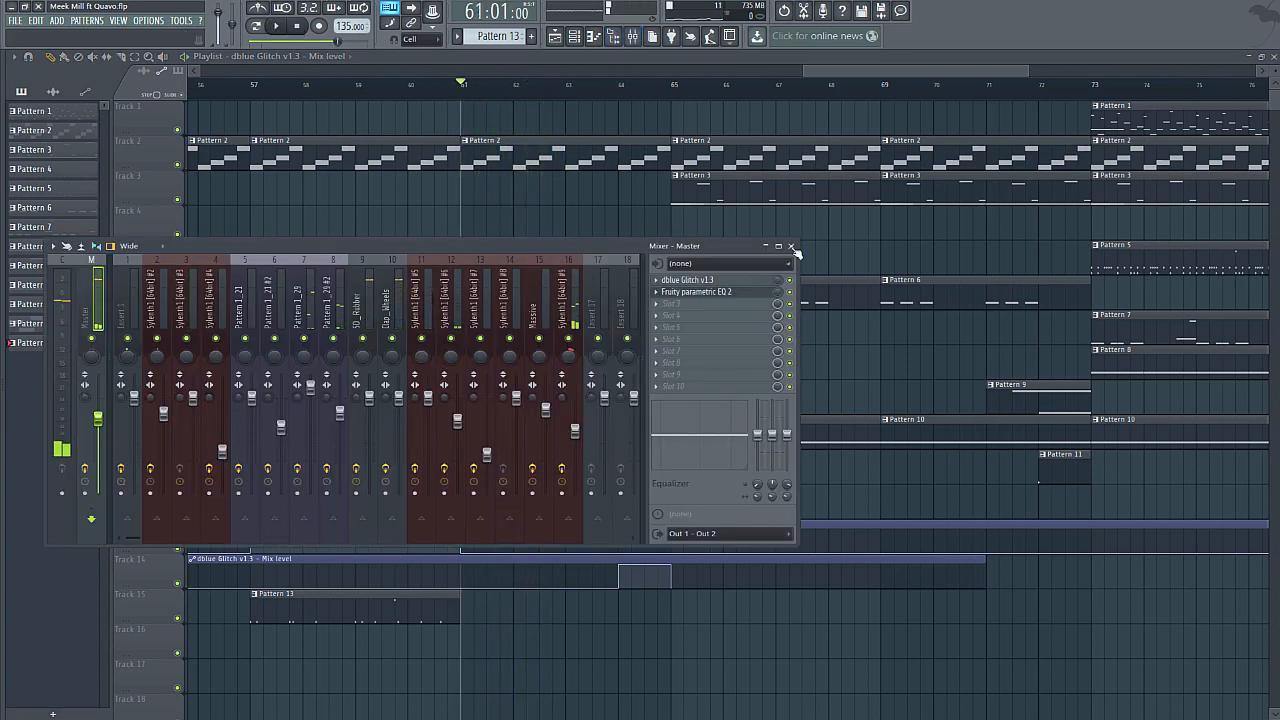
{"action": "left_click", "coordinate": [791, 246]}
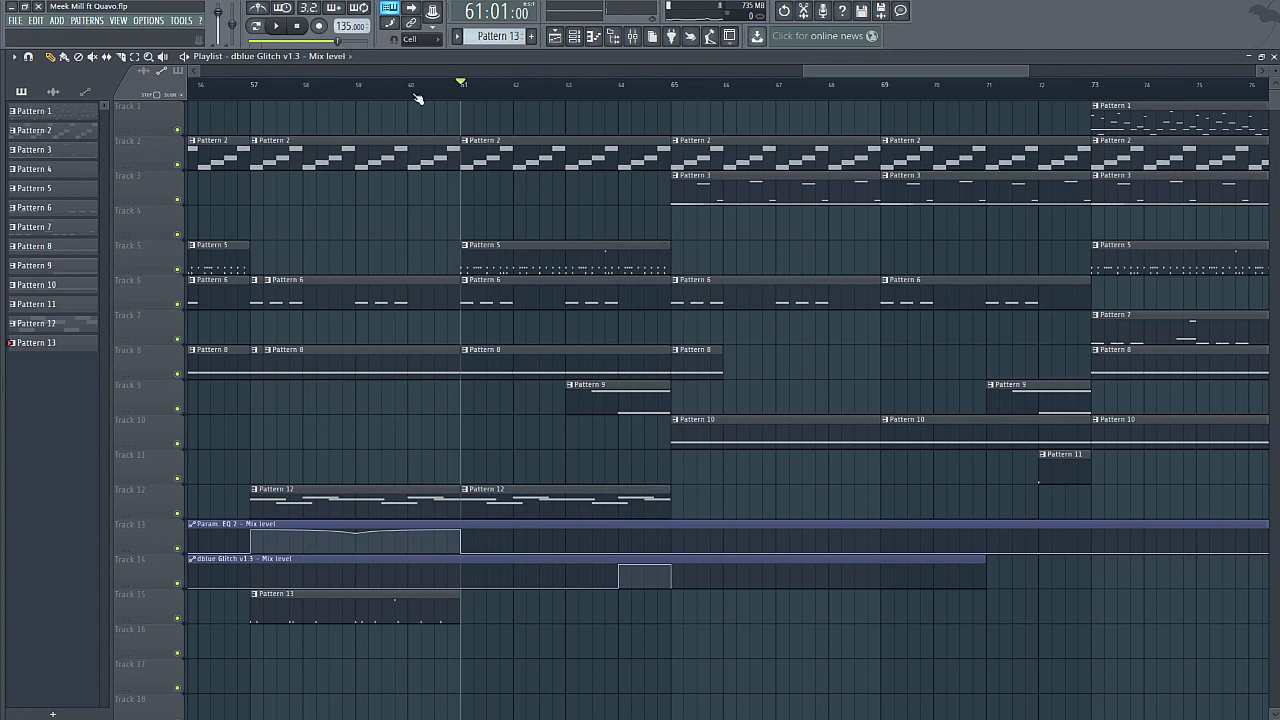
- Replace the TapeStop block in the Master's dblue Glitch sequencer with a shorter one at the end, and close the plugin windows
{"action": "left_click", "coordinate": [633, 36]}
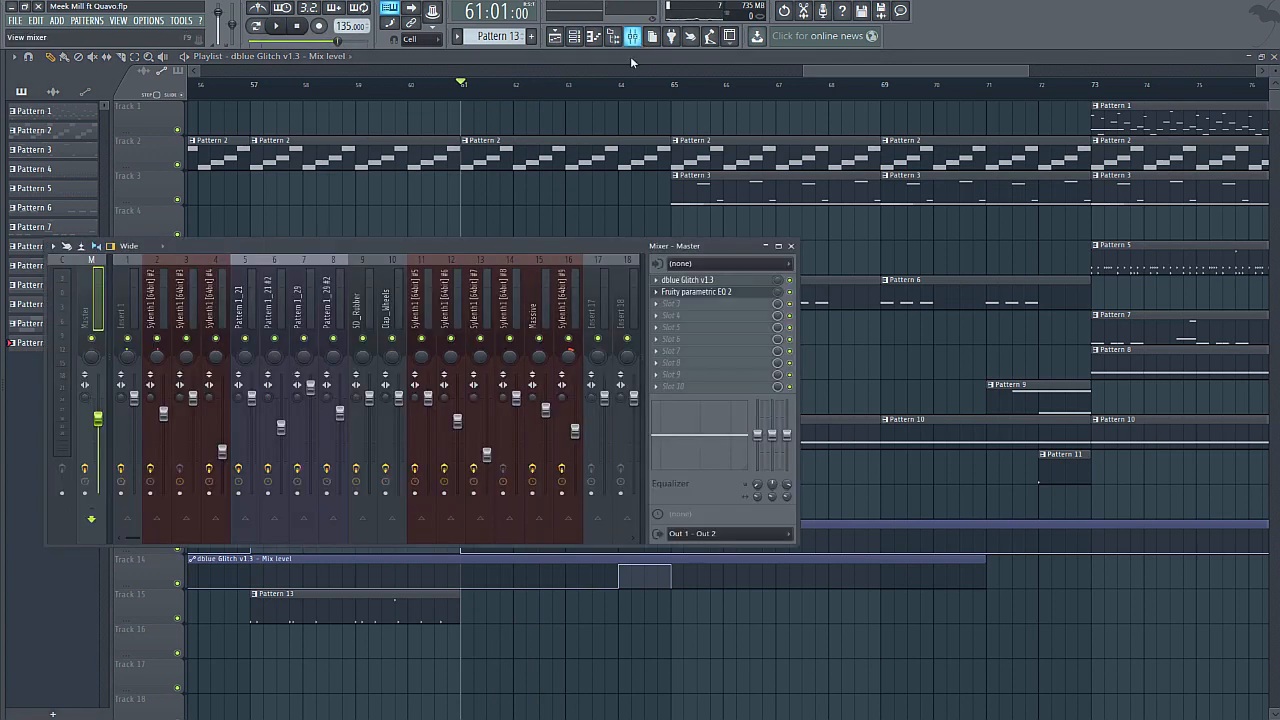
{"action": "left_click", "coordinate": [719, 291]}
{"action": "left_click", "coordinate": [700, 280]}
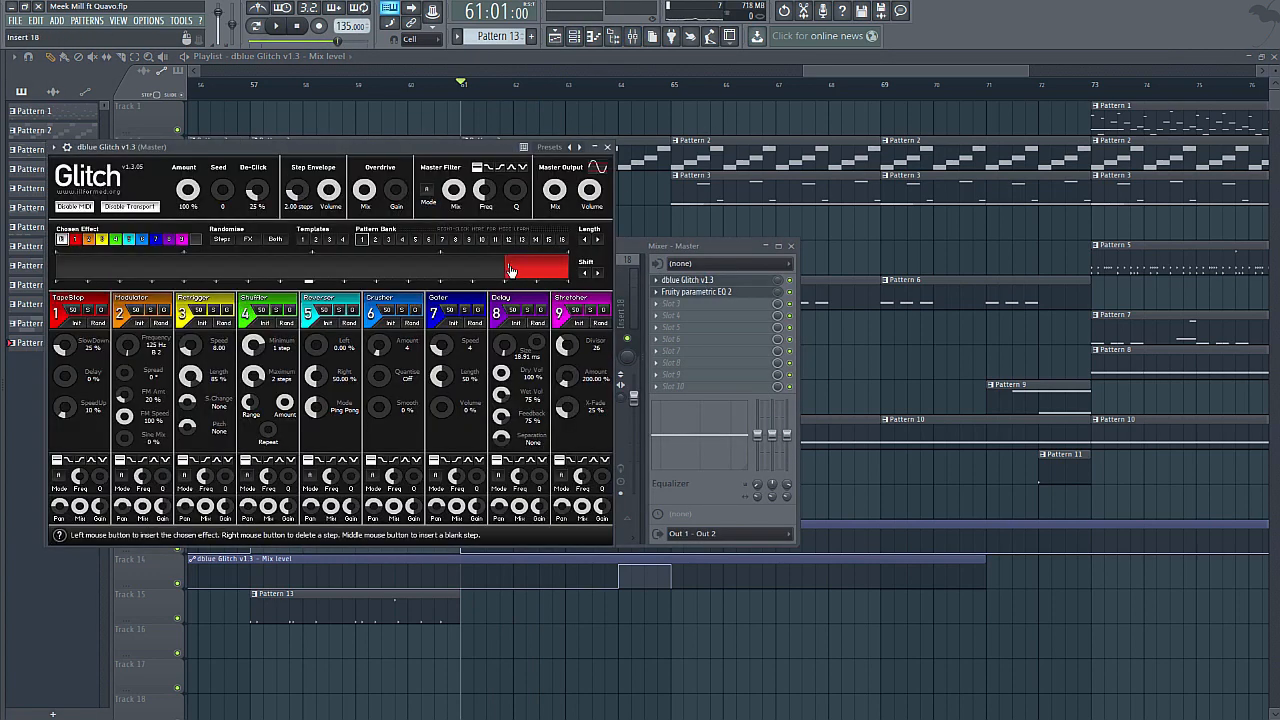
{"action": "left_click_drag", "start_coordinate": [510, 272], "coordinate": [528, 272]}
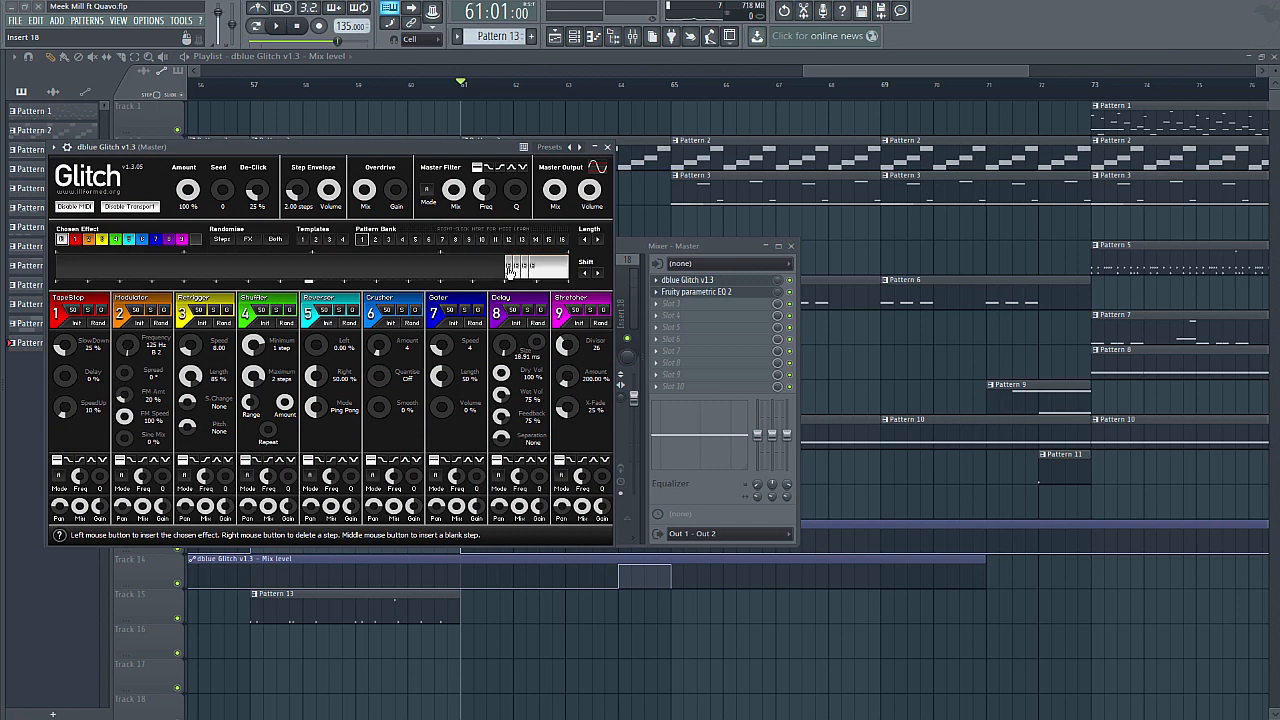
{"action": "right_click", "coordinate": [507, 272]}
{"action": "left_click", "coordinate": [78, 242]}
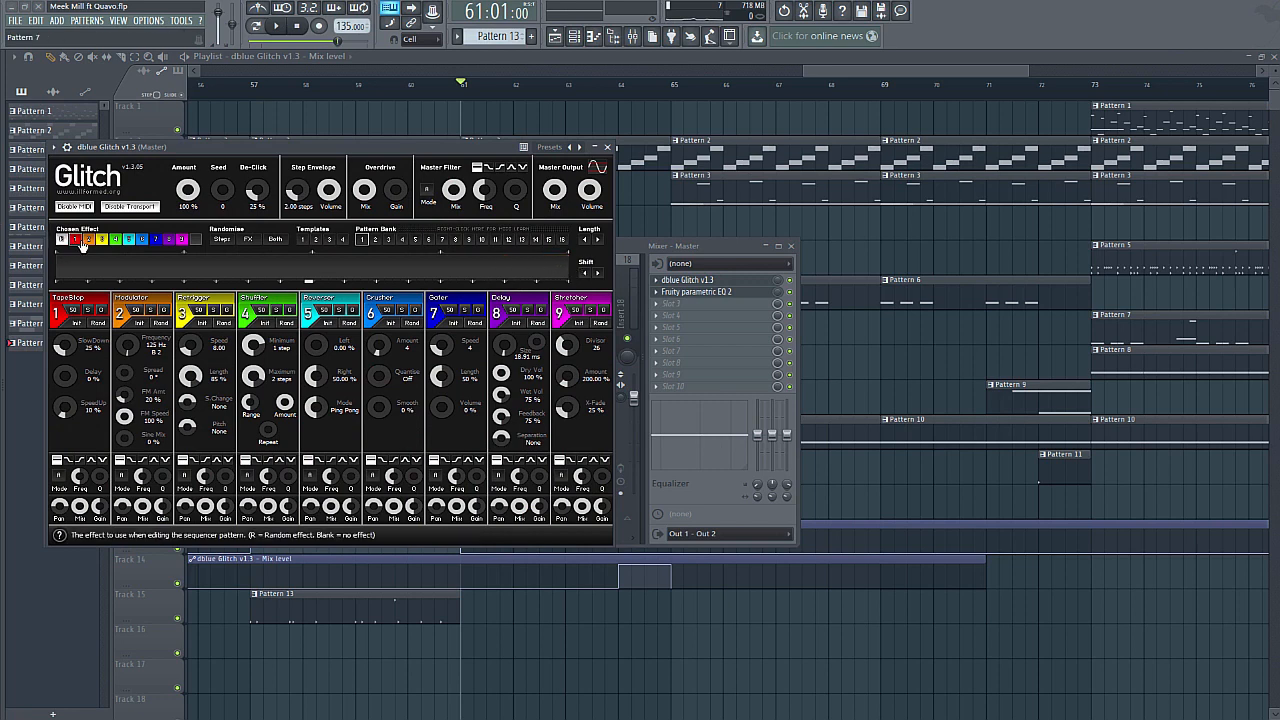
{"action": "left_click", "coordinate": [543, 272]}
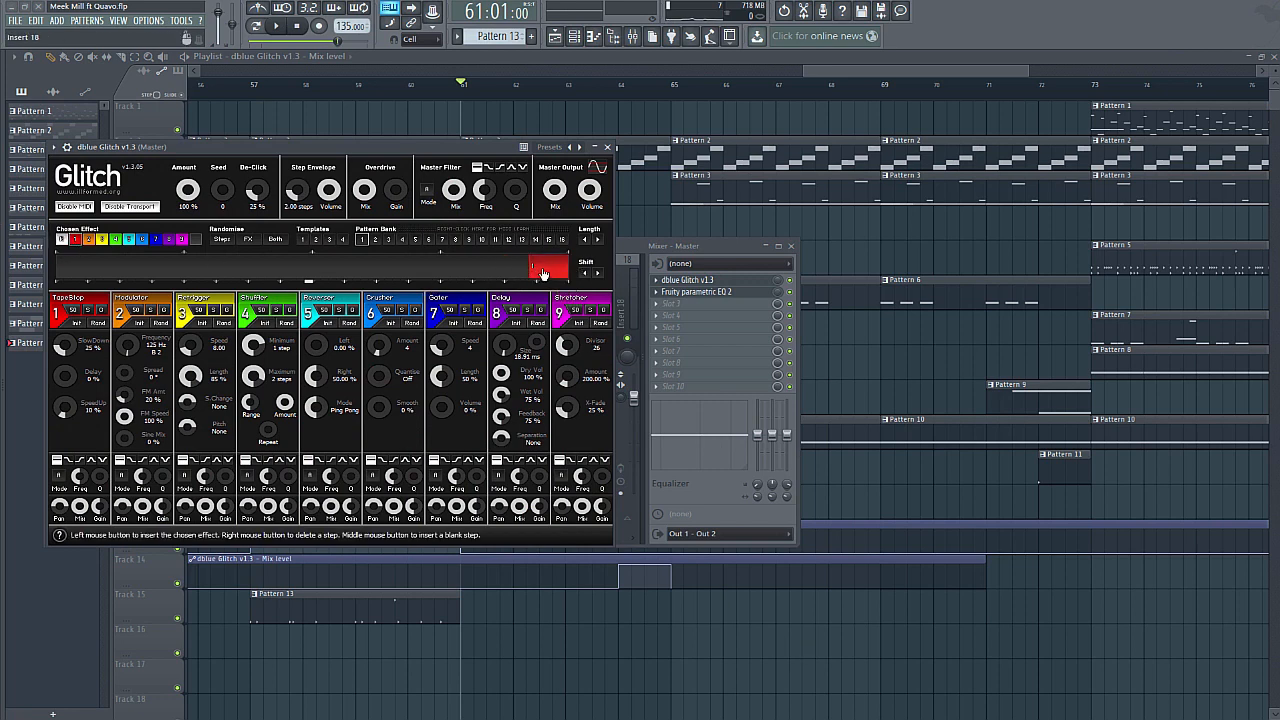
{"action": "left_click", "coordinate": [543, 272]}
{"action": "key", "text": "F12"}
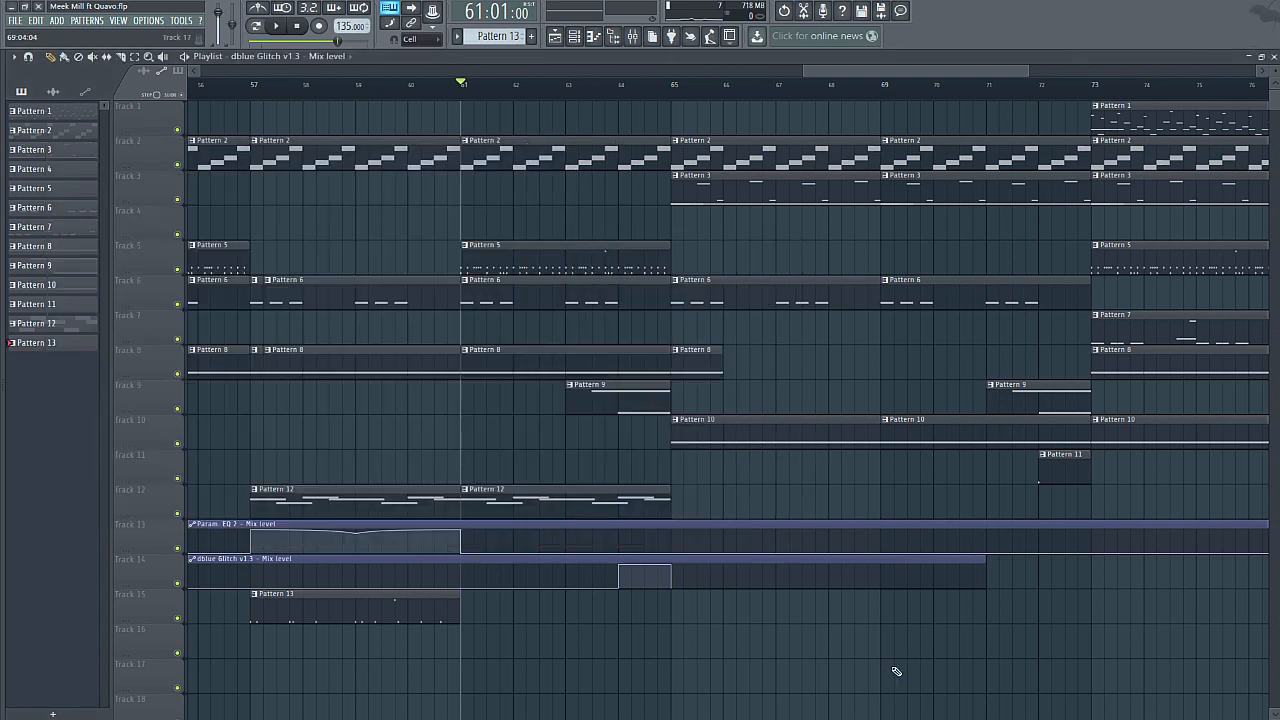
- During playback, shorten the Glitch automation's raised sections to the last half of bar 64 and the last quarter of bar 48
{"action": "key", "text": "space"}
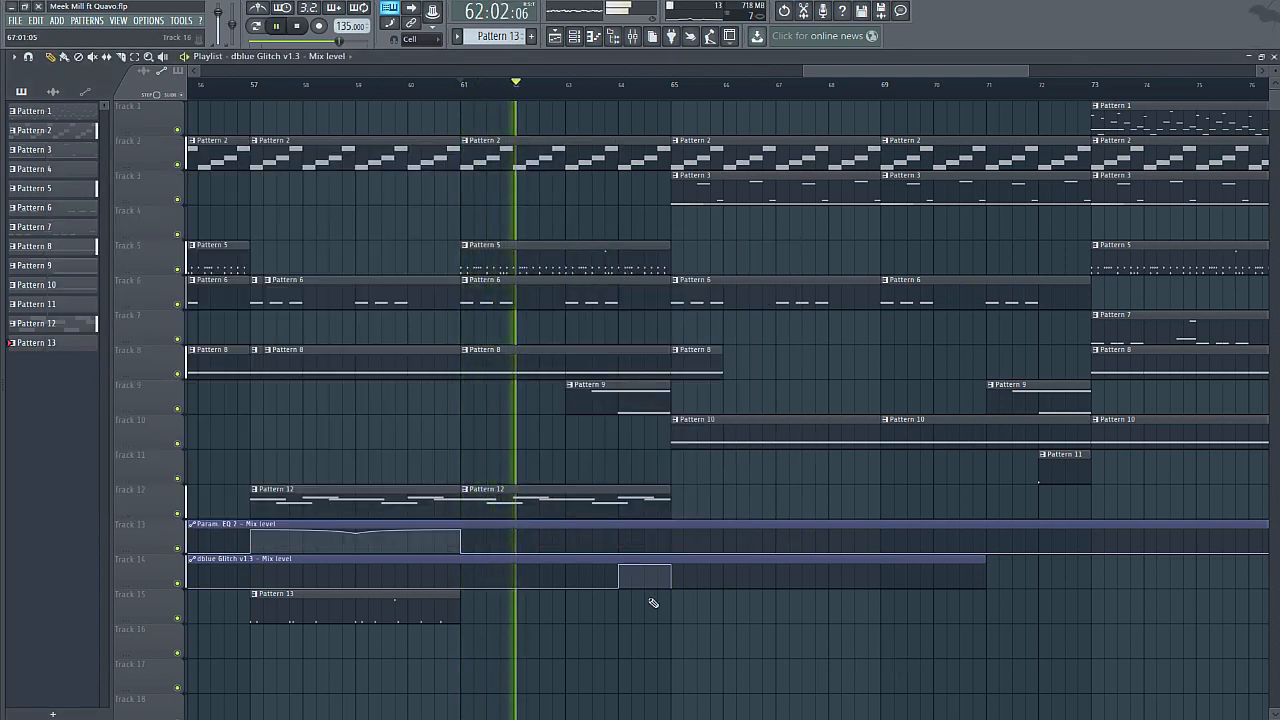
{"action": "left_click_drag", "start_coordinate": [623, 589], "coordinate": [671, 560]}
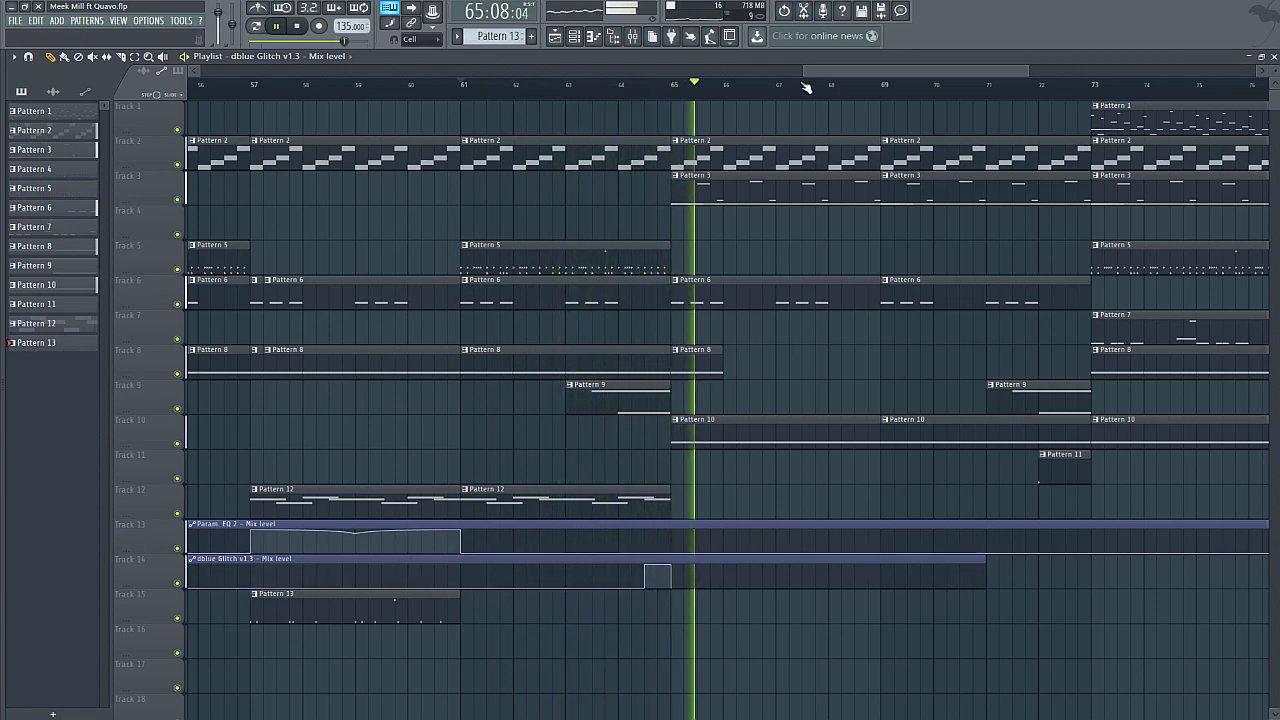
{"action": "left_click_drag", "start_coordinate": [823, 70], "coordinate": [634, 86]}
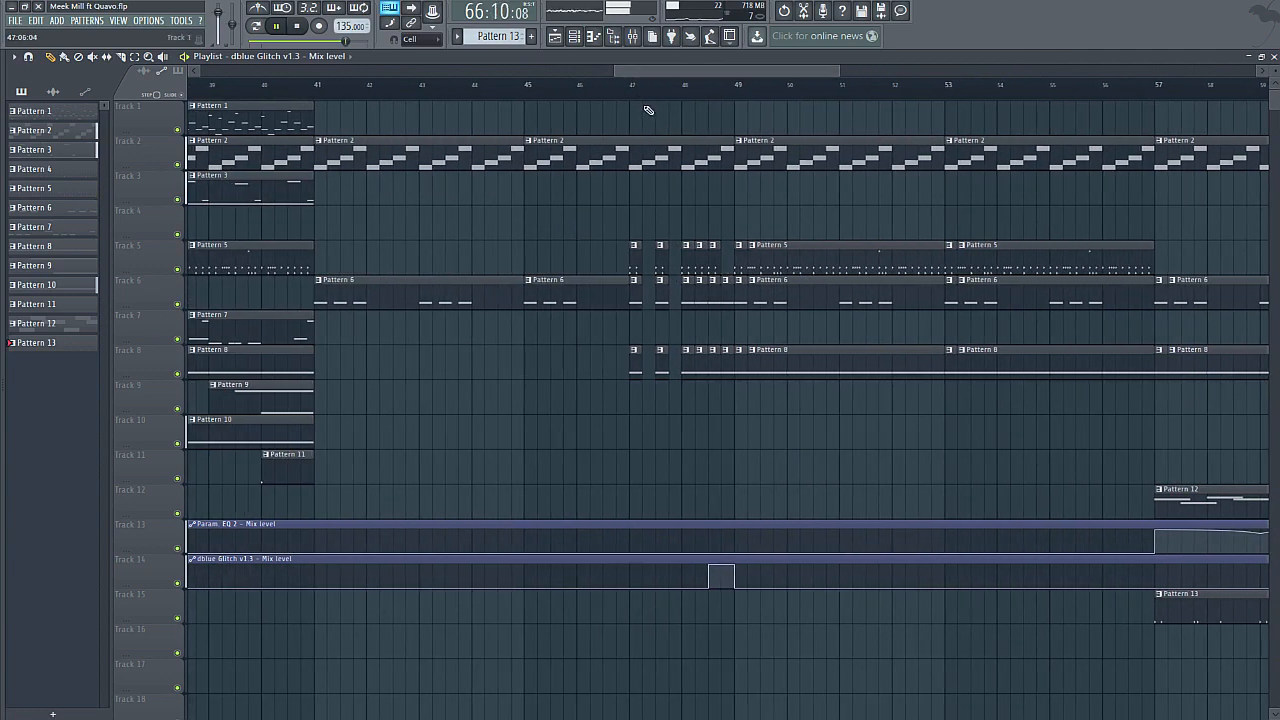
{"action": "left_click", "coordinate": [660, 84]}
{"action": "left_click_drag", "start_coordinate": [710, 587], "coordinate": [736, 565]}
{"action": "left_click", "coordinate": [695, 82]}
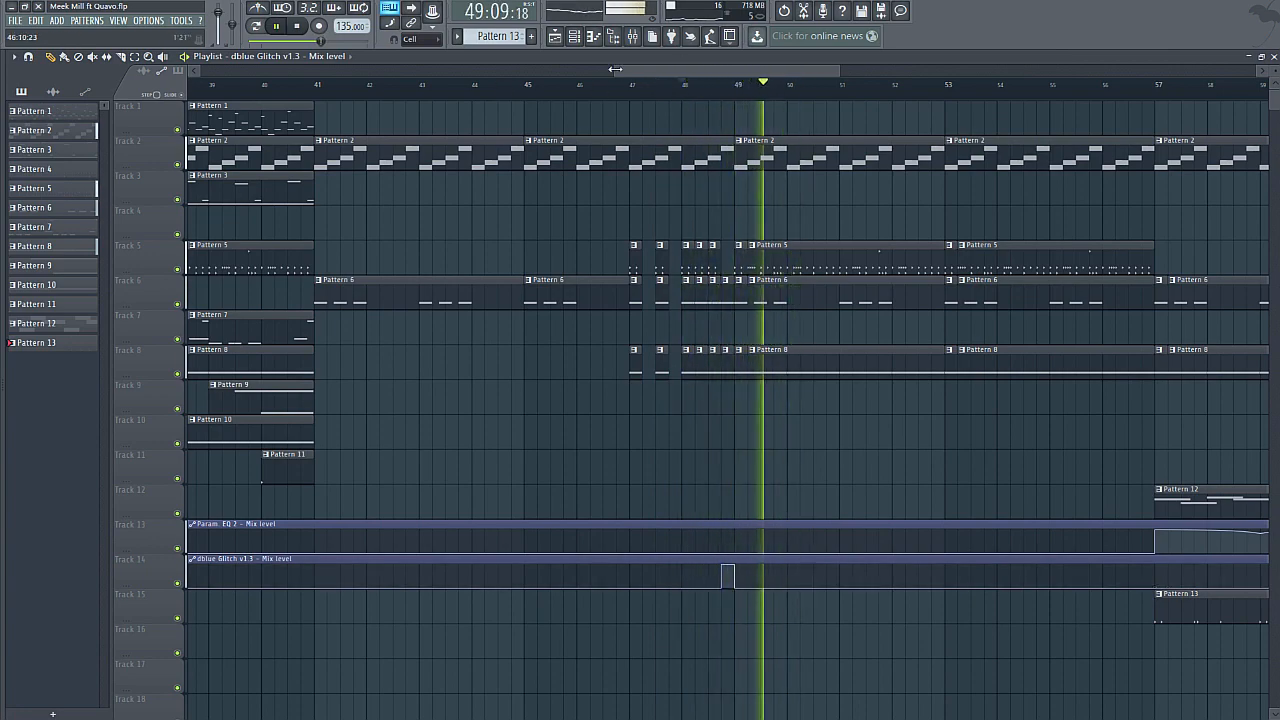
- Play the Glitch transition into bar 9, fit the whole arrangement in view and stop playback
{"action": "left_click_drag", "start_coordinate": [619, 71], "coordinate": [128, 124]}
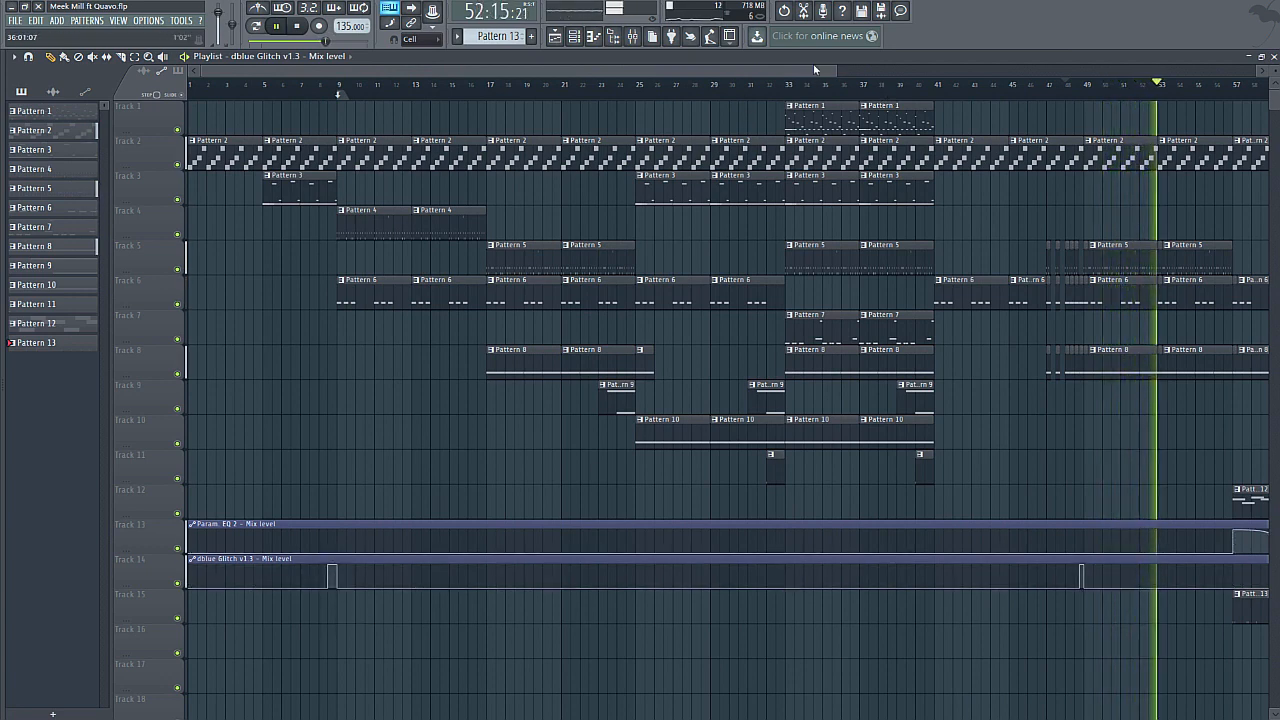
{"action": "left_click", "coordinate": [325, 91]}
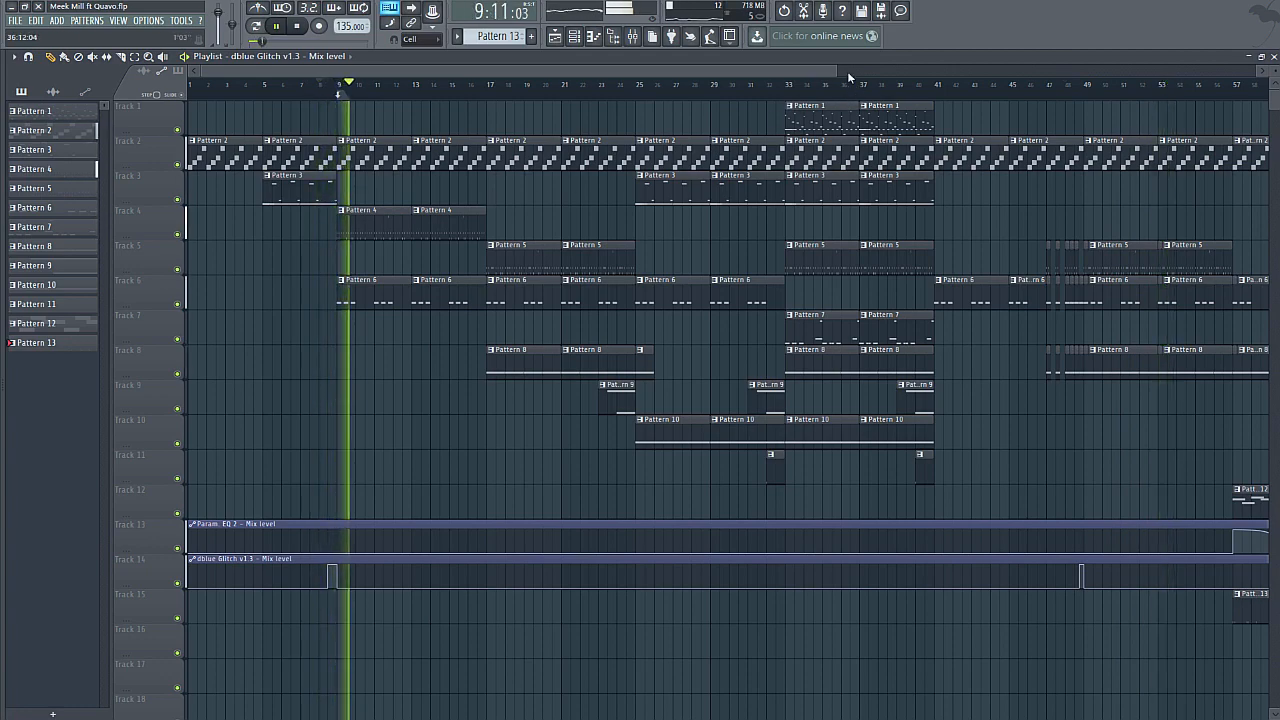
{"action": "left_click_drag", "start_coordinate": [838, 71], "coordinate": [1252, 71]}
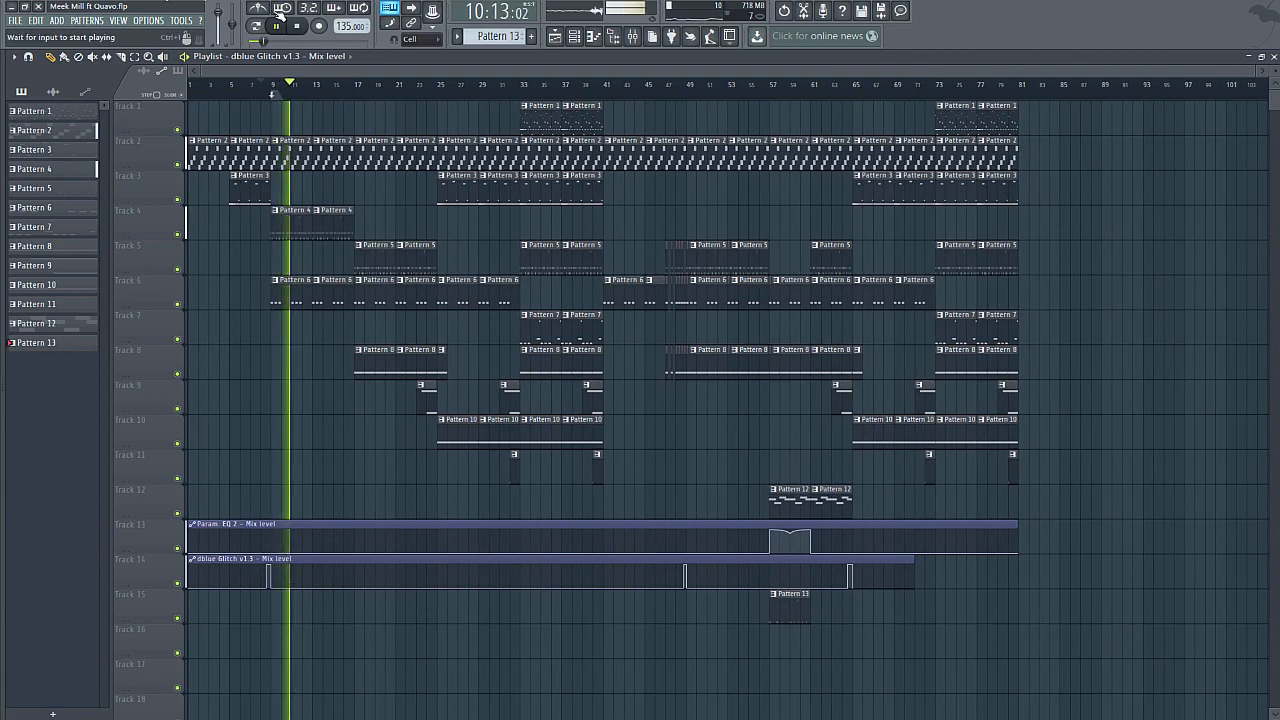
{"action": "left_click", "coordinate": [297, 25]}
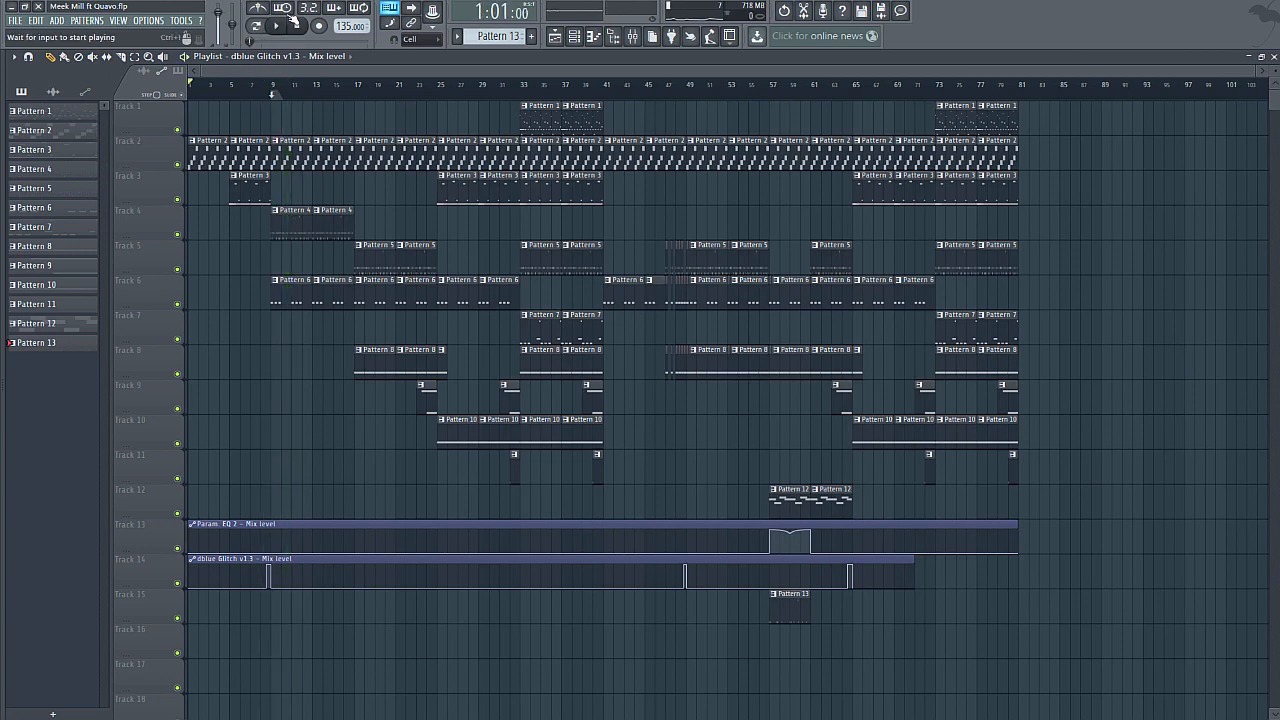